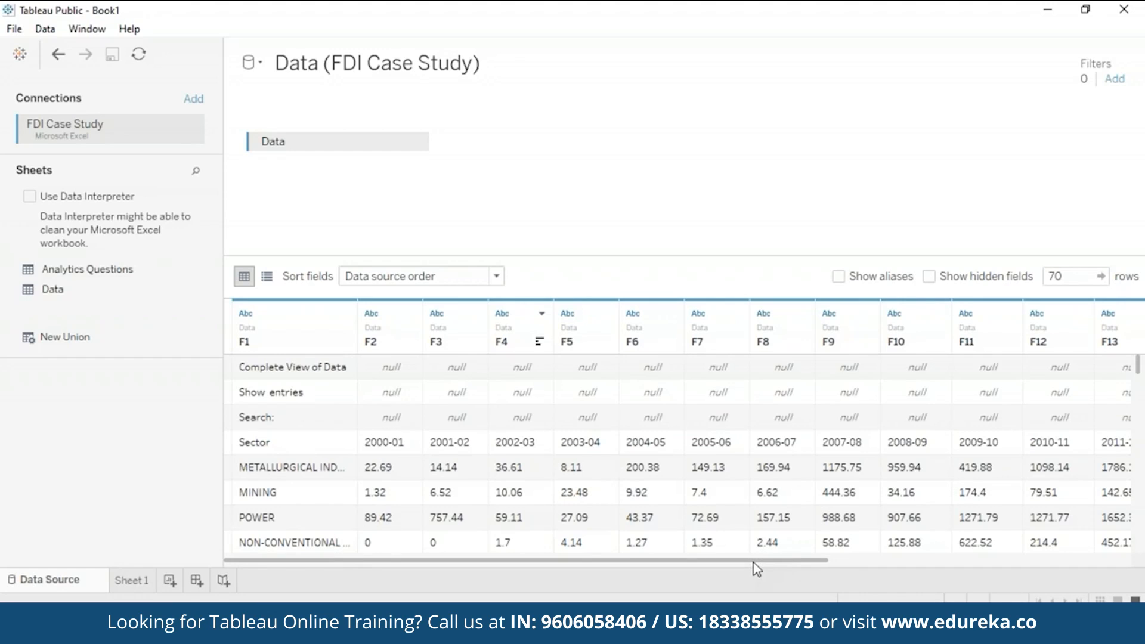
- Clean the FDI Case Study data with the Data Interpreter
{"action": "left_click_drag", "start_coordinate": [790, 557], "coordinate": [446, 562]}
{"action": "scroll", "coordinate": [1144, 521], "scroll_direction": "down", "scroll_amount": 3}
{"action": "scroll", "coordinate": [1143, 520], "scroll_direction": "down", "scroll_amount": 10}
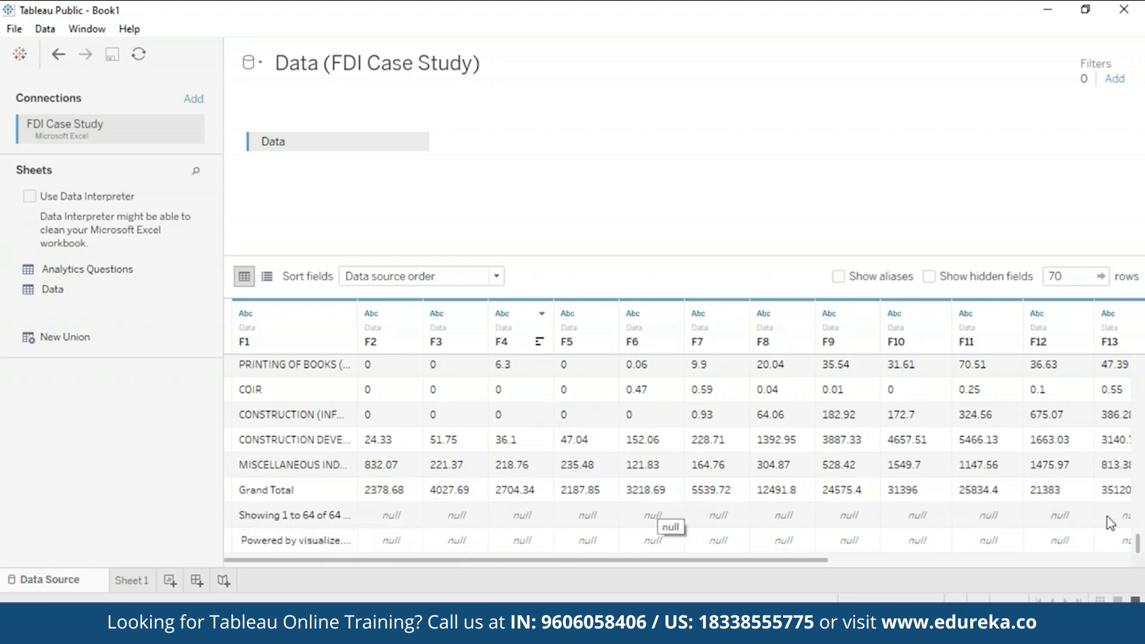
{"action": "left_click_drag", "start_coordinate": [1138, 540], "coordinate": [1140, 277]}
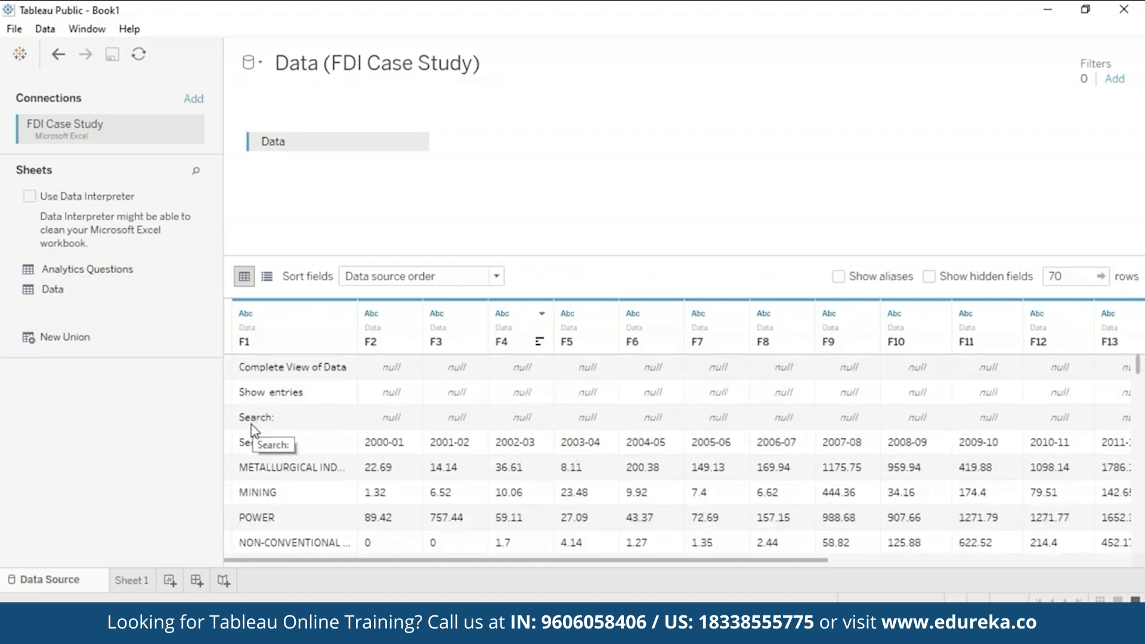
{"action": "left_click", "coordinate": [29, 199]}
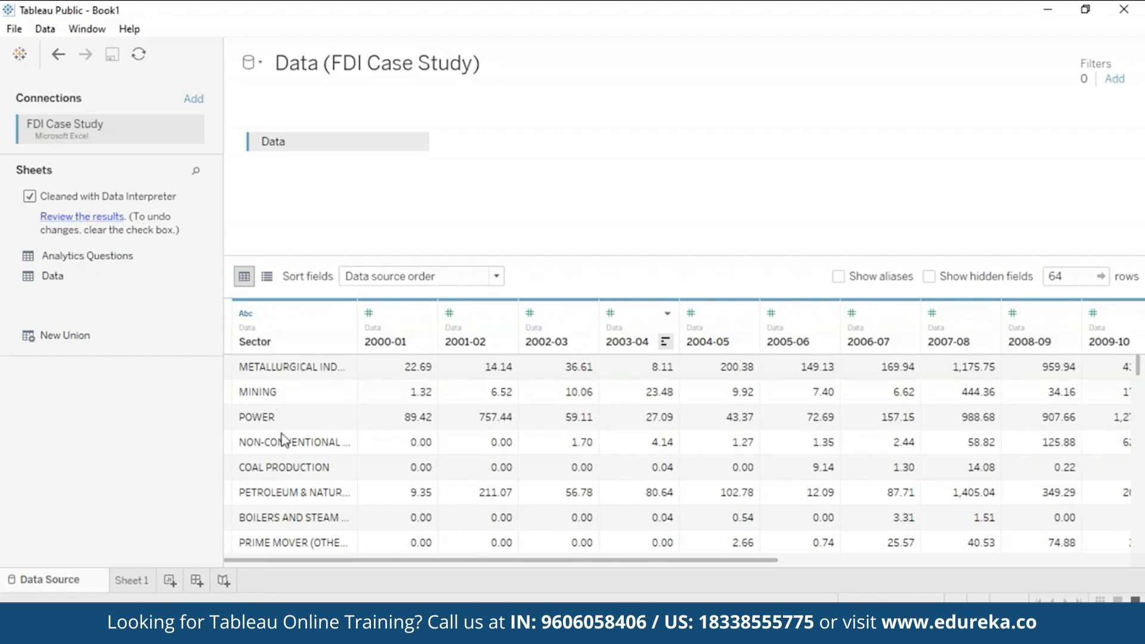
- Examine the cleaned Data table, from the first sectors through to the last rows
{"action": "scroll", "coordinate": [1143, 537], "scroll_direction": "down", "scroll_amount": 15}
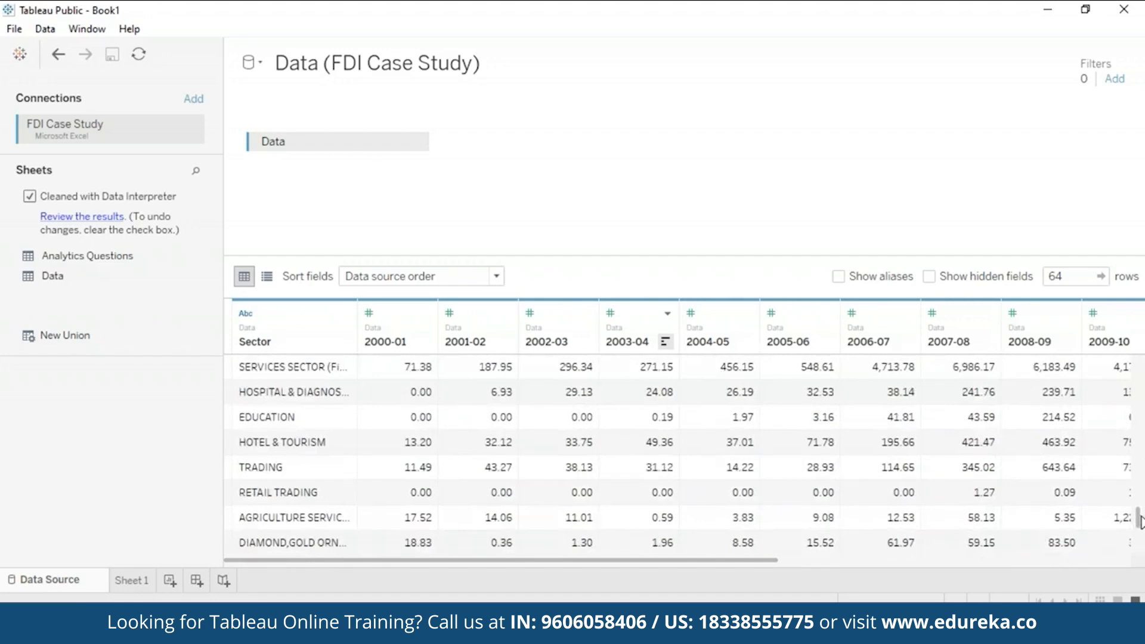
{"action": "scroll", "coordinate": [1142, 523], "scroll_direction": "down", "scroll_amount": 1}
{"action": "left_click_drag", "start_coordinate": [1142, 523], "coordinate": [1142, 555]}
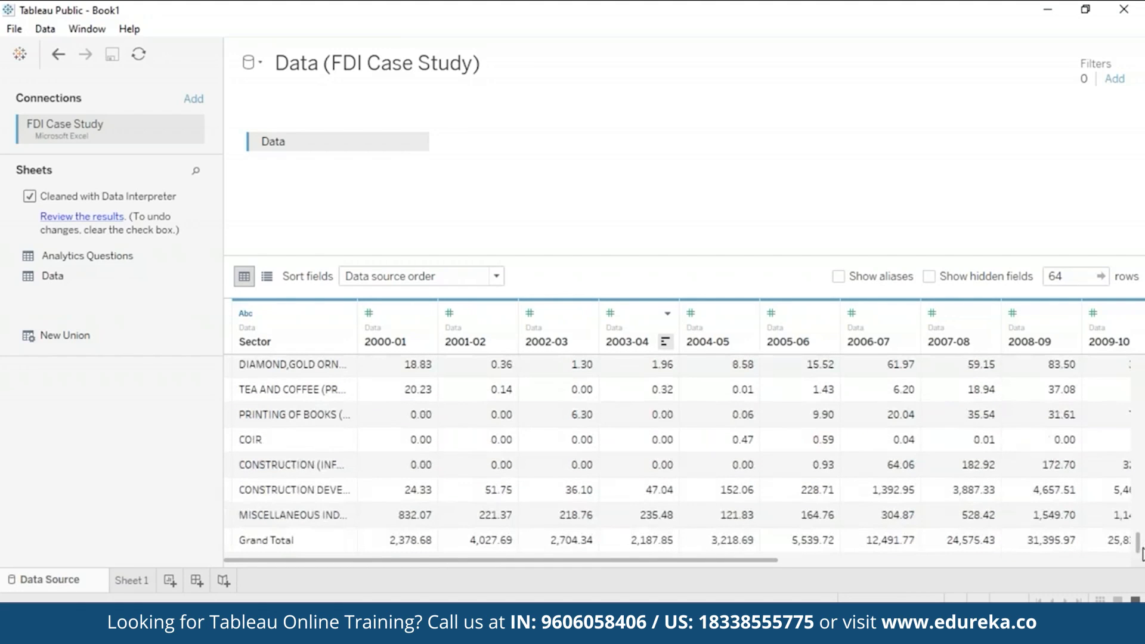
{"action": "left_click_drag", "start_coordinate": [1142, 554], "coordinate": [1142, 402]}
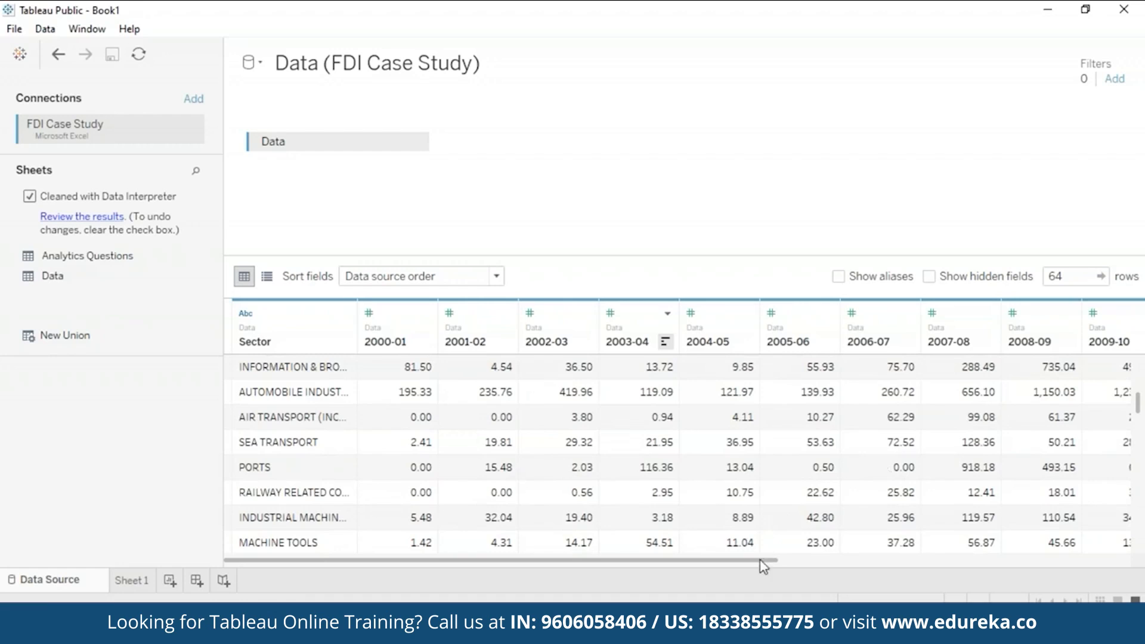
{"action": "left_click_drag", "start_coordinate": [801, 562], "coordinate": [711, 564]}
{"action": "scroll", "coordinate": [1140, 519], "scroll_direction": "down", "scroll_amount": 20}
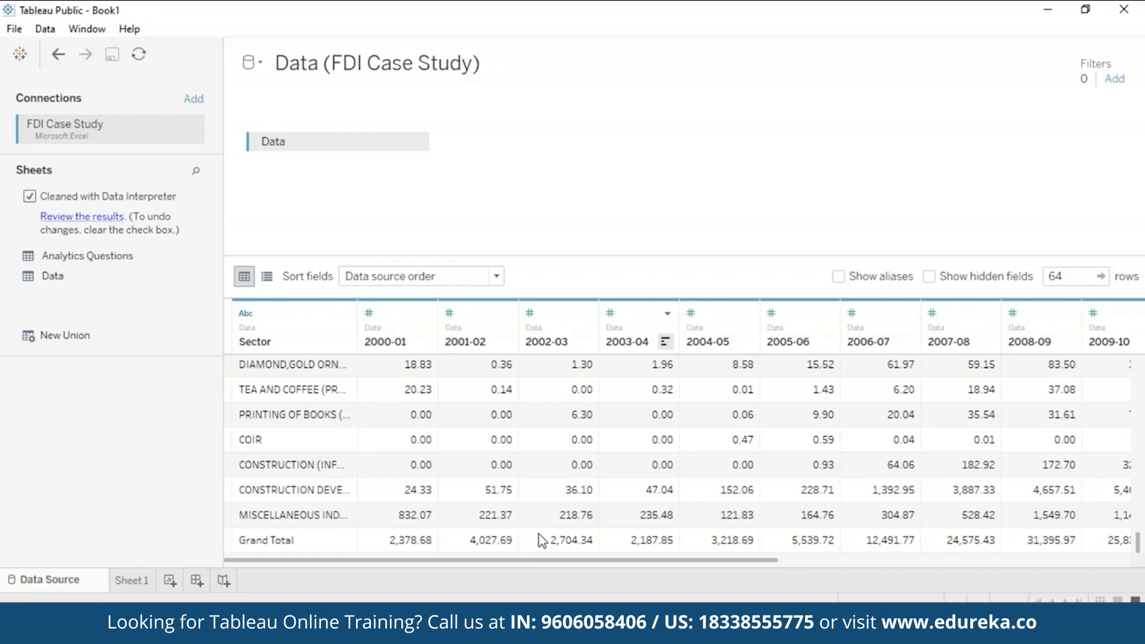
- Add a data source filter on Sector that excludes the Grand Total value
{"action": "left_click", "coordinate": [1113, 79]}
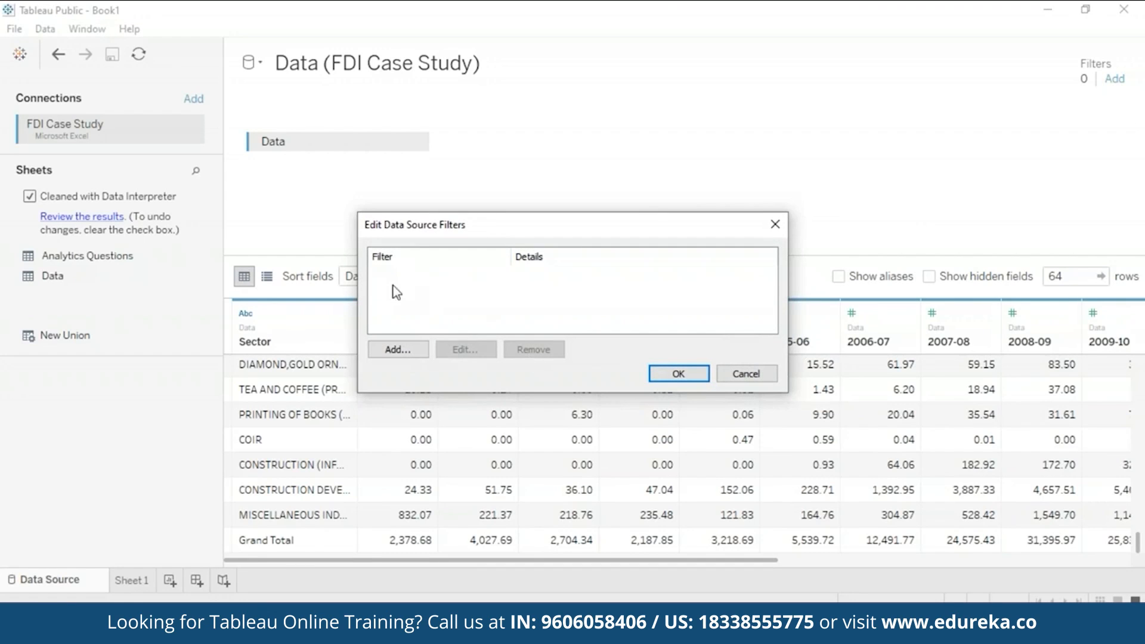
{"action": "left_click", "coordinate": [414, 350]}
{"action": "double_click", "coordinate": [430, 408]}
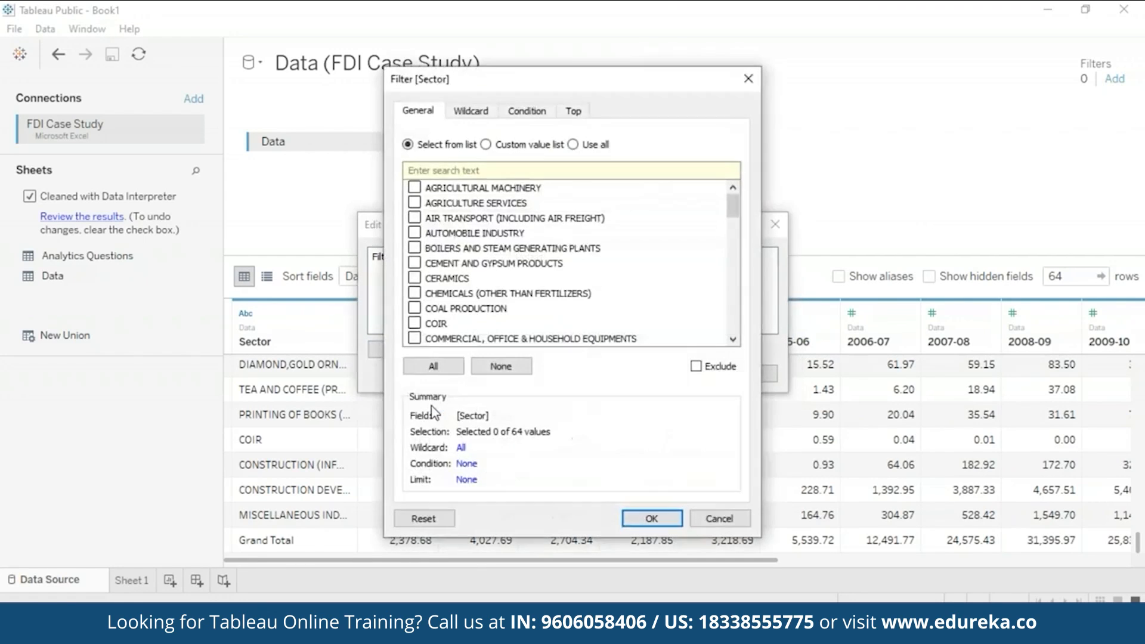
{"action": "left_click", "coordinate": [696, 366]}
{"action": "left_click_drag", "start_coordinate": [733, 213], "coordinate": [744, 252]}
{"action": "left_click", "coordinate": [414, 323]}
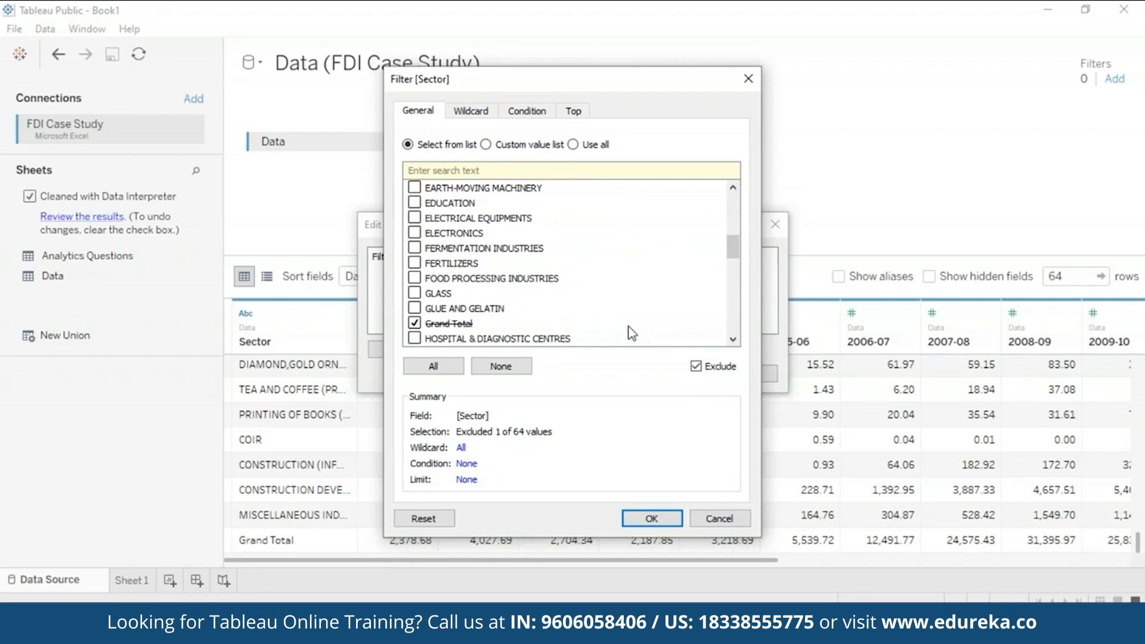
{"action": "left_click", "coordinate": [653, 519]}
{"action": "left_click", "coordinate": [667, 374]}
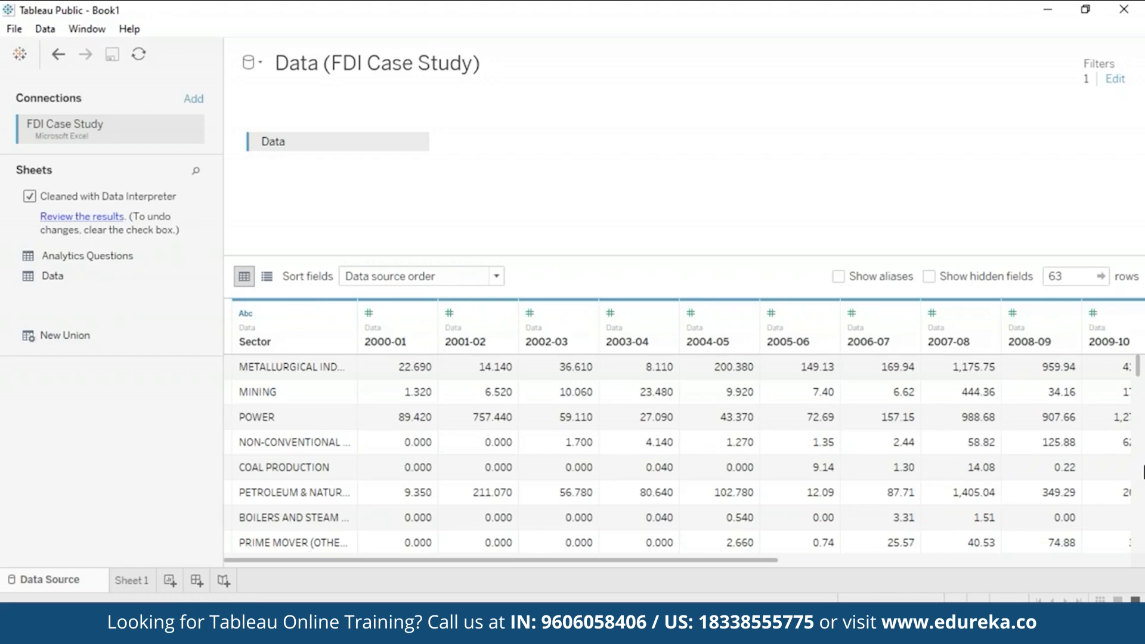
- Review the Data Interpreter results in Excel, comparing the key with the Data, Data_subtables and A03_R71 sheets, and close the workbook without saving
{"action": "left_click", "coordinate": [74, 223]}
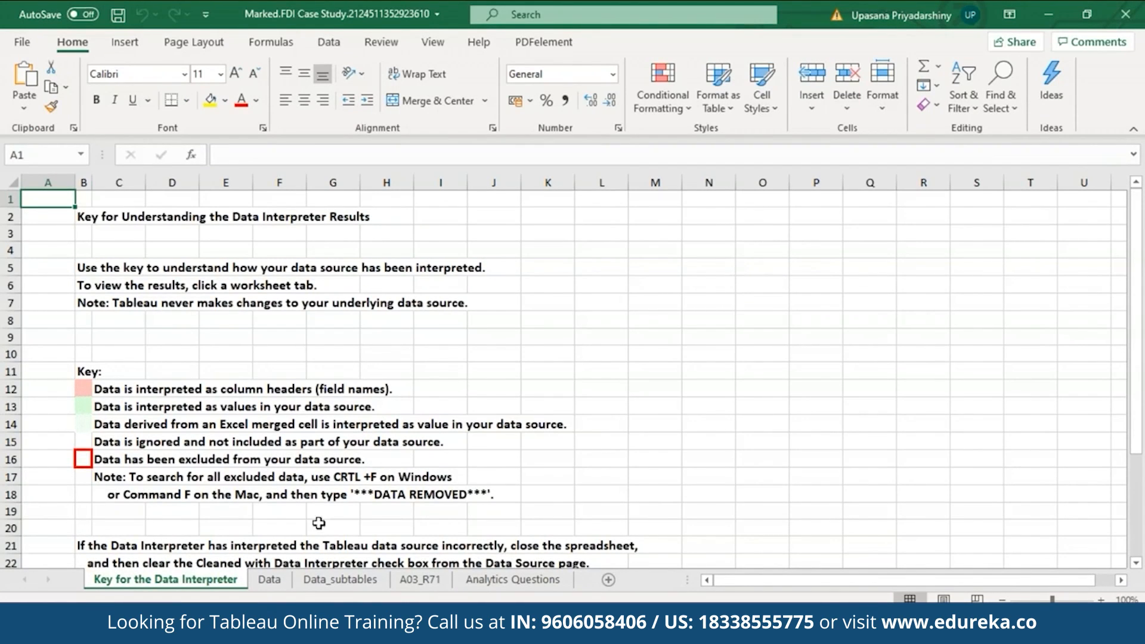
{"action": "left_click", "coordinate": [270, 580]}
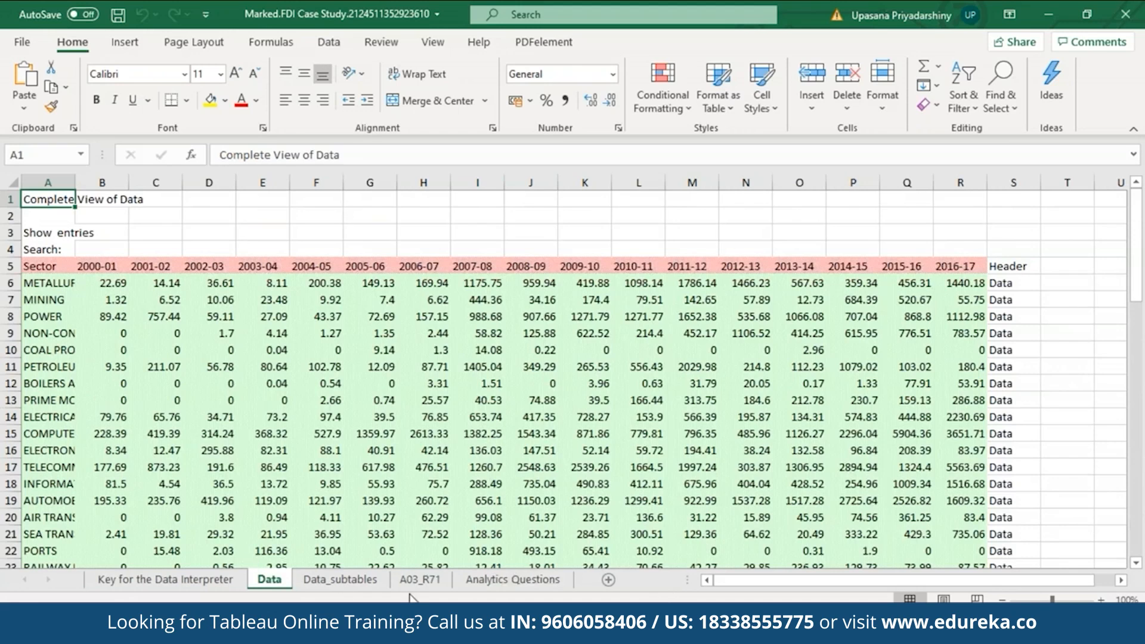
{"action": "left_click", "coordinate": [351, 581]}
{"action": "left_click", "coordinate": [420, 582]}
{"action": "left_click", "coordinate": [190, 584]}
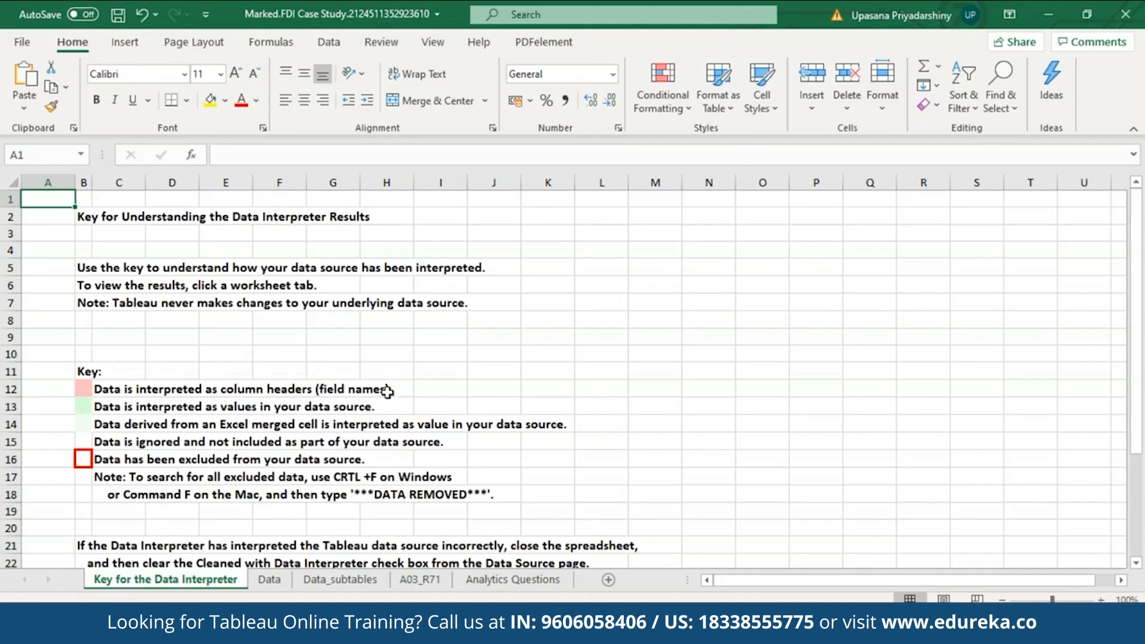
{"action": "left_click", "coordinate": [270, 581]}
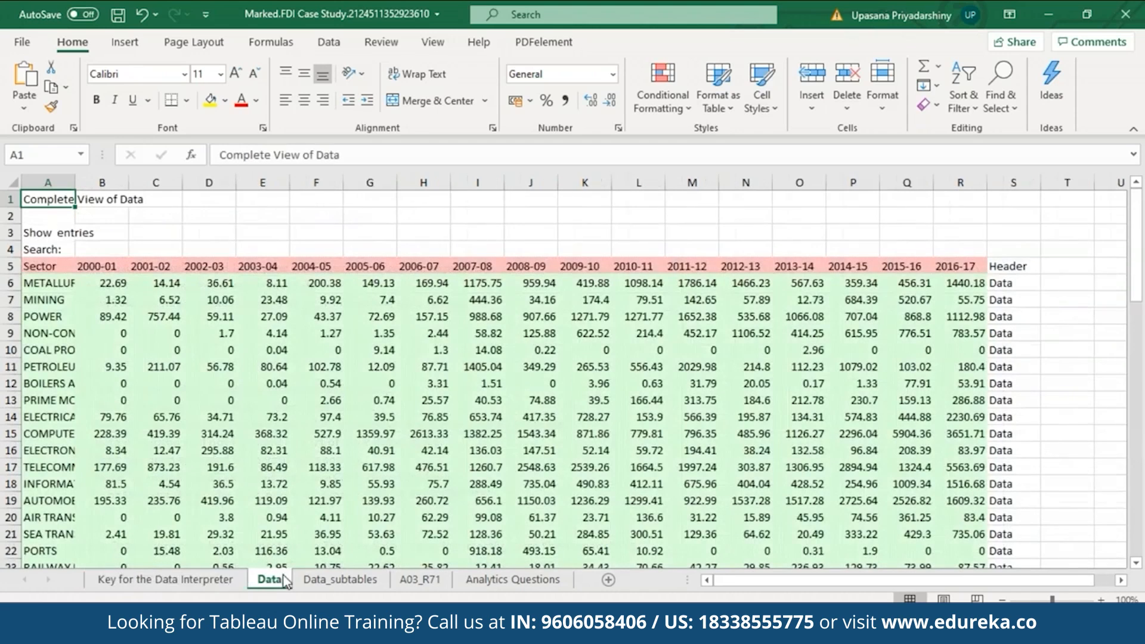
{"action": "left_click", "coordinate": [13, 266]}
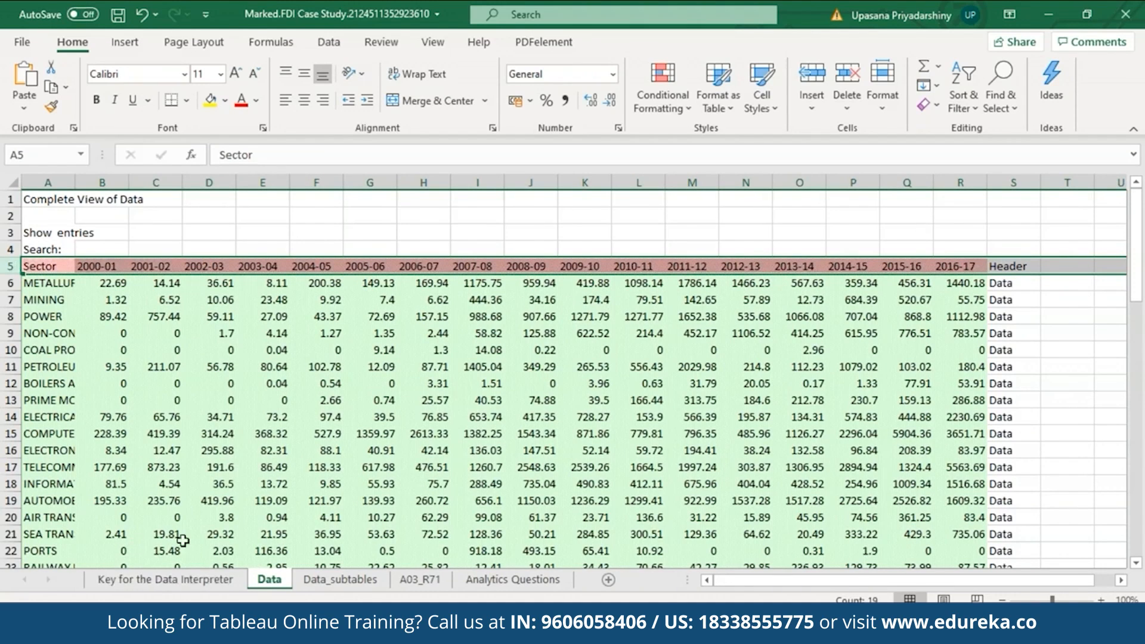
{"action": "left_click", "coordinate": [165, 579]}
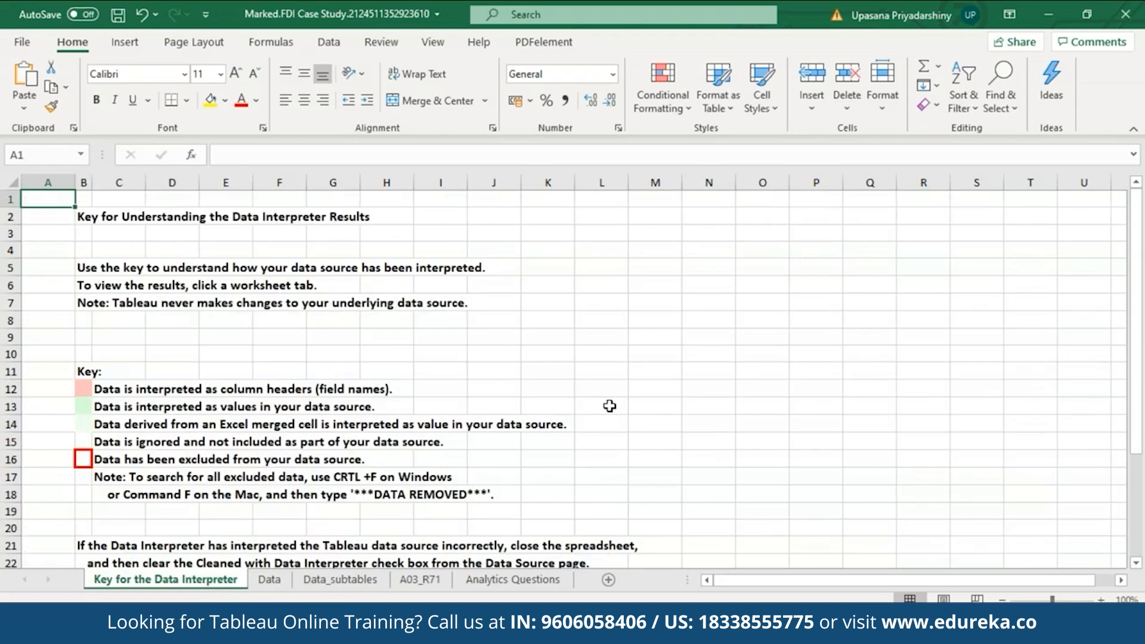
{"action": "left_click", "coordinate": [1126, 14]}
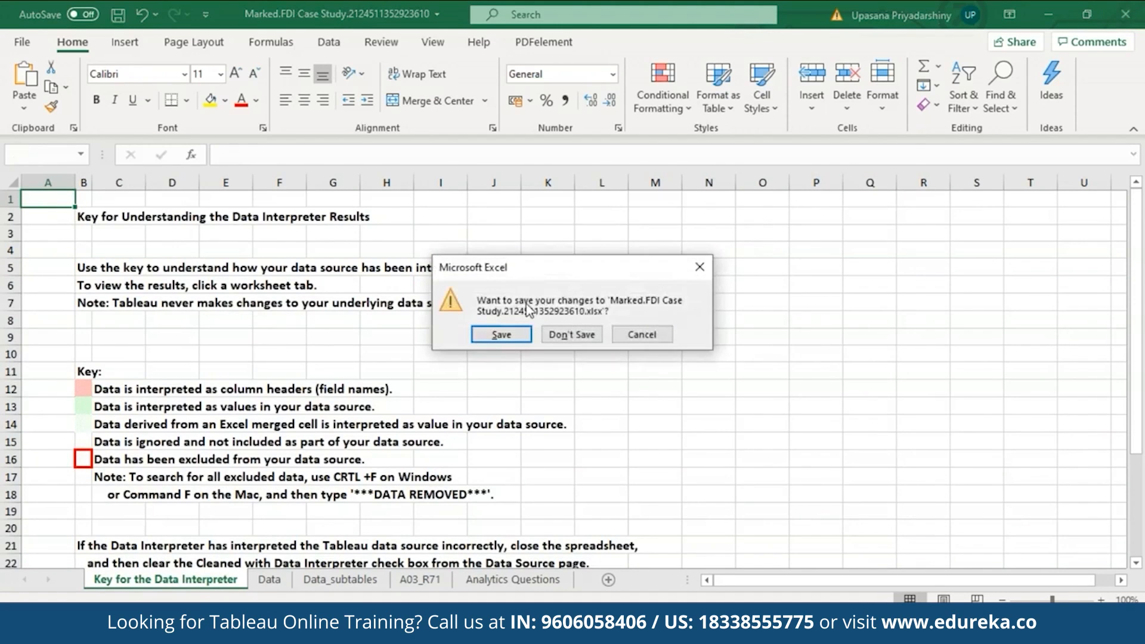
{"action": "left_click", "coordinate": [546, 335]}
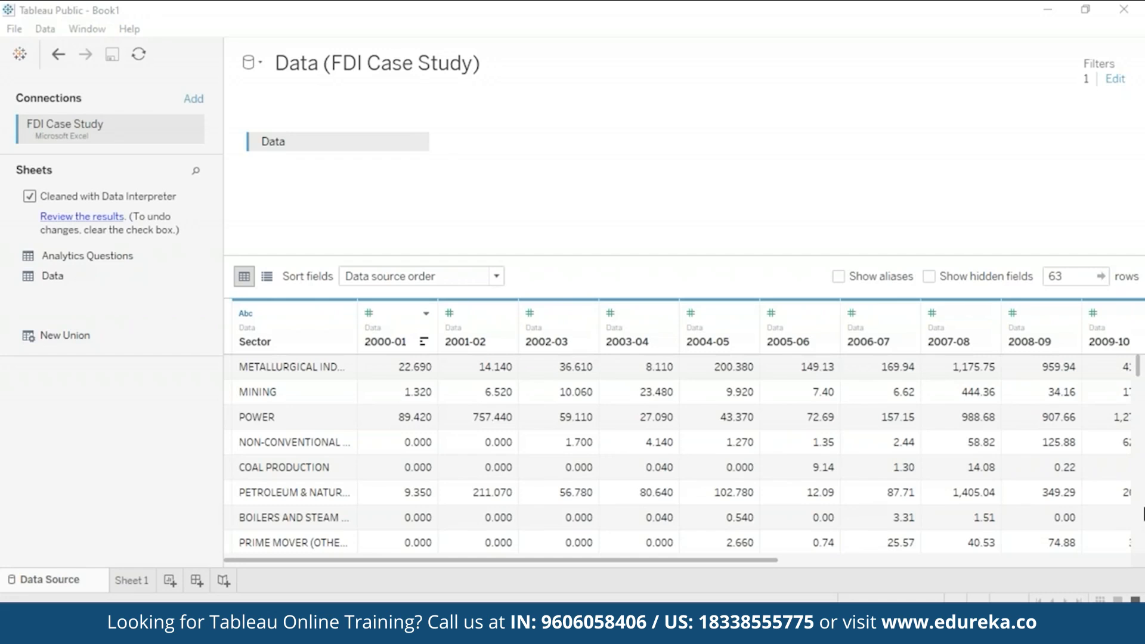
- Pivot all the year columns from 2000-01 through 2016-17 into rows
{"action": "left_click", "coordinate": [779, 560]}
{"action": "left_click_drag", "start_coordinate": [779, 560], "coordinate": [631, 563]}
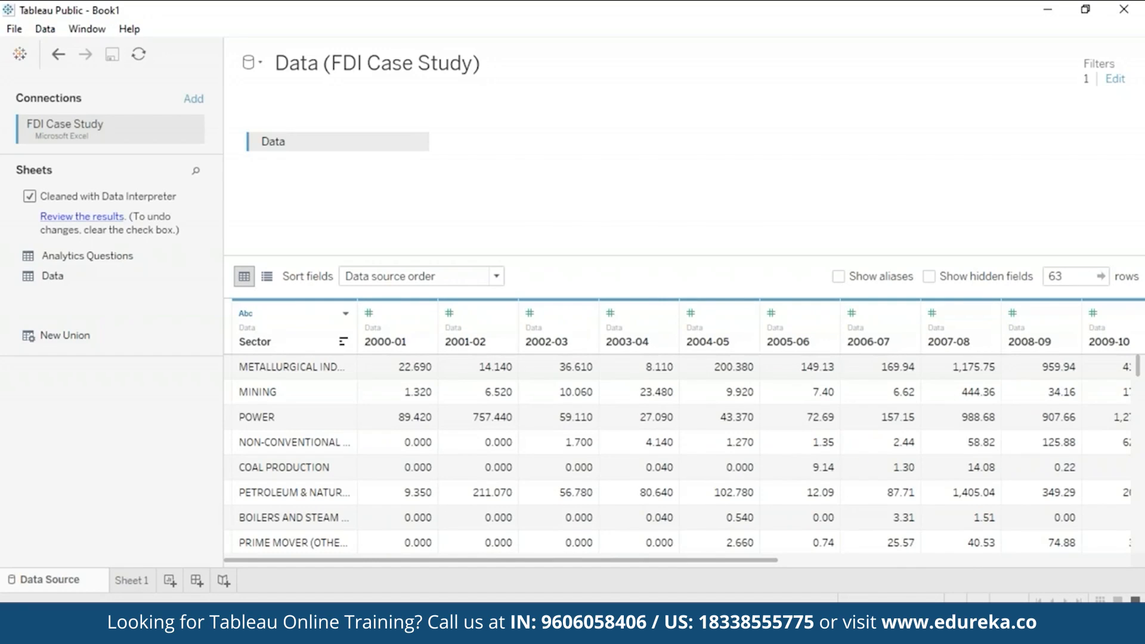
{"action": "left_click", "coordinate": [392, 345]}
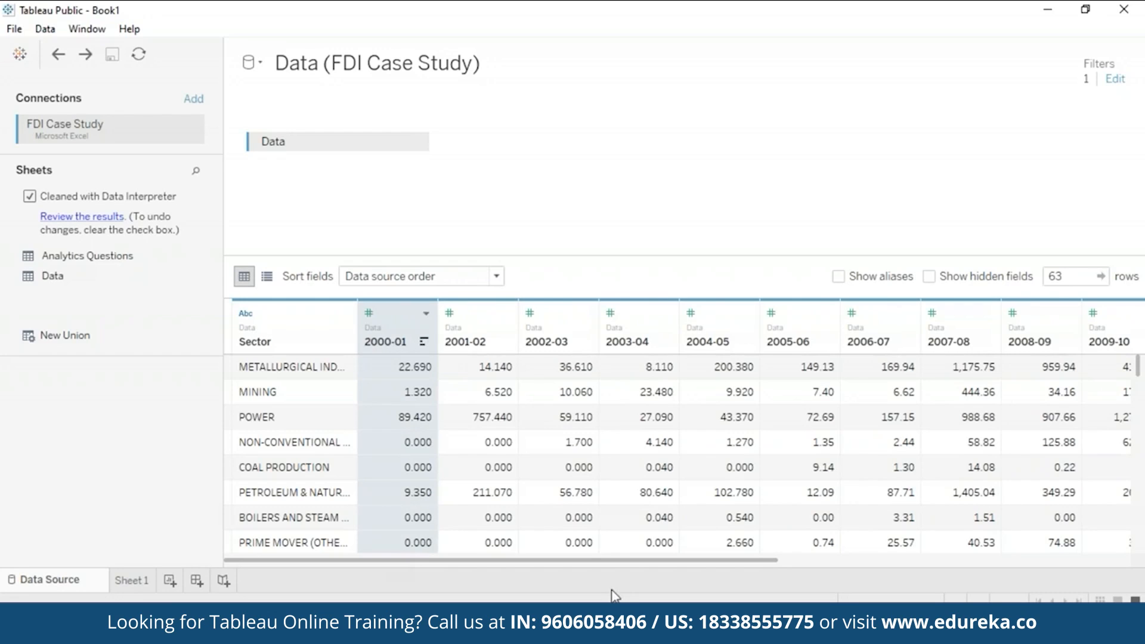
{"action": "left_click_drag", "start_coordinate": [603, 560], "coordinate": [954, 574]}
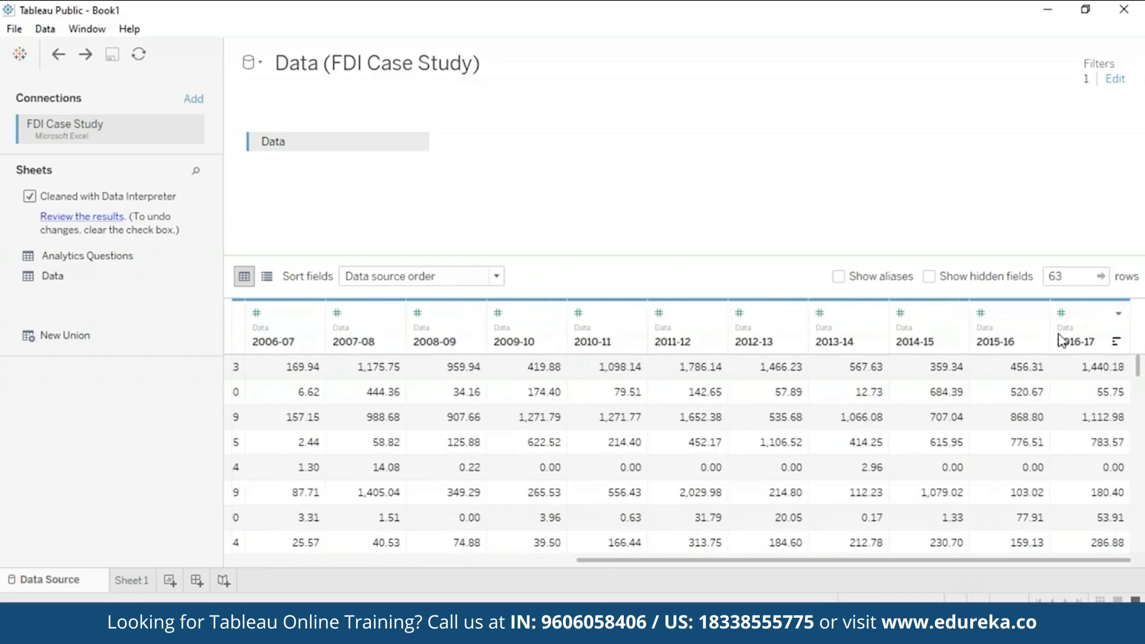
{"action": "key", "text": "ctrl+a"}
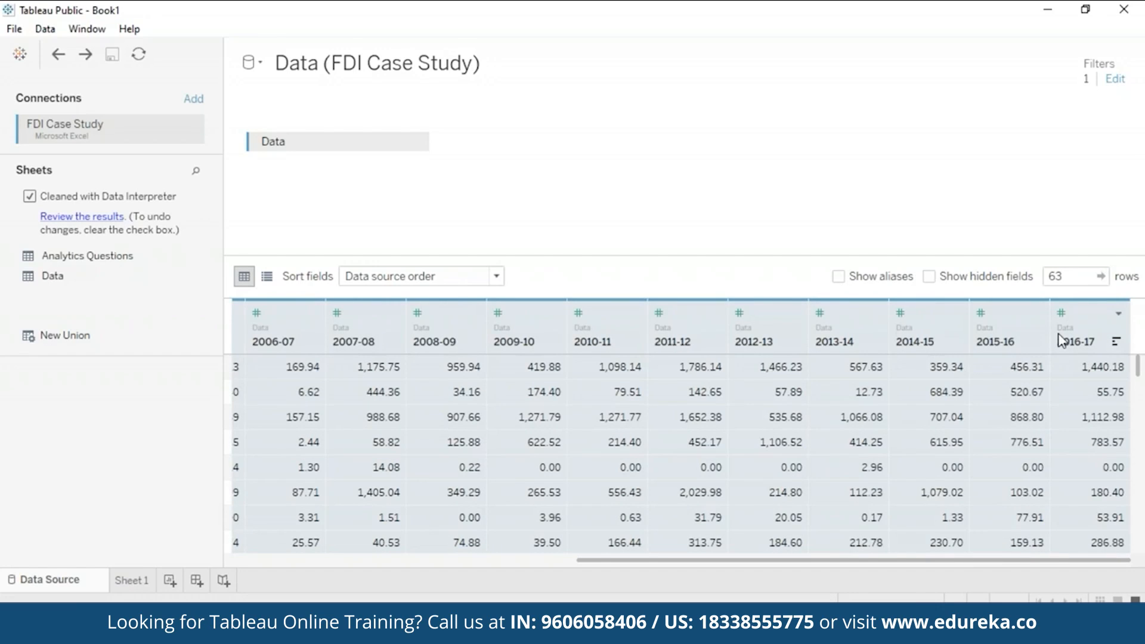
{"action": "right_click", "coordinate": [1060, 340]}
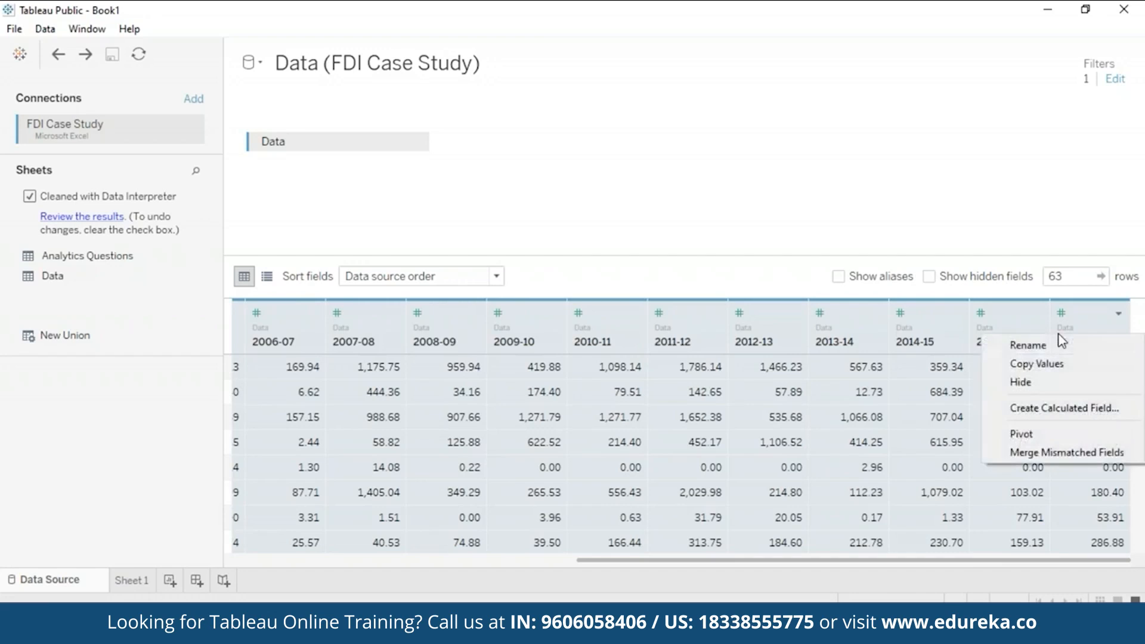
{"action": "left_click", "coordinate": [1054, 434]}
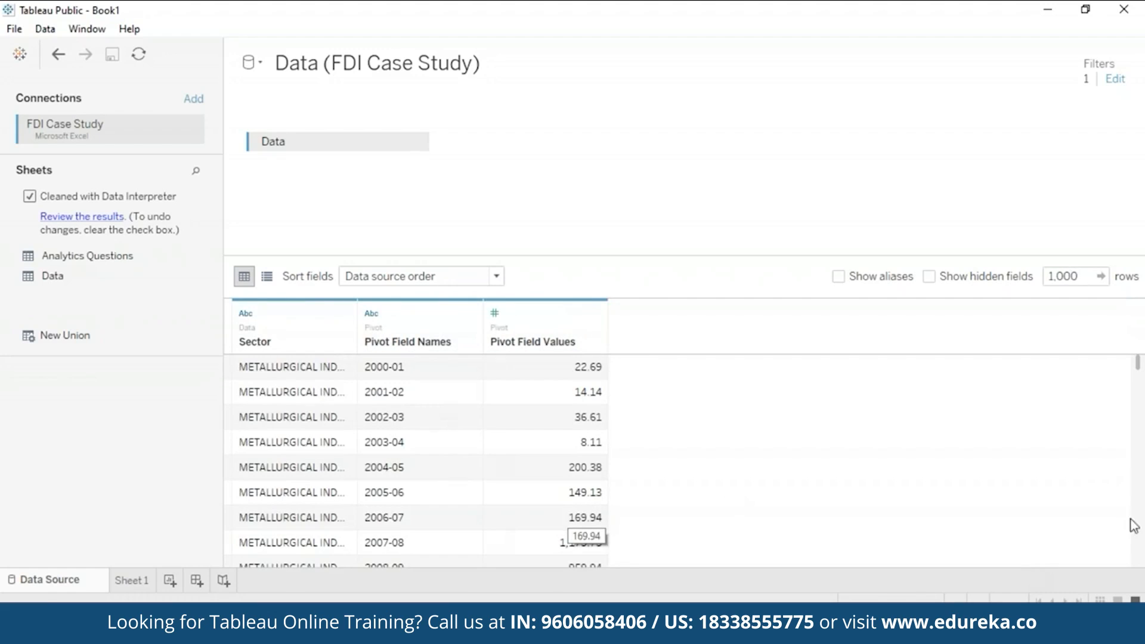
- Rename the Pivot Field Names column as Year
{"action": "scroll", "coordinate": [1143, 508], "scroll_direction": "down", "scroll_amount": 15}
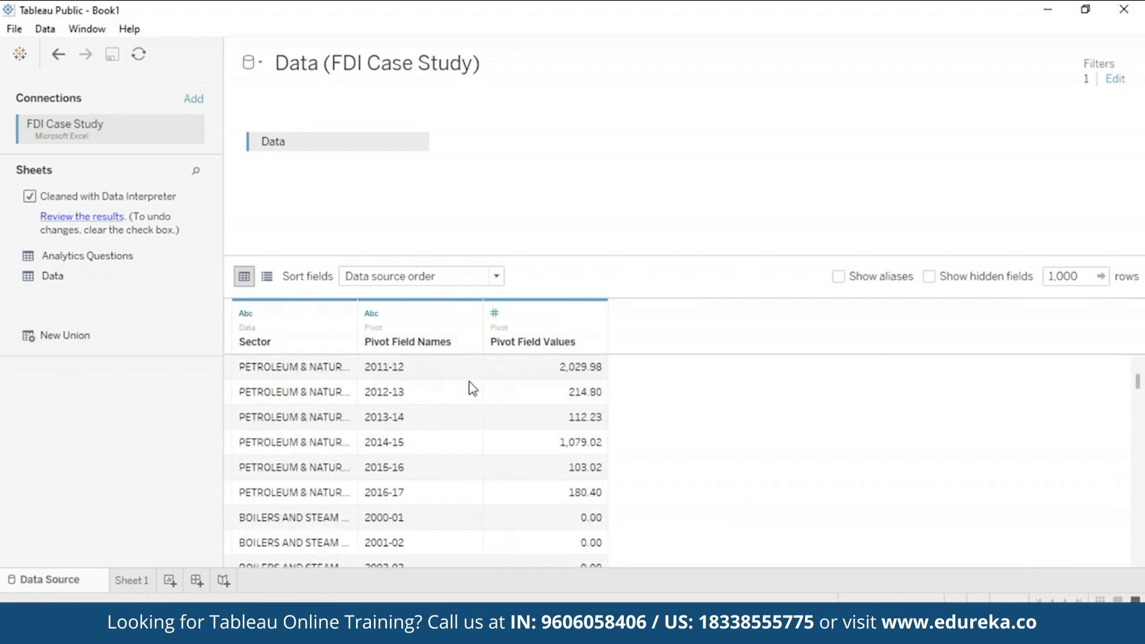
{"action": "right_click", "coordinate": [432, 346]}
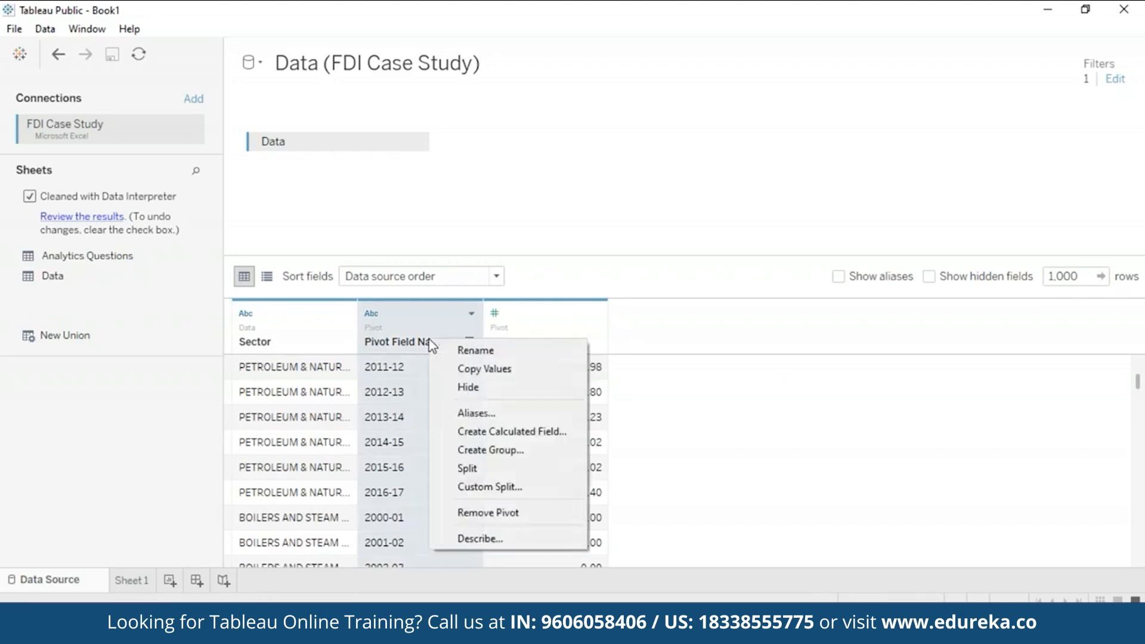
{"action": "left_click", "coordinate": [475, 350]}
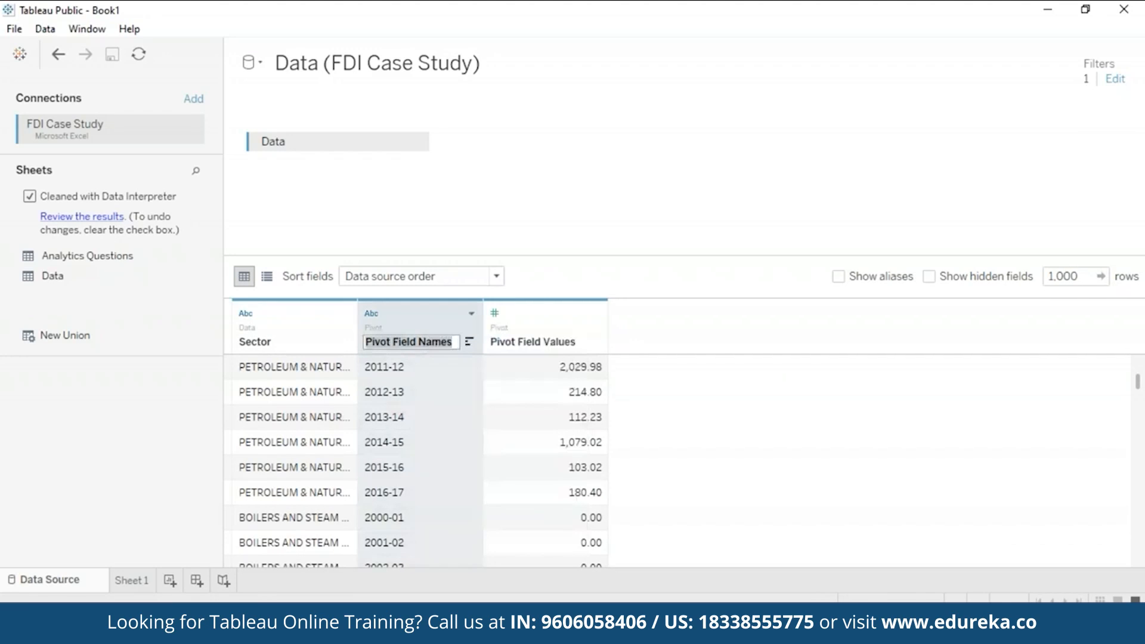
{"action": "key", "text": "BackSpace"}
{"action": "type", "text": "Year"}
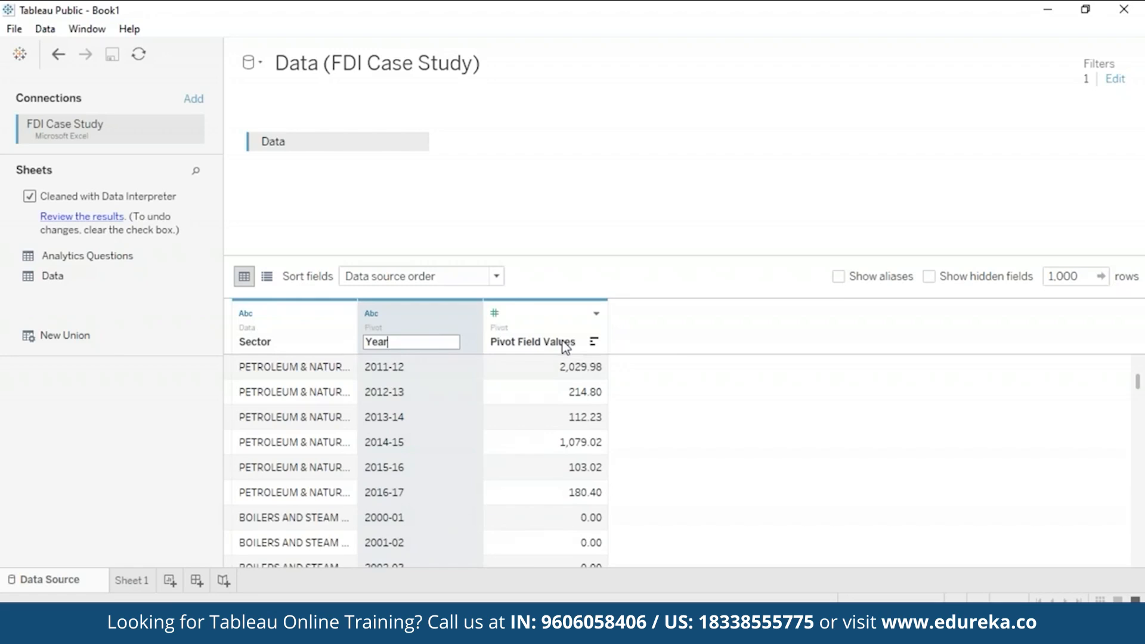
{"action": "key", "text": "Return"}
- Rename the Pivot Field Values column as FDI Value
{"action": "right_click", "coordinate": [500, 342]}
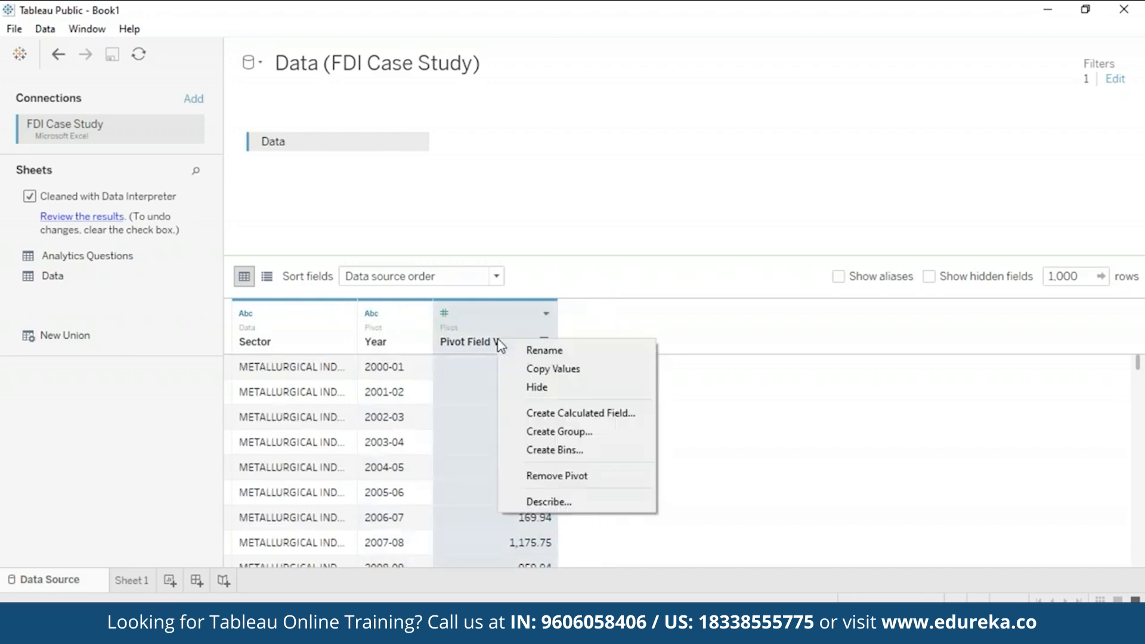
{"action": "left_click", "coordinate": [556, 351]}
{"action": "type", "text": "FDI"}
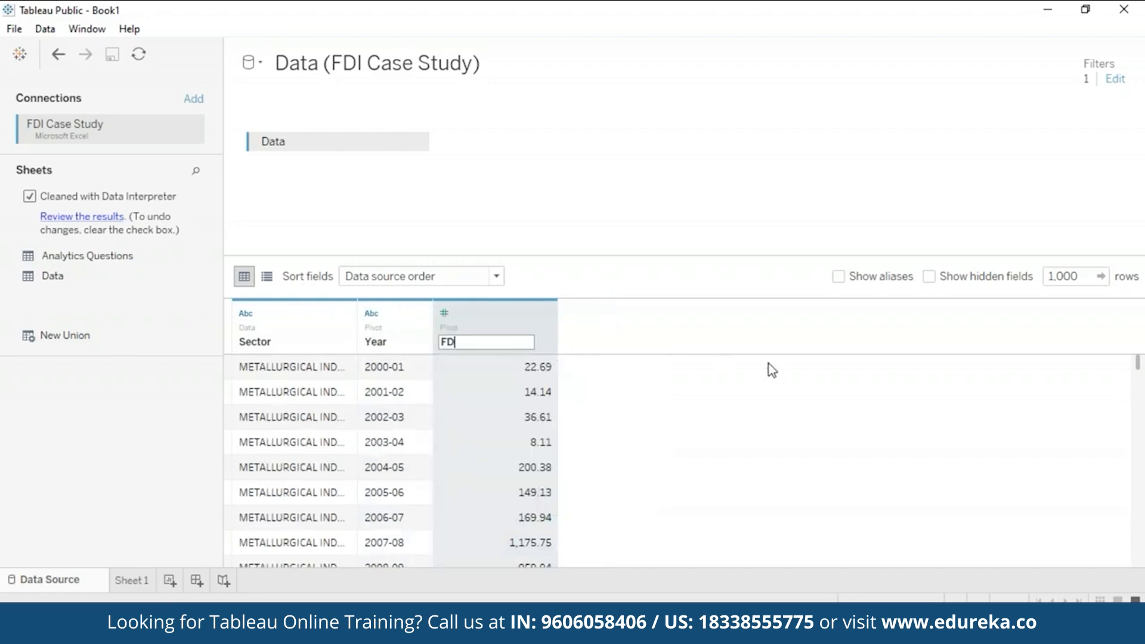
{"action": "type", "text": " Value"}
{"action": "key", "text": "Return"}
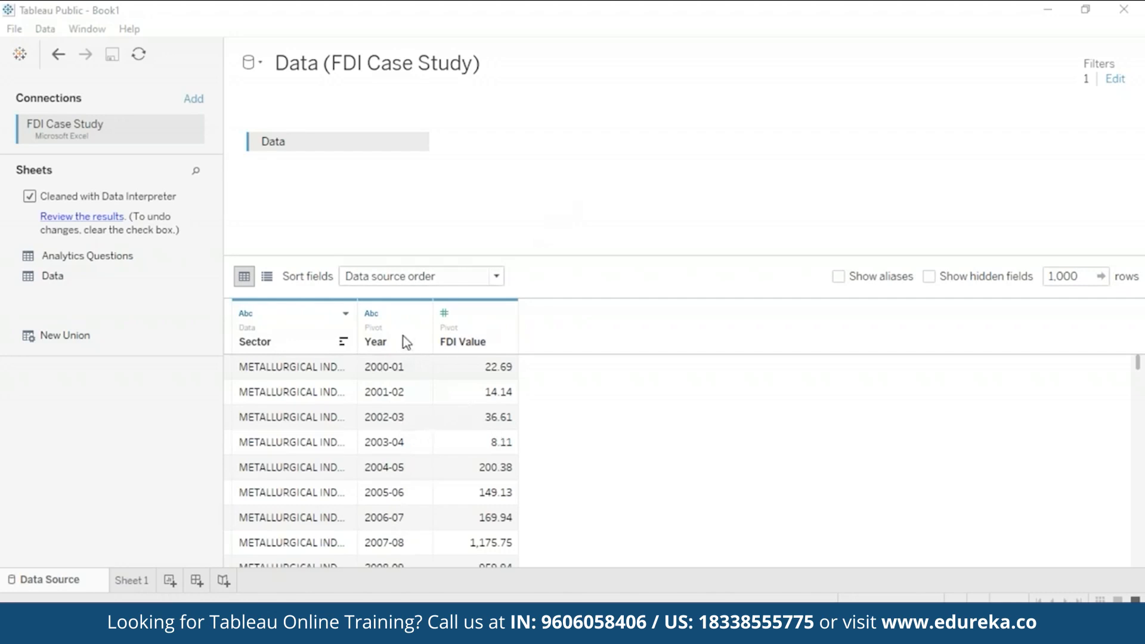
- Create a calculated field from the Year column and name it Fiscal Year
{"action": "mouse_move", "coordinate": [1139, 362]}
{"action": "left_mouse_down"}
{"action": "mouse_move", "coordinate": [1144, 384]}
{"action": "mouse_move", "coordinate": [1140, 360]}
{"action": "left_mouse_up"}
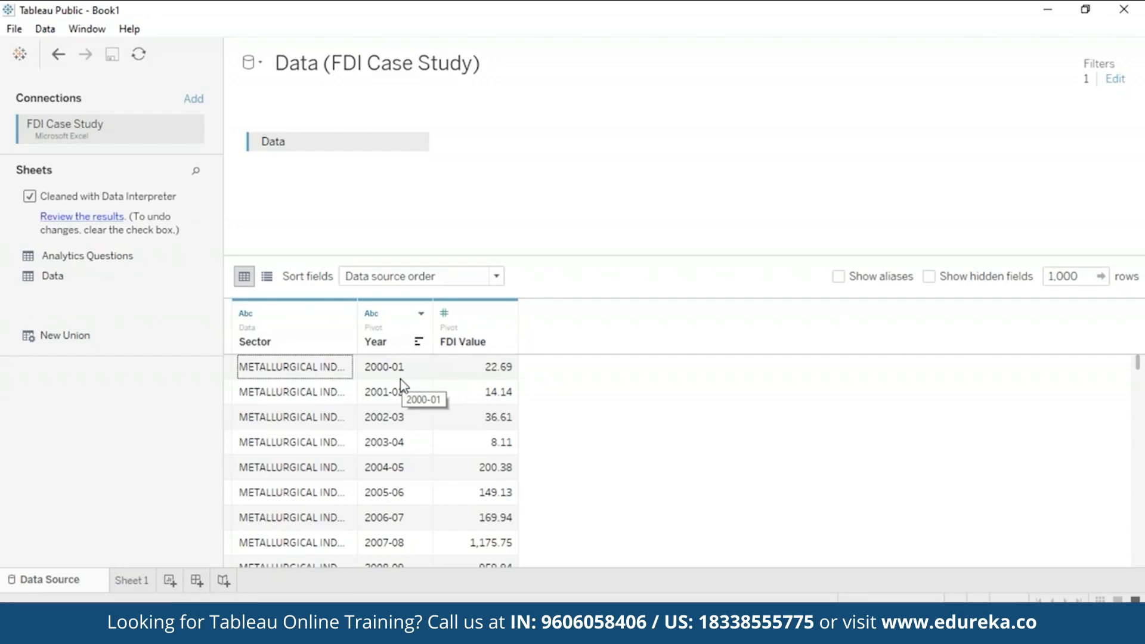
{"action": "right_click", "coordinate": [392, 346]}
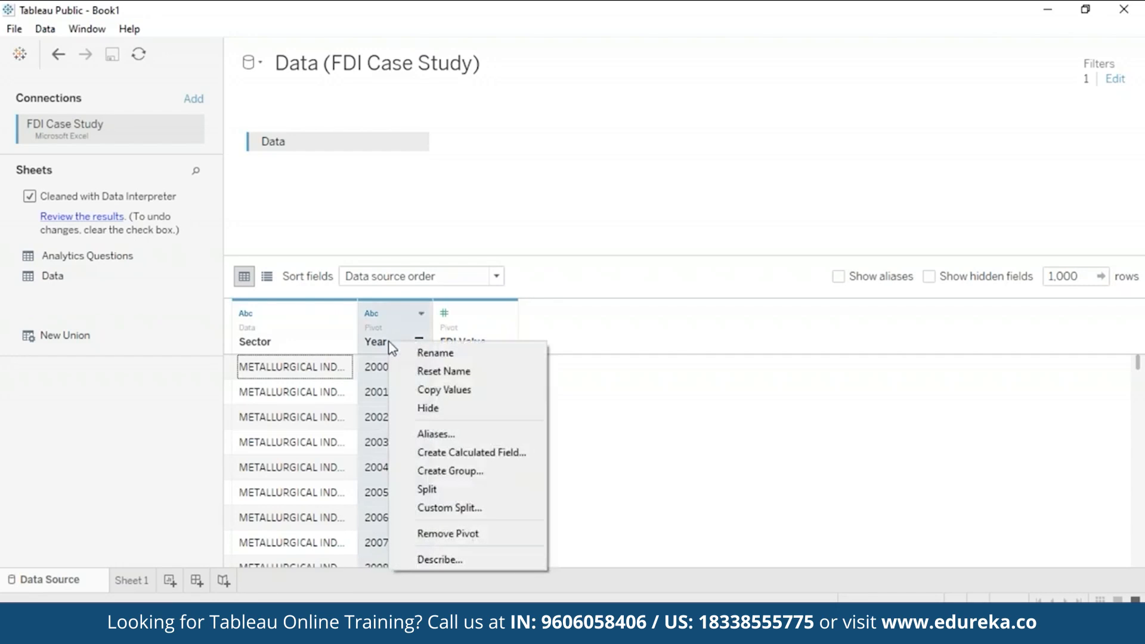
{"action": "left_click", "coordinate": [494, 453]}
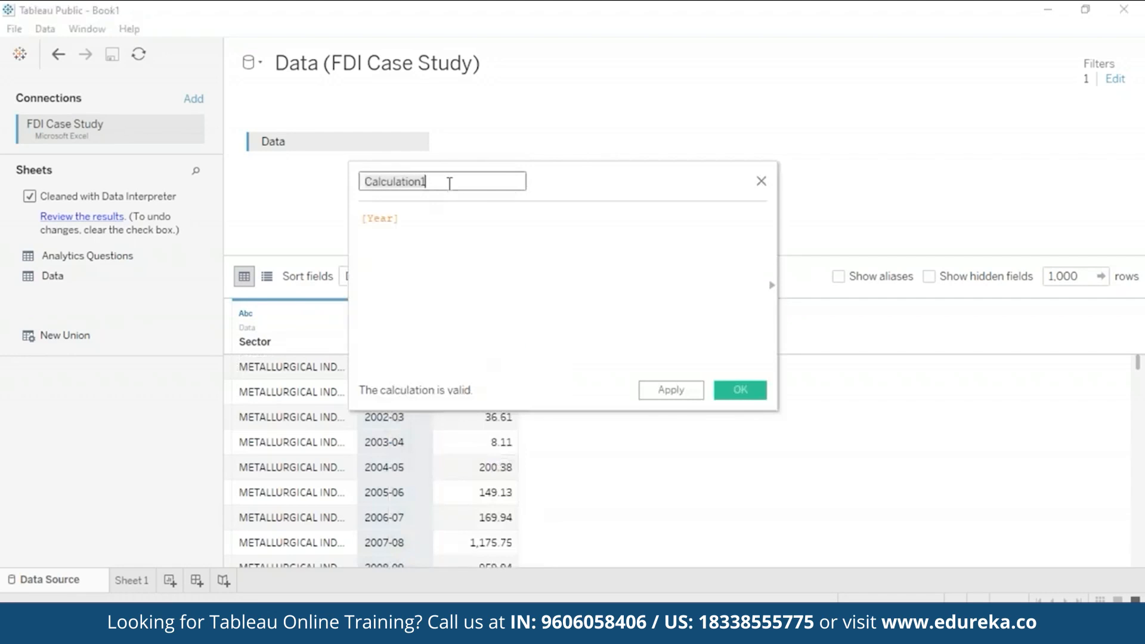
{"action": "key", "text": "ctrl+a"}
{"action": "key", "text": "BackSpace"}
{"action": "type", "text": "Fisc"}
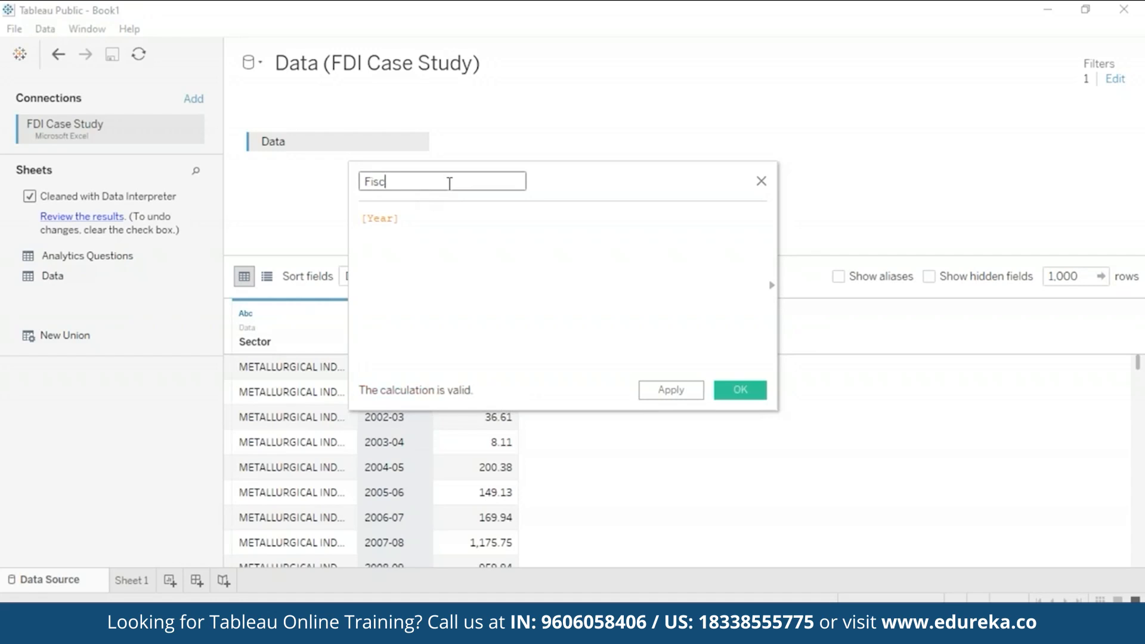
{"action": "type", "text": "al Year"}
- Define the Fiscal Year calculation as LEFT([Year],4) and save the field
{"action": "left_click", "coordinate": [423, 218]}
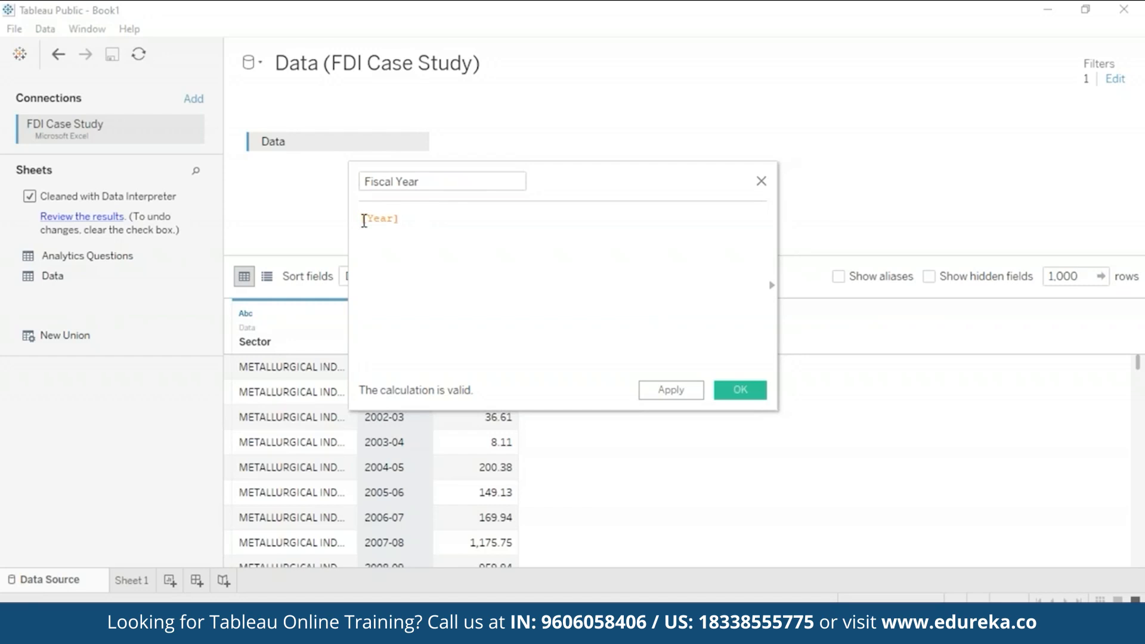
{"action": "left_click", "coordinate": [364, 220]}
{"action": "type", "text": "L"}
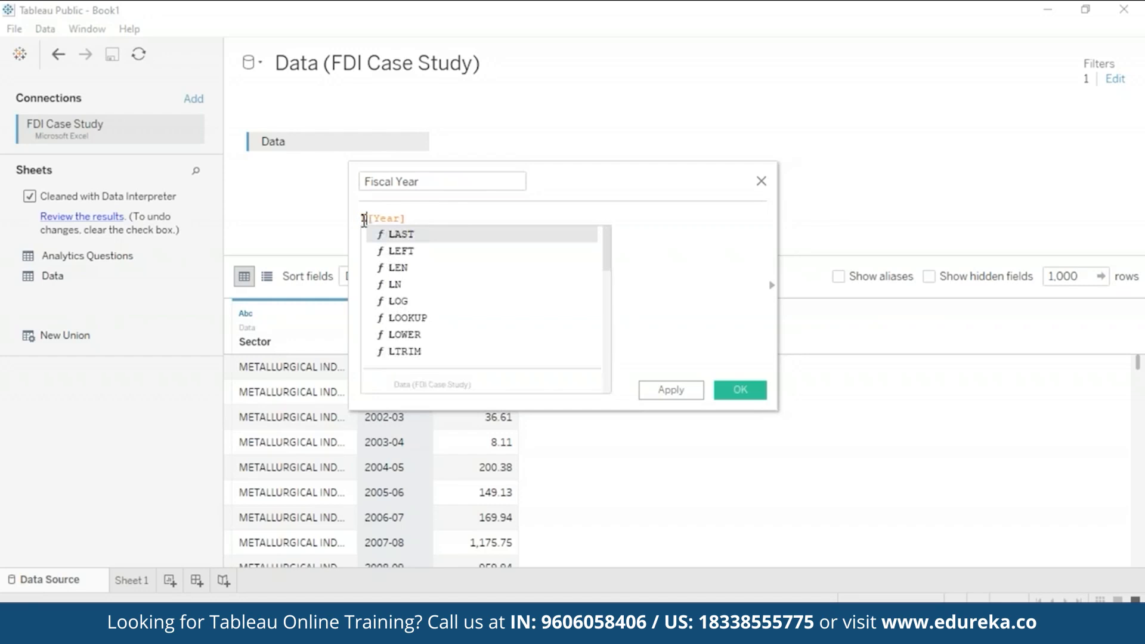
{"action": "double_click", "coordinate": [385, 253]}
{"action": "type", "text": ")"}
{"action": "left_click_drag", "start_coordinate": [403, 219], "coordinate": [438, 219]}
{"action": "key", "text": "ctrl+x"}
{"action": "left_click", "coordinate": [395, 220]}
{"action": "key", "text": "ctrl+v"}
{"action": "type", "text": ","}
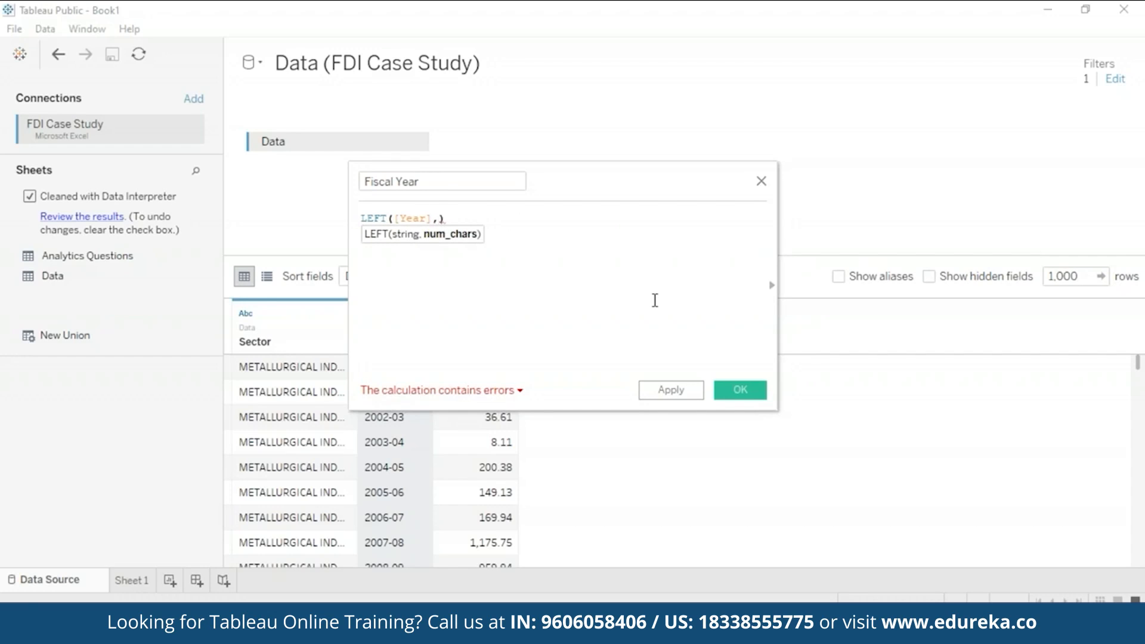
{"action": "type", "text": "4"}
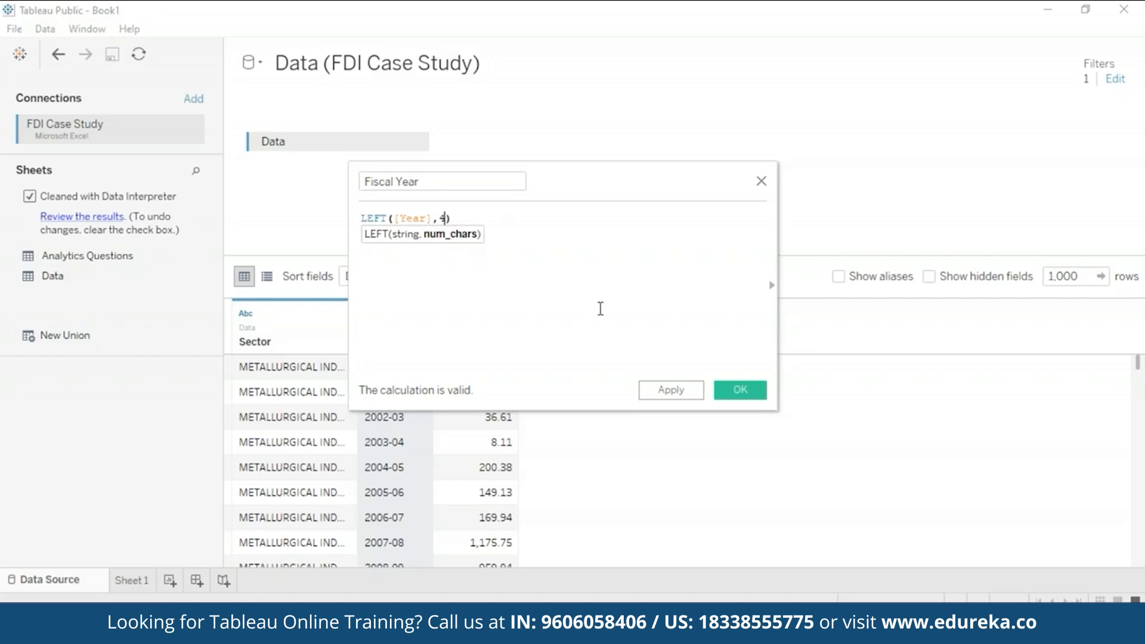
{"action": "left_click", "coordinate": [681, 388]}
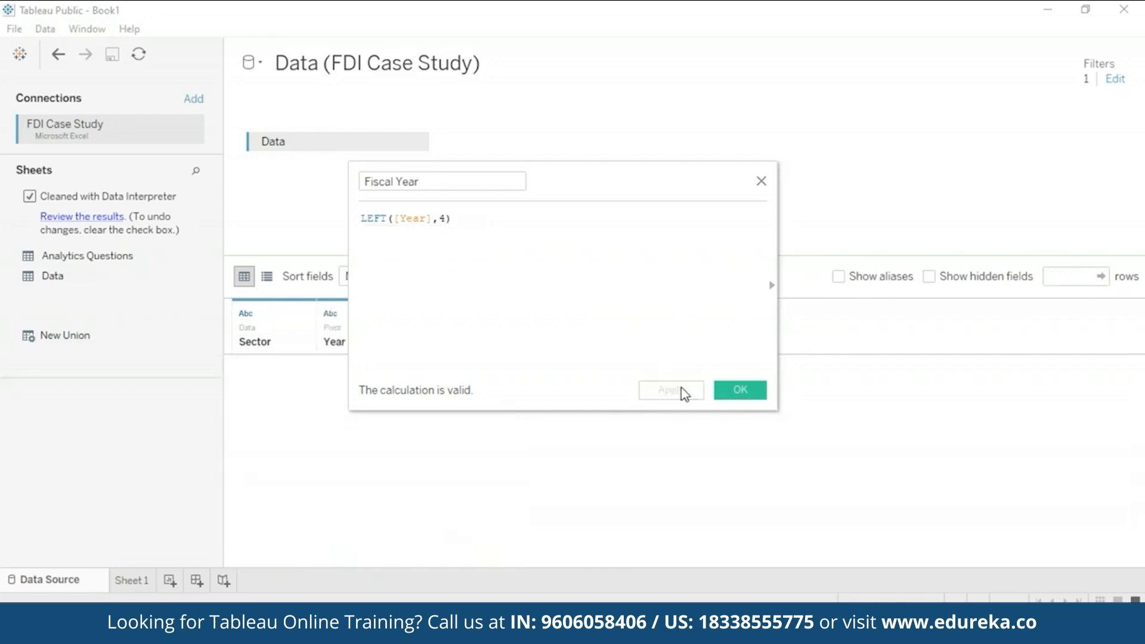
{"action": "left_click", "coordinate": [740, 390]}
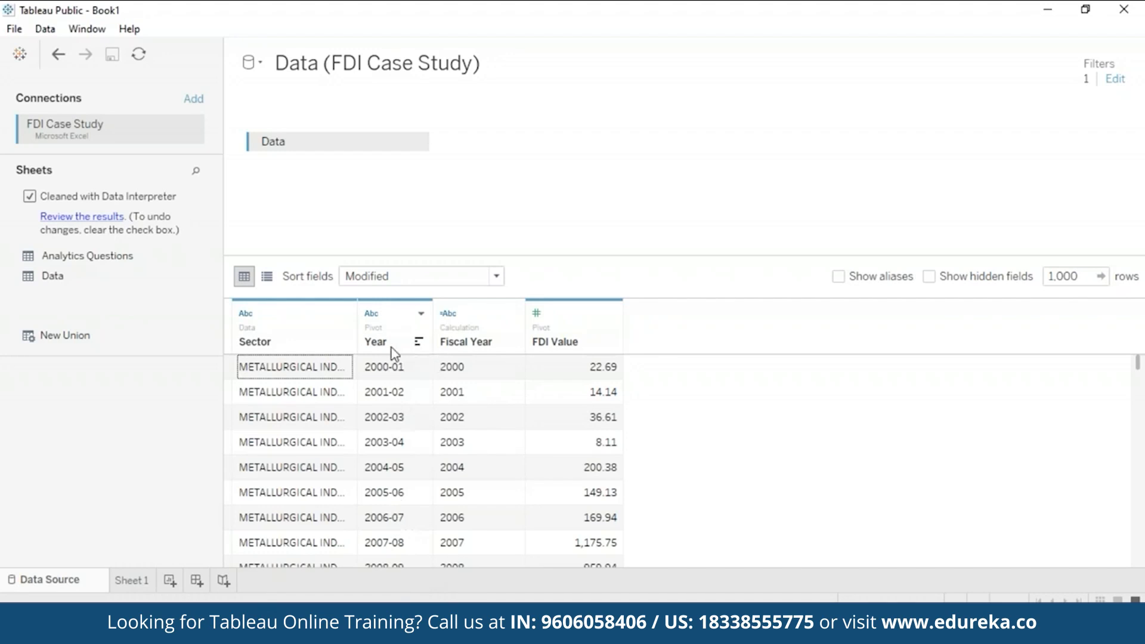
- Hide the original Year column in the data source grid
{"action": "right_click", "coordinate": [411, 319]}
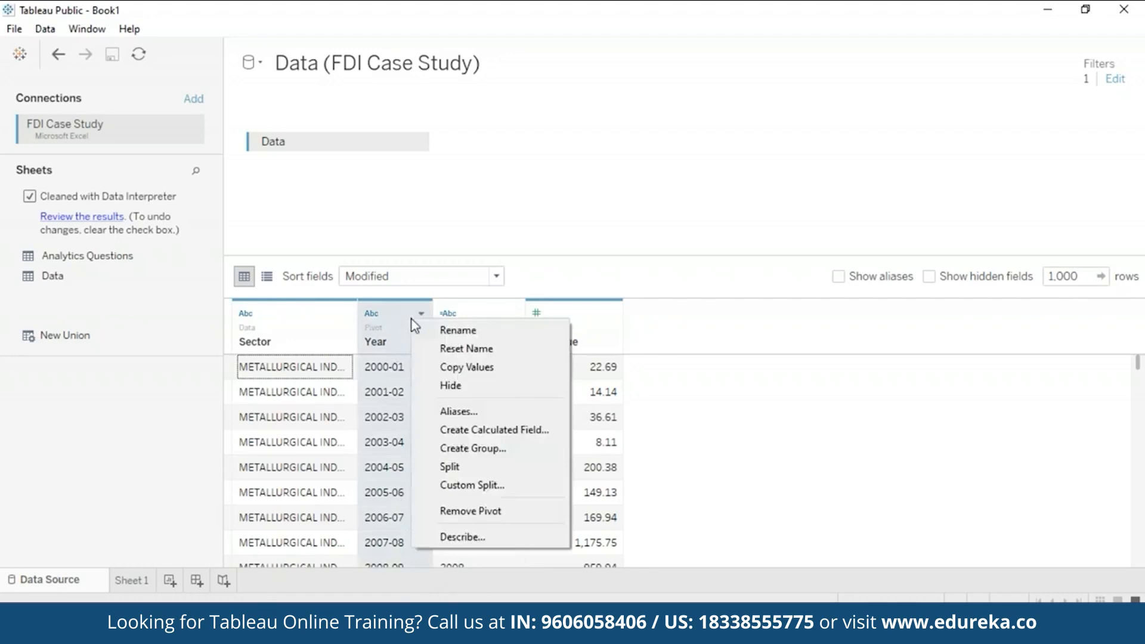
{"action": "left_click", "coordinate": [460, 388]}
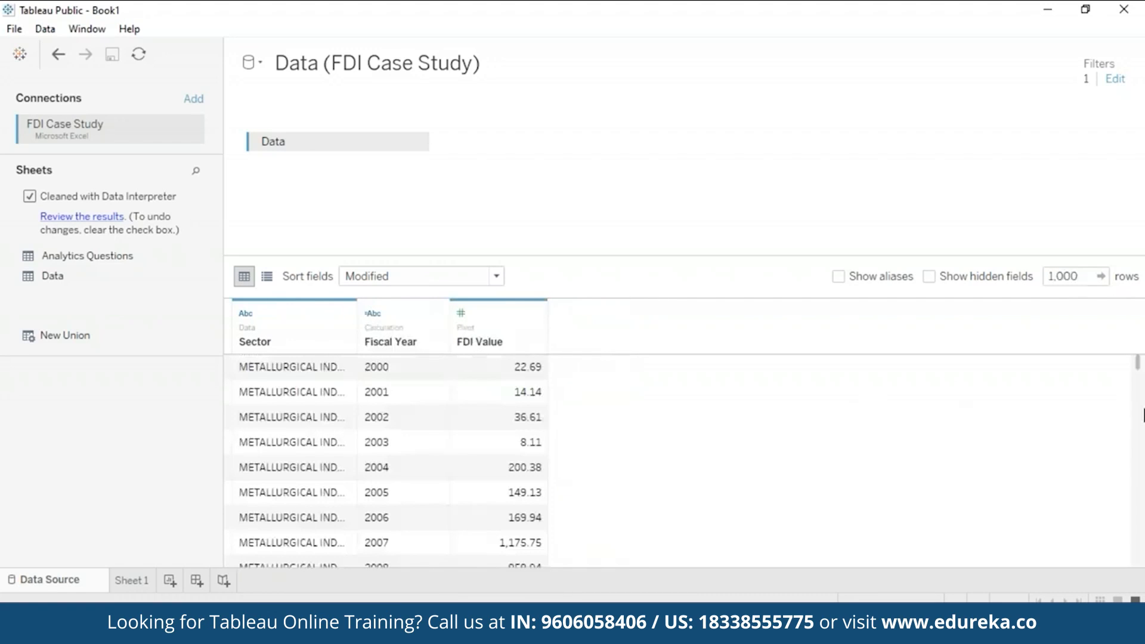
{"action": "mouse_move", "coordinate": [1139, 359]}
{"action": "left_mouse_down"}
{"action": "mouse_move", "coordinate": [1139, 421]}
{"action": "mouse_move", "coordinate": [1139, 345]}
{"action": "left_mouse_up"}
- Open the Sheet 1 worksheet and collapse the Show Me chart list after looking over its chart types
{"action": "left_click", "coordinate": [133, 582]}
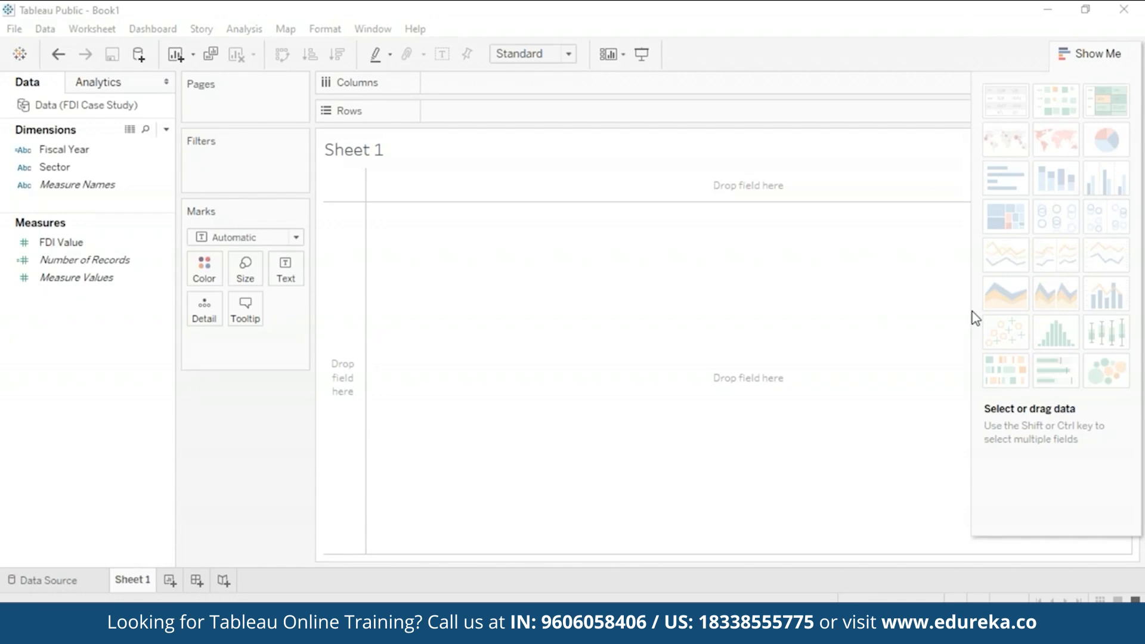
{"action": "left_click", "coordinate": [1090, 54]}
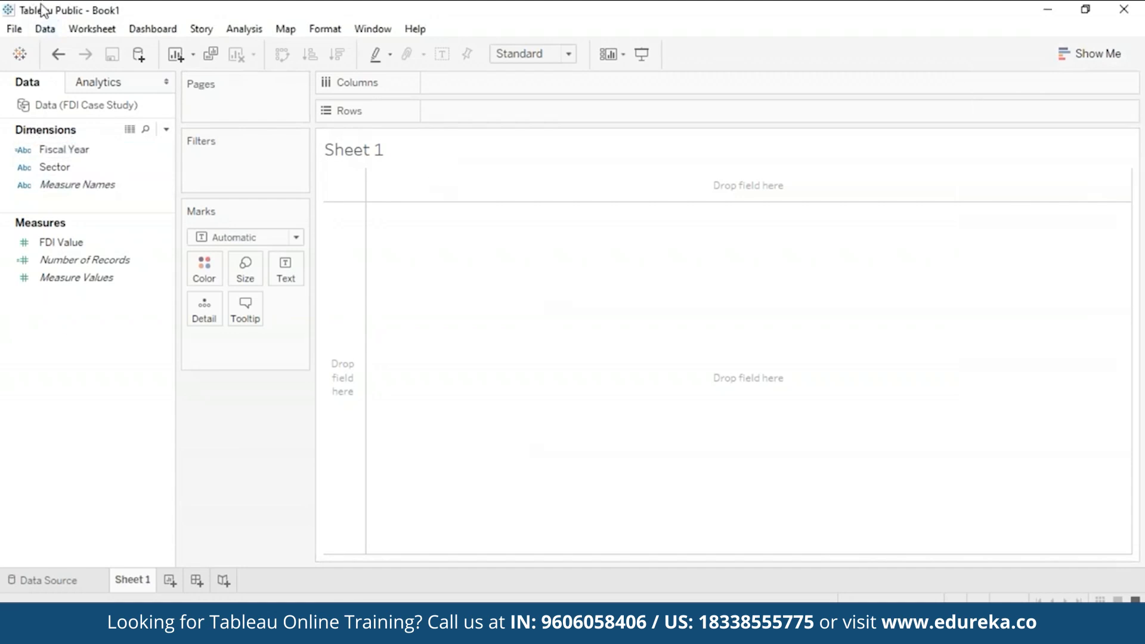
{"action": "left_click", "coordinate": [76, 260]}
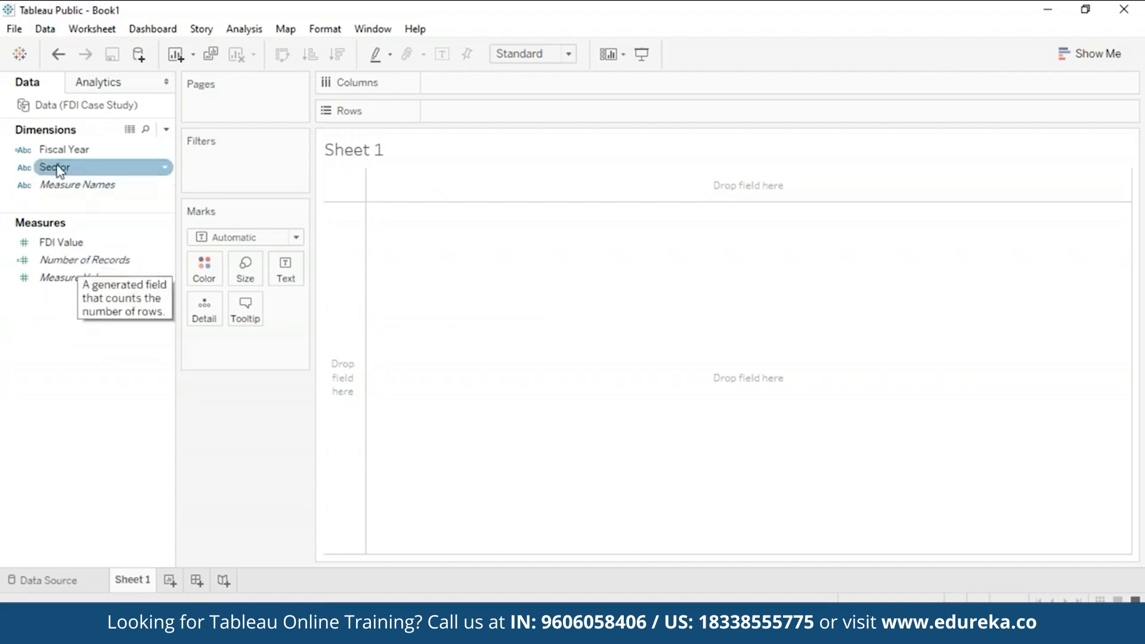
{"action": "mouse_move", "coordinate": [113, 268]}
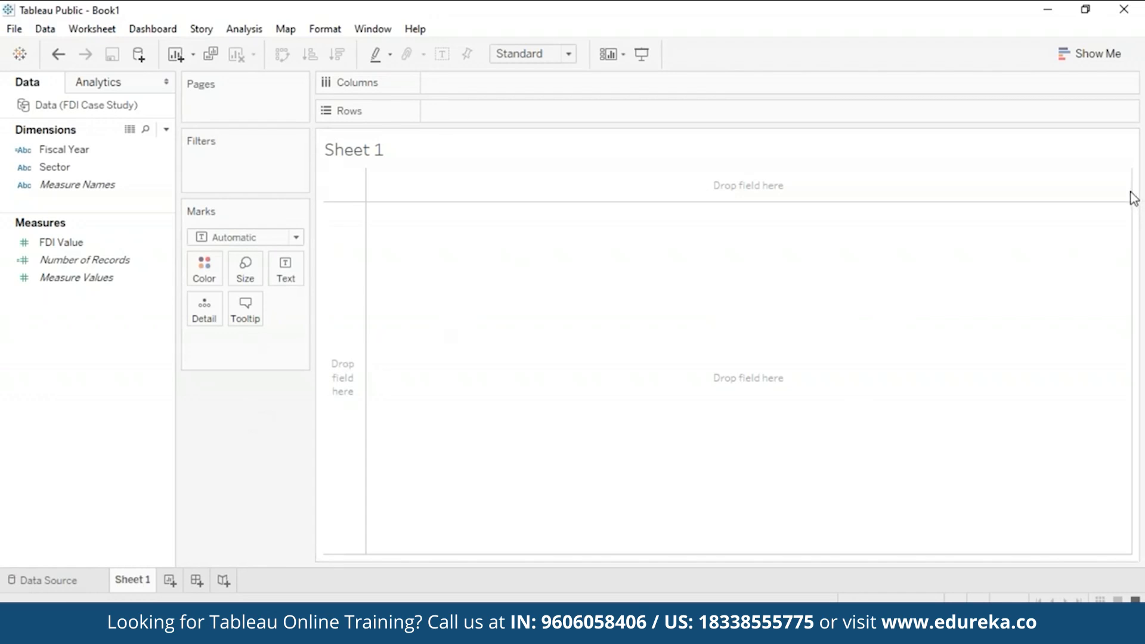
{"action": "left_click", "coordinate": [1080, 58]}
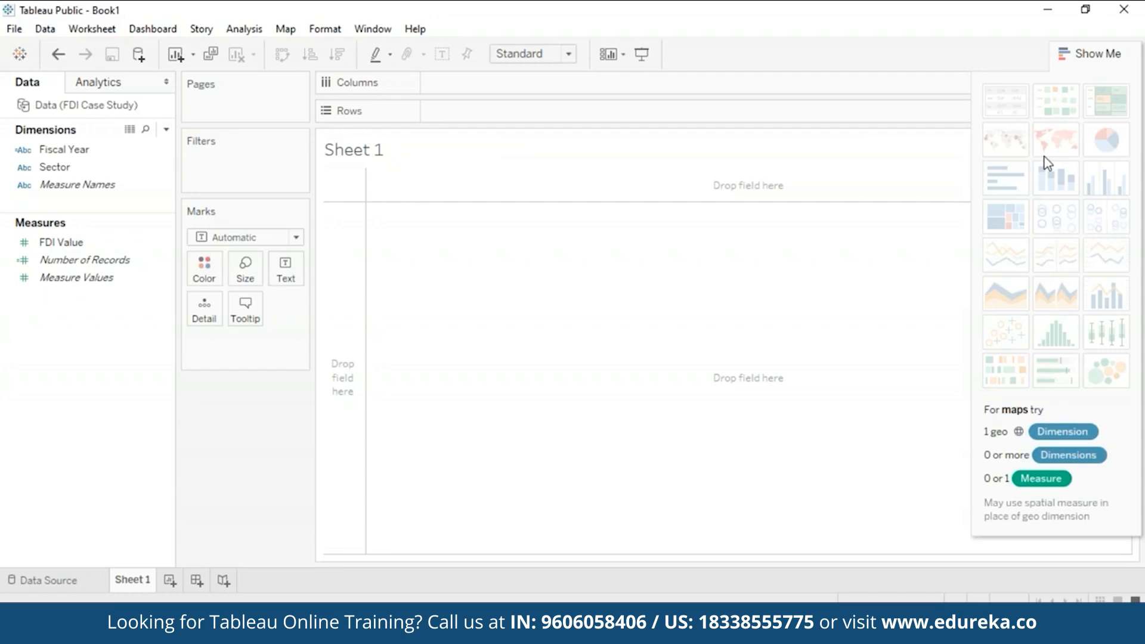
{"action": "left_click", "coordinate": [1081, 53]}
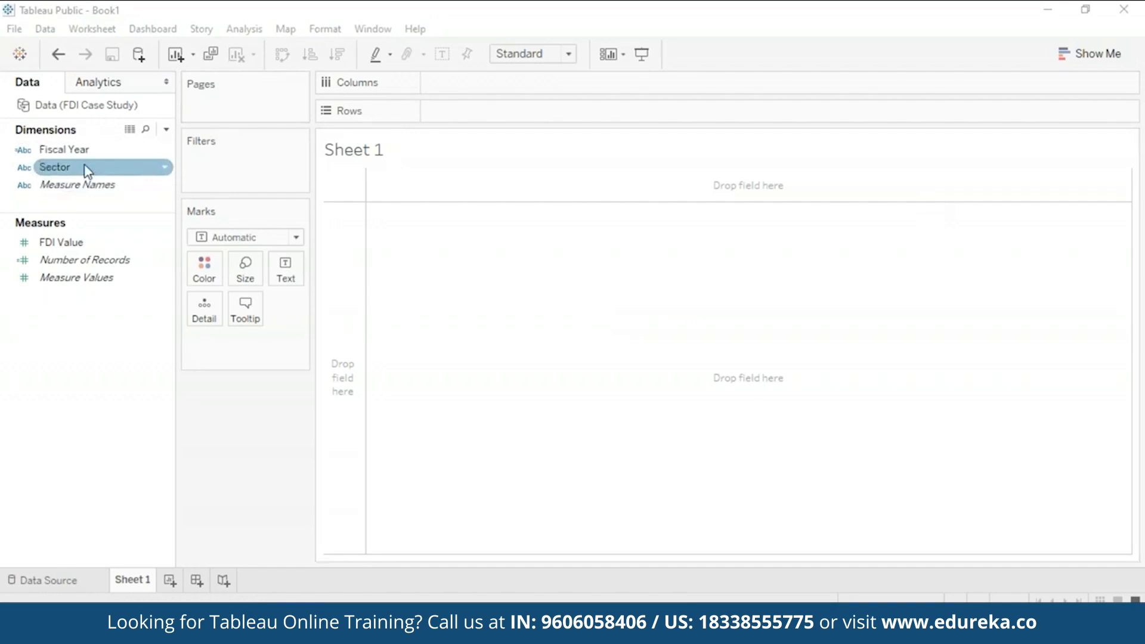
- Build a text table on Sheet 1 with Sector in rows and the sum of FDI Value as the cell values
{"action": "left_click_drag", "start_coordinate": [87, 171], "coordinate": [478, 110]}
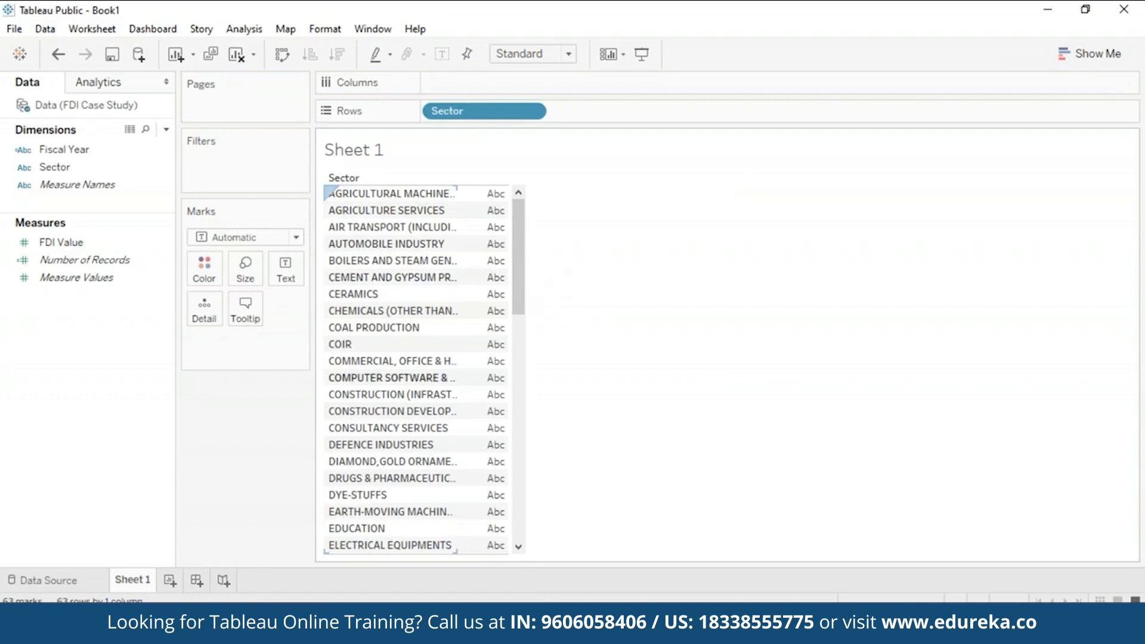
{"action": "left_click_drag", "start_coordinate": [526, 297], "coordinate": [458, 171]}
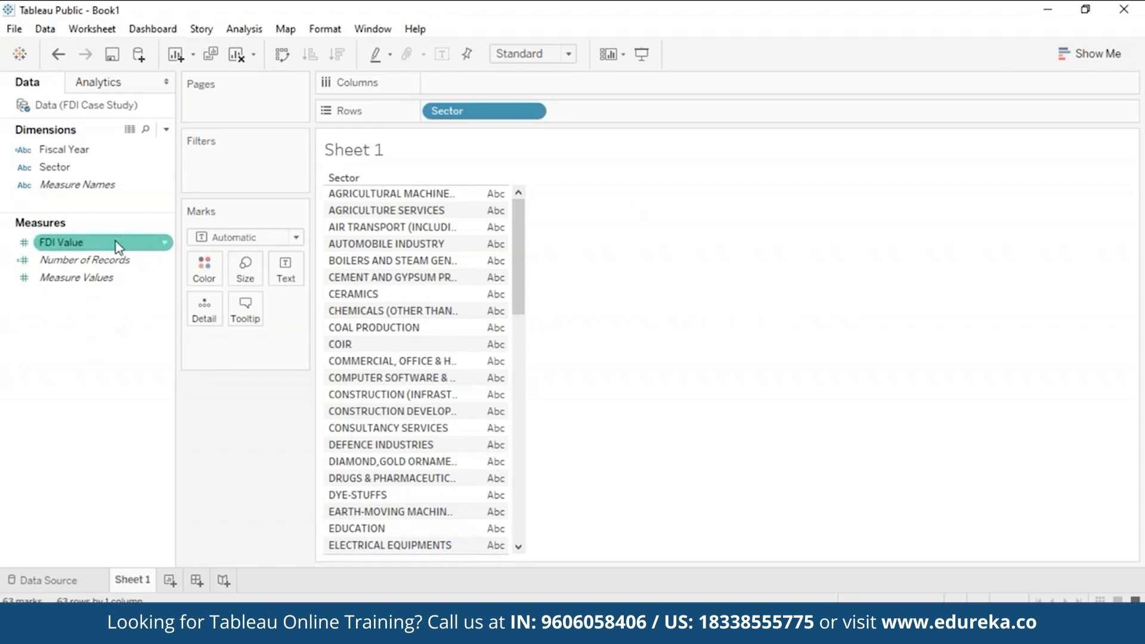
{"action": "left_click_drag", "start_coordinate": [117, 243], "coordinate": [495, 262]}
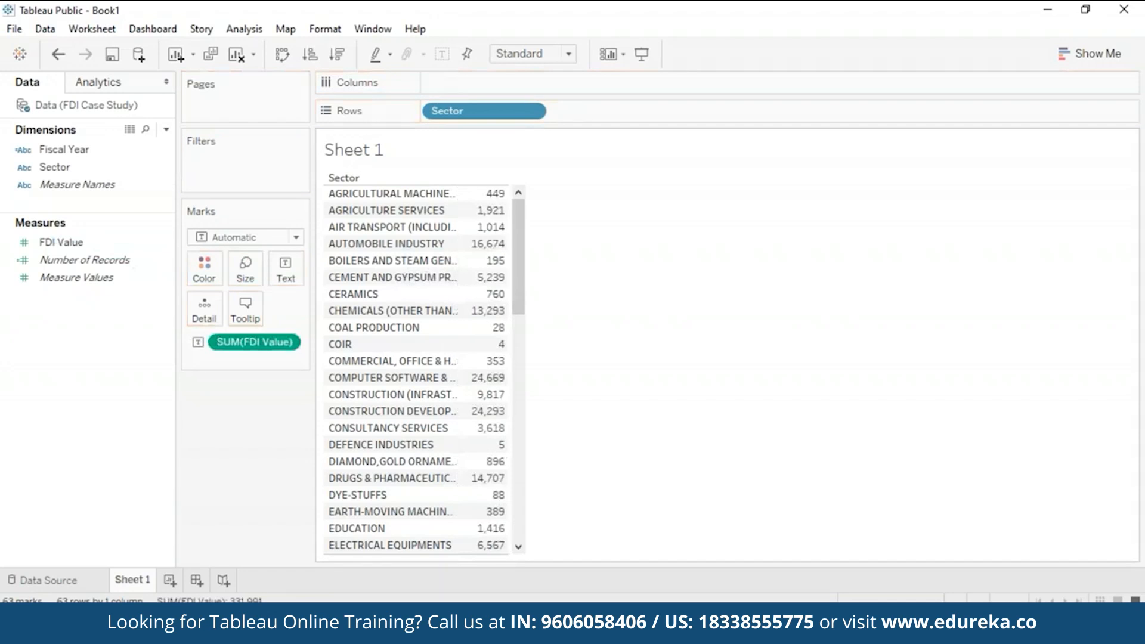
{"action": "mouse_move", "coordinate": [492, 376]}
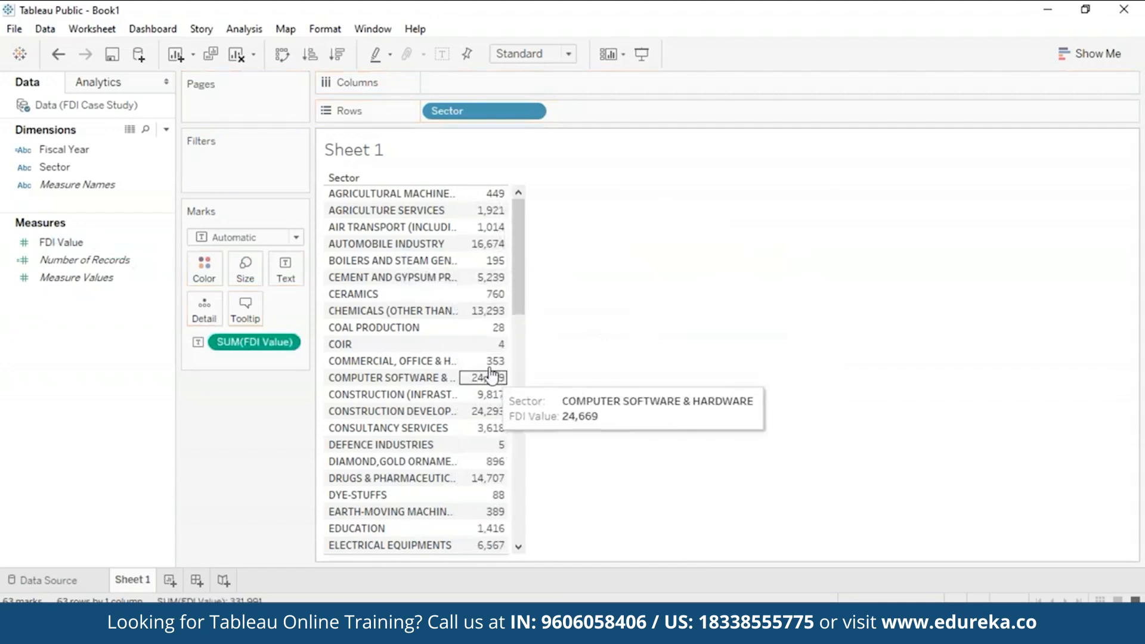
{"action": "mouse_move", "coordinate": [499, 215]}
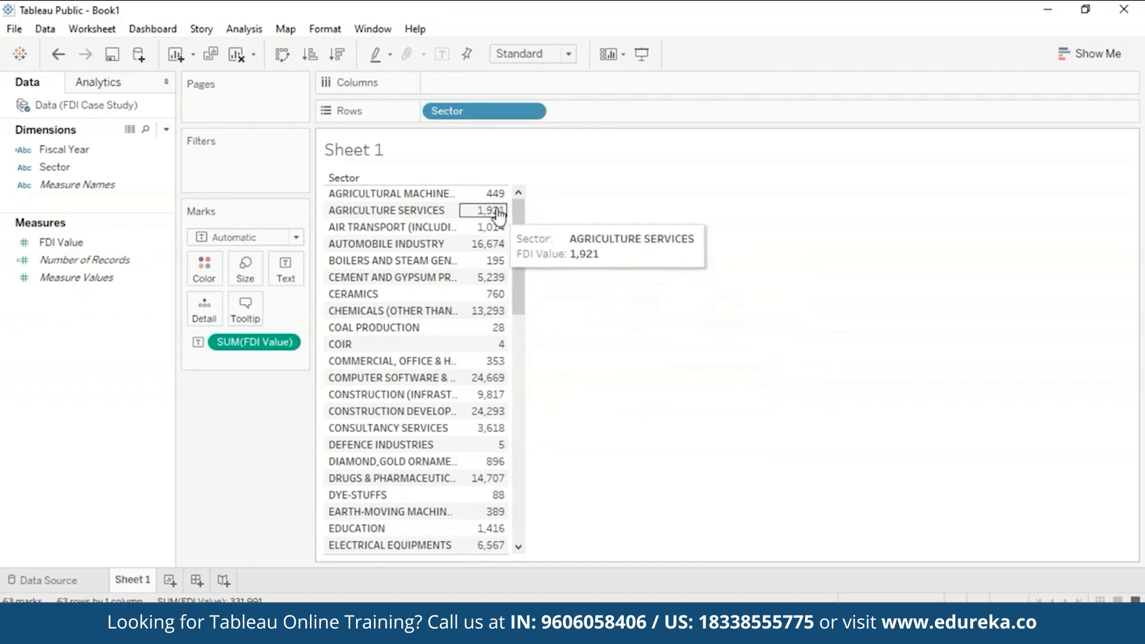
{"action": "mouse_move", "coordinate": [502, 250]}
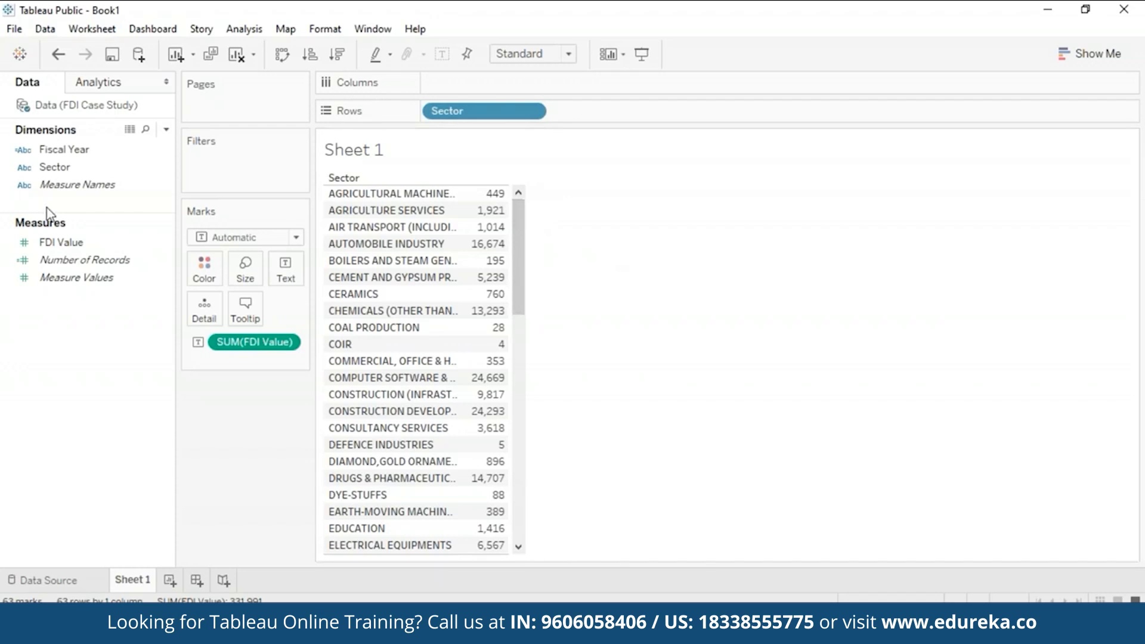
{"action": "left_click", "coordinate": [70, 244]}
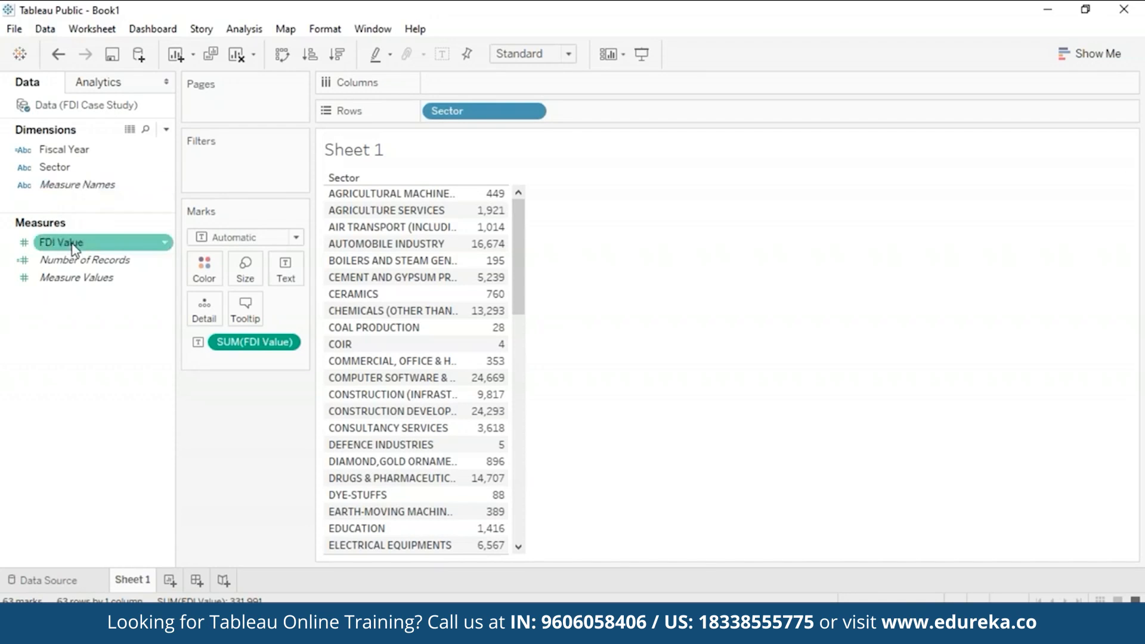
- Filter the table by Fiscal Year so that only 2016 is included
{"action": "left_click_drag", "start_coordinate": [78, 151], "coordinate": [233, 157]}
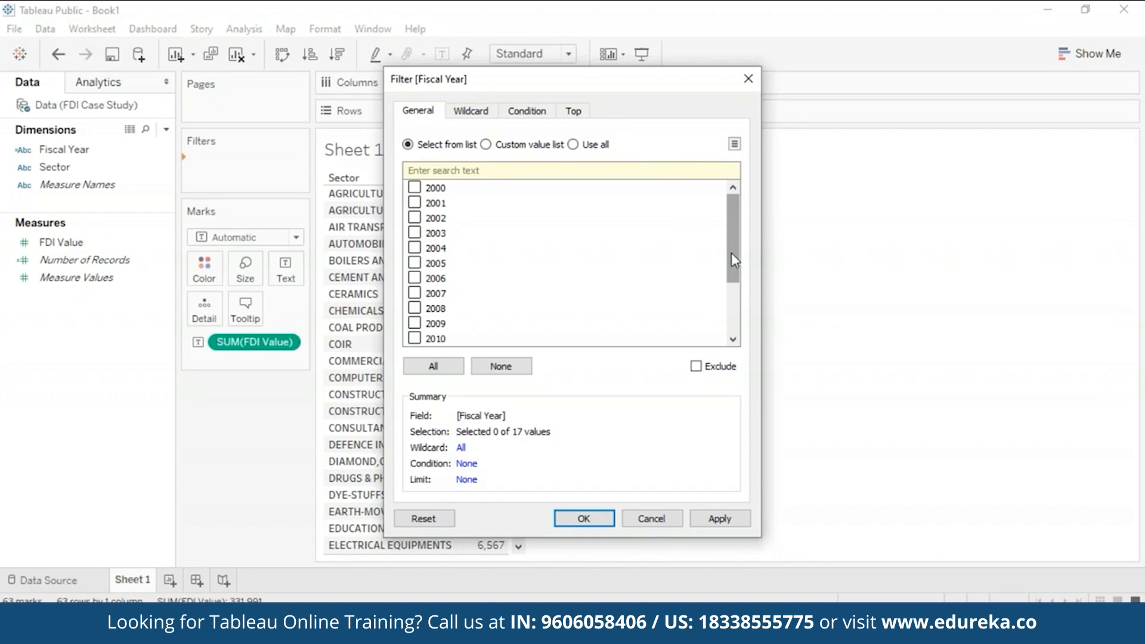
{"action": "left_click_drag", "start_coordinate": [731, 253], "coordinate": [735, 356]}
{"action": "left_click", "coordinate": [415, 339]}
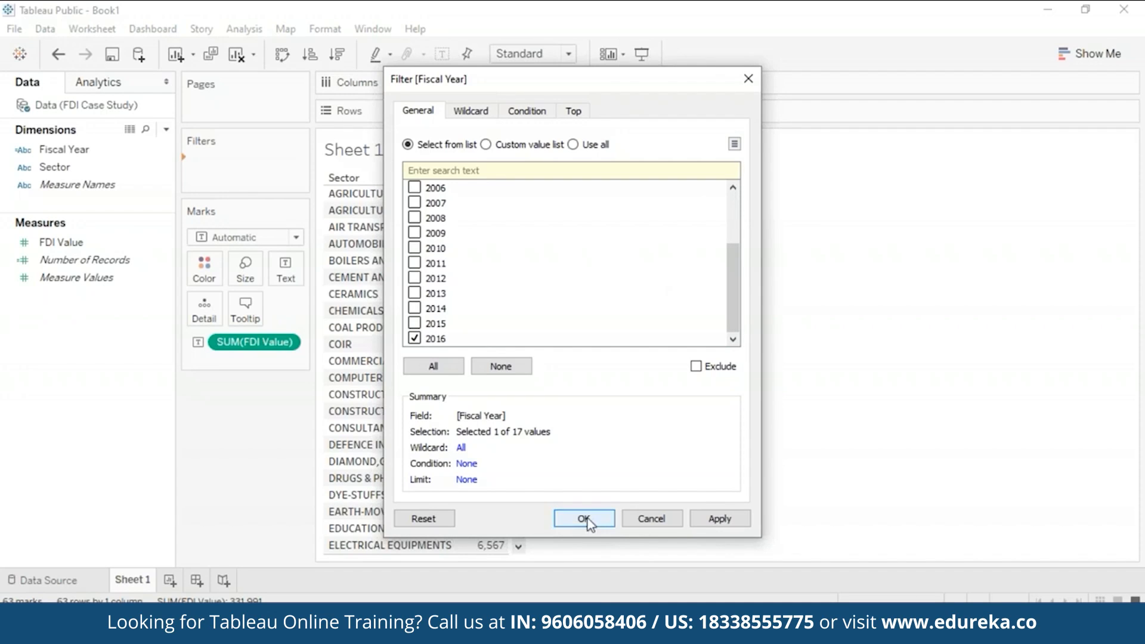
{"action": "left_click", "coordinate": [718, 520]}
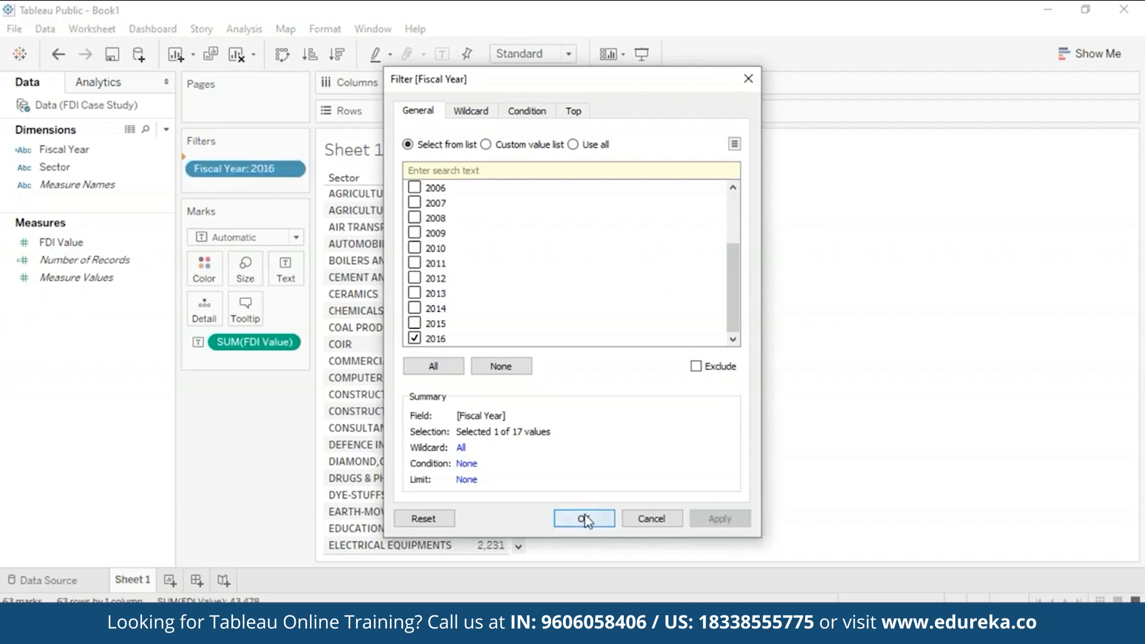
{"action": "left_click", "coordinate": [584, 519]}
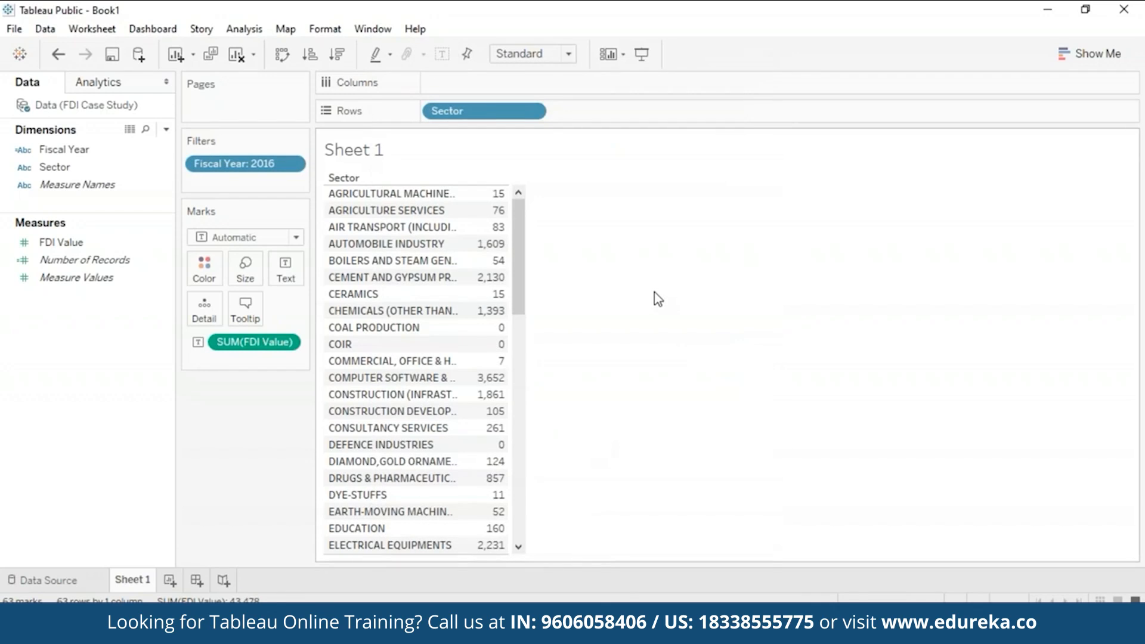
- Sort the sectors in descending order of FDI Value and widen the Sector column to read the full ranking
{"action": "left_click", "coordinate": [337, 57]}
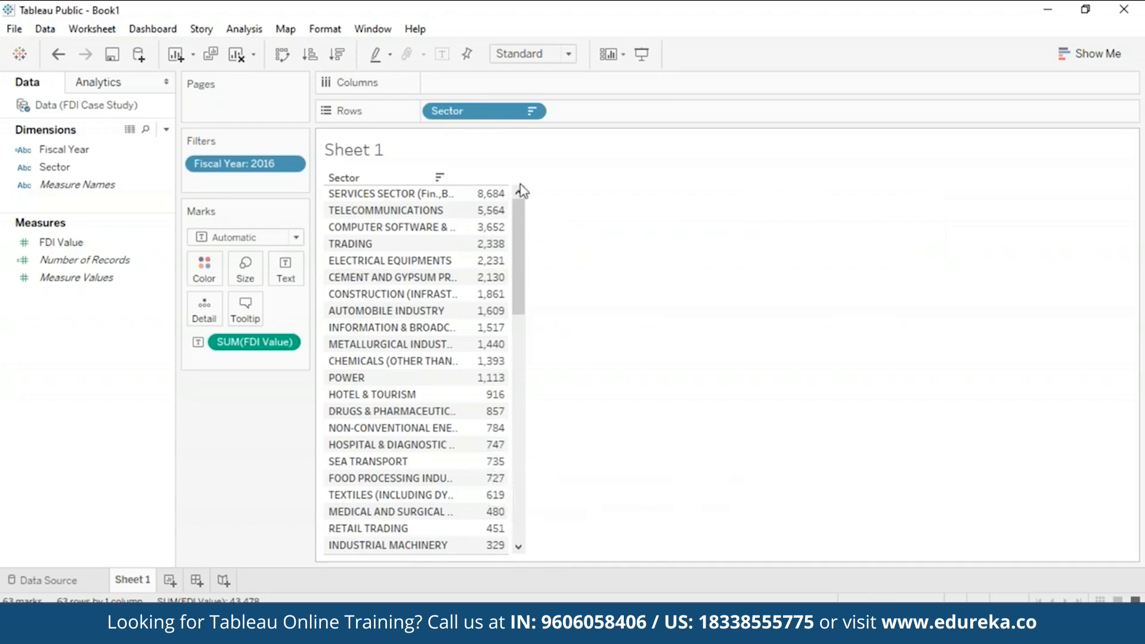
{"action": "left_click_drag", "start_coordinate": [547, 189], "coordinate": [580, 189]}
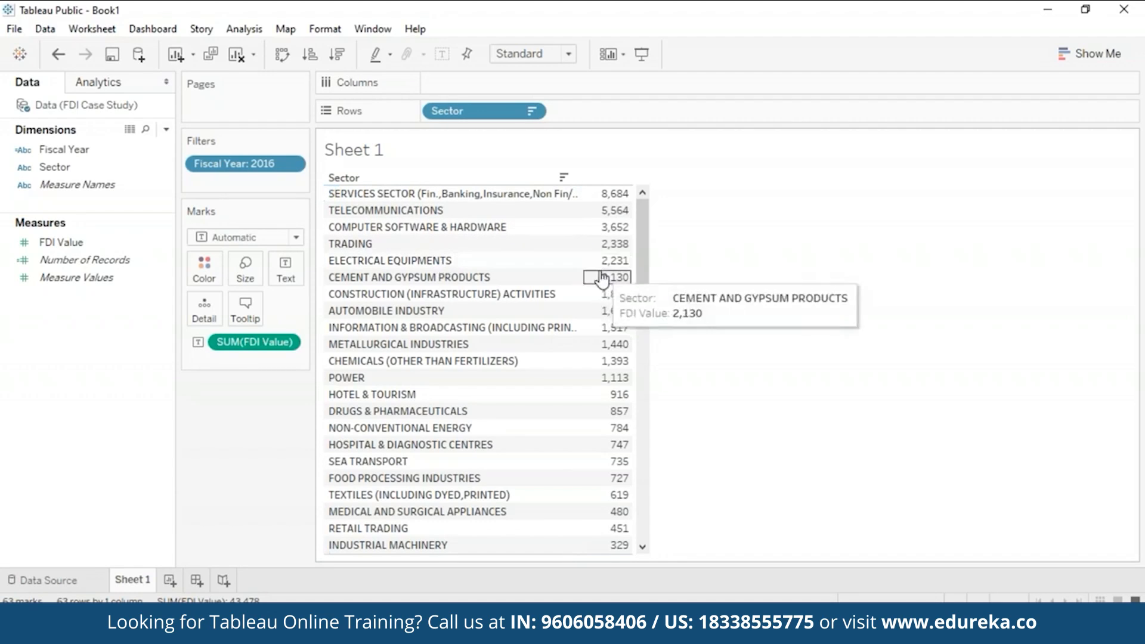
{"action": "left_click_drag", "start_coordinate": [639, 265], "coordinate": [648, 542]}
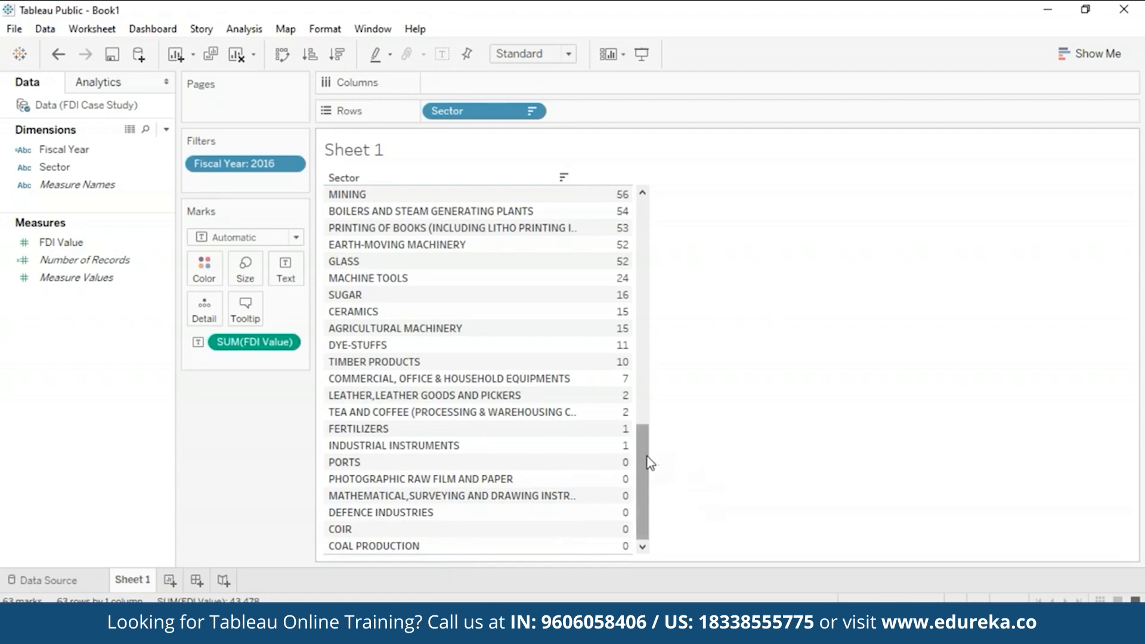
{"action": "left_click_drag", "start_coordinate": [650, 463], "coordinate": [667, 225]}
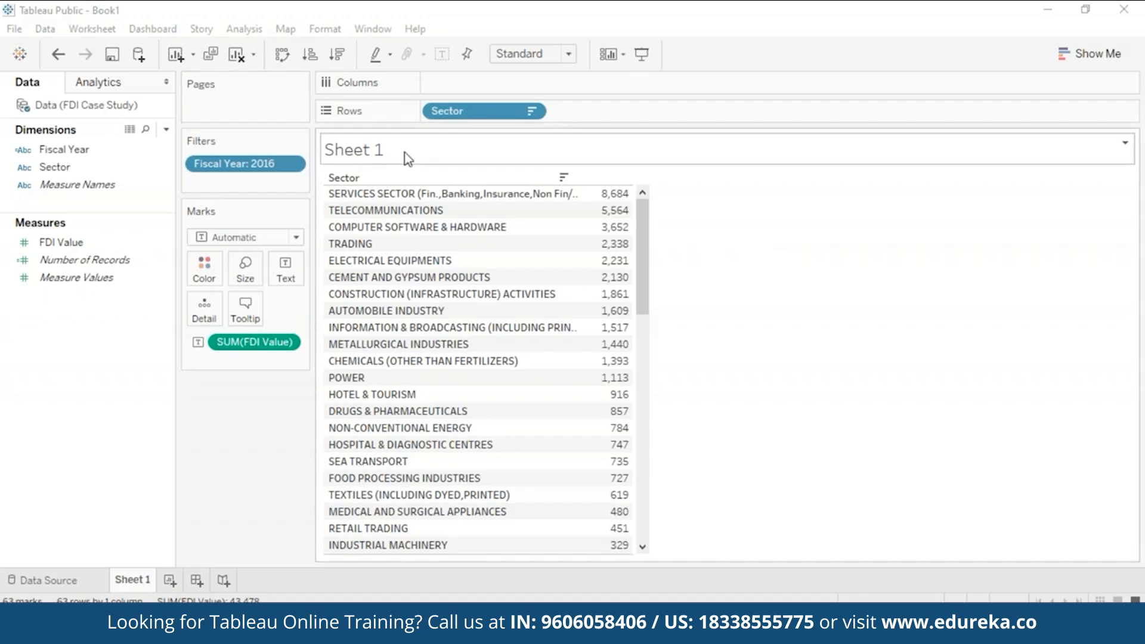
- Edit the Fiscal Year filter so that all fiscal years are selected
{"action": "left_click", "coordinate": [292, 164]}
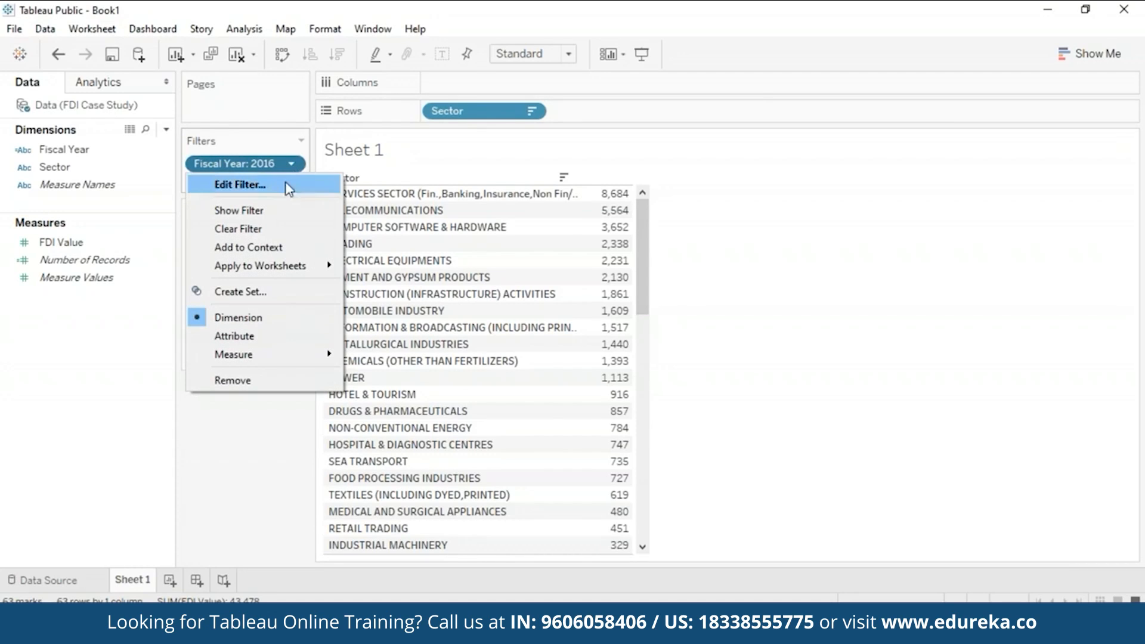
{"action": "left_click", "coordinate": [288, 186]}
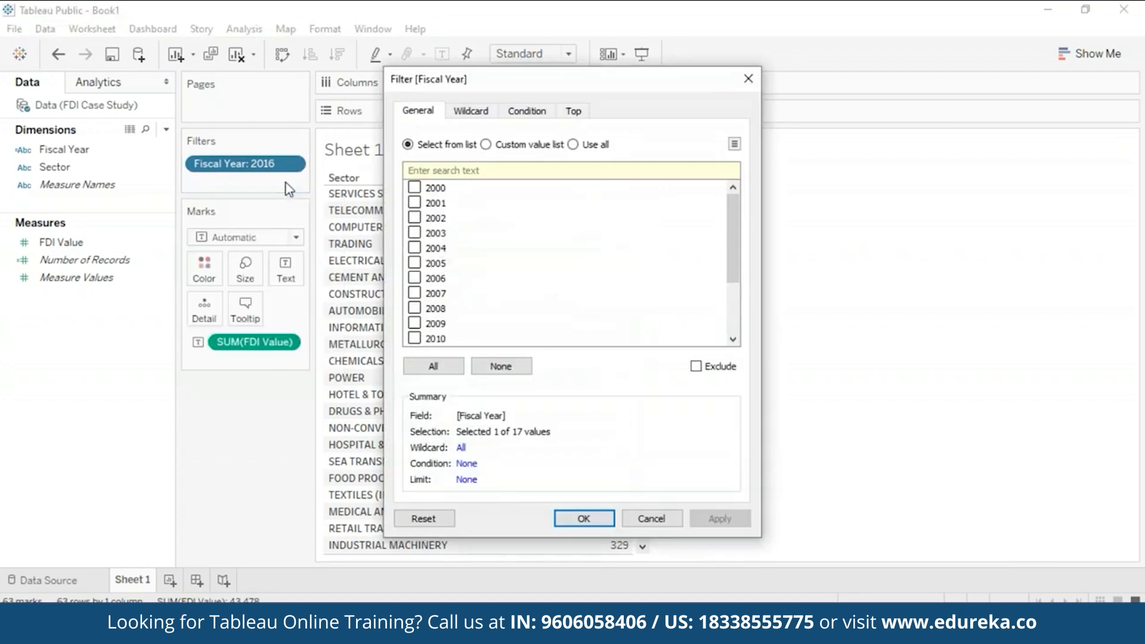
{"action": "left_click", "coordinate": [446, 365]}
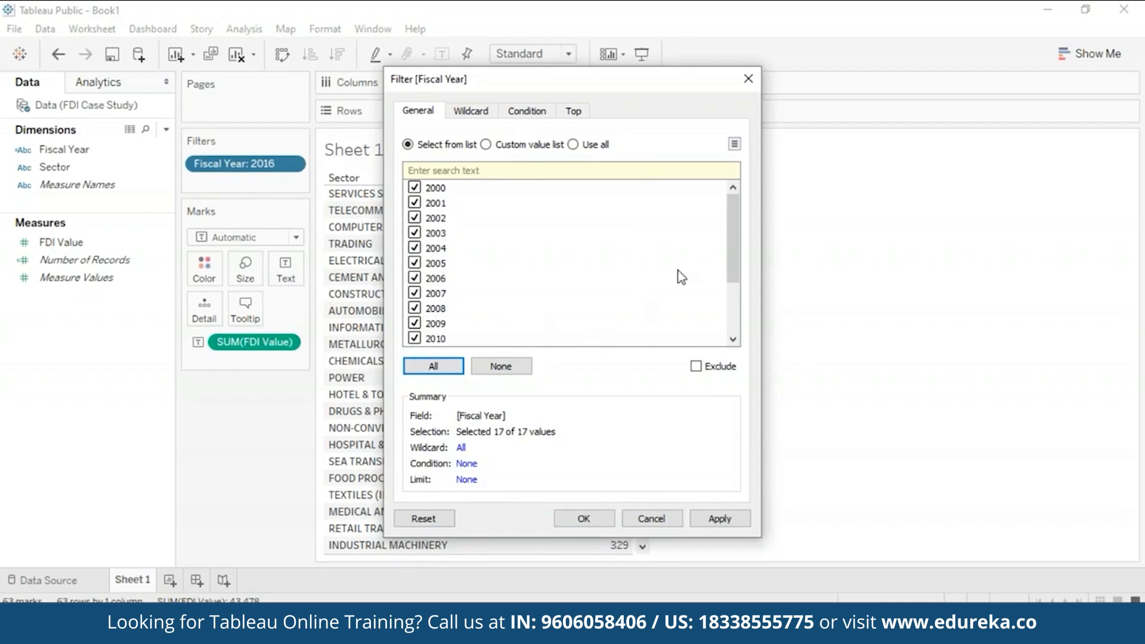
- Limit the Fiscal Year filter to the top 5 years by maximum FDI Value and apply it to the table
{"action": "left_click", "coordinate": [573, 111]}
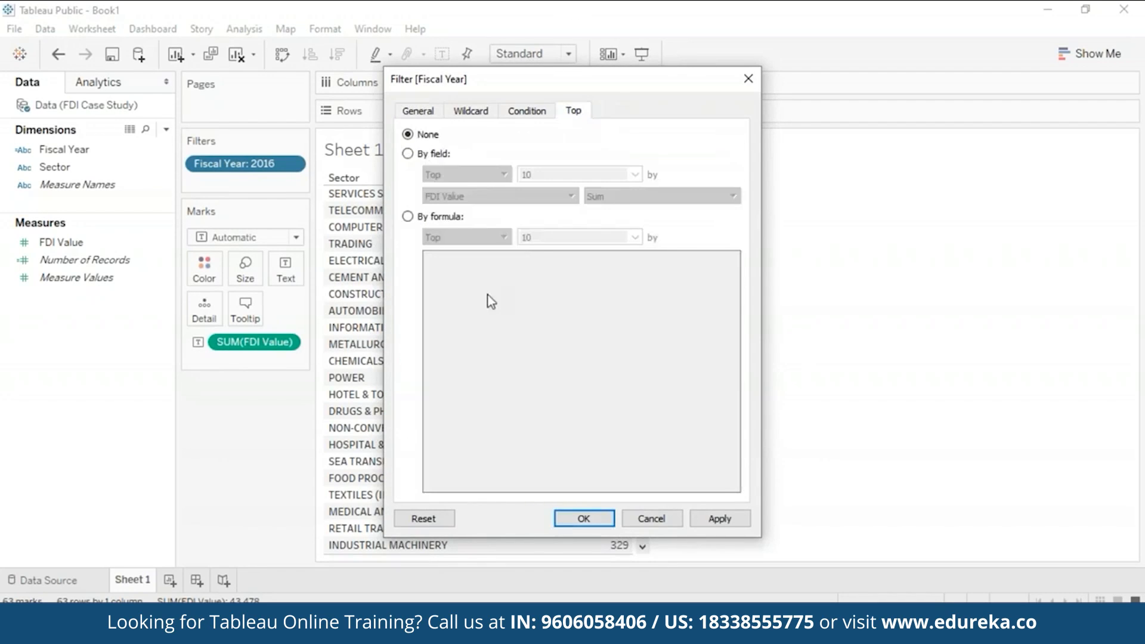
{"action": "left_click", "coordinate": [408, 154]}
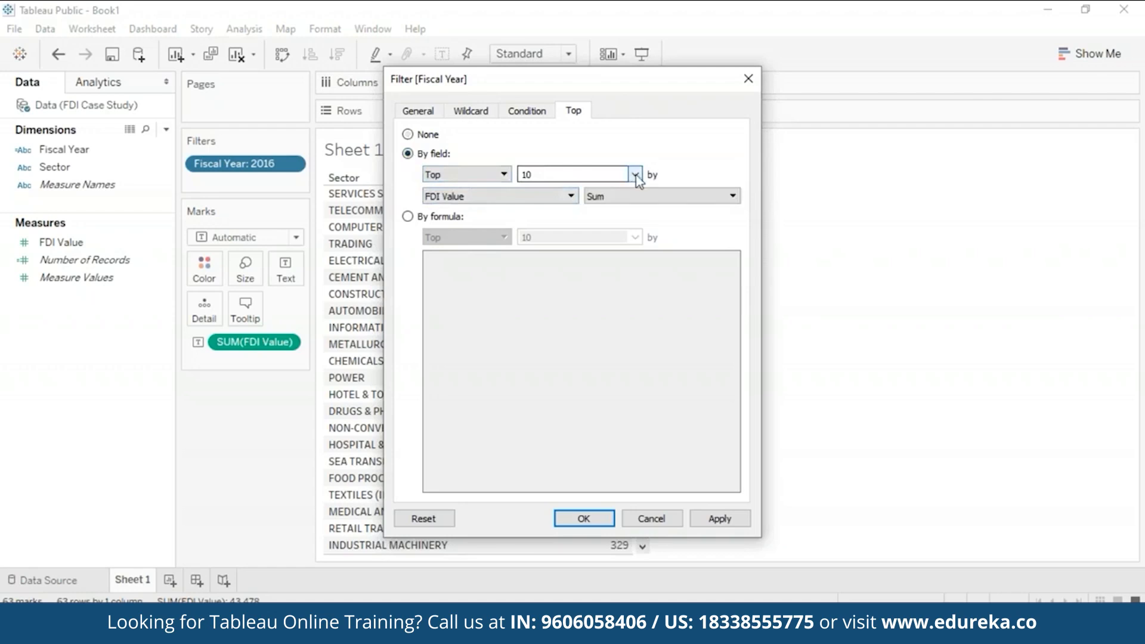
{"action": "left_click", "coordinate": [570, 176]}
{"action": "key", "text": "BackSpace"}
{"action": "key", "text": "BackSpace"}
{"action": "type", "text": "5"}
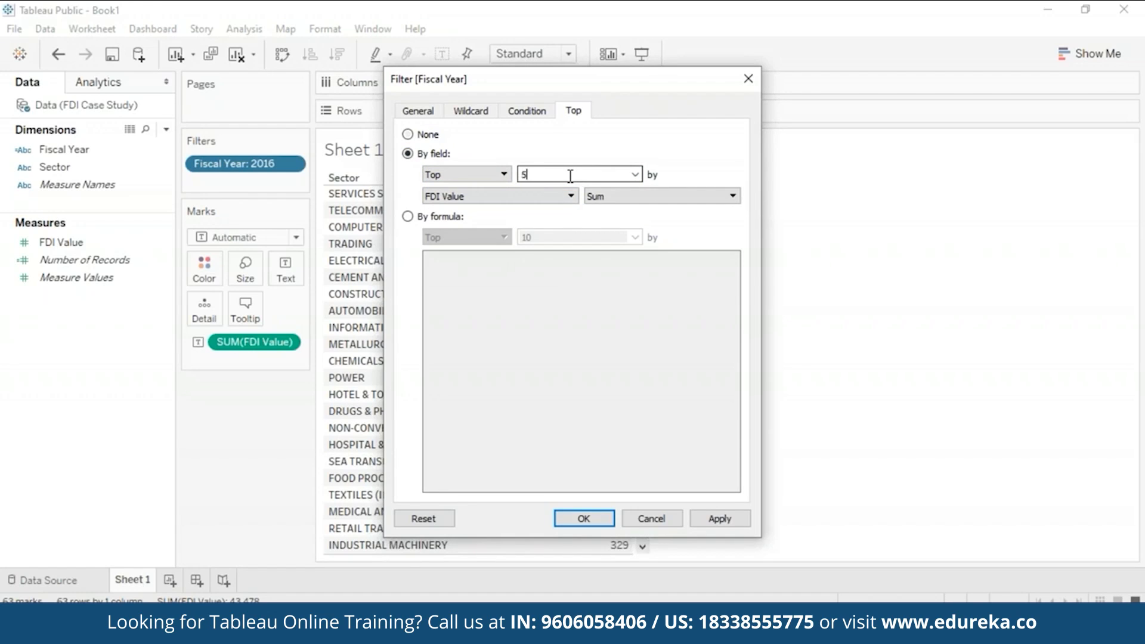
{"action": "left_click", "coordinate": [722, 196]}
{"action": "left_click", "coordinate": [718, 275]}
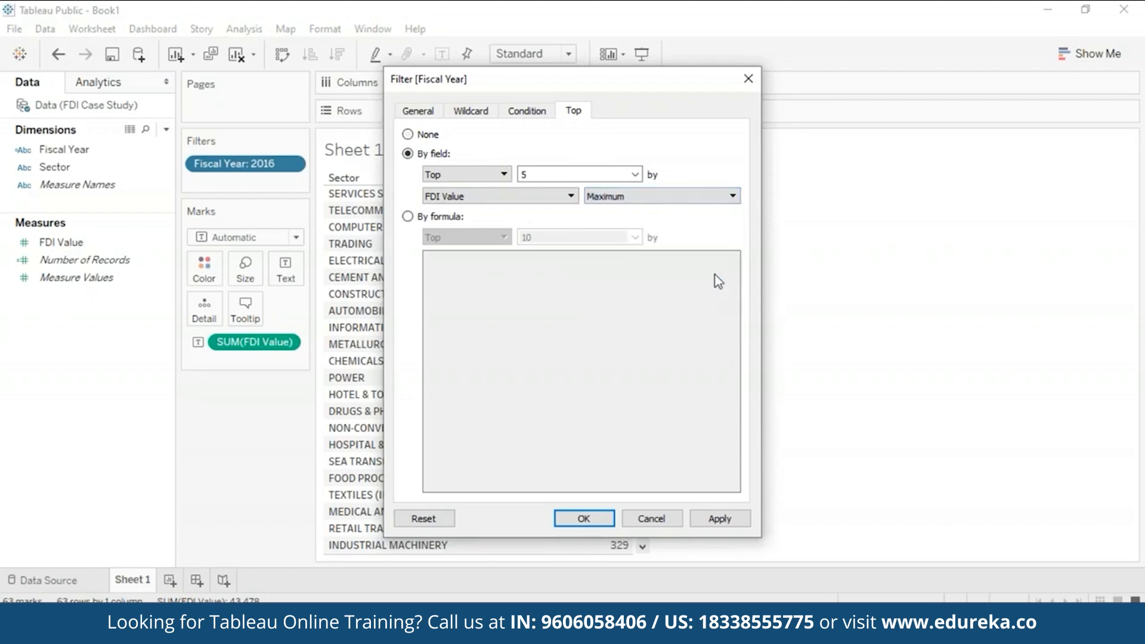
{"action": "left_click_drag", "start_coordinate": [677, 83], "coordinate": [895, 93]}
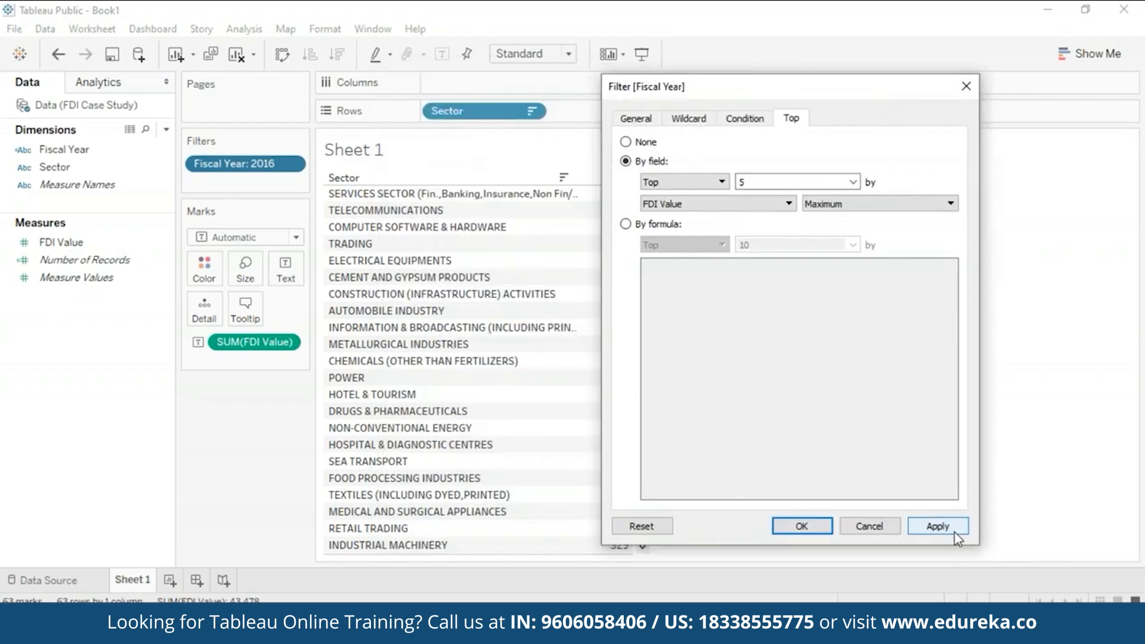
{"action": "left_click", "coordinate": [954, 531]}
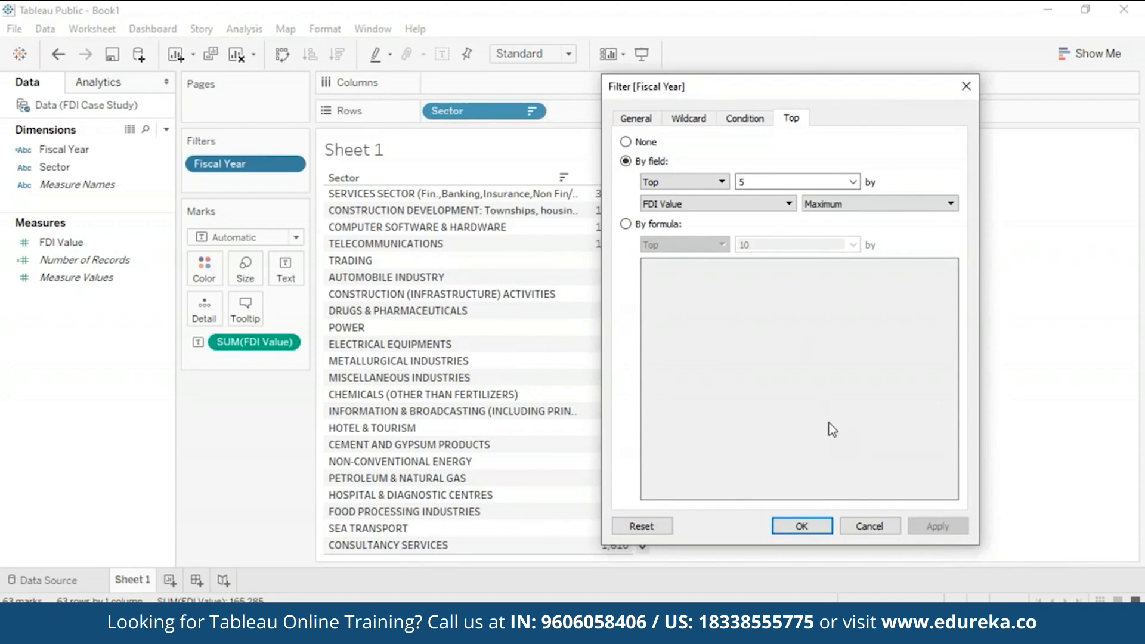
{"action": "left_click_drag", "start_coordinate": [850, 86], "coordinate": [917, 25]}
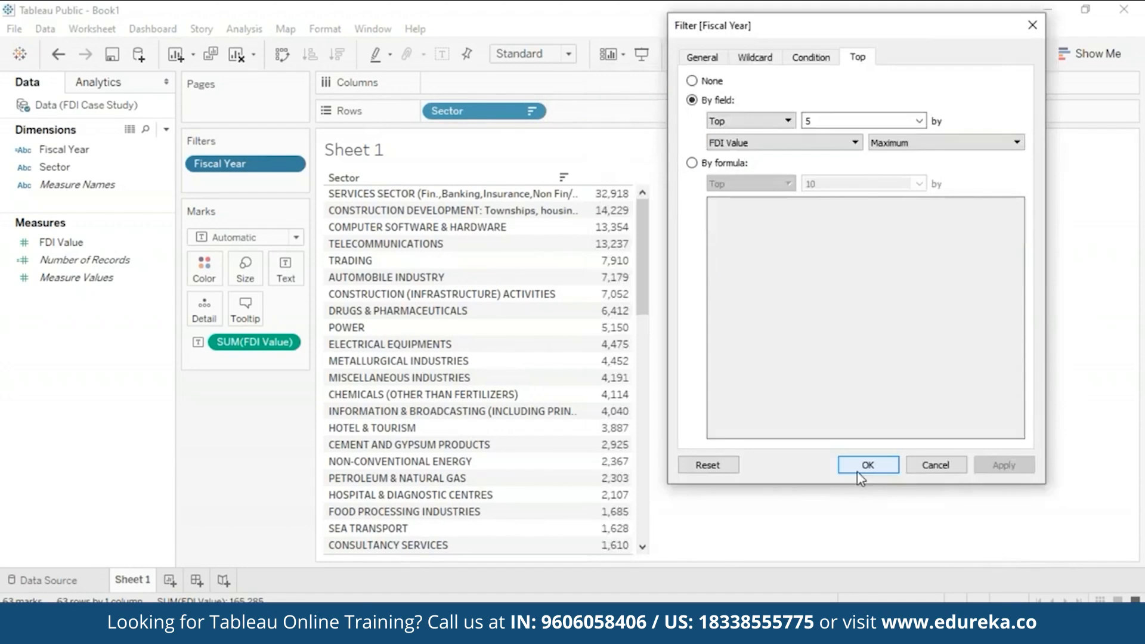
{"action": "left_click", "coordinate": [861, 475]}
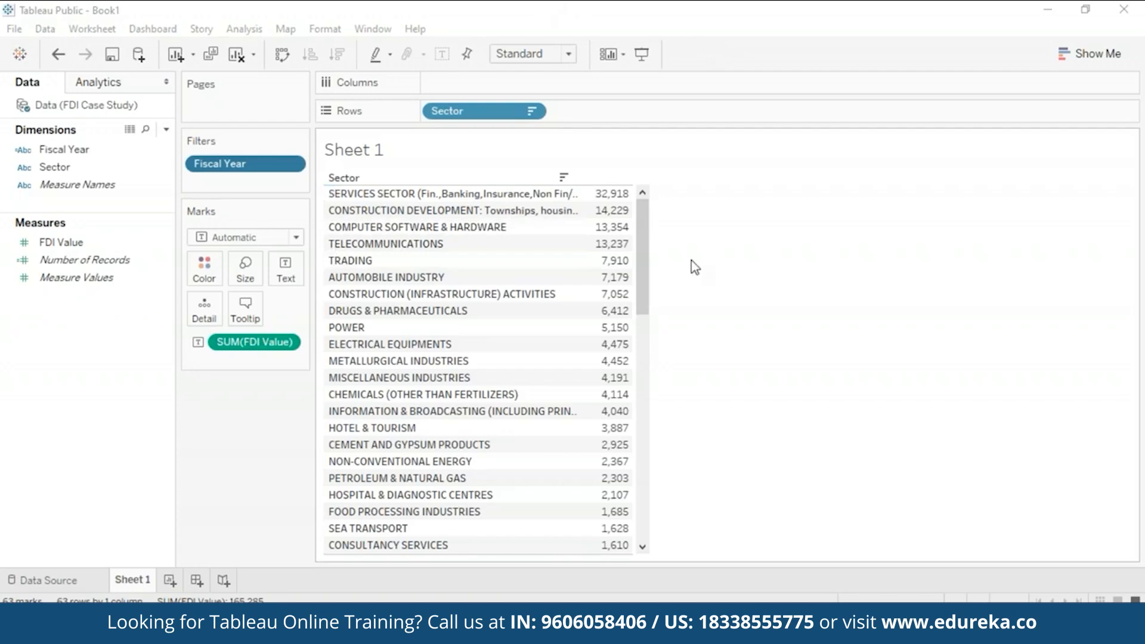
- Add a Sector filter that keeps only the top 5 sectors by maximum FDI Value
{"action": "left_click", "coordinate": [115, 172]}
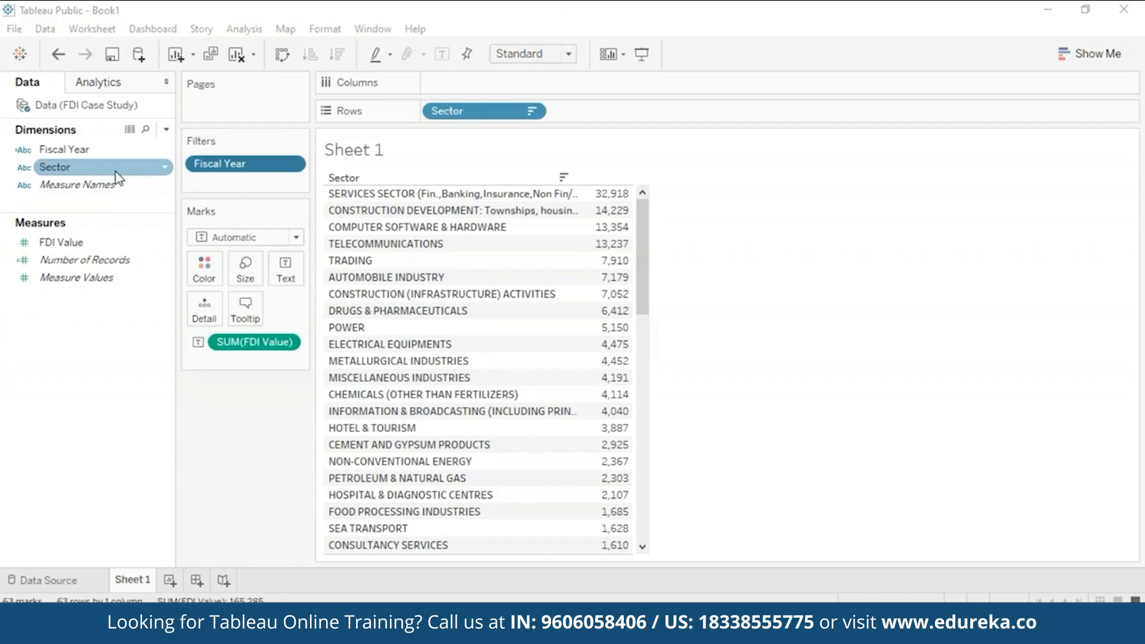
{"action": "left_click_drag", "start_coordinate": [116, 172], "coordinate": [263, 189]}
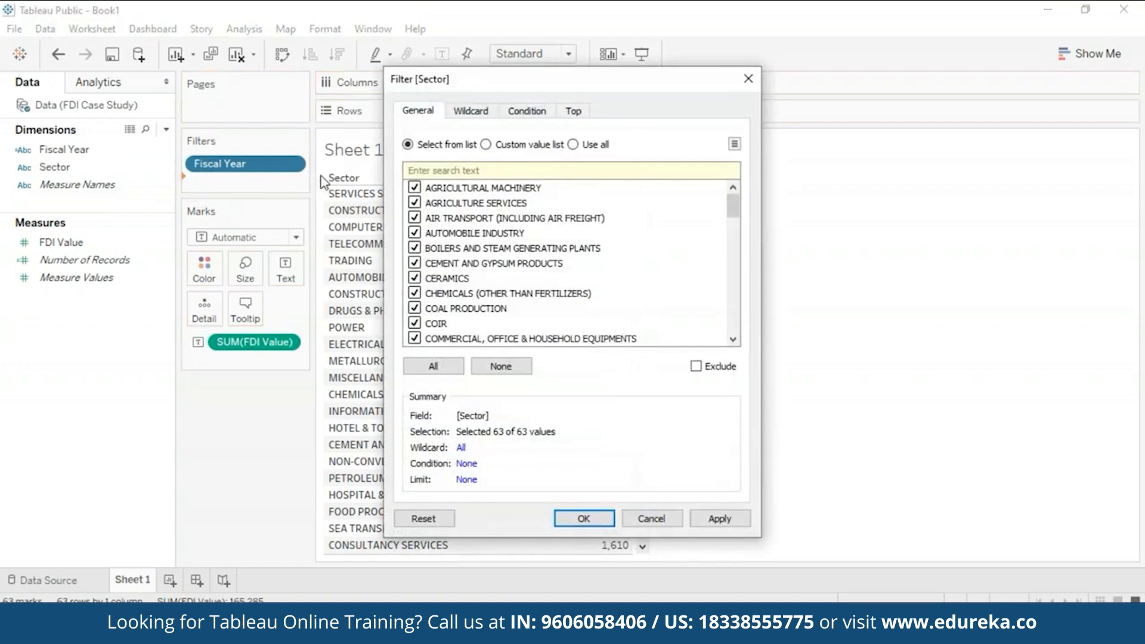
{"action": "left_click", "coordinate": [574, 111]}
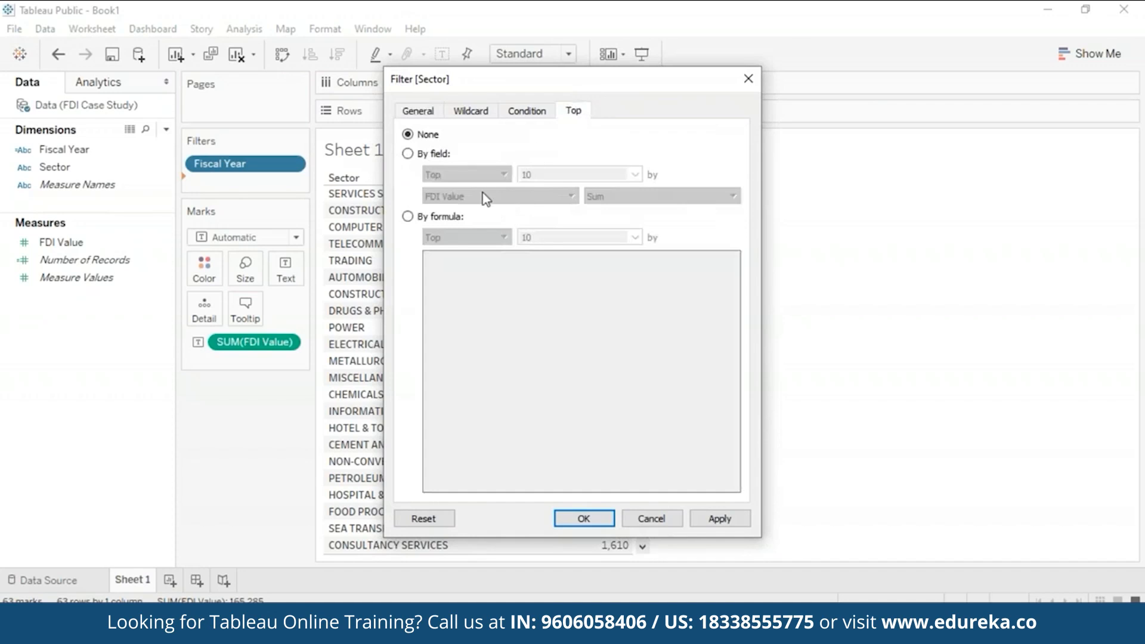
{"action": "left_click", "coordinate": [408, 154]}
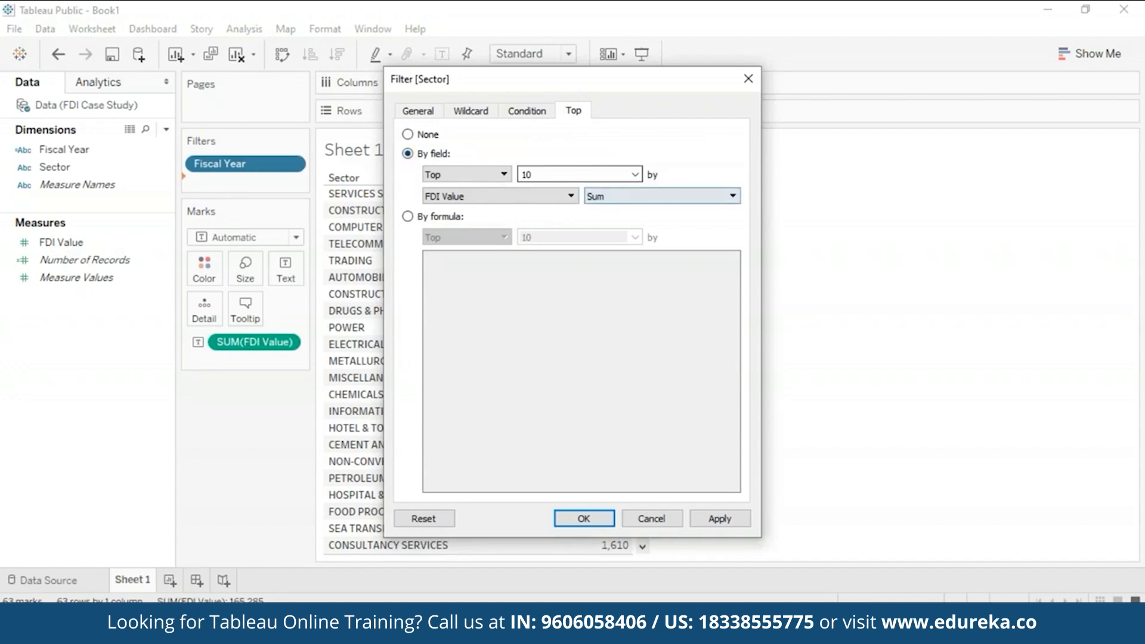
{"action": "left_click", "coordinate": [567, 172]}
{"action": "key", "text": "BackSpace"}
{"action": "key", "text": "BackSpace"}
{"action": "type", "text": "5"}
{"action": "left_click", "coordinate": [636, 192]}
{"action": "left_click", "coordinate": [632, 268]}
{"action": "left_click_drag", "start_coordinate": [665, 78], "coordinate": [871, 42]}
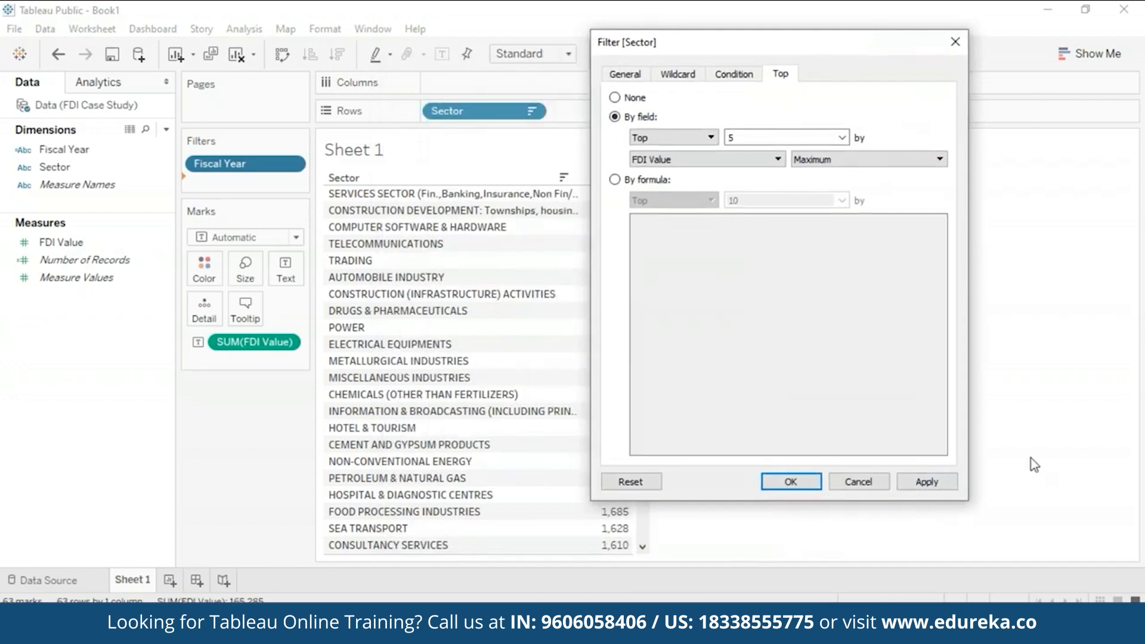
{"action": "left_click", "coordinate": [927, 482]}
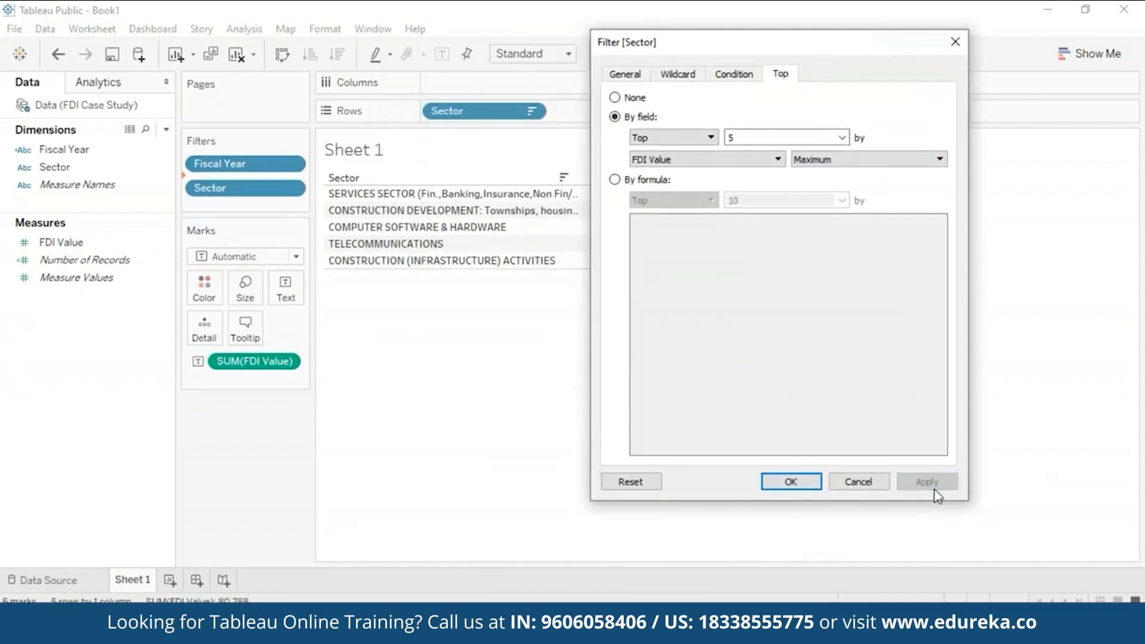
{"action": "left_click", "coordinate": [791, 481]}
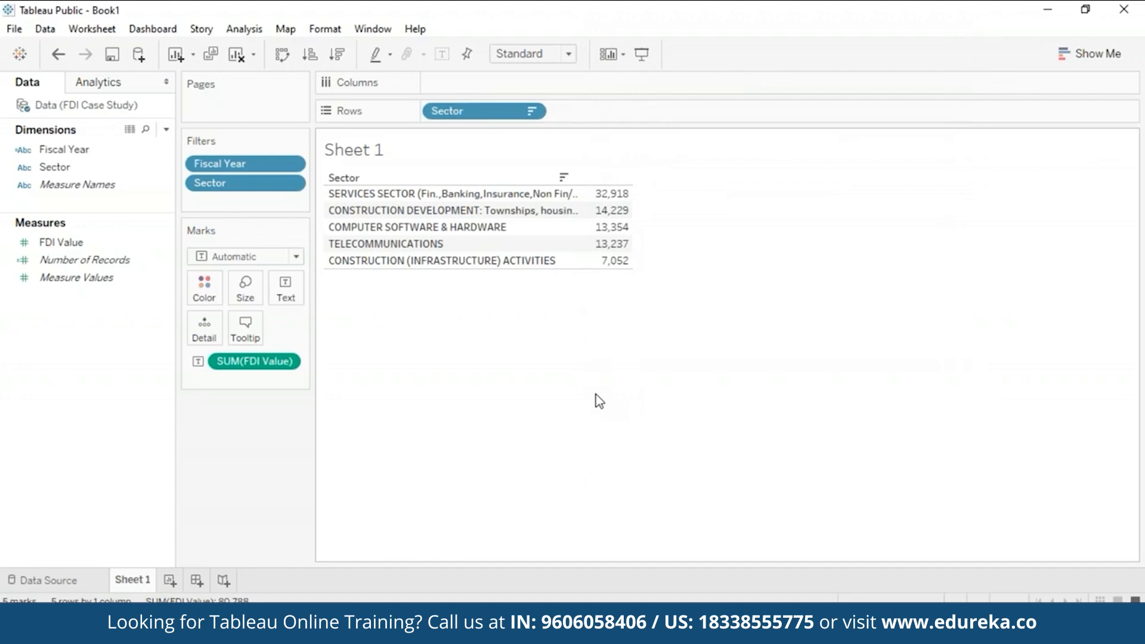
- Rename Sheet 1 as MAX FDI and add a new blank worksheet
{"action": "right_click", "coordinate": [131, 585]}
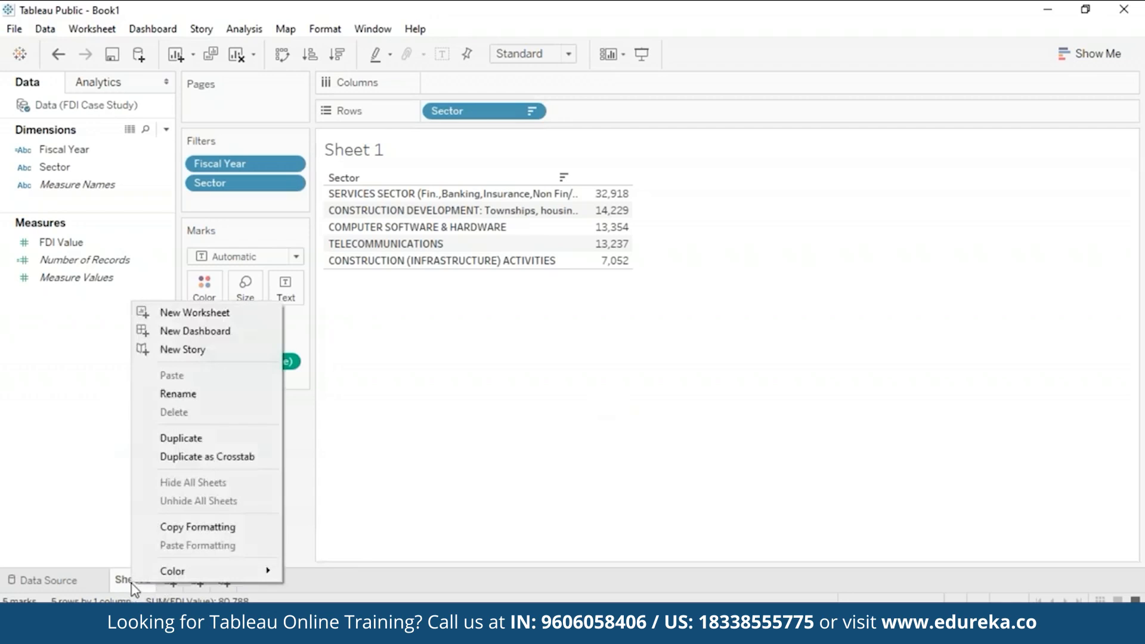
{"action": "left_click", "coordinate": [203, 395]}
{"action": "type", "text": "MAX FDI"}
{"action": "left_click", "coordinate": [549, 409]}
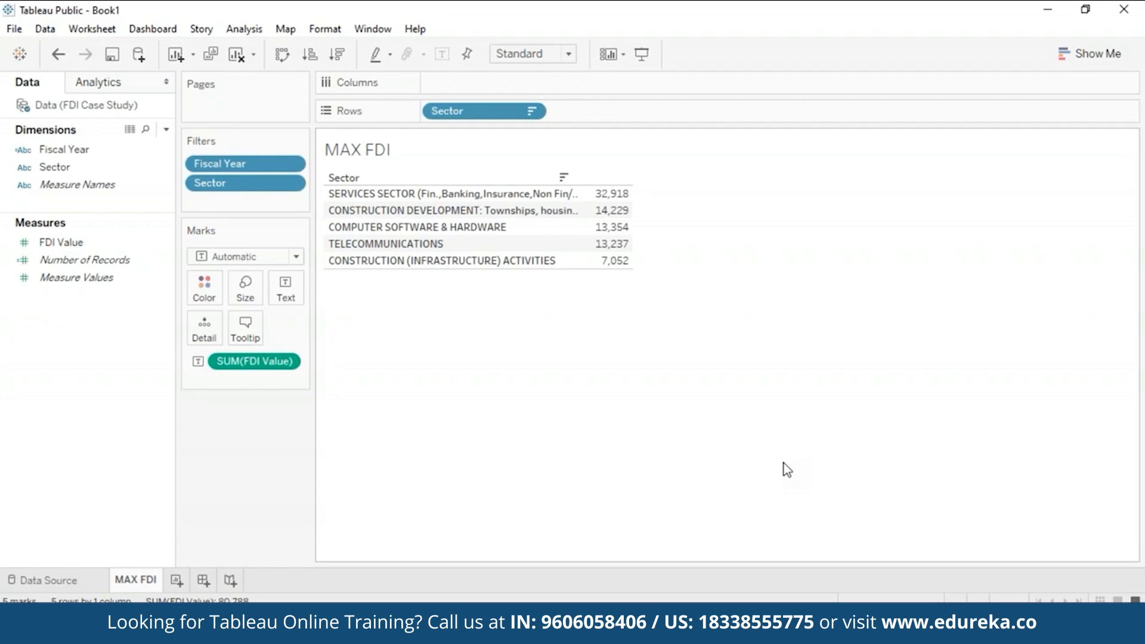
{"action": "left_click", "coordinate": [176, 580]}
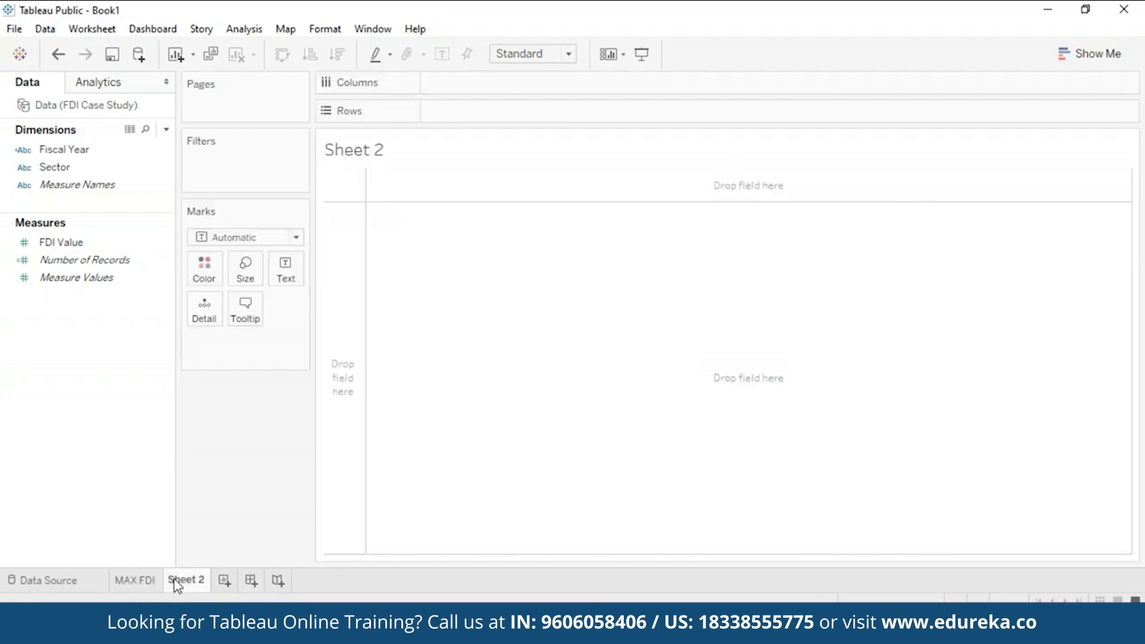
- Duplicate the MAX FDI worksheet
{"action": "left_click", "coordinate": [136, 586]}
{"action": "right_click", "coordinate": [137, 584]}
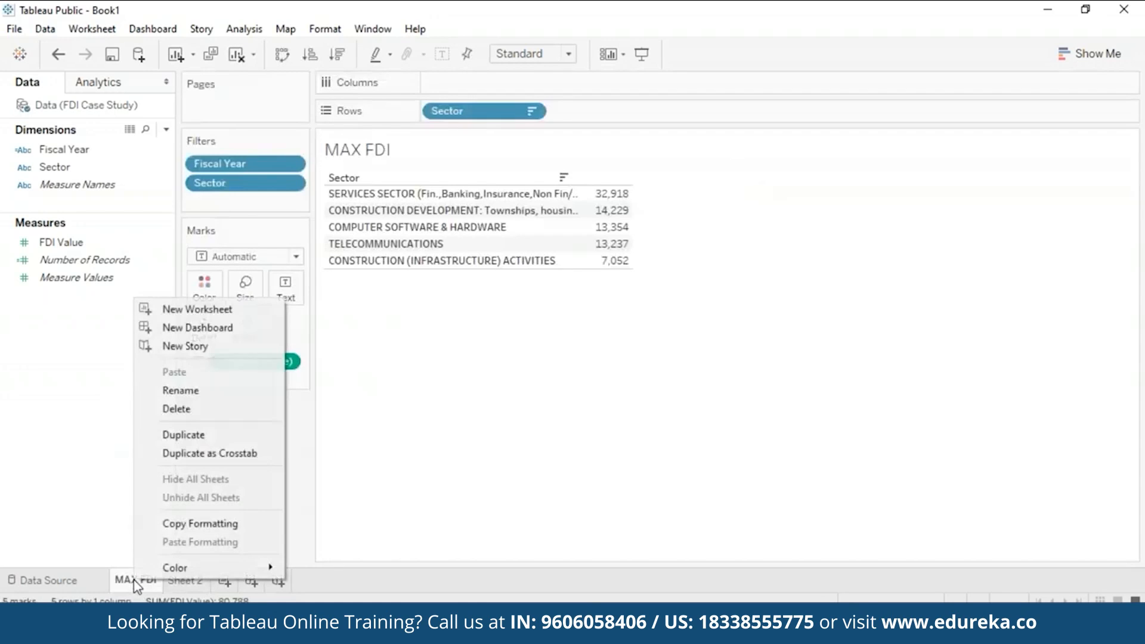
{"action": "left_click", "coordinate": [209, 435]}
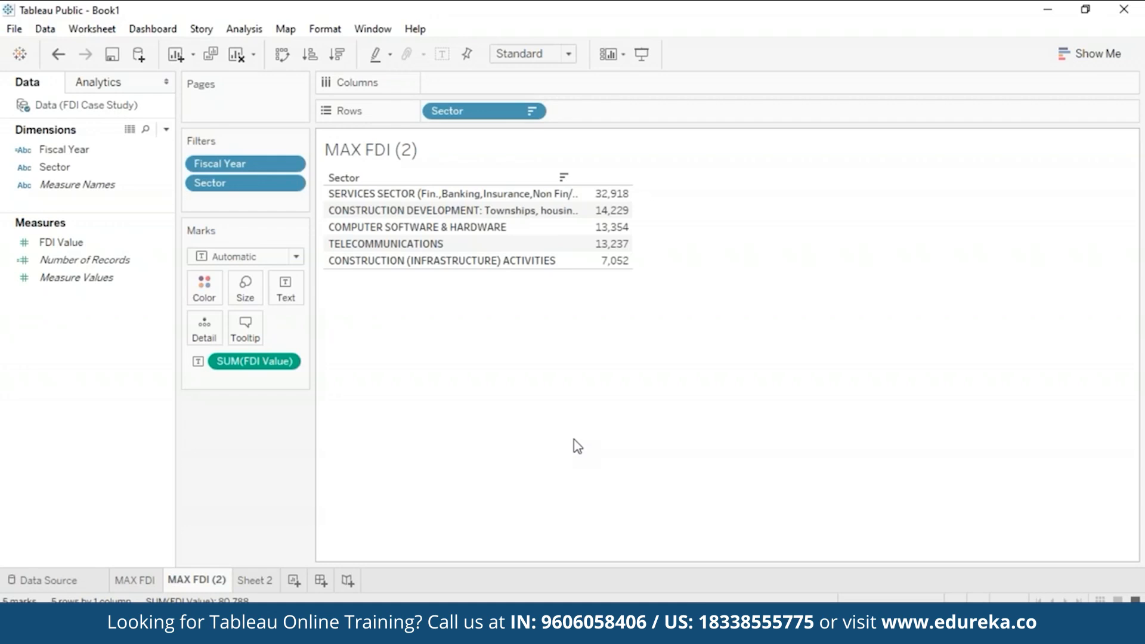
- Rename the duplicated worksheet as MIN FDI
{"action": "right_click", "coordinate": [208, 581]}
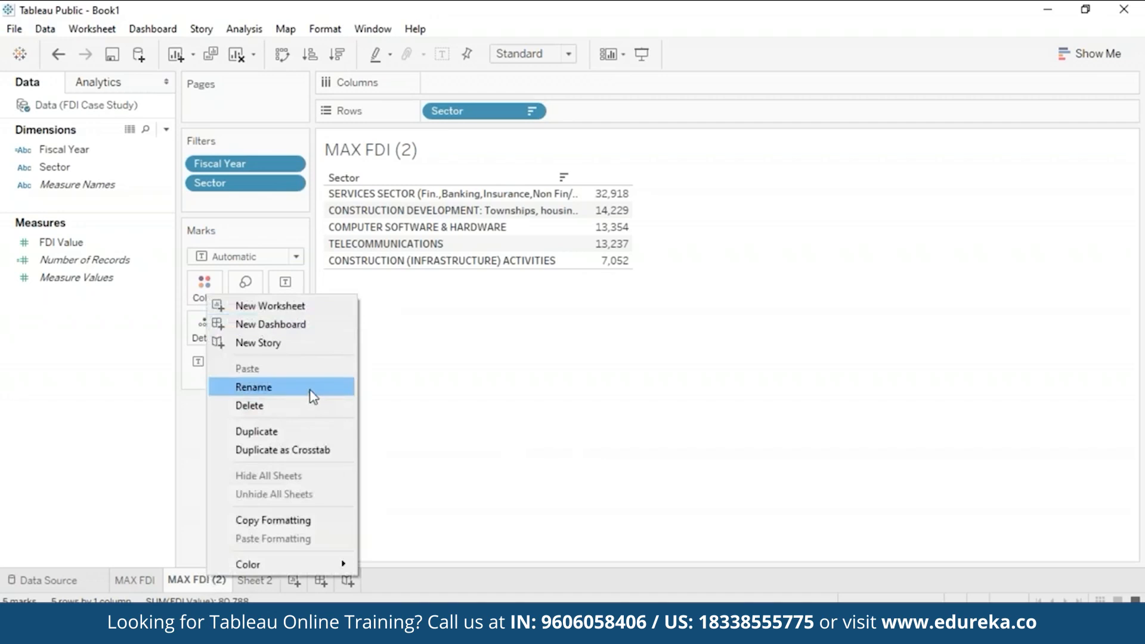
{"action": "left_click", "coordinate": [312, 394]}
{"action": "left_click", "coordinate": [185, 575]}
{"action": "key", "text": "Return"}
{"action": "key", "text": "Right"}
{"action": "key", "text": "BackSpace"}
{"action": "key", "text": "BackSpace"}
{"action": "type", "text": "IN"}
{"action": "key", "text": "Right"}
{"action": "key", "text": "Right"}
{"action": "key", "text": "Right"}
{"action": "key", "text": "Right"}
{"action": "key", "text": "Right"}
{"action": "key", "text": "Delete"}
{"action": "key", "text": "Delete"}
{"action": "key", "text": "Delete"}
{"action": "key", "text": "Return"}
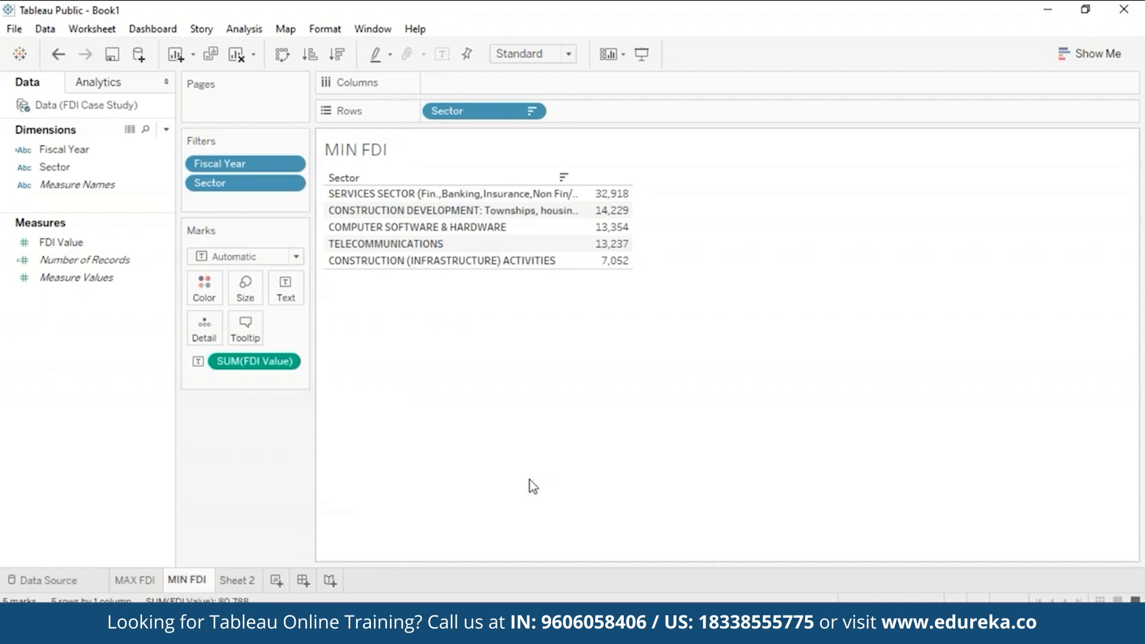
- Change the Sector filter on MIN FDI to keep the bottom 5 sectors by maximum FDI Value
{"action": "left_click", "coordinate": [292, 185]}
{"action": "left_click", "coordinate": [280, 210]}
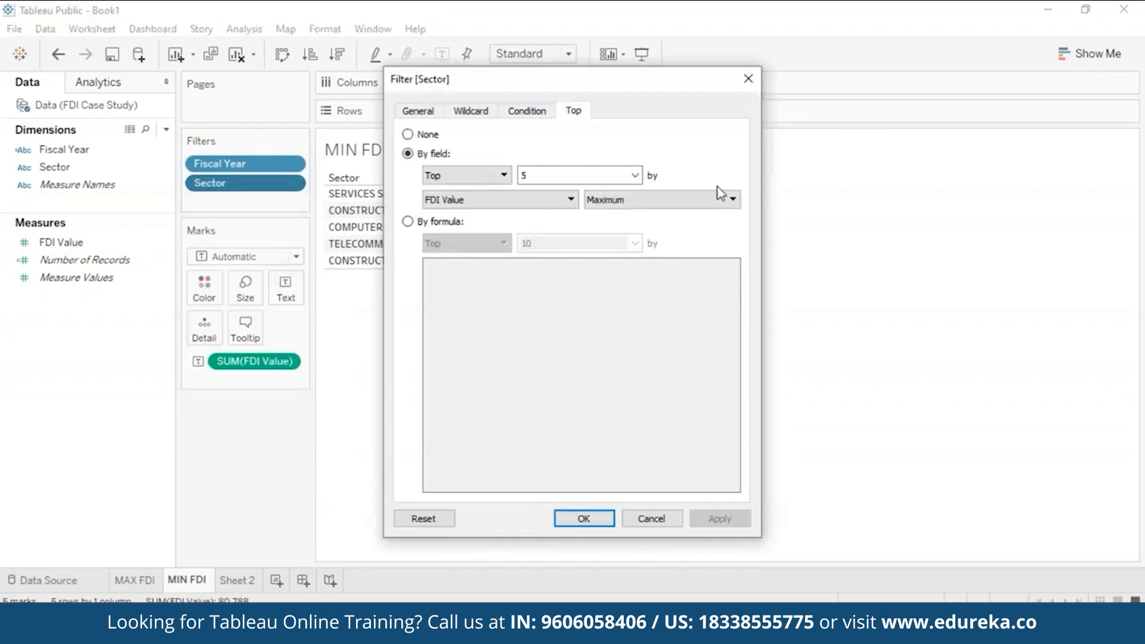
{"action": "left_click", "coordinate": [498, 176]}
{"action": "left_click", "coordinate": [497, 203]}
{"action": "left_click_drag", "start_coordinate": [662, 79], "coordinate": [952, 57]}
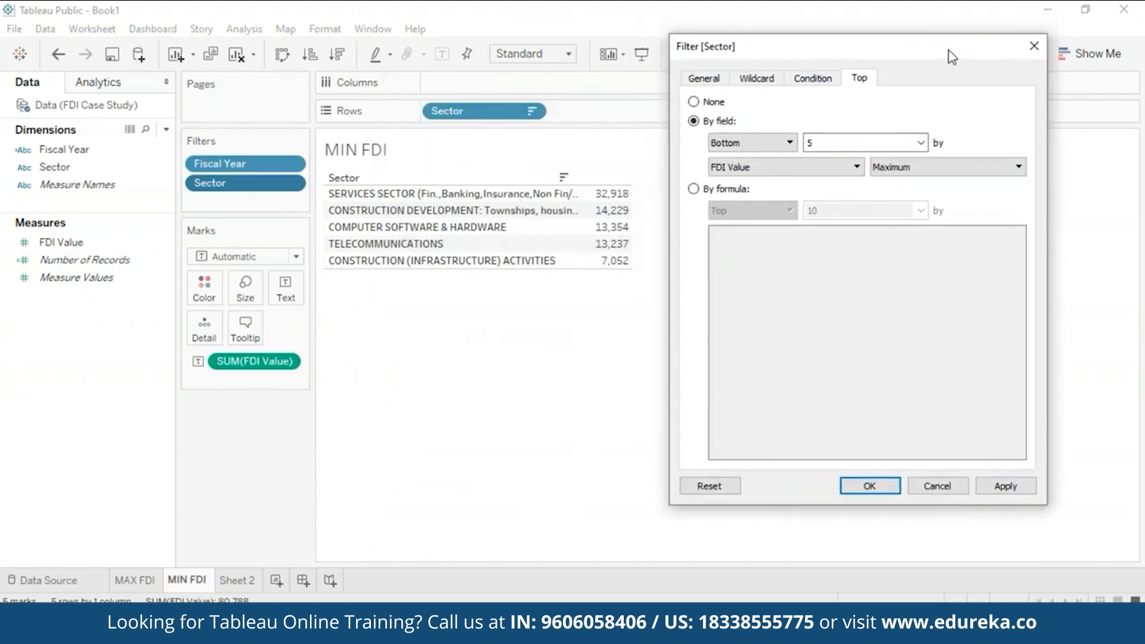
{"action": "left_click", "coordinate": [865, 487]}
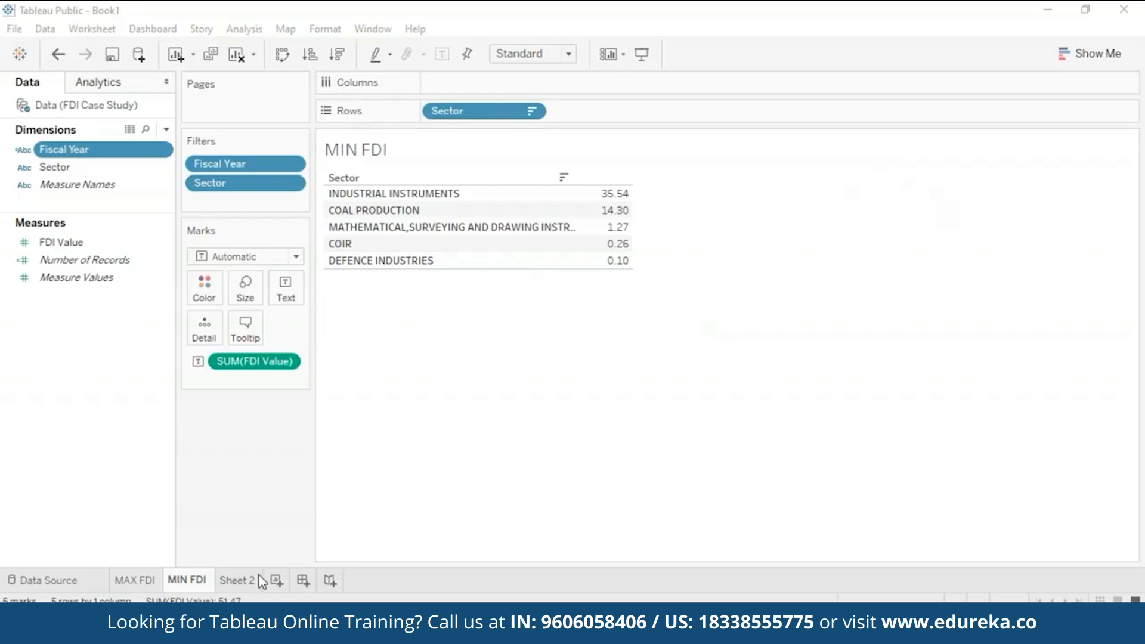
- Rename the blank Sheet 2 worksheet as Overall Trends
{"action": "left_click", "coordinate": [247, 582]}
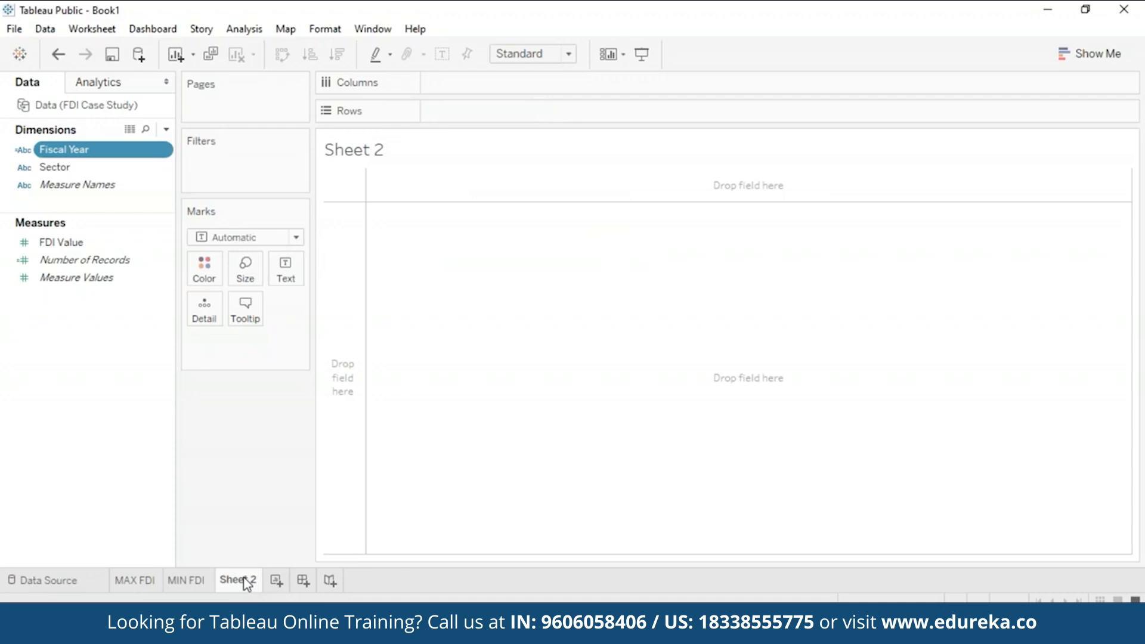
{"action": "right_click", "coordinate": [247, 583]}
{"action": "left_click", "coordinate": [335, 386]}
{"action": "type", "text": "Overall Trends"}
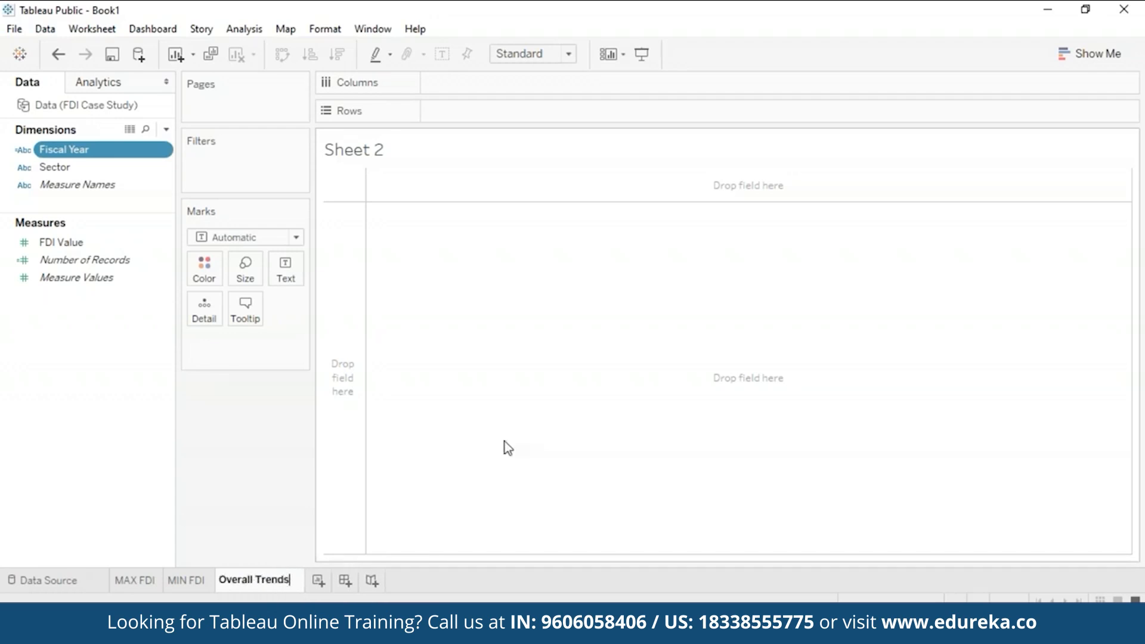
{"action": "key", "text": "Return"}
- Chart the sum of FDI Value in rows against Fiscal Year in columns, and expand the Show Me chart list
{"action": "left_click_drag", "start_coordinate": [85, 156], "coordinate": [493, 94]}
{"action": "left_click_drag", "start_coordinate": [97, 243], "coordinate": [491, 113]}
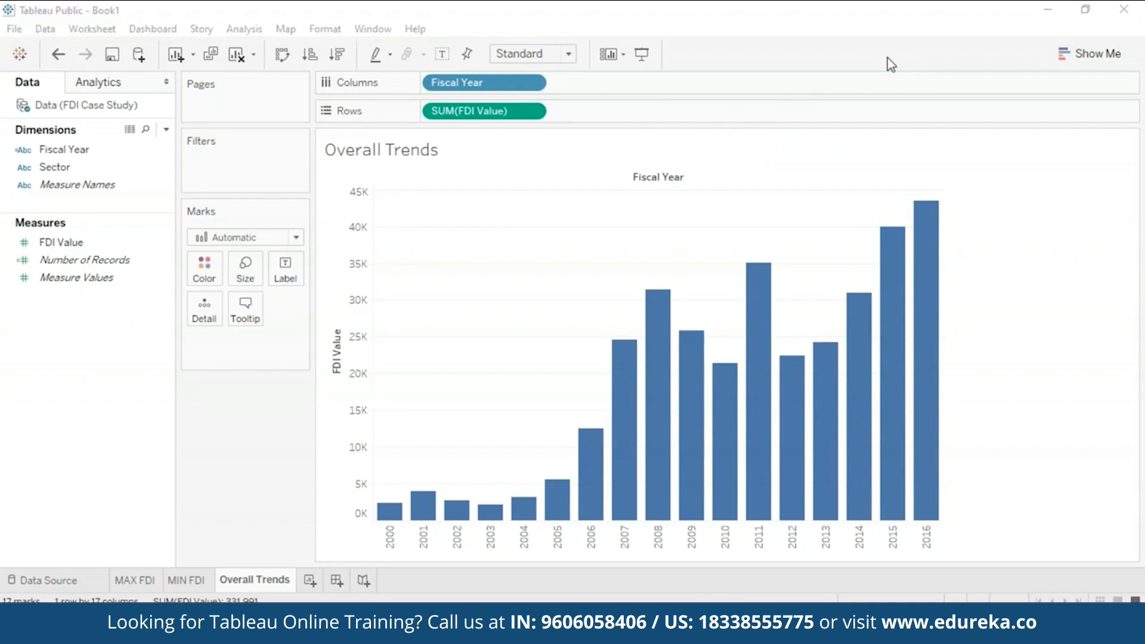
{"action": "left_click", "coordinate": [1074, 54]}
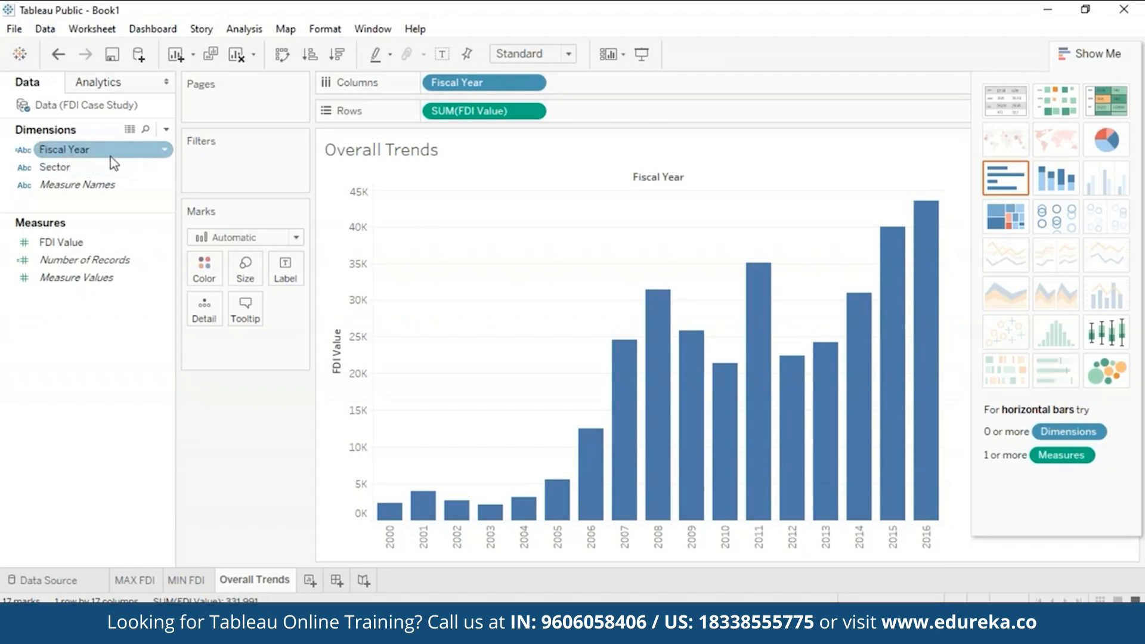
- Change the data type of the Fiscal Year dimension to Date
{"action": "left_click", "coordinate": [163, 152]}
{"action": "left_click", "coordinate": [161, 154]}
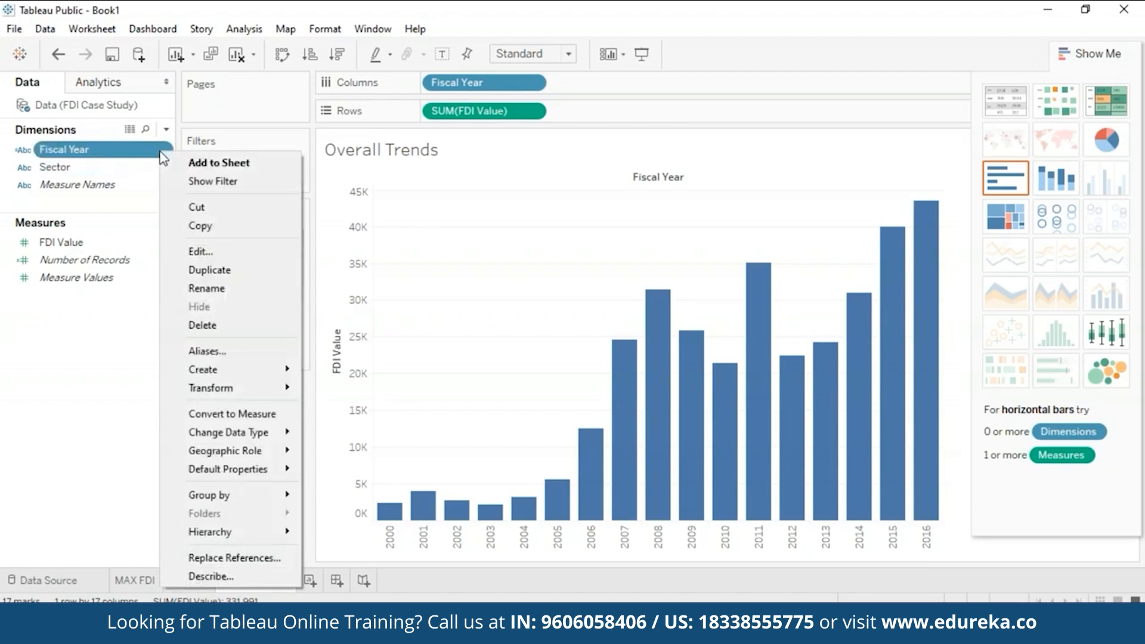
{"action": "mouse_move", "coordinate": [263, 434]}
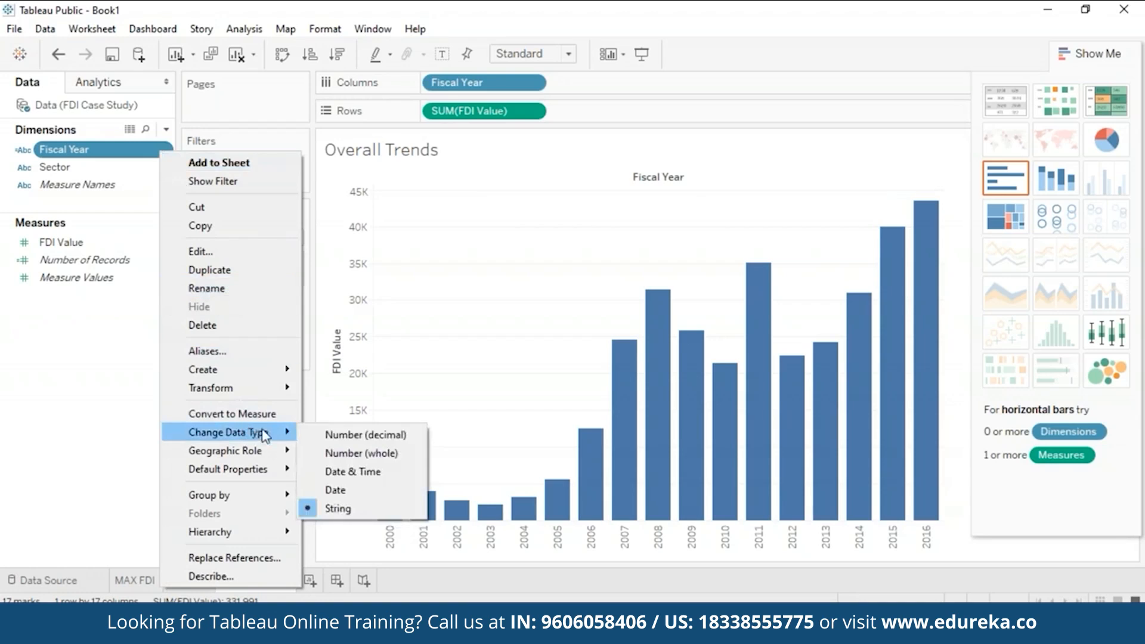
{"action": "left_click", "coordinate": [362, 489]}
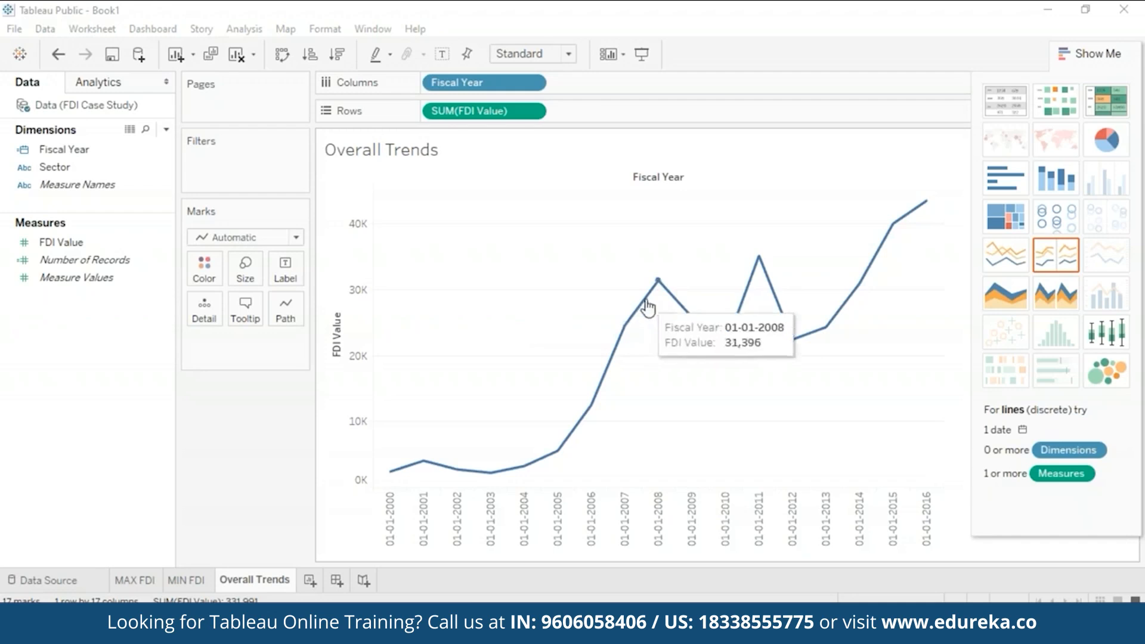
- Label the points of the Overall Trends line with the sum of FDI Value
{"action": "mouse_move", "coordinate": [662, 284]}
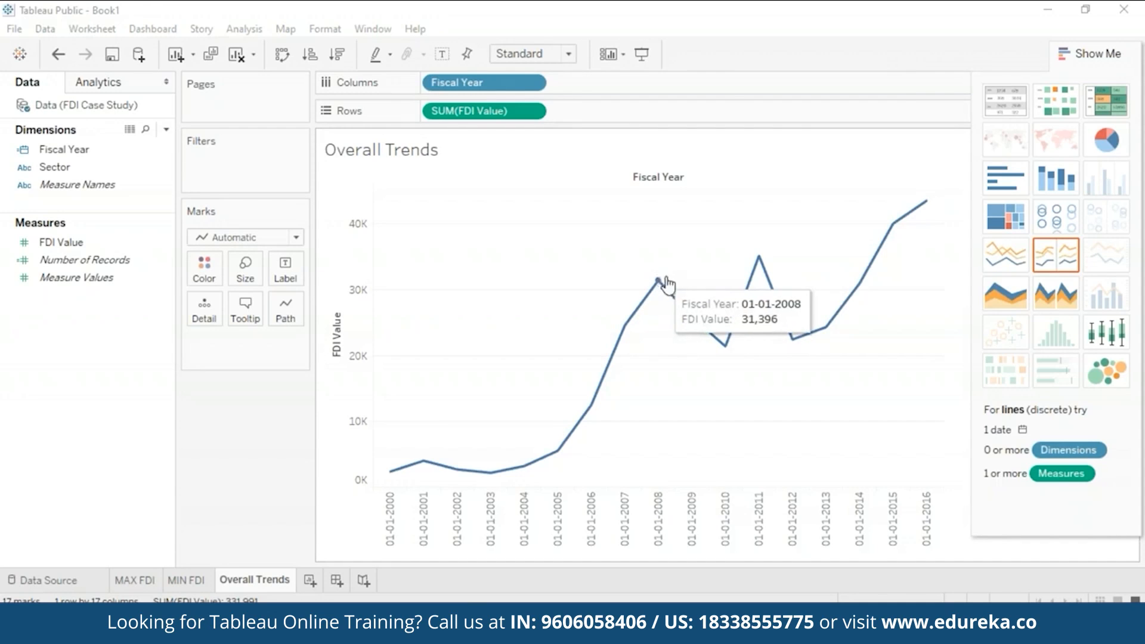
{"action": "mouse_move", "coordinate": [762, 260]}
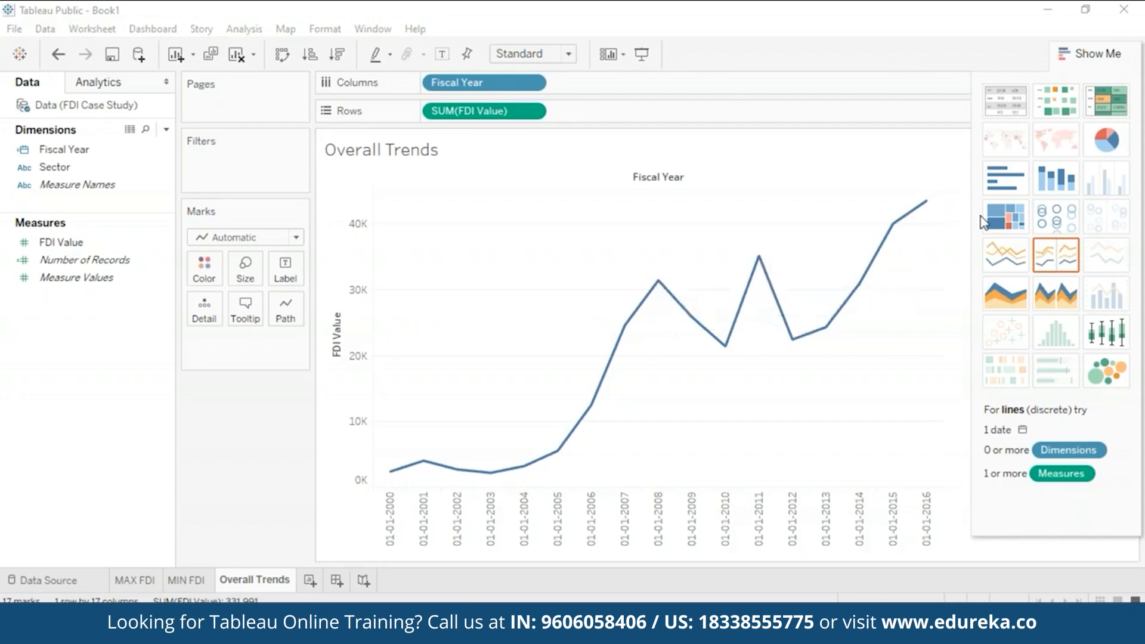
{"action": "mouse_move", "coordinate": [723, 350]}
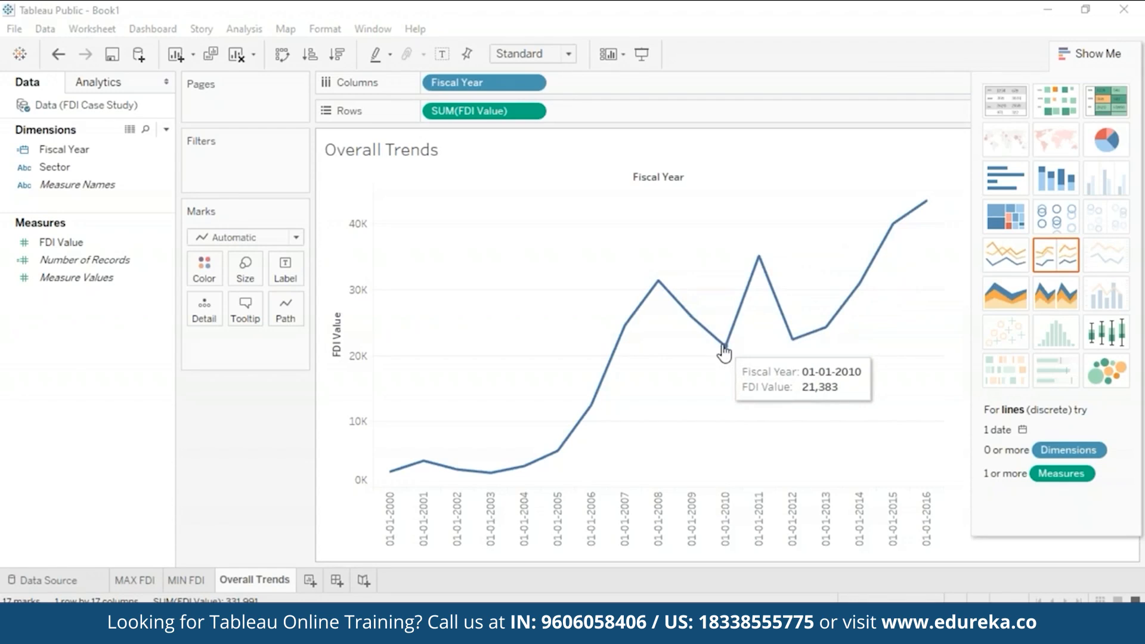
{"action": "mouse_move", "coordinate": [693, 323]}
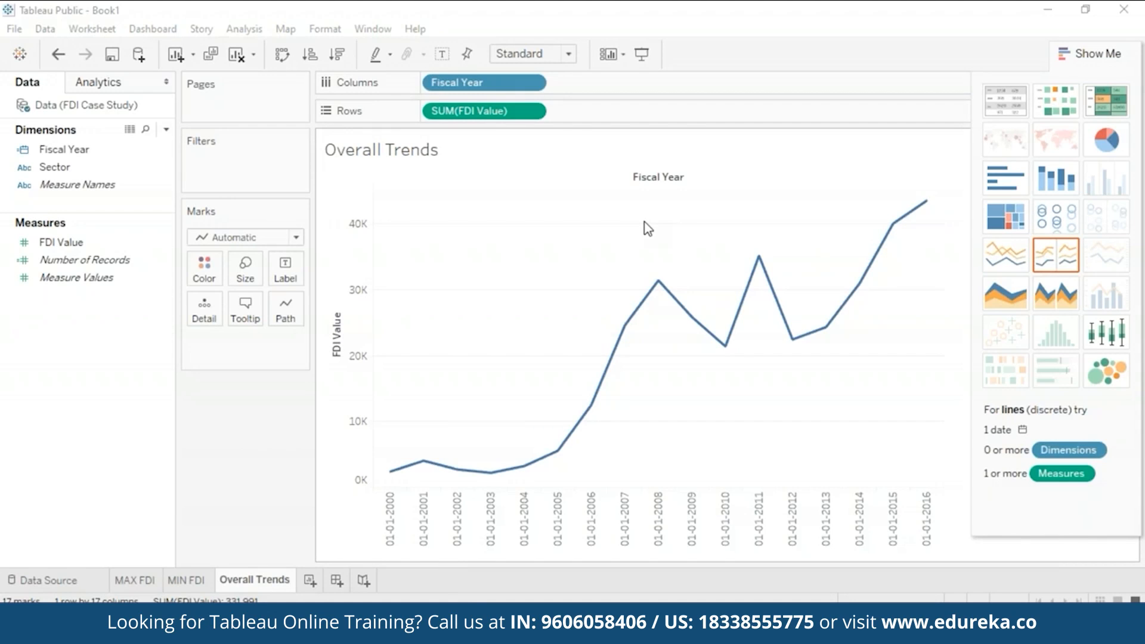
{"action": "left_click", "coordinate": [72, 243]}
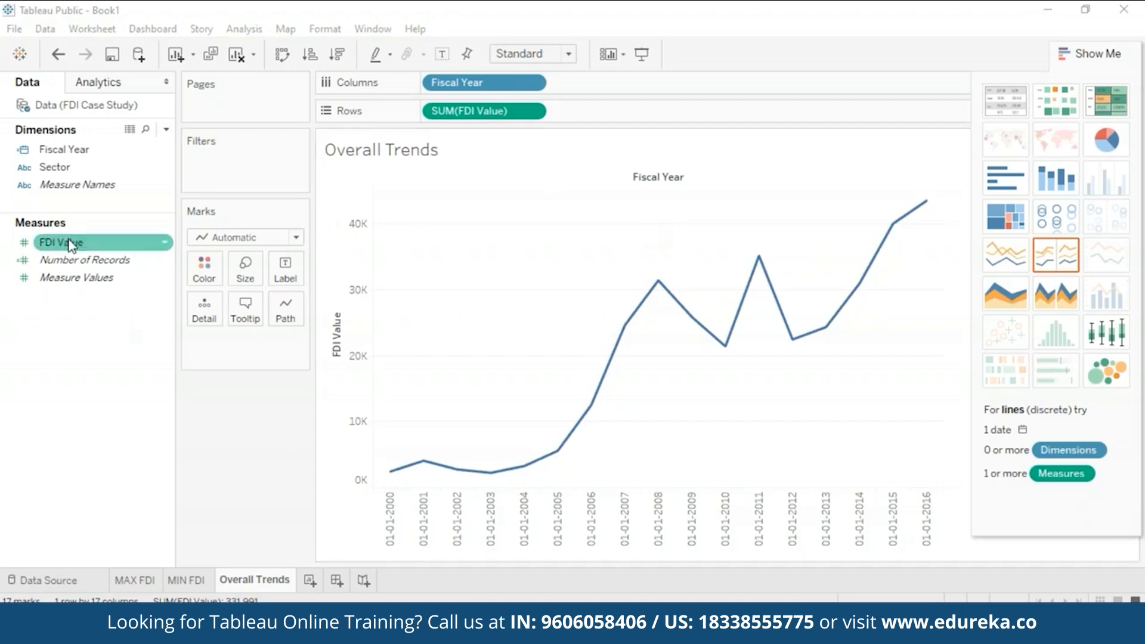
{"action": "left_click_drag", "start_coordinate": [71, 243], "coordinate": [282, 268]}
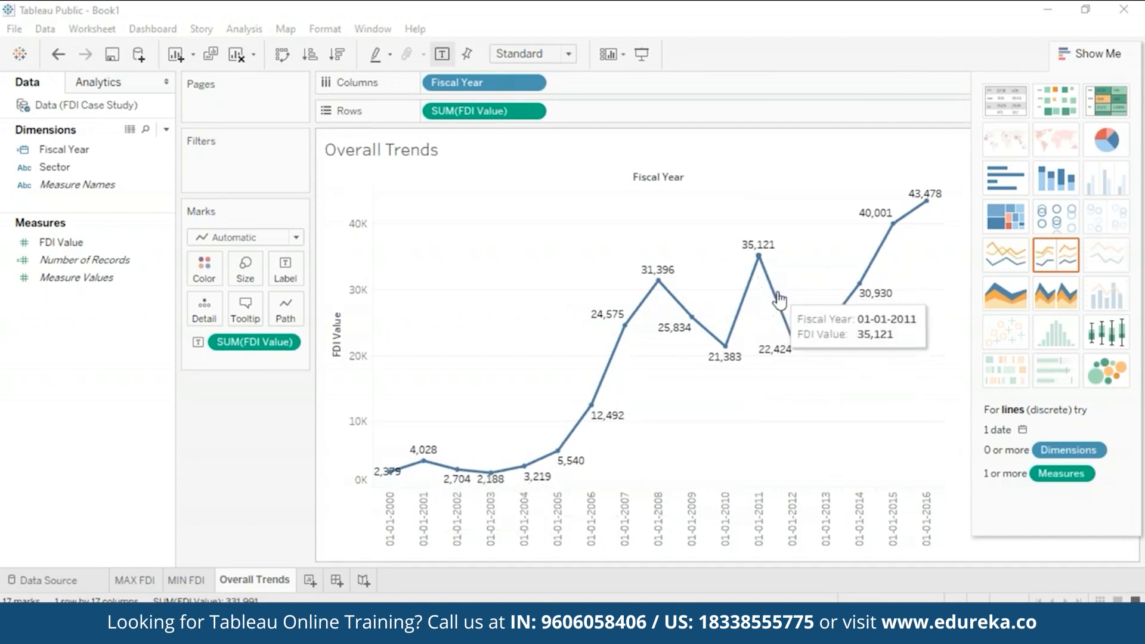
- Examine the labelled yearly FDI Value points along the trend line and return to the Overall Trends worksheet
{"action": "mouse_move", "coordinate": [388, 474]}
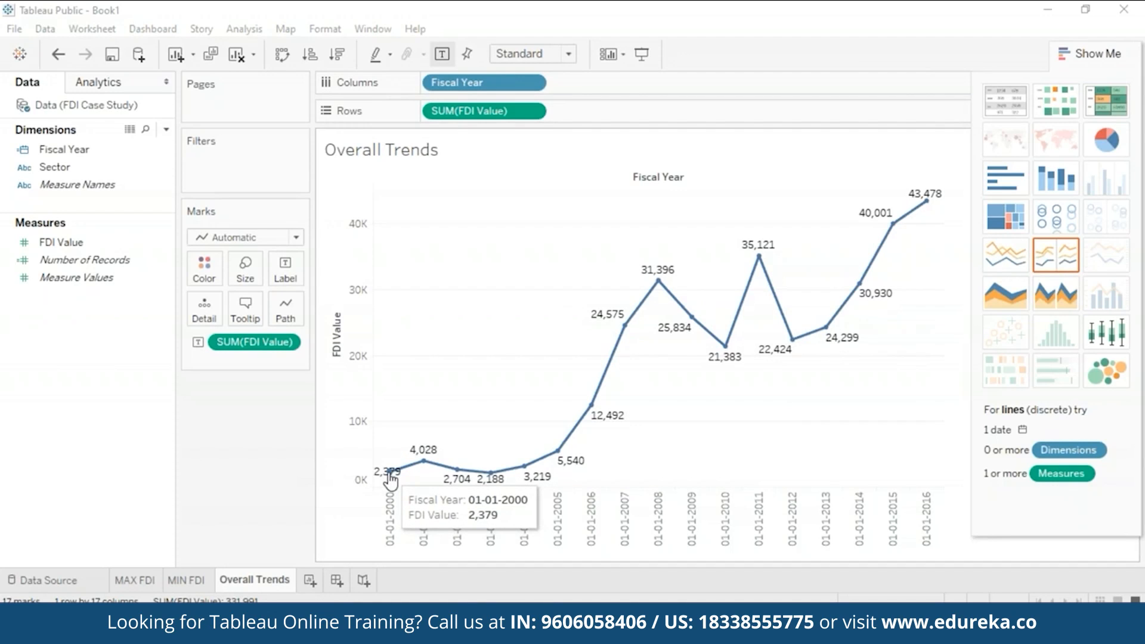
{"action": "mouse_move", "coordinate": [928, 205]}
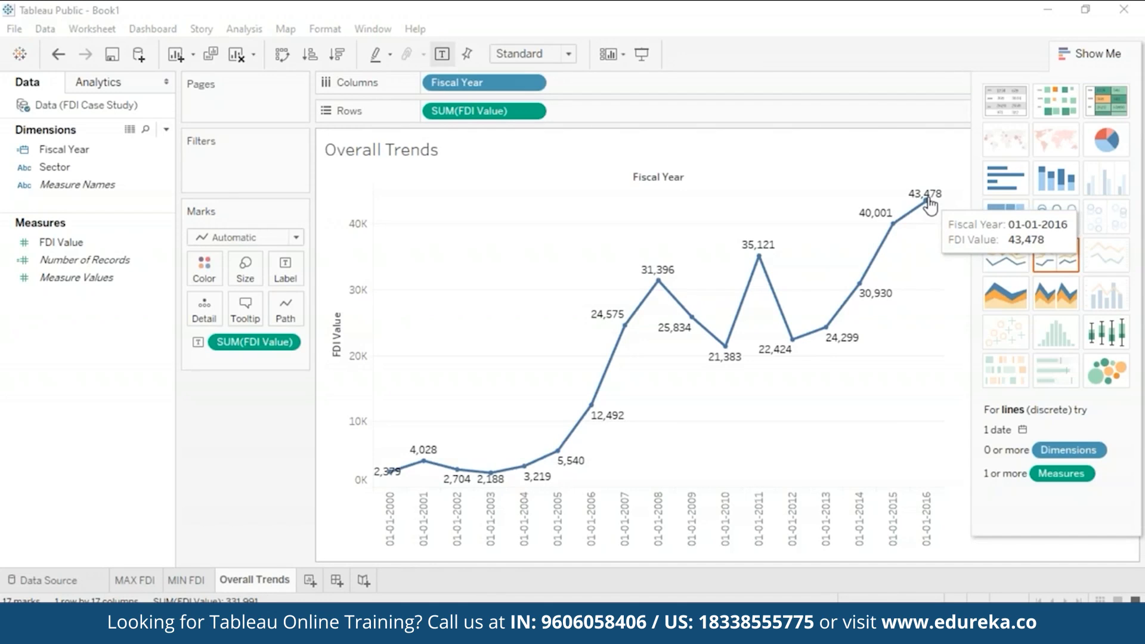
{"action": "mouse_move", "coordinate": [666, 286]}
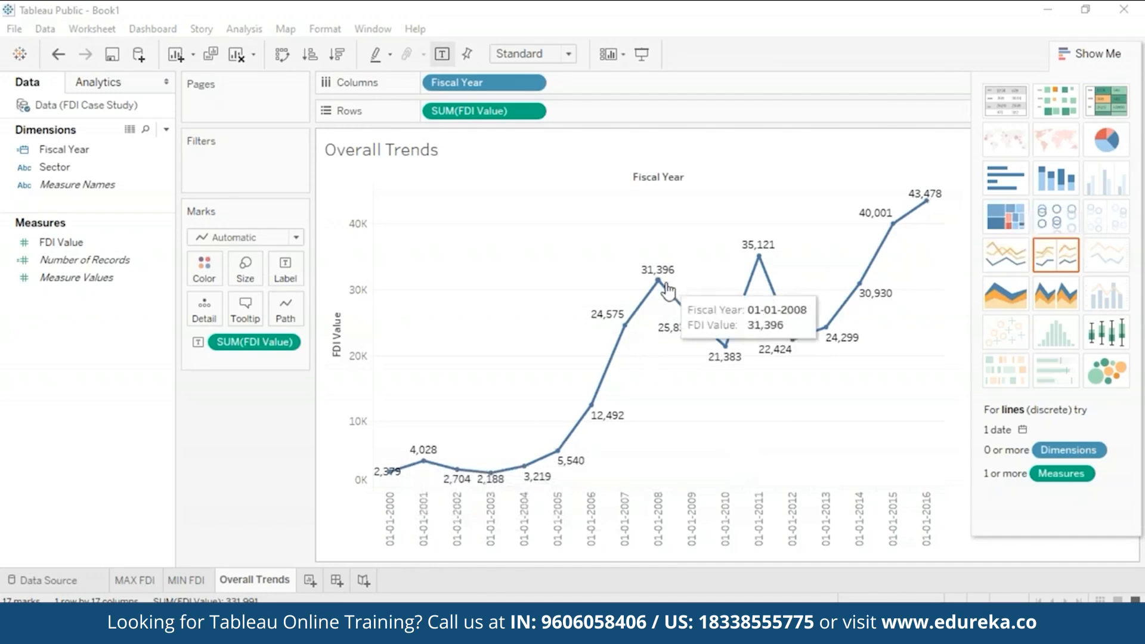
{"action": "mouse_move", "coordinate": [826, 338]}
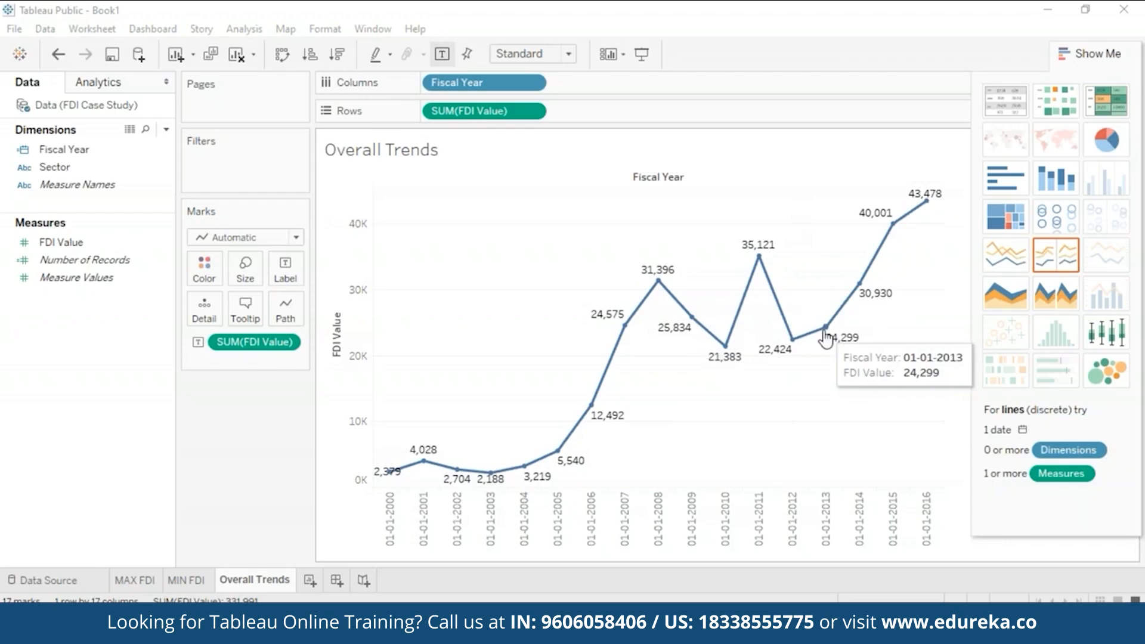
{"action": "mouse_move", "coordinate": [727, 352]}
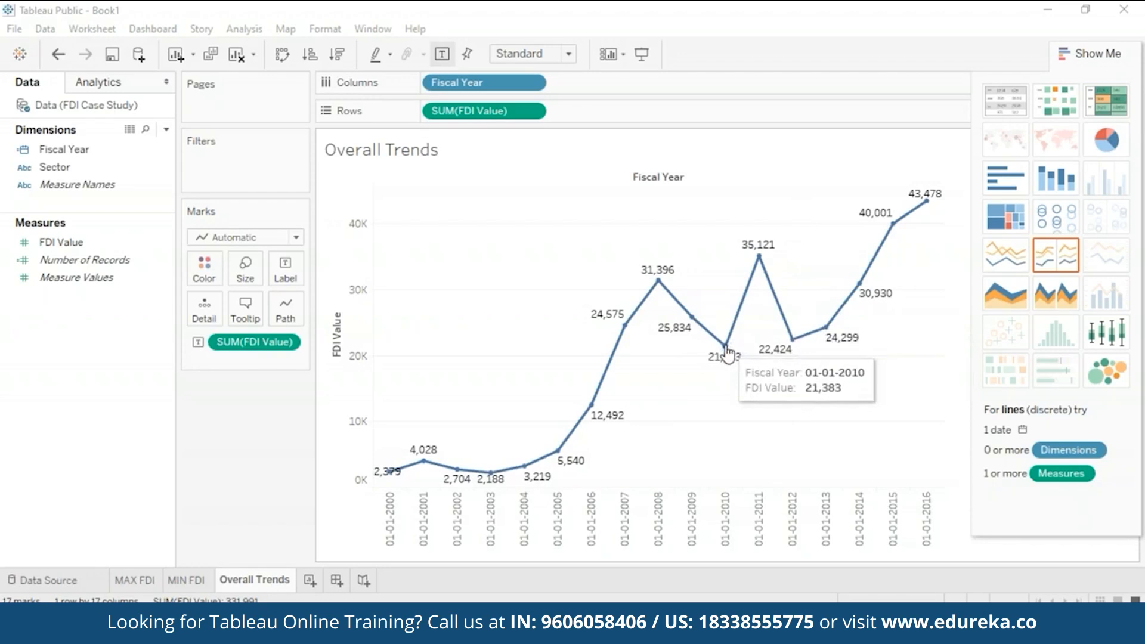
{"action": "mouse_move", "coordinate": [772, 280]}
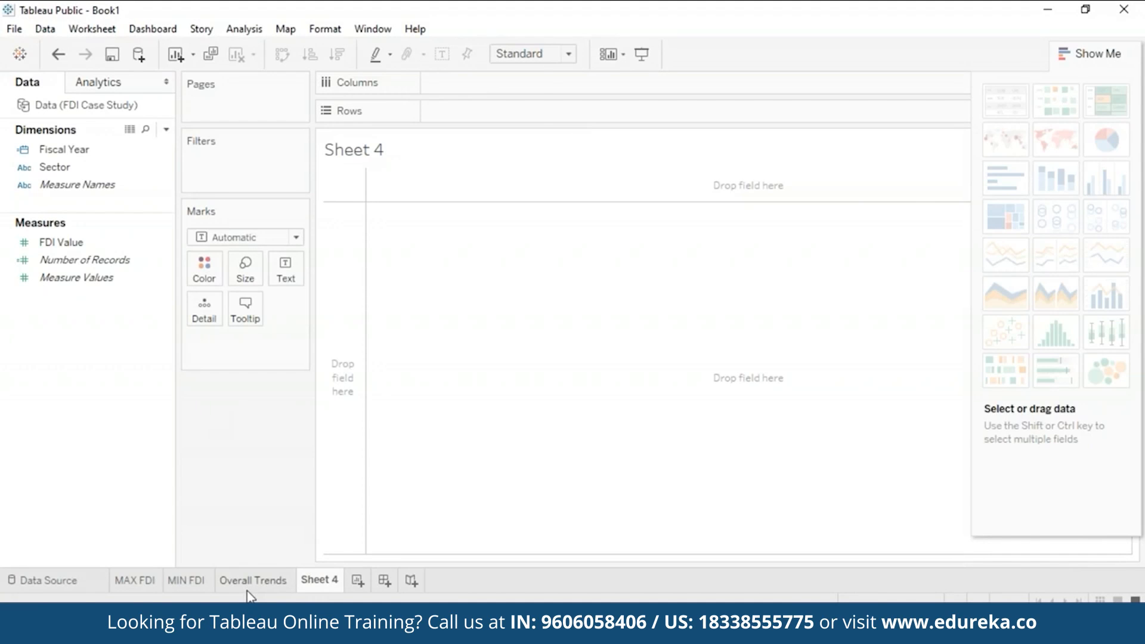
{"action": "left_click", "coordinate": [247, 583]}
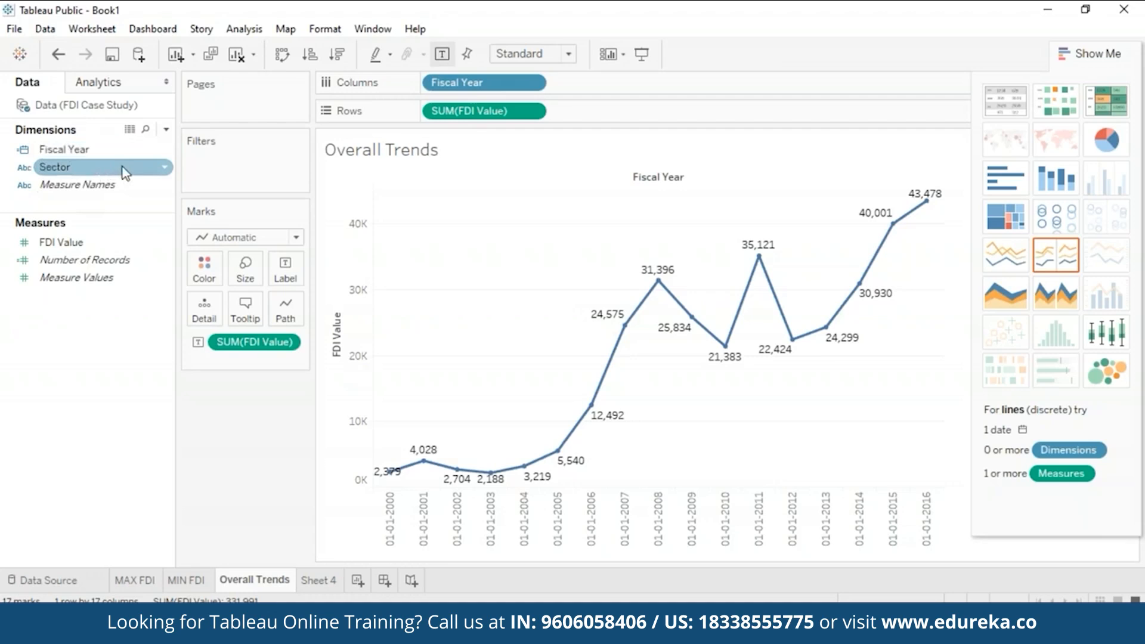
- Add a Sector filter with all sectors selected to Overall Trends and show its filter list
{"action": "left_click_drag", "start_coordinate": [123, 172], "coordinate": [258, 149]}
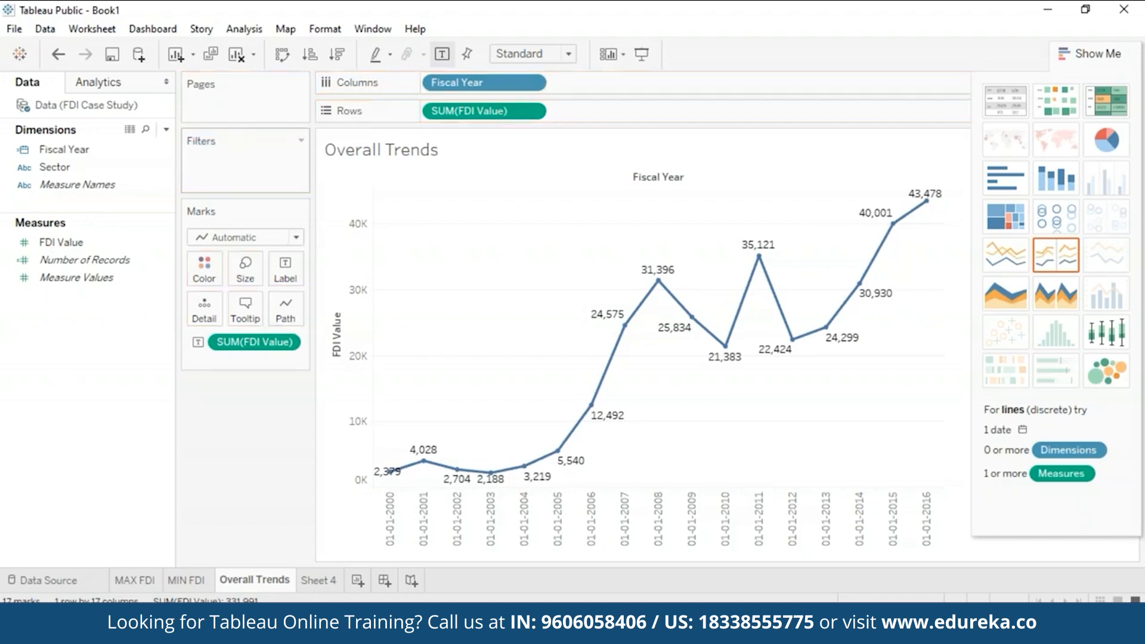
{"action": "left_click_drag", "start_coordinate": [90, 169], "coordinate": [238, 156]}
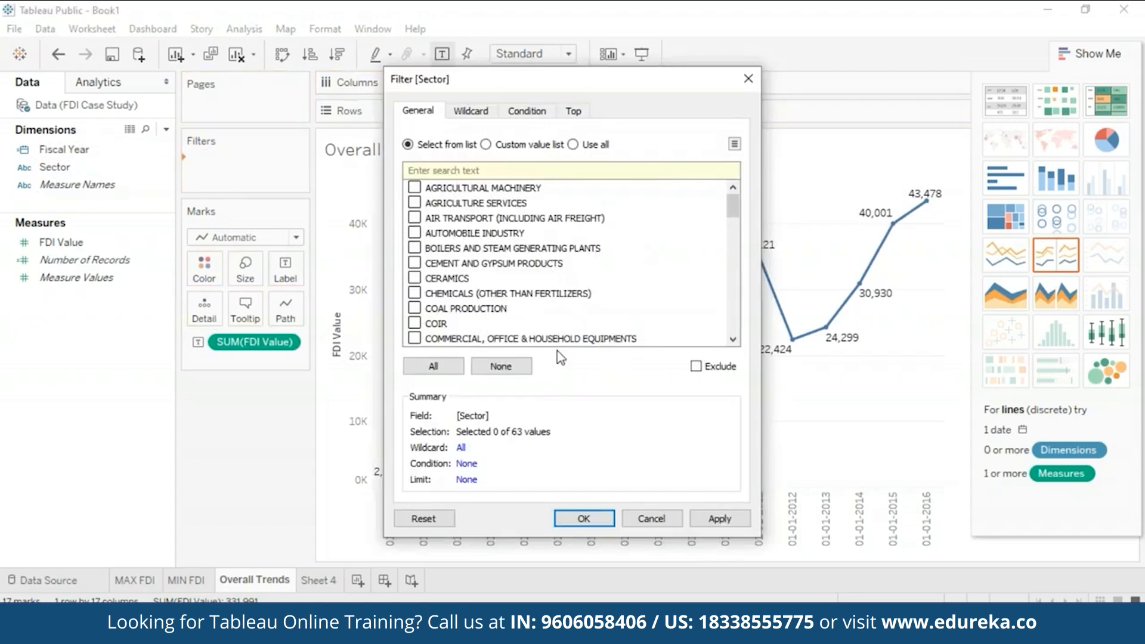
{"action": "left_click", "coordinate": [433, 366]}
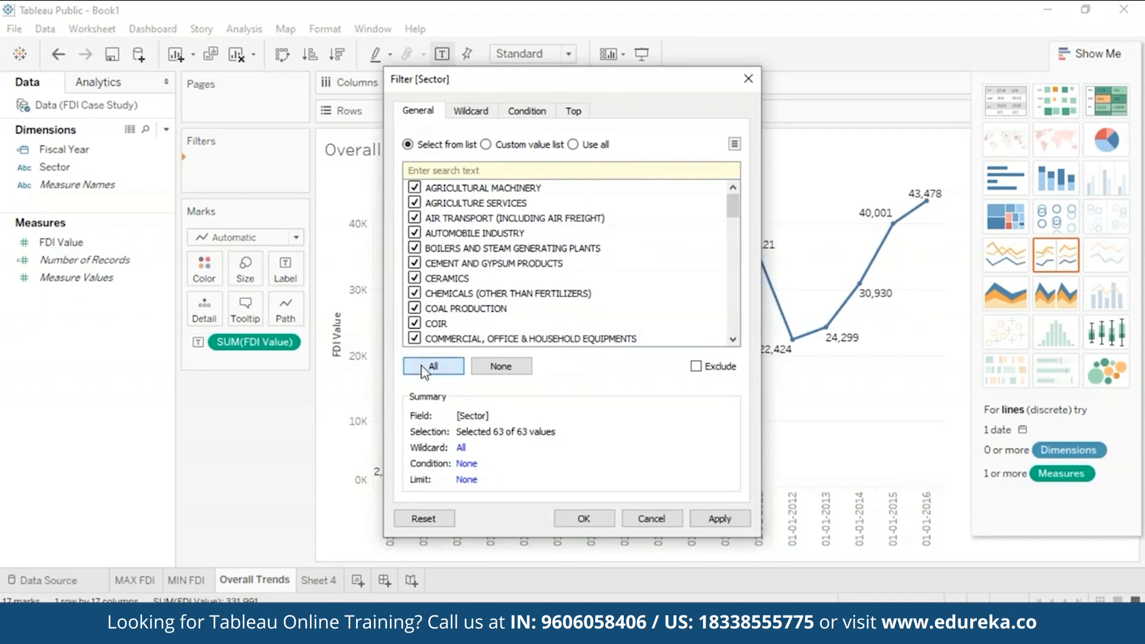
{"action": "left_click", "coordinate": [719, 518]}
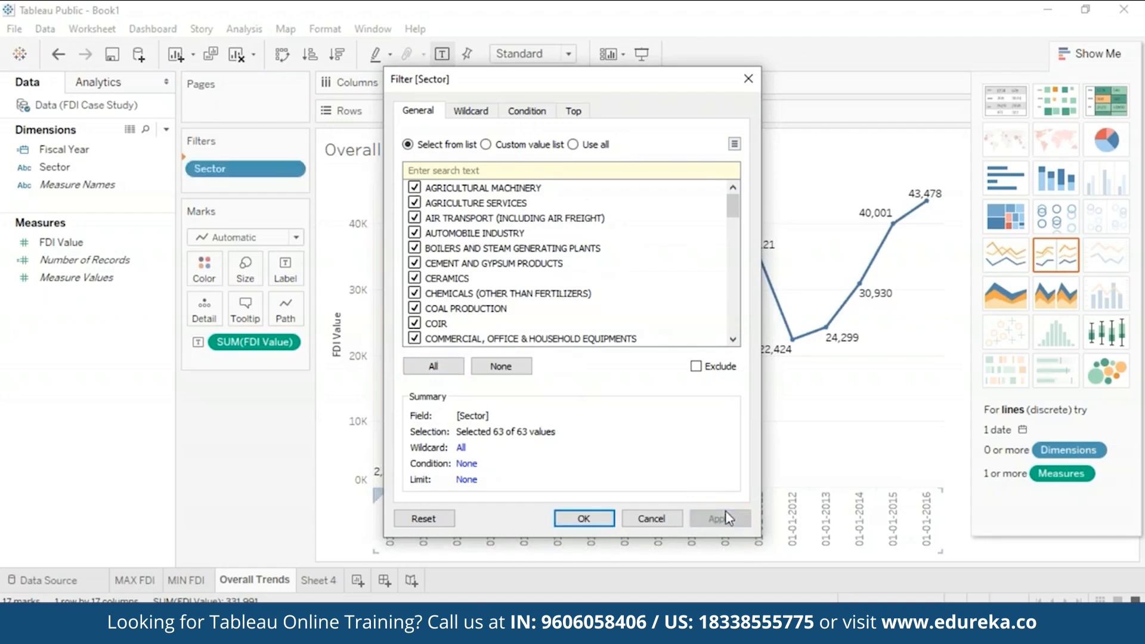
{"action": "left_click", "coordinate": [580, 518]}
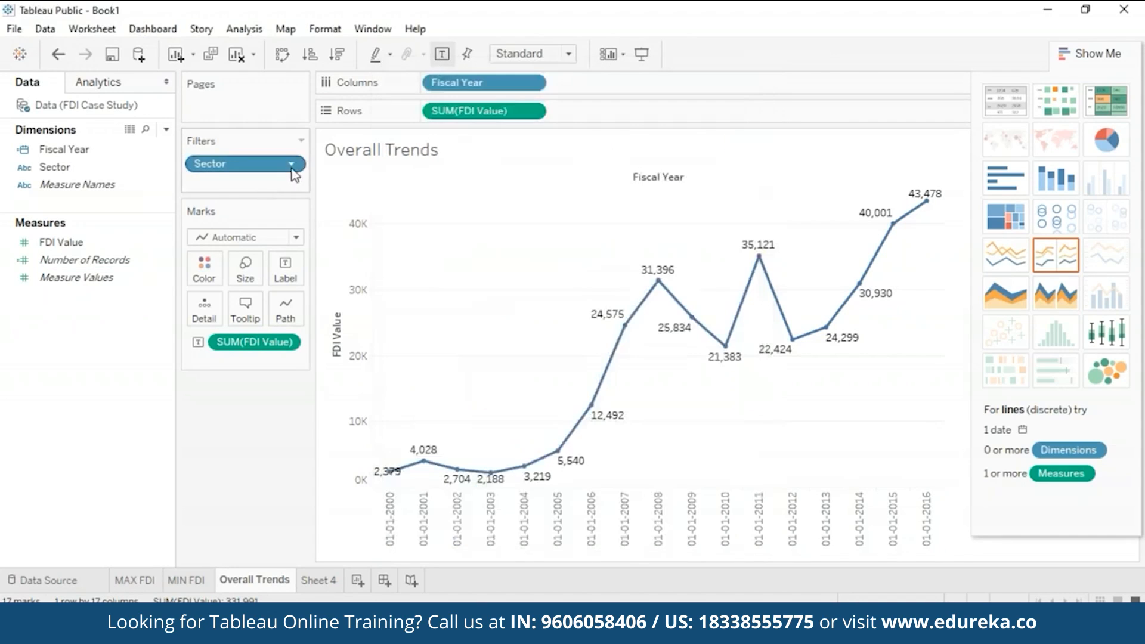
{"action": "left_click", "coordinate": [293, 165]}
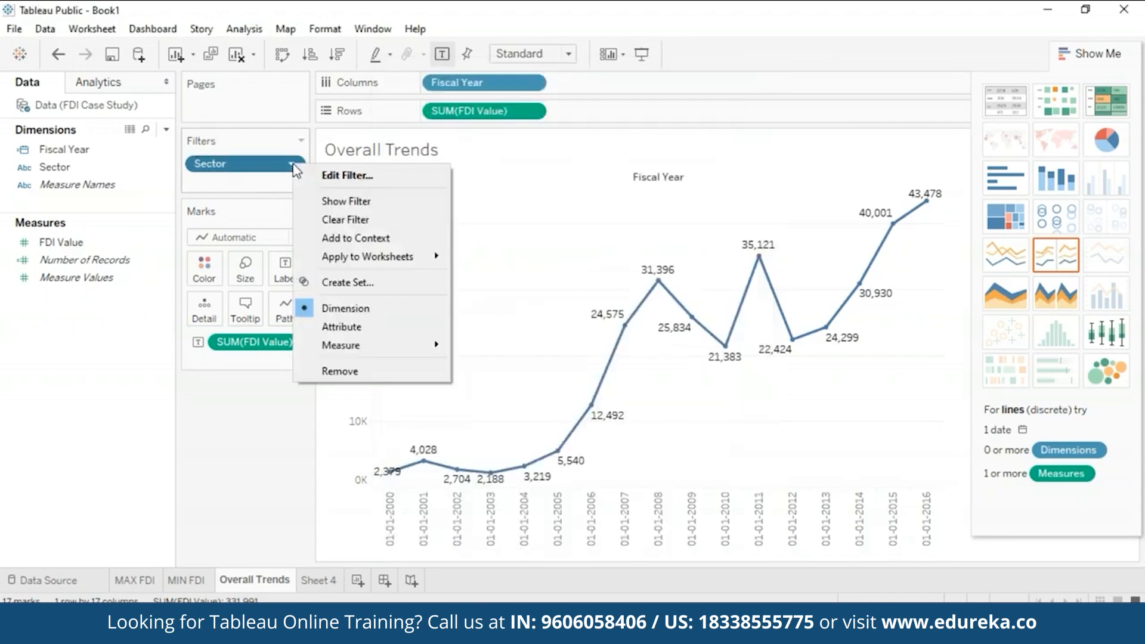
{"action": "left_click", "coordinate": [337, 206]}
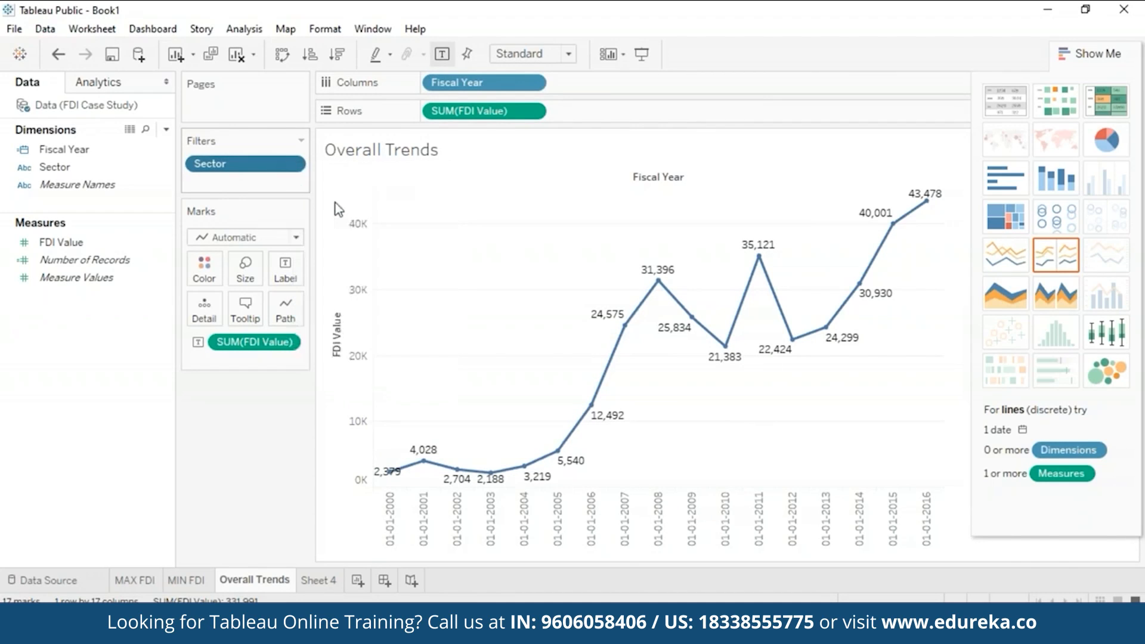
- Collapse Show Me, and replace the Sector filter with one shown directly from the Sector dimension
{"action": "left_click", "coordinate": [1087, 53]}
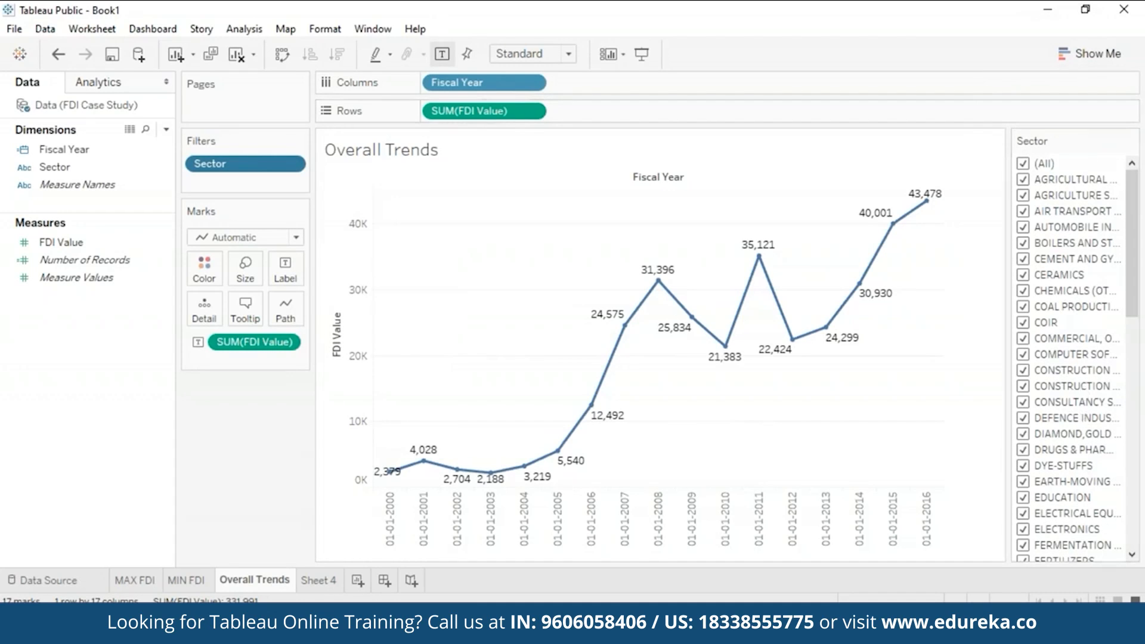
{"action": "left_click", "coordinate": [290, 166]}
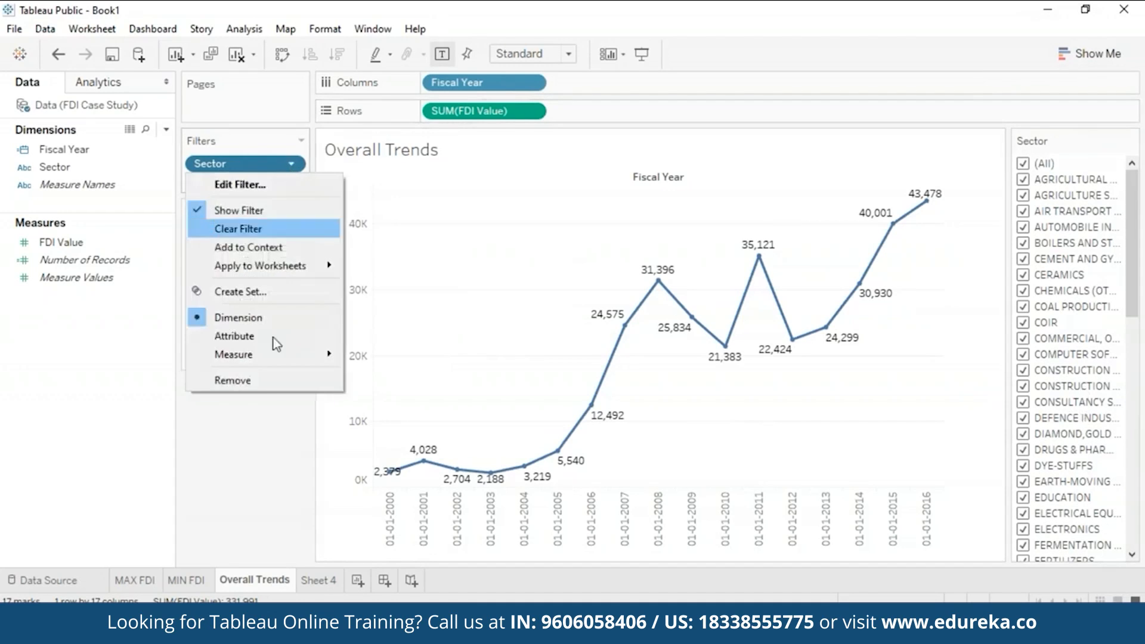
{"action": "left_click", "coordinate": [232, 380]}
{"action": "left_click", "coordinate": [49, 167]}
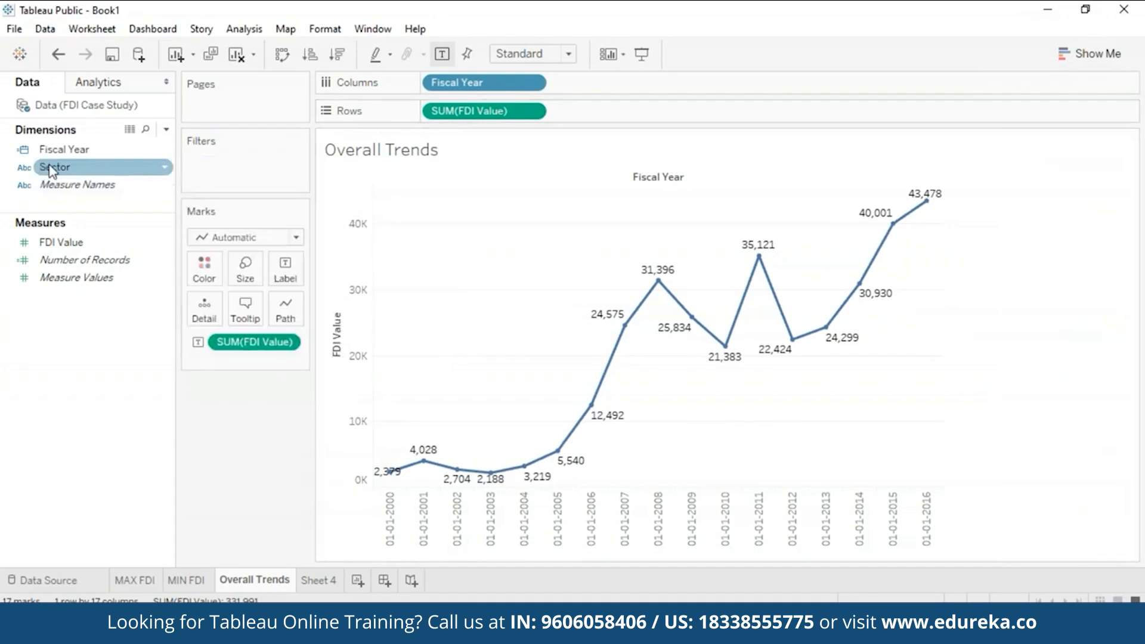
{"action": "left_click", "coordinate": [164, 168]}
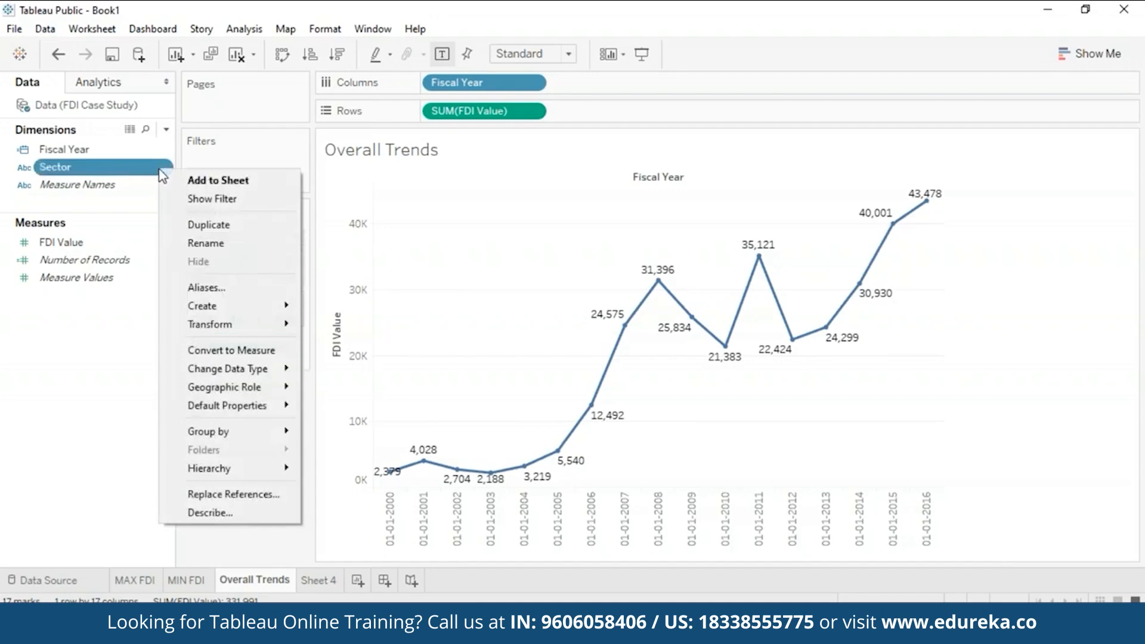
{"action": "left_click", "coordinate": [236, 203]}
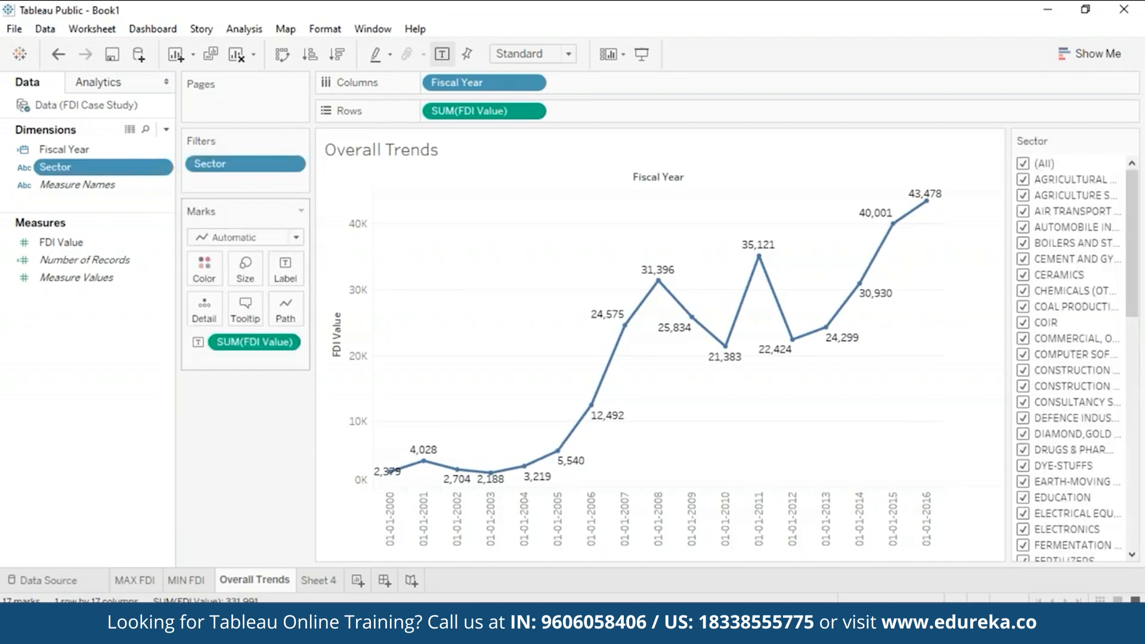
- Clear all sectors in the Sector filter and keep only EDUCATION in the trend chart
{"action": "left_click", "coordinate": [1025, 165]}
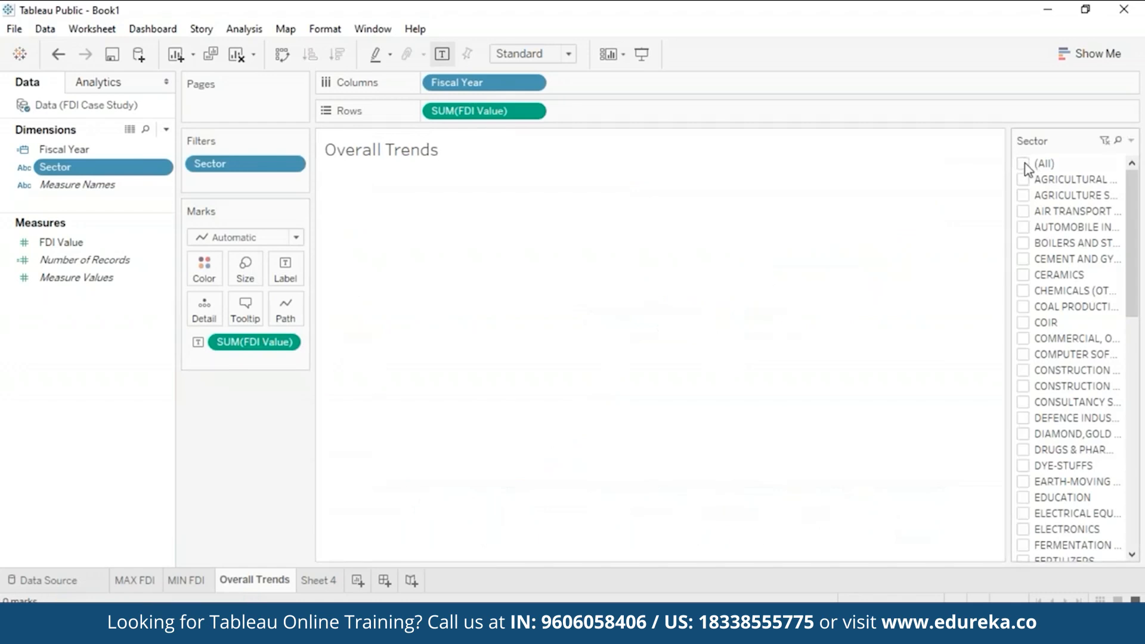
{"action": "left_click_drag", "start_coordinate": [1135, 311], "coordinate": [1137, 344]}
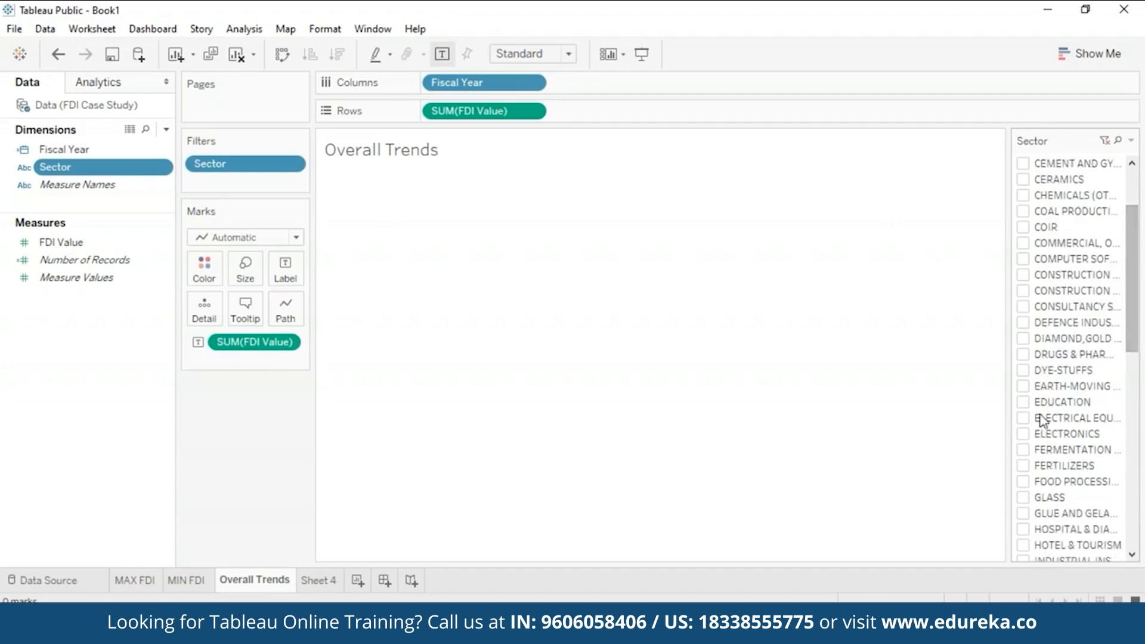
{"action": "left_click", "coordinate": [1023, 403]}
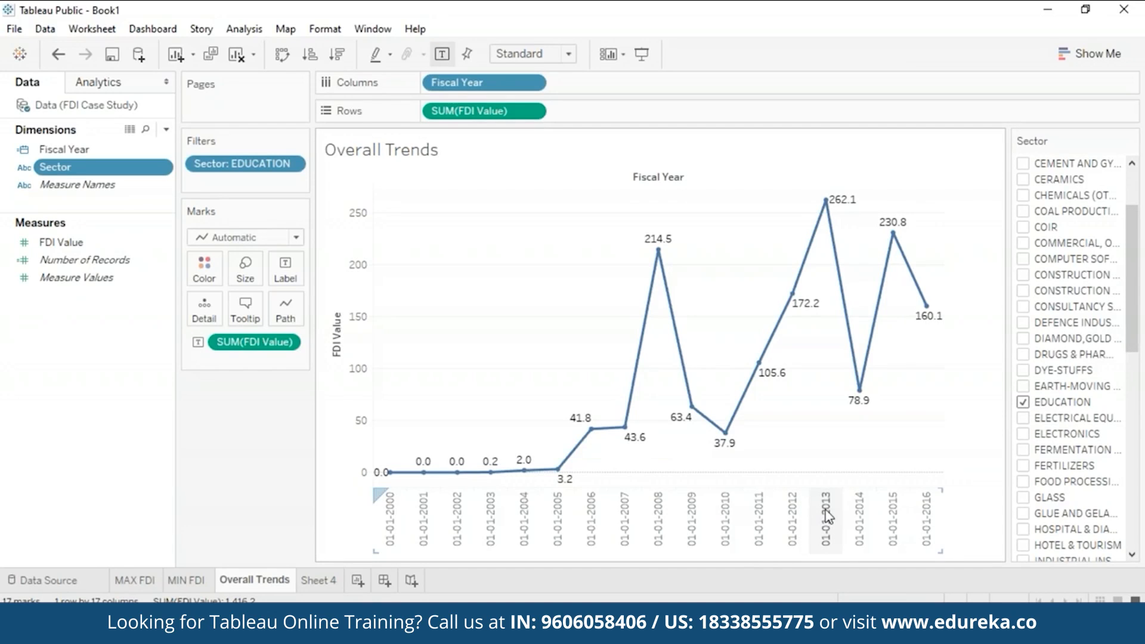
{"action": "mouse_move", "coordinate": [823, 203]}
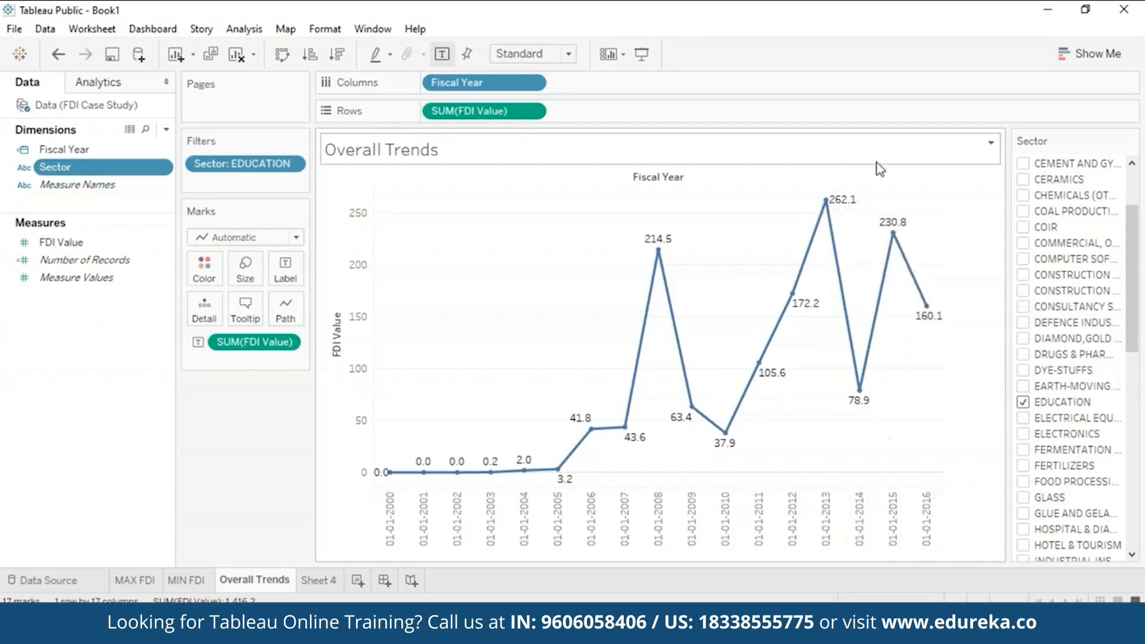
{"action": "mouse_move", "coordinate": [889, 231]}
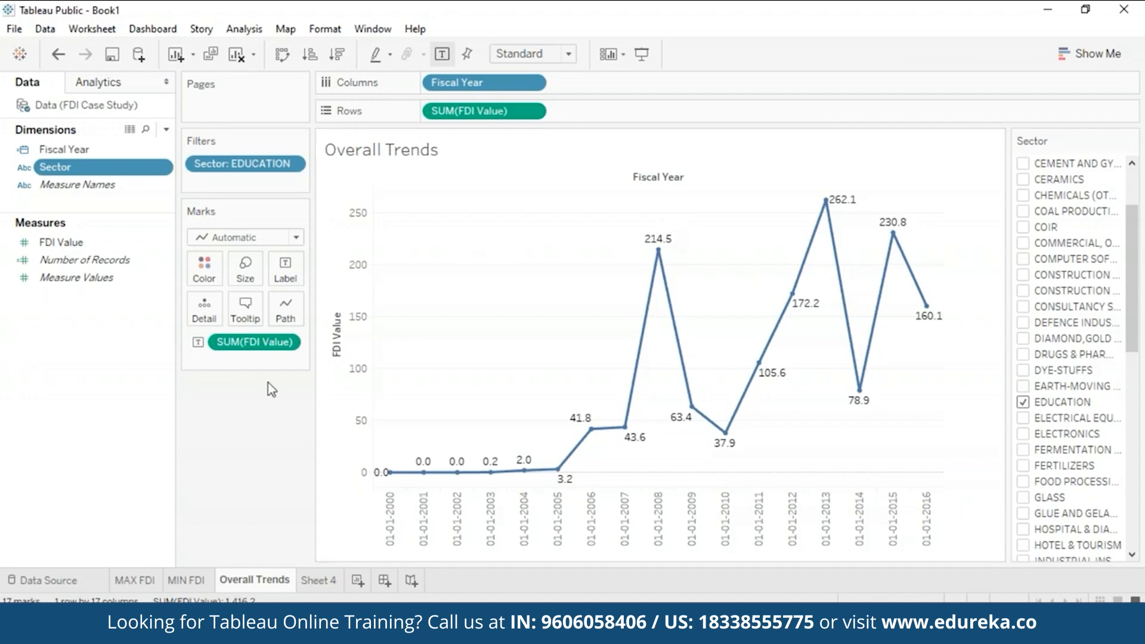
- Try the disconnected horizontal-segment line type on the trend chart's path, and set it to connected step lines
{"action": "left_click", "coordinate": [287, 320]}
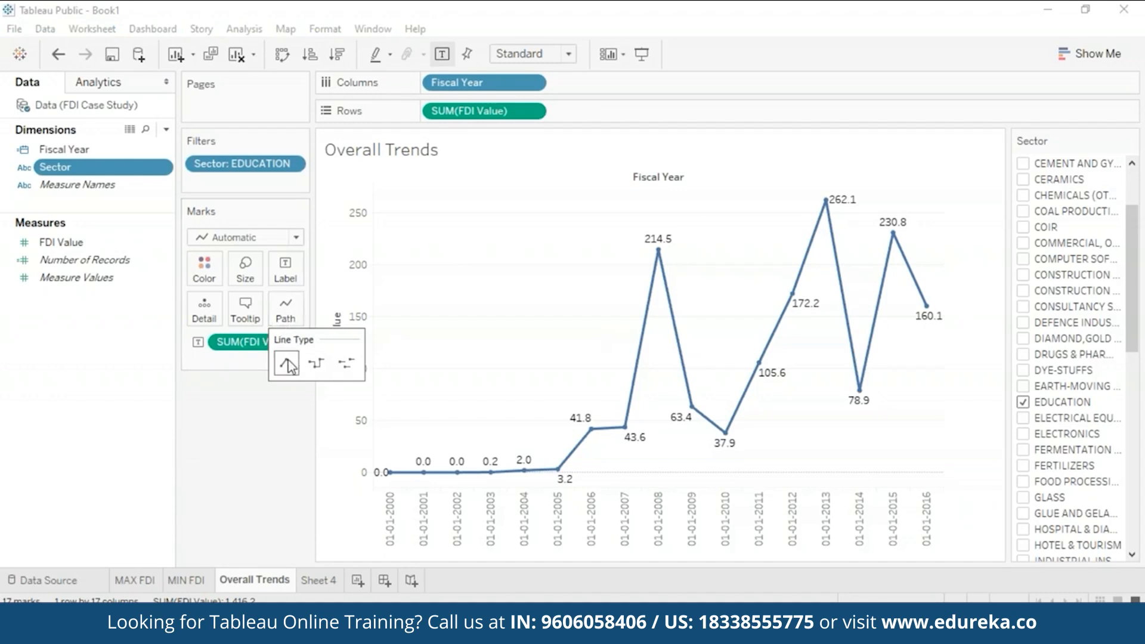
{"action": "left_click", "coordinate": [349, 365]}
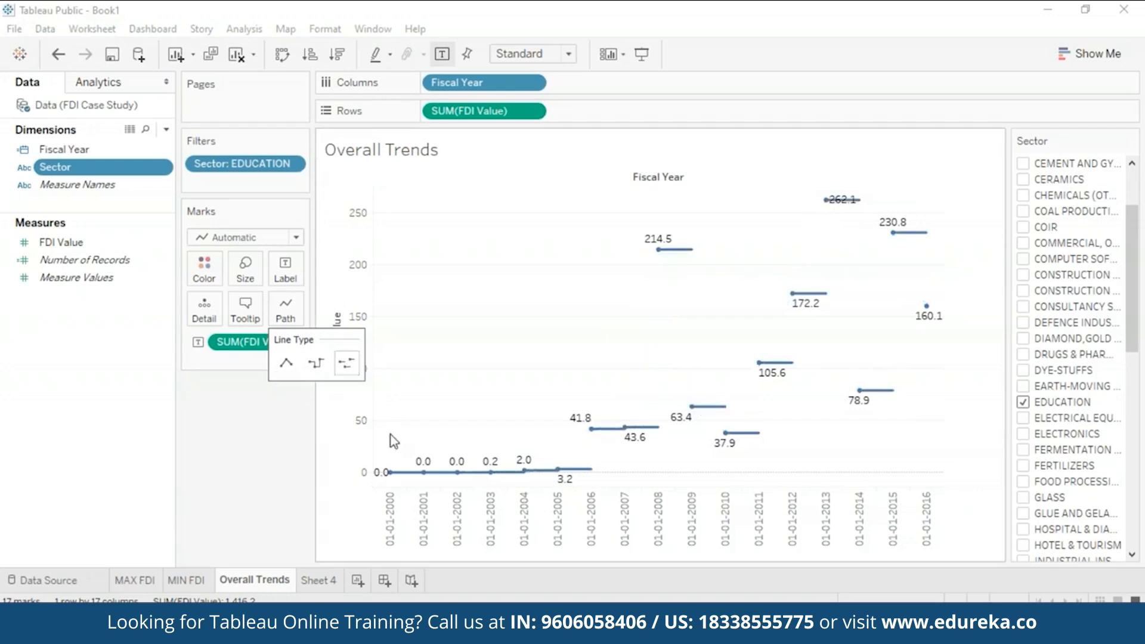
{"action": "left_click", "coordinate": [314, 366]}
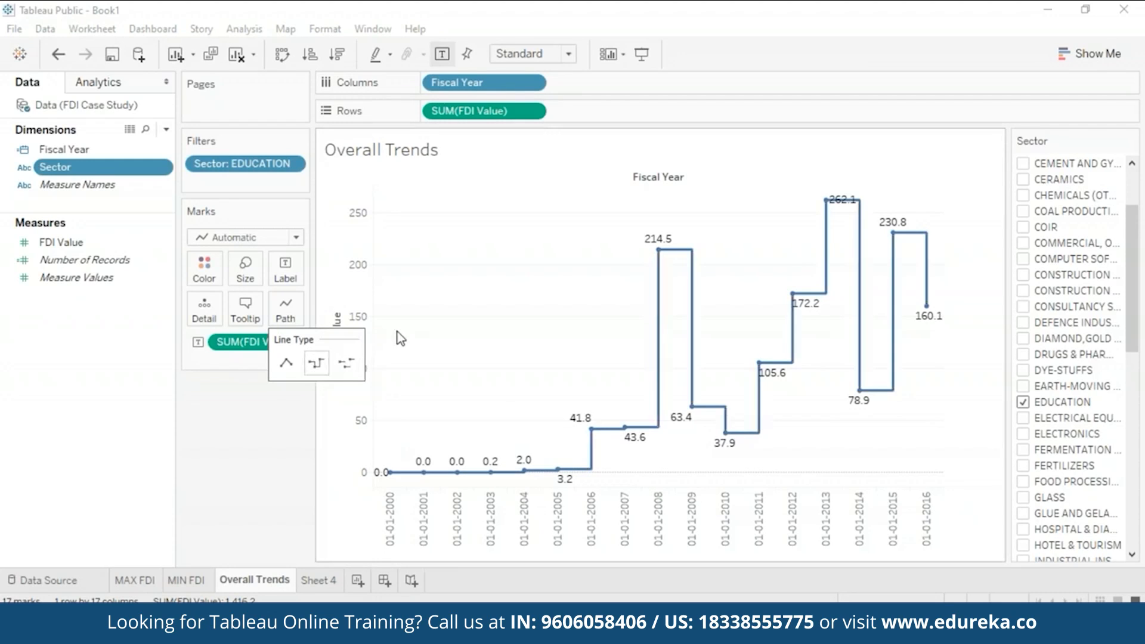
{"action": "mouse_move", "coordinate": [668, 247]}
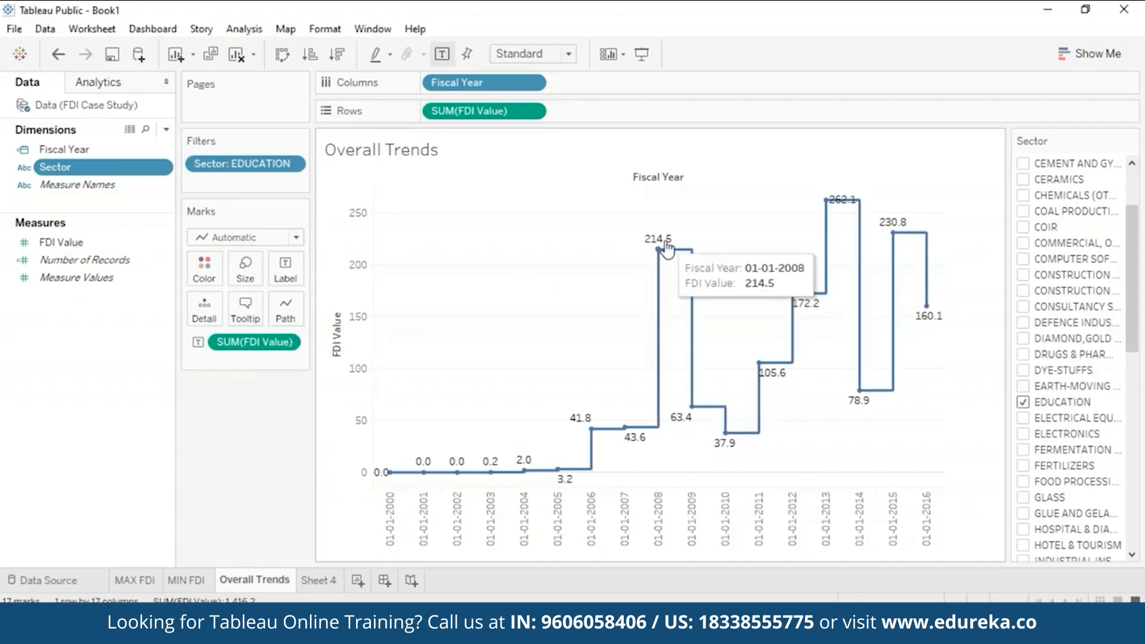
{"action": "mouse_move", "coordinate": [806, 292]}
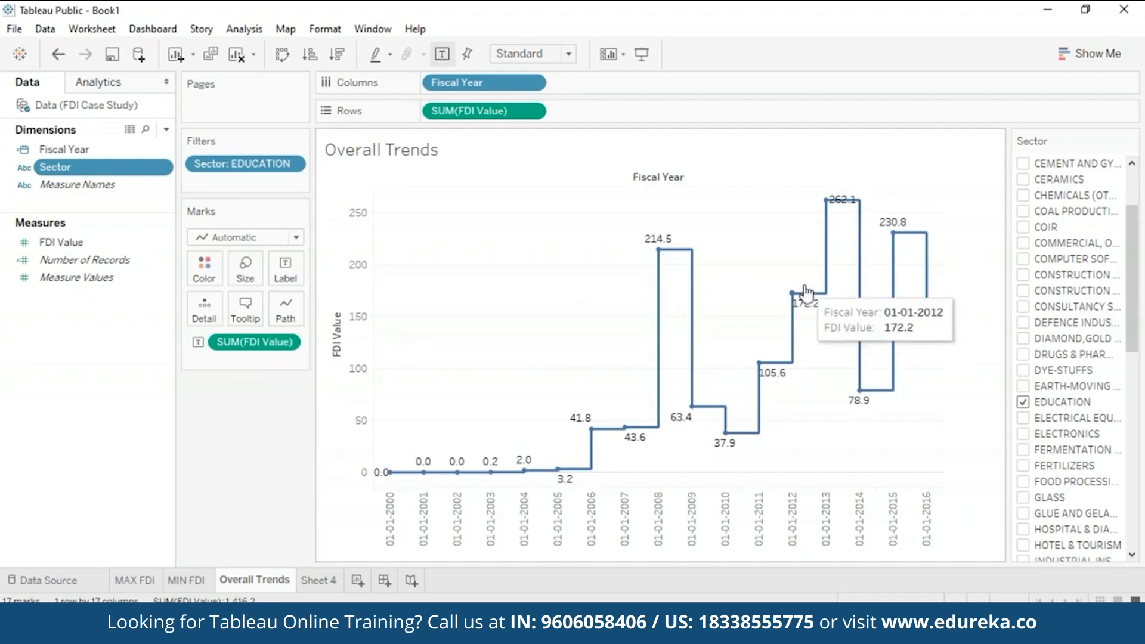
- Deselect EDUCATION in the Sector filter and search the filter list for railway
{"action": "left_click", "coordinate": [1025, 403]}
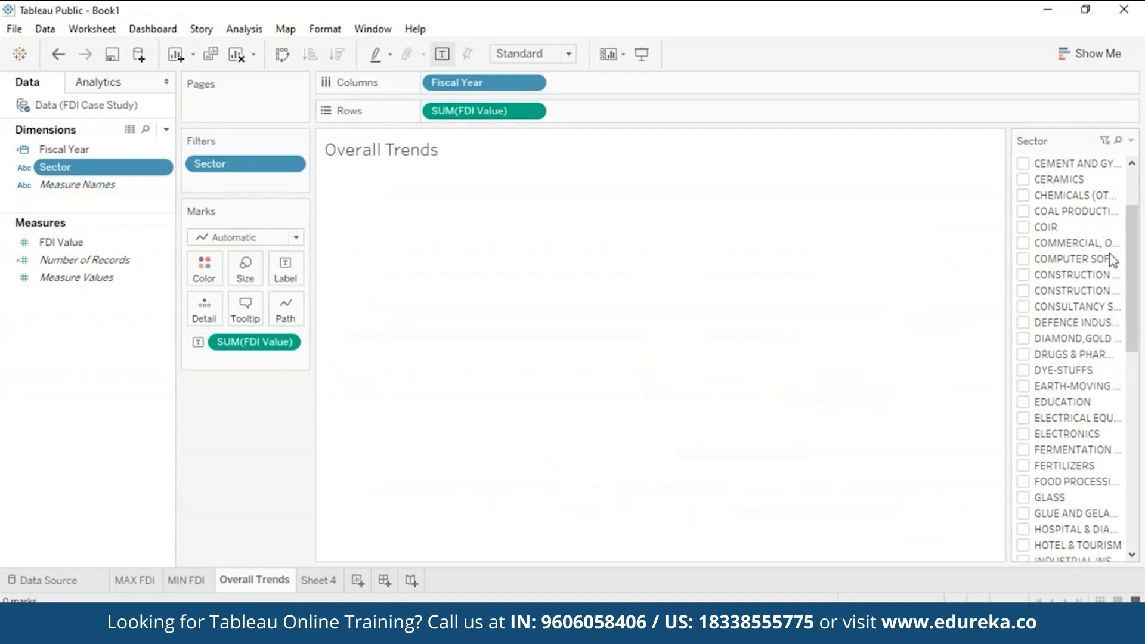
{"action": "left_click", "coordinate": [1118, 140]}
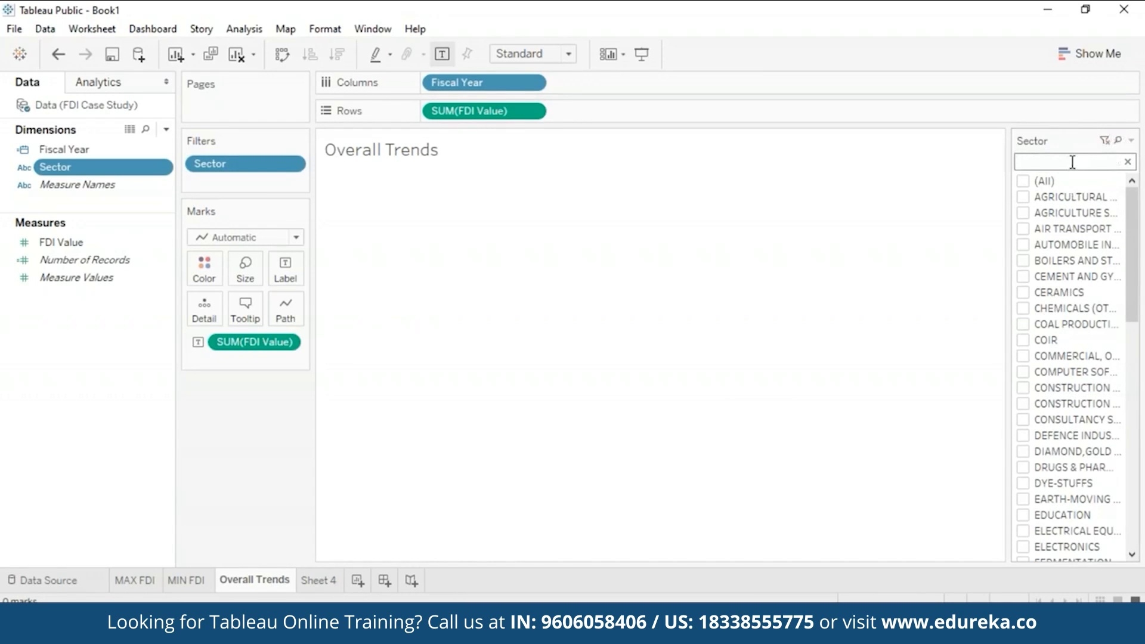
{"action": "type", "text": "railway"}
{"action": "key", "text": "Return"}
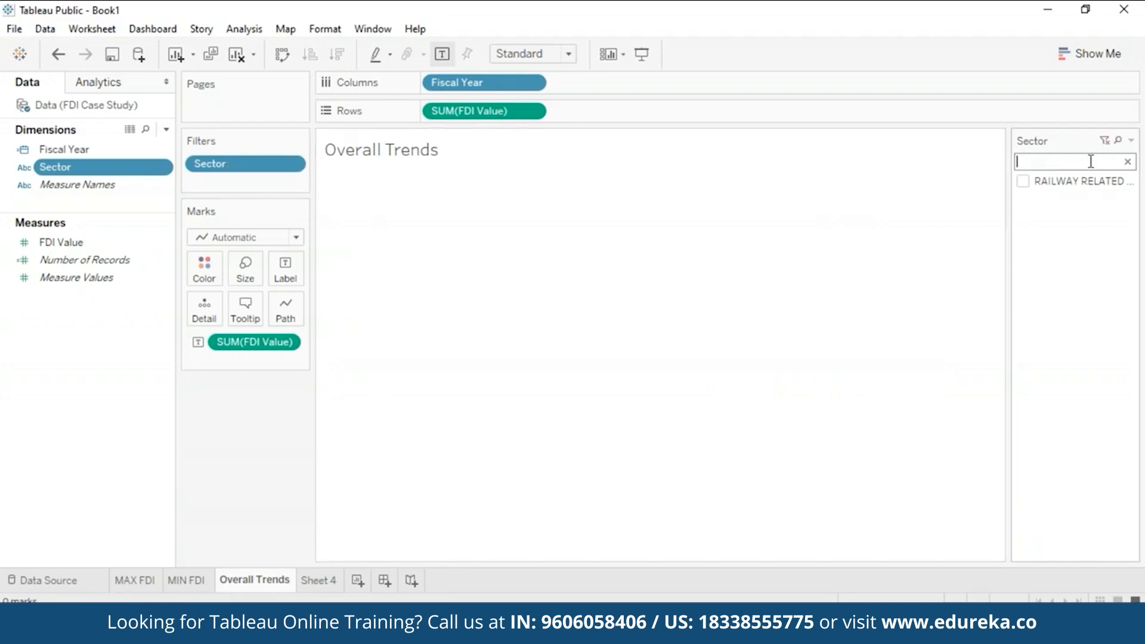
- Filter the trend to FOOD PROCESSING INDUSTRIES by searching for food, and restore all sectors in the Sector filter
{"action": "type", "text": "food"}
{"action": "left_click", "coordinate": [1023, 182]}
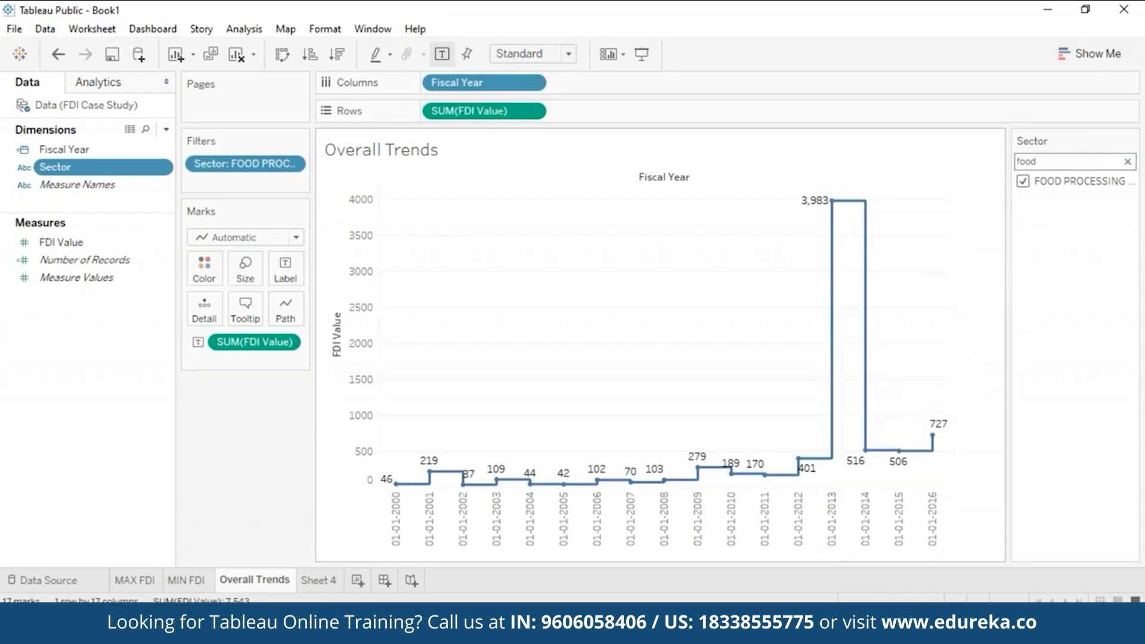
{"action": "mouse_move", "coordinate": [864, 454]}
{"action": "left_click", "coordinate": [1127, 161]}
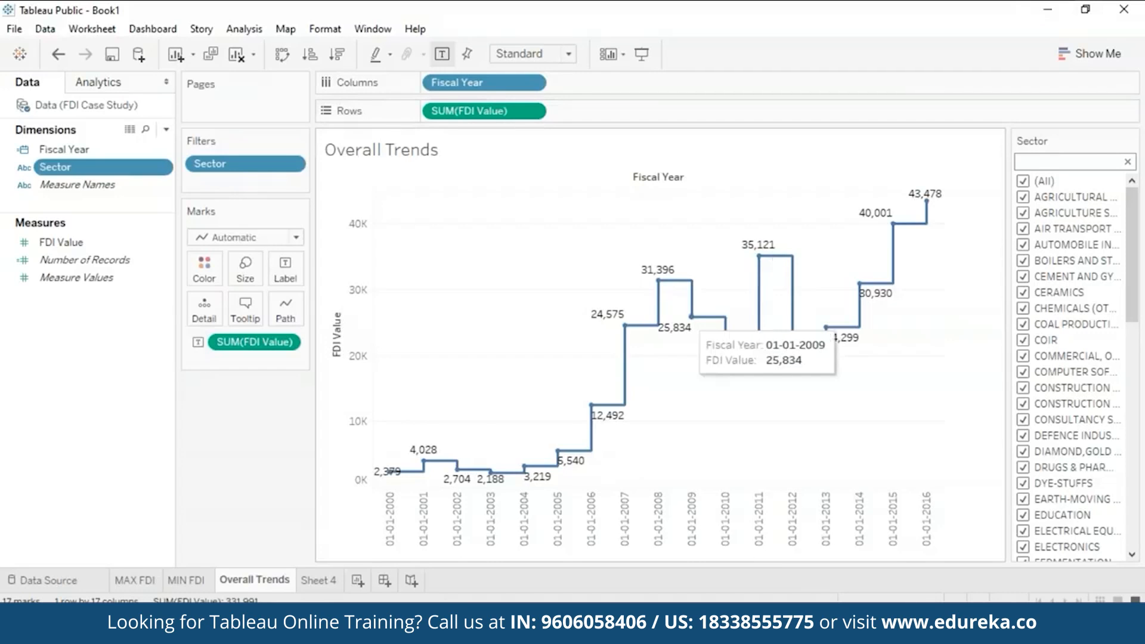
- Open Sheet 4 and list the Sector dimension in its rows
{"action": "left_click", "coordinate": [336, 587]}
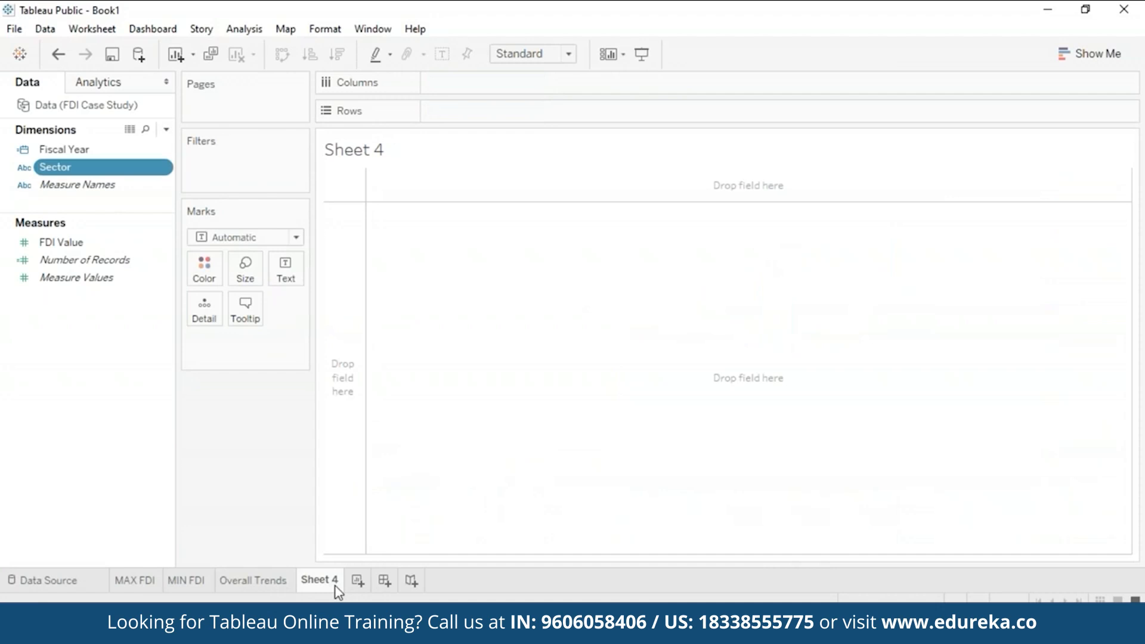
{"action": "left_click_drag", "start_coordinate": [111, 172], "coordinate": [510, 117]}
{"action": "key", "text": "F2"}
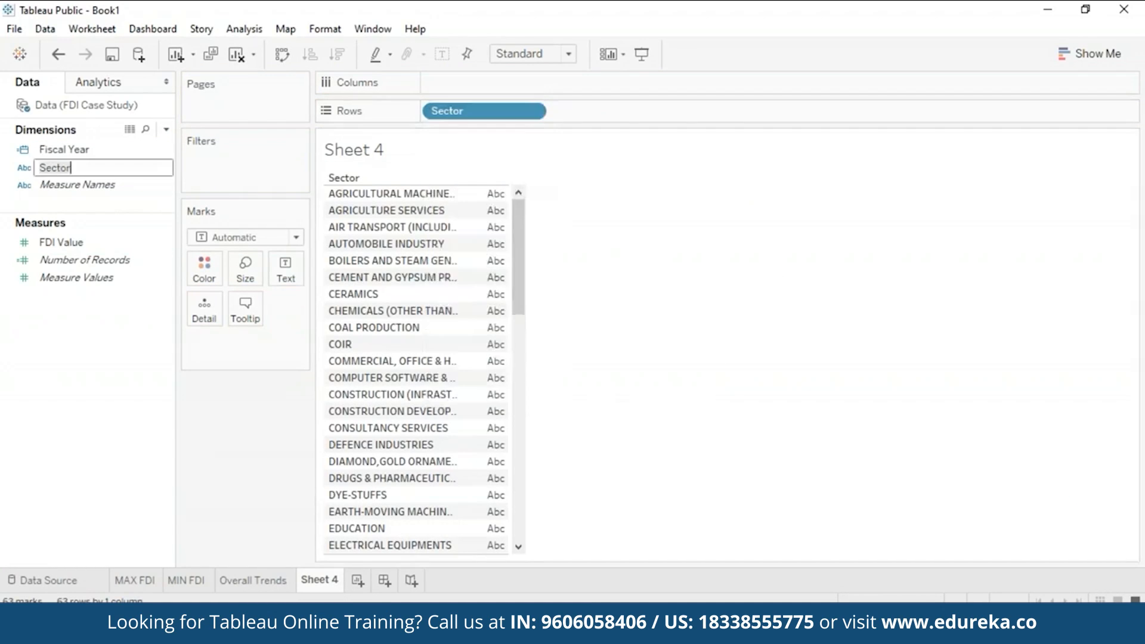
{"action": "left_click", "coordinate": [143, 325]}
- Start a group field from Sector, combining AGRICULTURAL MACHINERY and AGRICULTURE SERVICES into a group named AGRICULTURE
{"action": "right_click", "coordinate": [97, 160]}
{"action": "mouse_move", "coordinate": [158, 298]}
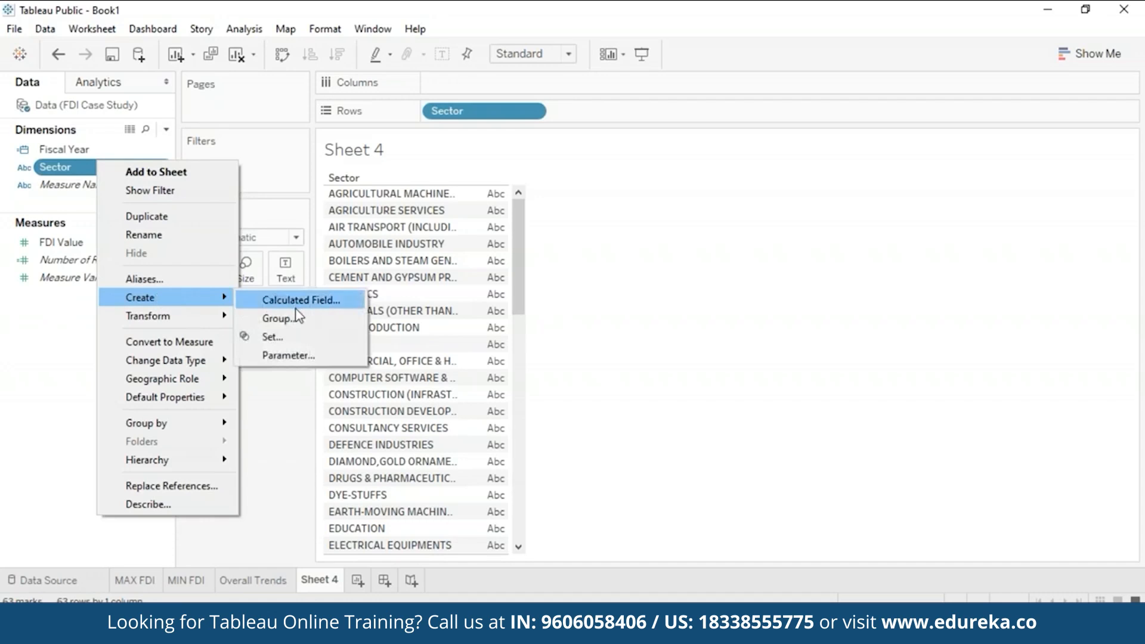
{"action": "left_click", "coordinate": [295, 320]}
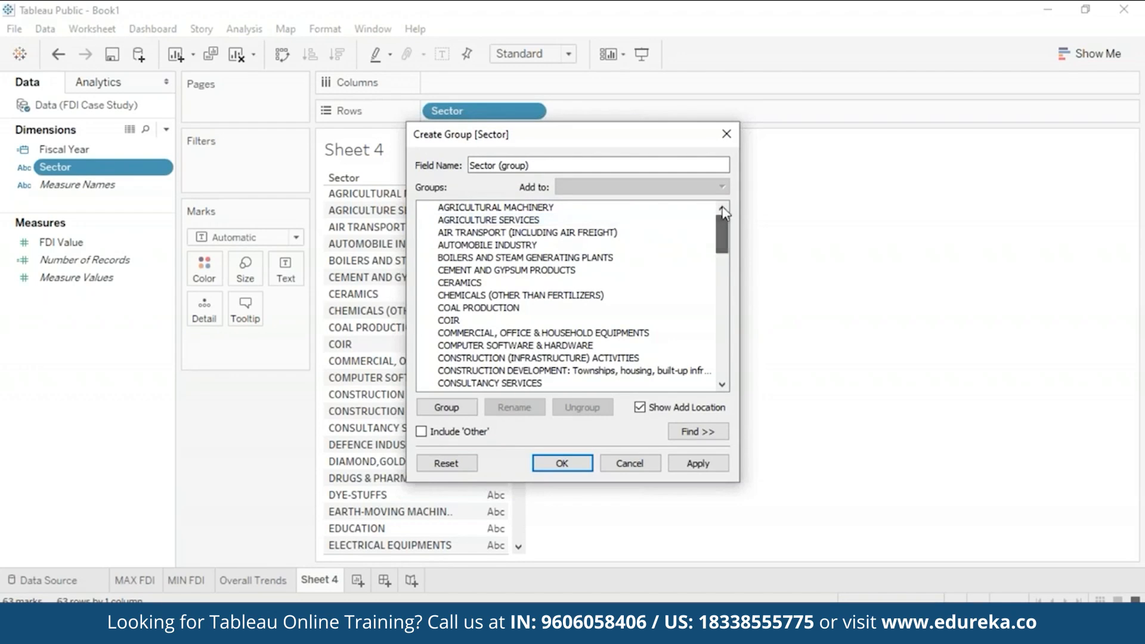
{"action": "left_click", "coordinate": [448, 210]}
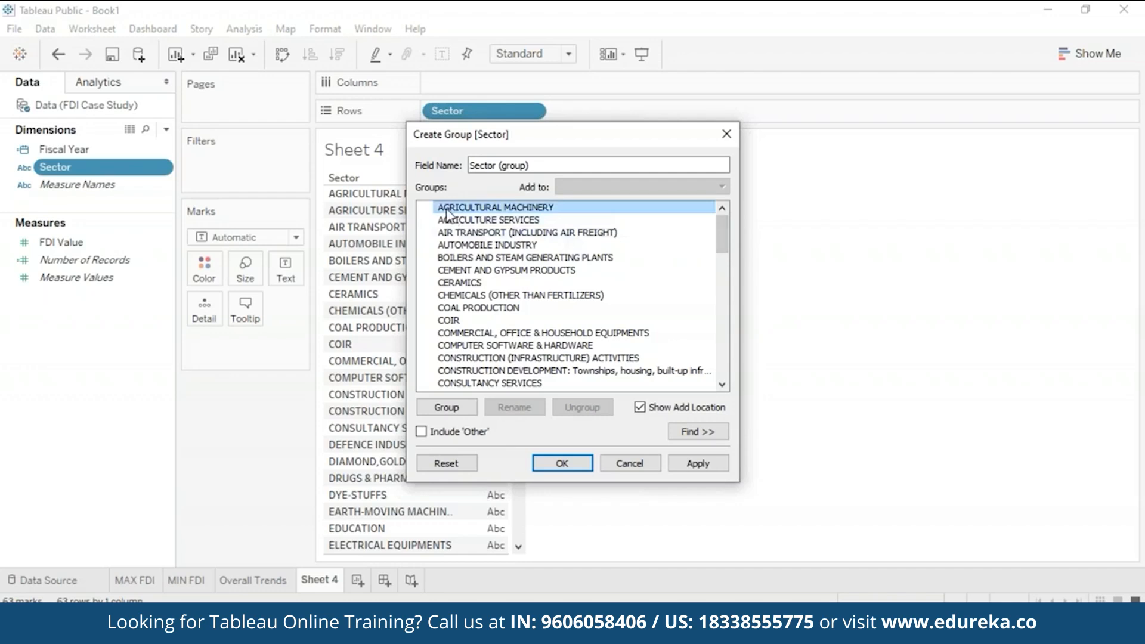
{"action": "left_click", "coordinate": [525, 221], "text": "ctrl"}
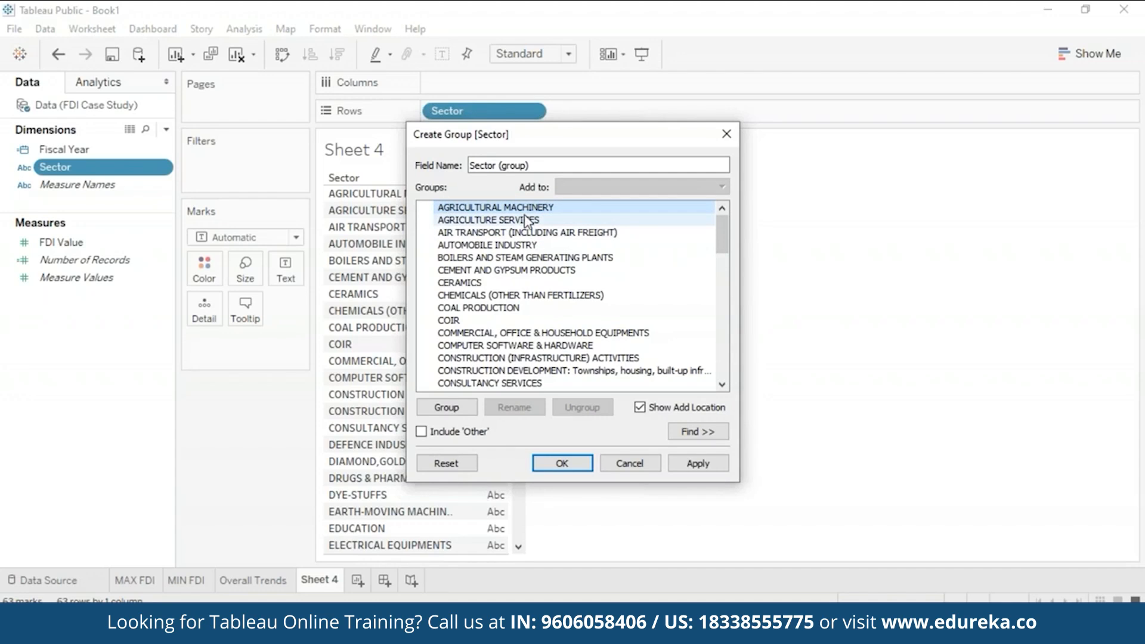
{"action": "left_click", "coordinate": [455, 407]}
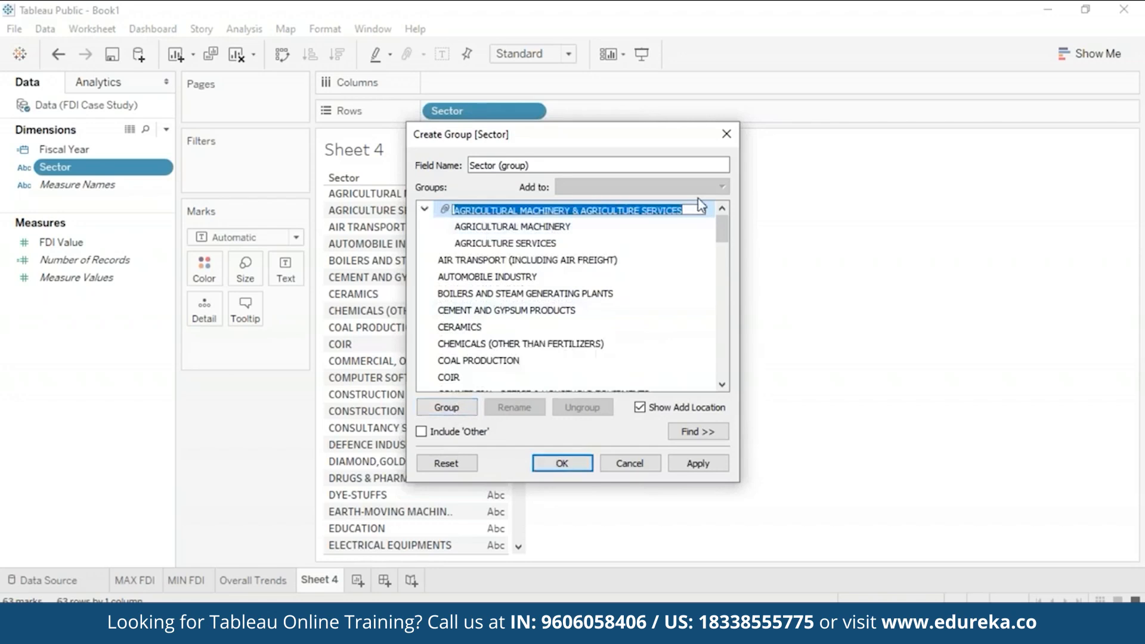
{"action": "key", "text": "BackSpace"}
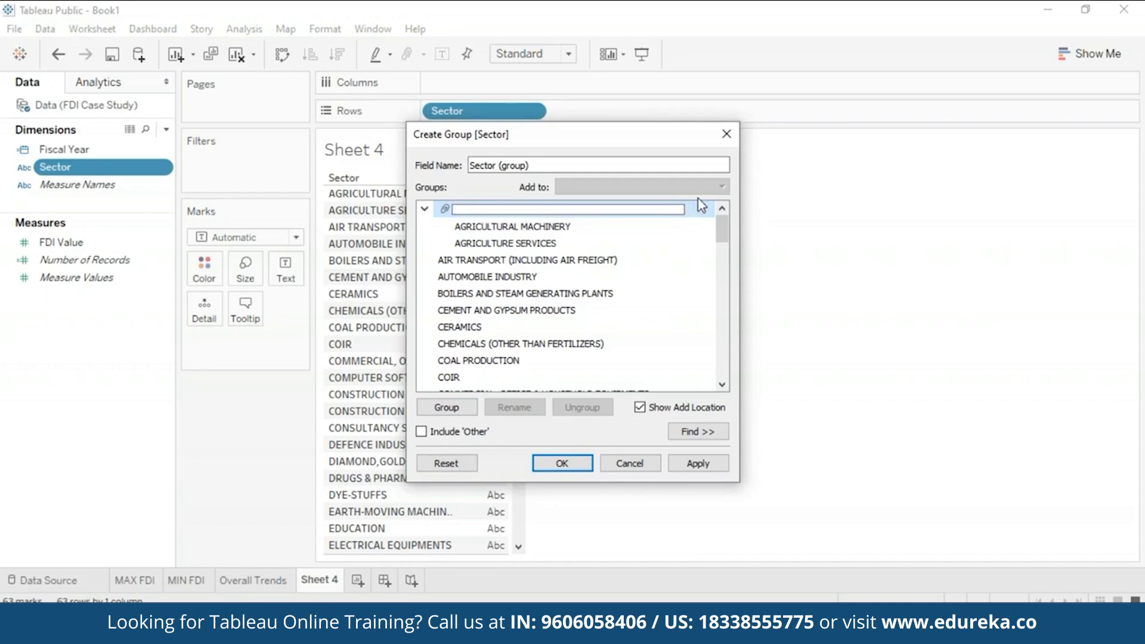
{"action": "type", "text": "AGRICULTURE"}
{"action": "key", "text": "Return"}
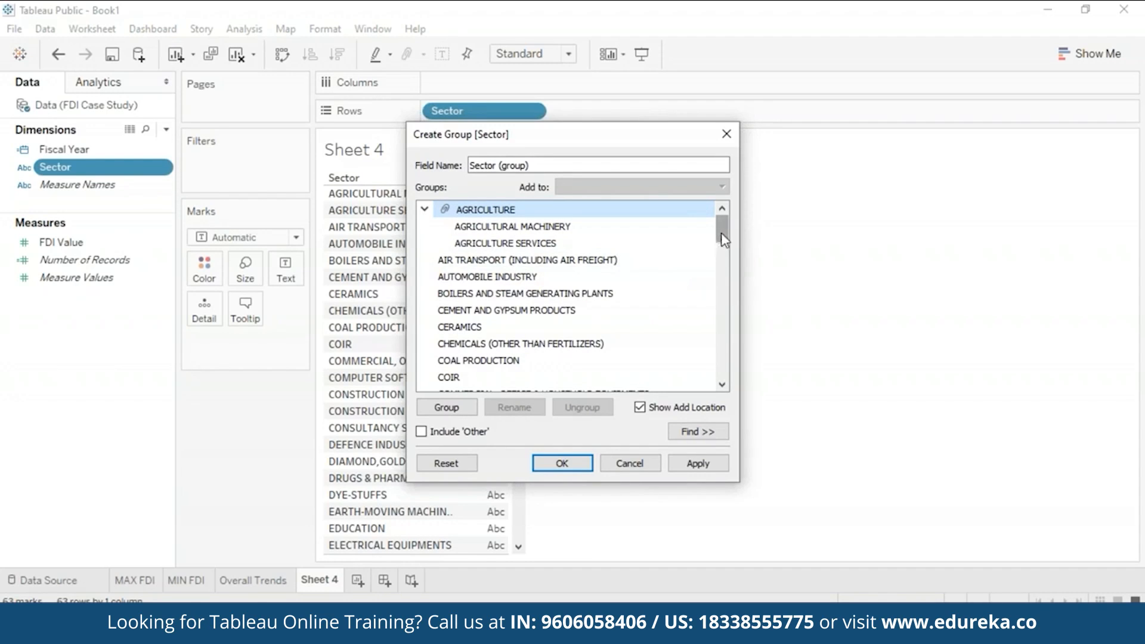
- Combine AIR TRANSPORT (INCLUDING AIR FREIGHT) and AUTOMOBILE INDUSTRY into a group named TRANSPORT
{"action": "left_click", "coordinate": [606, 260]}
{"action": "left_click", "coordinate": [546, 278], "text": "ctrl"}
{"action": "left_click", "coordinate": [456, 408]}
{"action": "left_click_drag", "start_coordinate": [491, 261], "coordinate": [828, 271]}
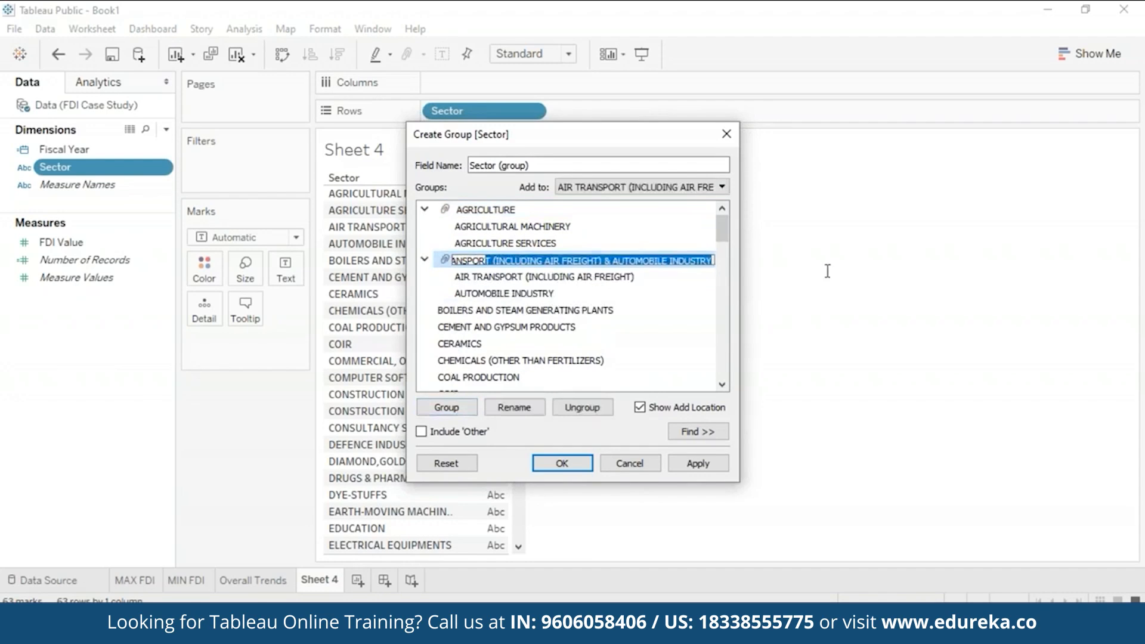
{"action": "key", "text": "BackSpace"}
{"action": "type", "text": "T"}
{"action": "key", "text": "ctrl+Left"}
{"action": "key", "text": "ctrl+BackSpace"}
{"action": "key", "text": "Return"}
- Combine CONSTRUCTION (INFRASTRUCTURE) ACTIVITIES and CONSTRUCTION DEVELOPMENT into a group named CONSTRUCTION
{"action": "scroll", "coordinate": [489, 334], "scroll_direction": "down", "scroll_amount": 3}
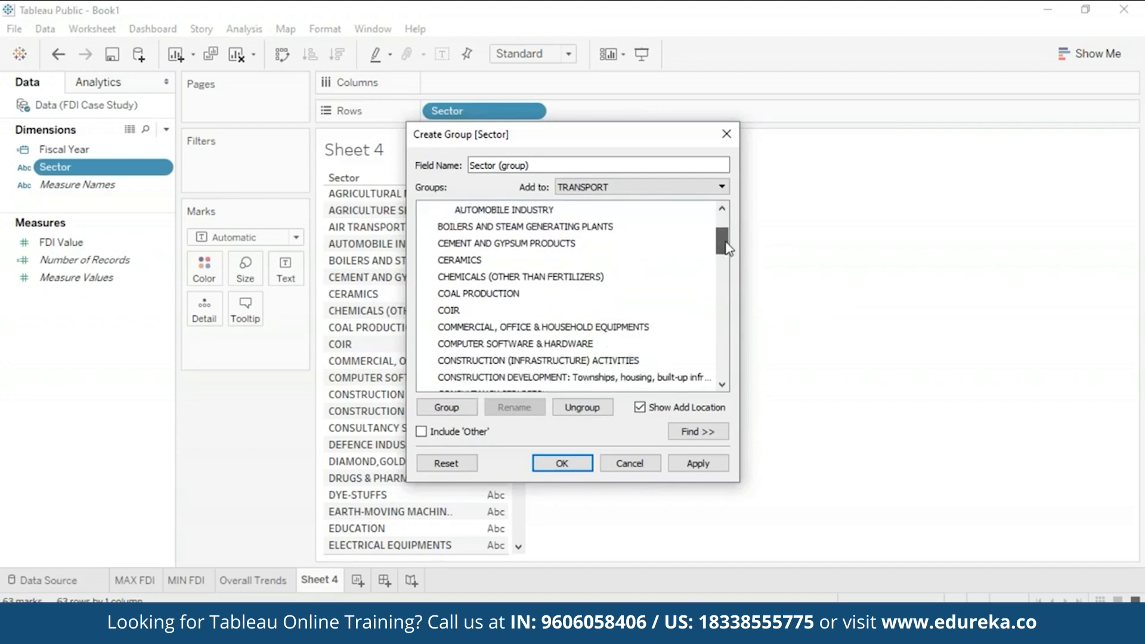
{"action": "left_click", "coordinate": [486, 327]}
{"action": "left_click", "coordinate": [486, 345], "text": "ctrl"}
{"action": "left_click", "coordinate": [446, 408]}
{"action": "type", "text": "CONSTRUCTION"}
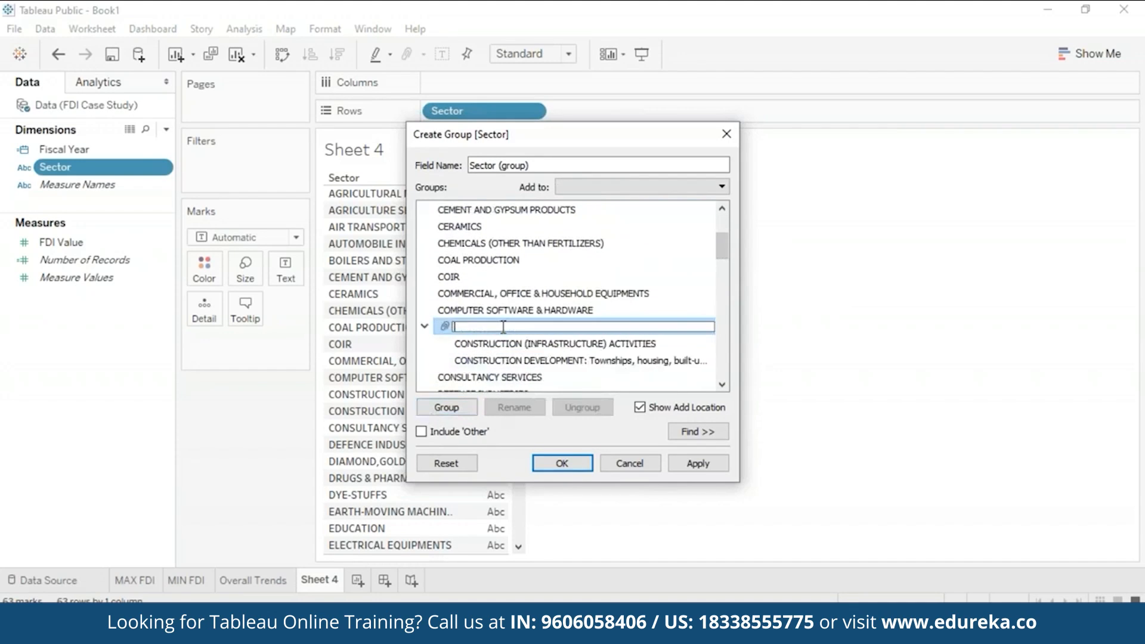
{"action": "key", "text": "Return"}
- Combine INDUSTRIAL INSTRUMENTS, INDUSTRIAL MACHINERY, MACHINE TOOLS and PRIME MOVER into a group named MACHINERY
{"action": "left_click_drag", "start_coordinate": [726, 260], "coordinate": [724, 338]}
{"action": "left_click", "coordinate": [491, 328]}
{"action": "left_click", "coordinate": [525, 276], "text": "ctrl"}
{"action": "left_click", "coordinate": [540, 261], "text": "ctrl"}
{"action": "left_click", "coordinate": [691, 329], "text": "ctrl"}
{"action": "left_click", "coordinate": [446, 406]}
{"action": "type", "text": "MACHINERY"}
{"action": "key", "text": "Return"}
- Name the group field GROUPS, apply the groups and close the group editor
{"action": "left_click", "coordinate": [696, 465]}
{"action": "type", "text": "GROUPS"}
{"action": "left_click", "coordinate": [690, 467]}
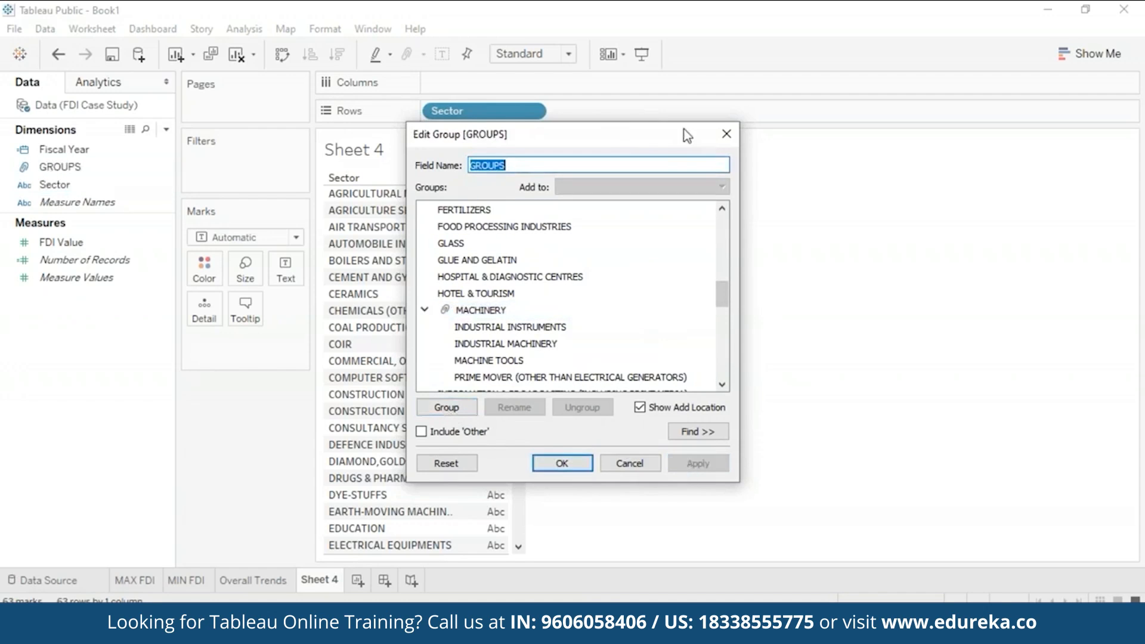
{"action": "left_click_drag", "start_coordinate": [667, 139], "coordinate": [857, 119]}
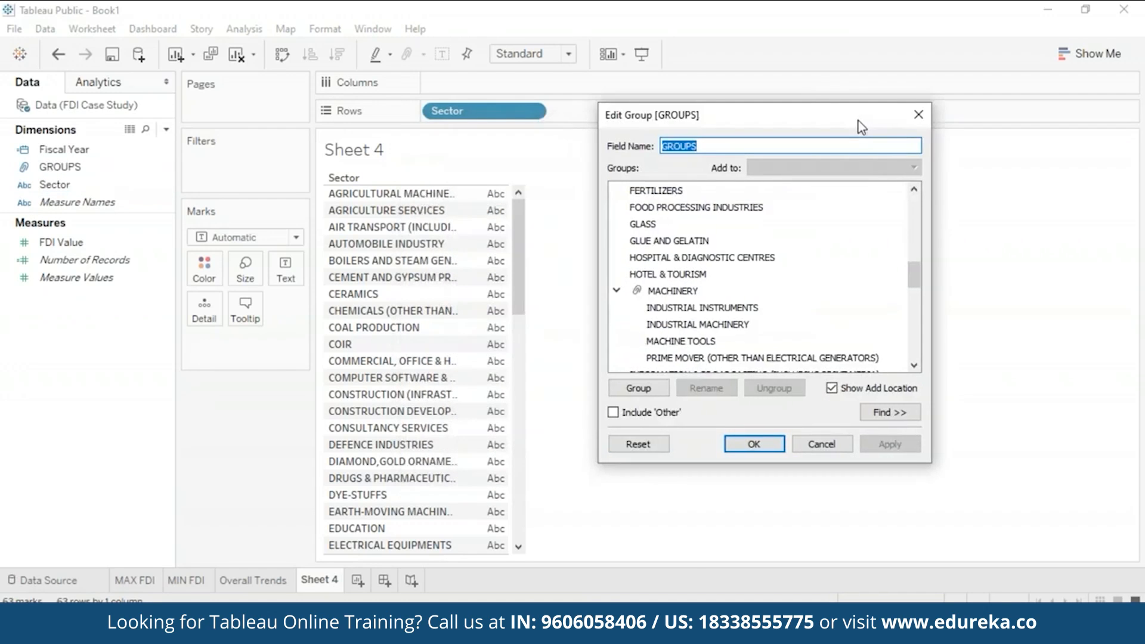
{"action": "left_click", "coordinate": [754, 444]}
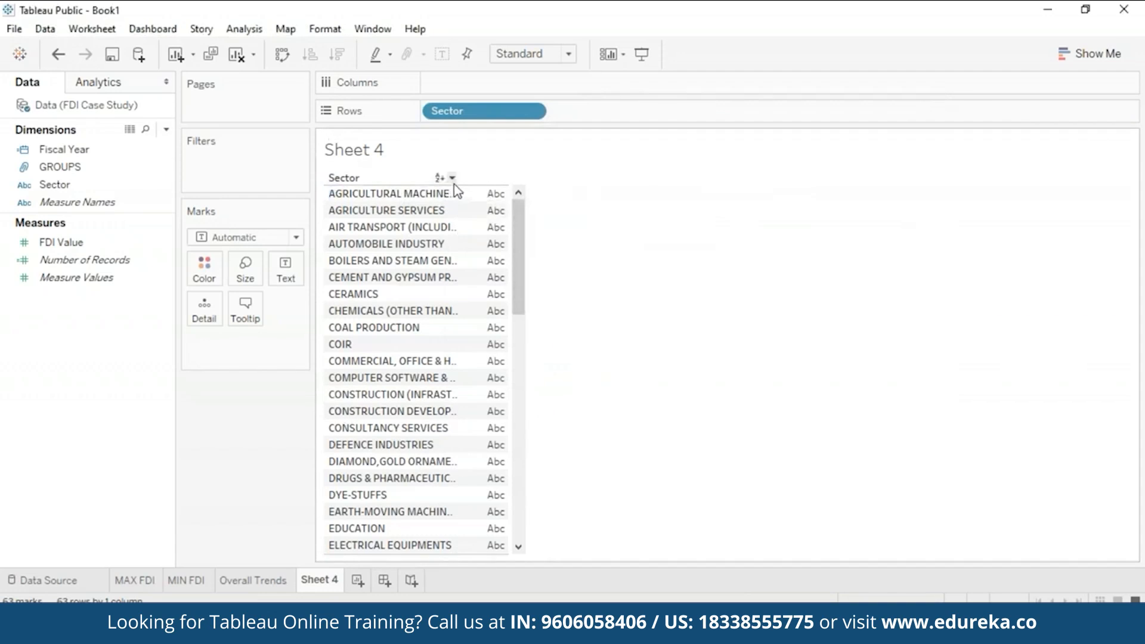
- Widen the Sector column to show the full names, and add FDI Value to the table
{"action": "left_click_drag", "start_coordinate": [460, 194], "coordinate": [577, 196]}
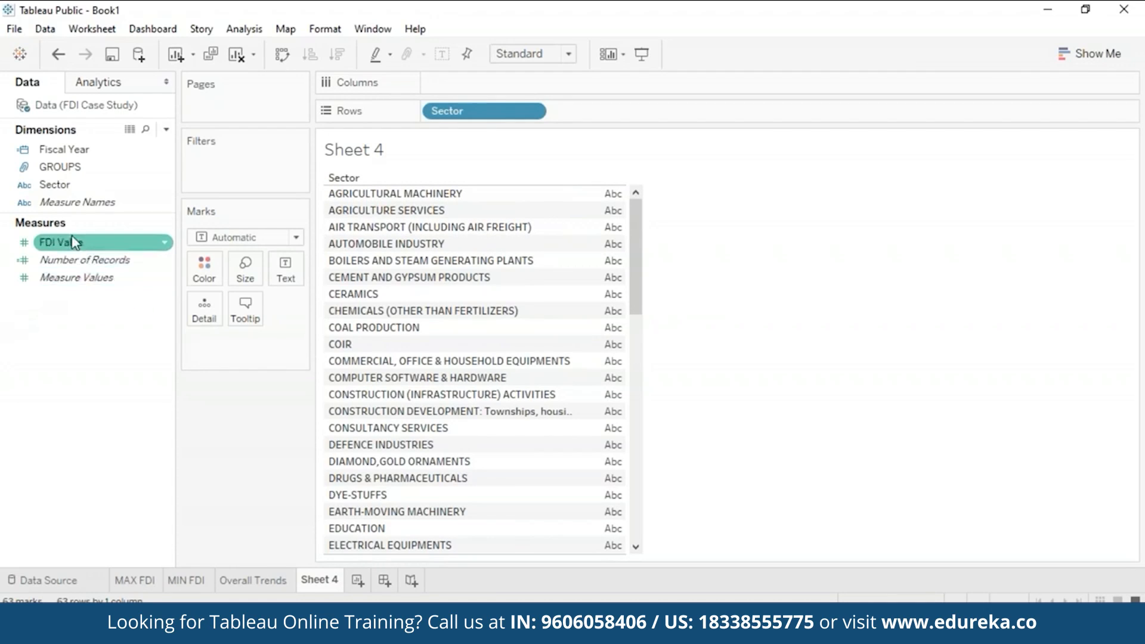
{"action": "left_click_drag", "start_coordinate": [71, 239], "coordinate": [699, 266]}
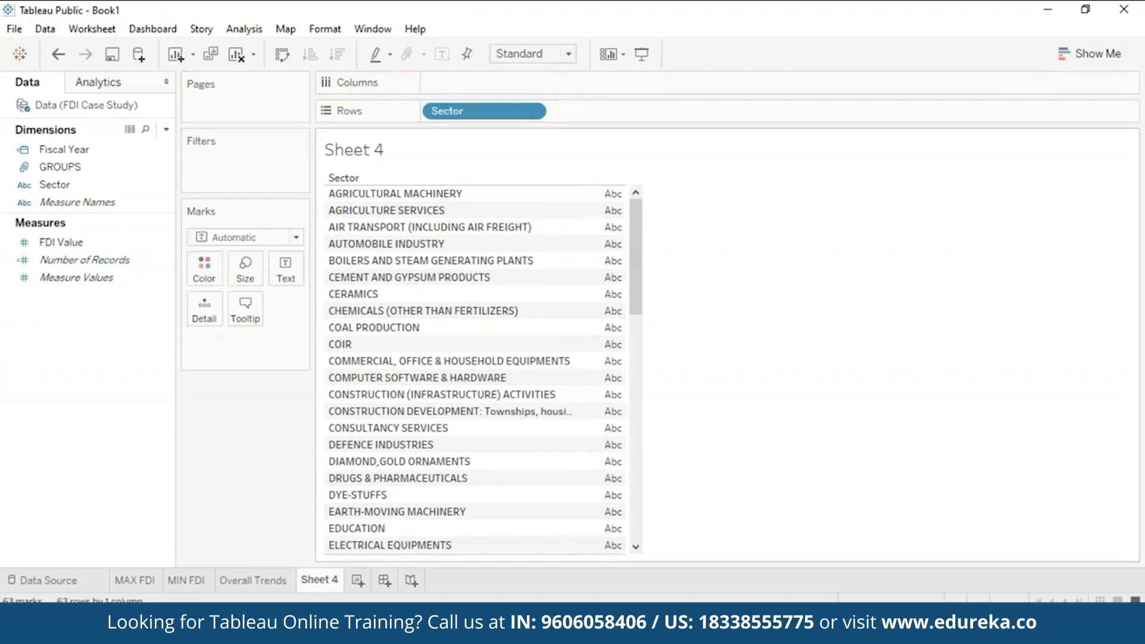
{"action": "double_click", "coordinate": [80, 243]}
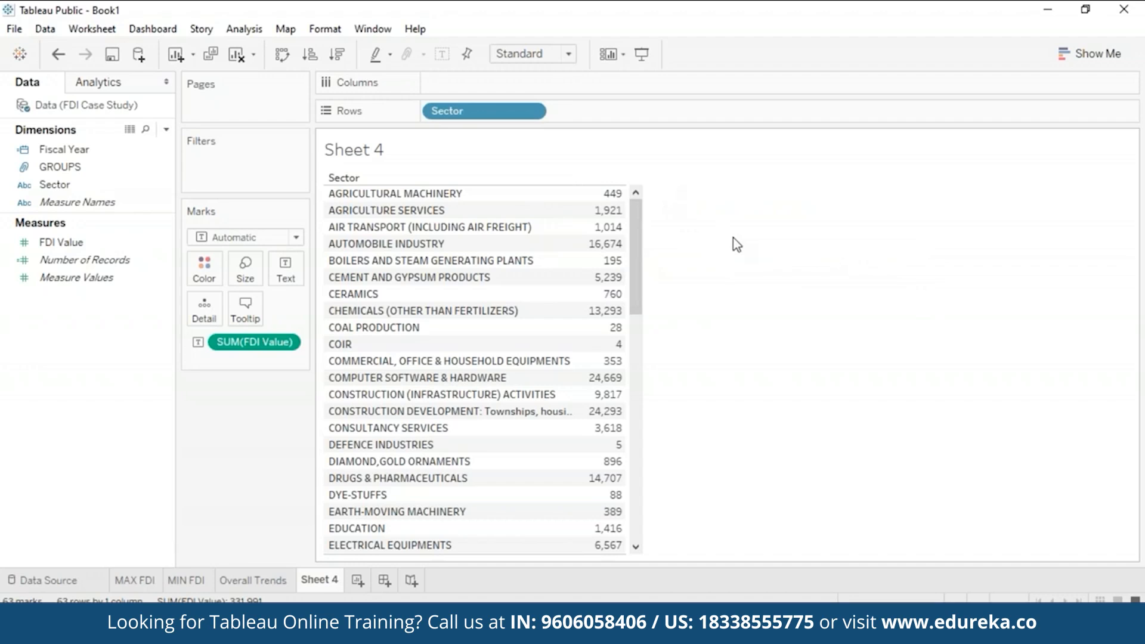
- Rename the Sheet 4 worksheet as Groups
{"action": "right_click", "coordinate": [325, 583]}
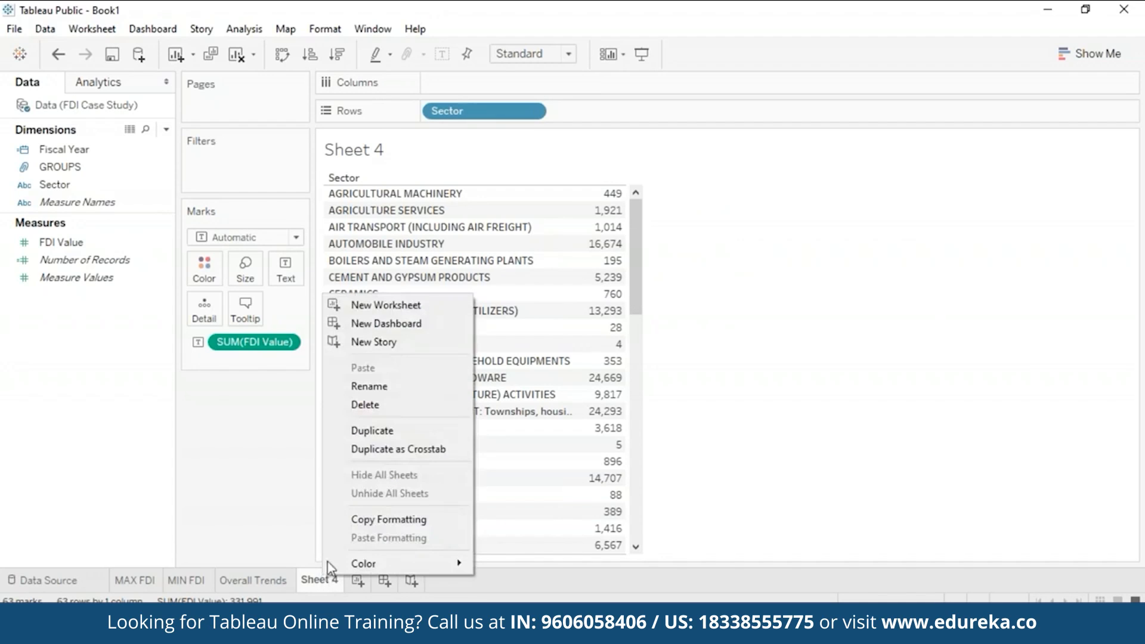
{"action": "left_click", "coordinate": [417, 392]}
{"action": "type", "text": "Groups"}
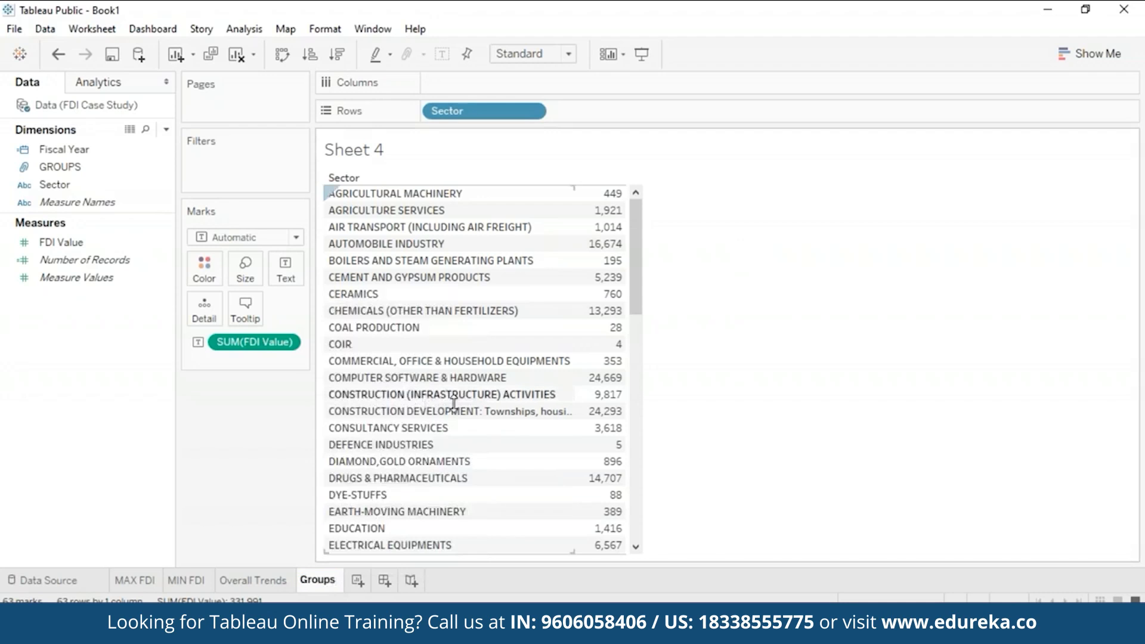
{"action": "key", "text": "Return"}
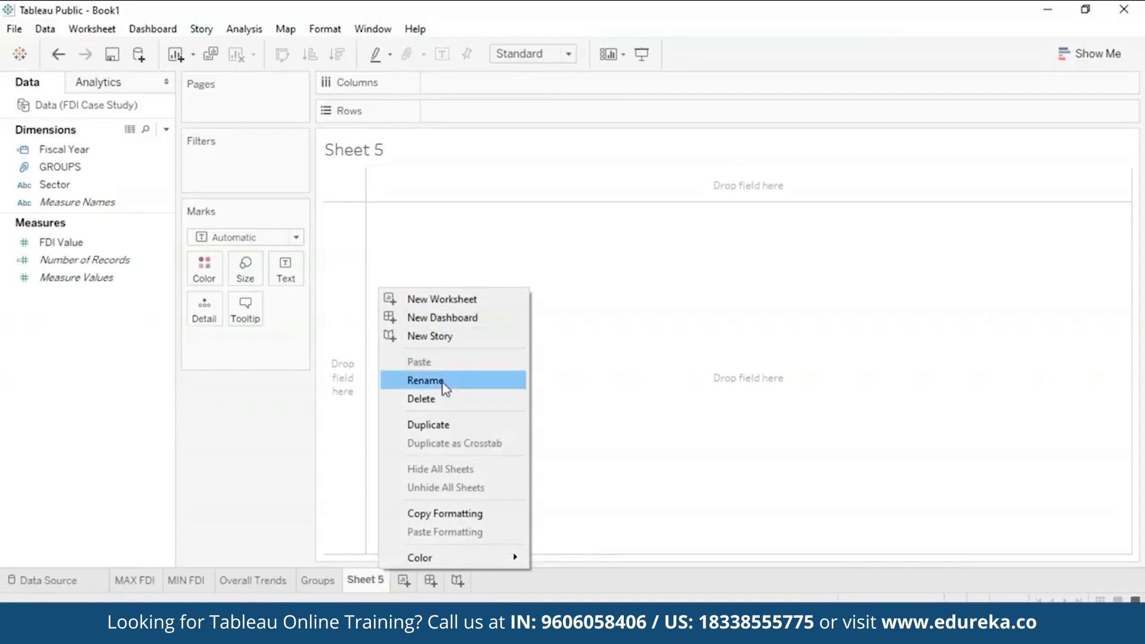
- Rename the Sheet 5 worksheet as Highest Growth
{"action": "left_click", "coordinate": [440, 380]}
{"action": "type", "text": "Highest Growth"}
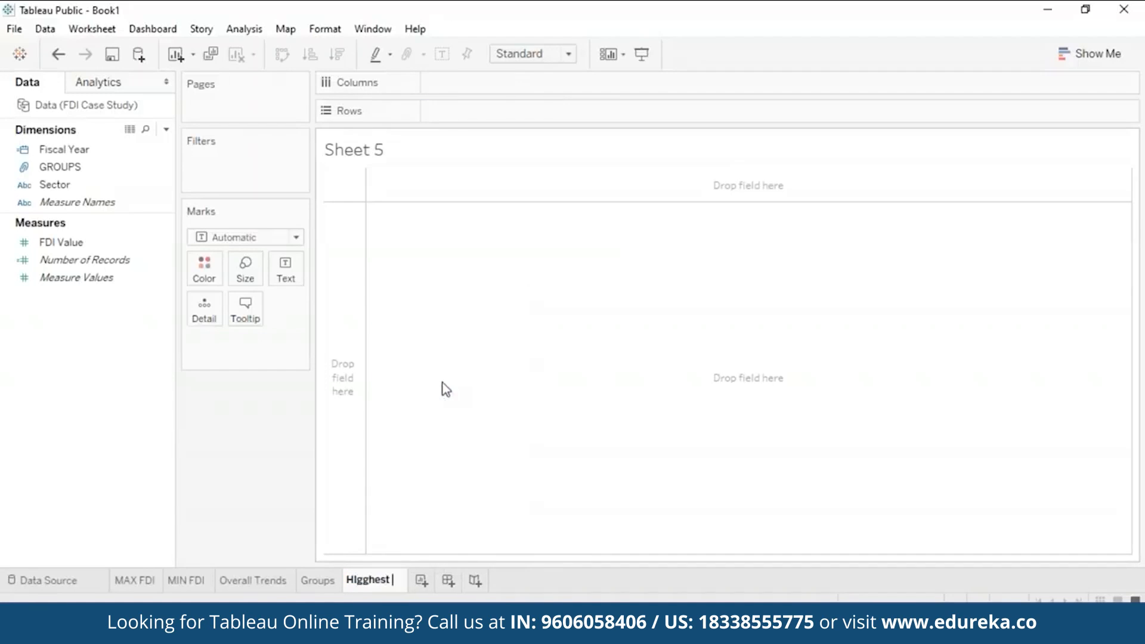
{"action": "left_click", "coordinate": [432, 488]}
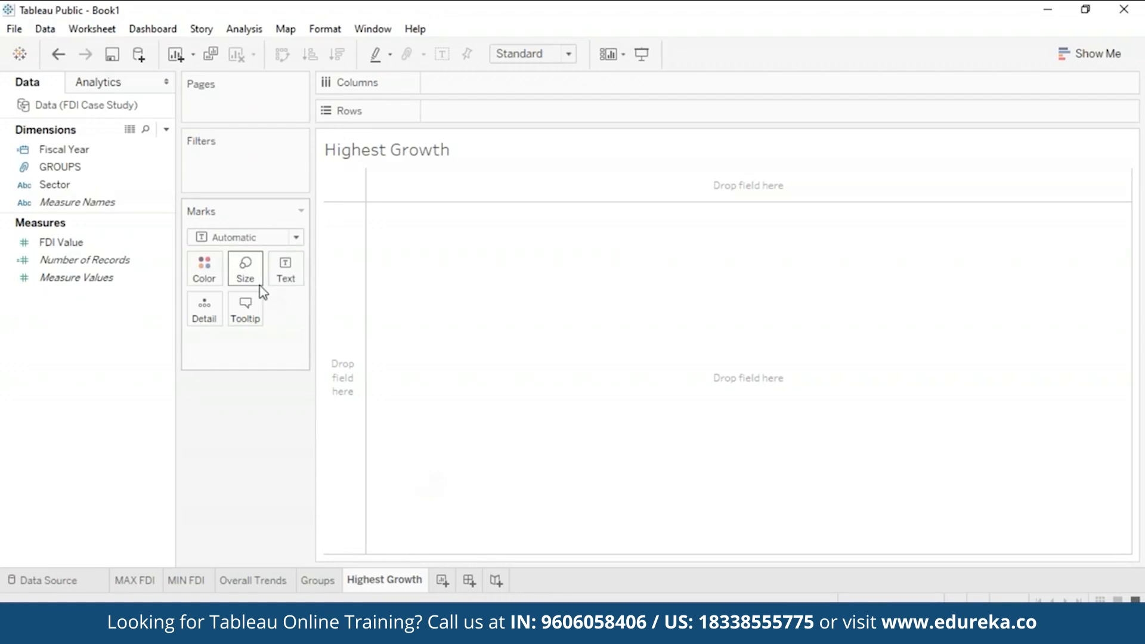
- Build a table with Sector in rows and Fiscal Year in columns, showing FDI Value as text
{"action": "left_click", "coordinate": [99, 186]}
{"action": "left_click_drag", "start_coordinate": [94, 184], "coordinate": [508, 103]}
{"action": "left_click", "coordinate": [83, 266]}
{"action": "left_click_drag", "start_coordinate": [65, 150], "coordinate": [499, 82]}
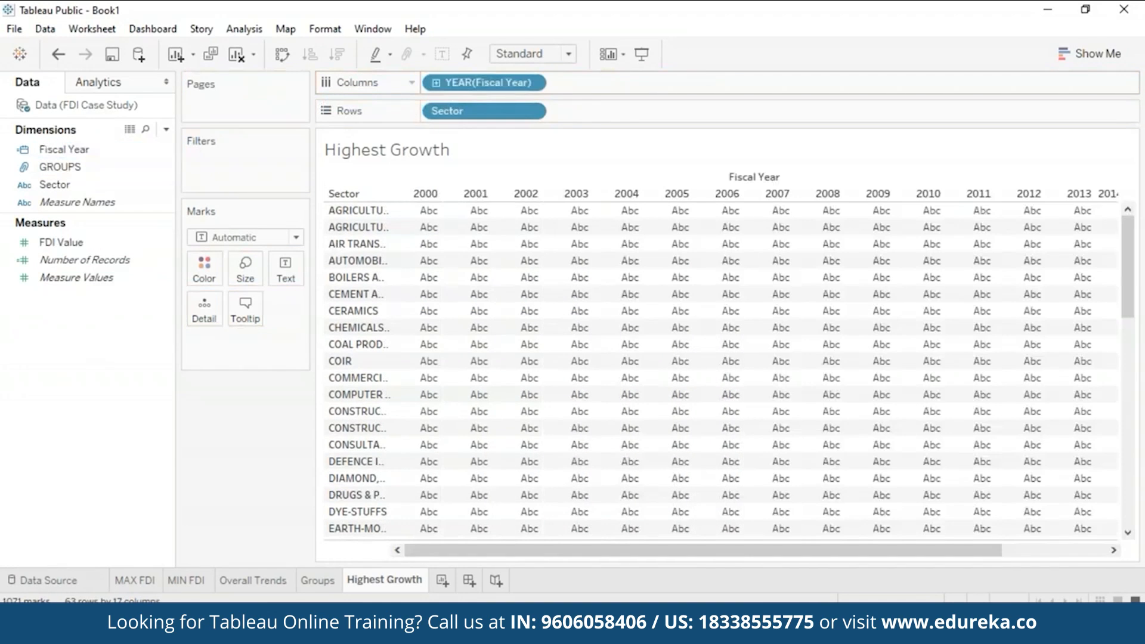
{"action": "left_click", "coordinate": [109, 246]}
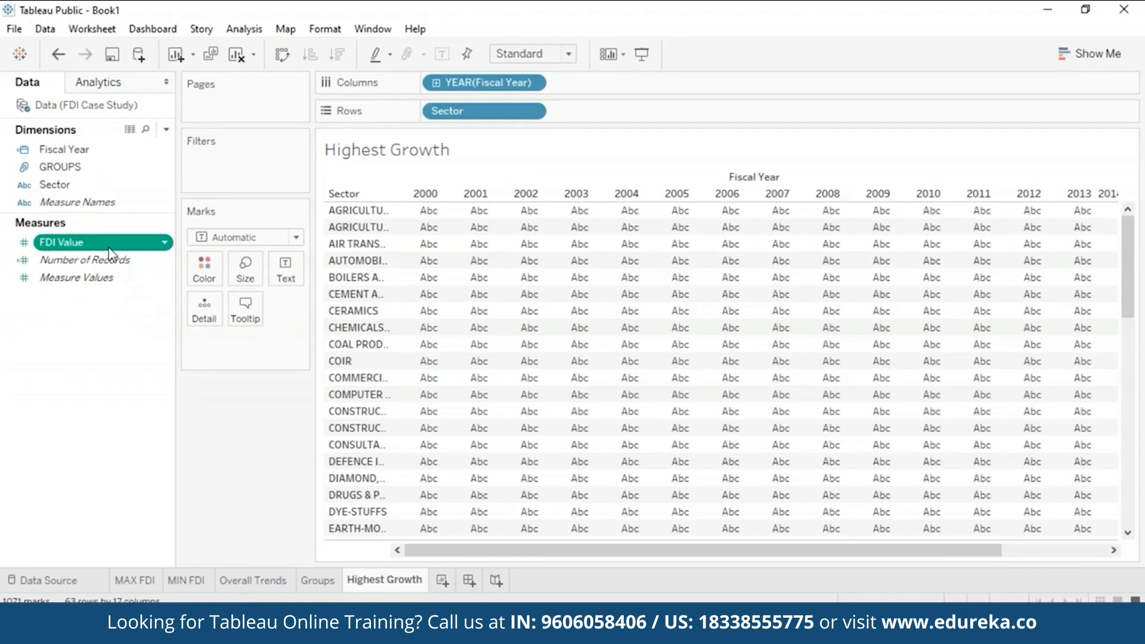
{"action": "left_click", "coordinate": [109, 246]}
{"action": "left_click_drag", "start_coordinate": [110, 247], "coordinate": [286, 271]}
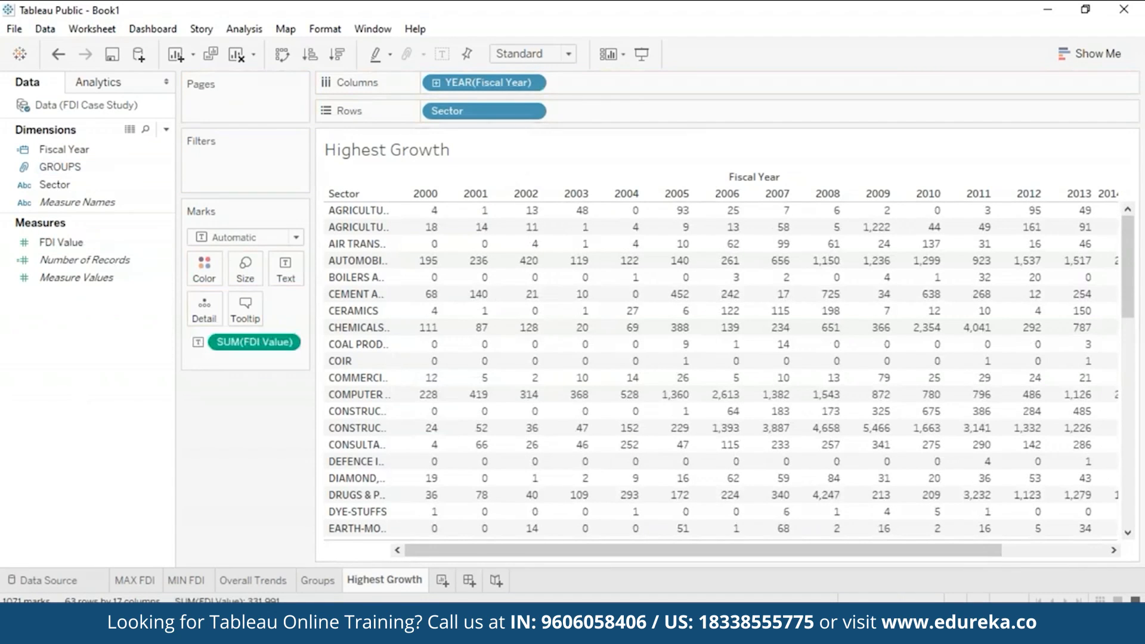
- Apply a Percent Difference quick table calculation to the summed FDI Value in the table
{"action": "mouse_move", "coordinate": [429, 236]}
{"action": "left_click", "coordinate": [287, 342]}
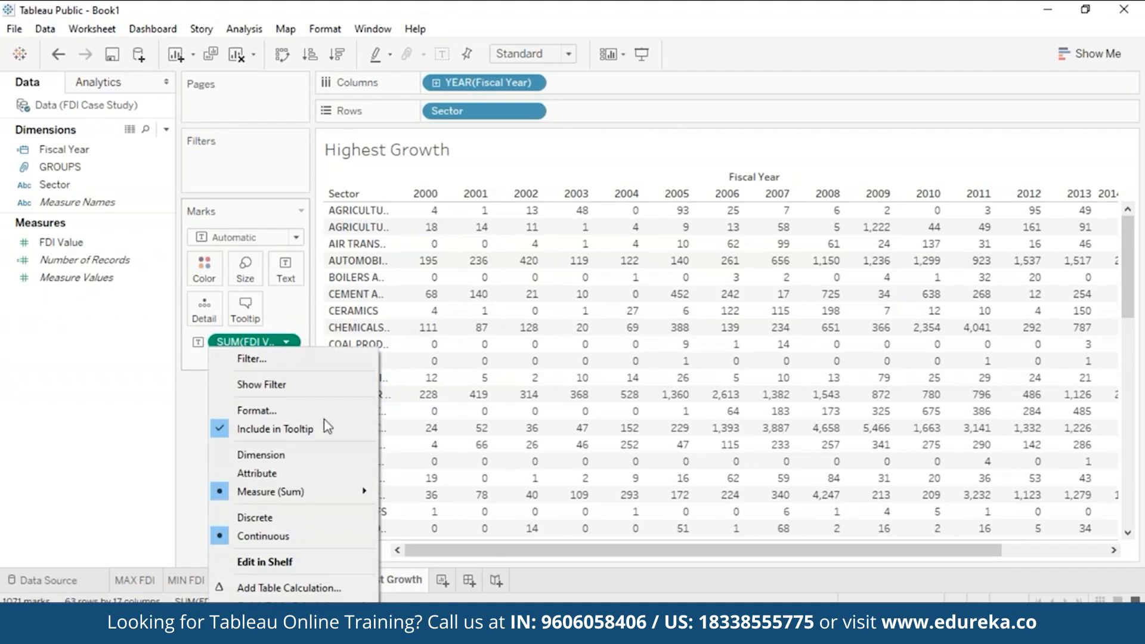
{"action": "mouse_move", "coordinate": [371, 493]}
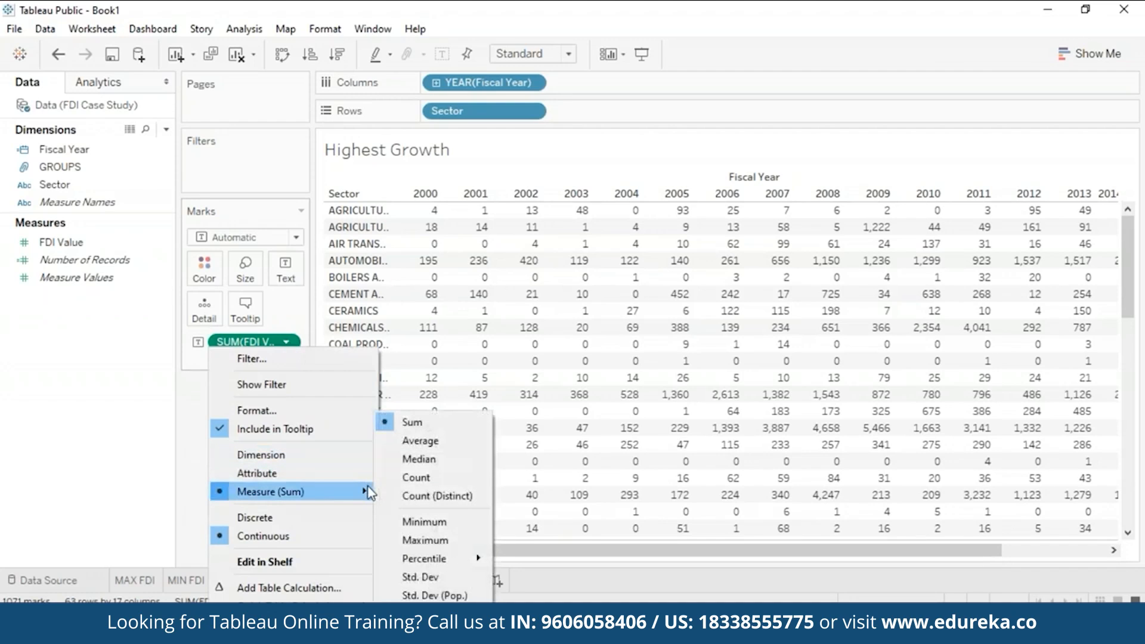
{"action": "mouse_move", "coordinate": [360, 600]}
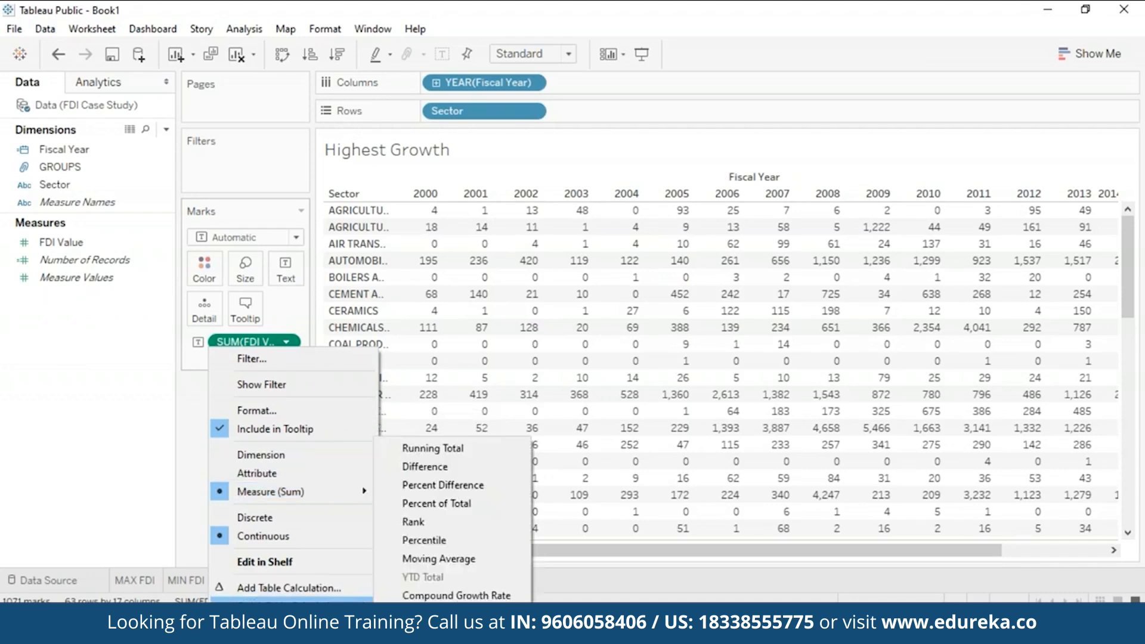
{"action": "left_click", "coordinate": [443, 485]}
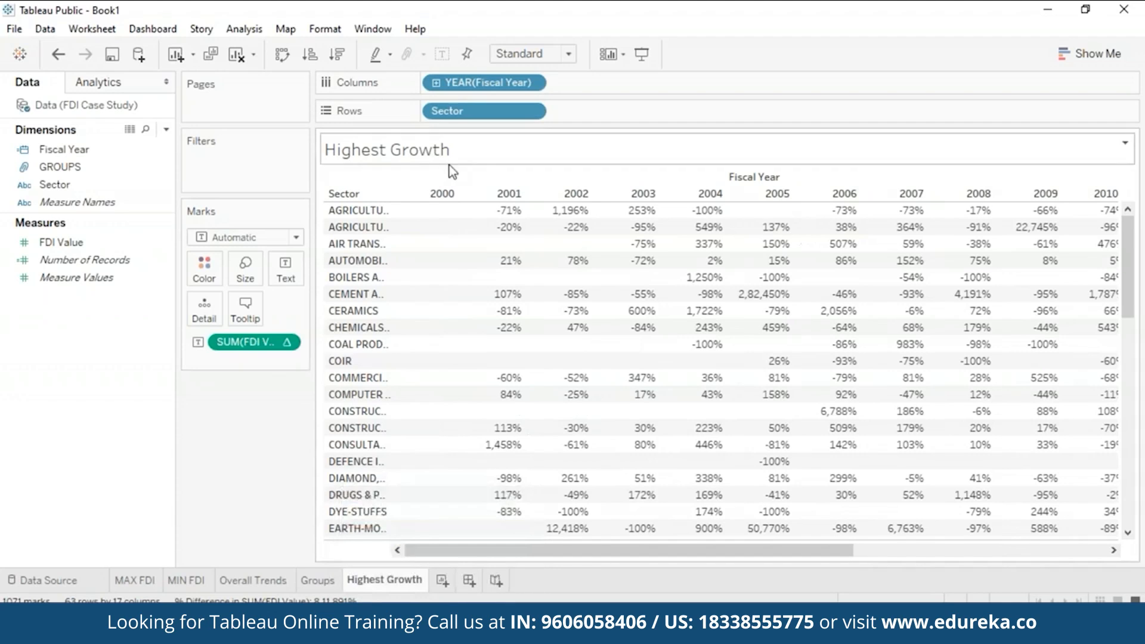
- Add a Fiscal Year filter to the Highest Growth worksheet by Years, with all years selected
{"action": "mouse_move", "coordinate": [591, 227]}
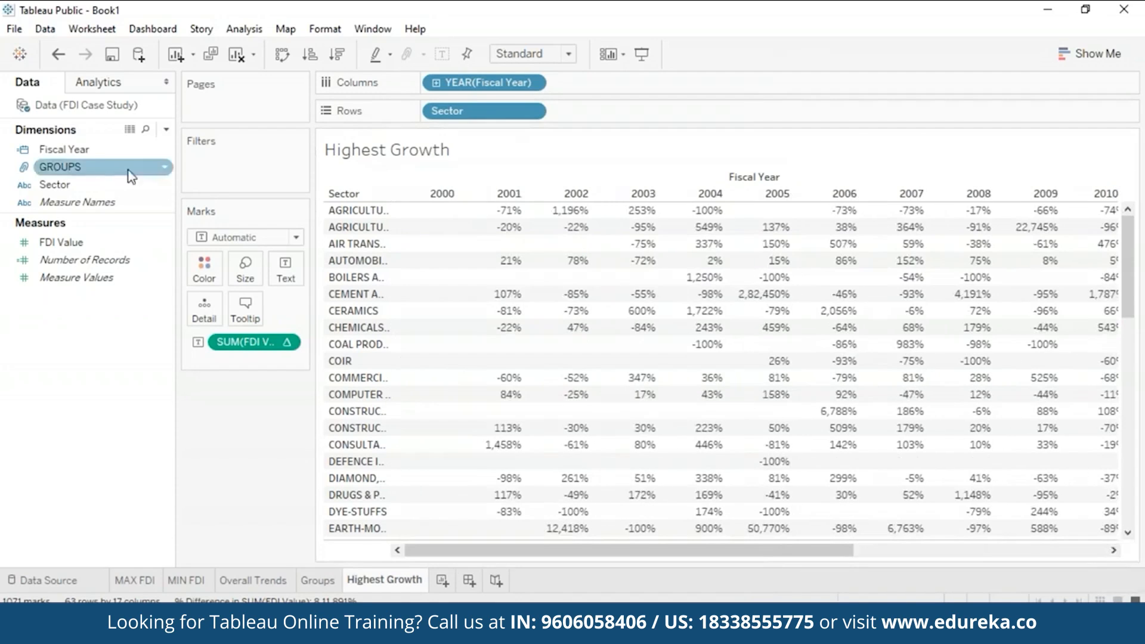
{"action": "left_click_drag", "start_coordinate": [103, 155], "coordinate": [250, 173]}
{"action": "left_click", "coordinate": [540, 210]}
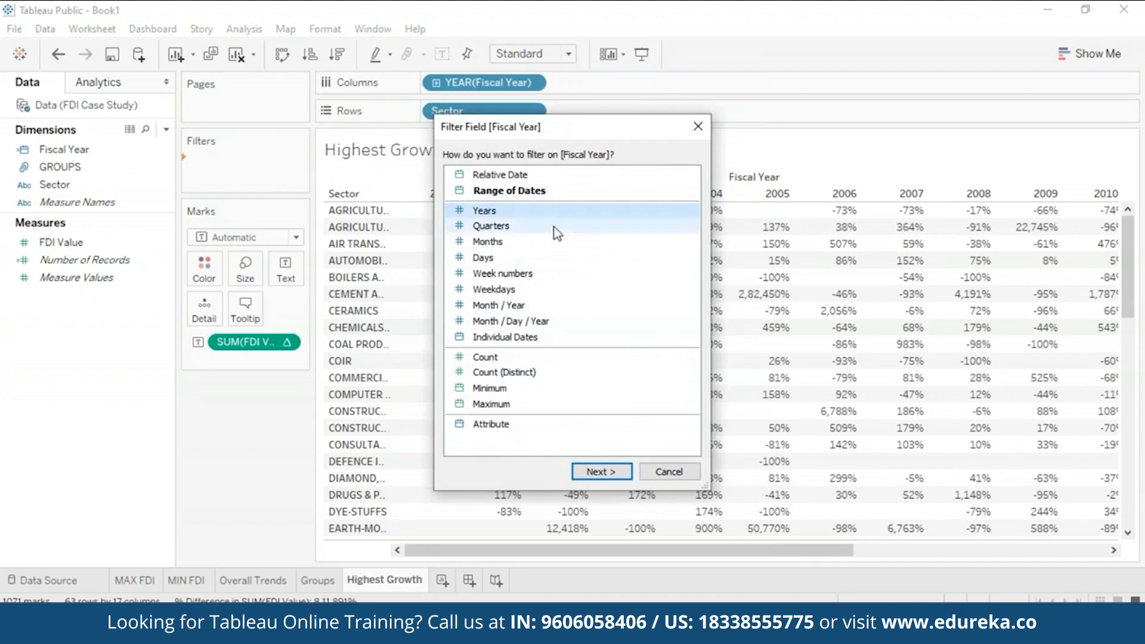
{"action": "left_click", "coordinate": [601, 471]}
{"action": "scroll", "coordinate": [720, 286], "scroll_direction": "down", "scroll_amount": 2}
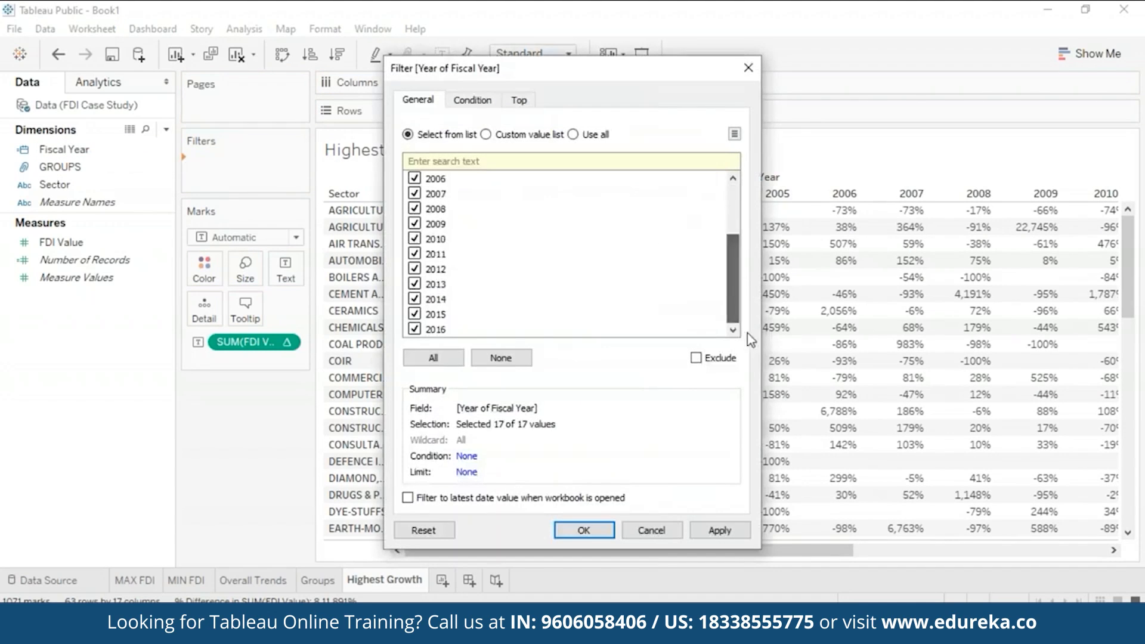
{"action": "left_click", "coordinate": [408, 497]}
{"action": "scroll", "coordinate": [732, 226], "scroll_direction": "up", "scroll_amount": 2}
{"action": "left_click", "coordinate": [434, 358]}
- Limit the year filter to the top 5 by the minimum of Fiscal Year and apply it
{"action": "left_click", "coordinate": [519, 99]}
{"action": "left_click", "coordinate": [408, 142]}
{"action": "left_click", "coordinate": [537, 186]}
{"action": "left_click", "coordinate": [448, 232]}
{"action": "left_click", "coordinate": [685, 185]}
{"action": "left_click", "coordinate": [668, 220]}
{"action": "double_click", "coordinate": [528, 163]}
{"action": "type", "text": "5"}
{"action": "left_click", "coordinate": [720, 531]}
{"action": "left_click_drag", "start_coordinate": [454, 68], "coordinate": [805, 32]}
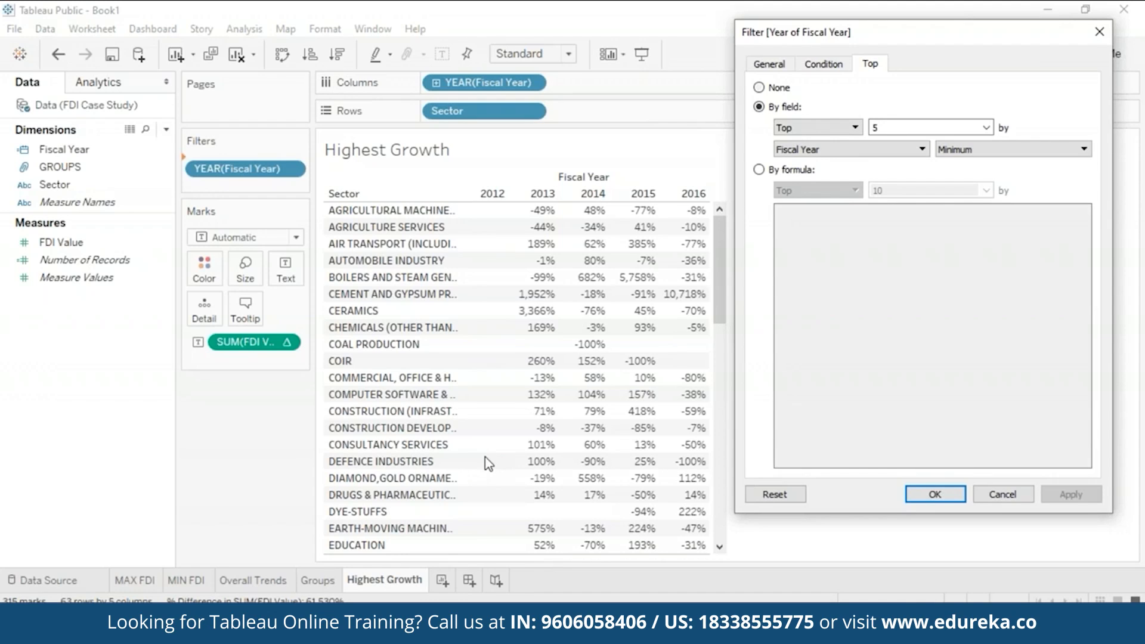
- Set the year filter's top limit to 6 and apply it to the table
{"action": "left_click_drag", "start_coordinate": [881, 26], "coordinate": [647, 33]}
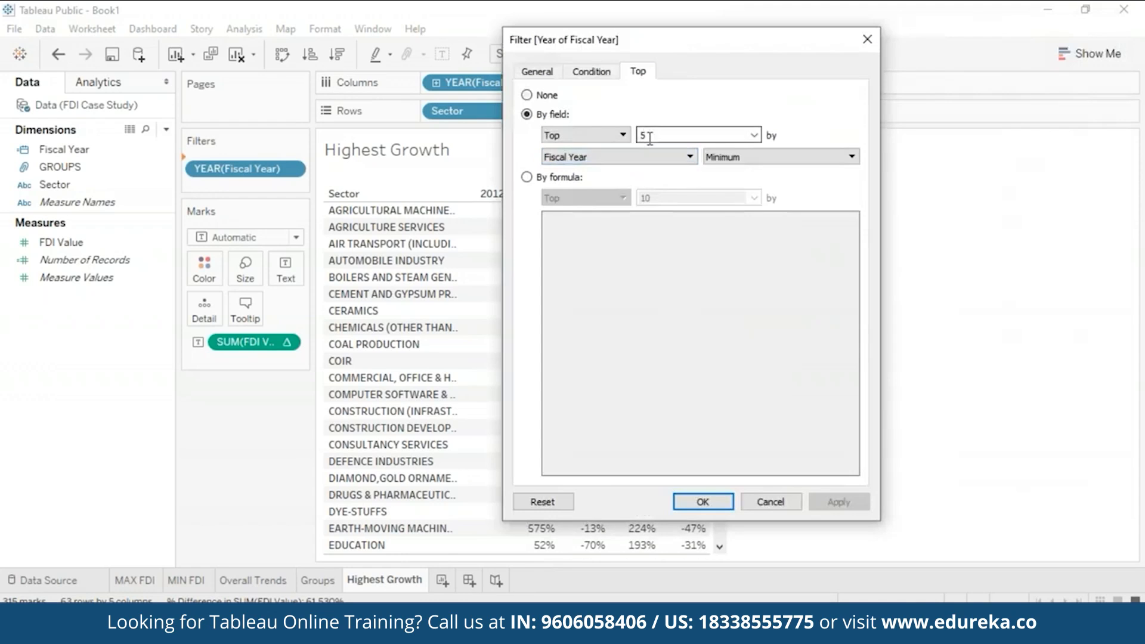
{"action": "key", "text": "BackSpace"}
{"action": "type", "text": "6"}
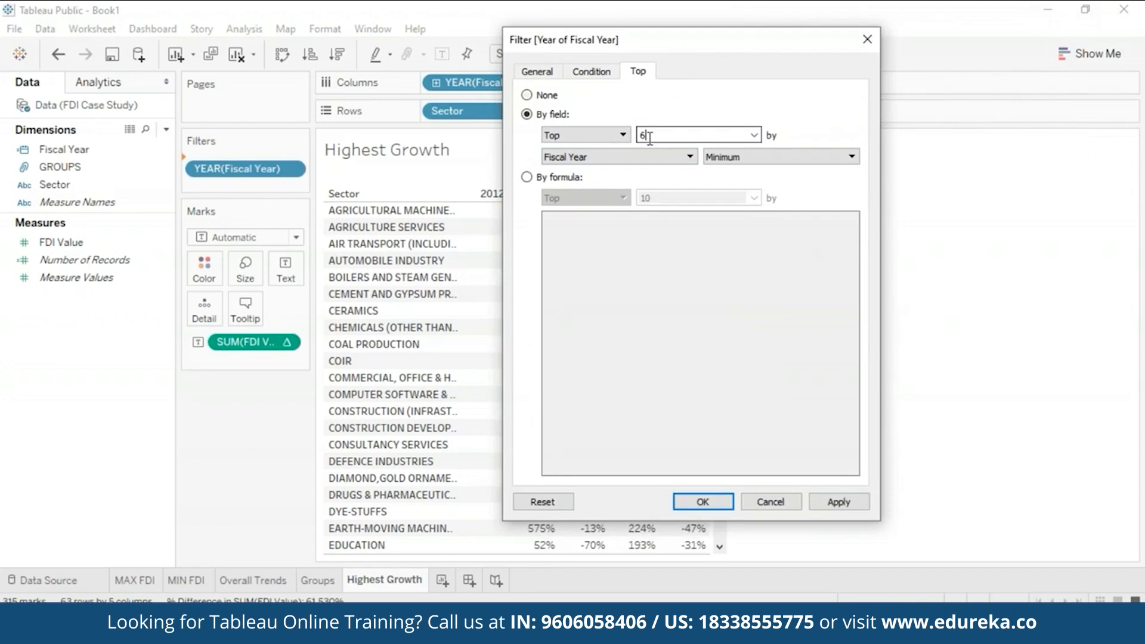
{"action": "left_click", "coordinate": [837, 502]}
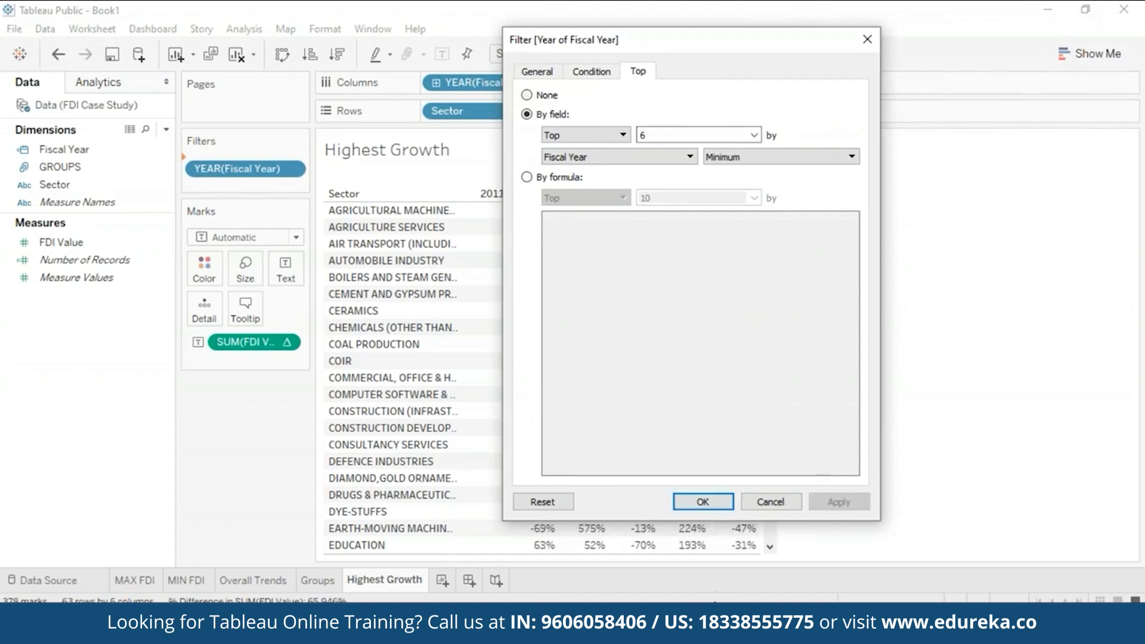
{"action": "left_click", "coordinate": [702, 502]}
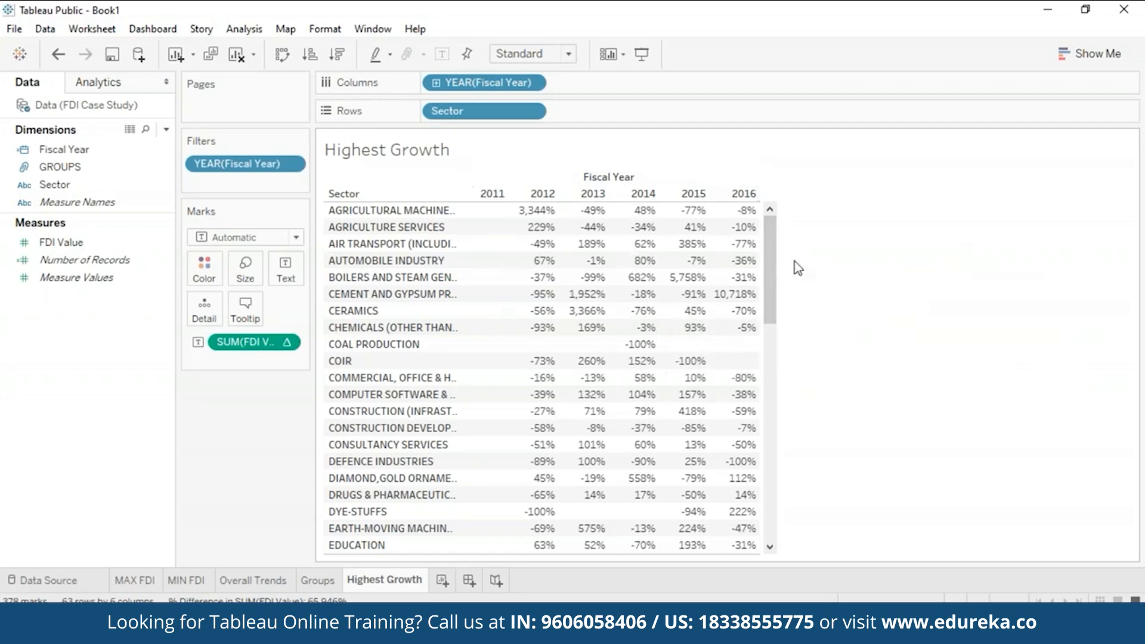
- Sort the sectors in descending order by their 2016 percent difference
{"action": "left_click", "coordinate": [746, 194]}
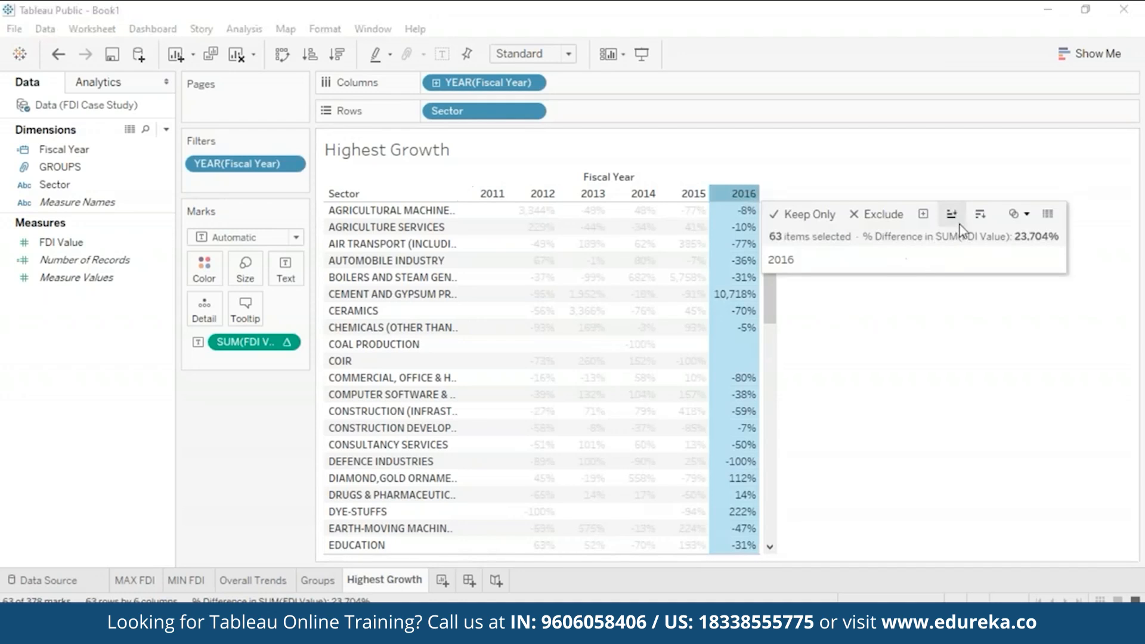
{"action": "left_click", "coordinate": [980, 221]}
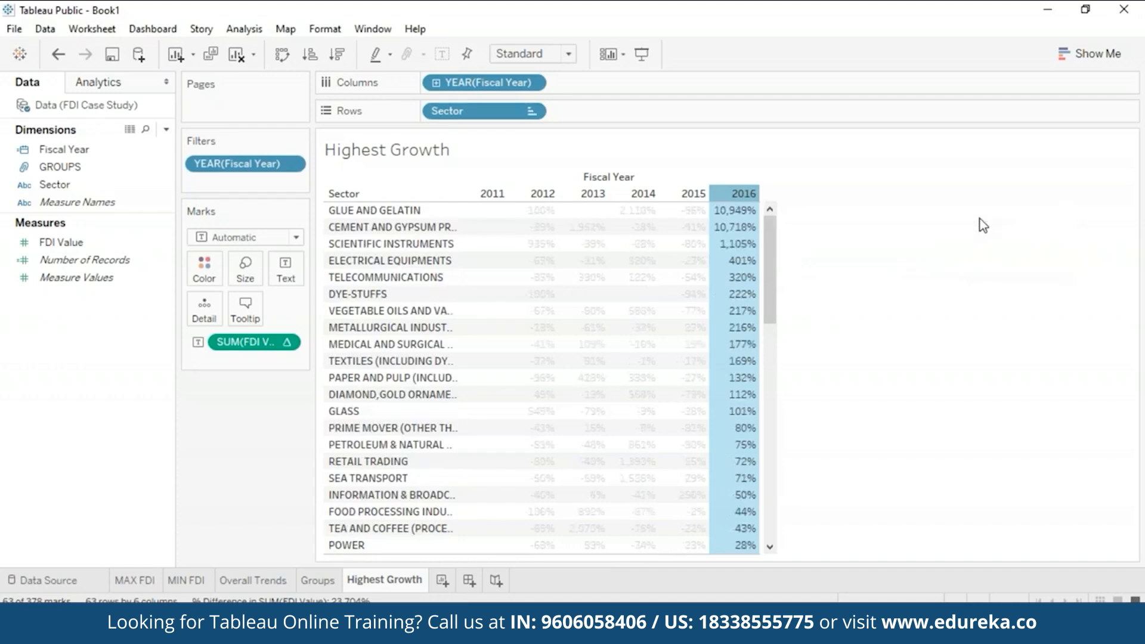
{"action": "left_click", "coordinate": [863, 206]}
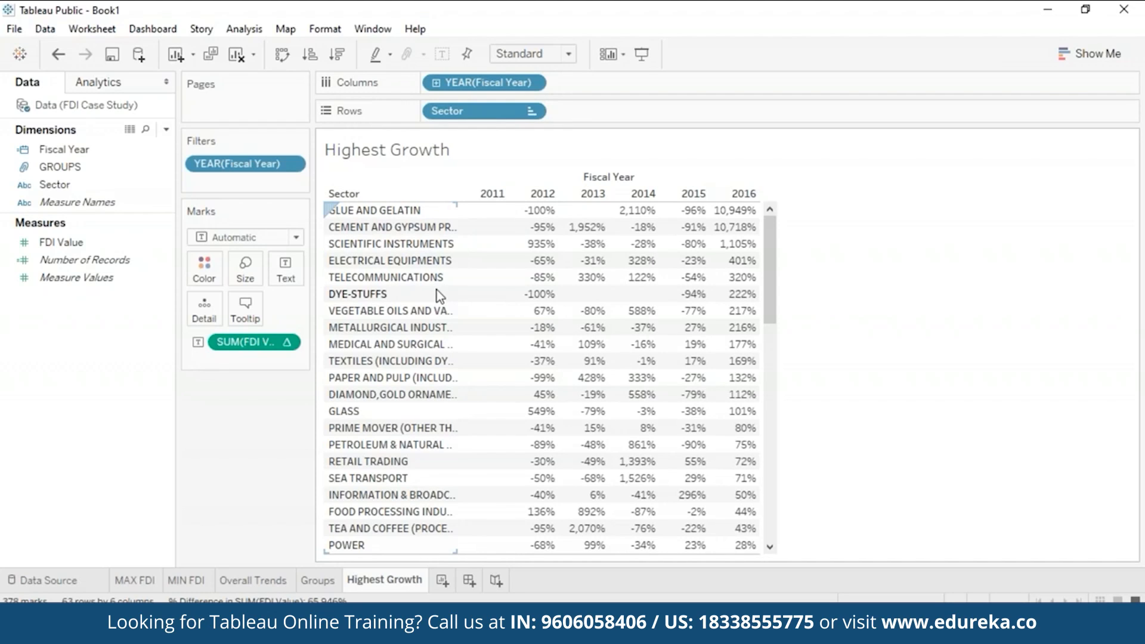
- Filter Sector to the top 5 by sum of FDI Value and re-sort the sector rows in descending order
{"action": "left_click", "coordinate": [531, 112]}
{"action": "left_click", "coordinate": [556, 124]}
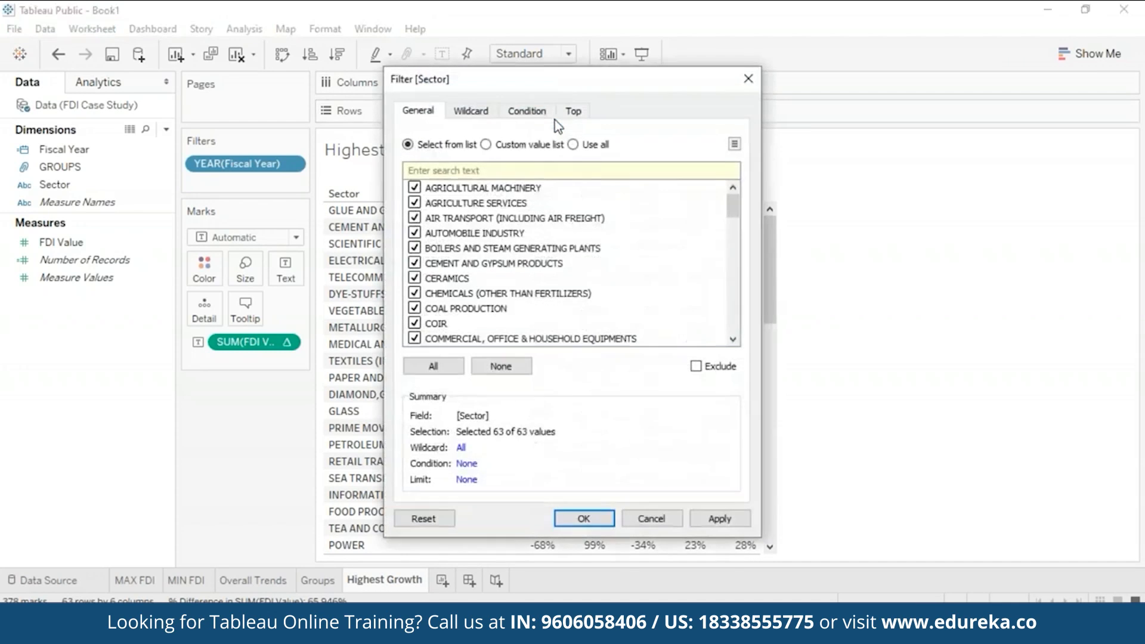
{"action": "left_click", "coordinate": [571, 111]}
{"action": "left_click", "coordinate": [429, 153]}
{"action": "double_click", "coordinate": [549, 174]}
{"action": "key", "text": "BackSpace"}
{"action": "type", "text": "5"}
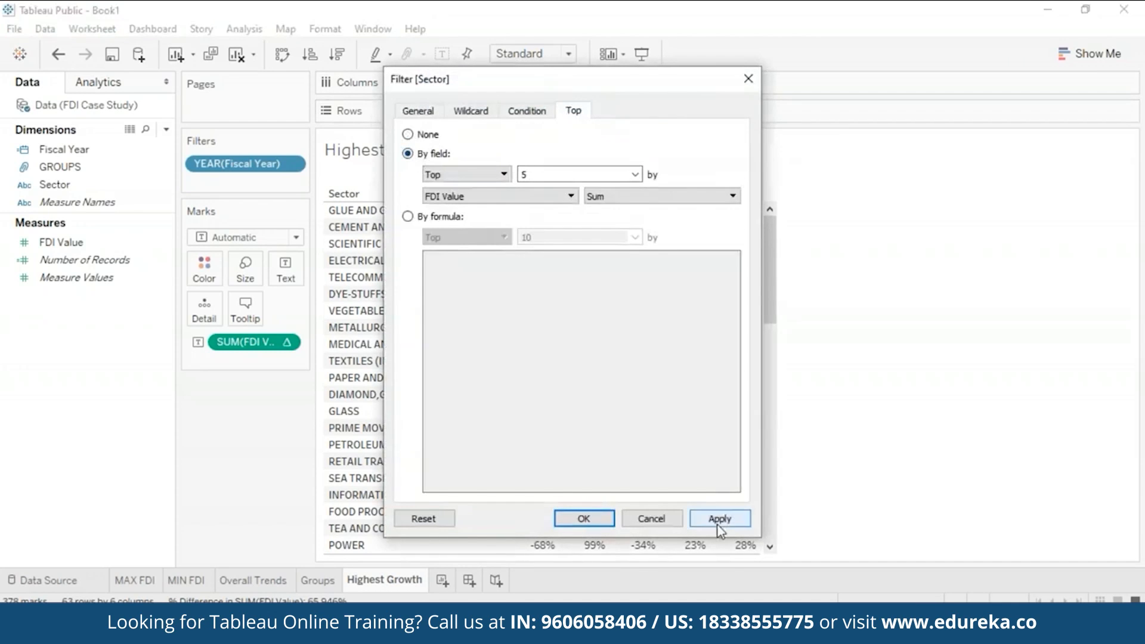
{"action": "left_click", "coordinate": [719, 519]}
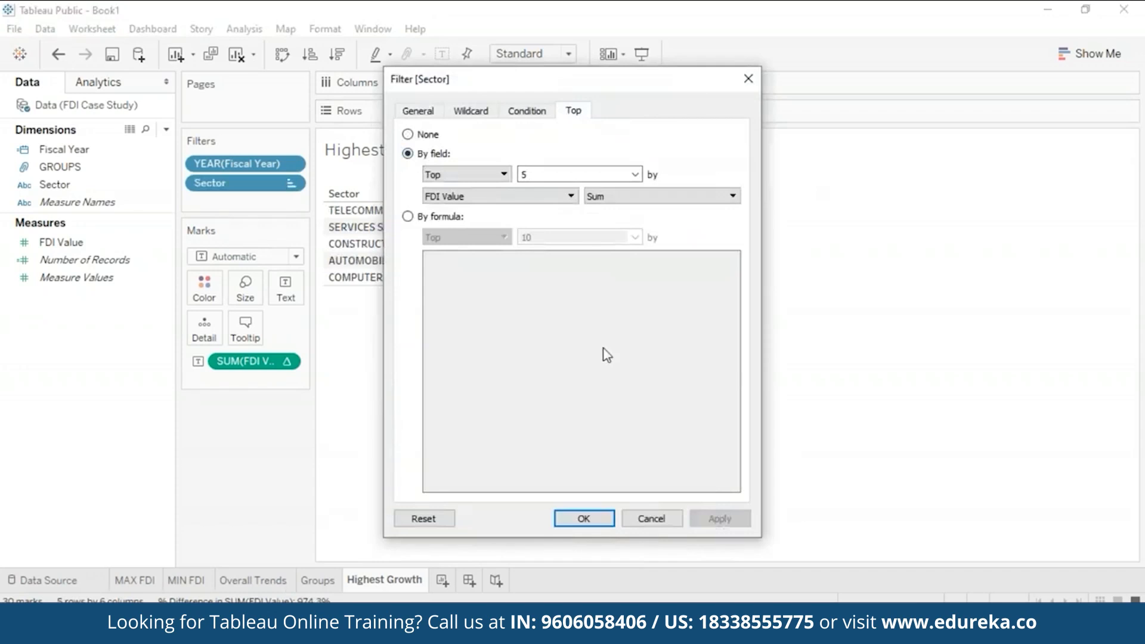
{"action": "left_click", "coordinate": [584, 518]}
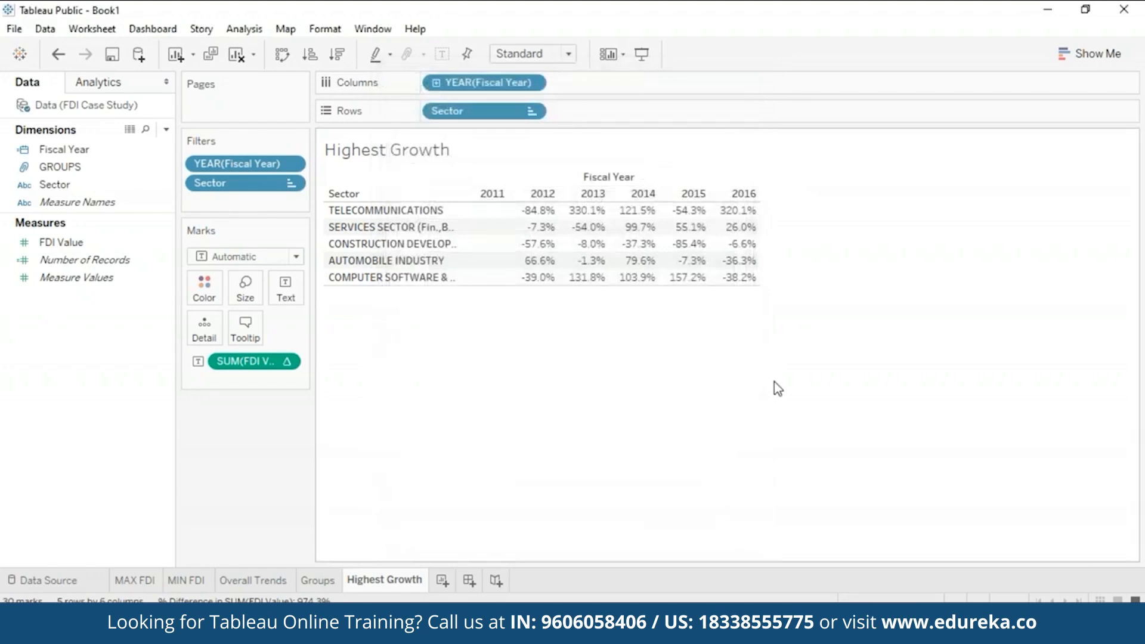
{"action": "right_click", "coordinate": [448, 110]}
{"action": "left_click", "coordinate": [477, 197]}
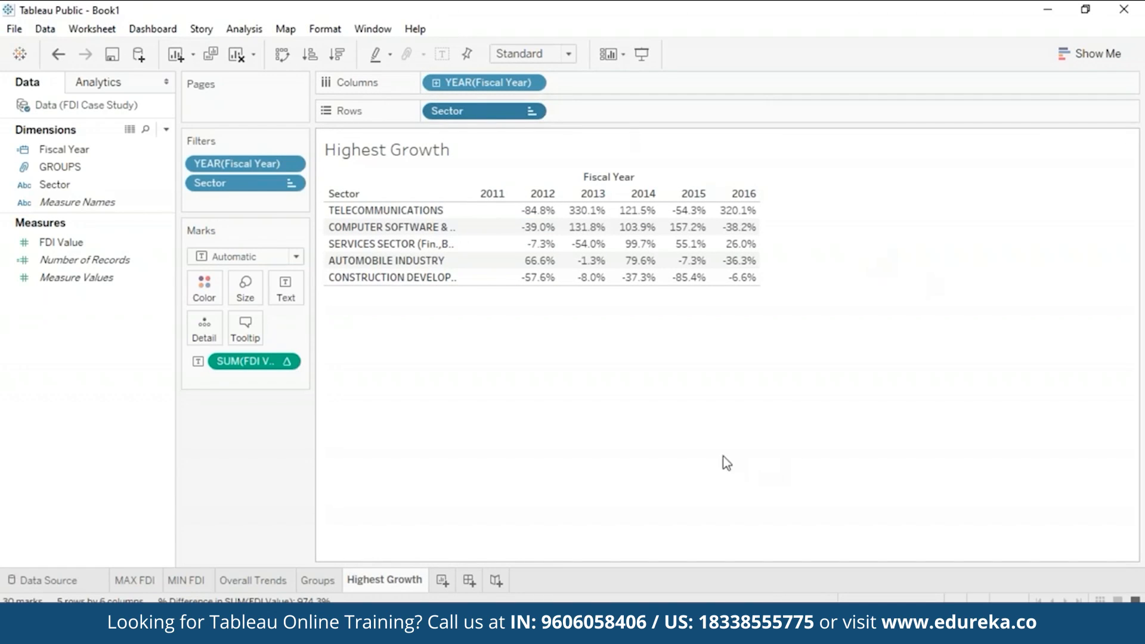
- Duplicate the Highest Growth worksheet and rename the copy as Highest Decline
{"action": "right_click", "coordinate": [396, 587]}
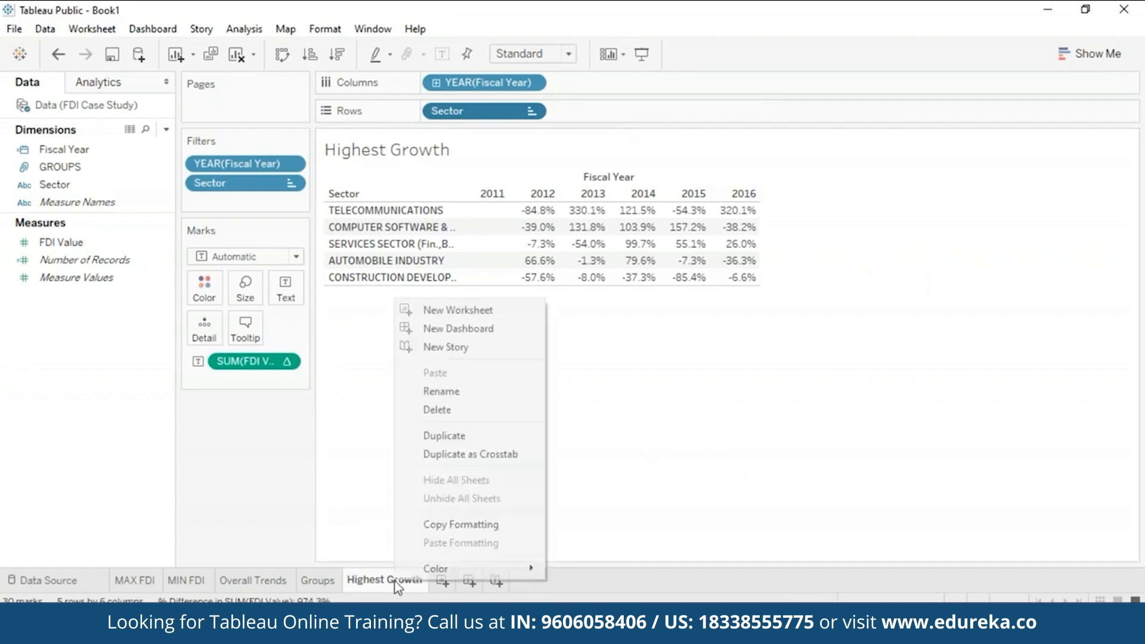
{"action": "left_click", "coordinate": [489, 446]}
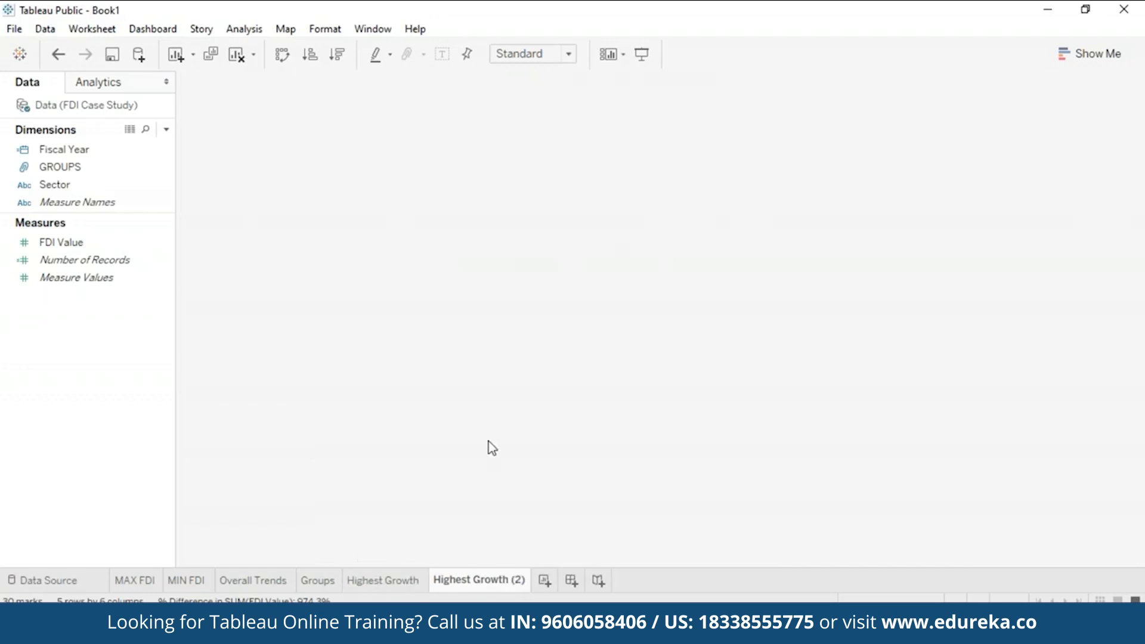
{"action": "right_click", "coordinate": [486, 582]}
{"action": "left_click", "coordinate": [559, 391]}
{"action": "left_click_drag", "start_coordinate": [473, 579], "coordinate": [529, 580]}
{"action": "type", "text": "Decline"}
{"action": "key", "text": "Return"}
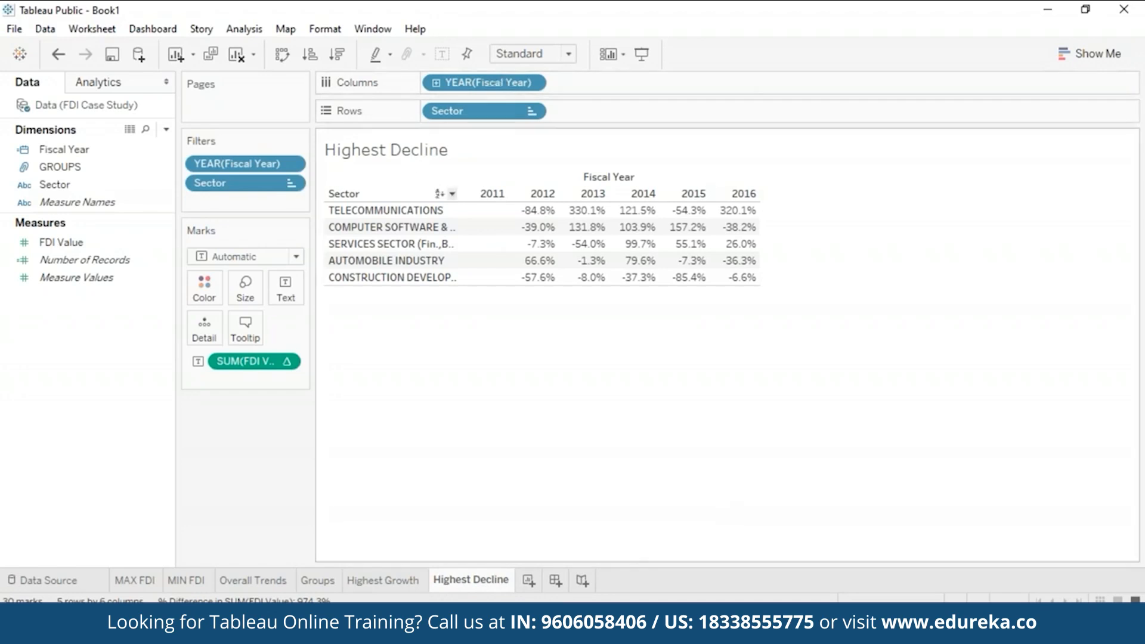
- Change the Sector filter on the Highest Decline worksheet to the bottom 5 by sum of FDI Value
{"action": "left_click", "coordinate": [291, 183]}
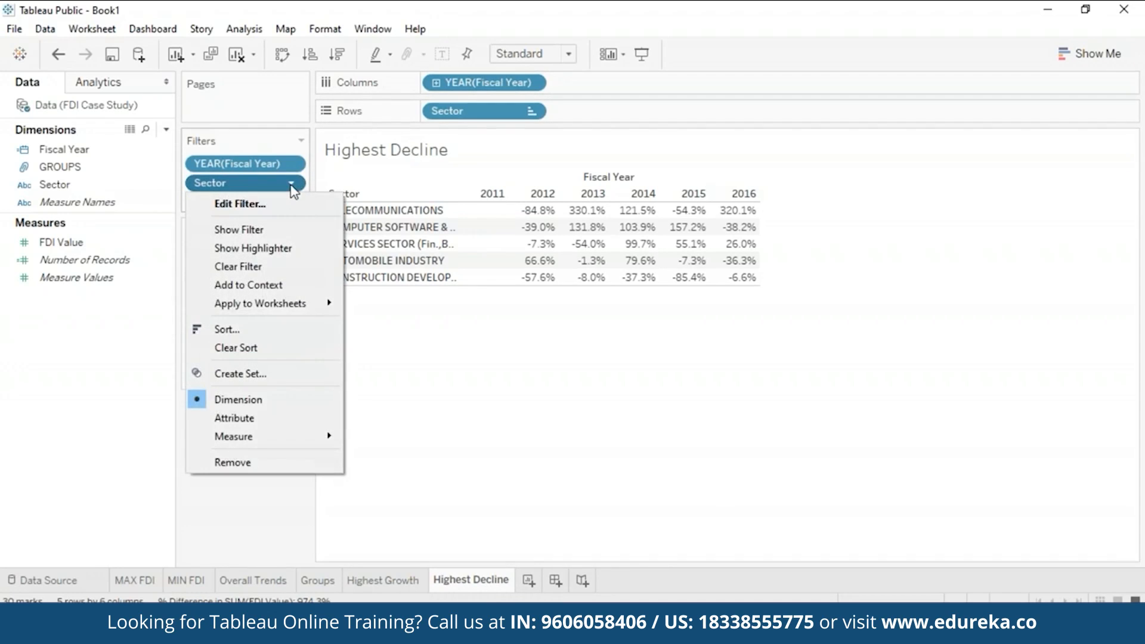
{"action": "left_click", "coordinate": [294, 206]}
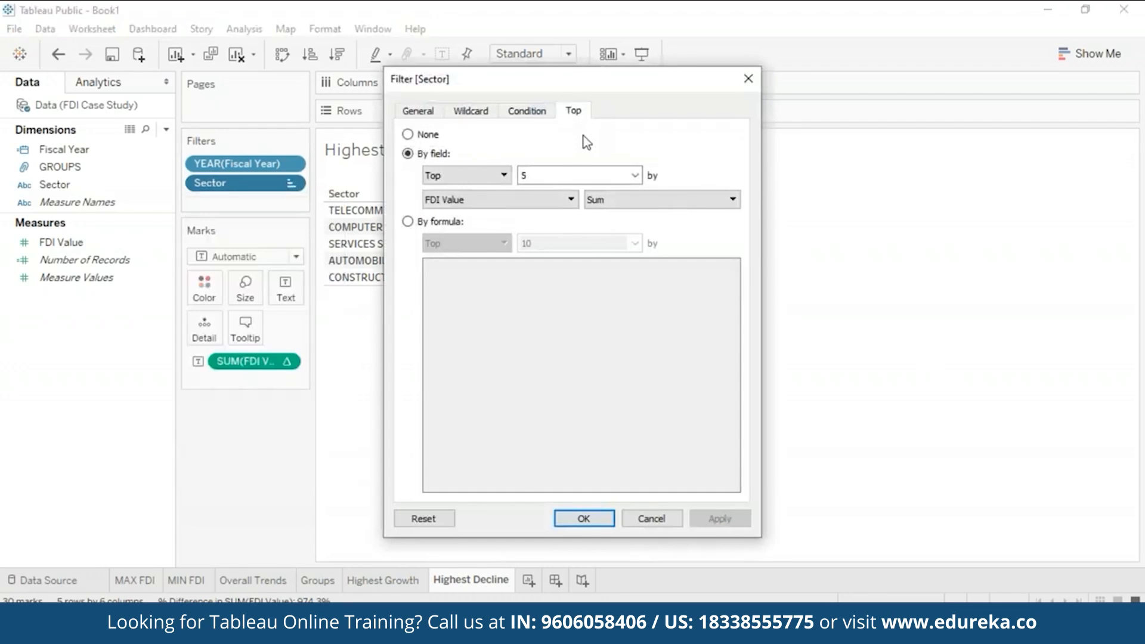
{"action": "left_click", "coordinate": [498, 174]}
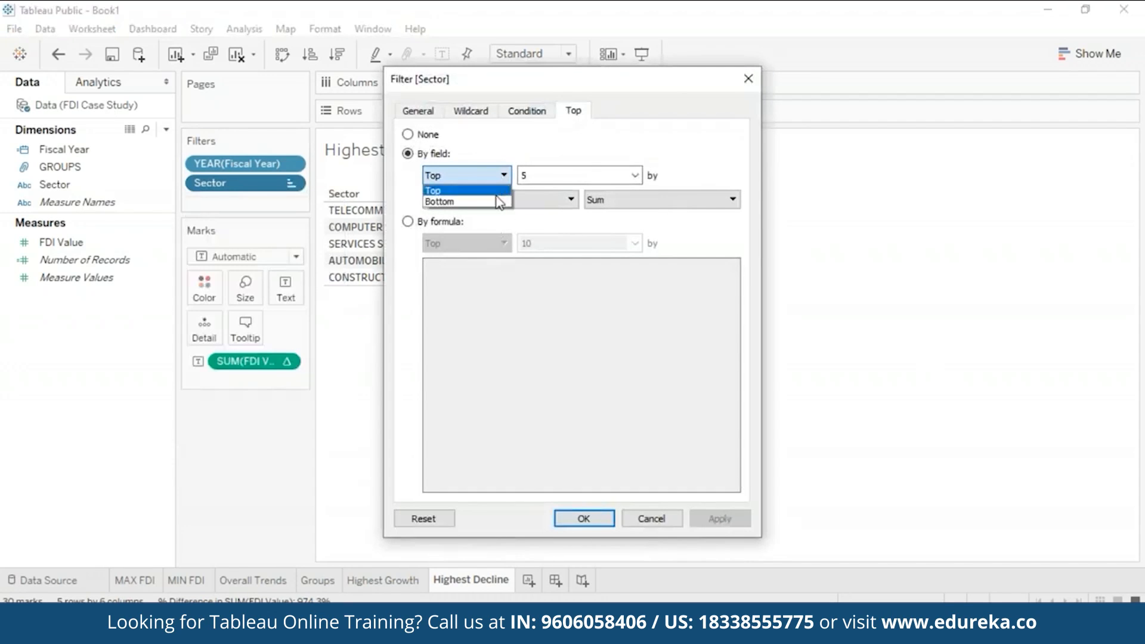
{"action": "left_click", "coordinate": [499, 202]}
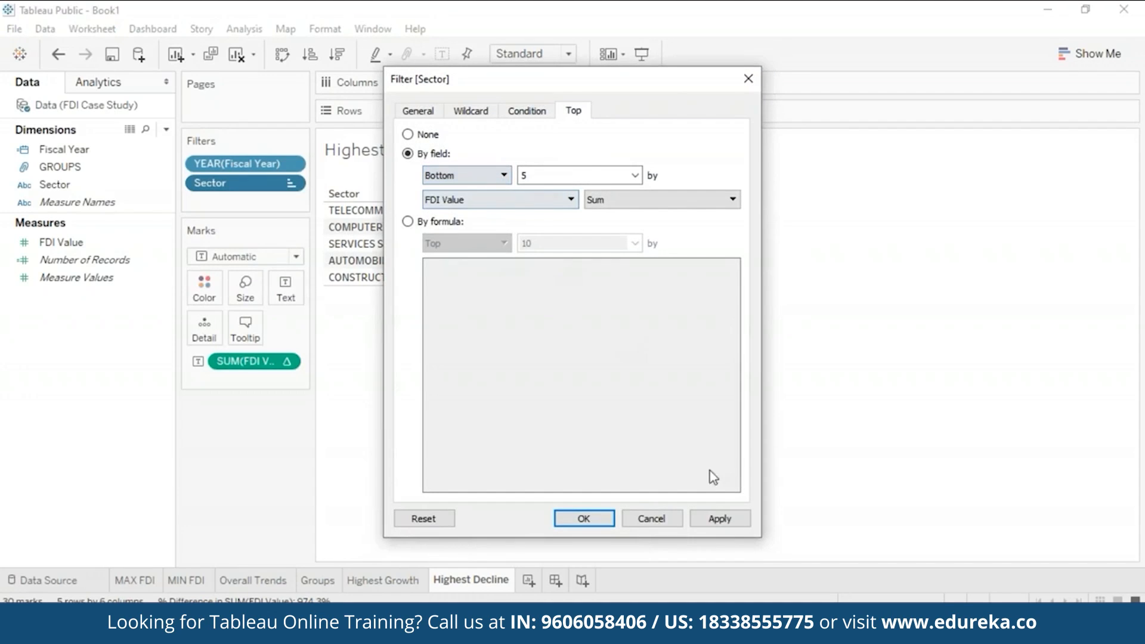
{"action": "left_click", "coordinate": [713, 523]}
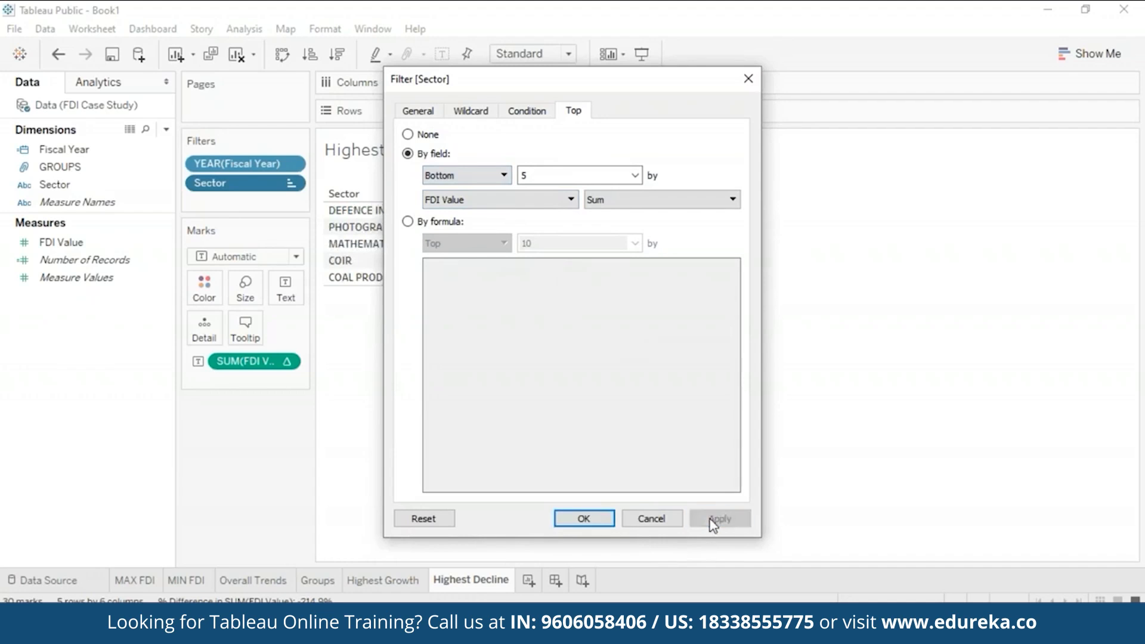
{"action": "left_click", "coordinate": [589, 519]}
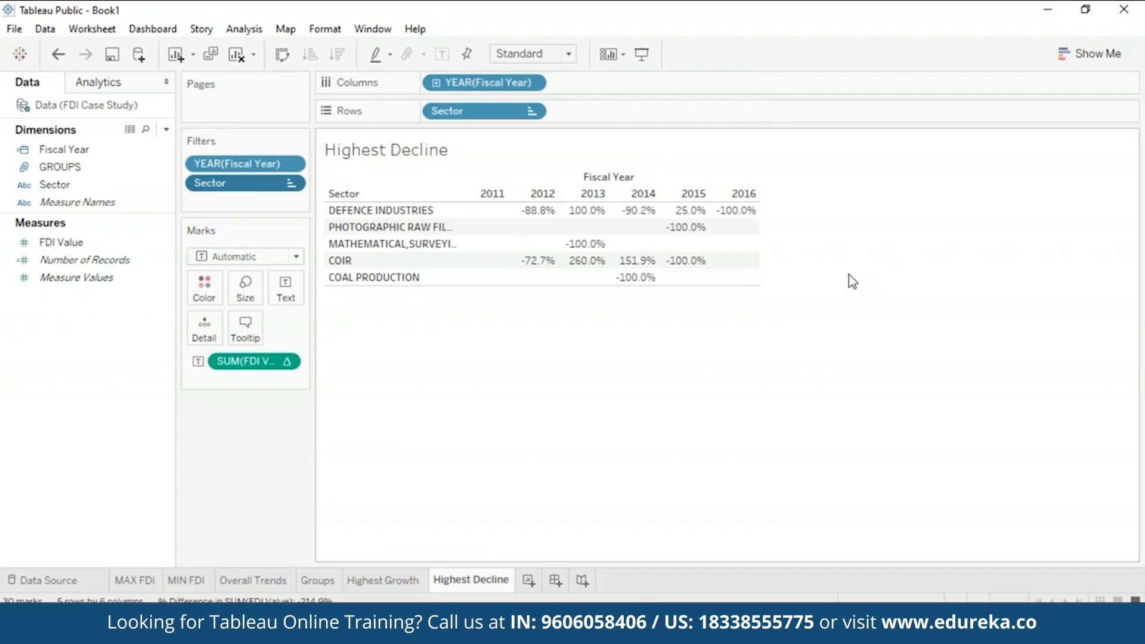
- Compare the sector percentages on the Highest Growth and Highest Decline worksheets
{"action": "mouse_move", "coordinate": [470, 227]}
{"action": "left_click", "coordinate": [388, 579]}
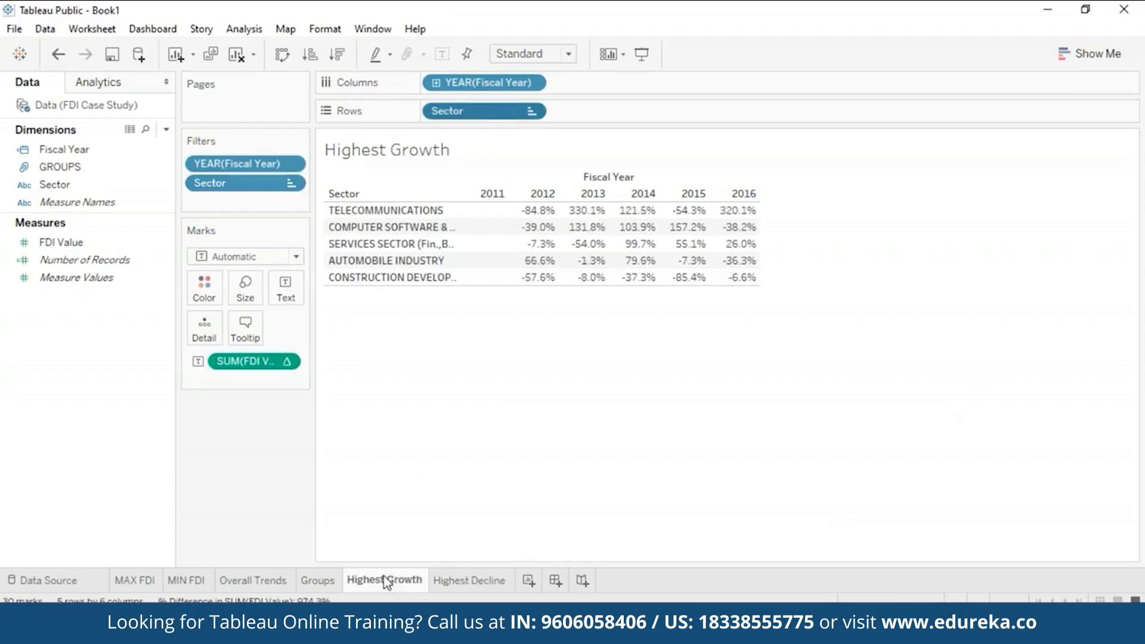
{"action": "left_click", "coordinate": [468, 589]}
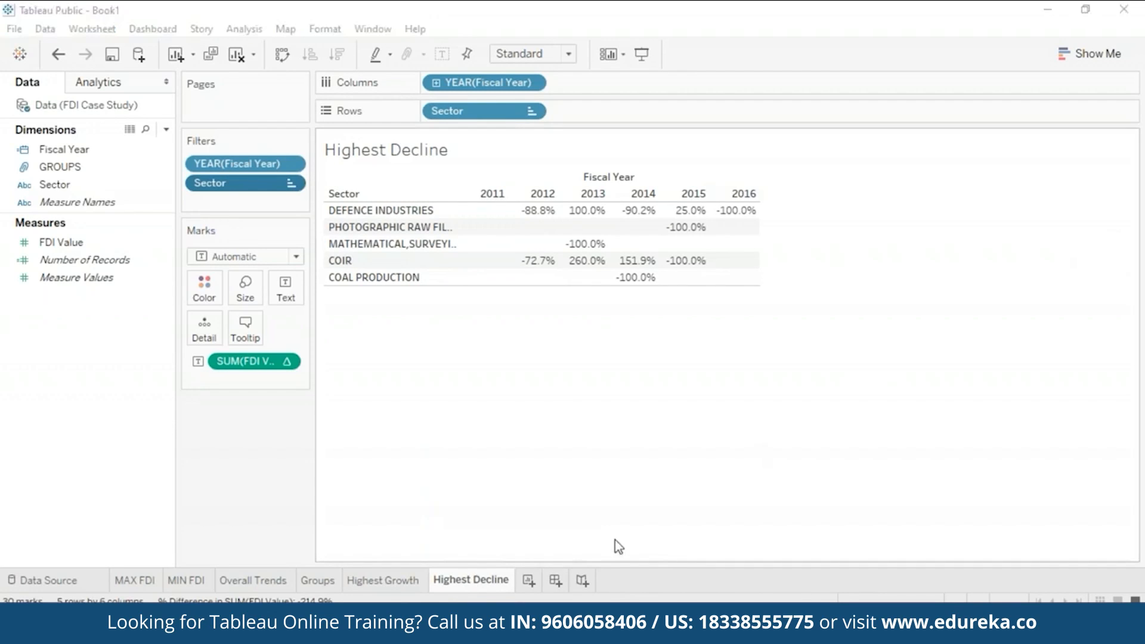
- Add two new blank worksheets after the Highest Decline worksheet
{"action": "left_click", "coordinate": [528, 583]}
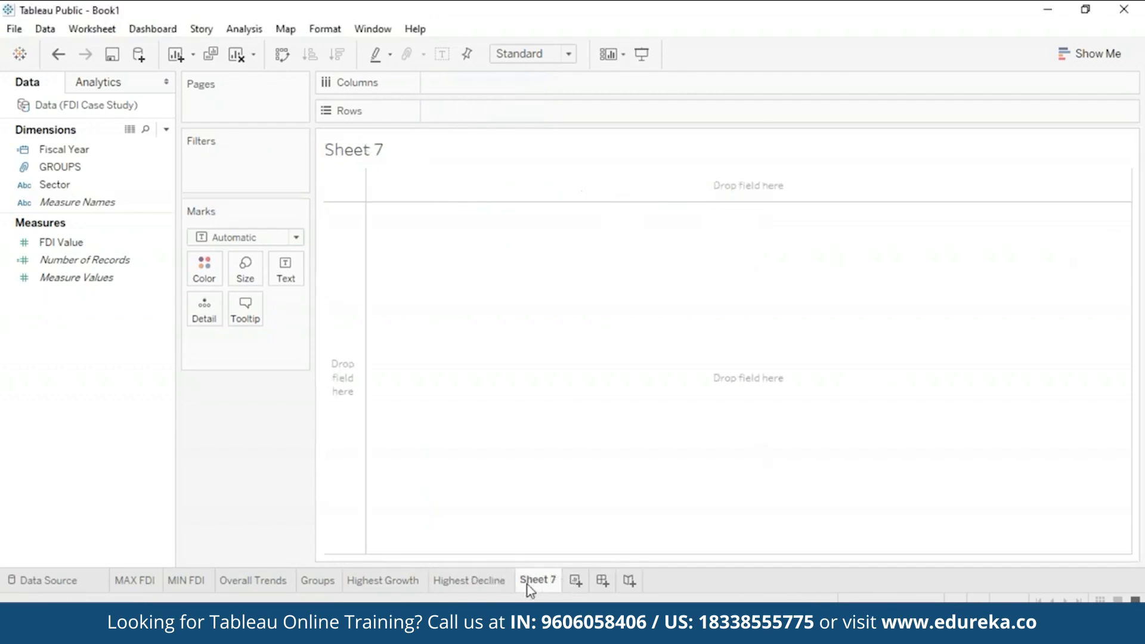
{"action": "right_click", "coordinate": [529, 583]}
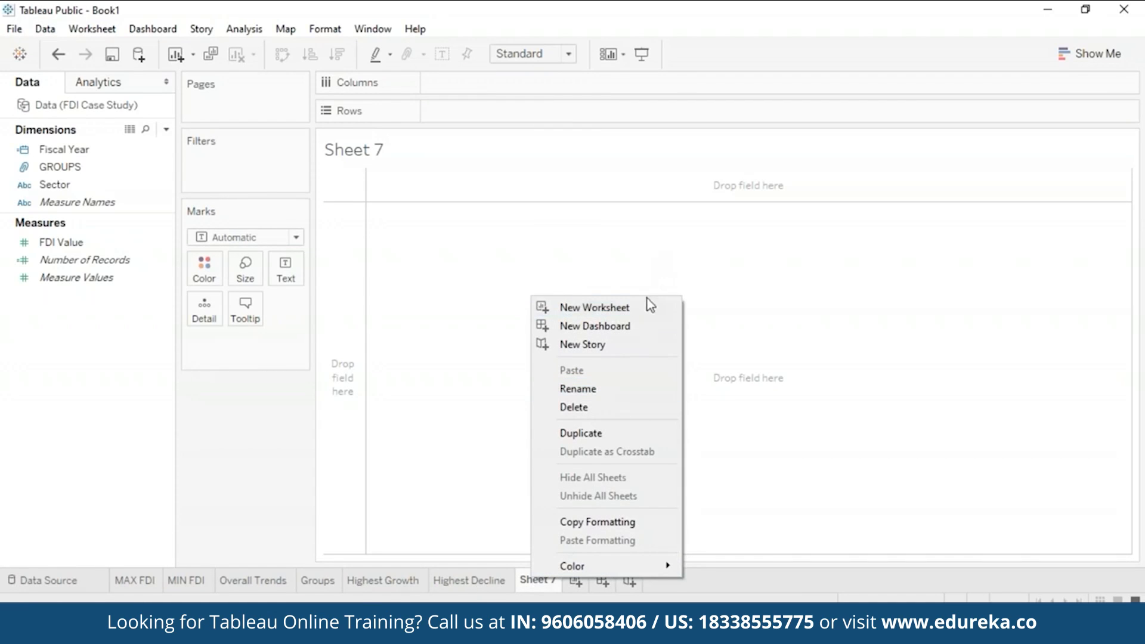
{"action": "left_click", "coordinate": [651, 306]}
- Rename the Sheet 7 worksheet as Variation
{"action": "right_click", "coordinate": [540, 582]}
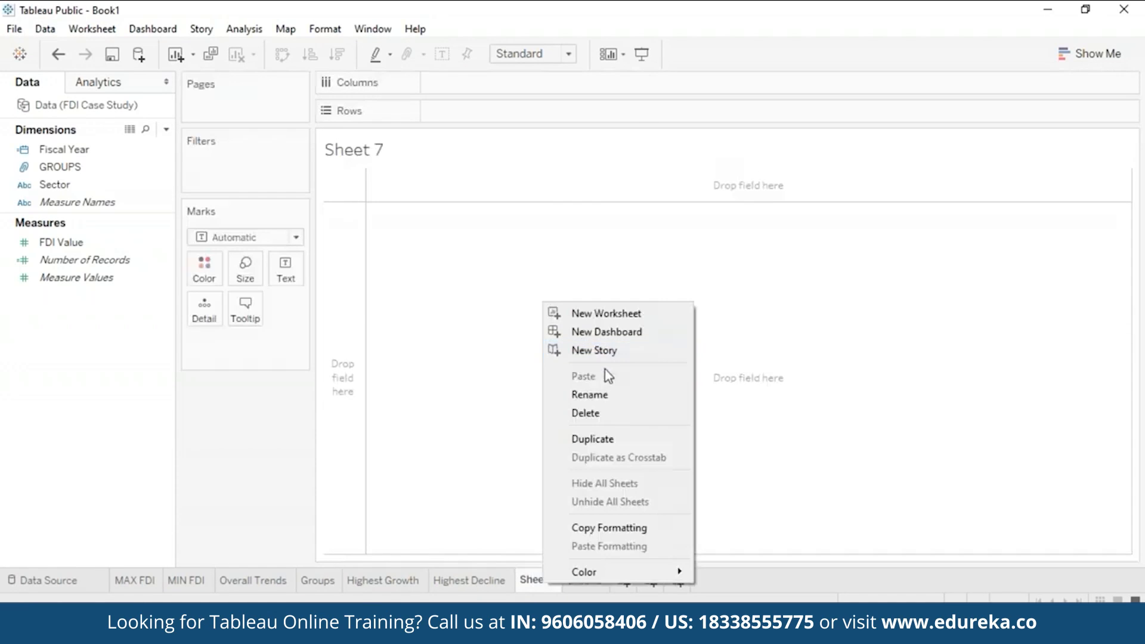
{"action": "left_click", "coordinate": [606, 393]}
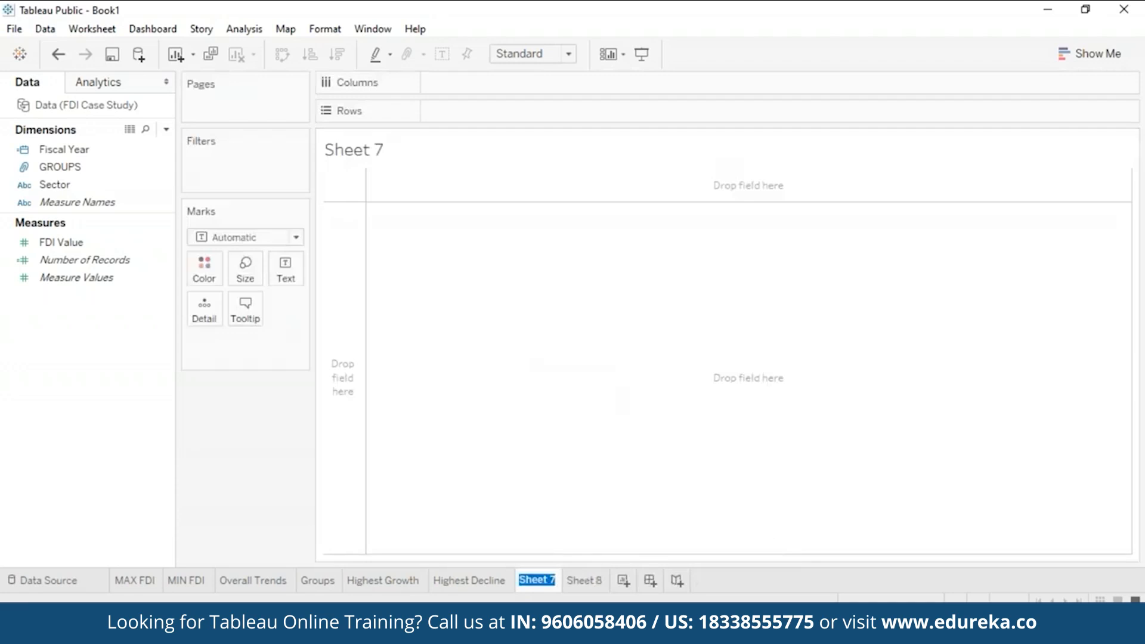
{"action": "type", "text": "Mo"}
{"action": "key", "text": "BackSpace"}
{"action": "key", "text": "BackSpace"}
{"action": "type", "text": "Variation"}
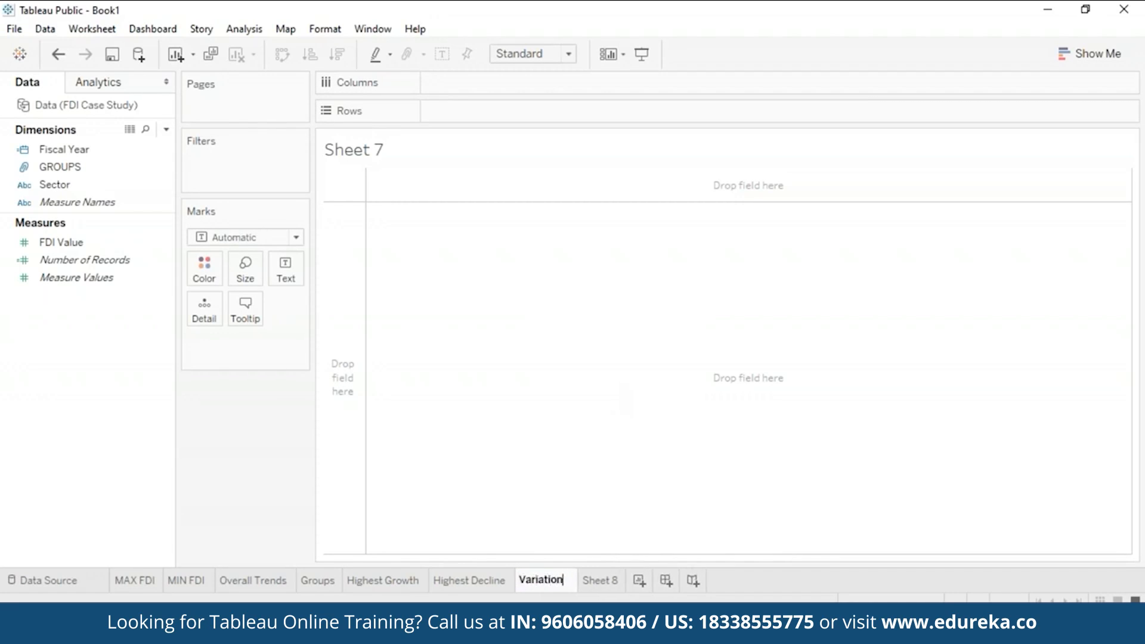
{"action": "key", "text": "Return"}
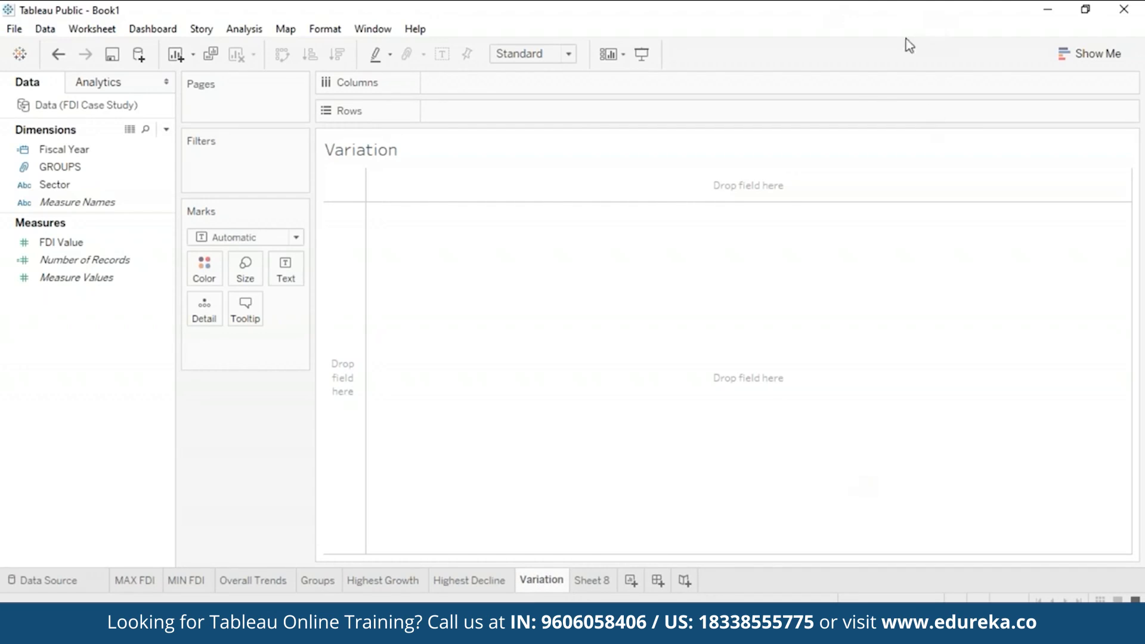
- Display the available Show Me chart types for the empty Variation worksheet
{"action": "key", "text": "alt+Tab"}
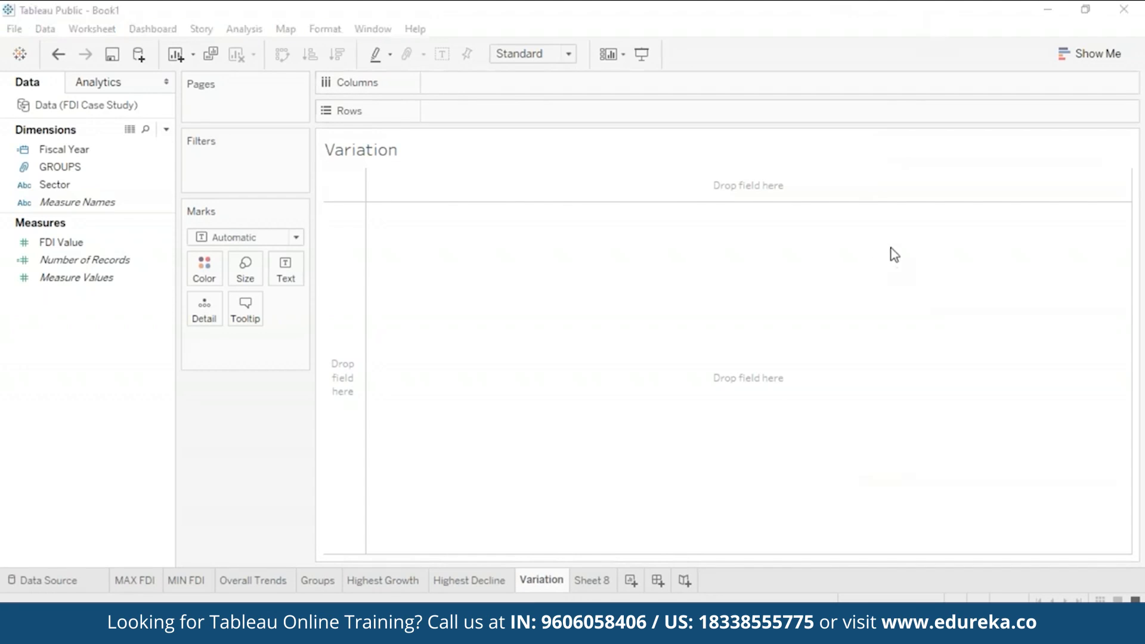
{"action": "left_click", "coordinate": [1079, 54]}
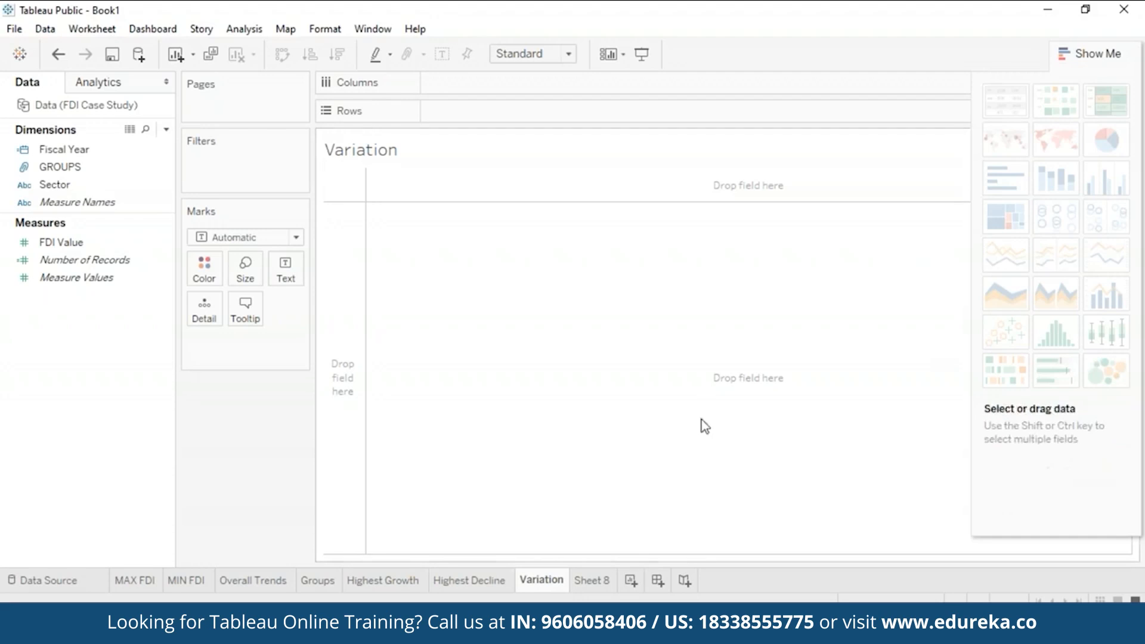
- Plot FDI Value by Sector as a box-and-whisker plot on the Variation worksheet and disaggregate the measures
{"action": "left_click", "coordinate": [124, 188]}
{"action": "left_click_drag", "start_coordinate": [124, 189], "coordinate": [511, 87]}
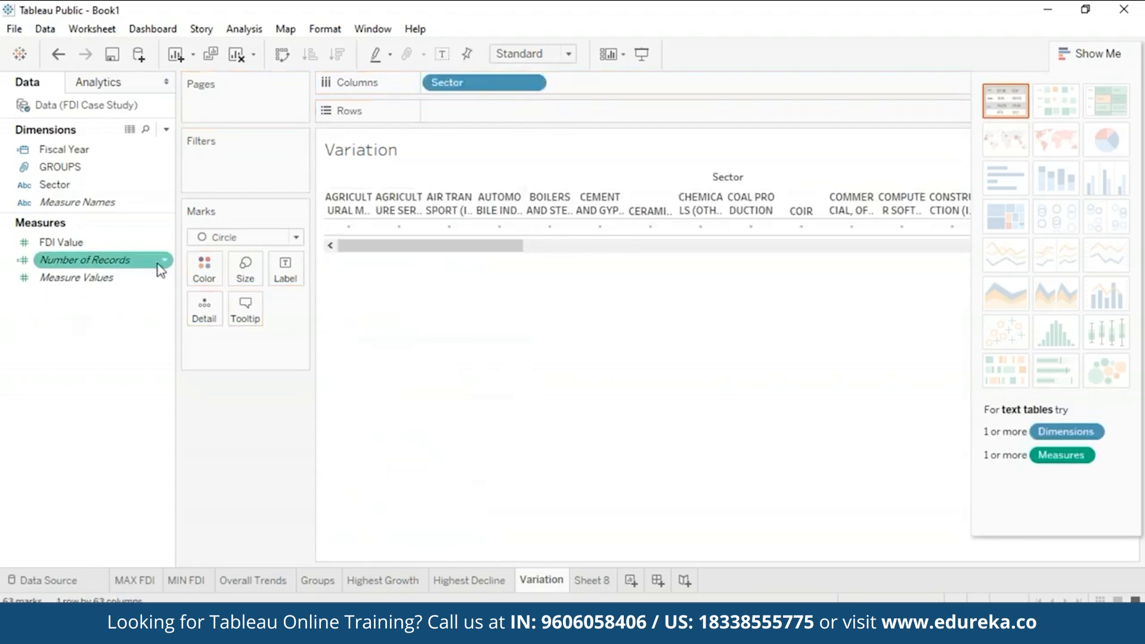
{"action": "left_click_drag", "start_coordinate": [95, 244], "coordinate": [475, 119]}
{"action": "left_click_drag", "start_coordinate": [82, 241], "coordinate": [477, 112]}
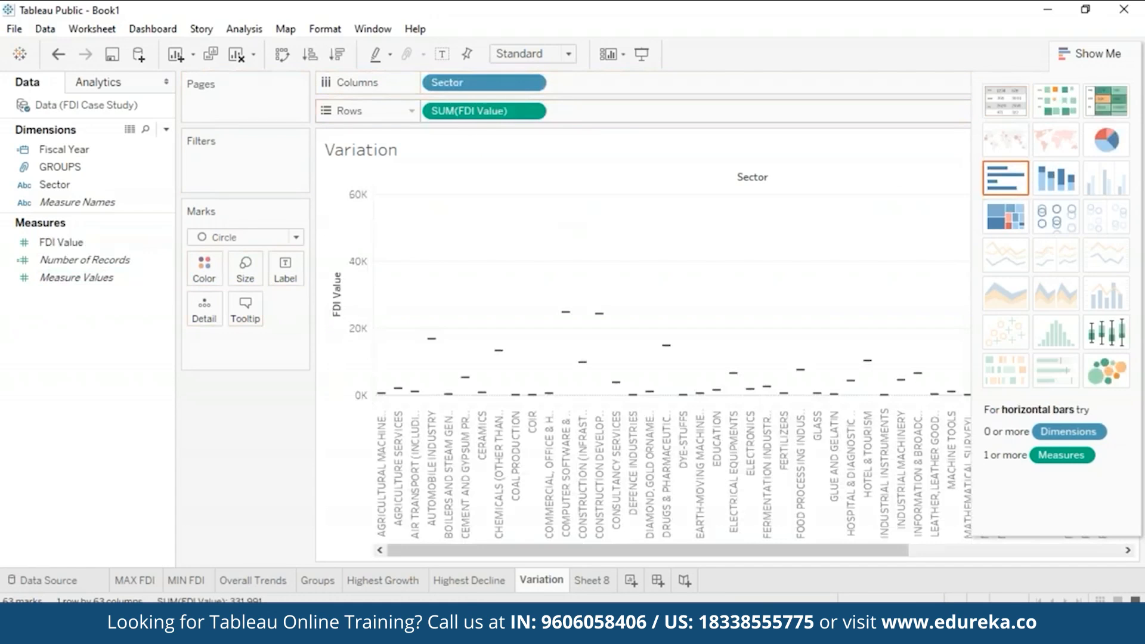
{"action": "left_click", "coordinate": [1106, 337]}
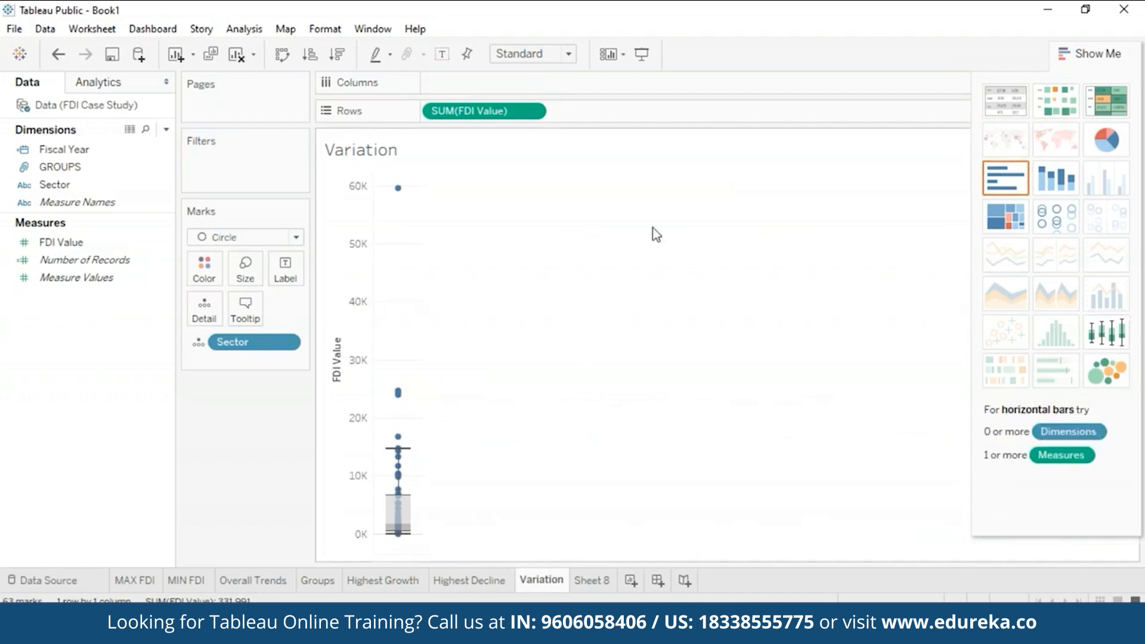
{"action": "left_click", "coordinate": [245, 33]}
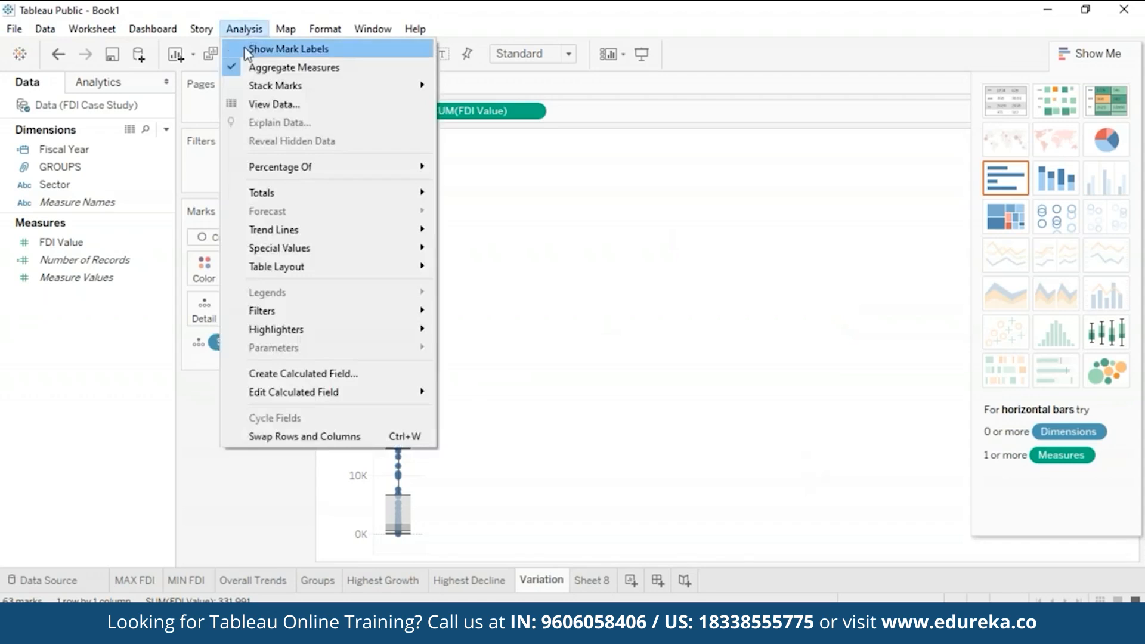
{"action": "left_click", "coordinate": [237, 67]}
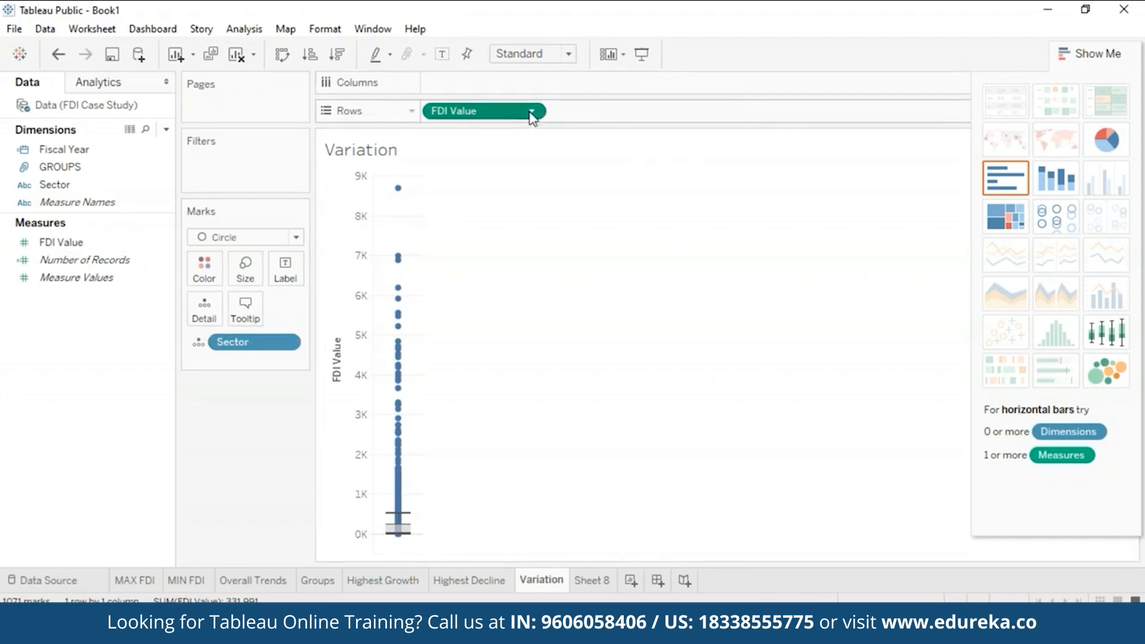
- Rearrange the box plots with Sector as columns and FDI Value as rows, sorted in descending order
{"action": "mouse_move", "coordinate": [511, 114]}
{"action": "left_mouse_down"}
{"action": "mouse_move", "coordinate": [501, 98]}
{"action": "mouse_move", "coordinate": [430, 83]}
{"action": "left_mouse_up"}
{"action": "left_click_drag", "start_coordinate": [238, 341], "coordinate": [472, 116]}
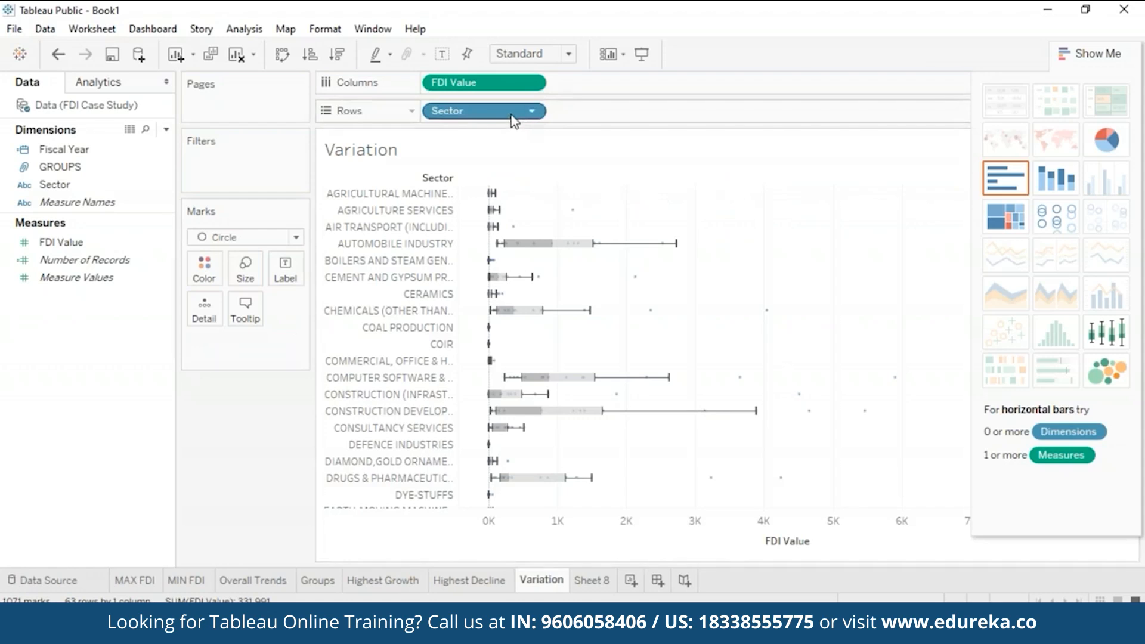
{"action": "key", "text": "ctrl+w"}
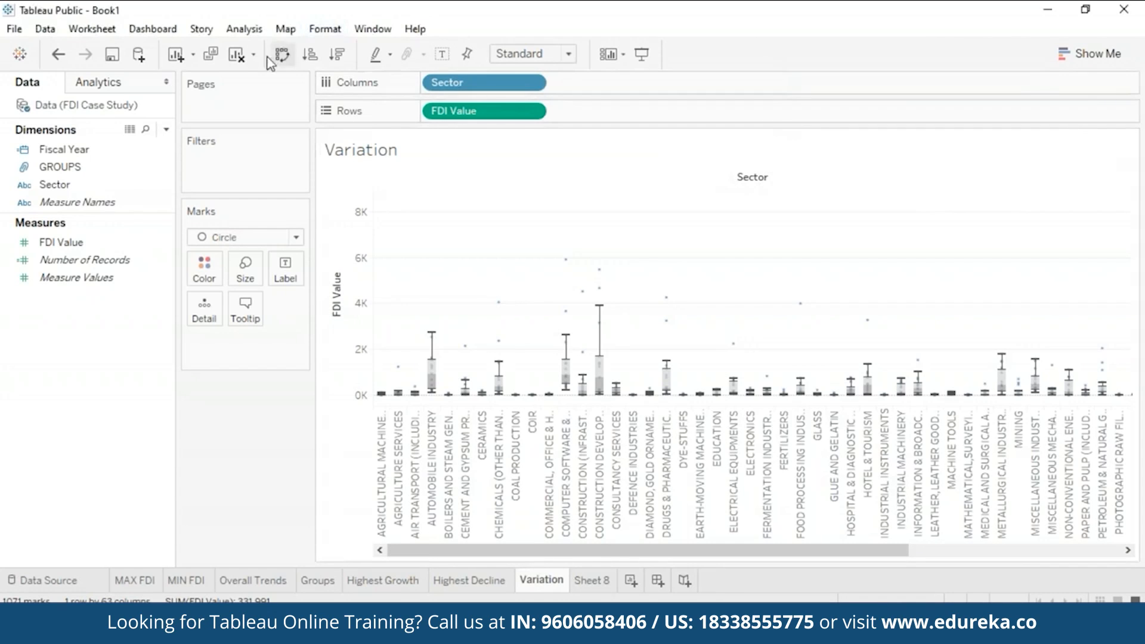
{"action": "left_click", "coordinate": [337, 54]}
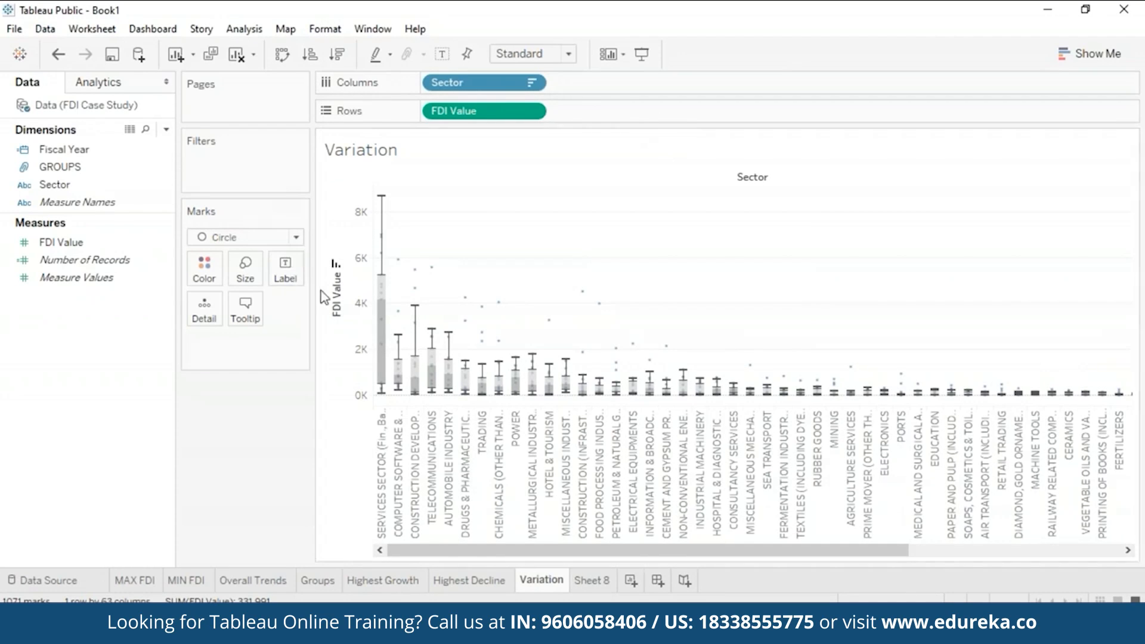
- Examine the box plots' whisker, hinge and median values, comparing the services and computer software sectors with the remaining sectors
{"action": "mouse_move", "coordinate": [385, 284]}
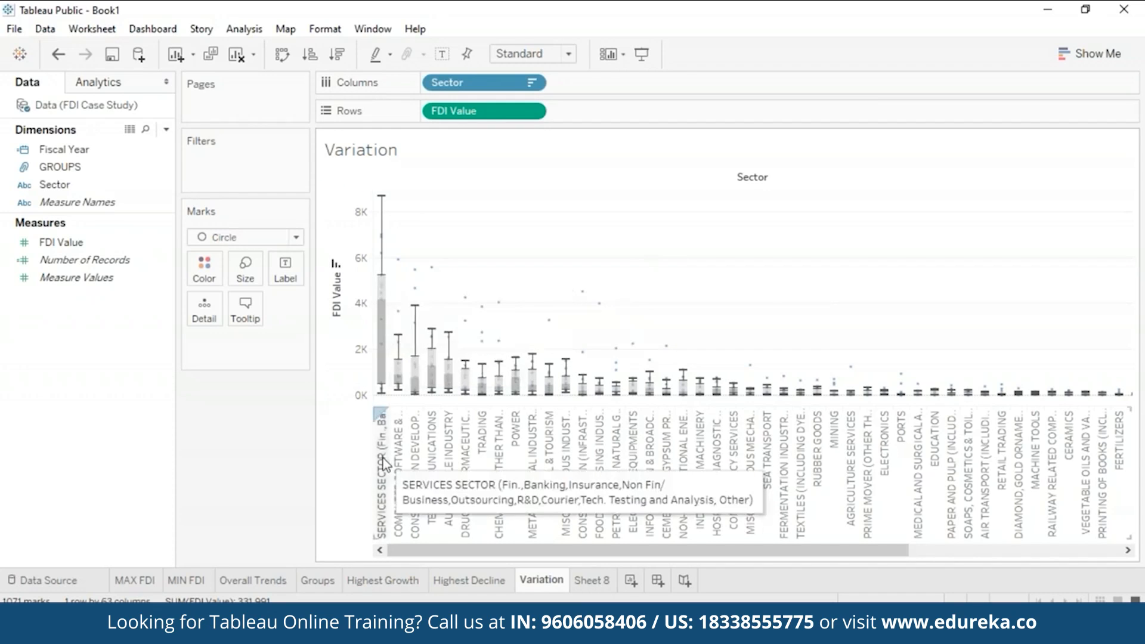
{"action": "mouse_move", "coordinate": [395, 384]}
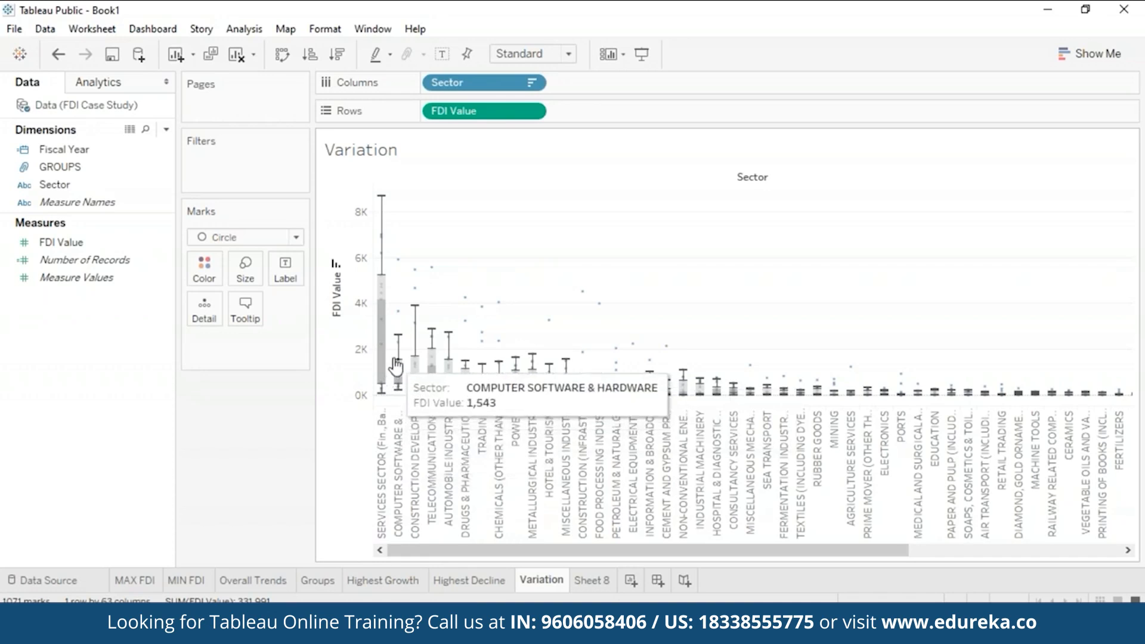
{"action": "mouse_move", "coordinate": [398, 341]}
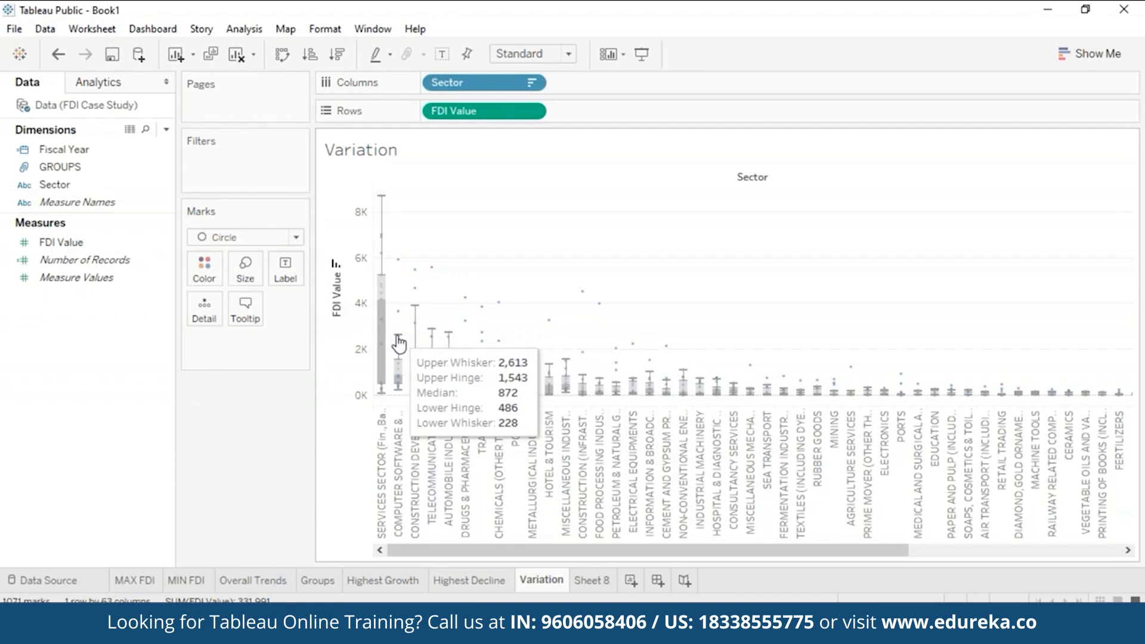
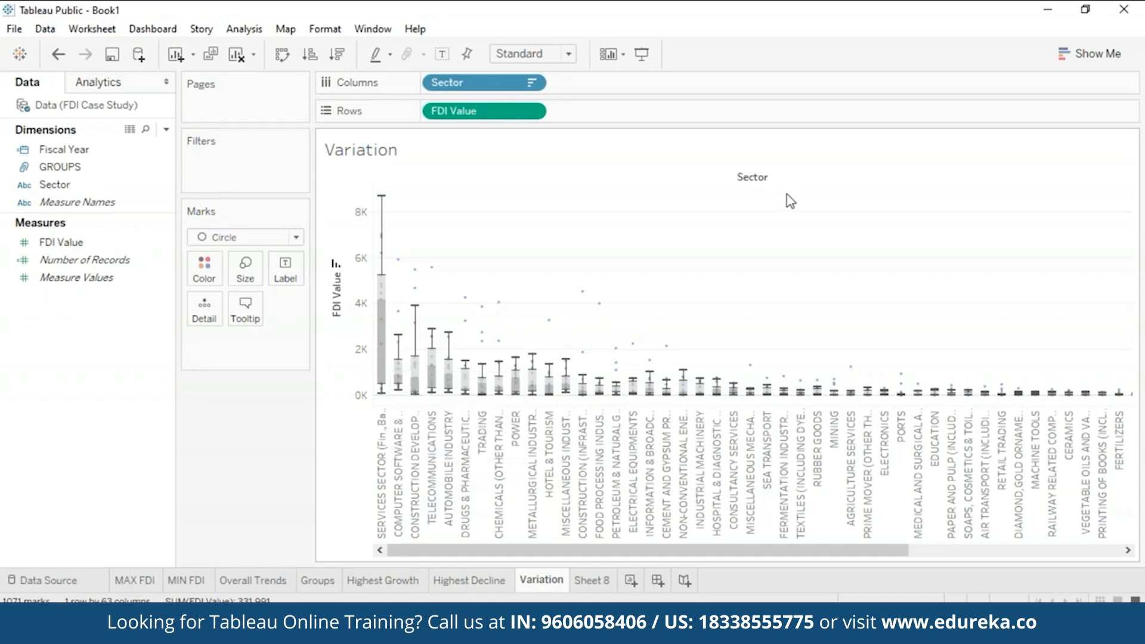
{"action": "left_click_drag", "start_coordinate": [895, 550], "coordinate": [1142, 547]}
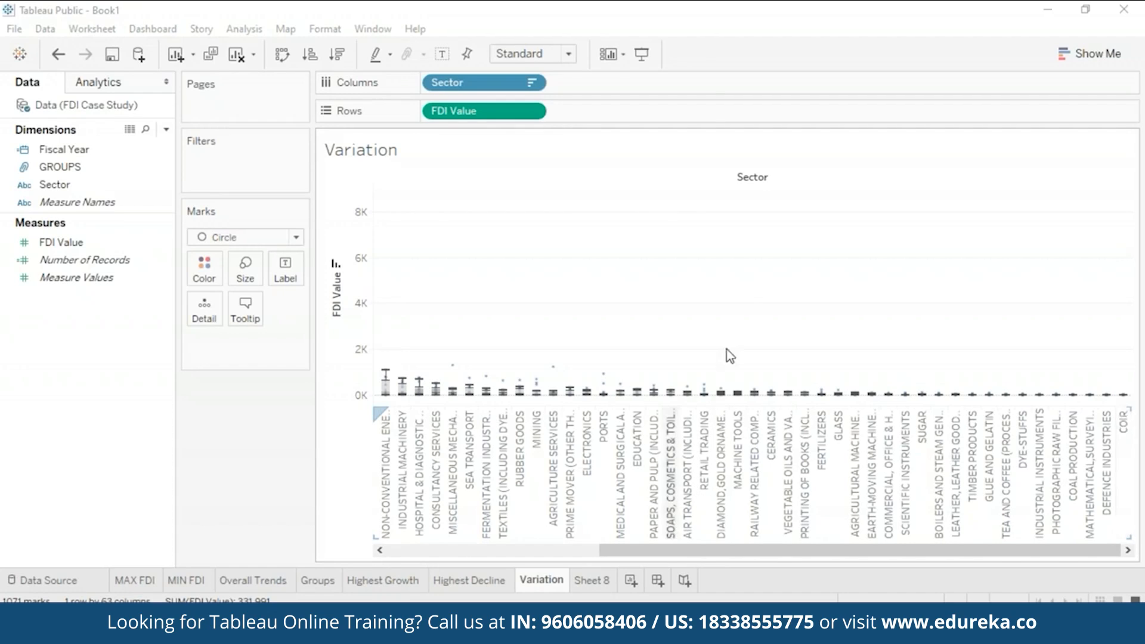
{"action": "left_click_drag", "start_coordinate": [664, 547], "coordinate": [475, 549]}
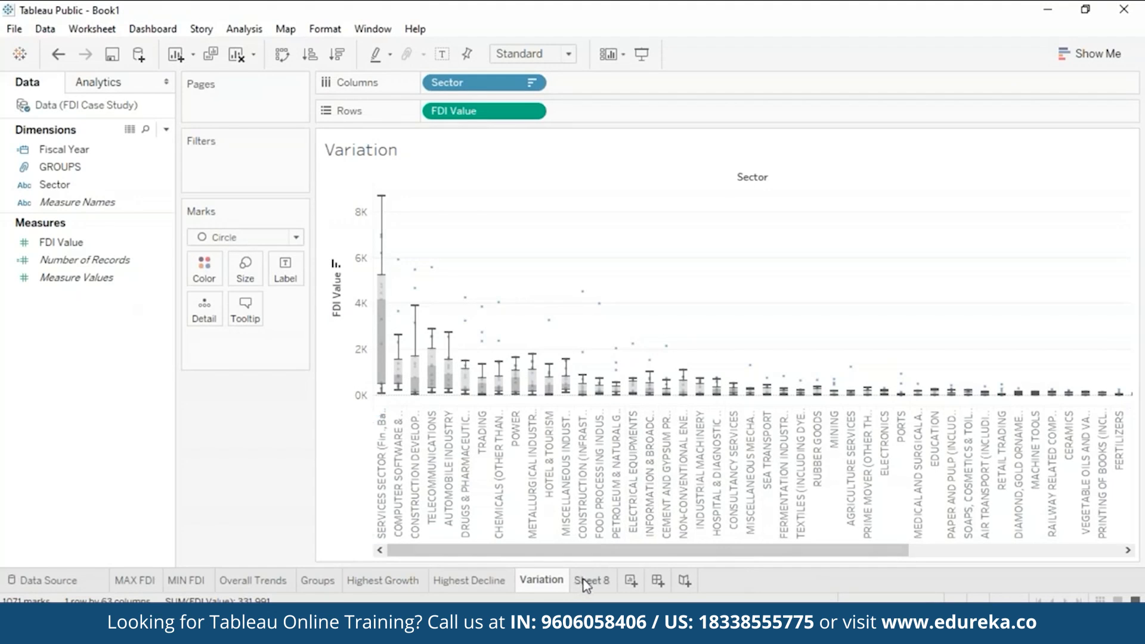
- Rename the Sheet 8 worksheet as Proportion of FDI
{"action": "mouse_move", "coordinate": [586, 583]}
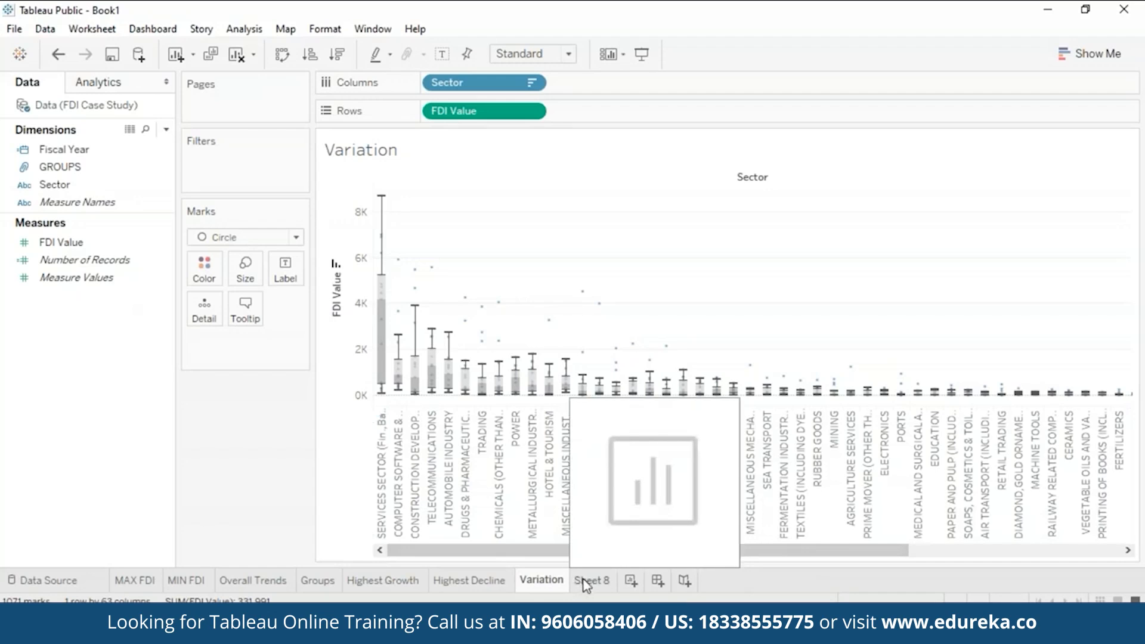
{"action": "left_click", "coordinate": [586, 581]}
{"action": "right_click", "coordinate": [587, 581]}
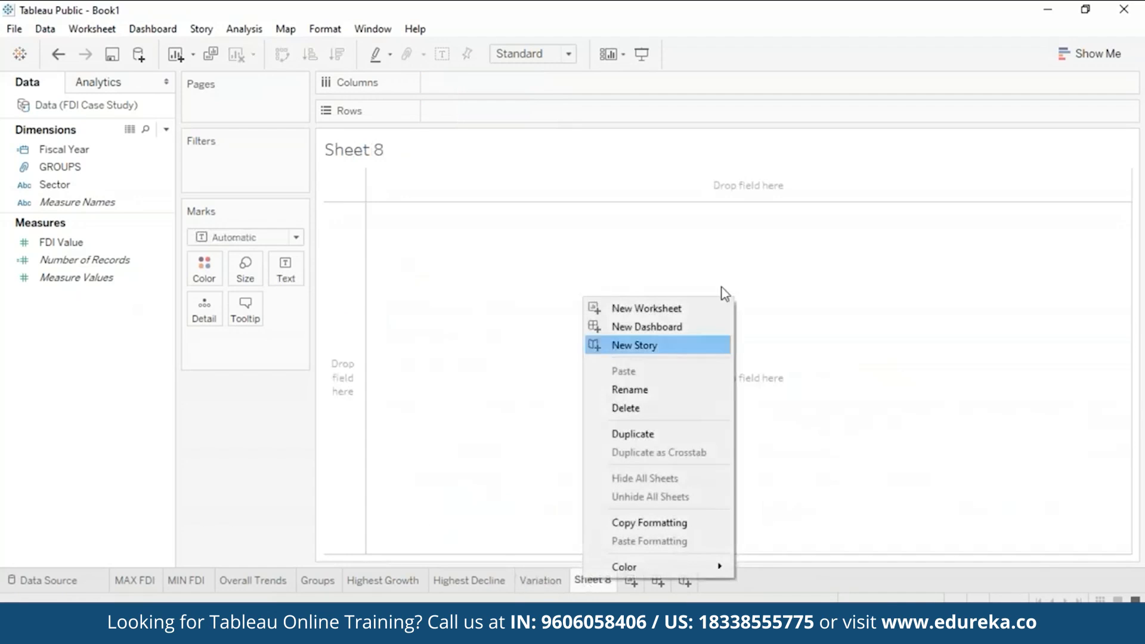
{"action": "left_click", "coordinate": [695, 390]}
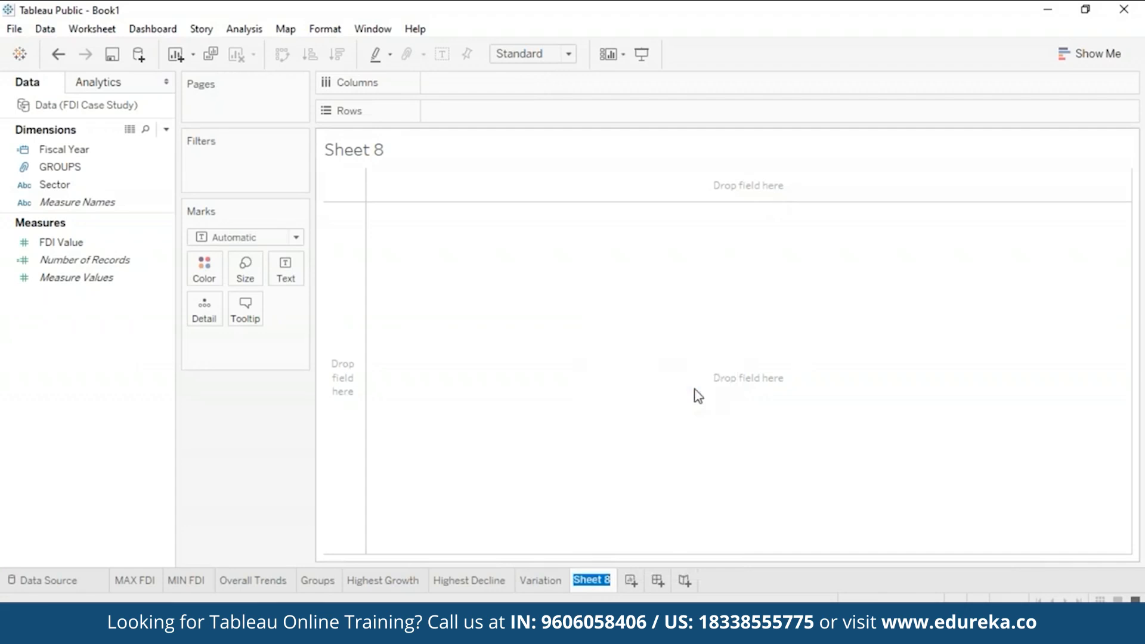
{"action": "type", "text": "Proportion of FDI"}
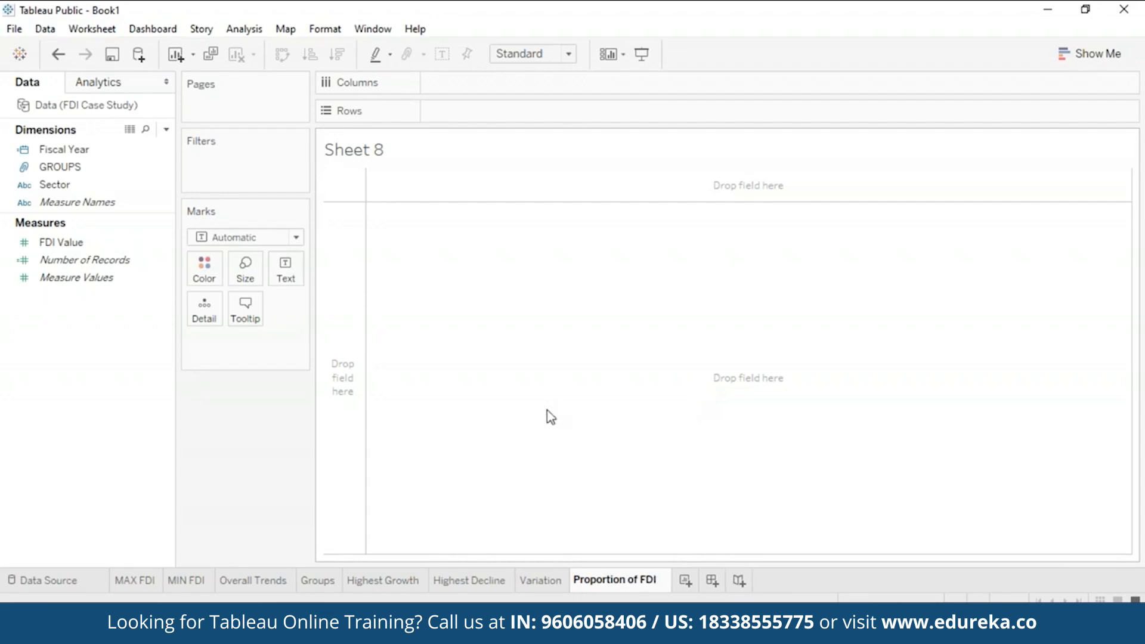
{"action": "key", "text": "Return"}
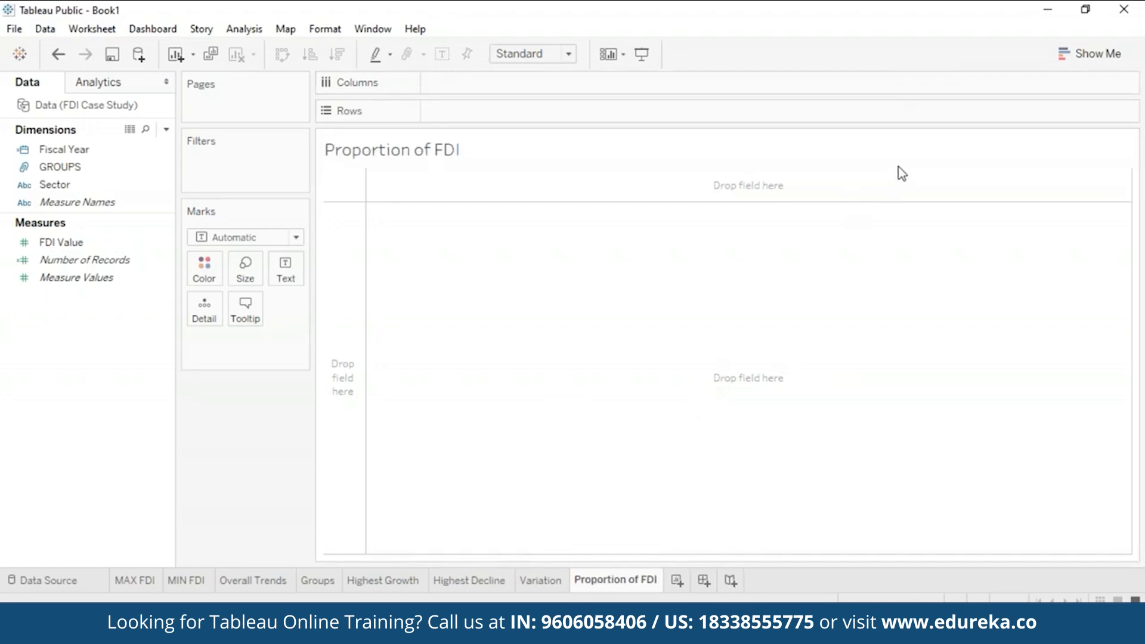
- Build a treemap of FDI Value by Sector on the Proportion of FDI worksheet
{"action": "left_click", "coordinate": [45, 204]}
{"action": "left_click", "coordinate": [60, 187]}
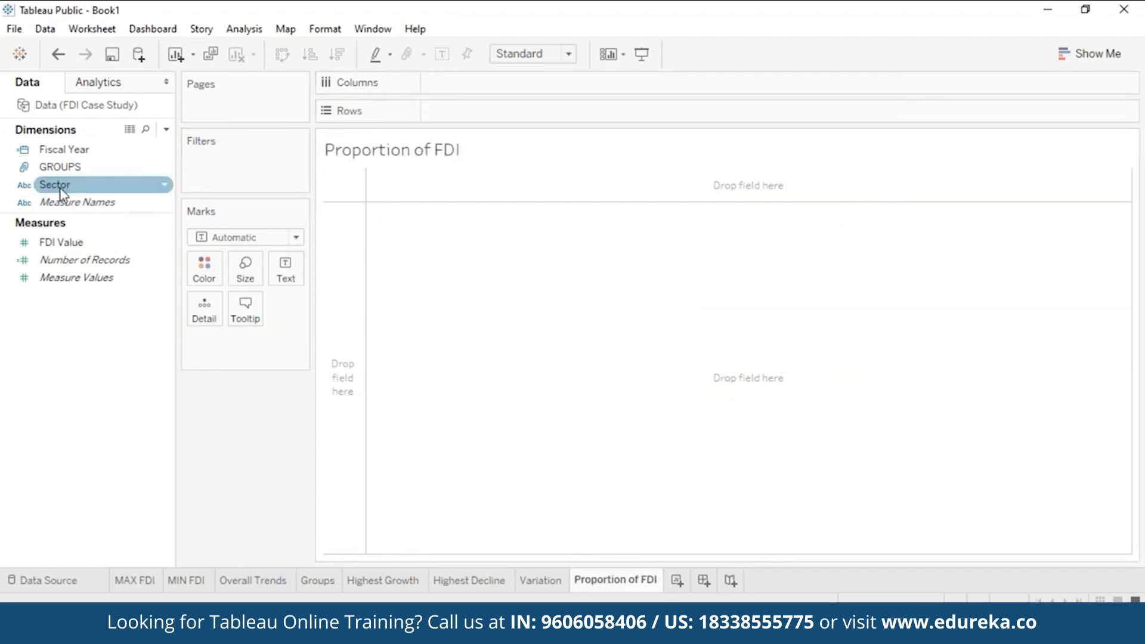
{"action": "double_click", "coordinate": [60, 189]}
{"action": "left_click", "coordinate": [80, 245]}
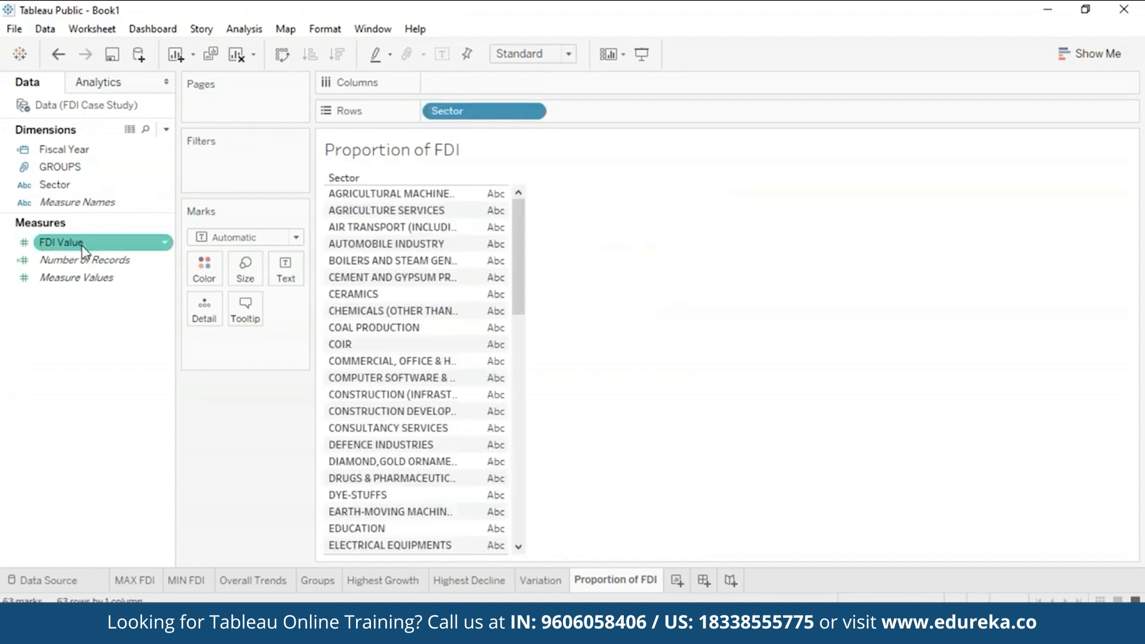
{"action": "left_click_drag", "start_coordinate": [95, 251], "coordinate": [625, 316]}
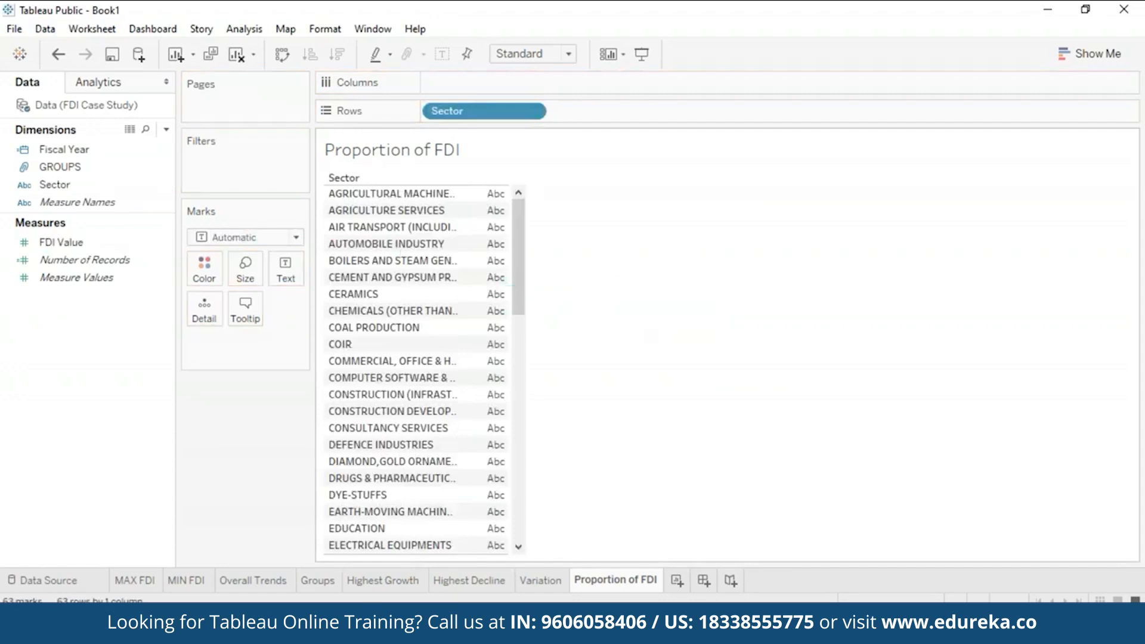
{"action": "left_click", "coordinate": [36, 247]}
{"action": "left_click_drag", "start_coordinate": [36, 248], "coordinate": [445, 250]}
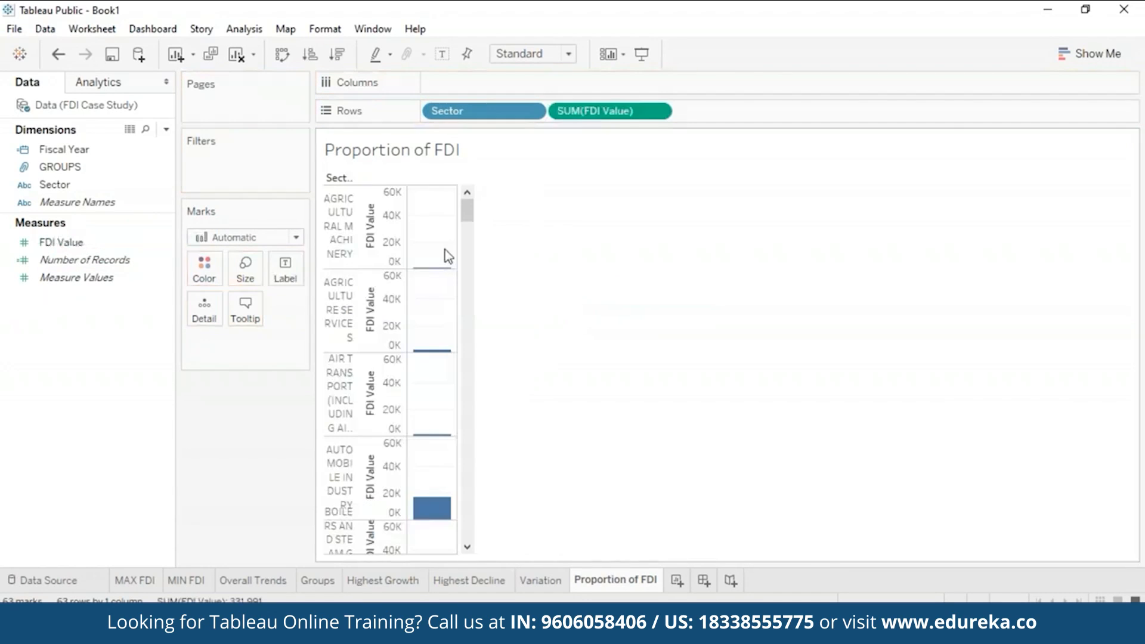
{"action": "left_click", "coordinate": [1088, 67]}
{"action": "left_click", "coordinate": [1006, 218]}
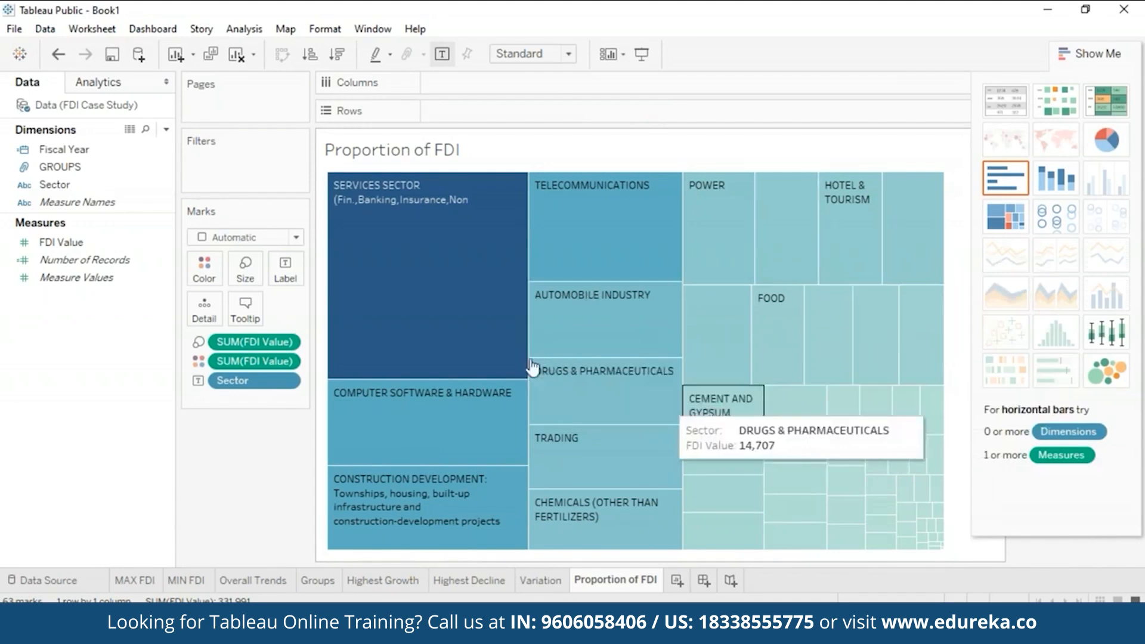
- Add a Fiscal Year filter by years to the treemap and show its year checklist beside the chart
{"action": "left_click_drag", "start_coordinate": [64, 149], "coordinate": [269, 156]}
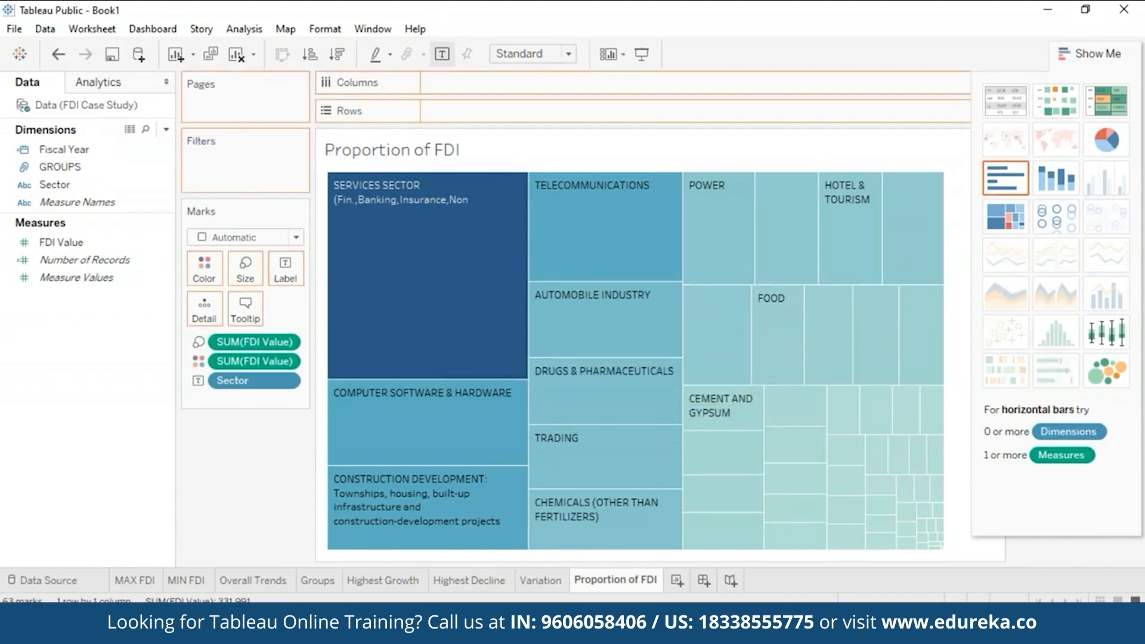
{"action": "right_click", "coordinate": [165, 150]}
{"action": "left_click", "coordinate": [200, 177]}
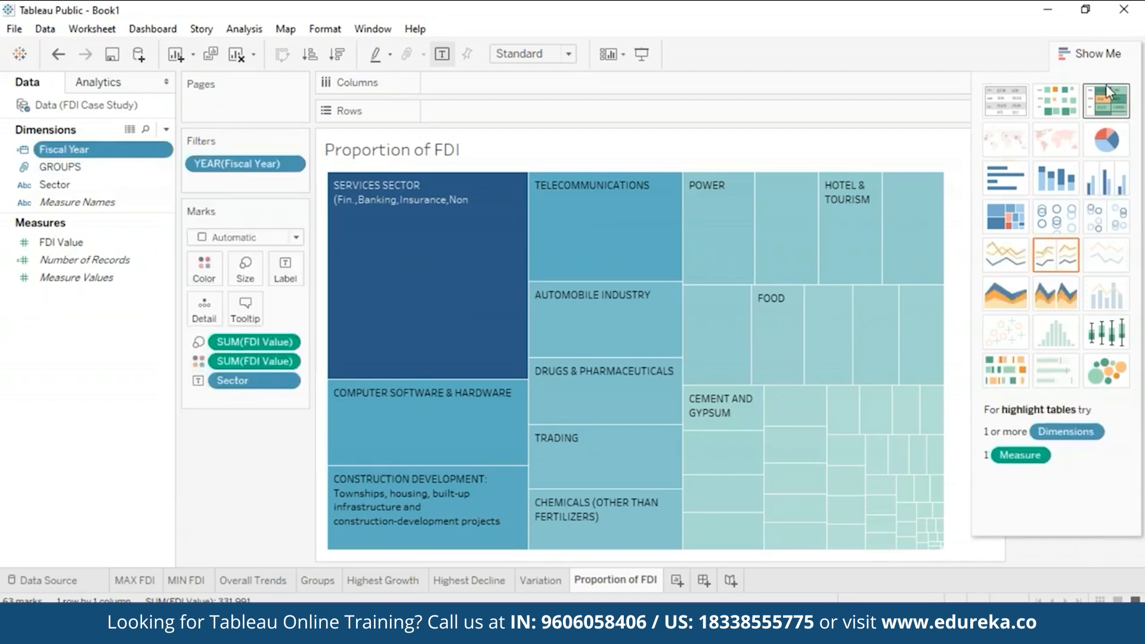
{"action": "left_click", "coordinate": [1075, 53]}
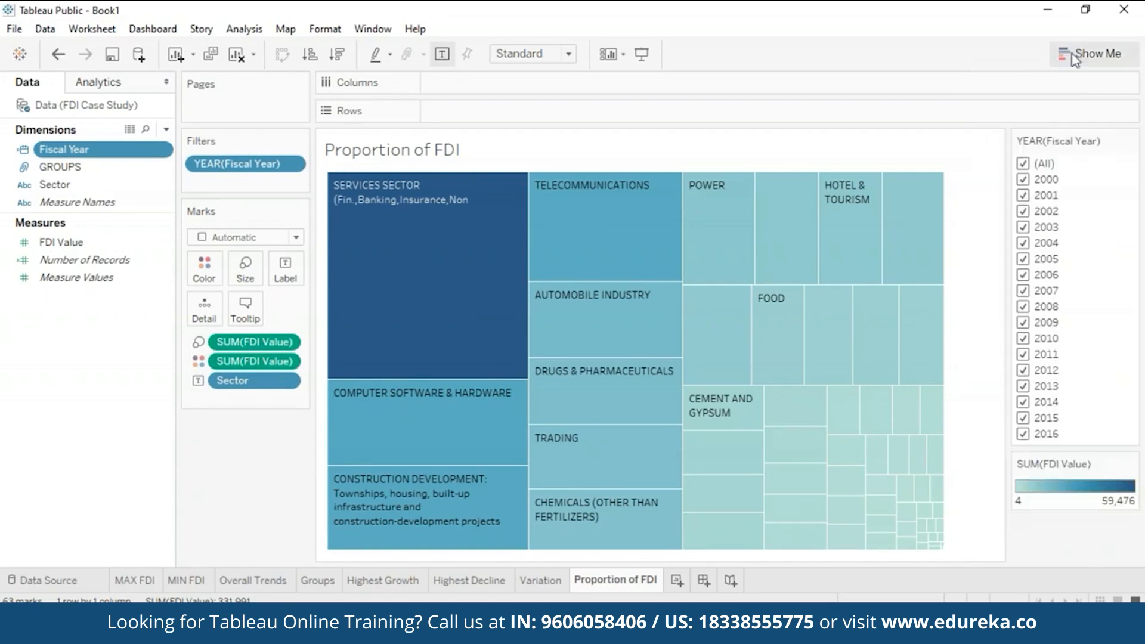
- Filter the treemap by fiscal year, viewing 2000, 2002 and 2005 and leaving only 2016 selected
{"action": "left_click", "coordinate": [1023, 164]}
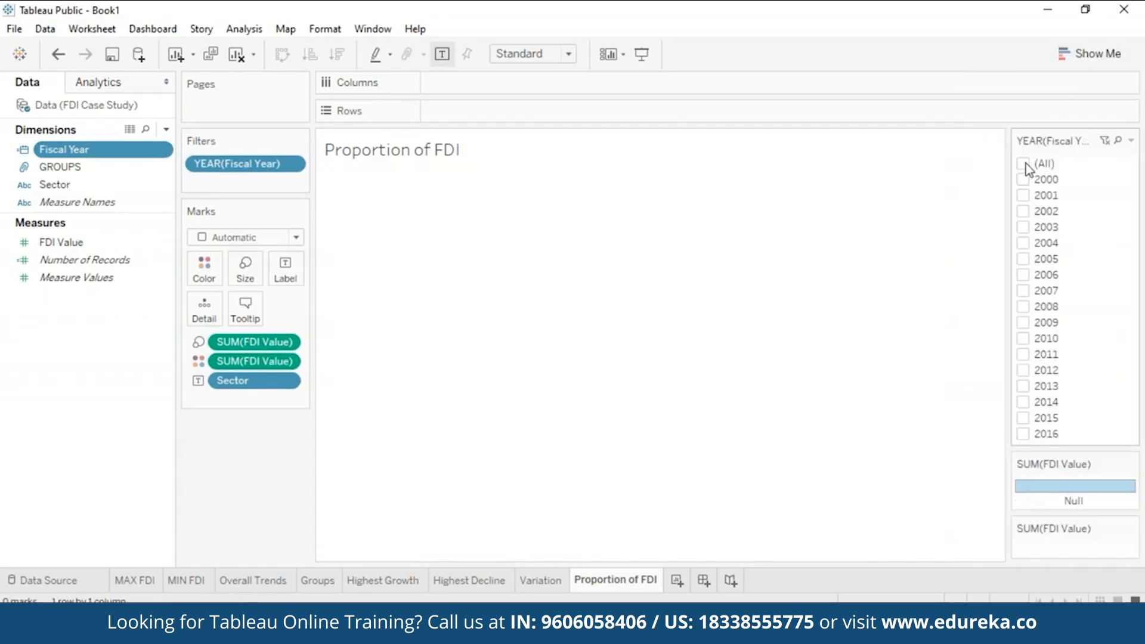
{"action": "left_click", "coordinate": [1024, 182]}
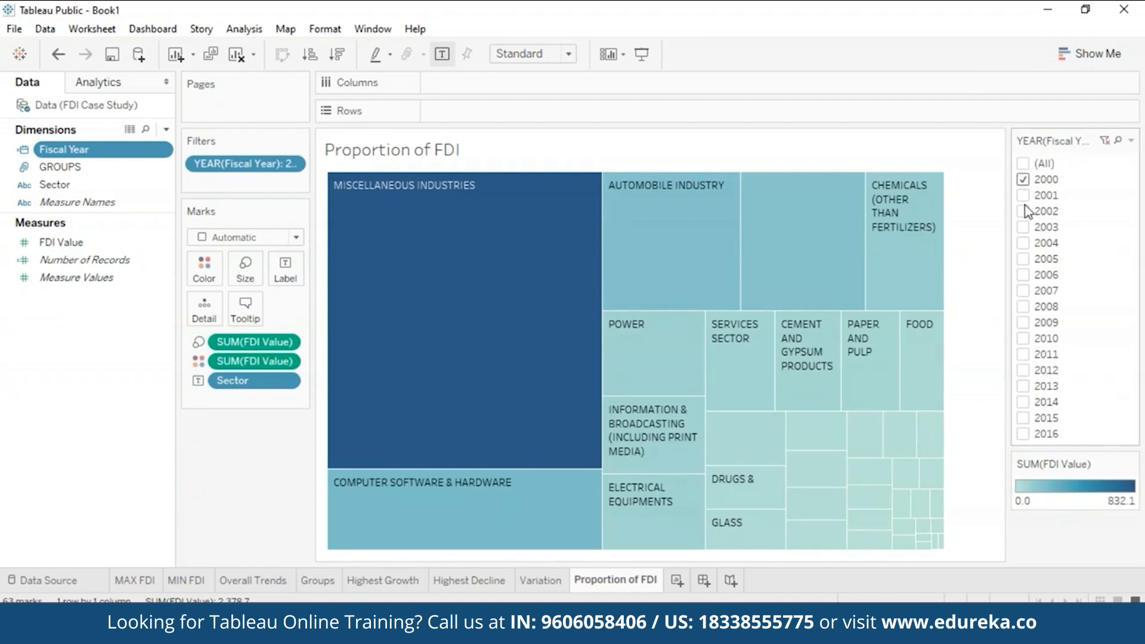
{"action": "left_click", "coordinate": [1023, 212]}
{"action": "left_click", "coordinate": [1023, 179]}
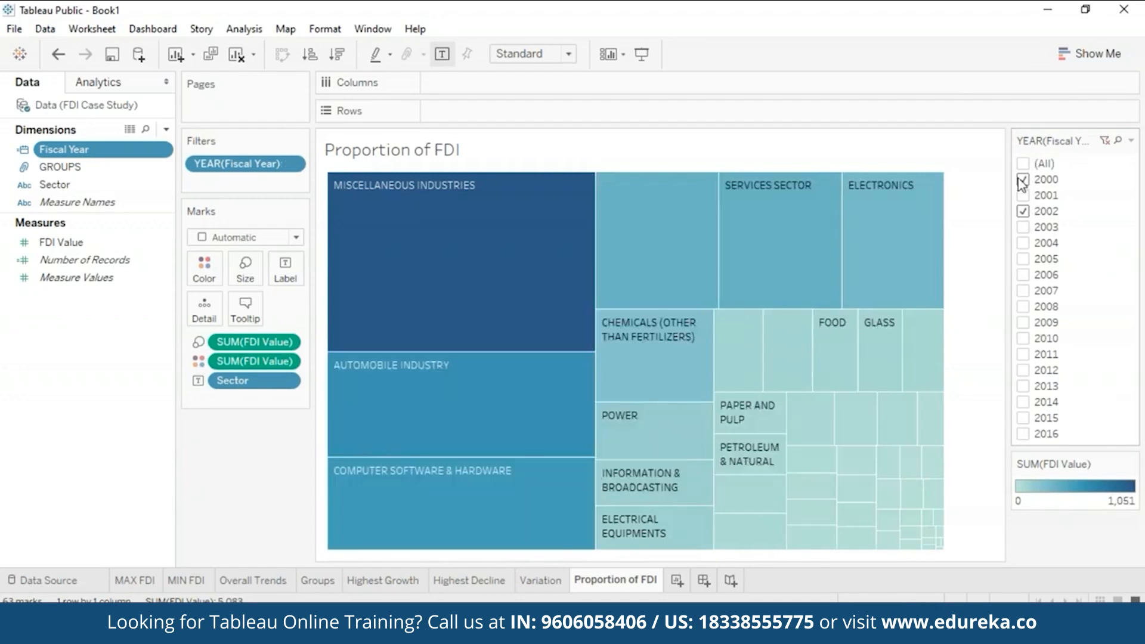
{"action": "left_click", "coordinate": [1024, 212]}
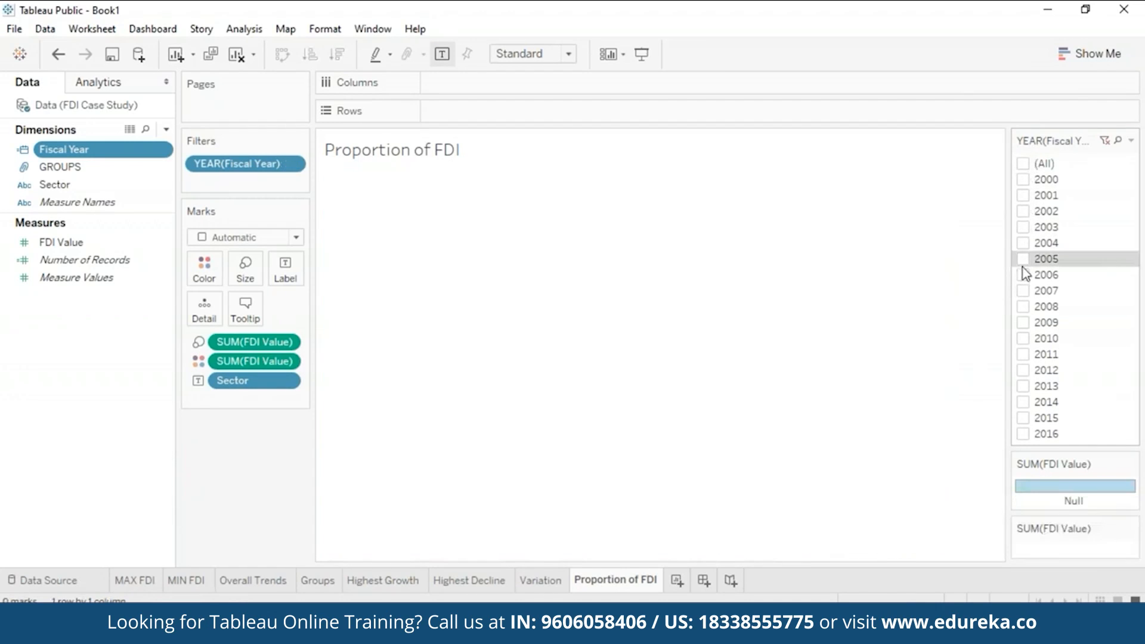
{"action": "left_click", "coordinate": [1023, 259]}
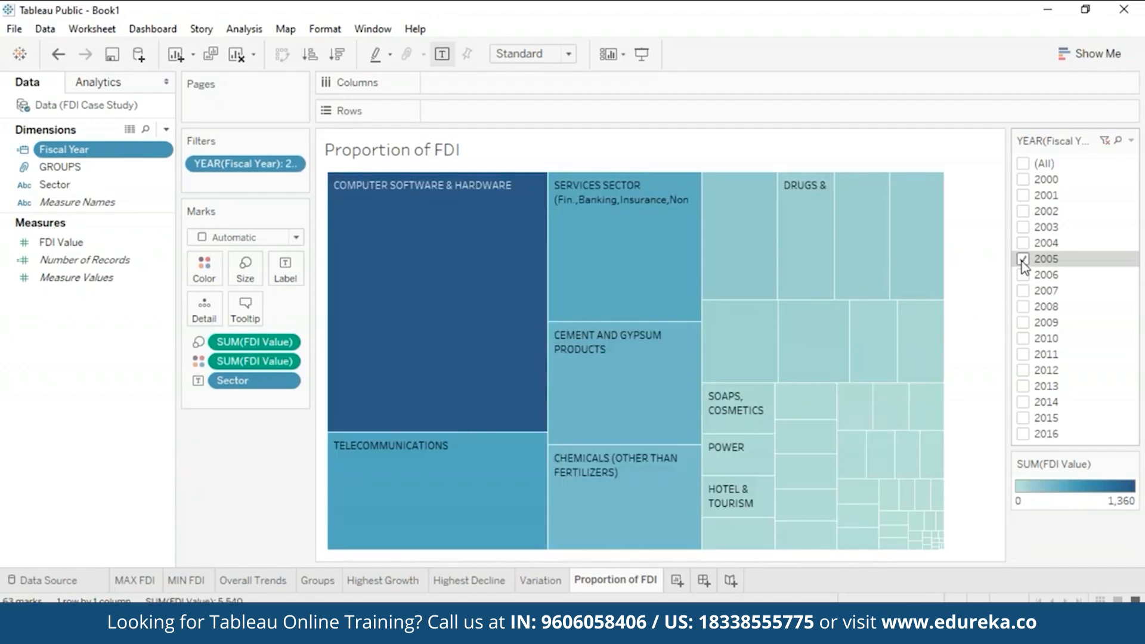
{"action": "mouse_move", "coordinate": [496, 346]}
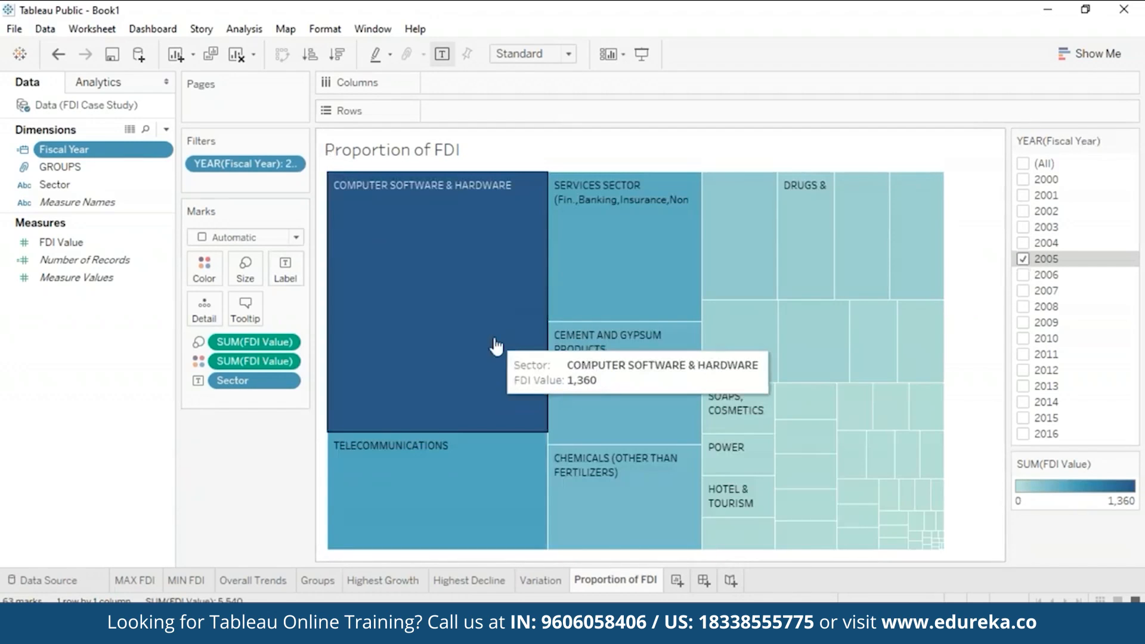
{"action": "left_click", "coordinate": [1024, 259]}
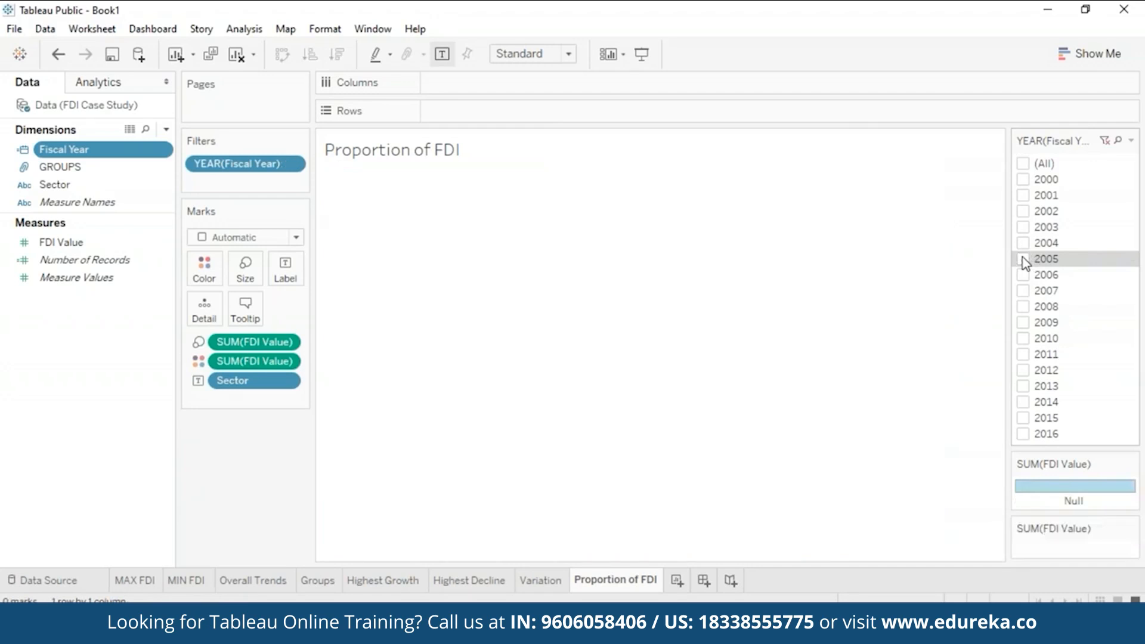
{"action": "left_click", "coordinate": [1023, 434]}
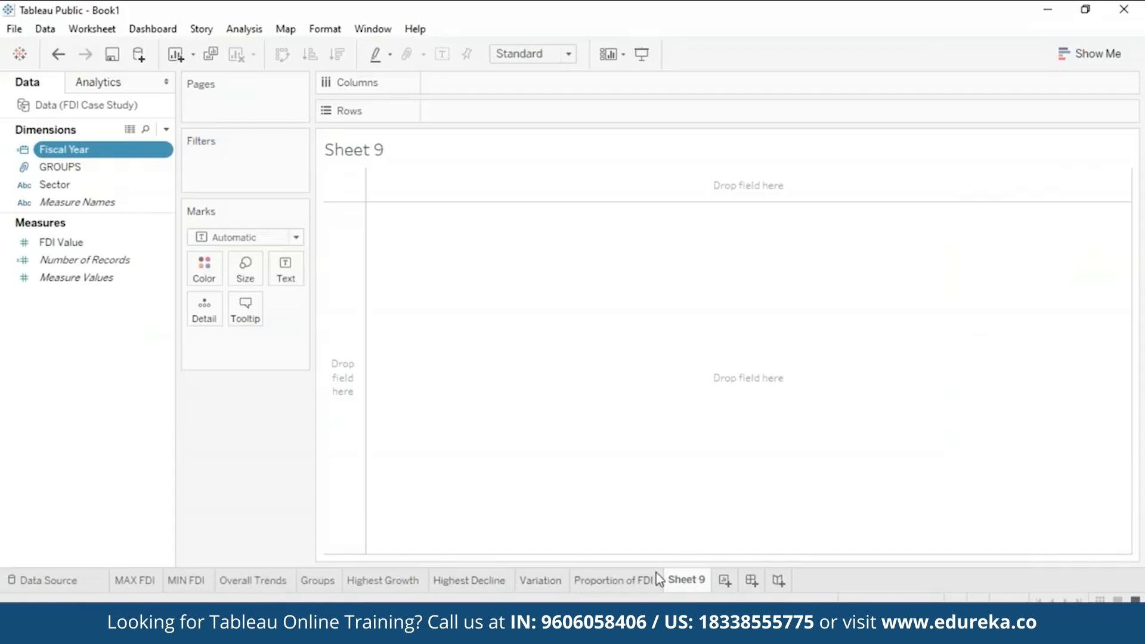
- Rename the Sheet 9 worksheet as Clusters
{"action": "right_click", "coordinate": [687, 580]}
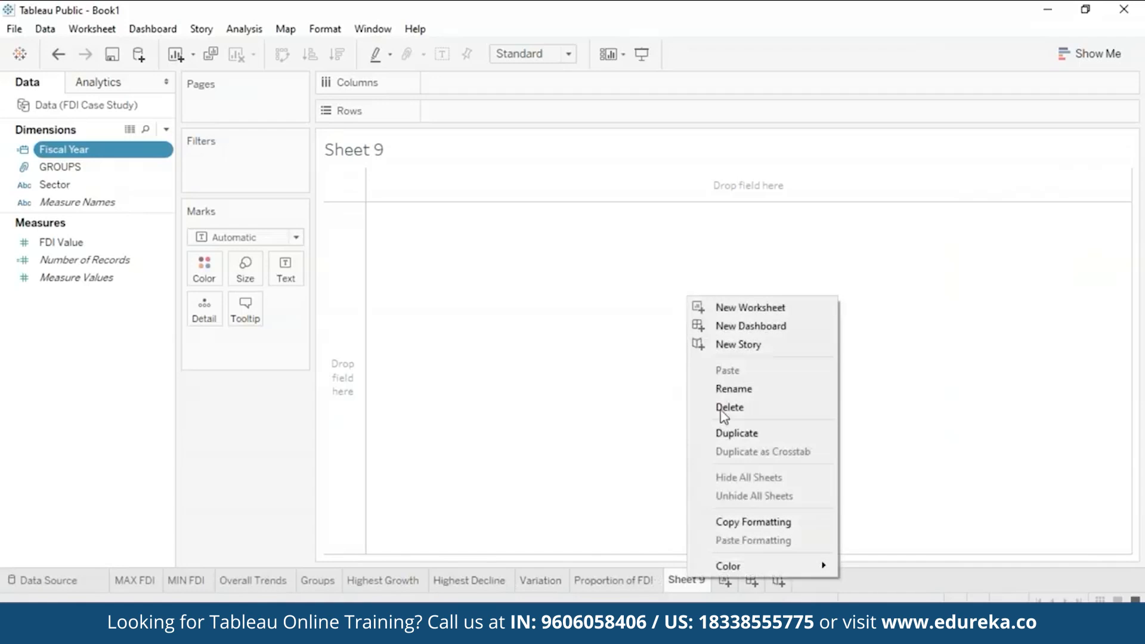
{"action": "left_click", "coordinate": [789, 388]}
{"action": "type", "text": "Clusters"}
{"action": "key", "text": "Return"}
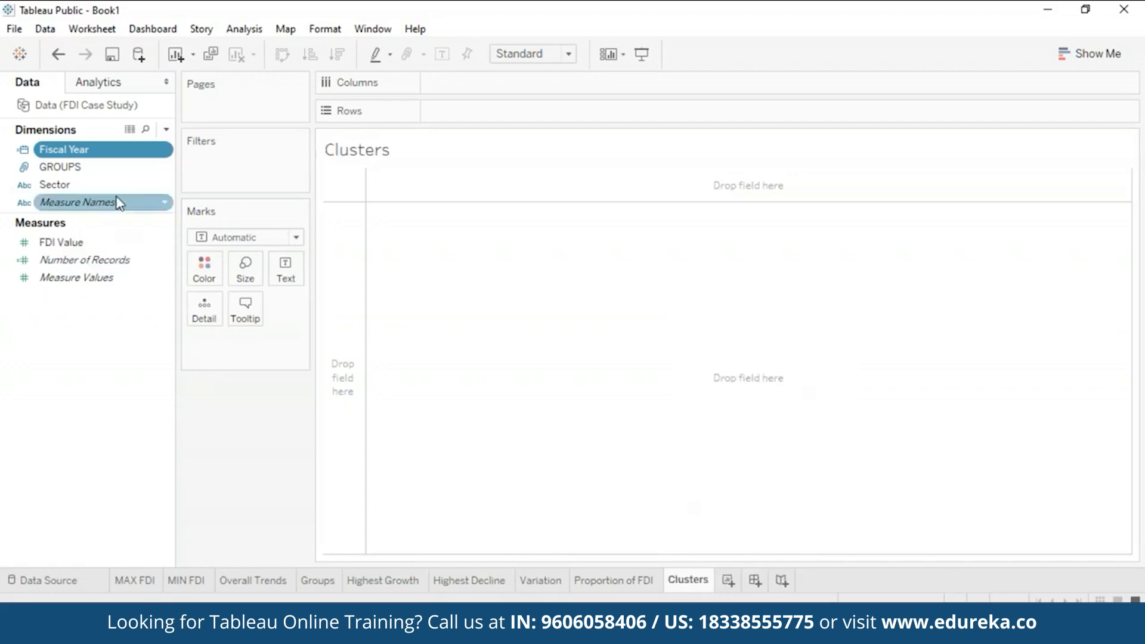
- Build a table of FDI Value by Sector and cluster the sectors on FDI Value with an automatic number of clusters
{"action": "left_click_drag", "start_coordinate": [117, 184], "coordinate": [453, 111]}
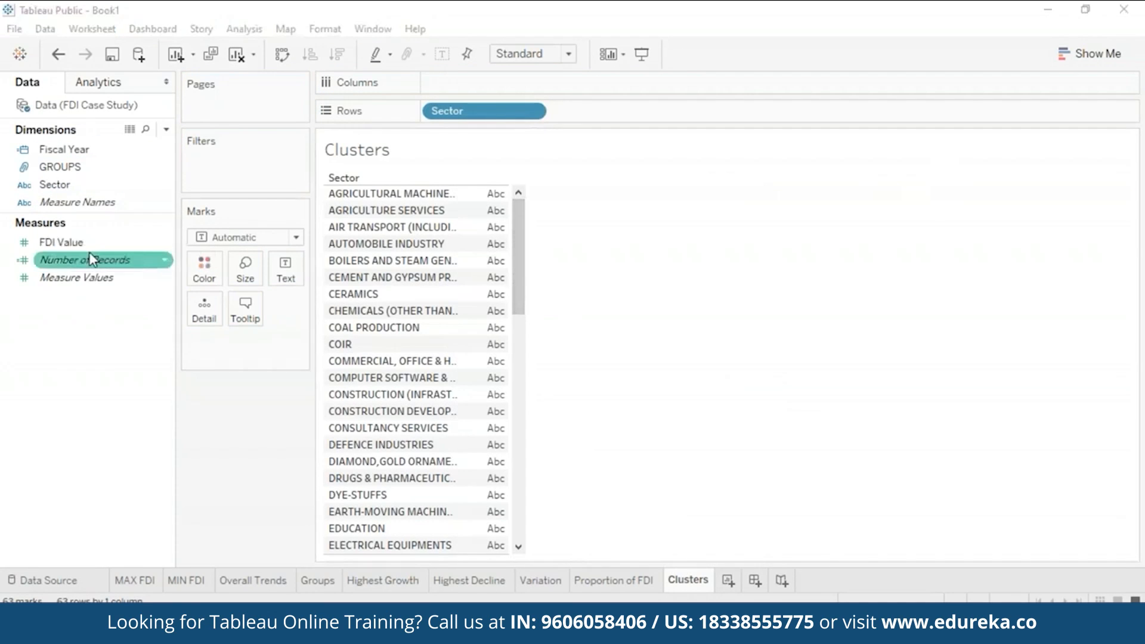
{"action": "left_click_drag", "start_coordinate": [107, 245], "coordinate": [494, 227]}
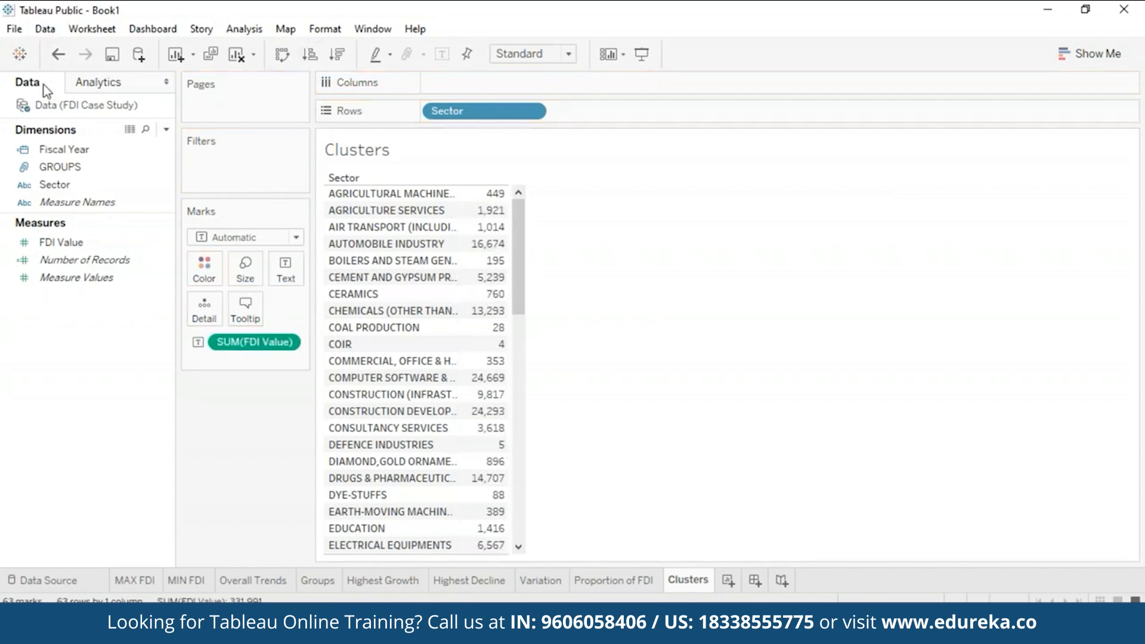
{"action": "left_click", "coordinate": [136, 82]}
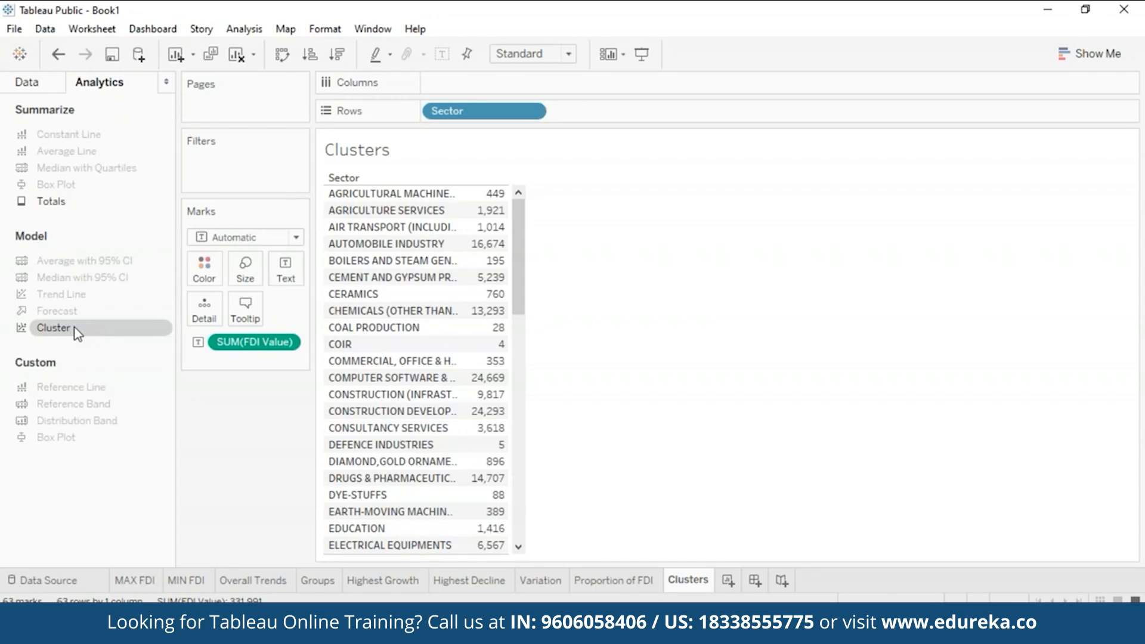
{"action": "left_click_drag", "start_coordinate": [74, 327], "coordinate": [474, 198]}
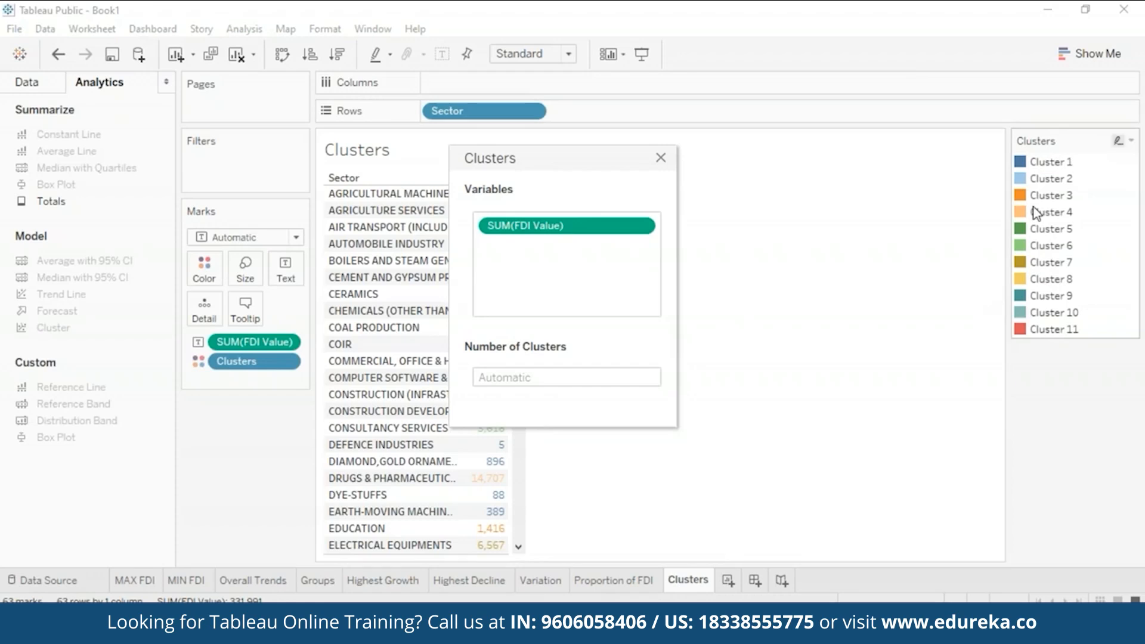
{"action": "left_click", "coordinate": [529, 377]}
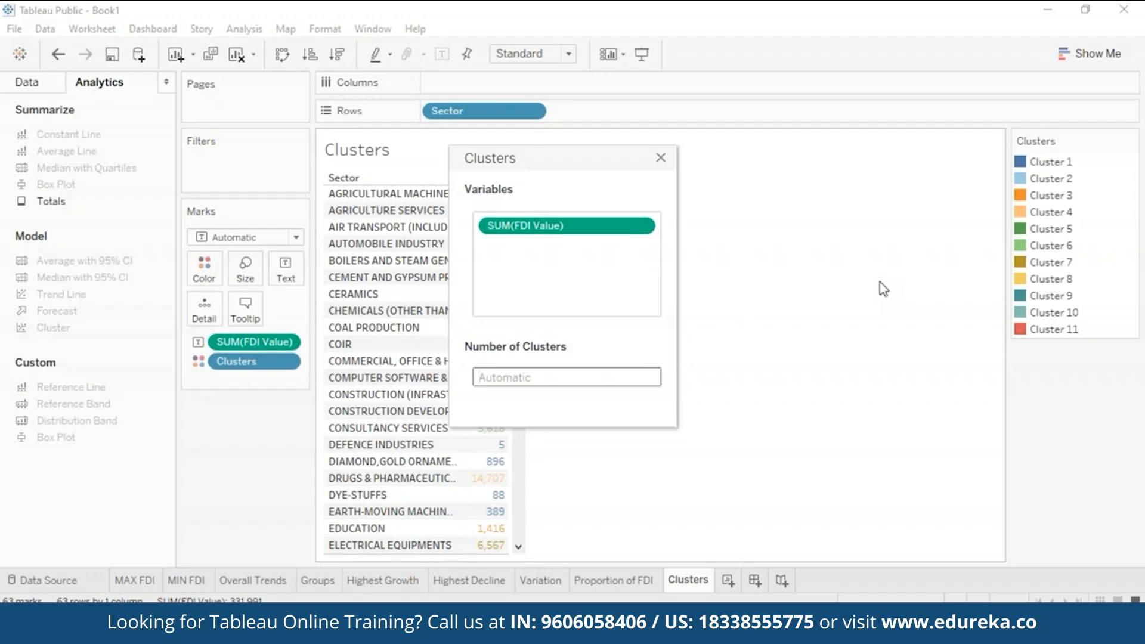
{"action": "left_click", "coordinate": [888, 156]}
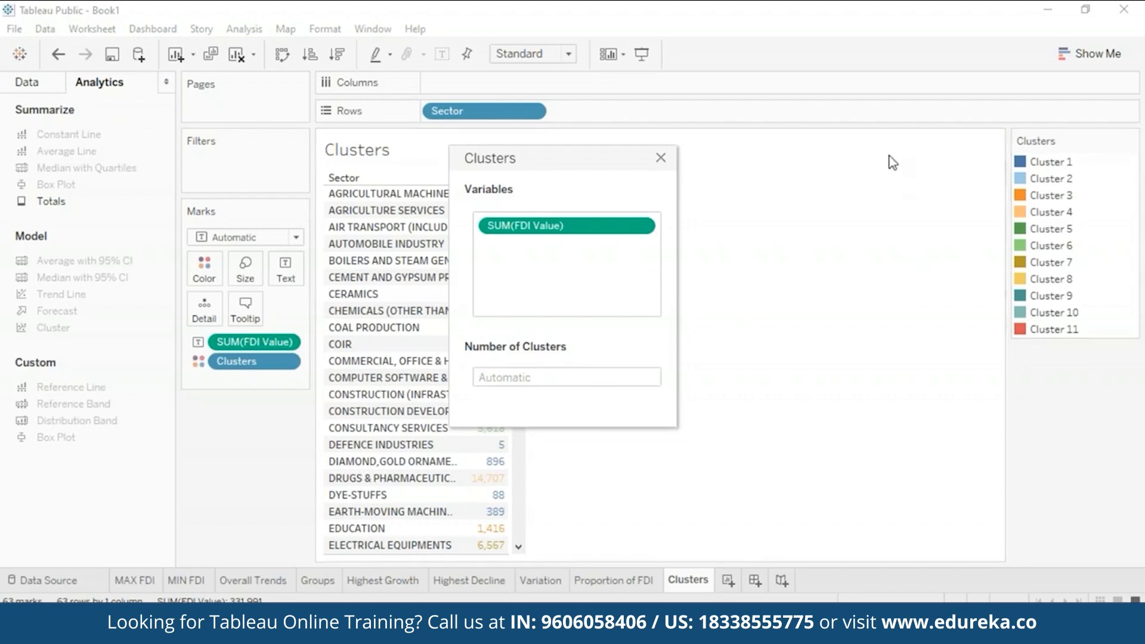
{"action": "left_click", "coordinate": [661, 159]}
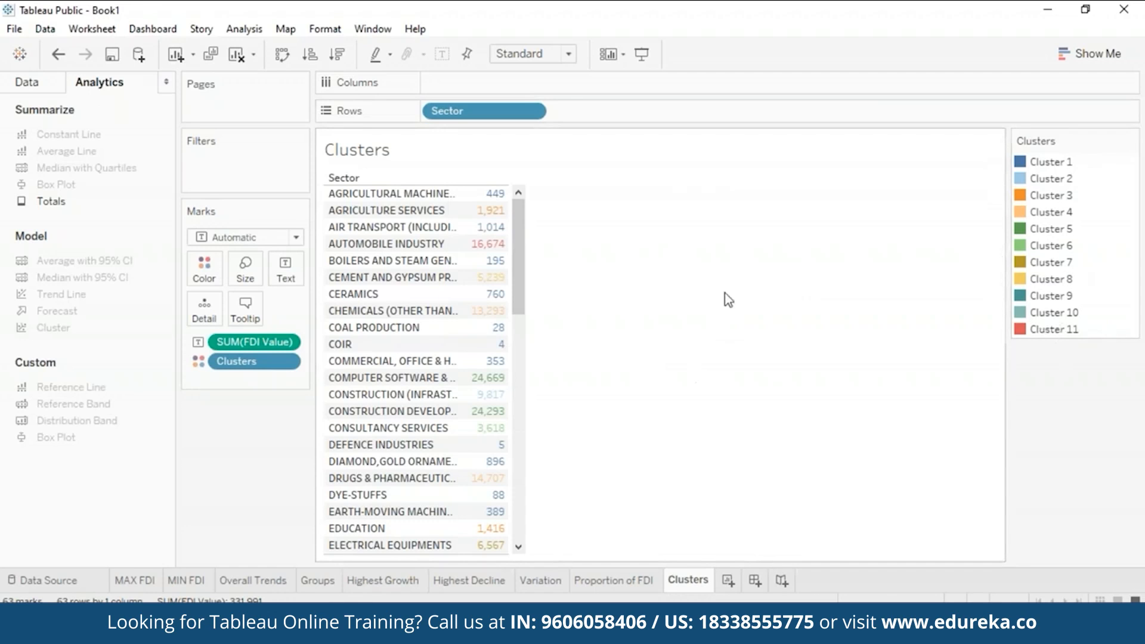
- Convert the clustered sector table into a packed bubbles chart after inspecting the cluster membership of individual sectors
{"action": "left_click_drag", "start_coordinate": [520, 277], "coordinate": [559, 227]}
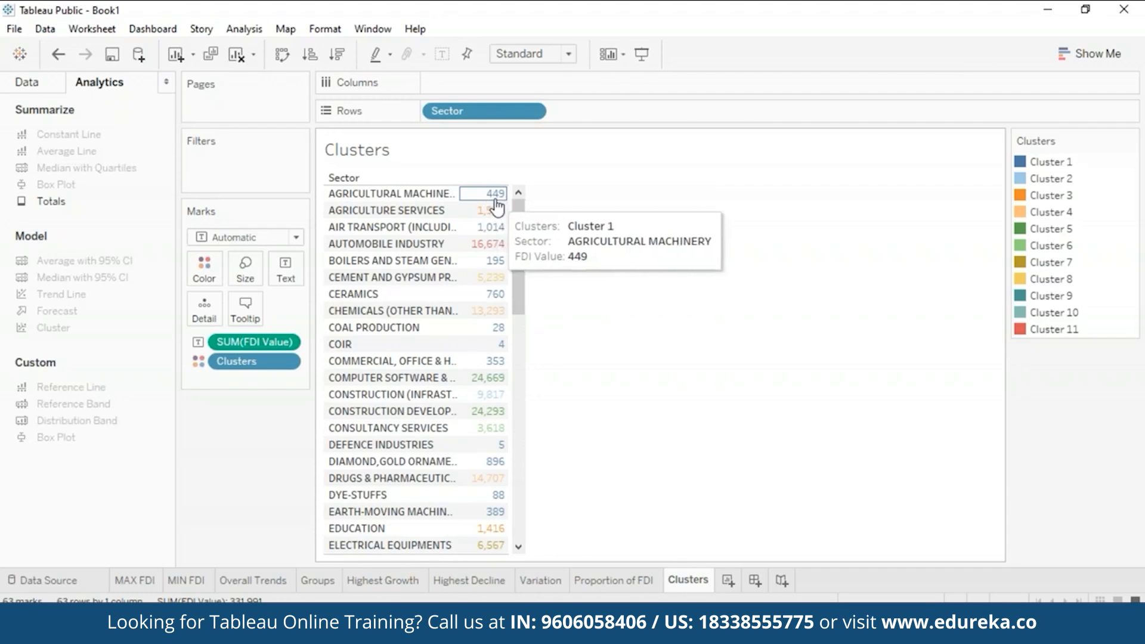
{"action": "mouse_move", "coordinate": [502, 277]}
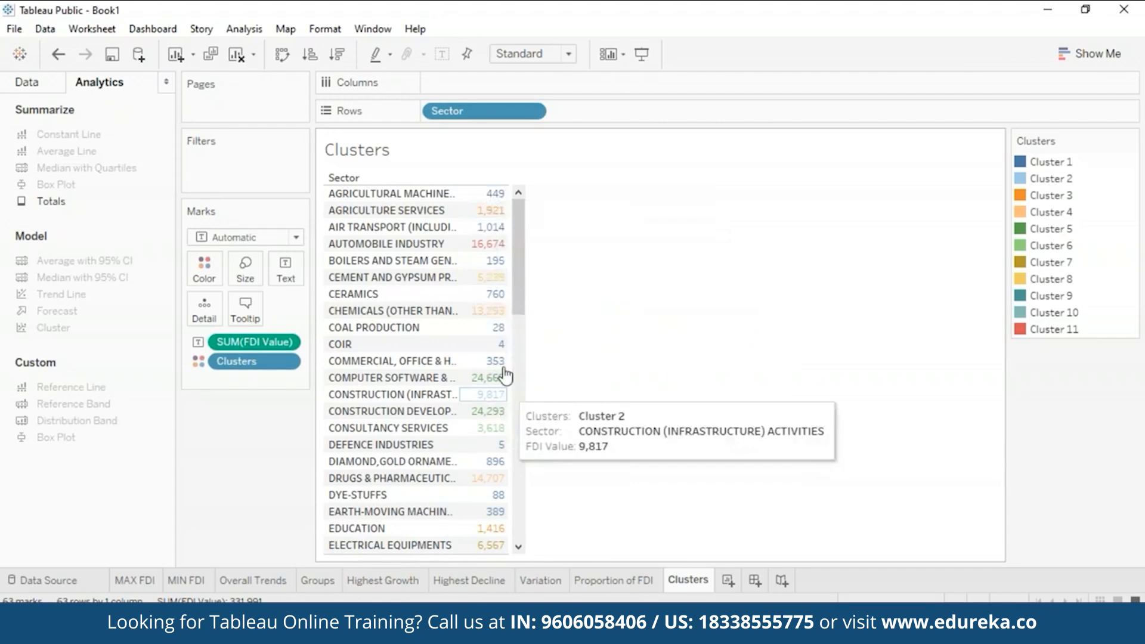
{"action": "left_click_drag", "start_coordinate": [521, 310], "coordinate": [581, 230]}
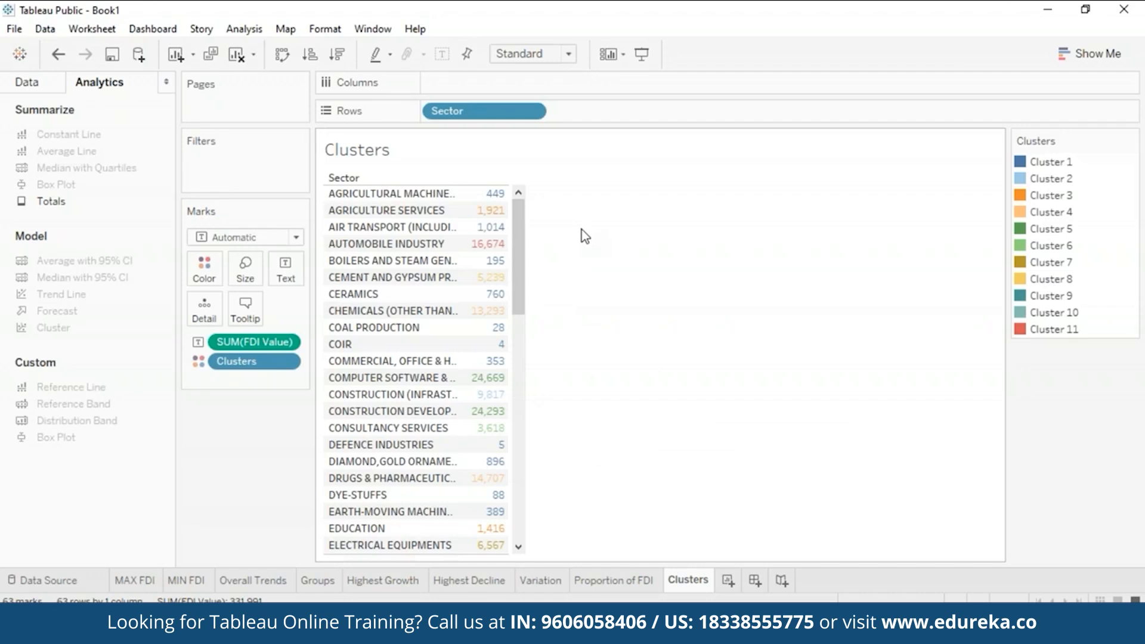
{"action": "left_click", "coordinate": [1089, 53]}
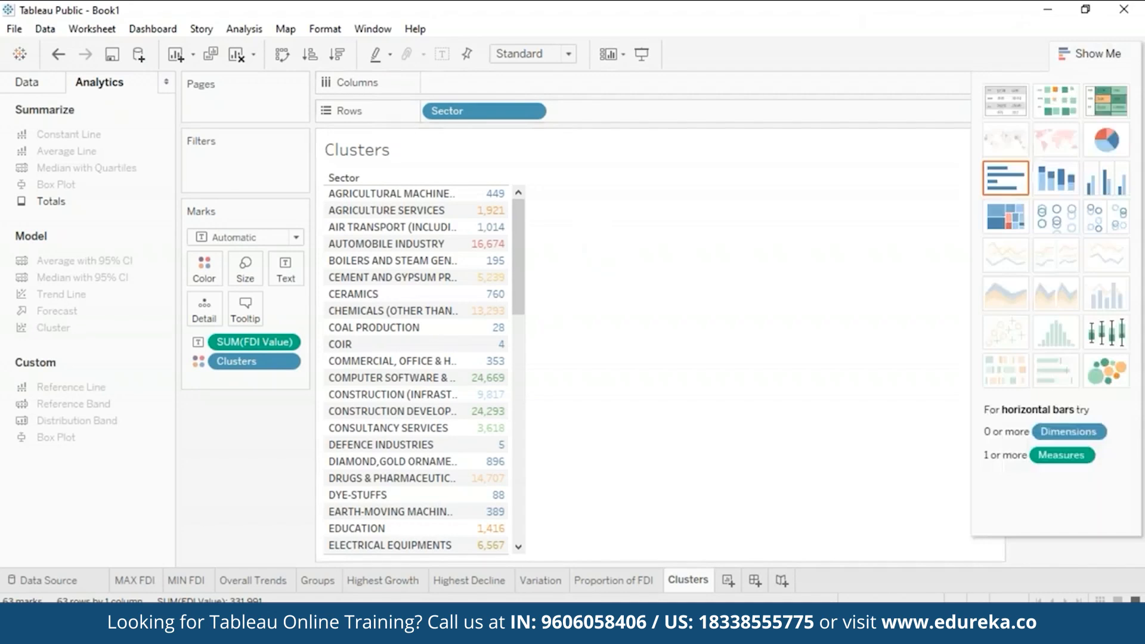
{"action": "left_click", "coordinate": [1104, 369]}
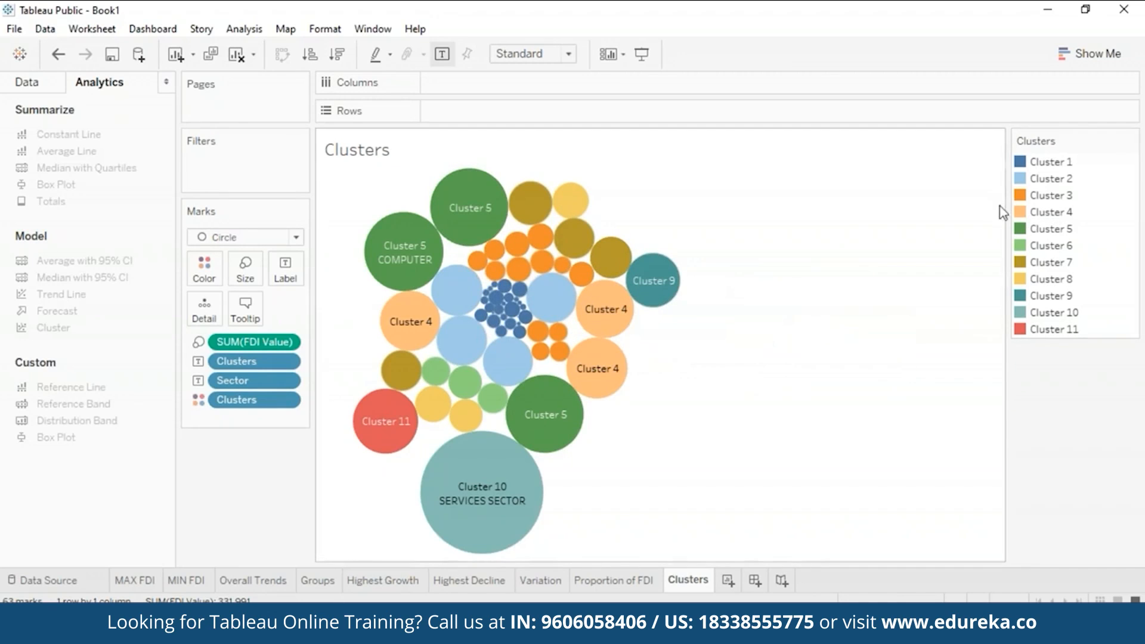
- Highlight Cluster 4, Cluster 6 and Cluster 9 in turn in the bubble chart, inspect the Cluster 9 bubble and clear the highlighting
{"action": "left_click", "coordinate": [1022, 213]}
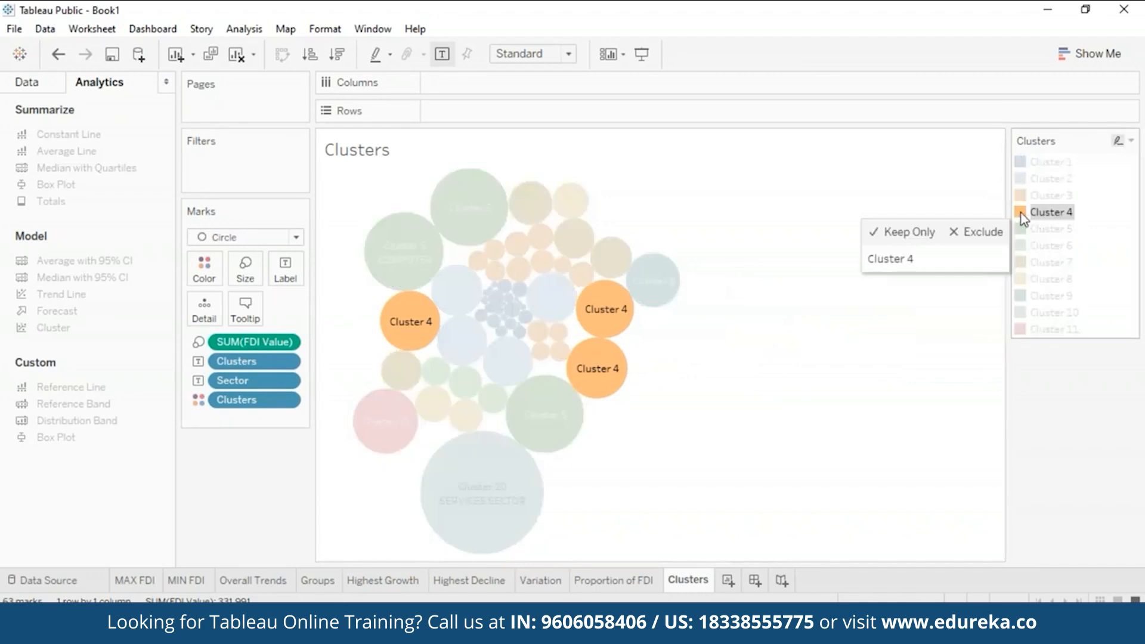
{"action": "left_click", "coordinate": [1021, 245]}
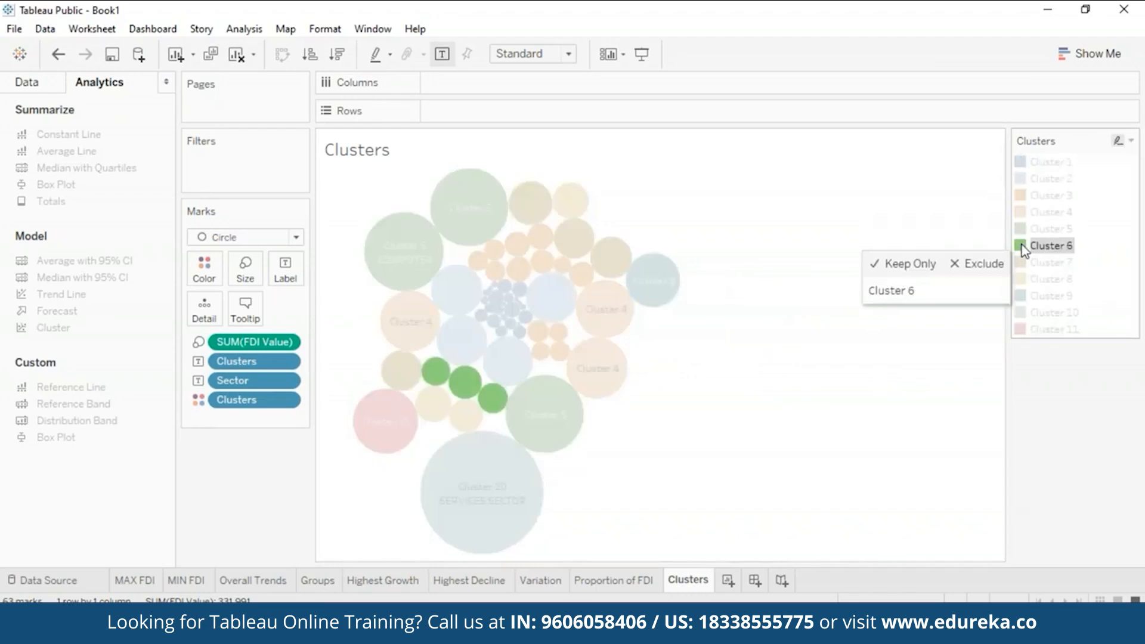
{"action": "left_click", "coordinate": [1030, 296]}
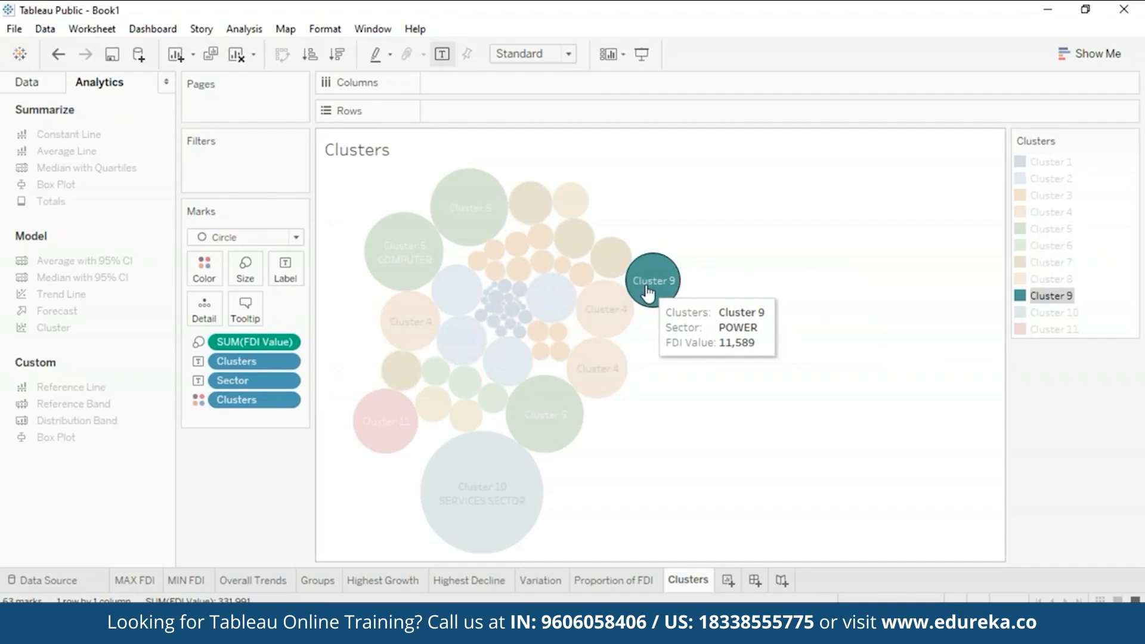
{"action": "left_click", "coordinate": [885, 468]}
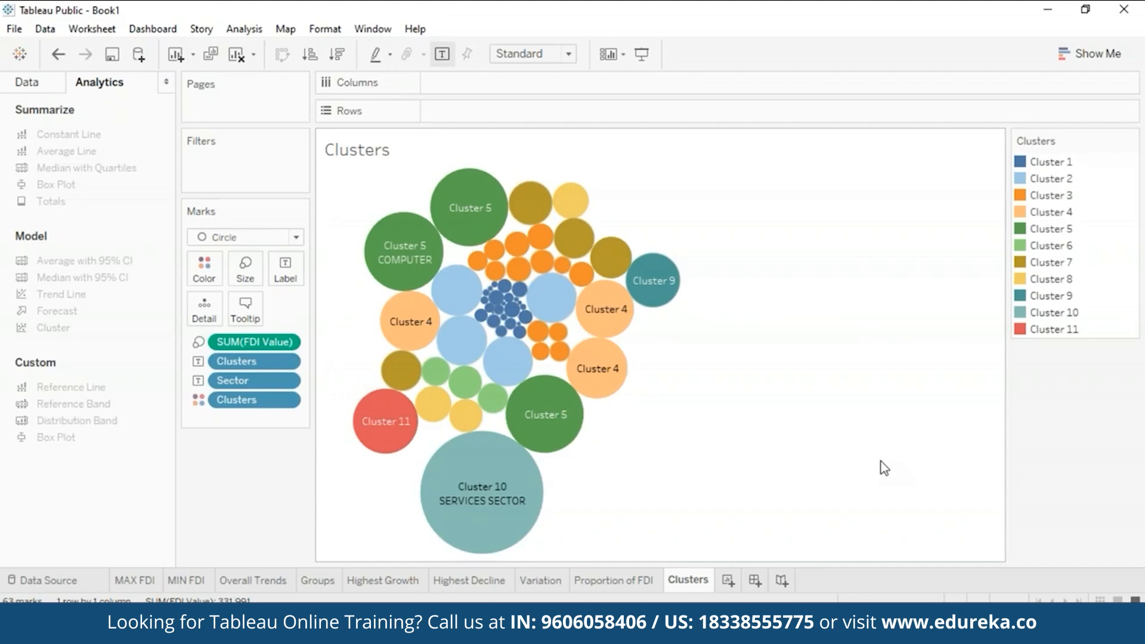
{"action": "mouse_move", "coordinate": [395, 429]}
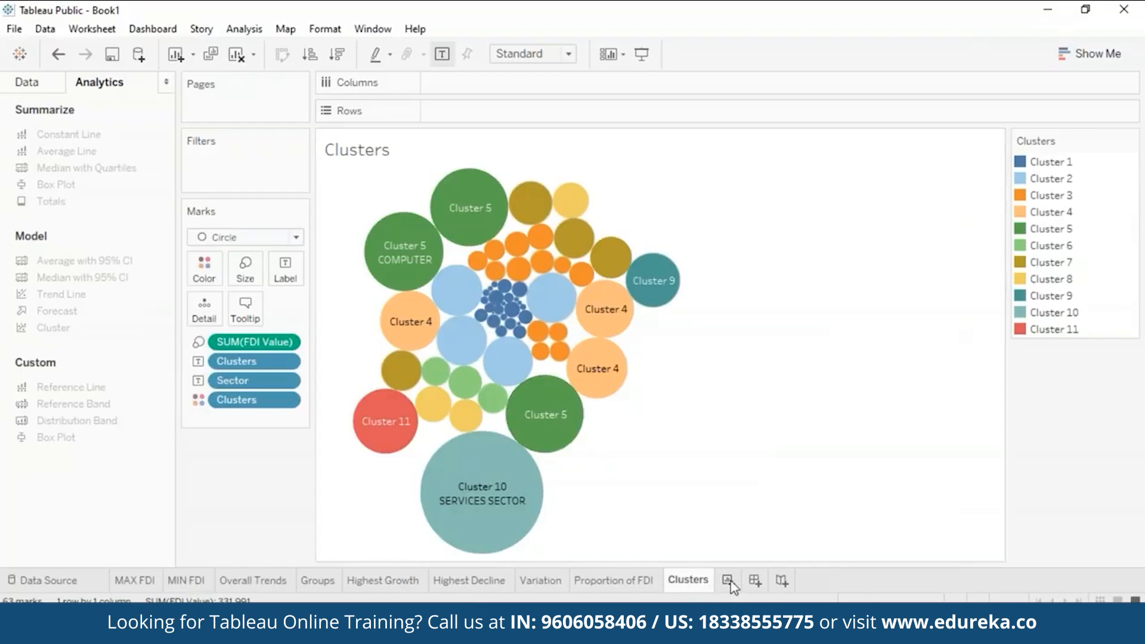
- Add a new worksheet and rename it as Trend Forecast
{"action": "left_click", "coordinate": [729, 581]}
{"action": "right_click", "coordinate": [734, 581]}
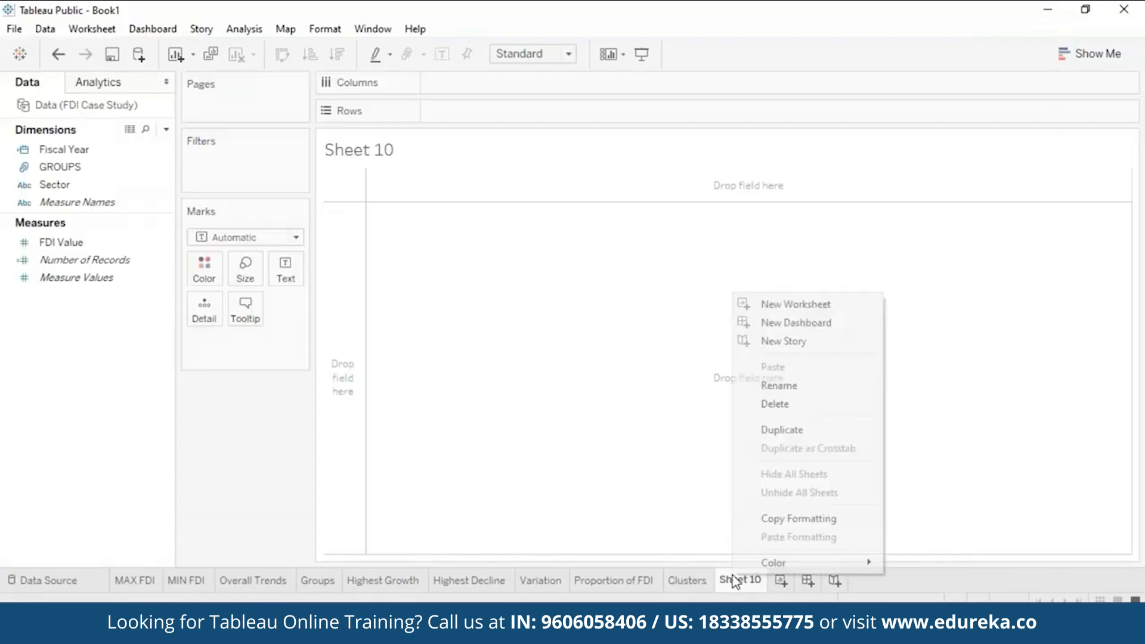
{"action": "left_click", "coordinate": [829, 390]}
{"action": "type", "text": "Trend "}
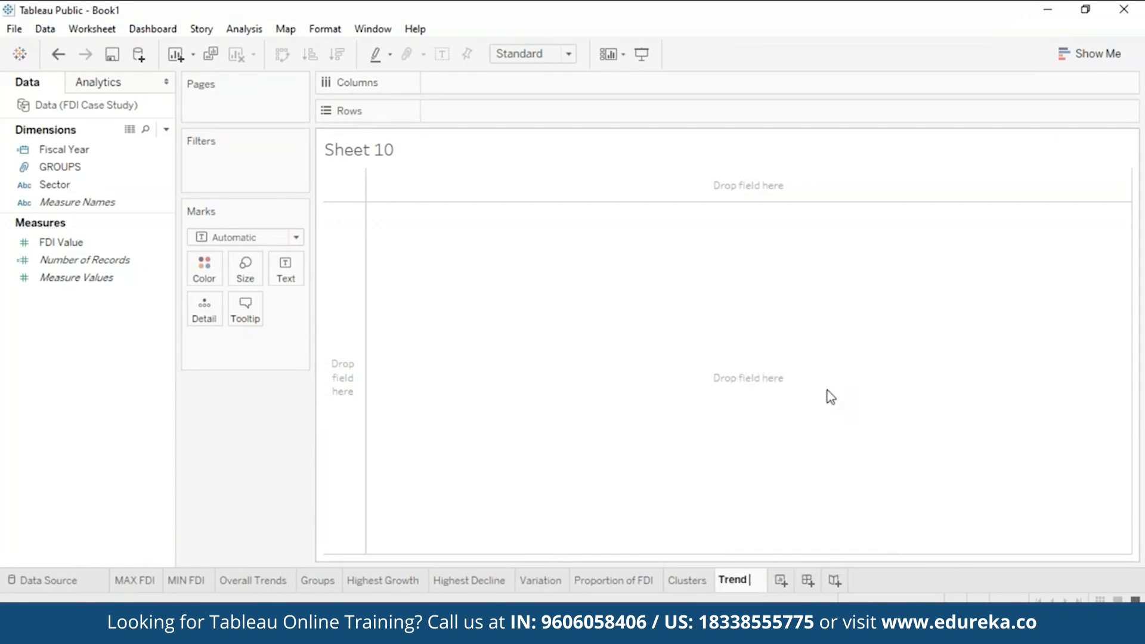
{"action": "type", "text": "Forecast"}
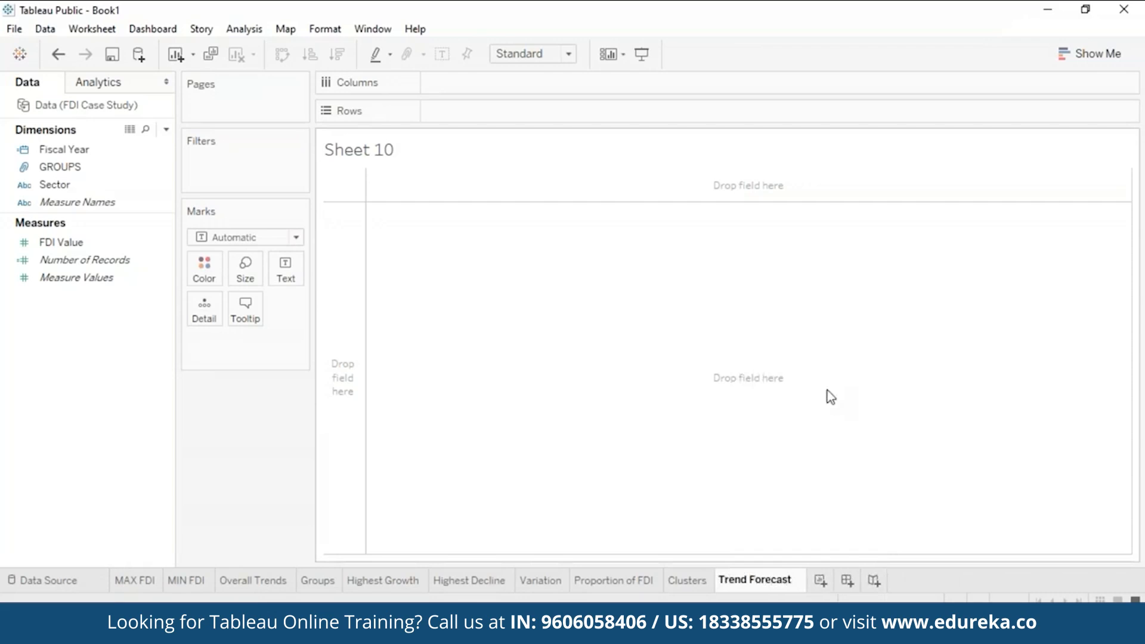
{"action": "key", "text": "Return"}
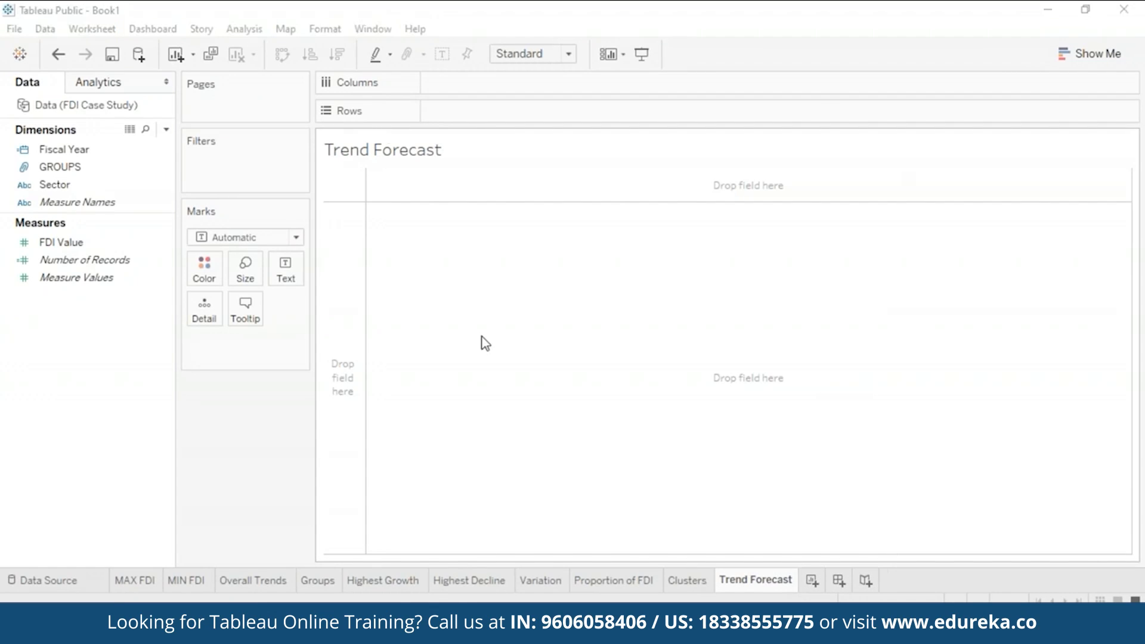
- Plot FDI Value by fiscal year as a line chart, add a forecast to it and inspect the estimated values
{"action": "left_click_drag", "start_coordinate": [98, 158], "coordinate": [517, 89]}
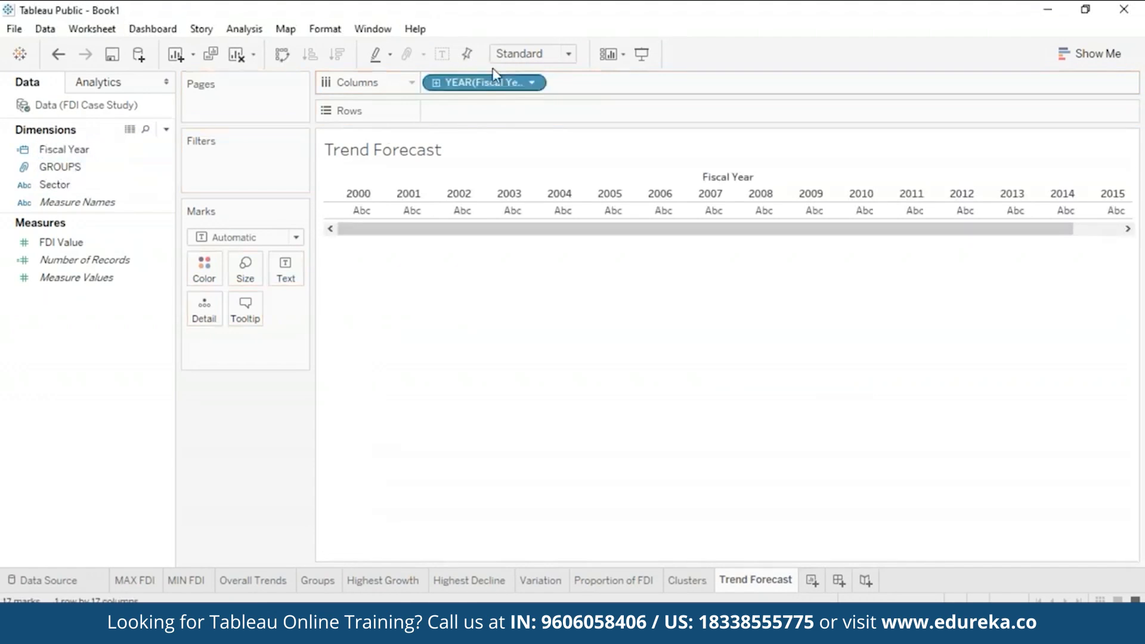
{"action": "left_click_drag", "start_coordinate": [64, 248], "coordinate": [451, 110]}
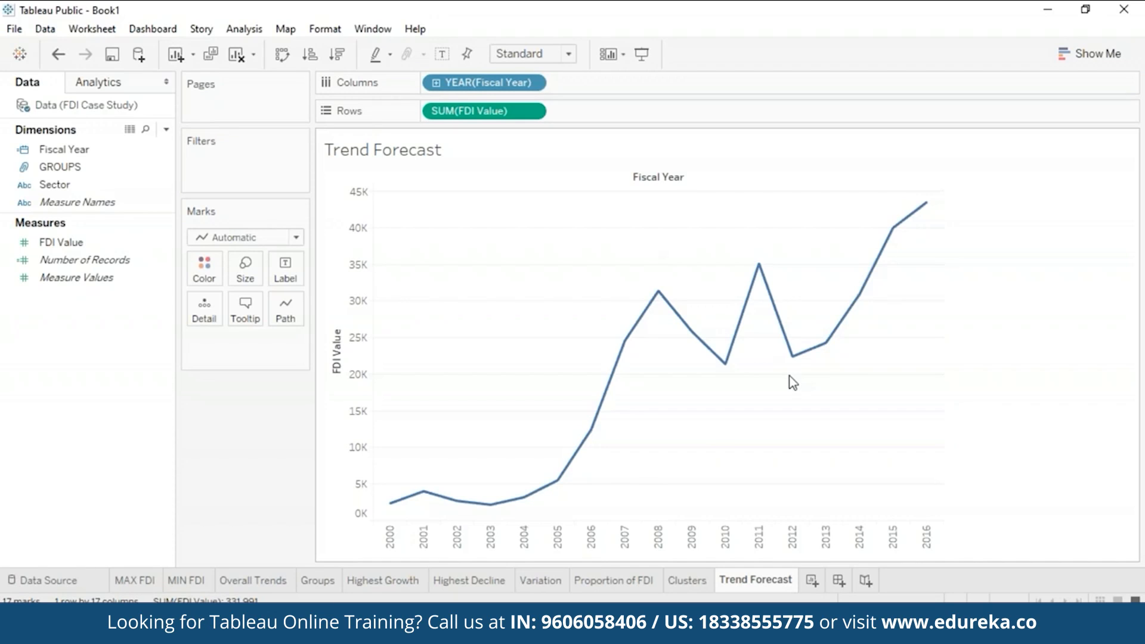
{"action": "left_click", "coordinate": [122, 90]}
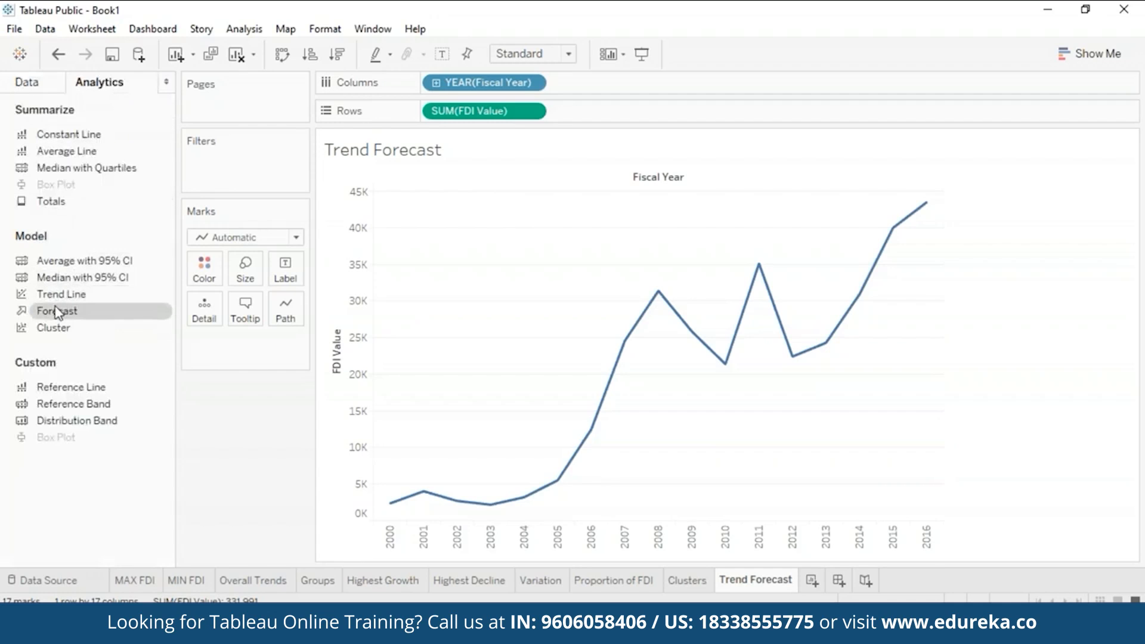
{"action": "left_click_drag", "start_coordinate": [58, 312], "coordinate": [481, 216]}
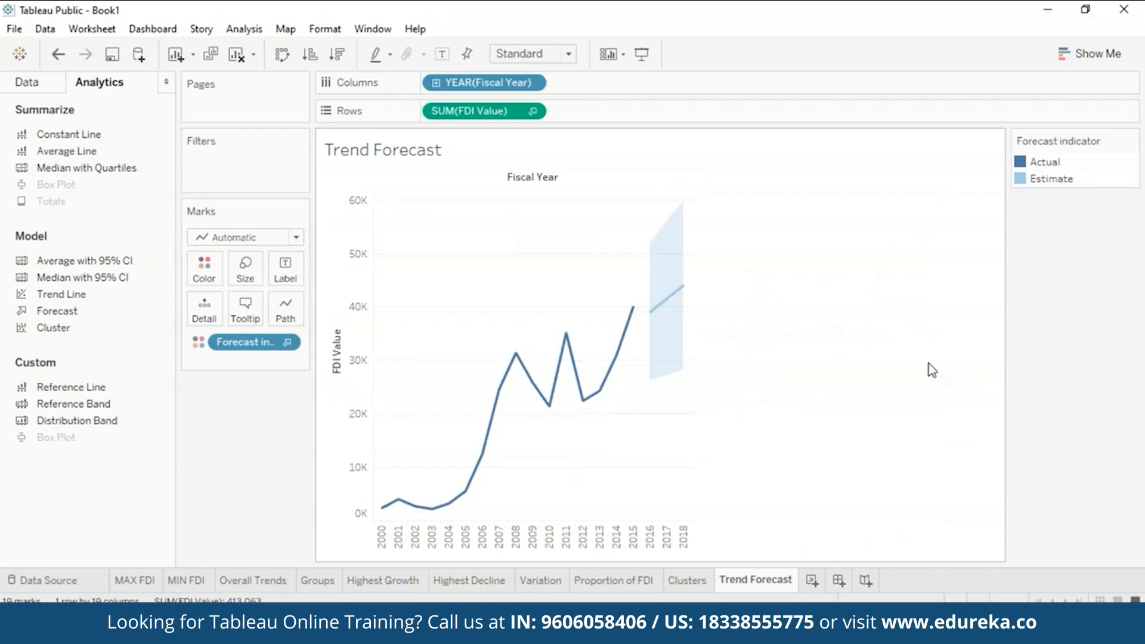
{"action": "mouse_move", "coordinate": [664, 310]}
{"action": "mouse_move", "coordinate": [679, 316]}
{"action": "mouse_move", "coordinate": [681, 288]}
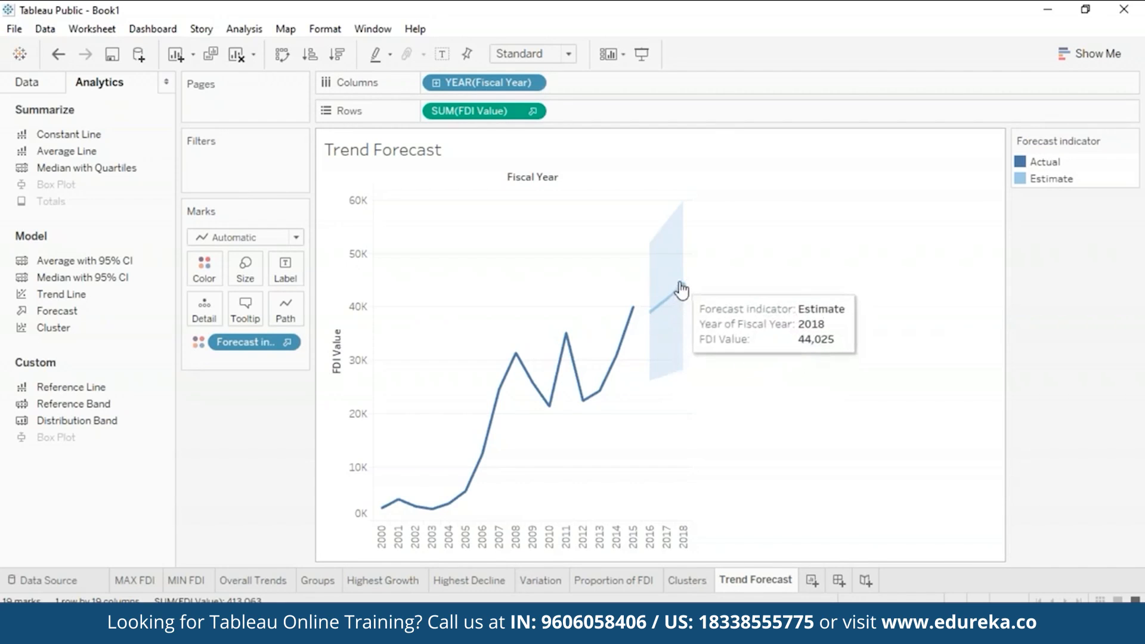
{"action": "mouse_move", "coordinate": [635, 313]}
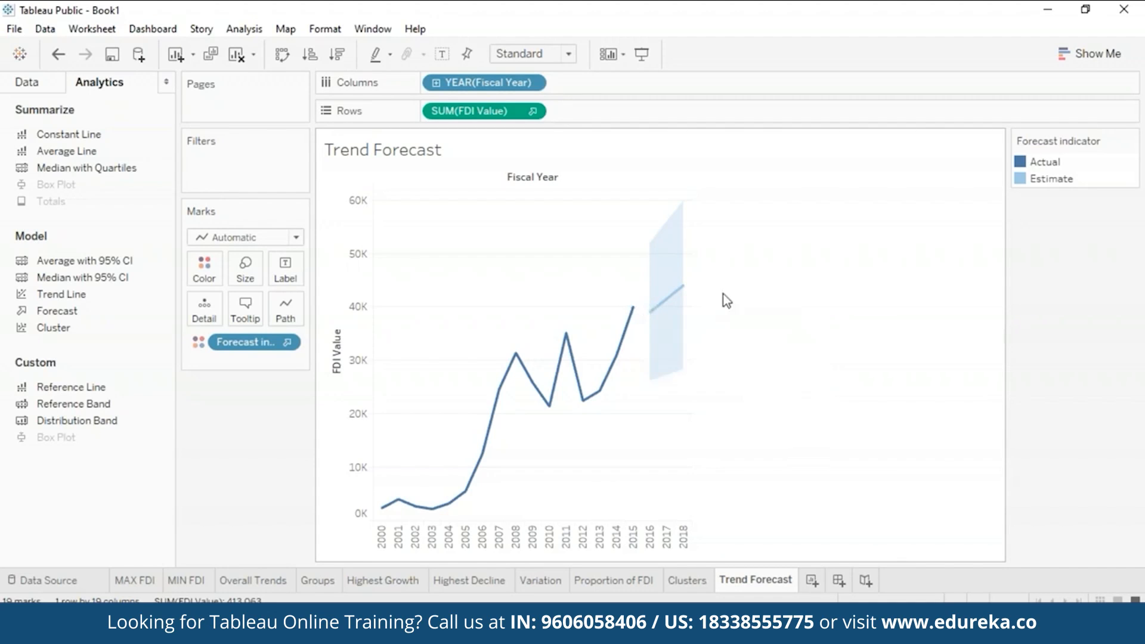
- Show a Sector filter beside the forecast chart and leave only the computer software sector selected
{"action": "left_click", "coordinate": [54, 87]}
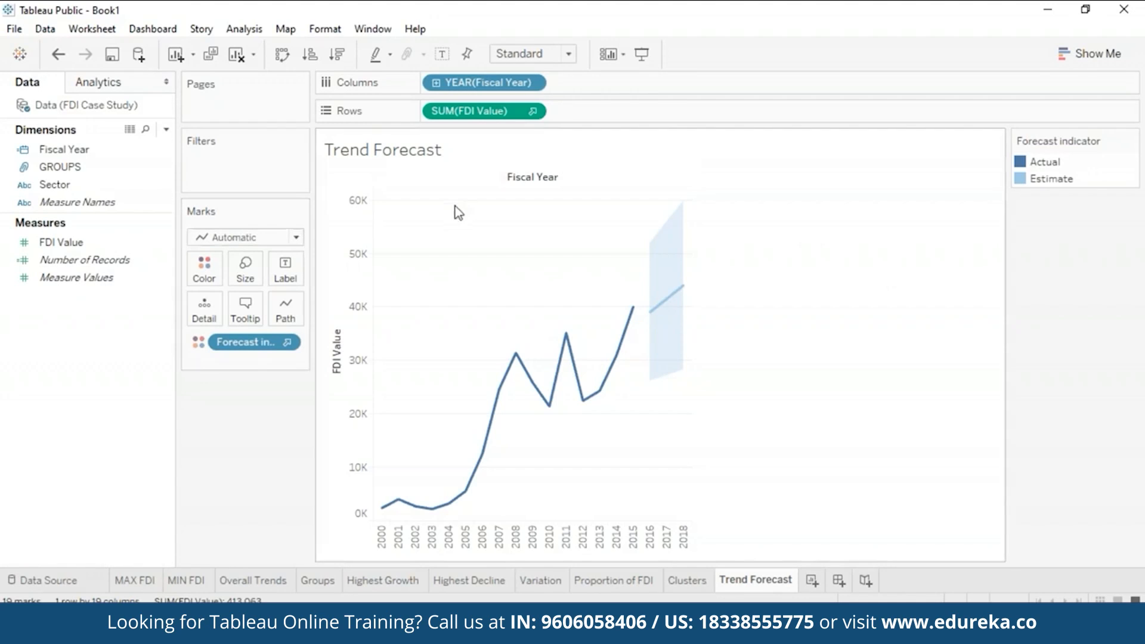
{"action": "left_click", "coordinate": [77, 184]}
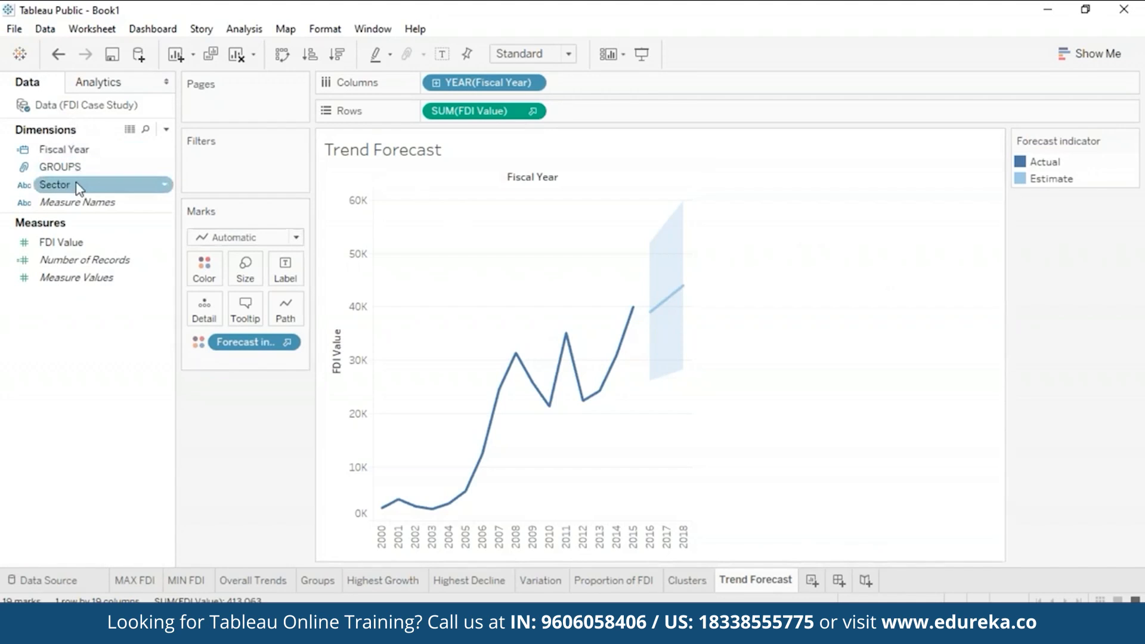
{"action": "left_click", "coordinate": [164, 187]}
{"action": "left_click", "coordinate": [210, 215]}
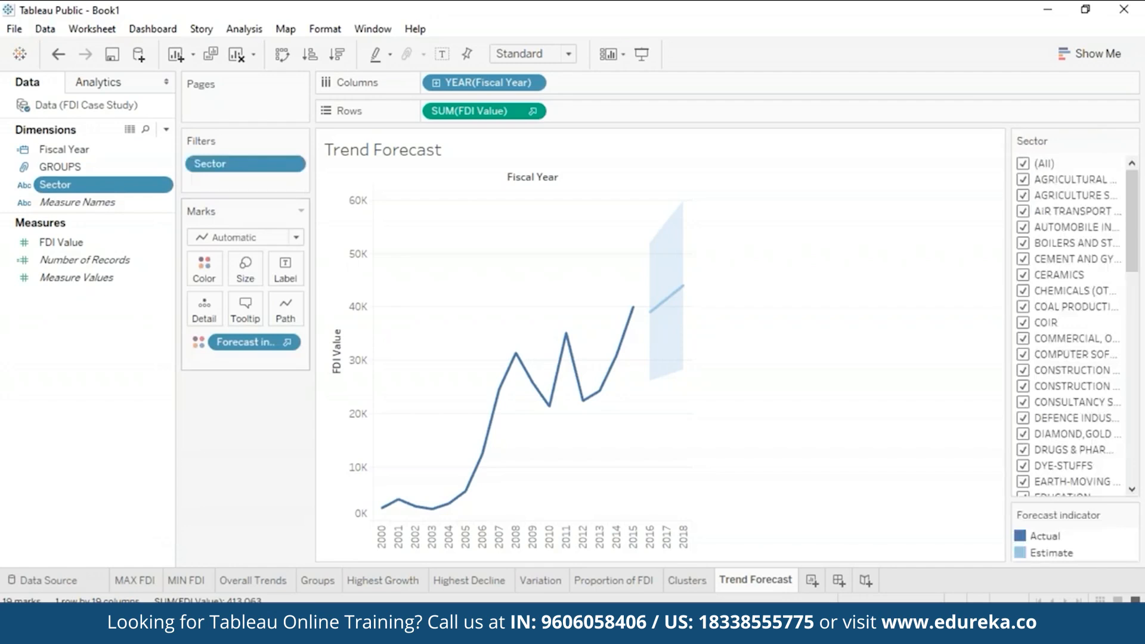
{"action": "left_click", "coordinate": [1023, 163]}
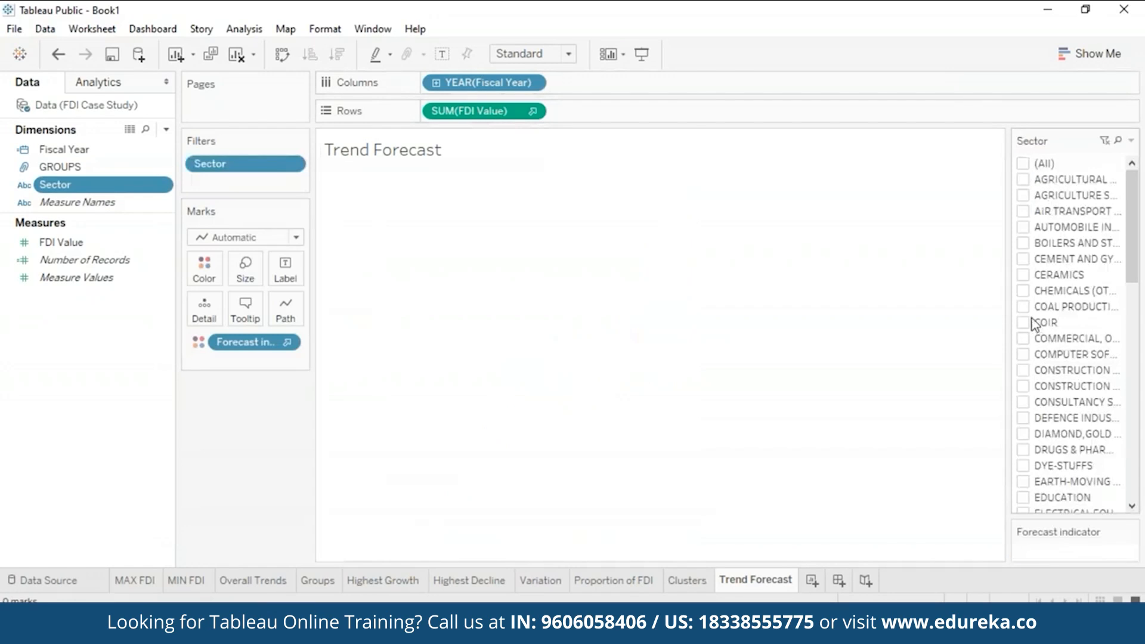
{"action": "left_click", "coordinate": [1023, 355]}
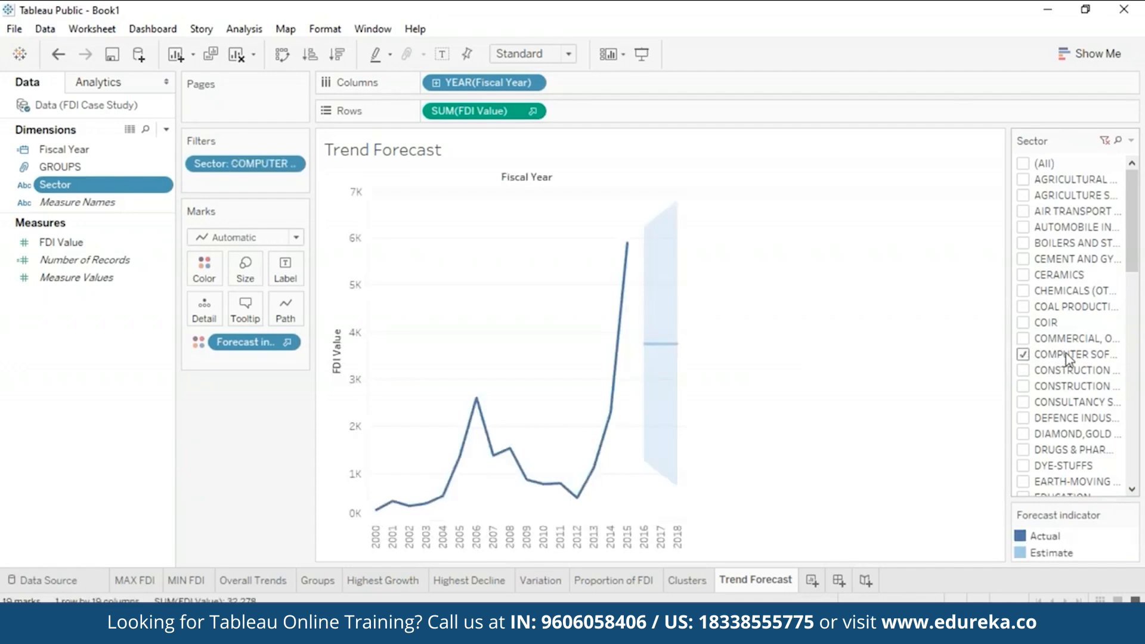
{"action": "mouse_move", "coordinate": [636, 291]}
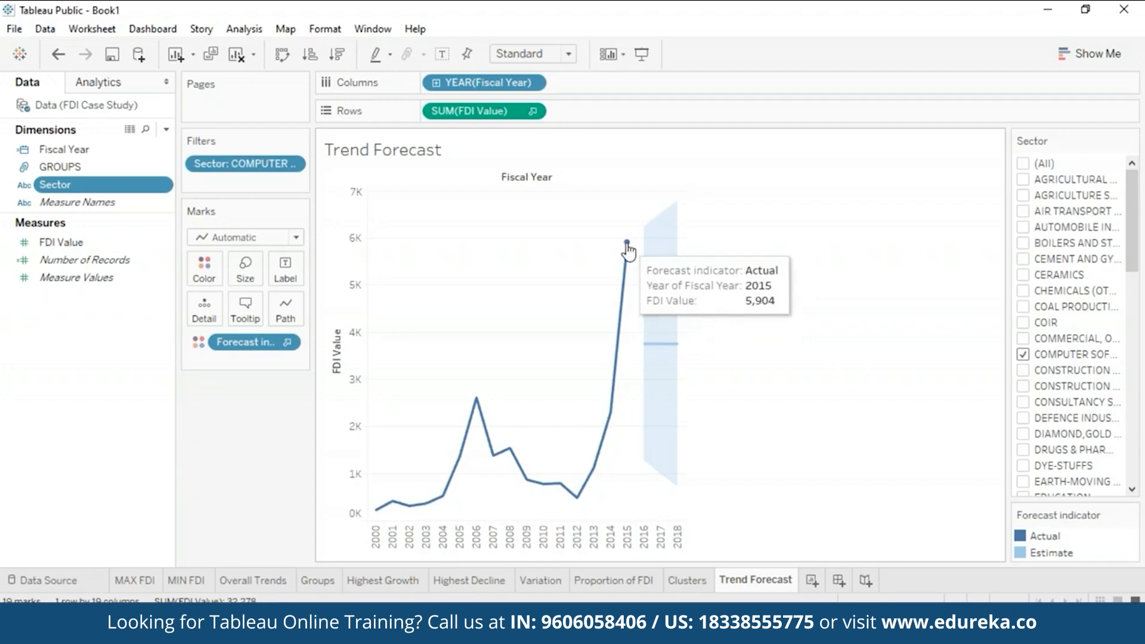
- Inspect the 2018 forecast estimate, replace the computer software sector with only the services sector in the Sector filter, and check its forecast
{"action": "mouse_move", "coordinate": [640, 352]}
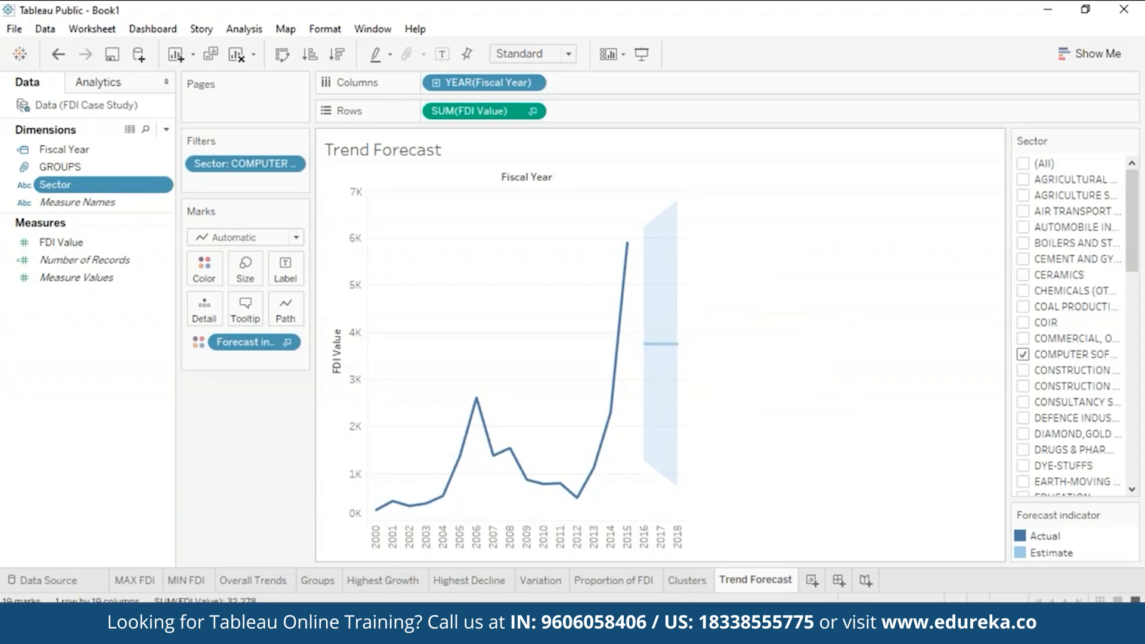
{"action": "mouse_move", "coordinate": [684, 349]}
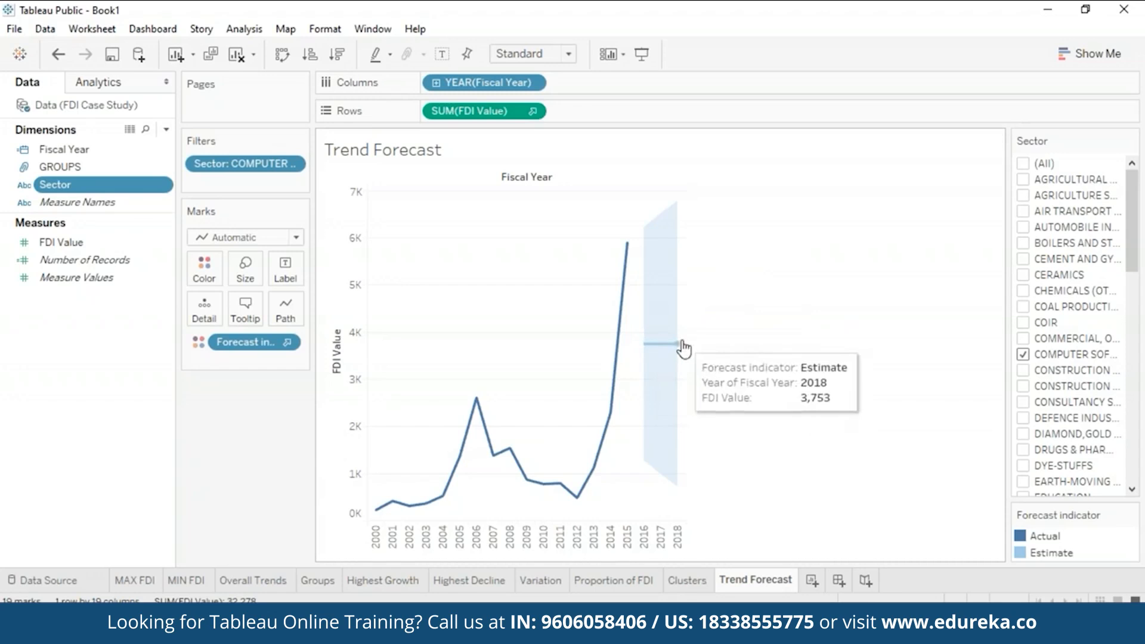
{"action": "left_click", "coordinate": [1023, 355]}
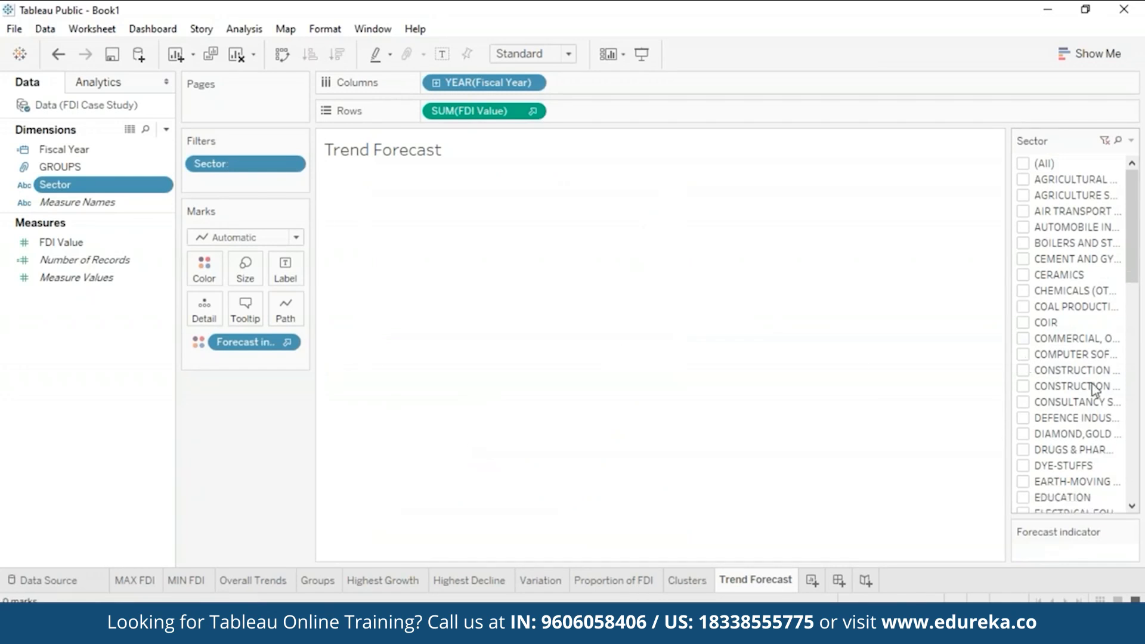
{"action": "left_click", "coordinate": [1114, 141]}
{"action": "type", "text": "ser"}
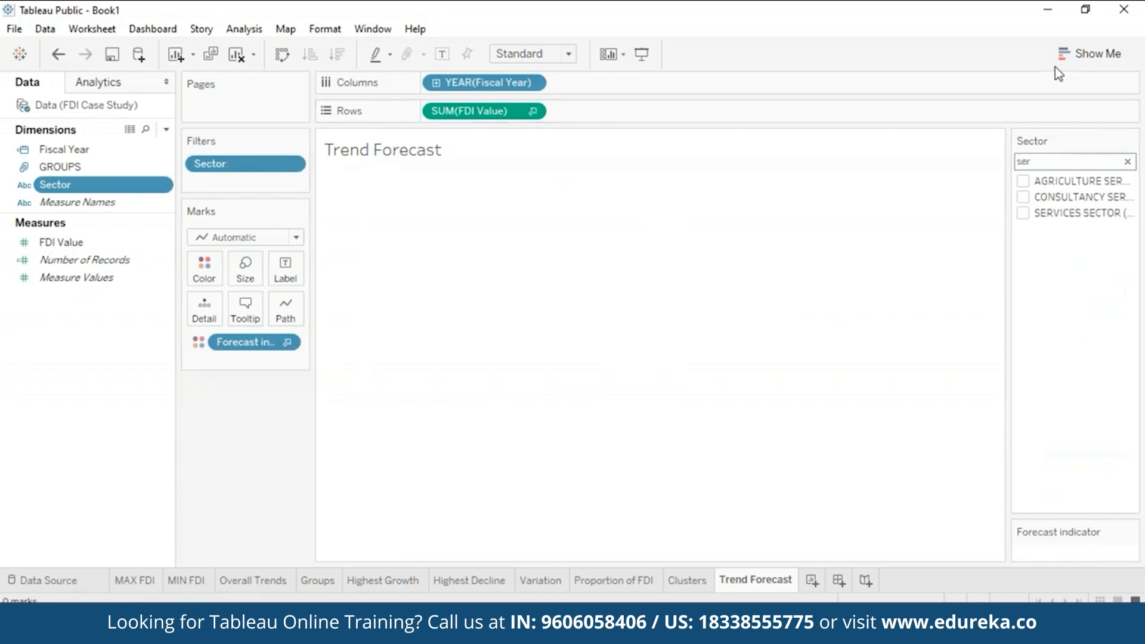
{"action": "left_click", "coordinate": [1023, 213]}
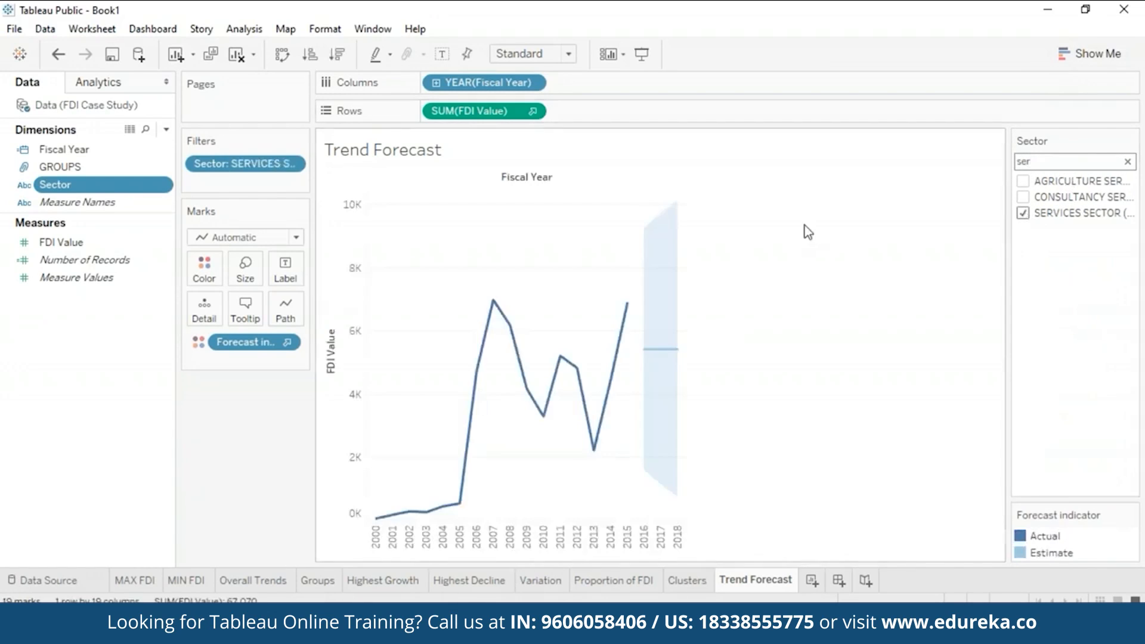
{"action": "mouse_move", "coordinate": [657, 351]}
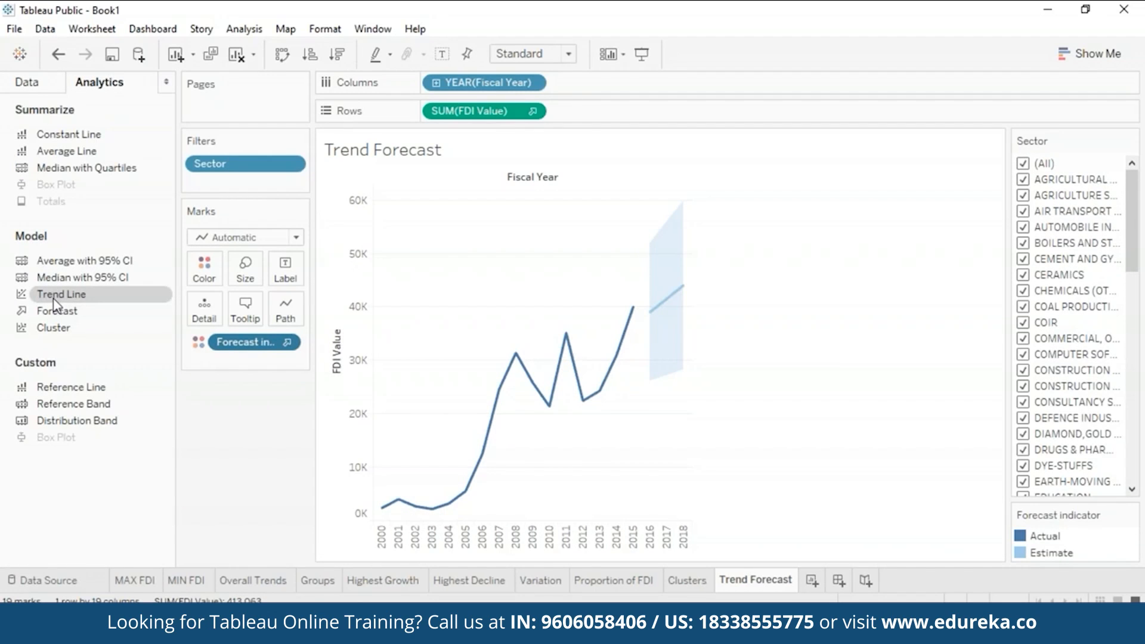
- Add a linear trend line to the FDI forecast chart and create a new dashboard
{"action": "left_click_drag", "start_coordinate": [54, 299], "coordinate": [480, 198]}
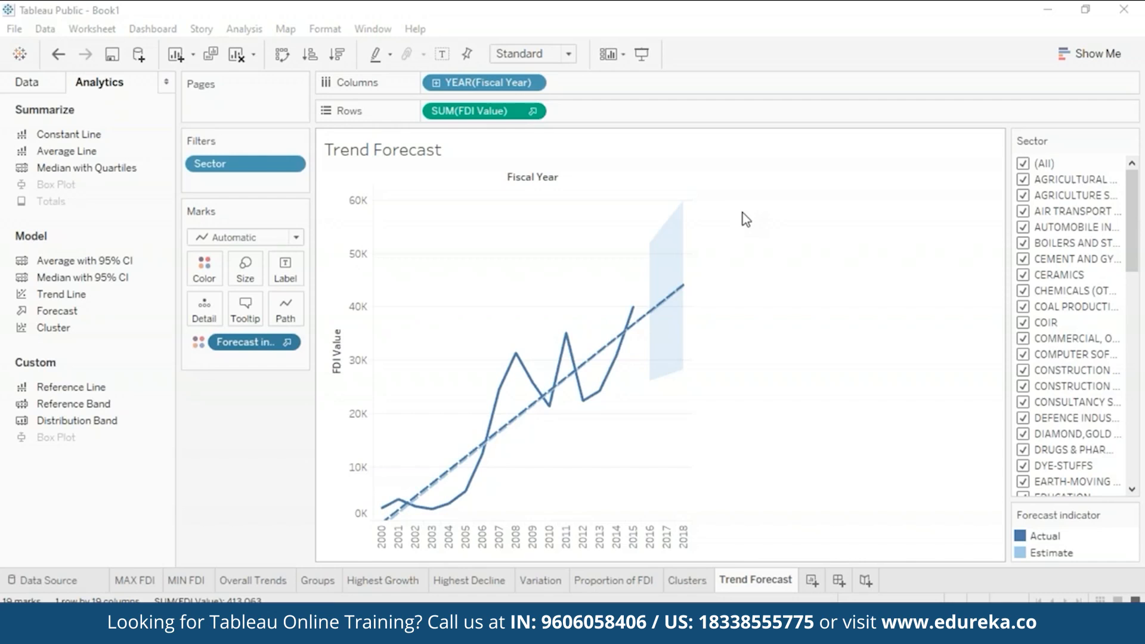
{"action": "left_click", "coordinate": [839, 581]}
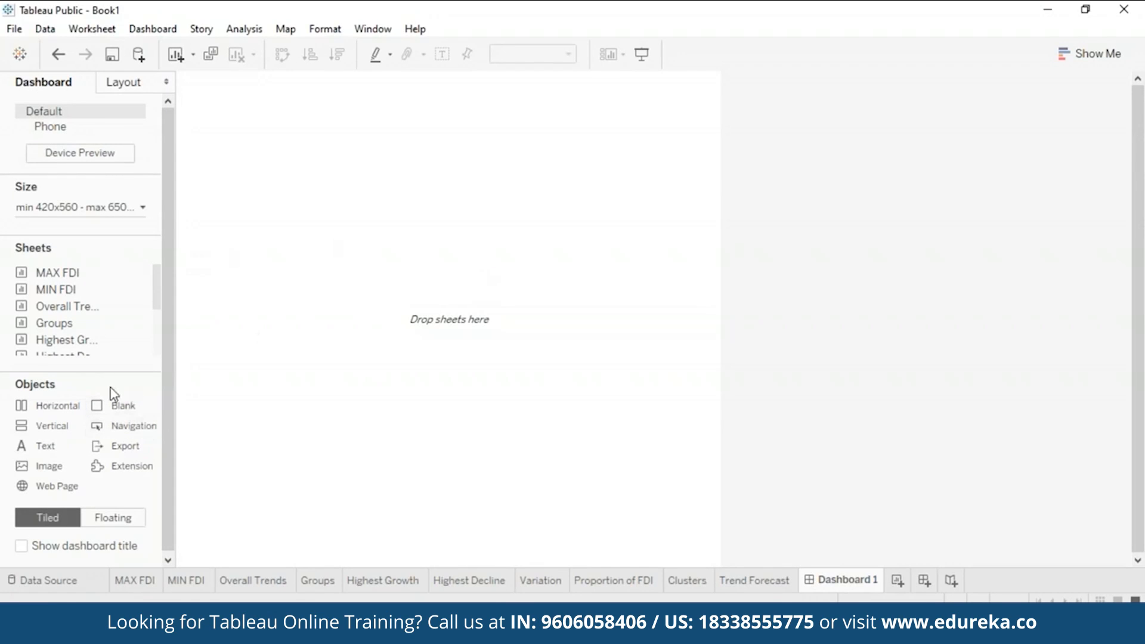
{"action": "mouse_move", "coordinate": [83, 276]}
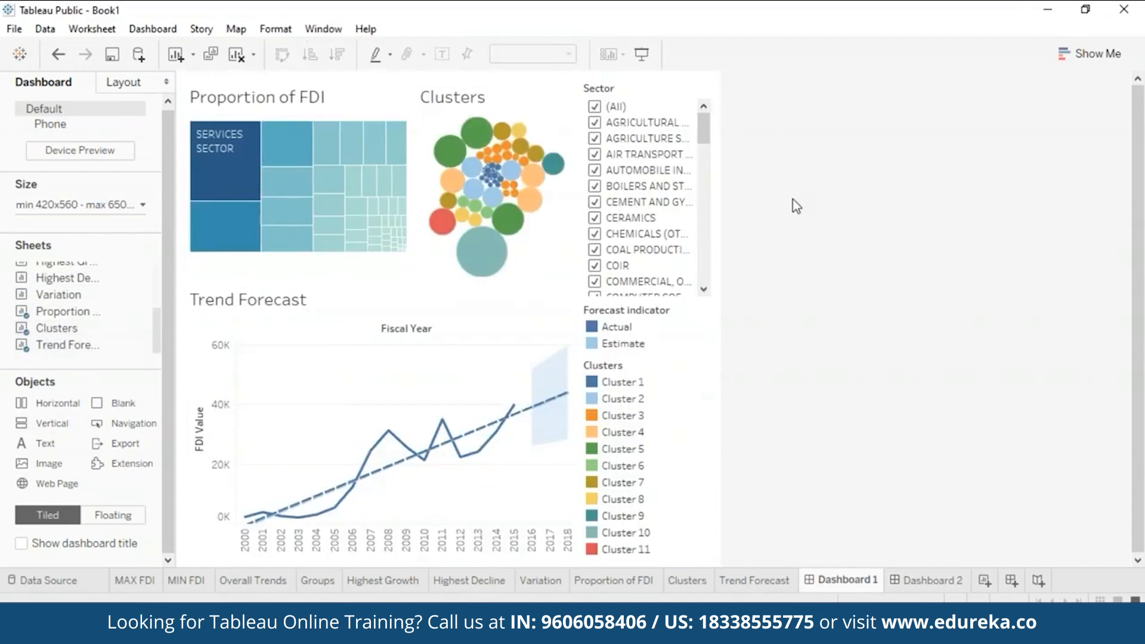
- Add the text heading "Insights on FDI Data" in size 28 above the charts of Dashboard 1 and look over Dashboard 2
{"action": "left_click_drag", "start_coordinate": [22, 443], "coordinate": [448, 270]}
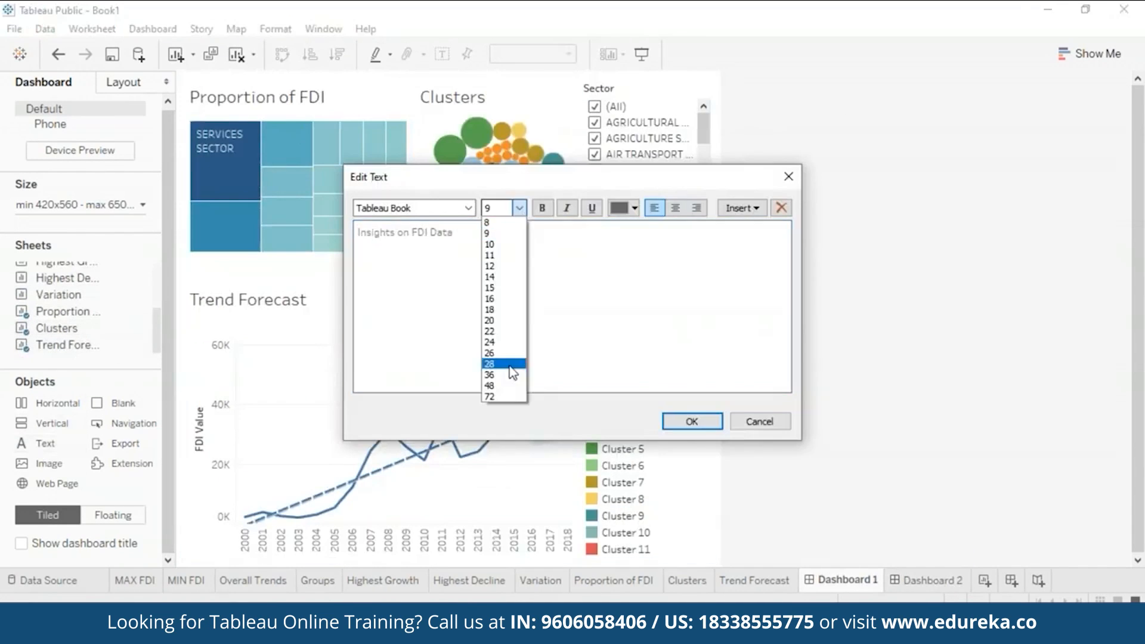
{"action": "left_click", "coordinate": [504, 367]}
{"action": "left_click", "coordinate": [692, 421]}
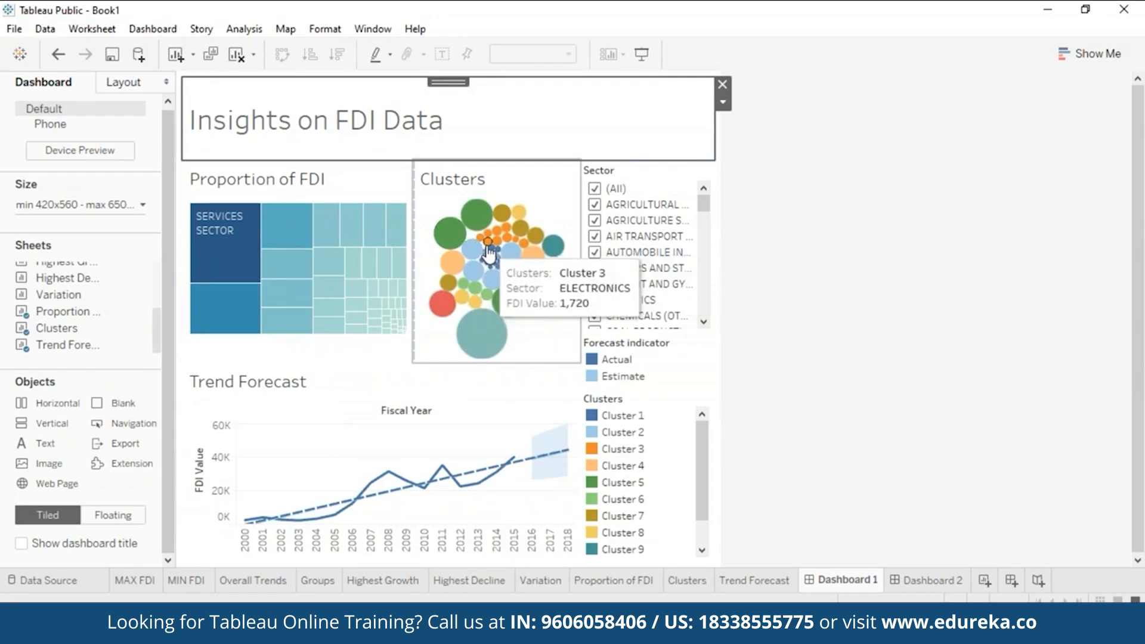
{"action": "left_click", "coordinate": [925, 580]}
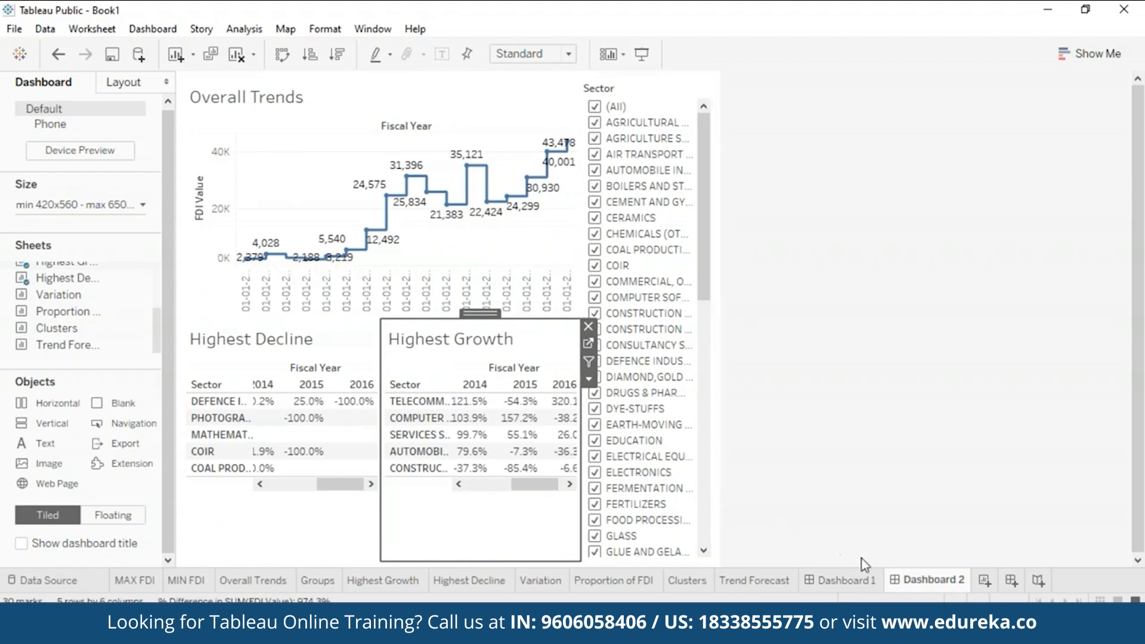
{"action": "left_click", "coordinate": [856, 581]}
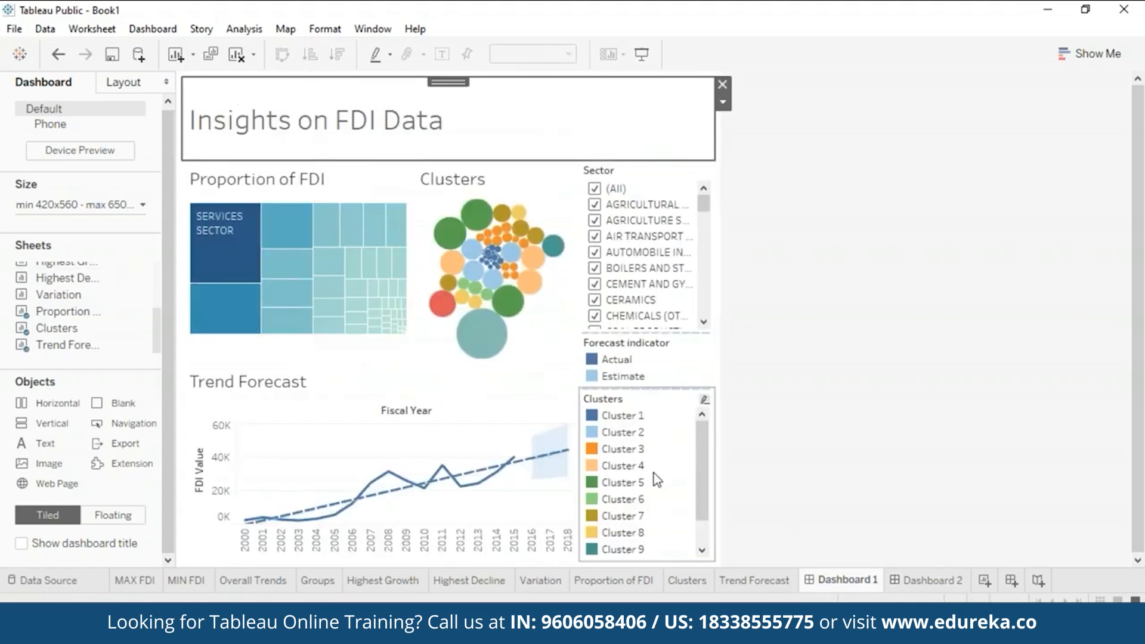
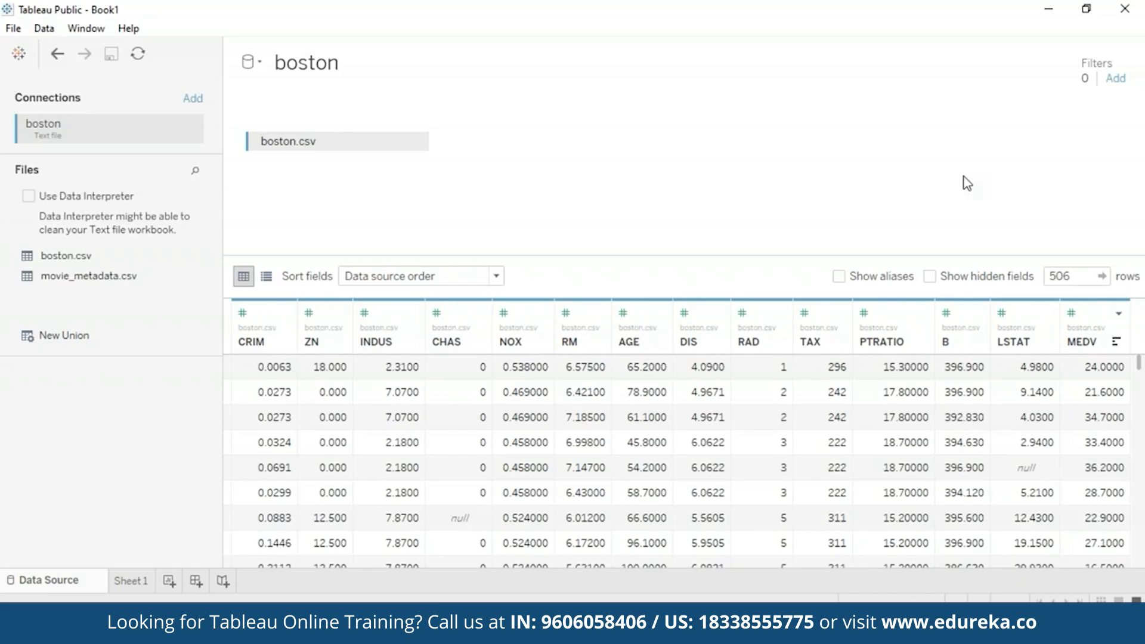
- Replace the title of Sheet 1 in the boston workbook with the list of variable descriptions from CRIM to MEDV in size 10
{"action": "left_click", "coordinate": [128, 579]}
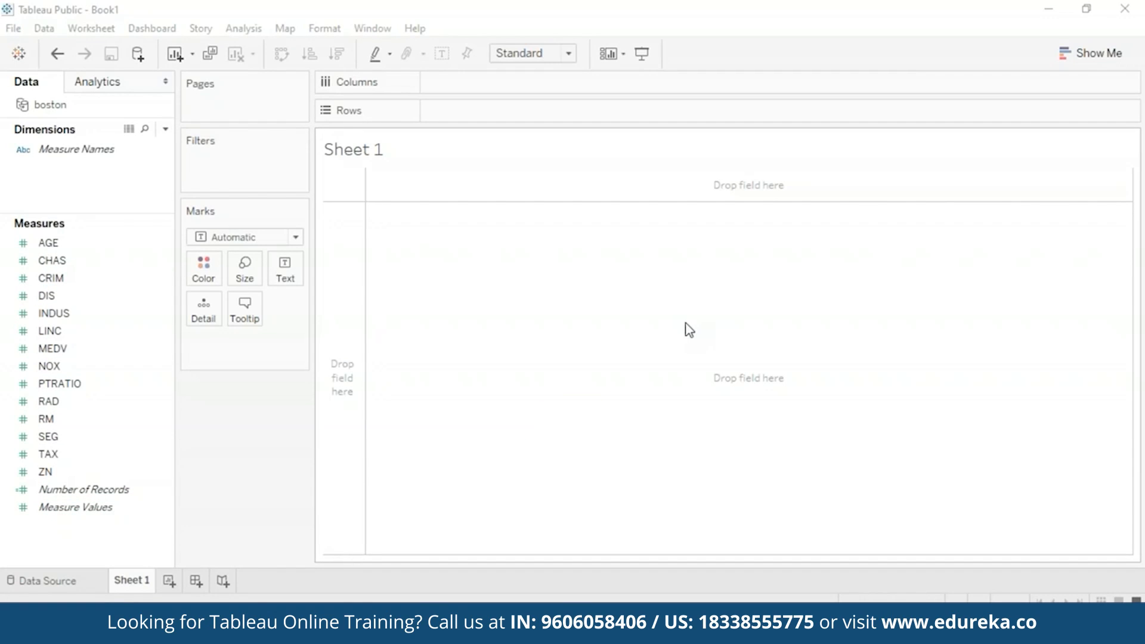
{"action": "double_click", "coordinate": [360, 143]}
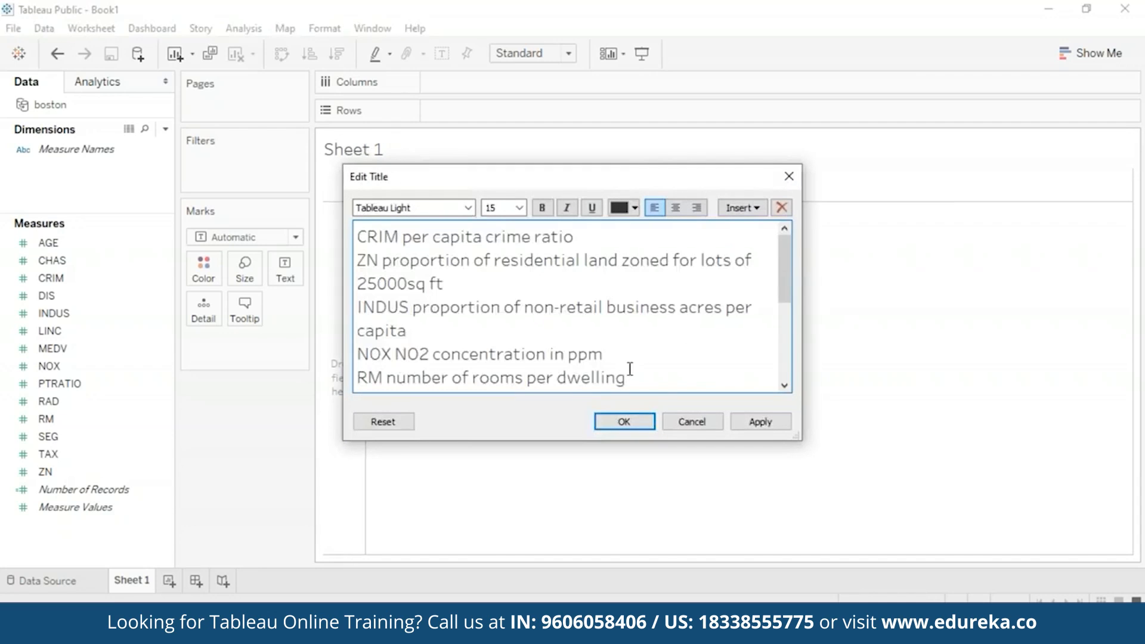
{"action": "key", "text": "ctrl+a"}
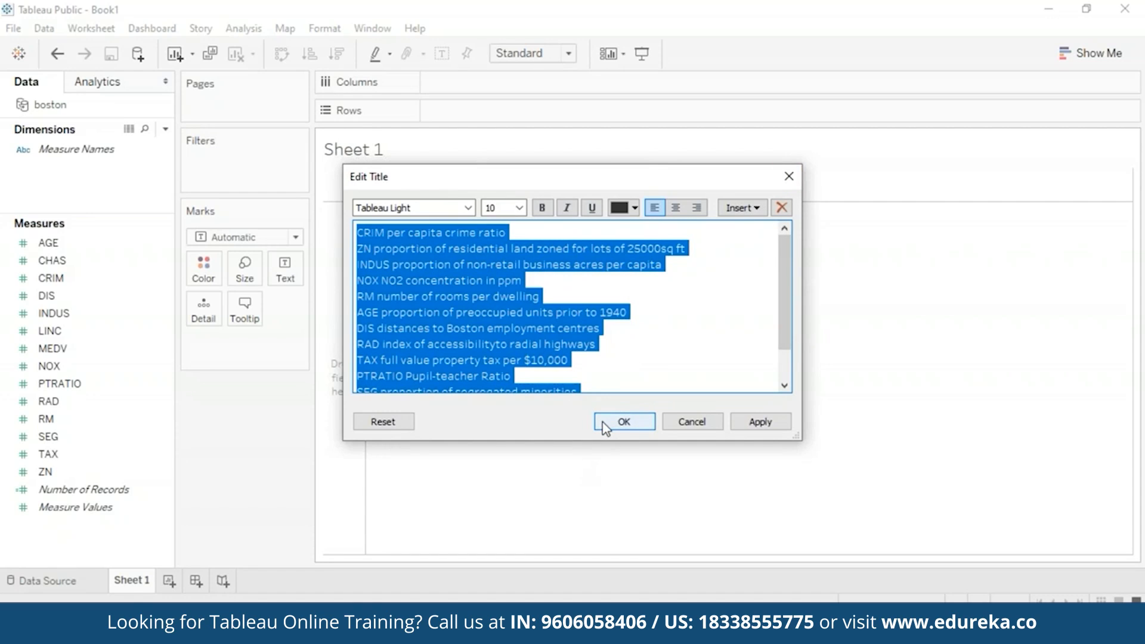
{"action": "left_click", "coordinate": [649, 423]}
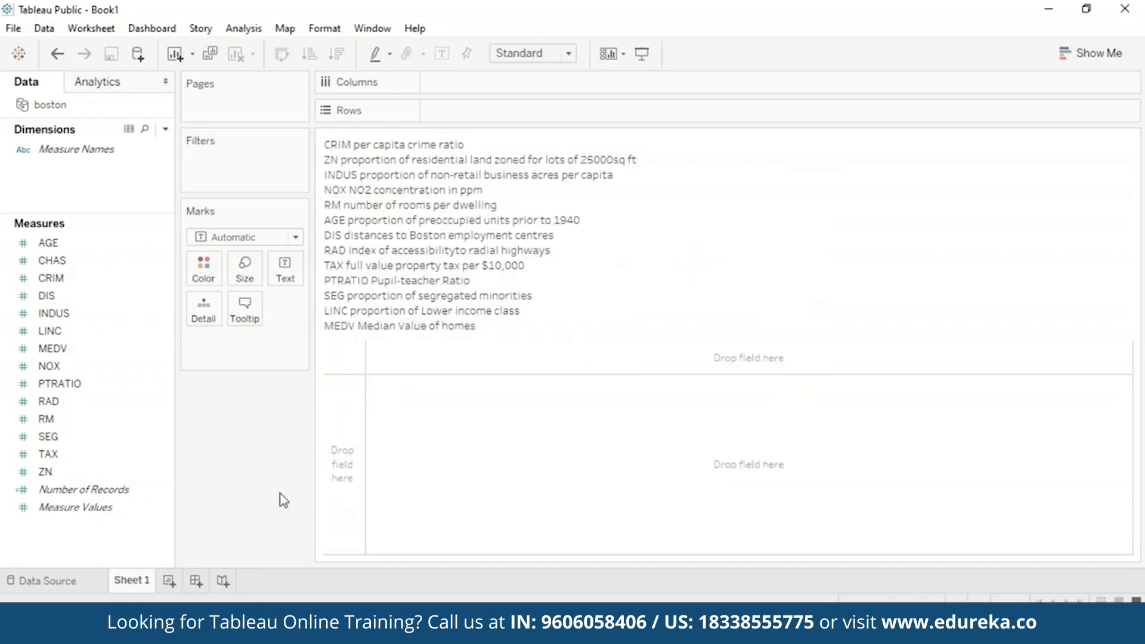
- Rename the sheet holding the variable descriptions as Variables
{"action": "mouse_move", "coordinate": [136, 589]}
{"action": "right_click", "coordinate": [136, 586]}
{"action": "left_click", "coordinate": [263, 396]}
{"action": "type", "text": "Variables"}
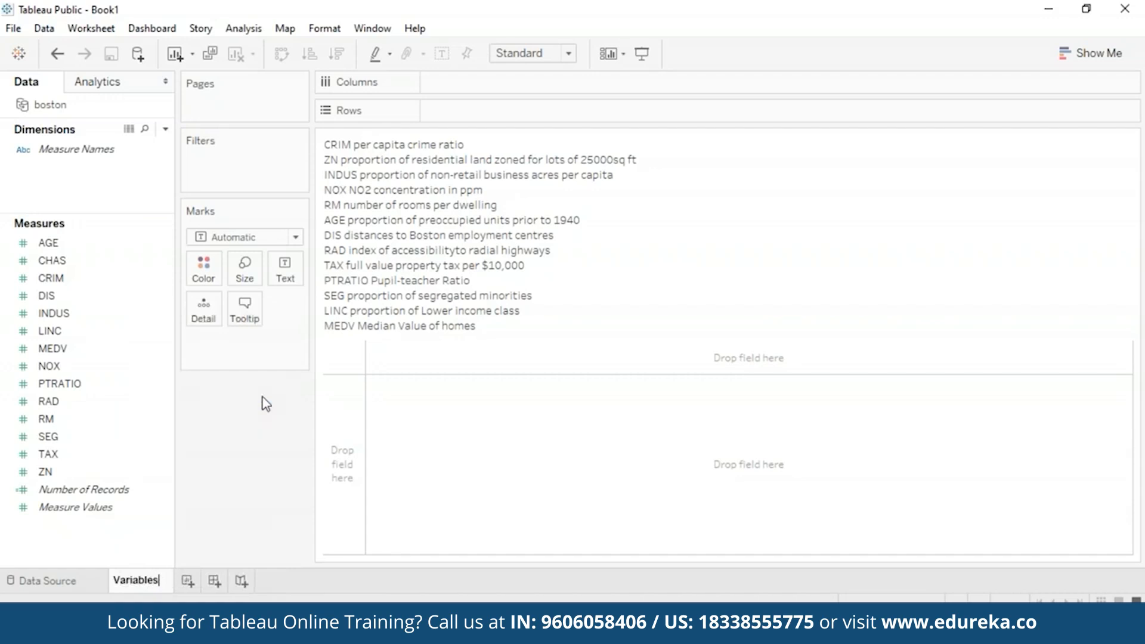
{"action": "left_click", "coordinate": [403, 428]}
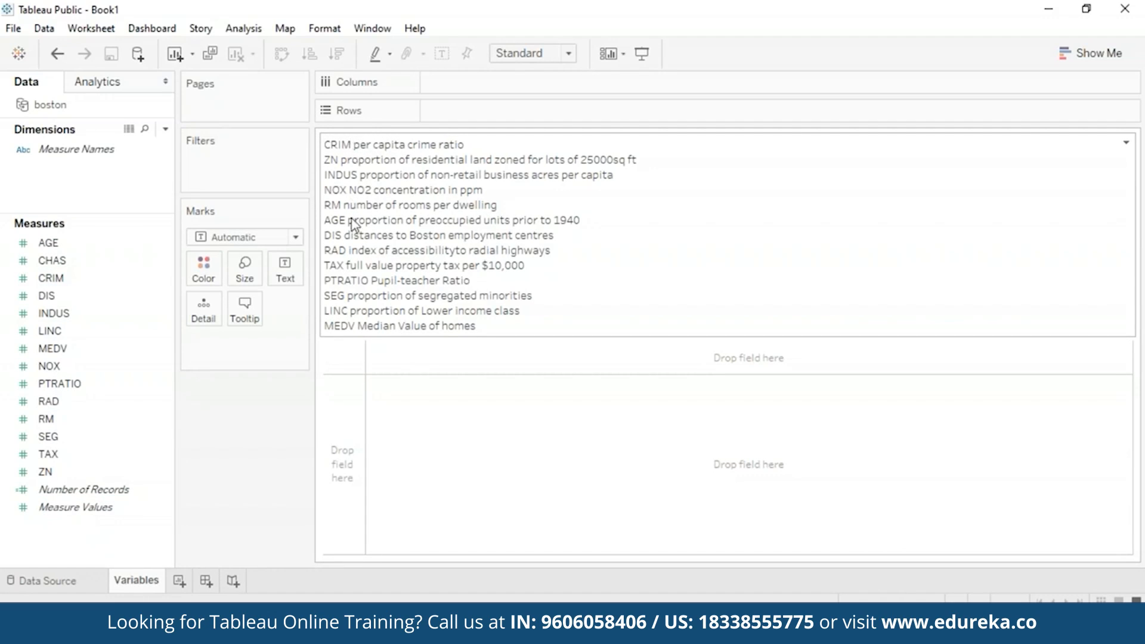
- Insert a colon after every variable name from CRIM to MEDV in the Variables sheet title and apply the edit
{"action": "right_click", "coordinate": [483, 264]}
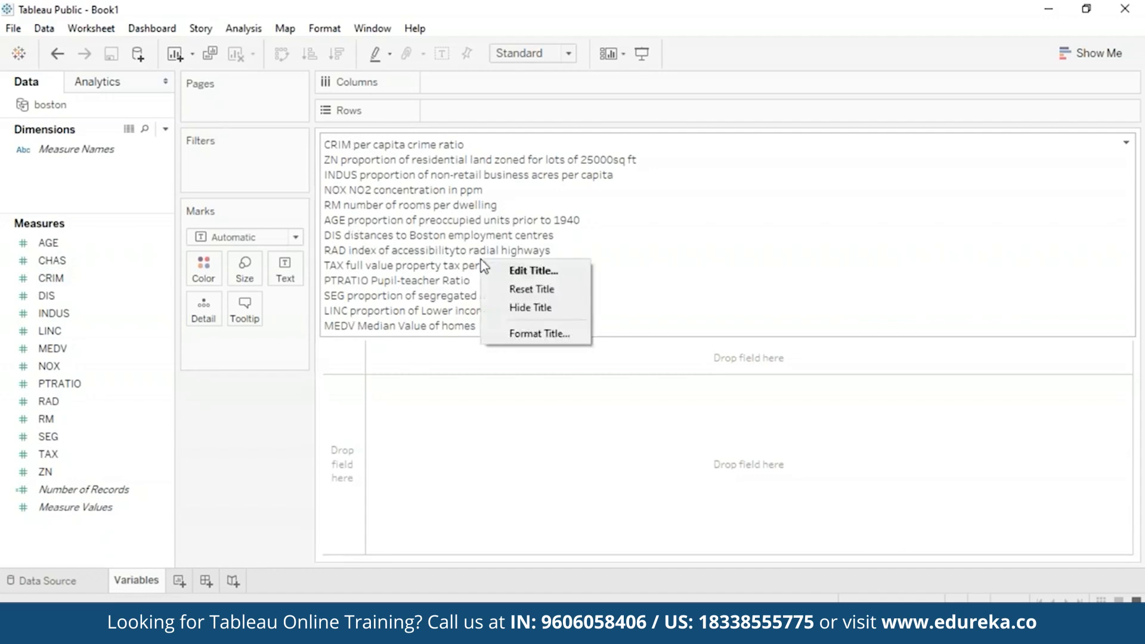
{"action": "left_click", "coordinate": [507, 276]}
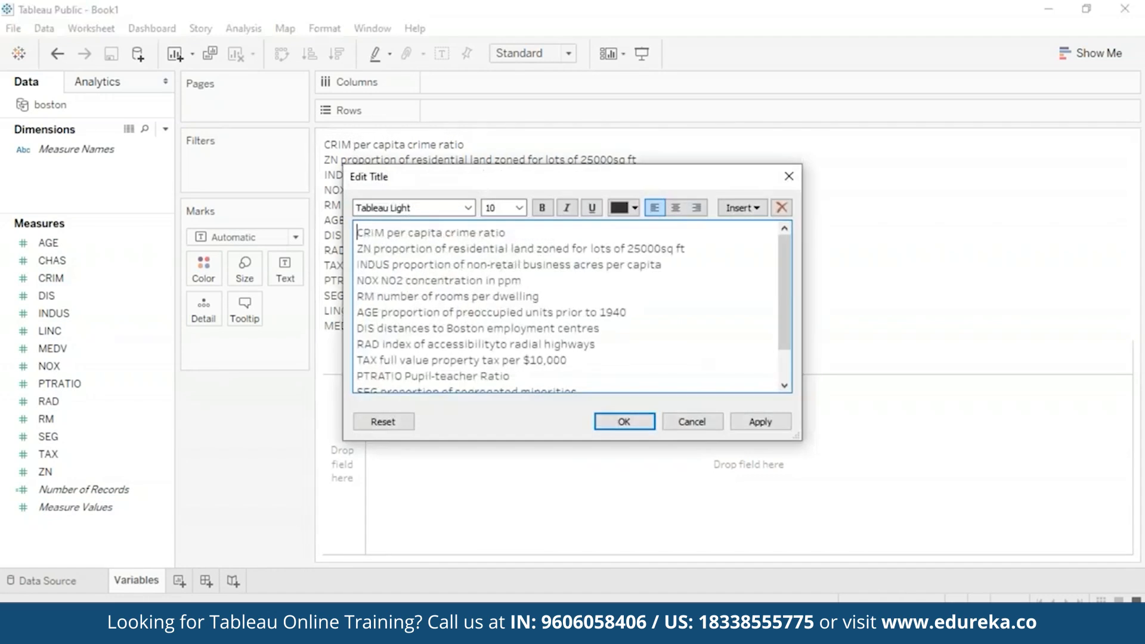
{"action": "left_click", "coordinate": [386, 234]}
{"action": "type", "text": ":"}
{"action": "left_click", "coordinate": [373, 249]}
{"action": "type", "text": ":"}
{"action": "left_click", "coordinate": [391, 264]}
{"action": "type", "text": ":"}
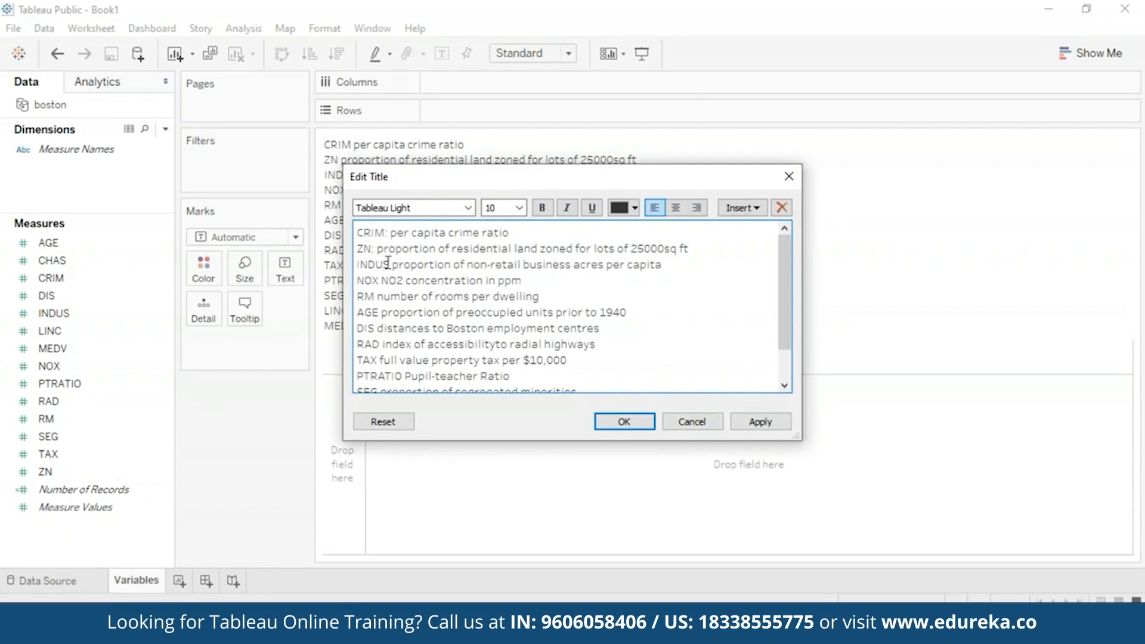
{"action": "left_click", "coordinate": [382, 280]}
{"action": "type", "text": ":"}
{"action": "left_click", "coordinate": [375, 296]}
{"action": "type", "text": ":"}
{"action": "left_click", "coordinate": [379, 312]}
{"action": "type", "text": ":"}
{"action": "left_click", "coordinate": [375, 328]}
{"action": "type", "text": ":"}
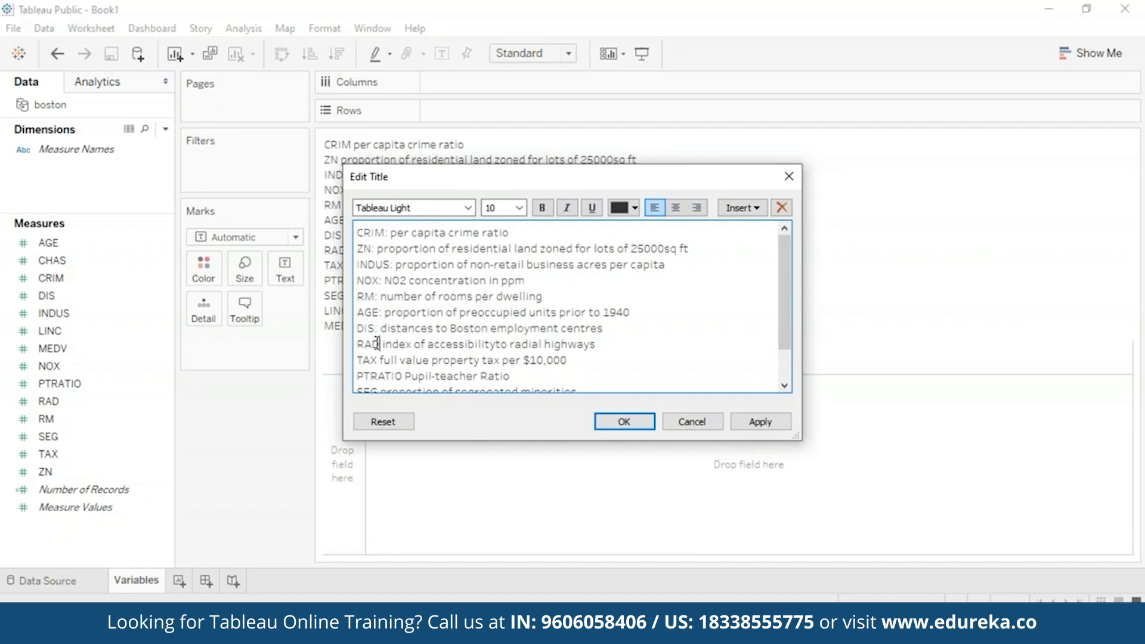
{"action": "left_click", "coordinate": [377, 360]}
{"action": "type", "text": ":"}
{"action": "left_click", "coordinate": [400, 376]}
{"action": "type", "text": ":"}
{"action": "scroll", "coordinate": [401, 375], "scroll_direction": "down", "scroll_amount": 1}
{"action": "left_click", "coordinate": [380, 350]}
{"action": "type", "text": ":"}
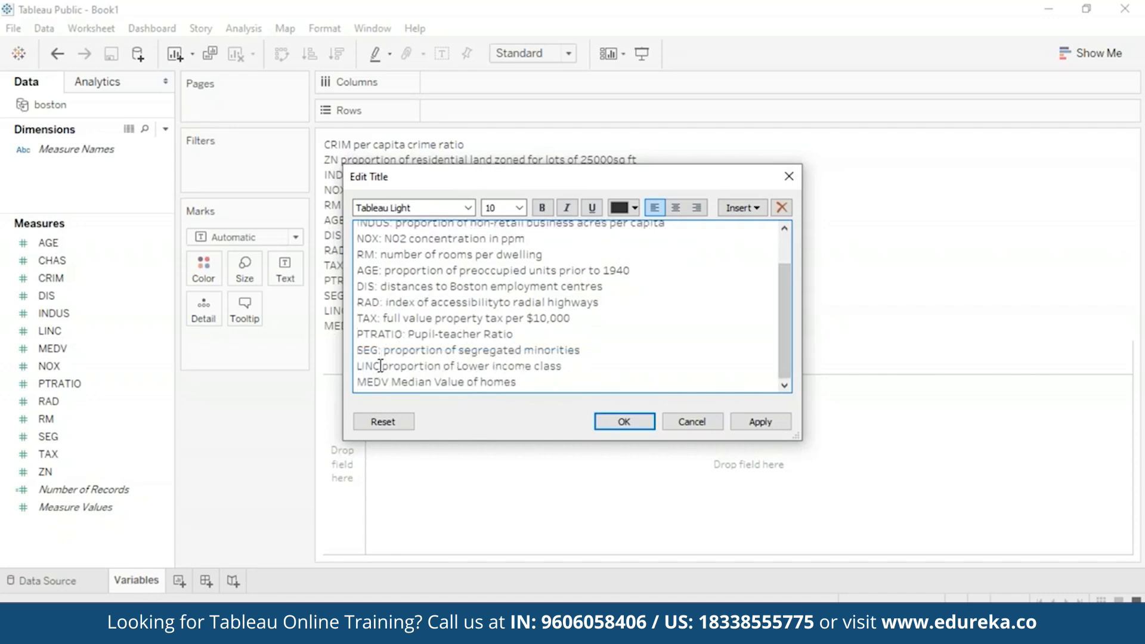
{"action": "left_click", "coordinate": [382, 365]}
{"action": "type", "text": ":"}
{"action": "left_click", "coordinate": [390, 382]}
{"action": "type", "text": ":"}
{"action": "left_click", "coordinate": [760, 422]}
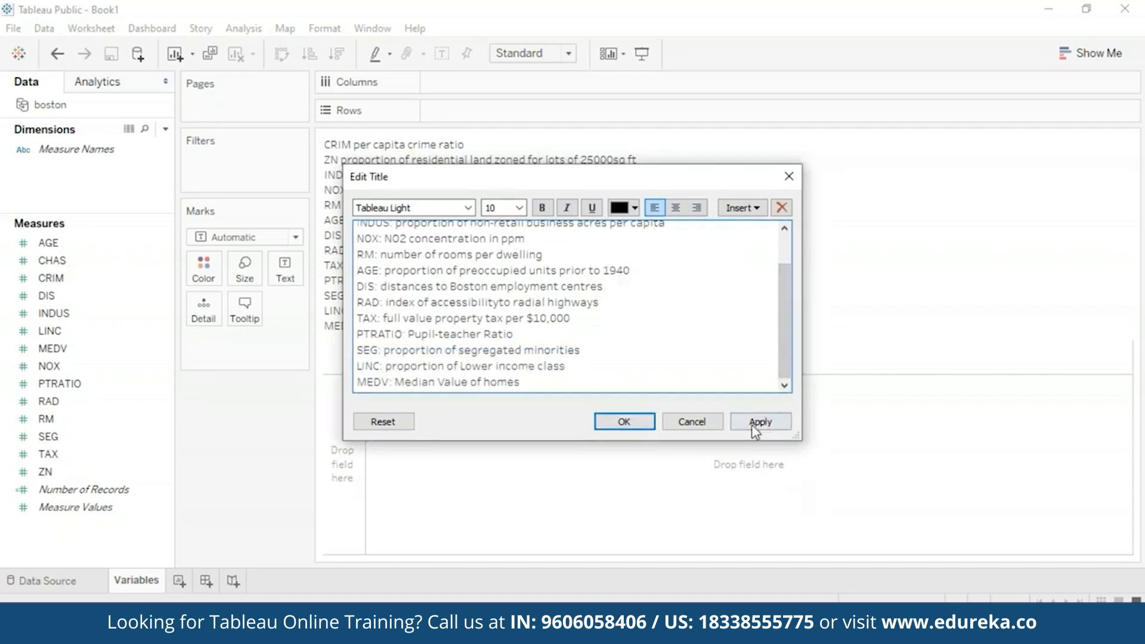
{"action": "left_click", "coordinate": [624, 421]}
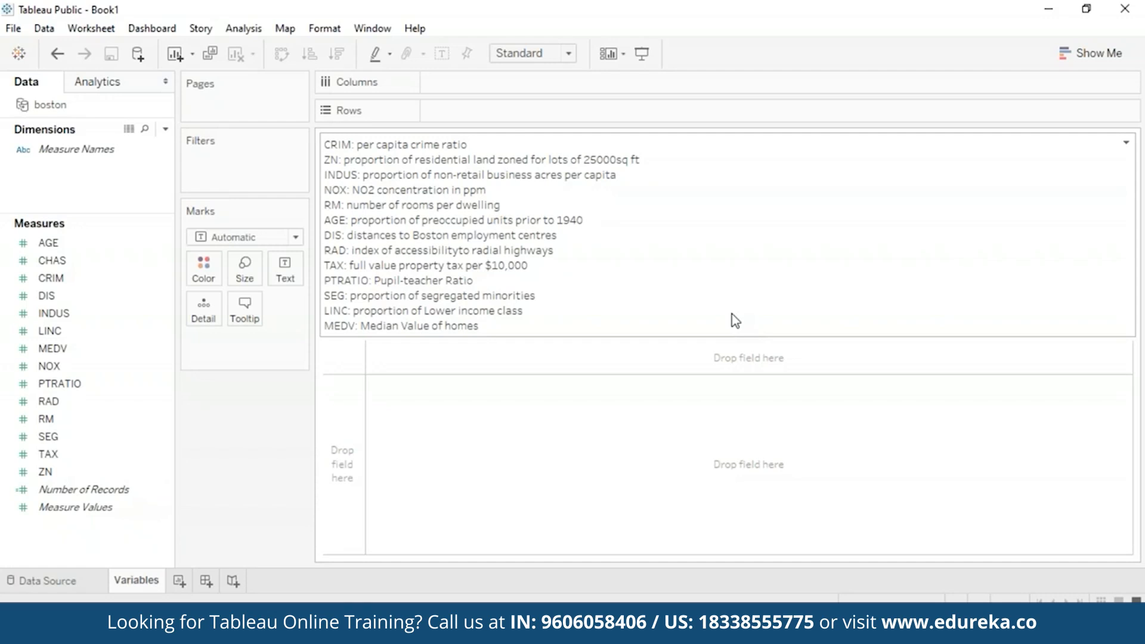
- Plot MEDV in rows against CRIM in columns on a new worksheet and turn off measure aggregation to show individual records
{"action": "left_click", "coordinate": [181, 582]}
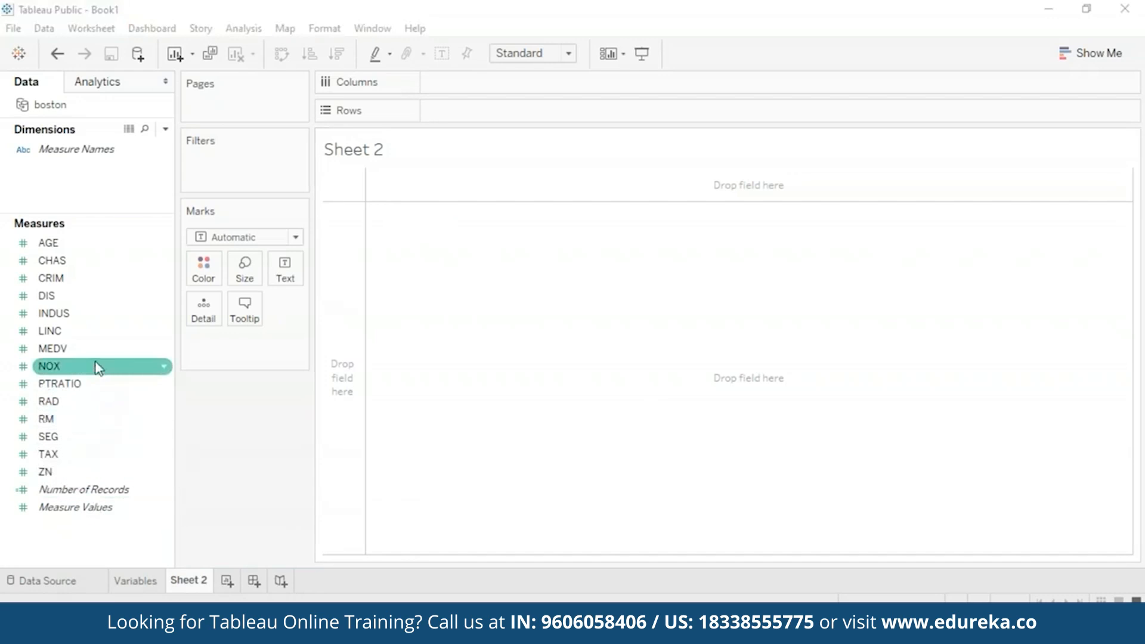
{"action": "left_click_drag", "start_coordinate": [97, 356], "coordinate": [547, 115]}
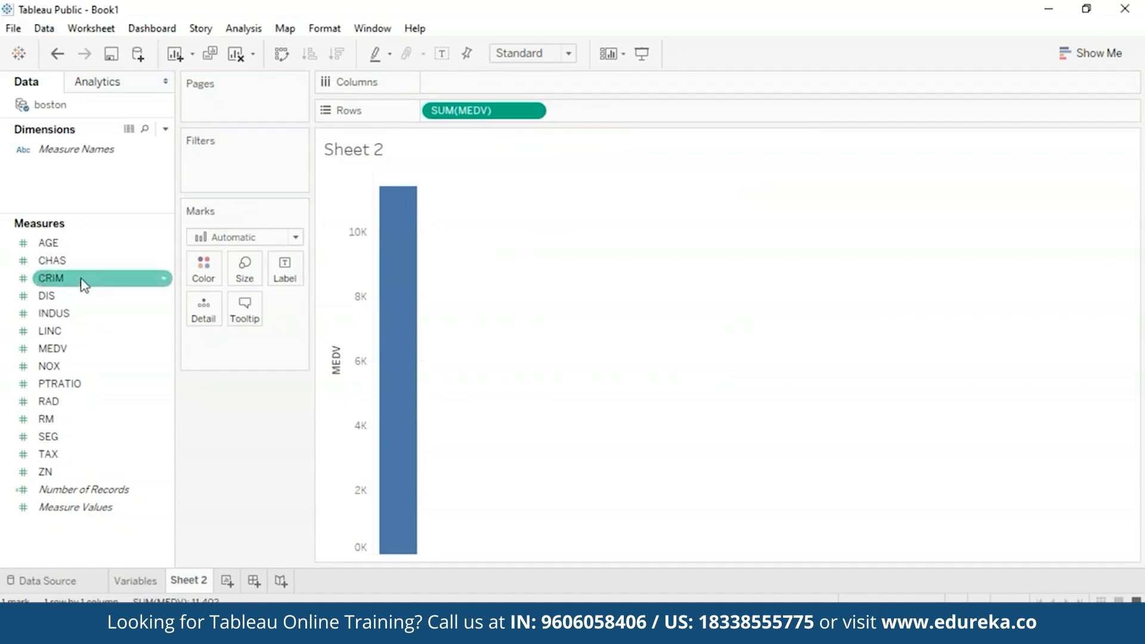
{"action": "left_click_drag", "start_coordinate": [84, 288], "coordinate": [498, 87]}
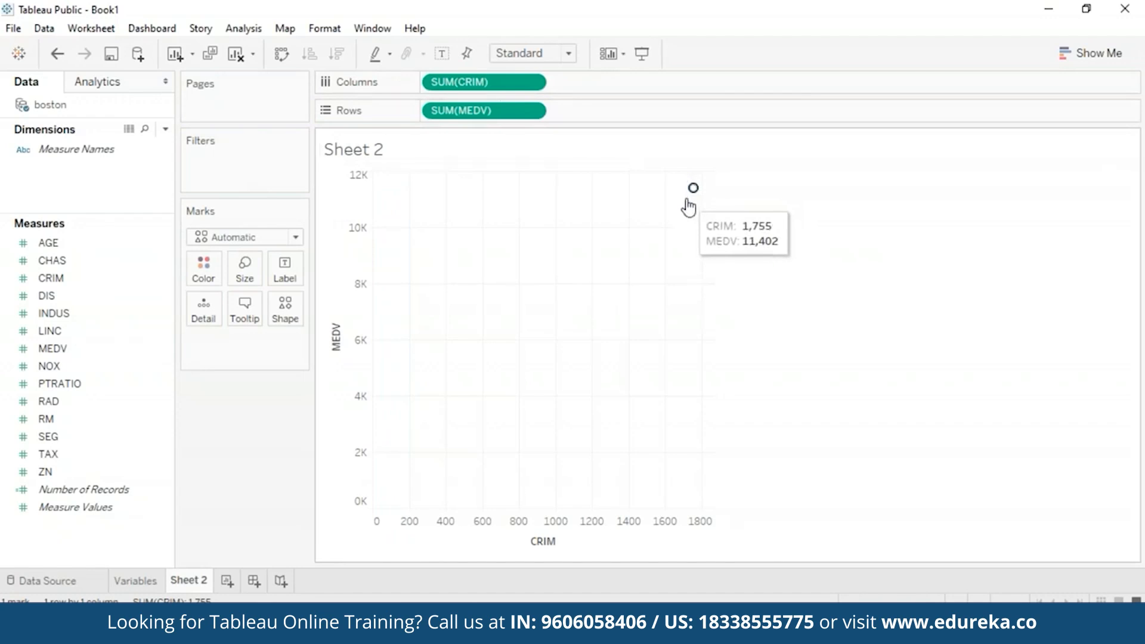
{"action": "left_click", "coordinate": [257, 36]}
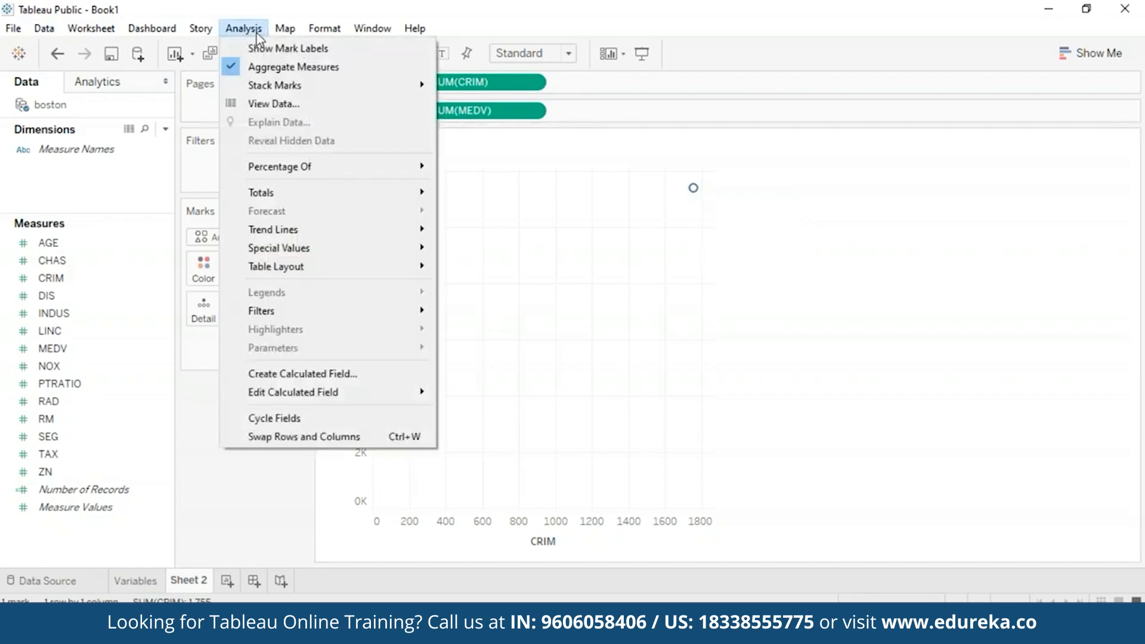
{"action": "left_click", "coordinate": [231, 68]}
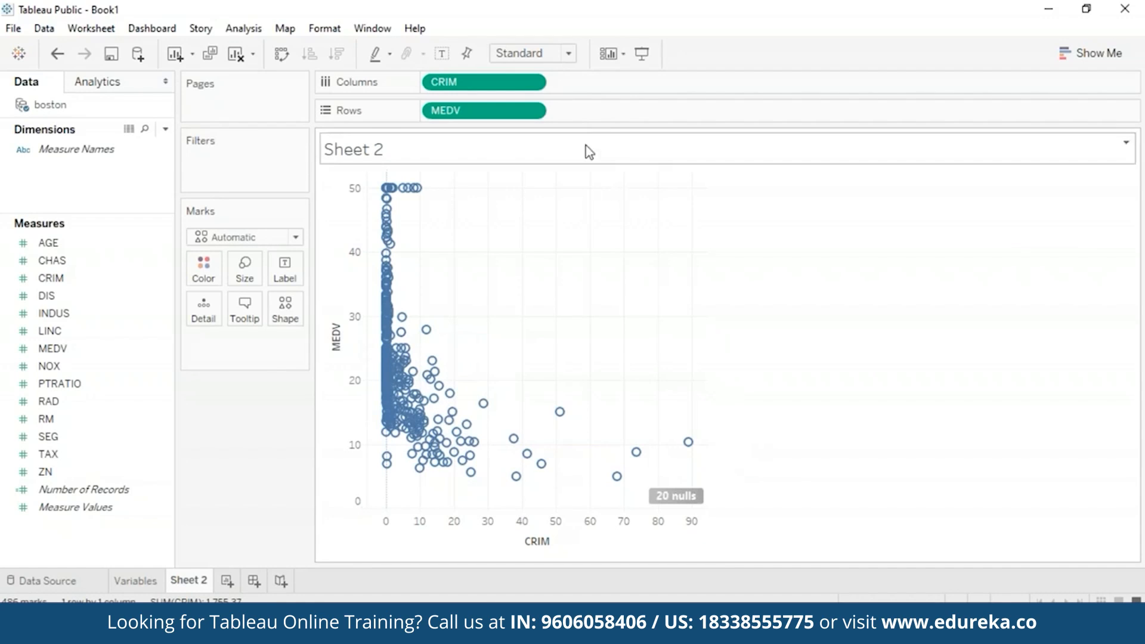
- Replace CRIM with PTRATIO in the columns of the MEDV scatter plot
{"action": "left_click", "coordinate": [531, 82]}
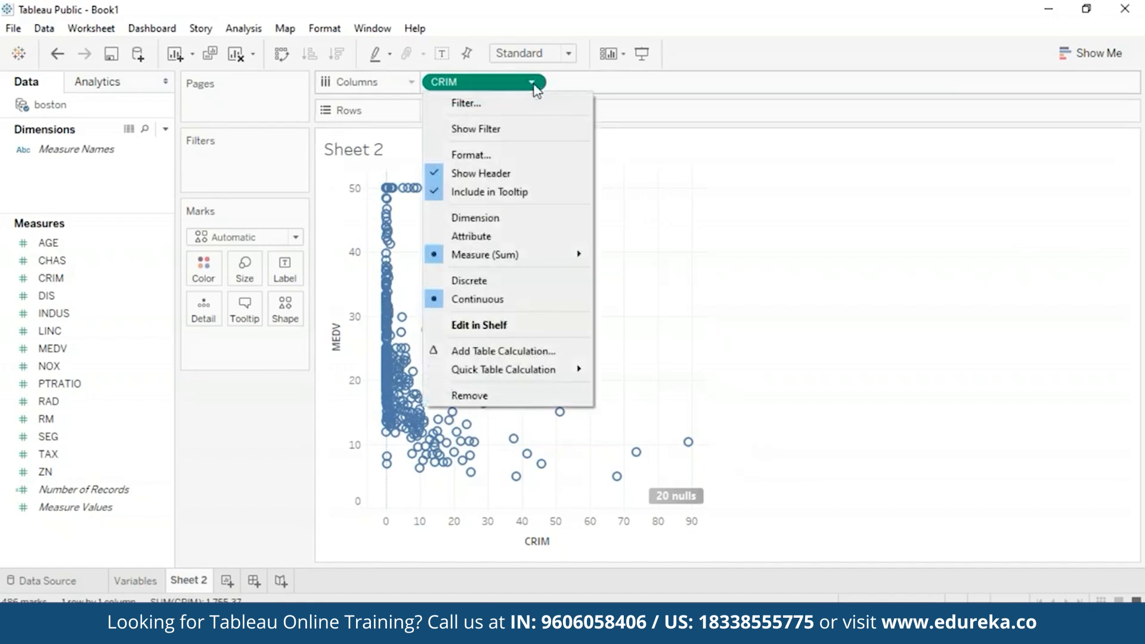
{"action": "left_click", "coordinate": [497, 397]}
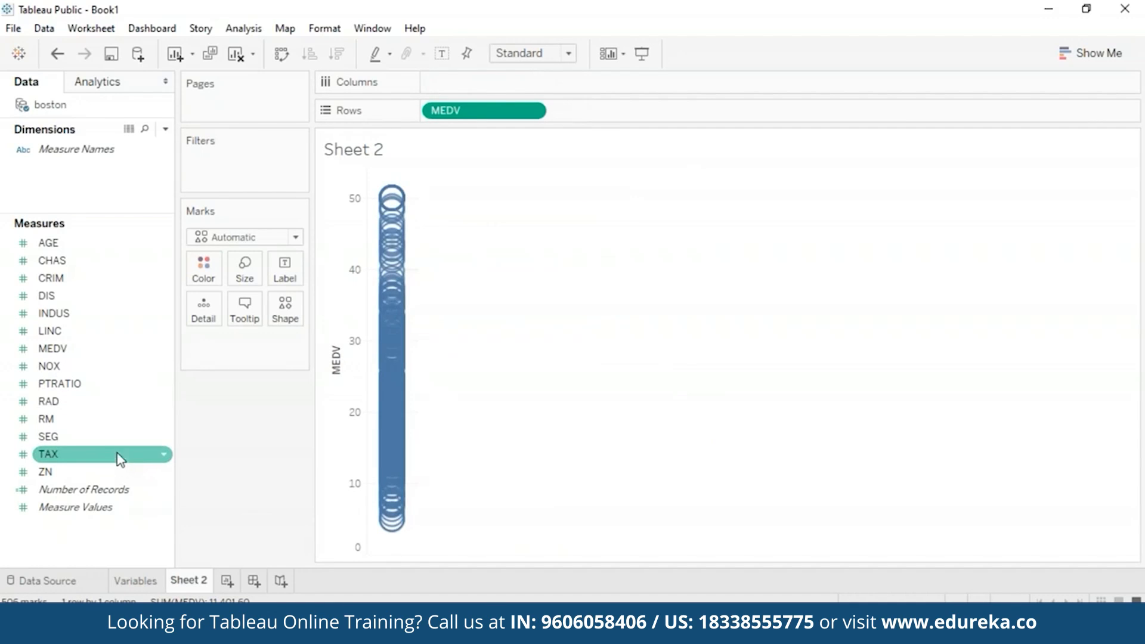
{"action": "left_click_drag", "start_coordinate": [110, 383], "coordinate": [521, 83]}
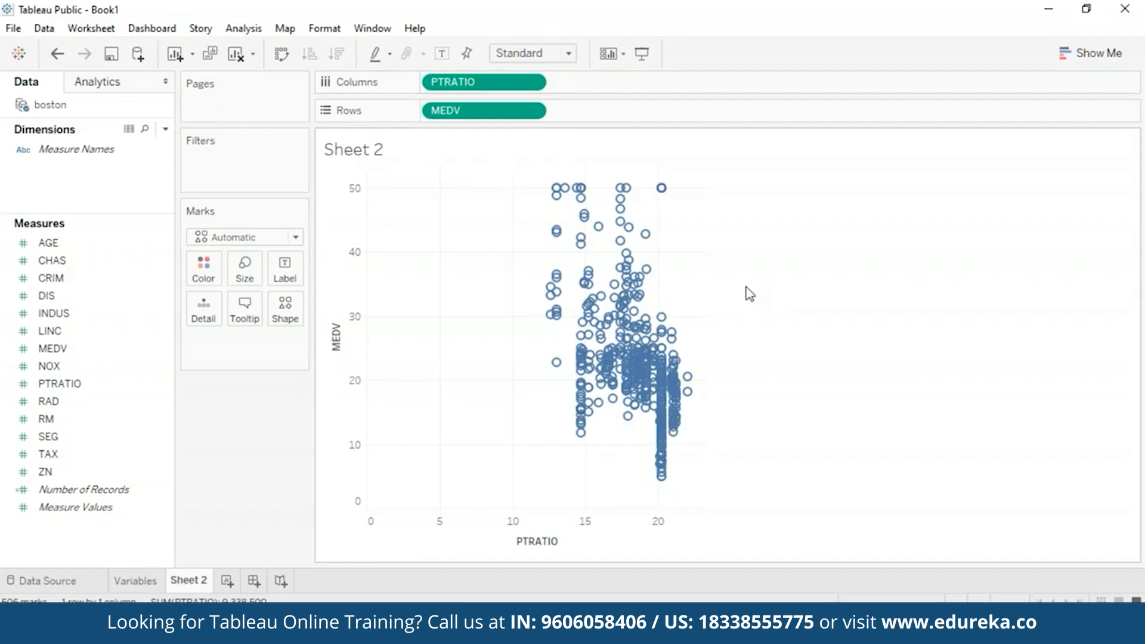
- Replace PTRATIO with TAX in the columns of the MEDV scatter plot, and after viewing it swap TAX for RM
{"action": "left_click", "coordinate": [538, 83]}
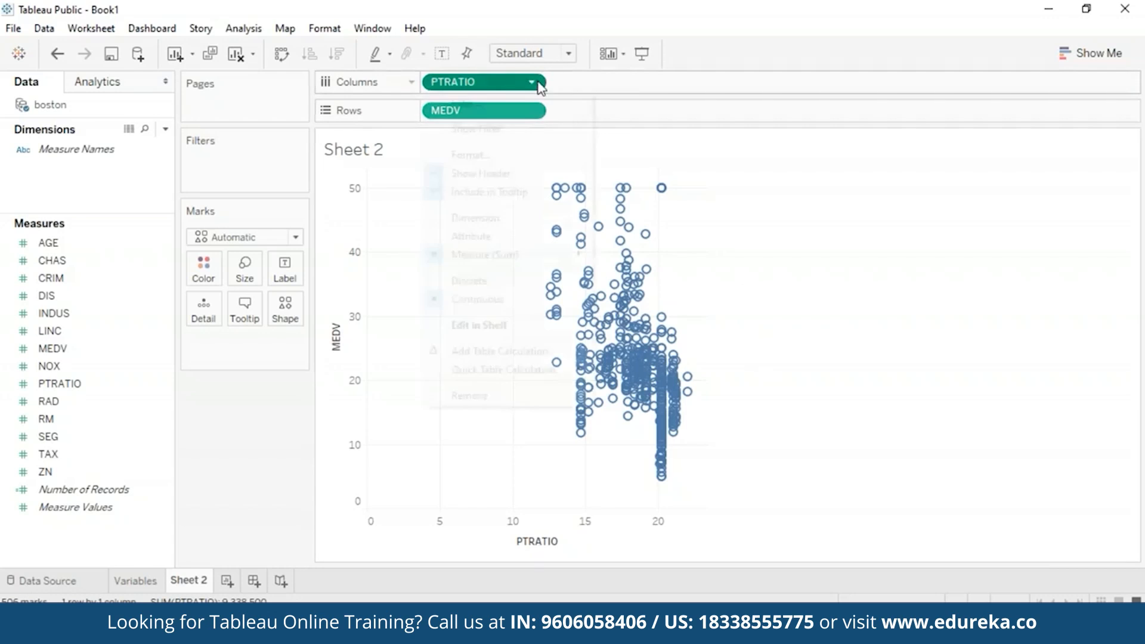
{"action": "left_click", "coordinate": [468, 395]}
{"action": "left_click_drag", "start_coordinate": [54, 455], "coordinate": [477, 82]}
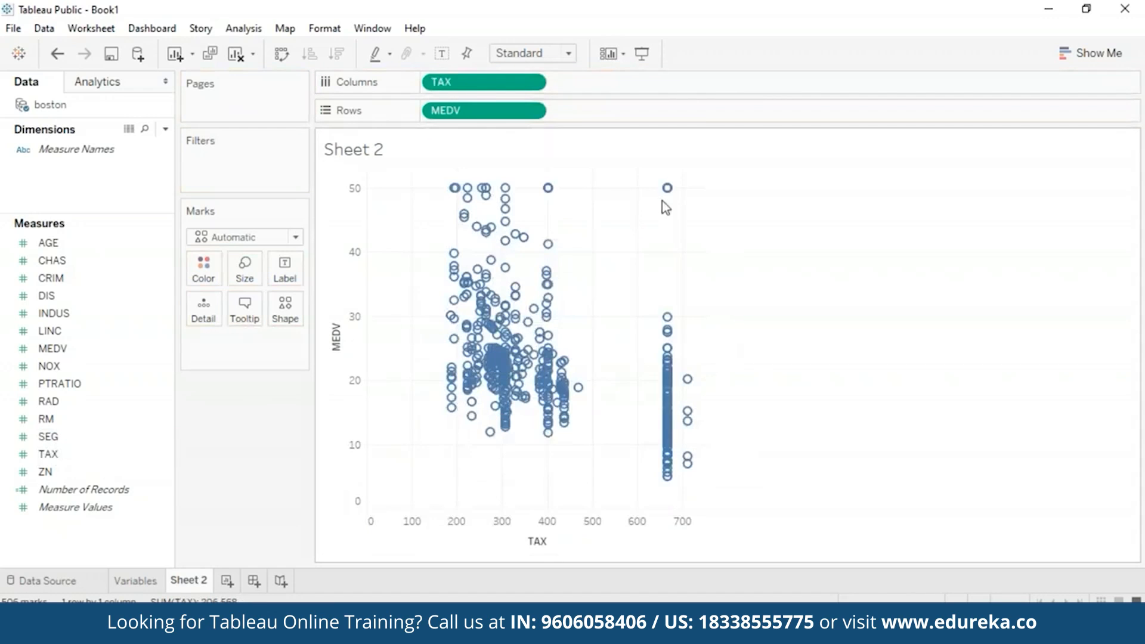
{"action": "mouse_move", "coordinate": [463, 197]}
{"action": "left_click_drag", "start_coordinate": [46, 419], "coordinate": [490, 82]}
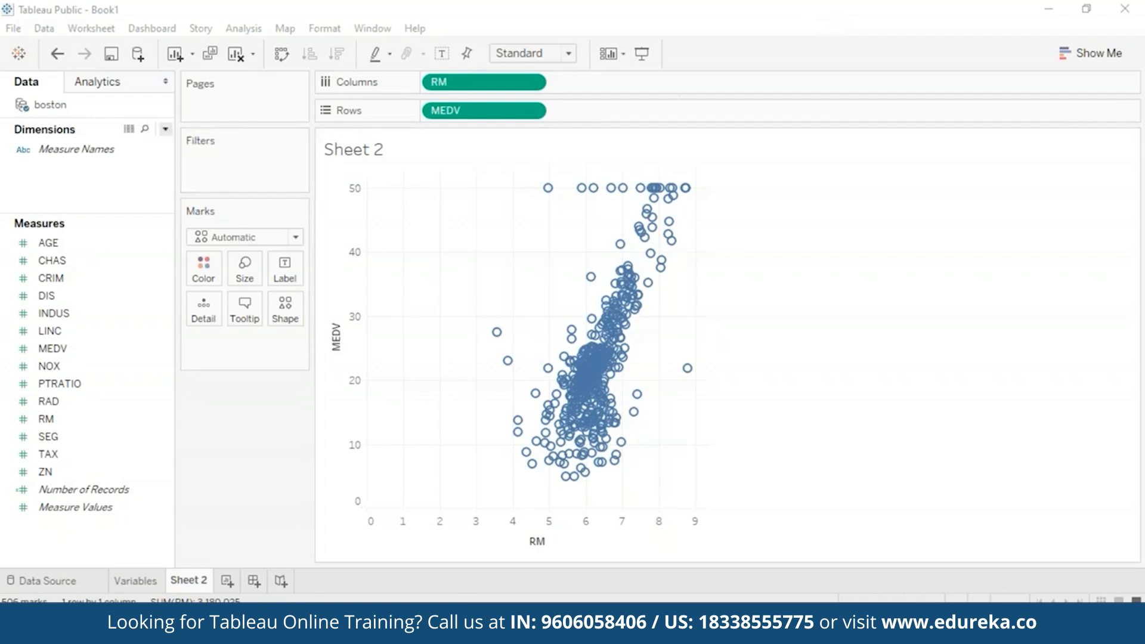
- Create a new parameter named Measure of Interest and open its data type choices
{"action": "left_click", "coordinate": [164, 130]}
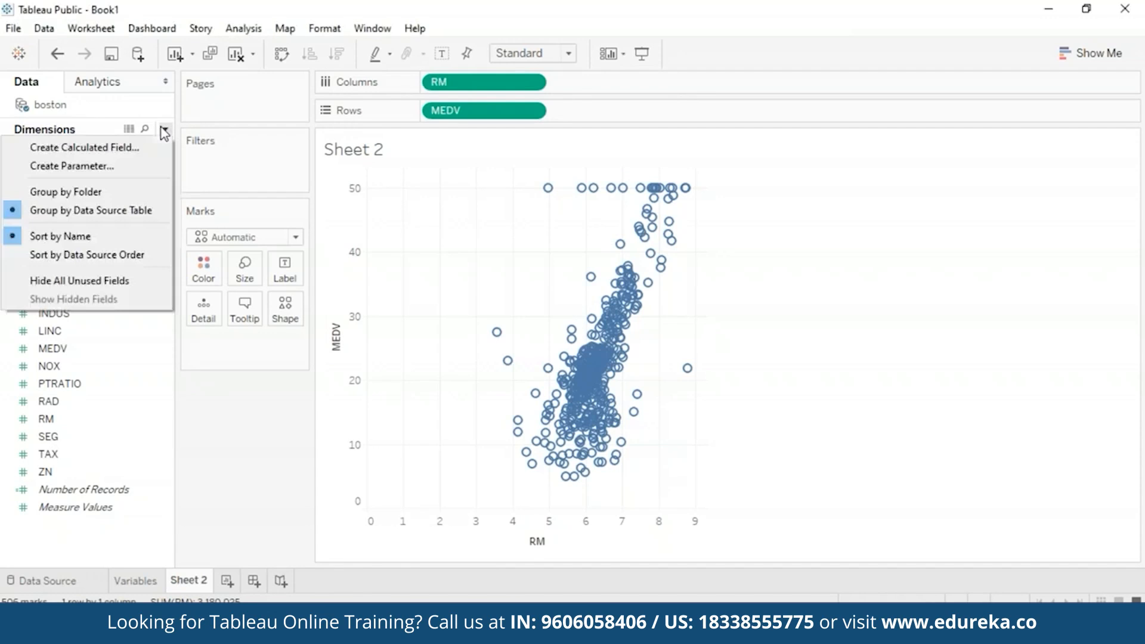
{"action": "left_click", "coordinate": [128, 167]}
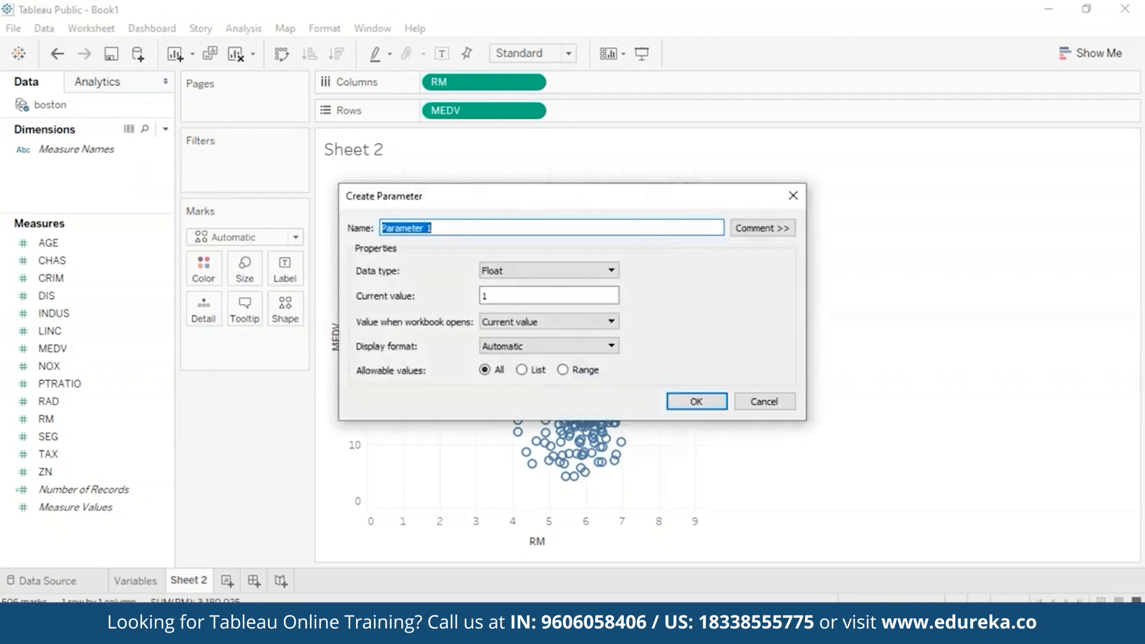
{"action": "key", "text": "BackSpace"}
{"action": "type", "text": "Measure of Interest"}
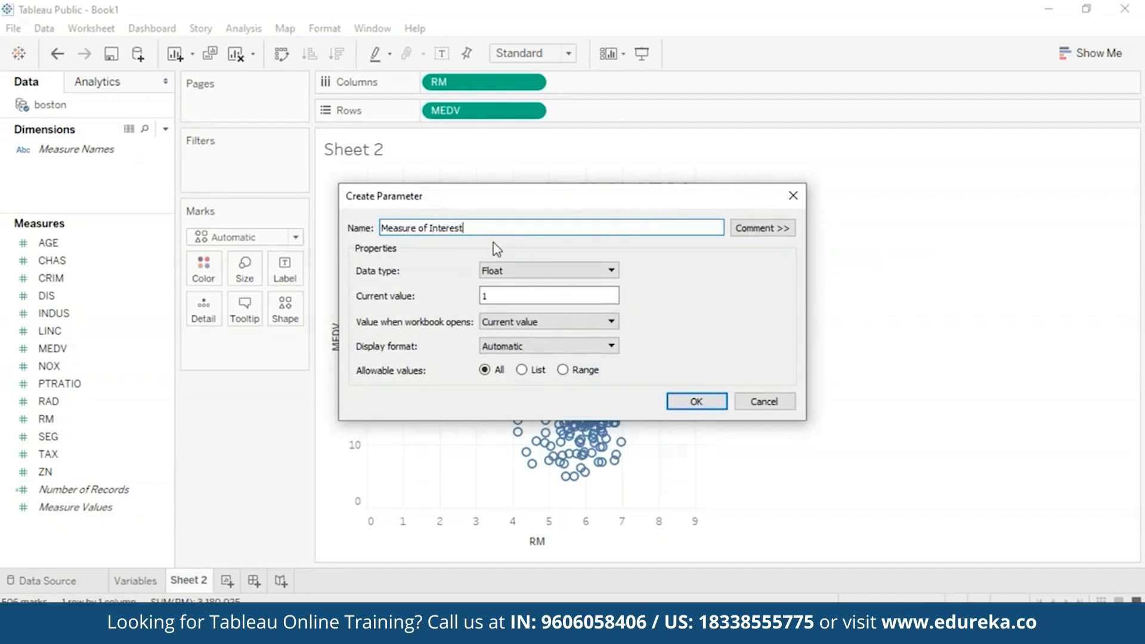
{"action": "left_click", "coordinate": [565, 274]}
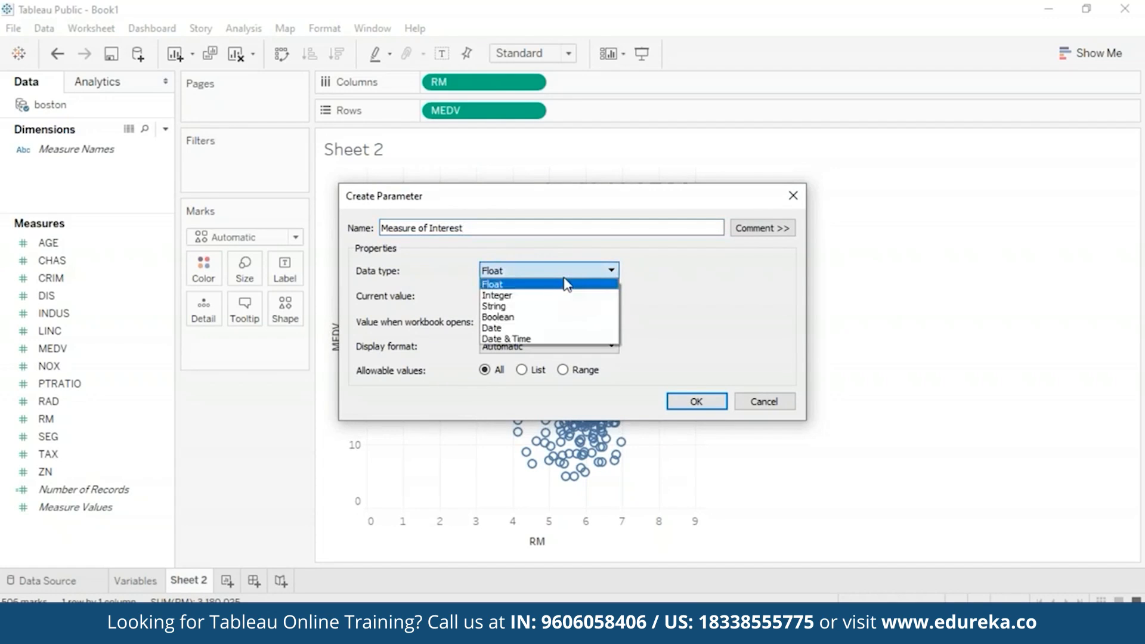
- Set the Measure of Interest parameter's data type to String, limit allowable values to a list, and add AGE as the first value
{"action": "left_click", "coordinate": [550, 307]}
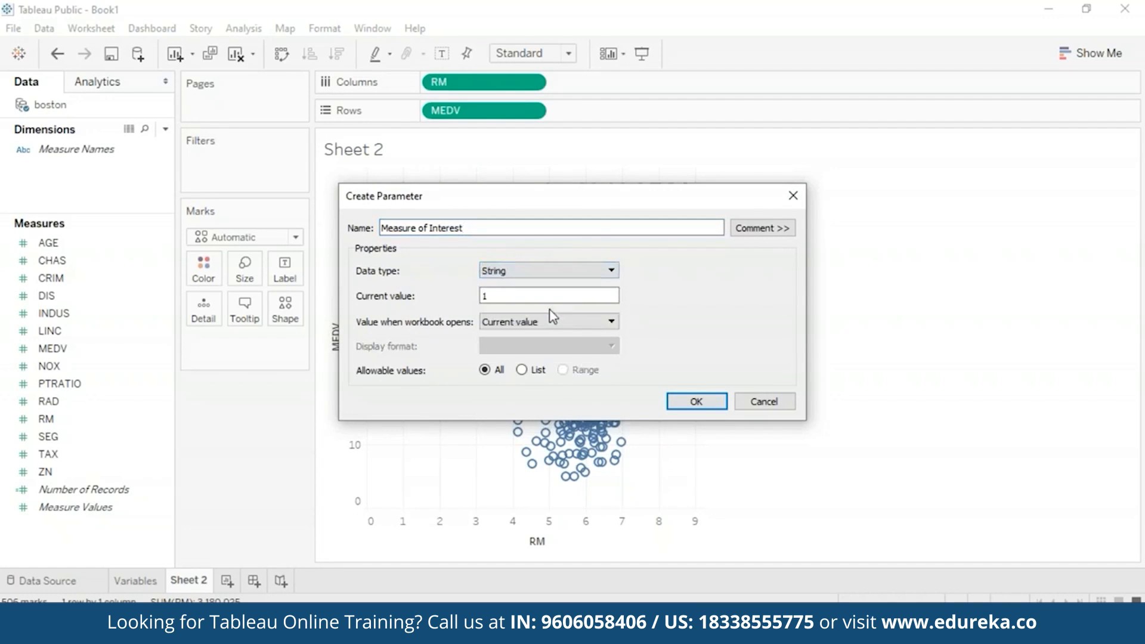
{"action": "left_click", "coordinate": [523, 370]}
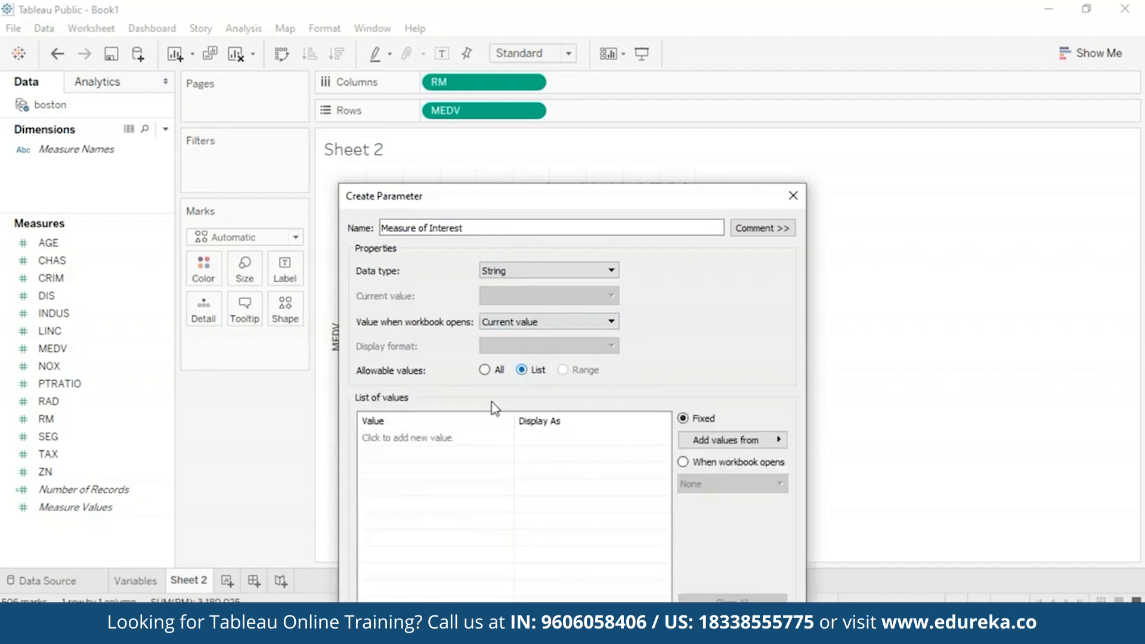
{"action": "left_click", "coordinate": [442, 440]}
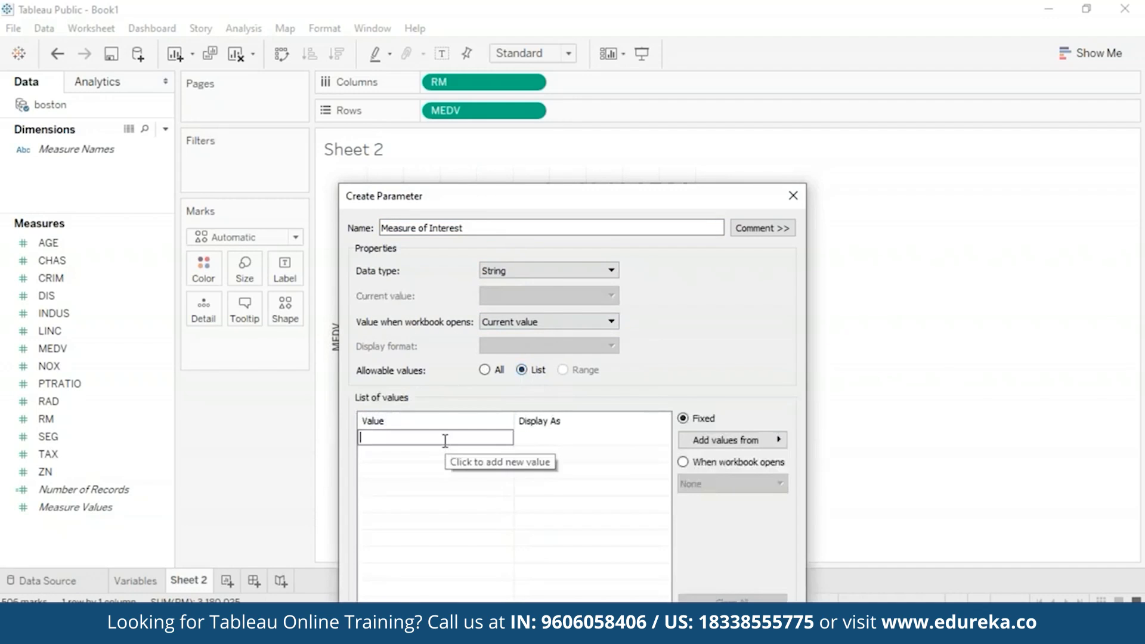
{"action": "type", "text": "AGE"}
{"action": "key", "text": "Return"}
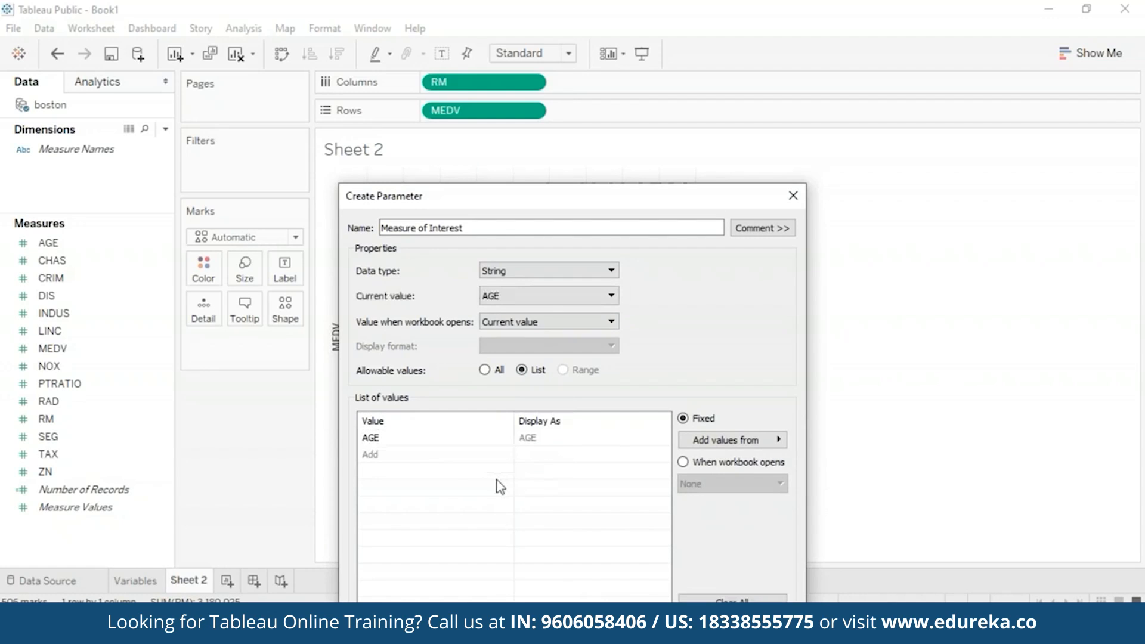
- Add CRIM, RM, TAX and NOX to the parameter's list of values
{"action": "left_click", "coordinate": [378, 459]}
{"action": "type", "text": "CRIM"}
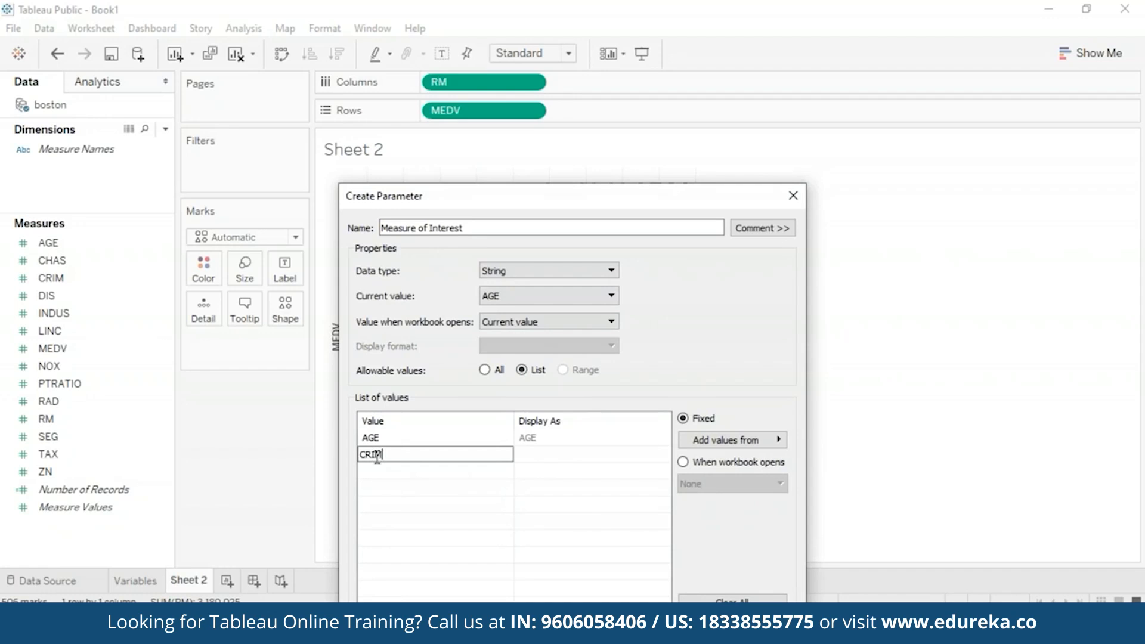
{"action": "key", "text": "Return"}
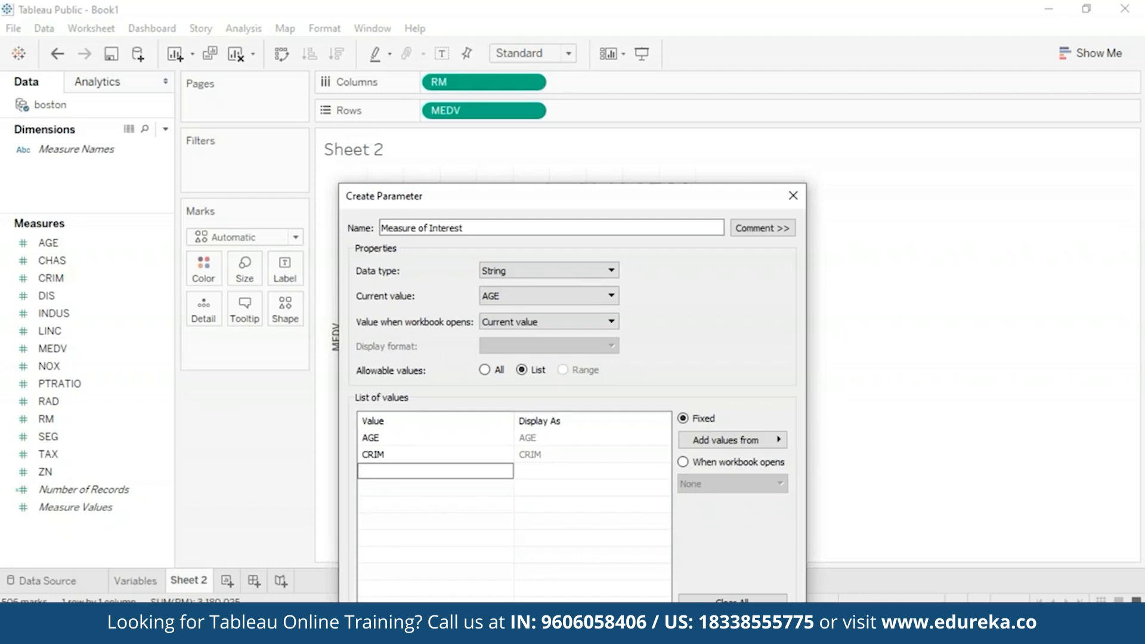
{"action": "type", "text": "RM"}
{"action": "key", "text": "Return"}
{"action": "type", "text": "TAX"}
{"action": "key", "text": "Return"}
{"action": "type", "text": "NO"}
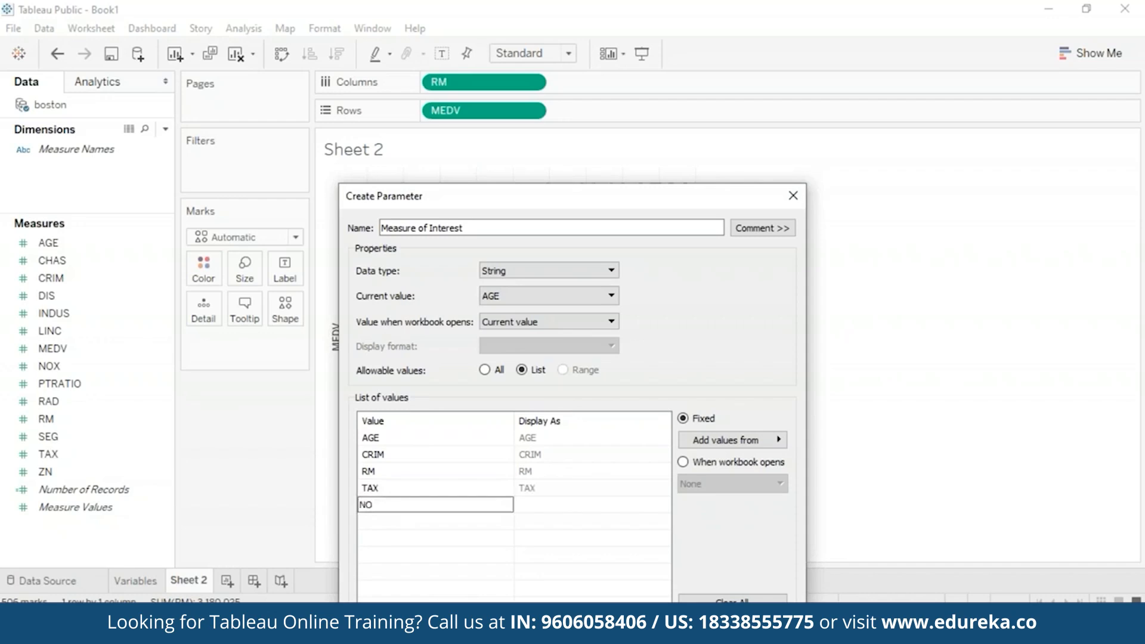
{"action": "type", "text": "X"}
{"action": "key", "text": "Return"}
- Complete the value list with PTRATIO and RAD, leave out RM, and create the parameter
{"action": "type", "text": "PTRAT"}
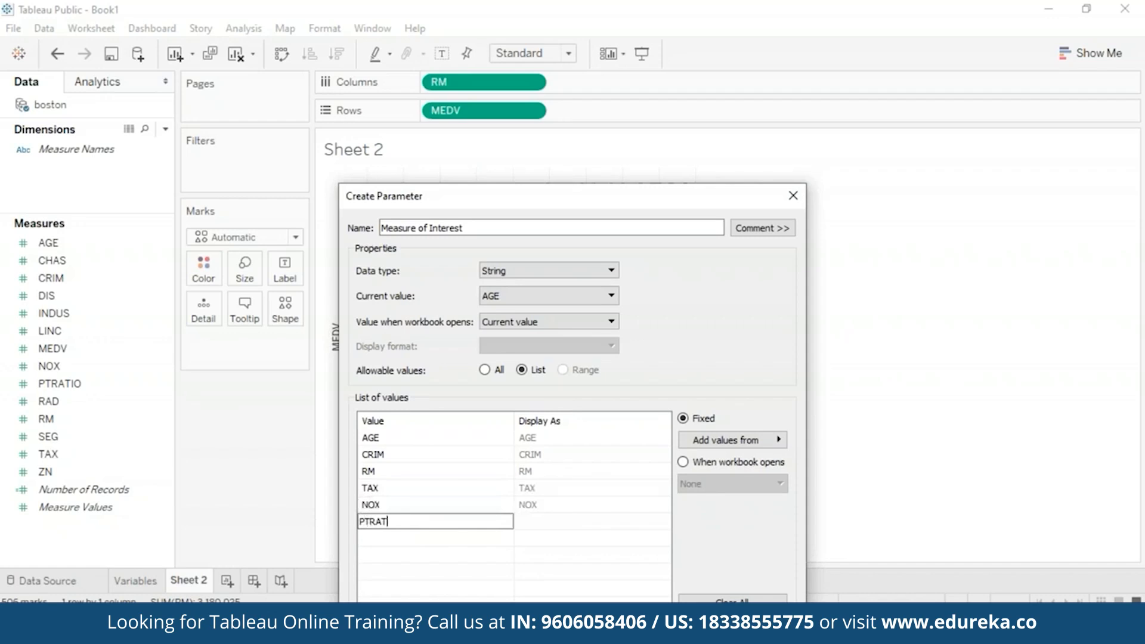
{"action": "type", "text": "ION"}
{"action": "key", "text": "BackSpace"}
{"action": "key", "text": "Return"}
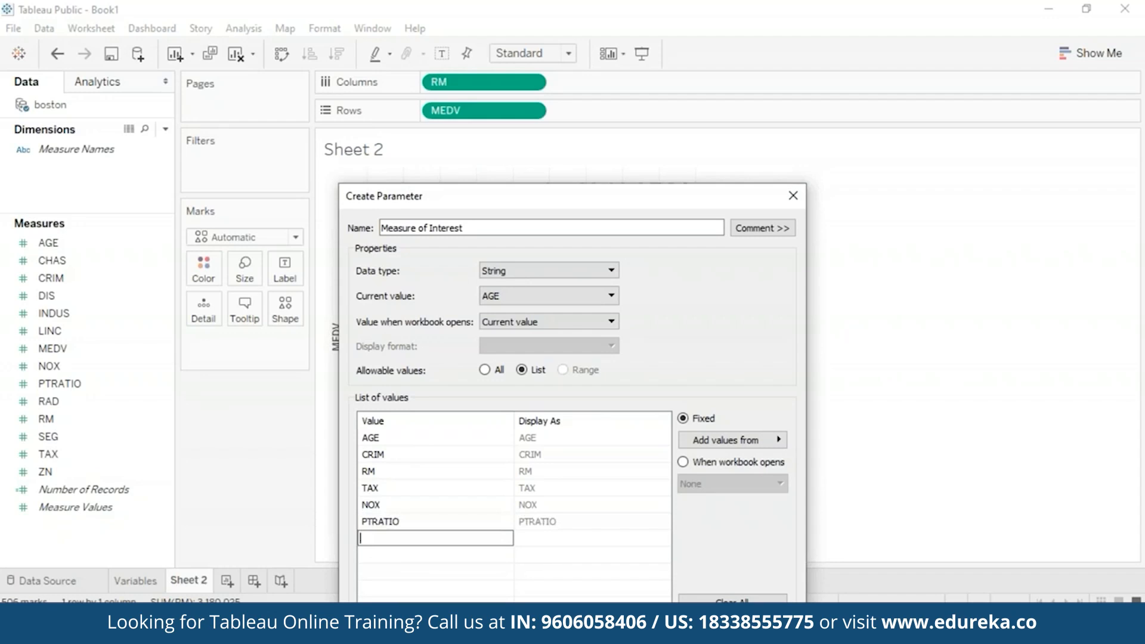
{"action": "type", "text": "RAD"}
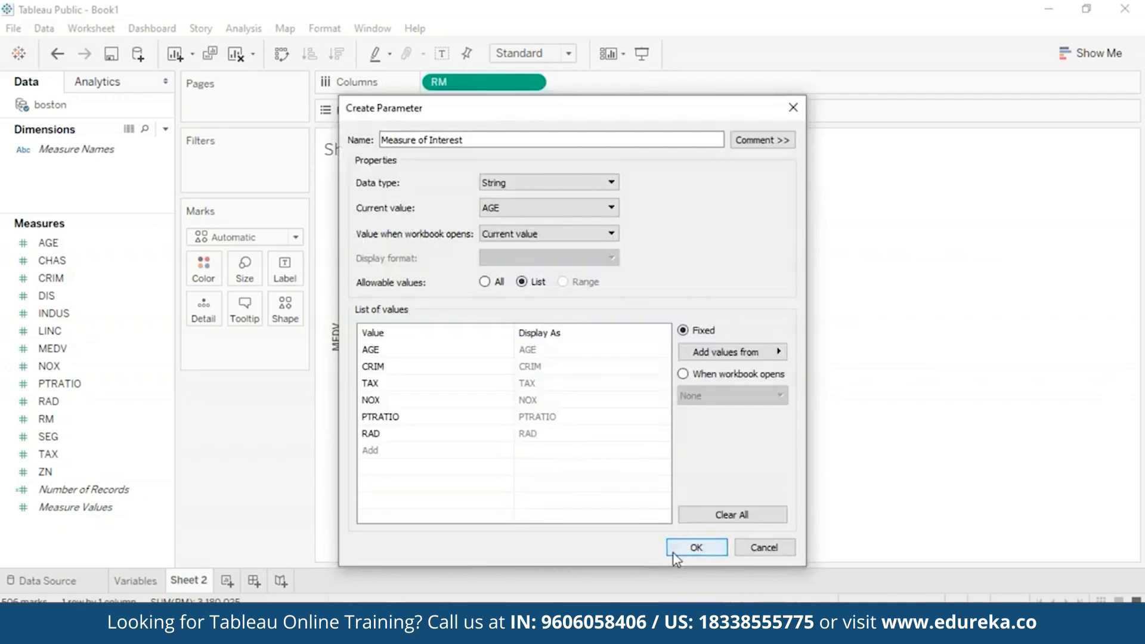
{"action": "left_click", "coordinate": [675, 549]}
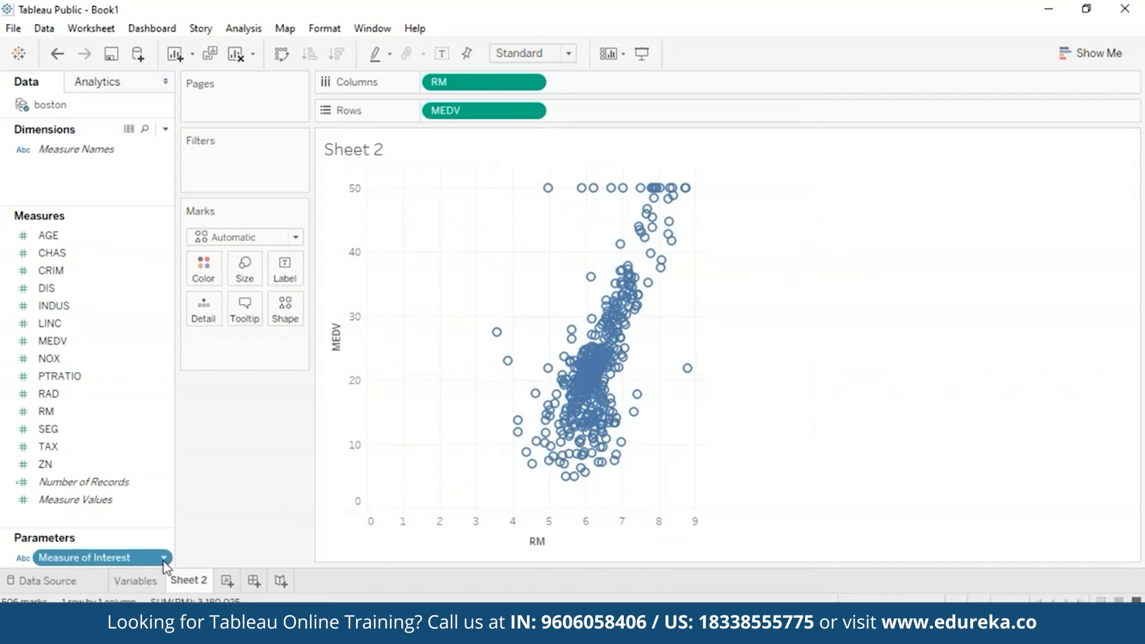
- Show the parameter control for Measure of Interest on the sheet
{"action": "left_click", "coordinate": [164, 559]}
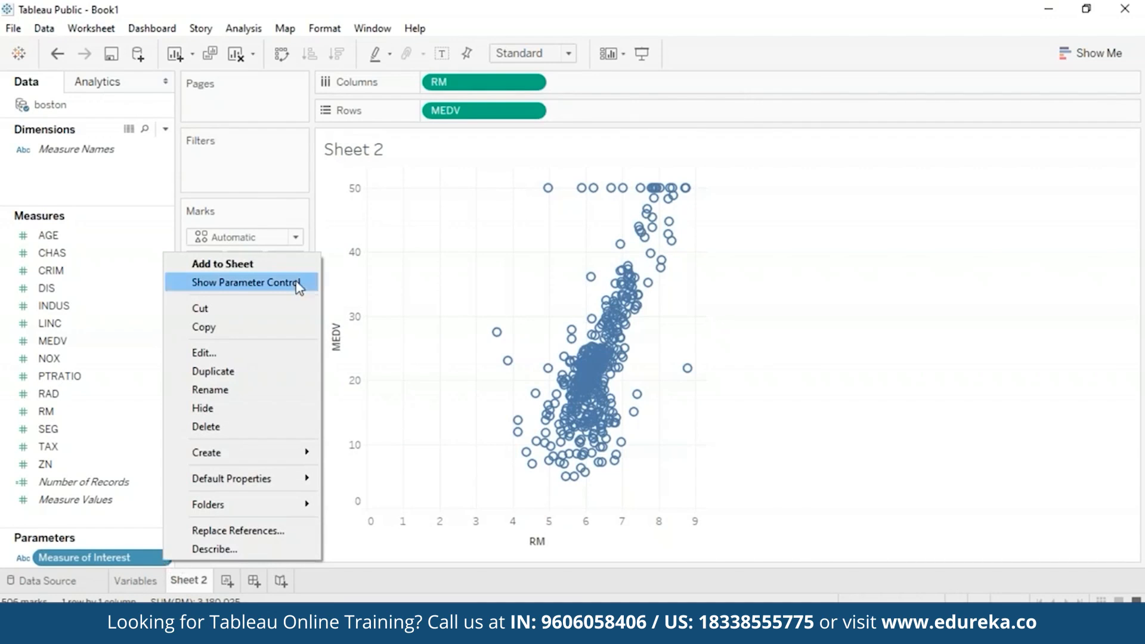
{"action": "left_click", "coordinate": [849, 456]}
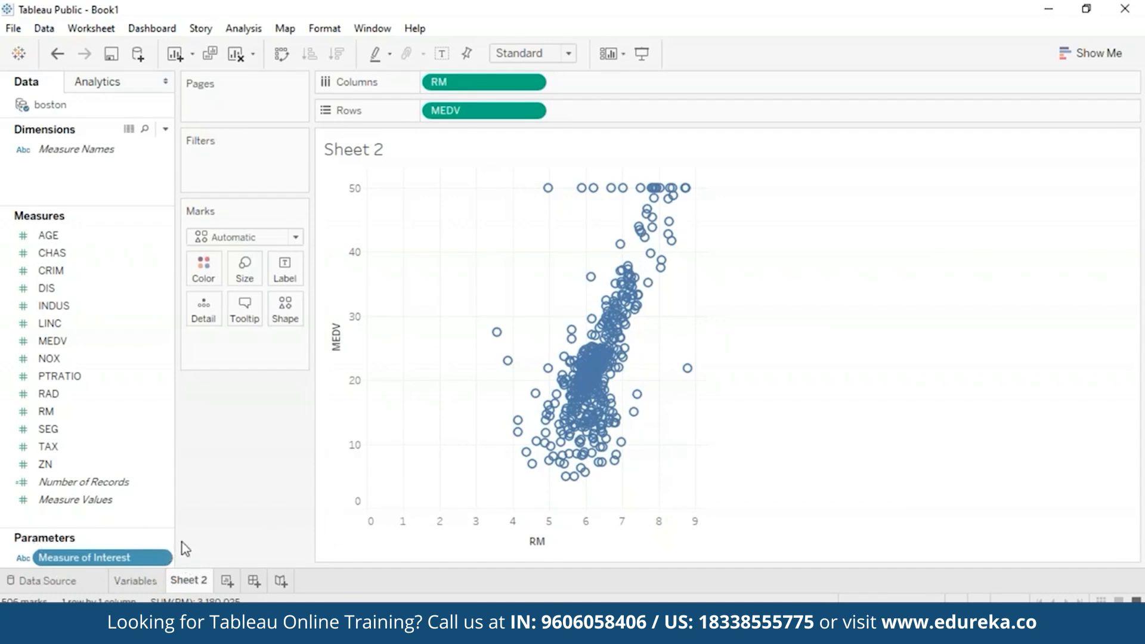
{"action": "right_click", "coordinate": [149, 559]}
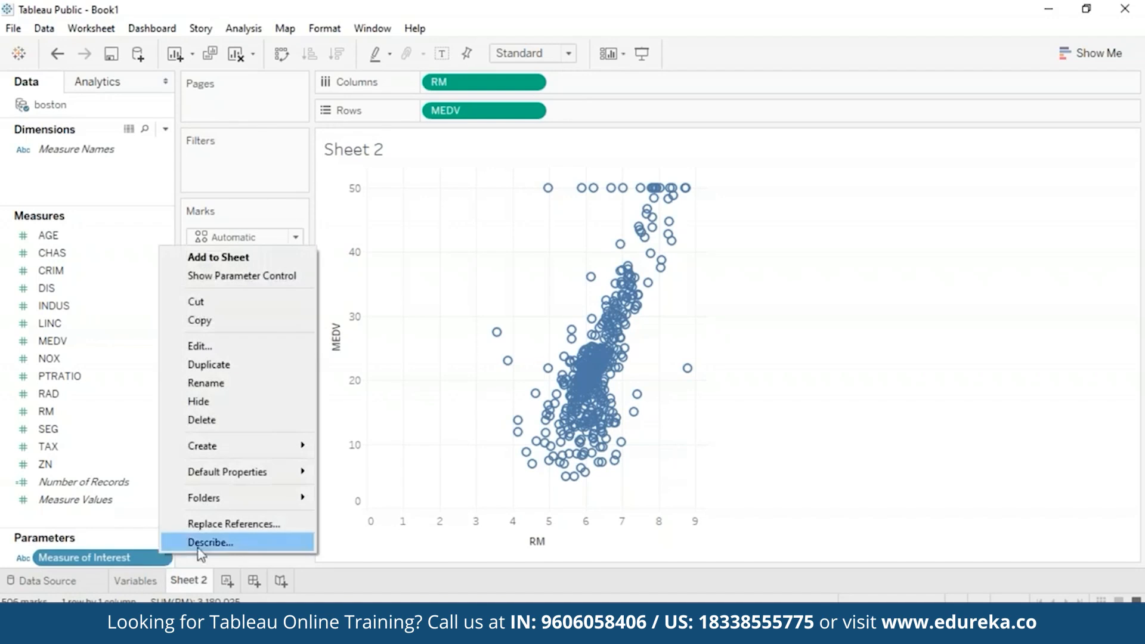
{"action": "left_click", "coordinate": [227, 277]}
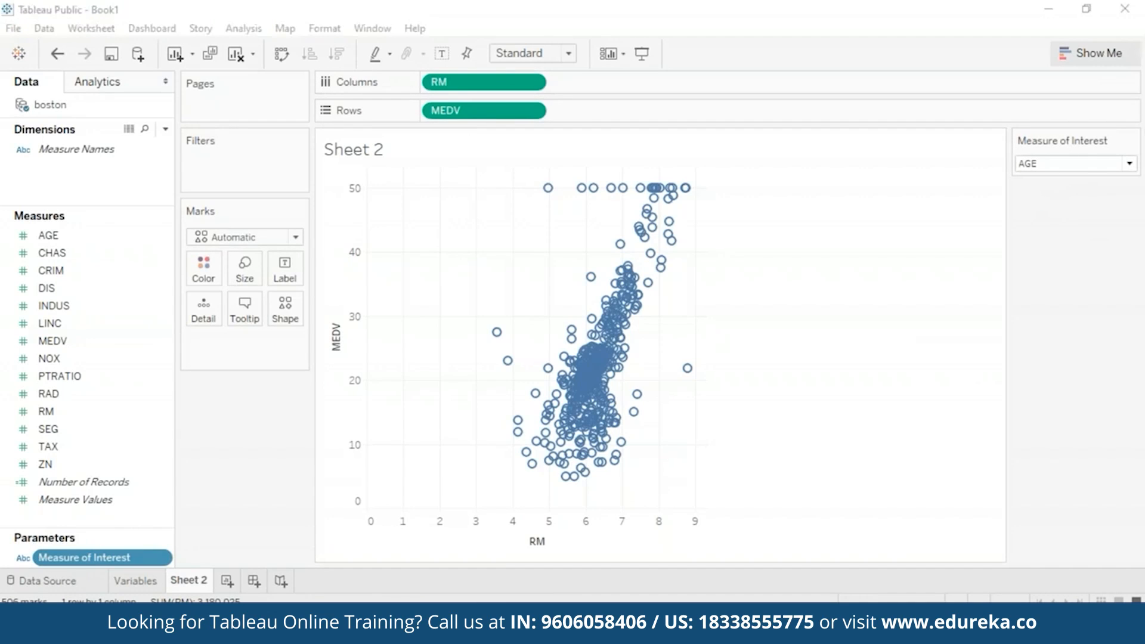
- Try out the Measure of Interest control by choosing NOX and switching back to AGE
{"action": "left_click", "coordinate": [1131, 164]}
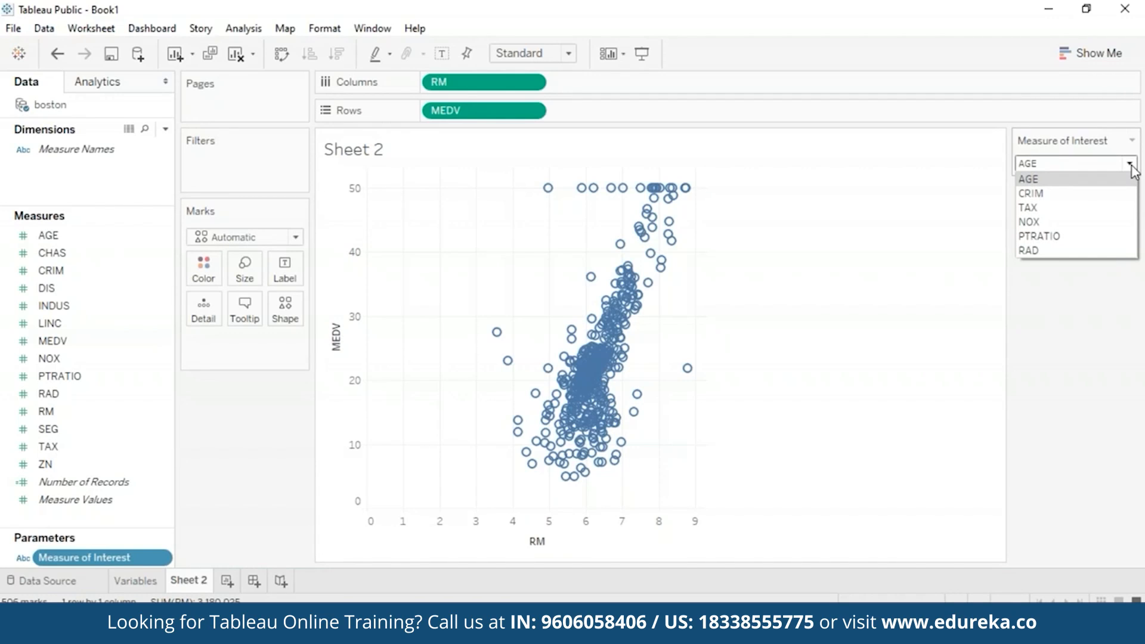
{"action": "left_click", "coordinate": [1132, 167]}
{"action": "left_click", "coordinate": [1132, 167]}
{"action": "left_click", "coordinate": [1087, 222]}
{"action": "left_click", "coordinate": [1126, 166]}
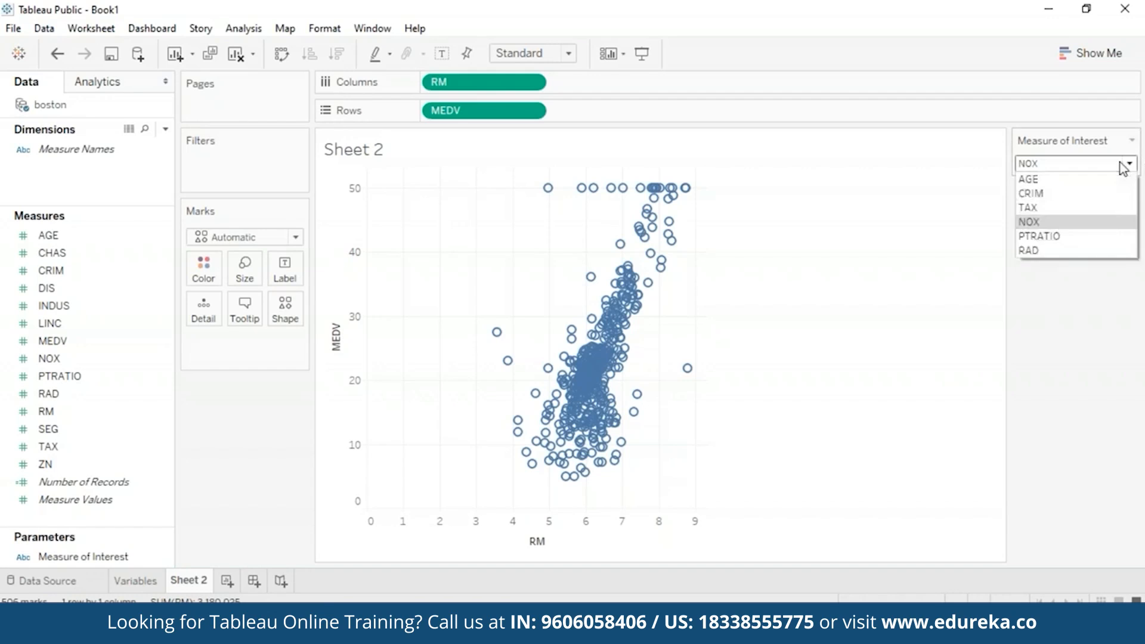
{"action": "left_click", "coordinate": [1068, 179]}
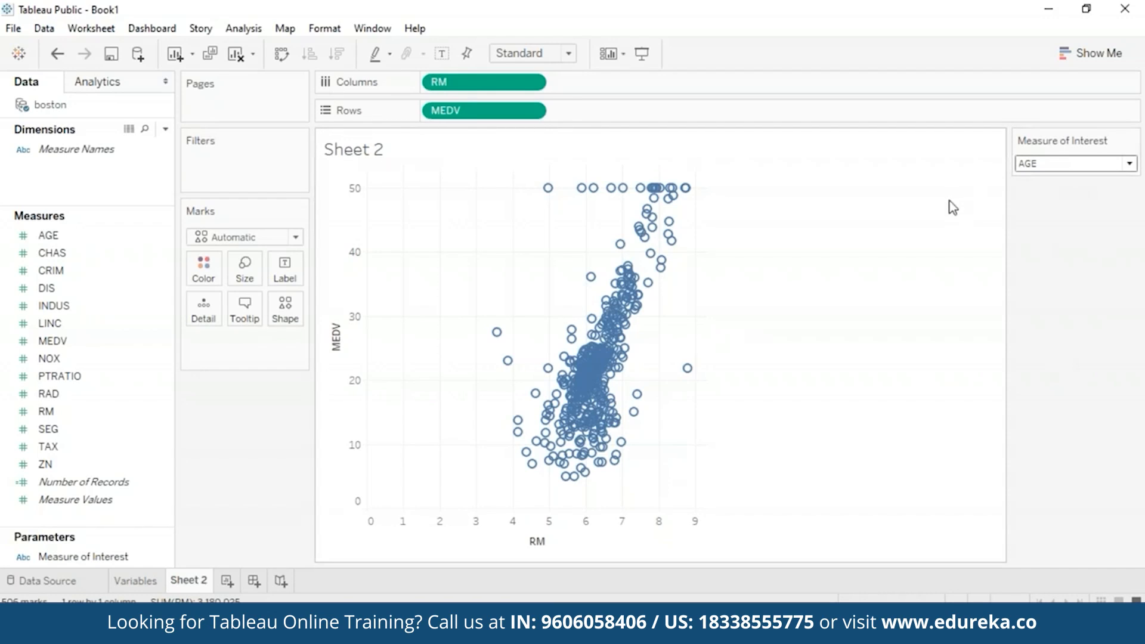
- Create a calculated field named MEASURE OF INTEREST CALC
{"action": "left_click", "coordinate": [166, 128]}
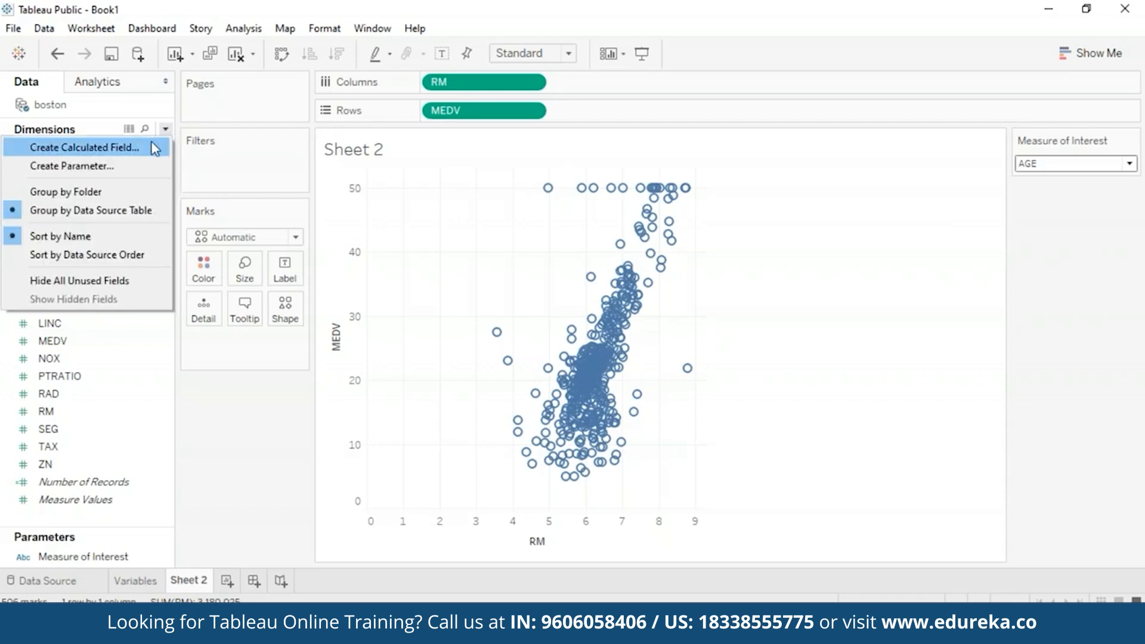
{"action": "left_click", "coordinate": [155, 149]}
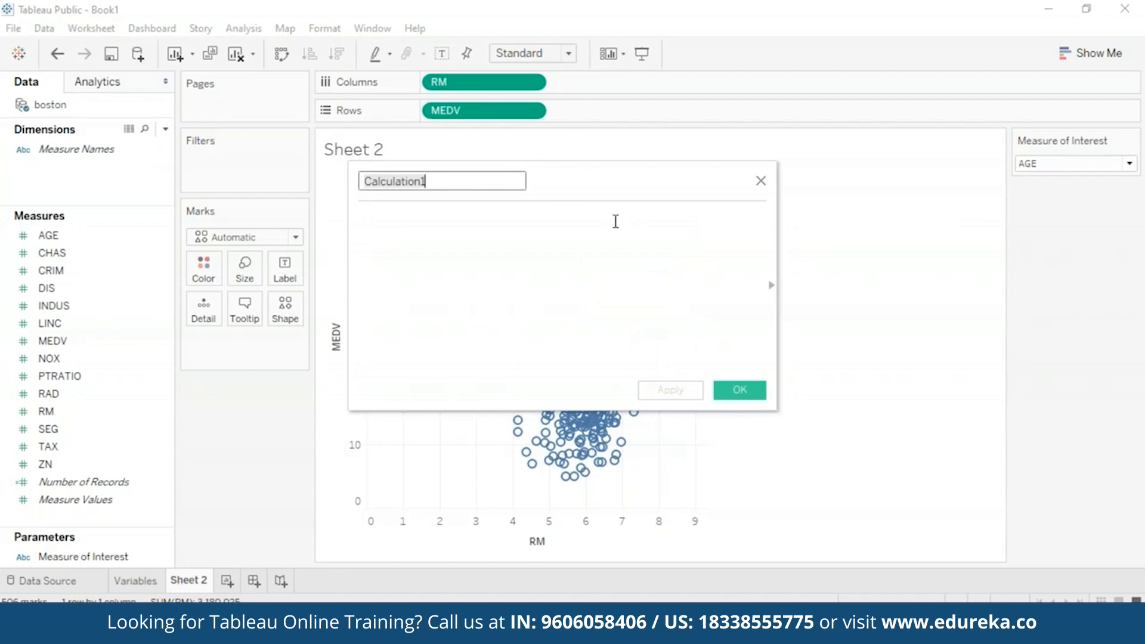
{"action": "key", "text": "BackSpace"}
{"action": "type", "text": "M"}
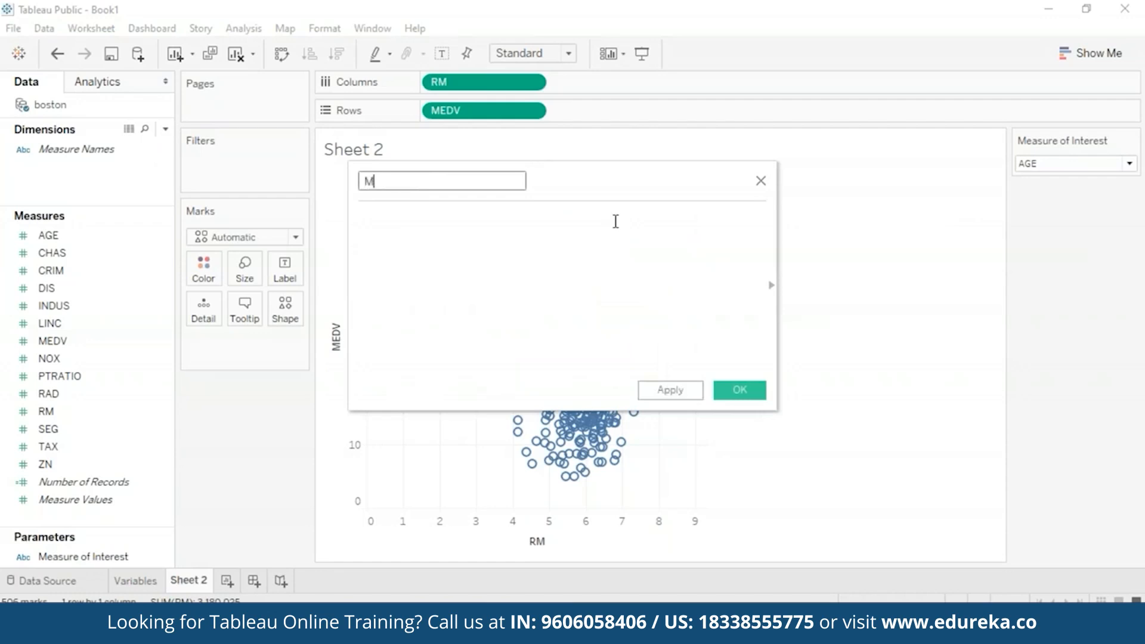
{"action": "type", "text": "EASURE OF INTEREST CALC"}
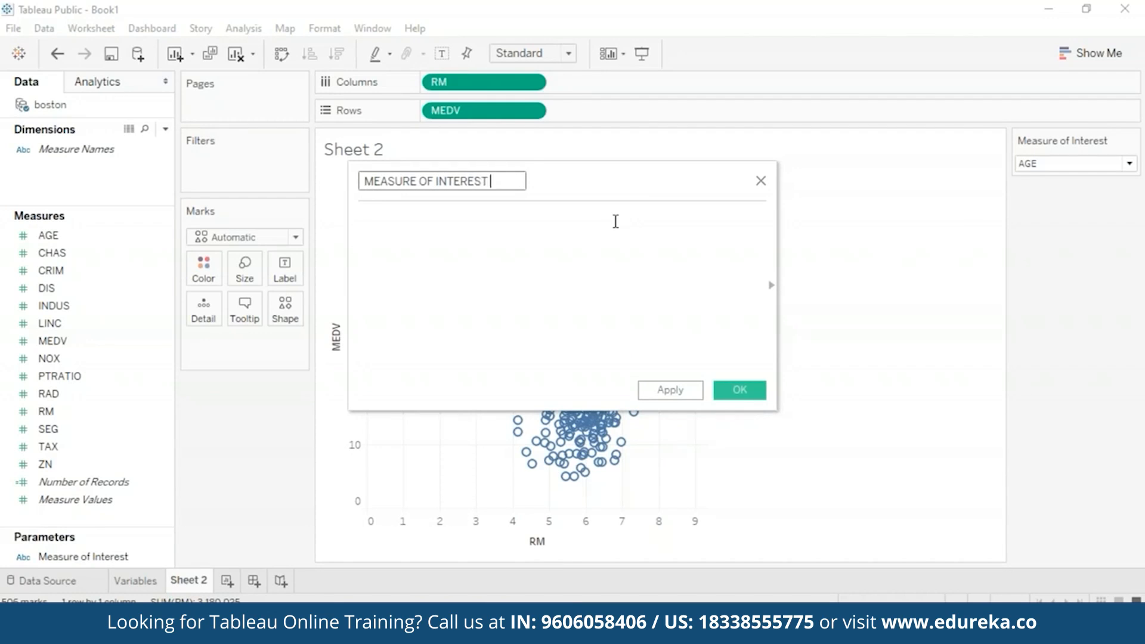
- Begin the calculation formula with CASE [Measure of Interest]
{"action": "left_click", "coordinate": [654, 246]}
{"action": "type", "text": "case"}
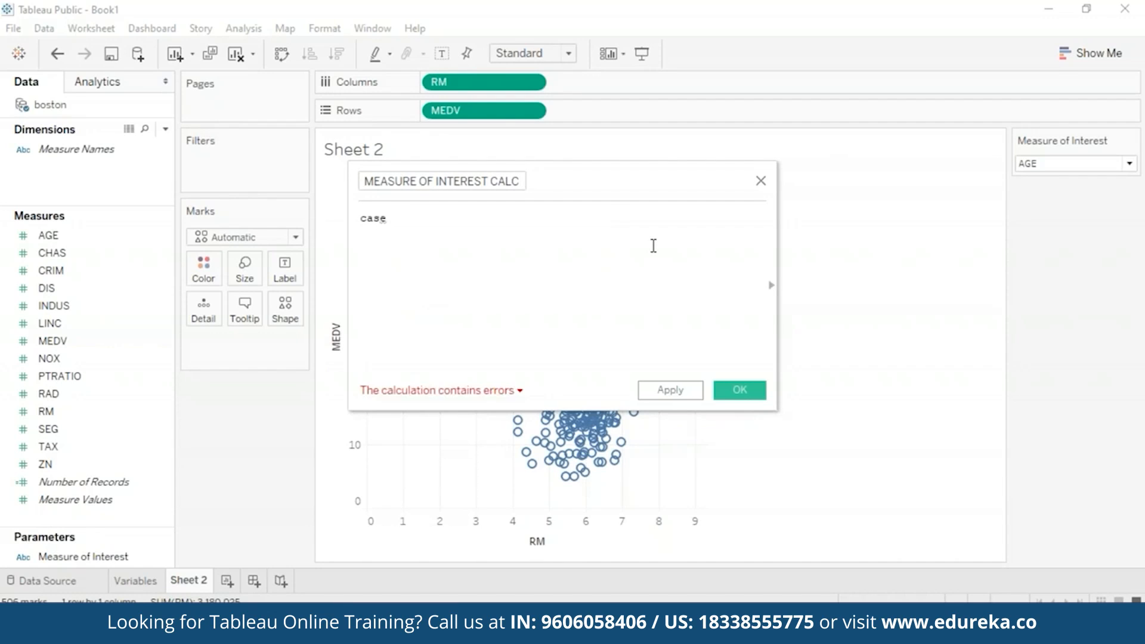
{"action": "key", "text": "BackSpace"}
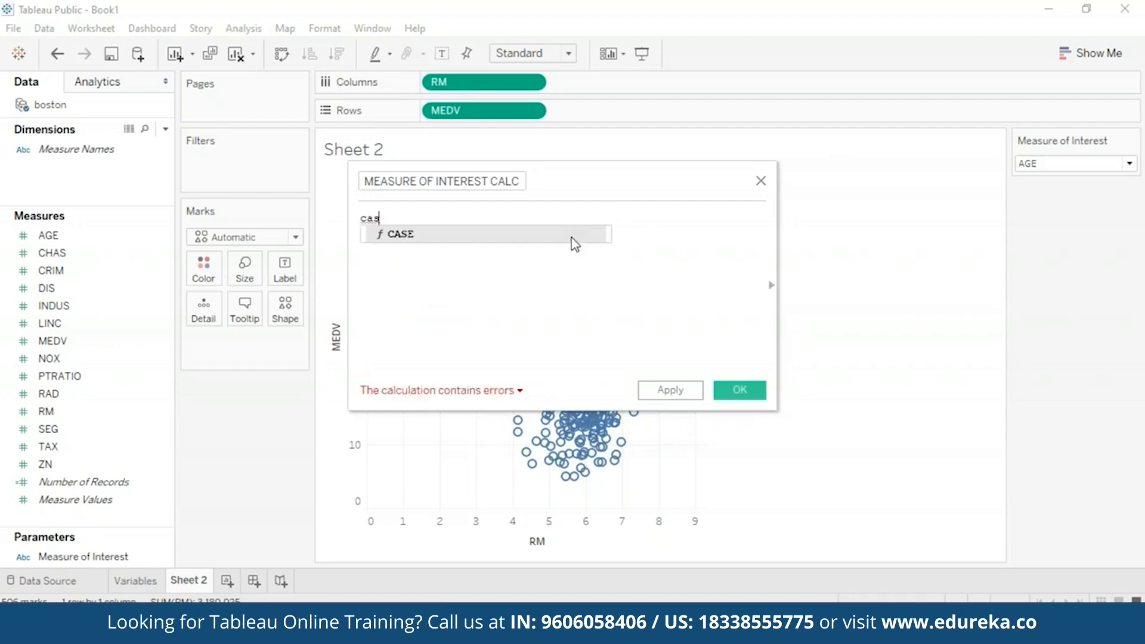
{"action": "key", "text": "Return"}
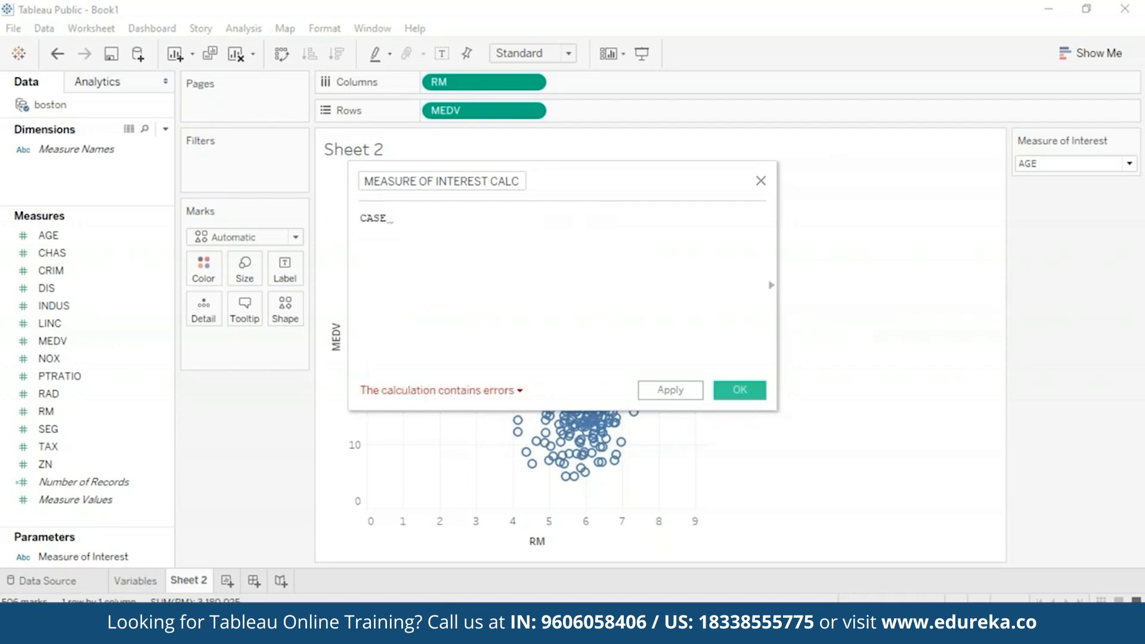
{"action": "type", "text": "[]"}
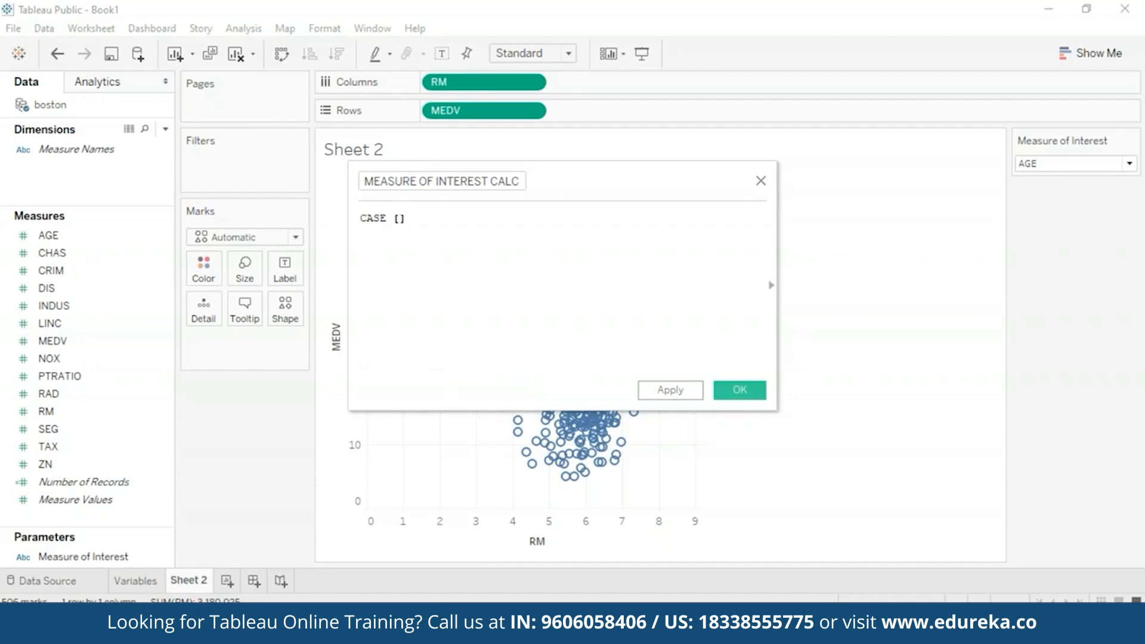
{"action": "type", "text": "m"}
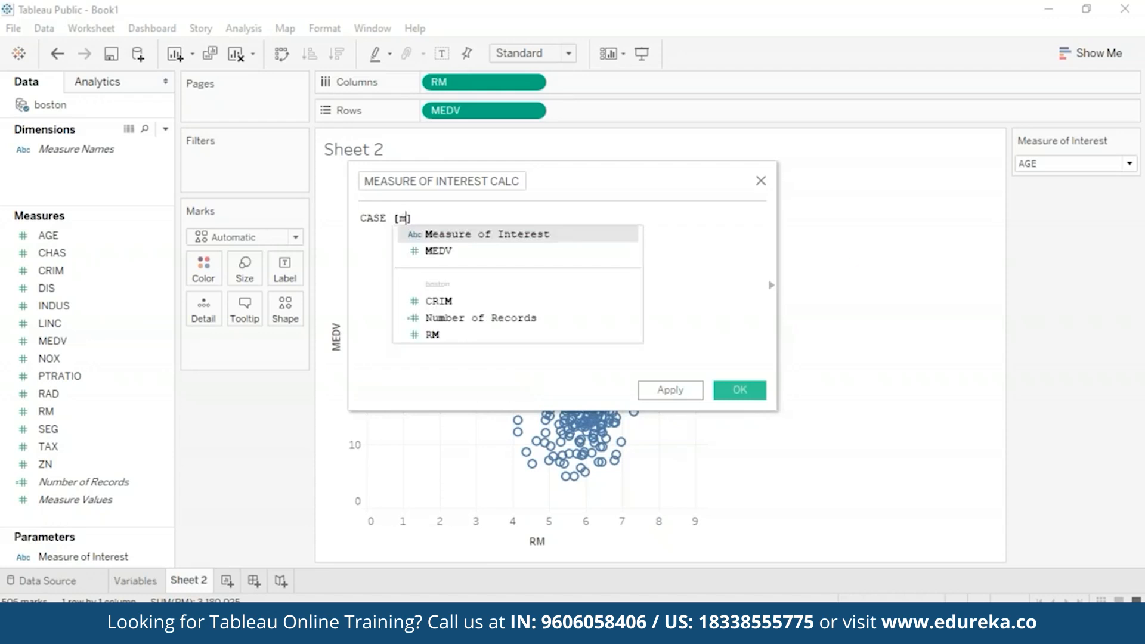
{"action": "left_click", "coordinate": [573, 238]}
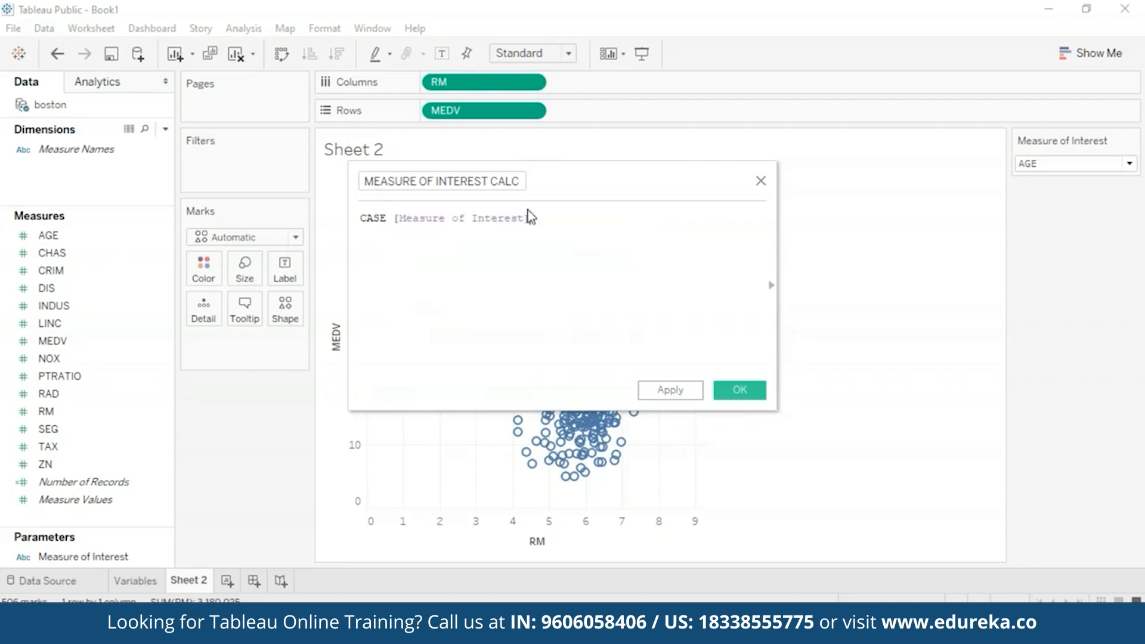
- Check the parameter's available values and add a WHEN [AGE] THEN branch below the CASE line
{"action": "key", "text": "Return"}
{"action": "type", "text": "whe"}
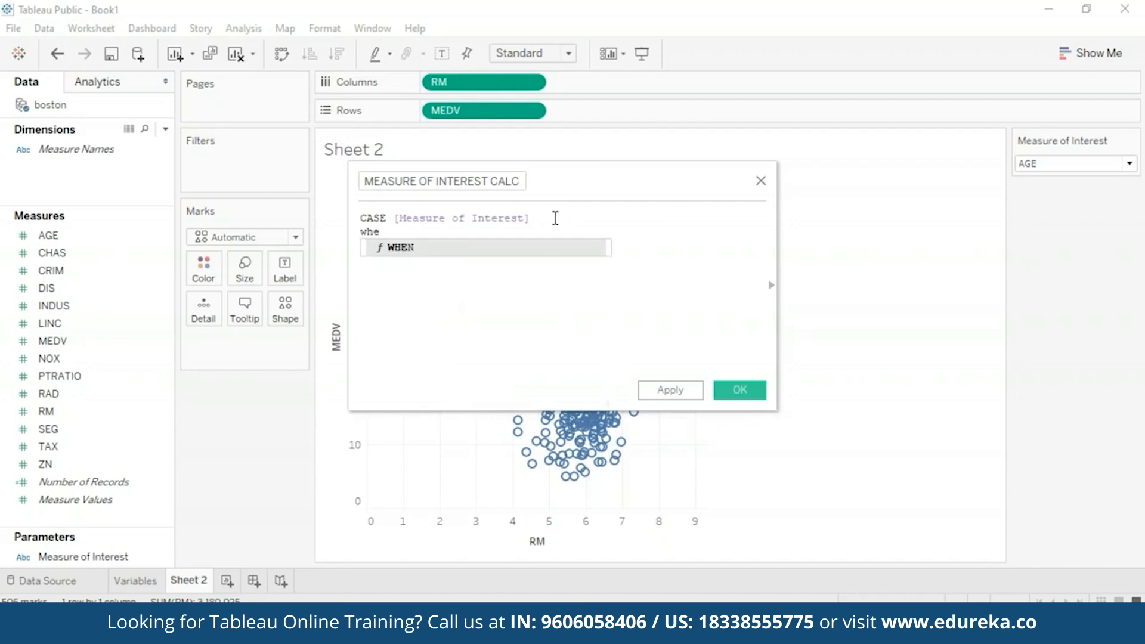
{"action": "left_click", "coordinate": [538, 252]}
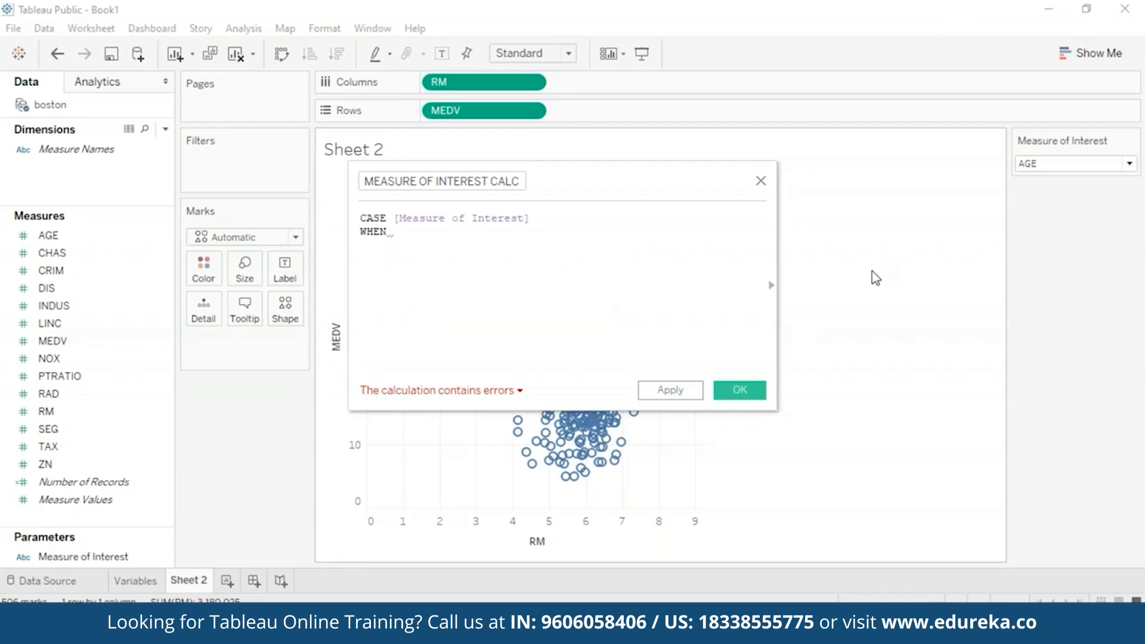
{"action": "left_click", "coordinate": [1131, 165]}
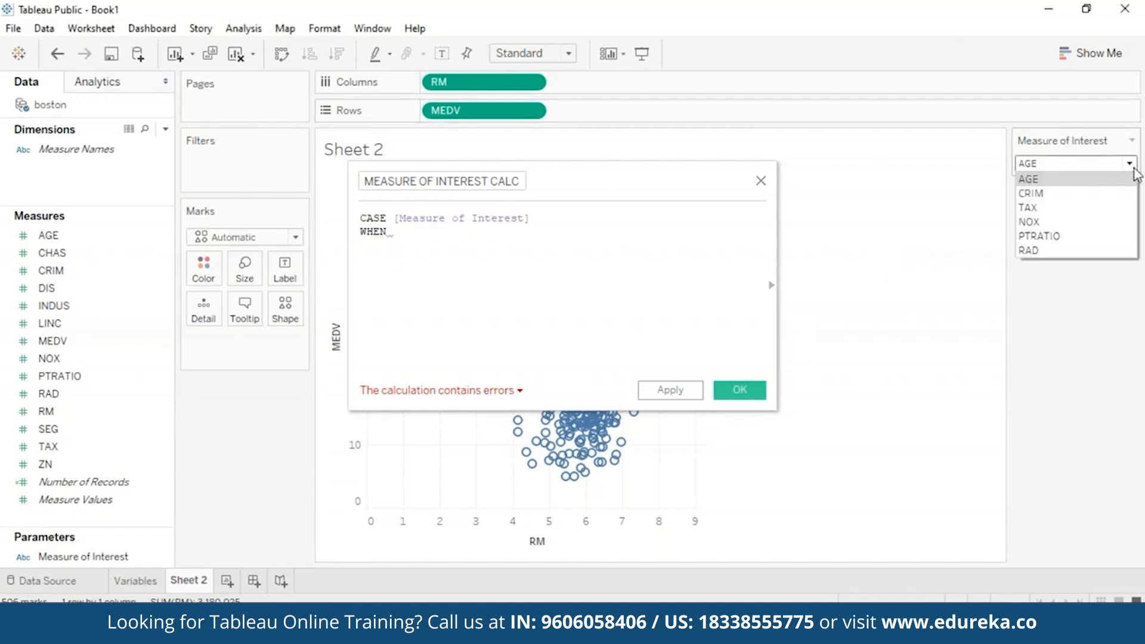
{"action": "left_click", "coordinate": [1135, 169]}
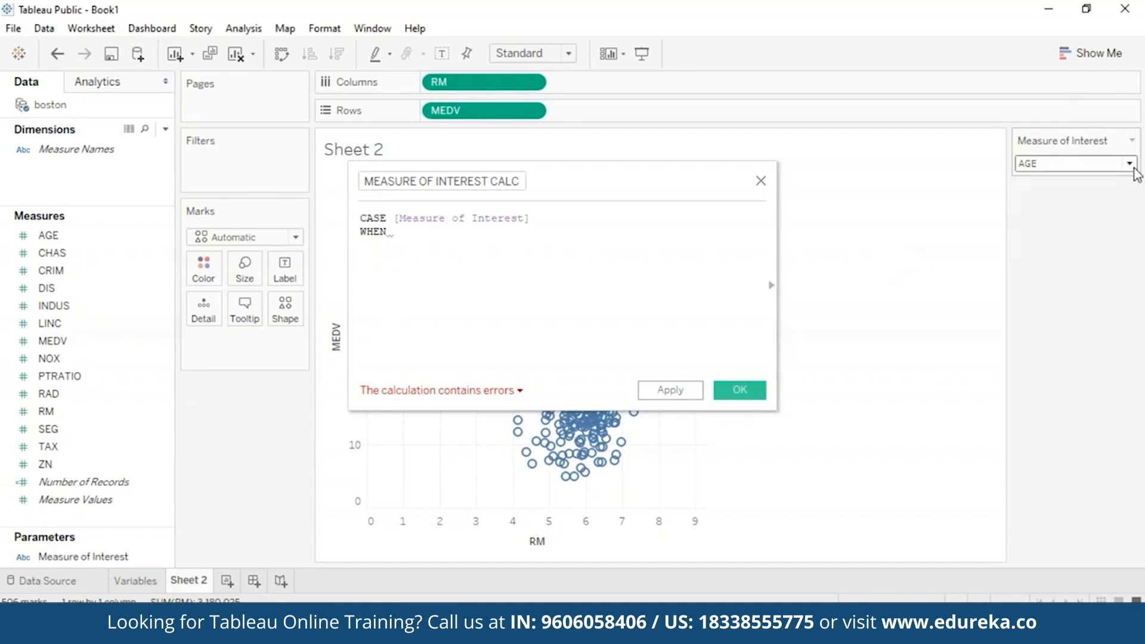
{"action": "left_click", "coordinate": [444, 233]}
{"action": "type", "text": "ag"}
{"action": "left_click", "coordinate": [441, 247]}
{"action": "type", "text": "THEN ag"}
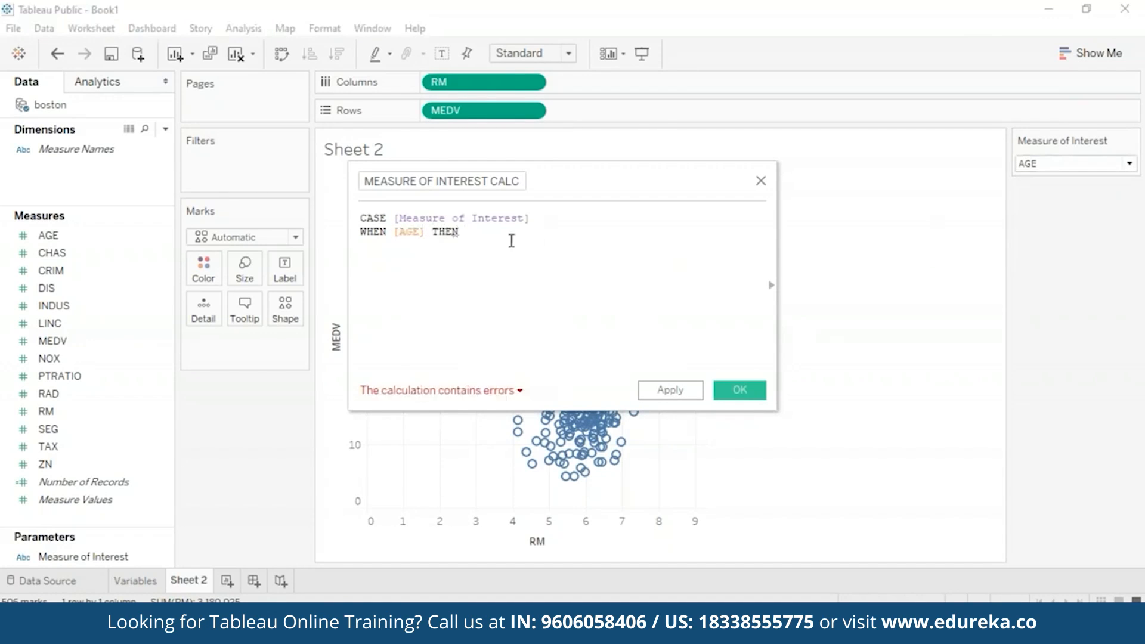
- Correct the first branch to WHEN 'AGE' THEN[AGE] and add the branch WHEN 'CRIM' THEN[CRIM] before END
{"action": "left_click", "coordinate": [507, 248]}
{"action": "left_click", "coordinate": [392, 232]}
{"action": "key", "text": "Delete"}
{"action": "key", "text": "Right"}
{"action": "key", "text": "Right"}
{"action": "key", "text": "Right"}
{"action": "key", "text": "Delete"}
{"action": "type", "text": "N 'CRIM' THEN[CRIM]"}
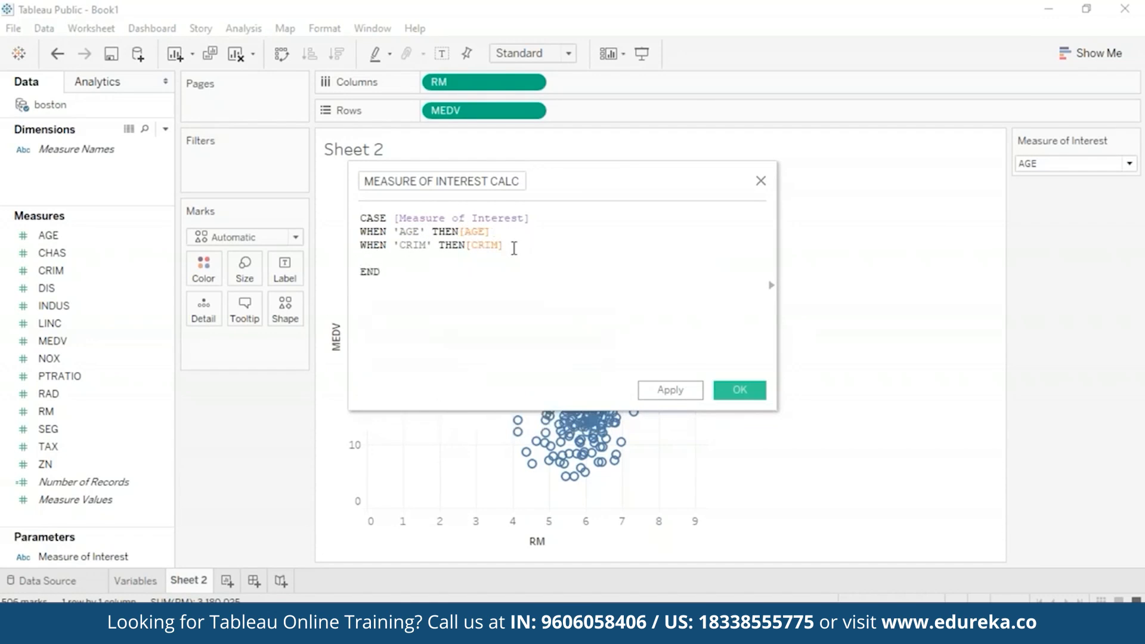
- Add the branch WHEN 'TAX' THEN[TAX] below the CRIM branch of the CASE formula
{"action": "key", "text": "Return"}
{"action": "type", "text": "WHEN 'RM' THEN[RM]"}
{"action": "key", "text": "BackSpace"}
{"action": "key", "text": "BackSpace"}
{"action": "type", "text": "TAX"}
{"action": "left_click", "coordinate": [478, 260]}
{"action": "key", "text": "BackSpace"}
{"action": "key", "text": "BackSpace"}
{"action": "type", "text": "TAX"}
{"action": "left_click", "coordinate": [511, 254]}
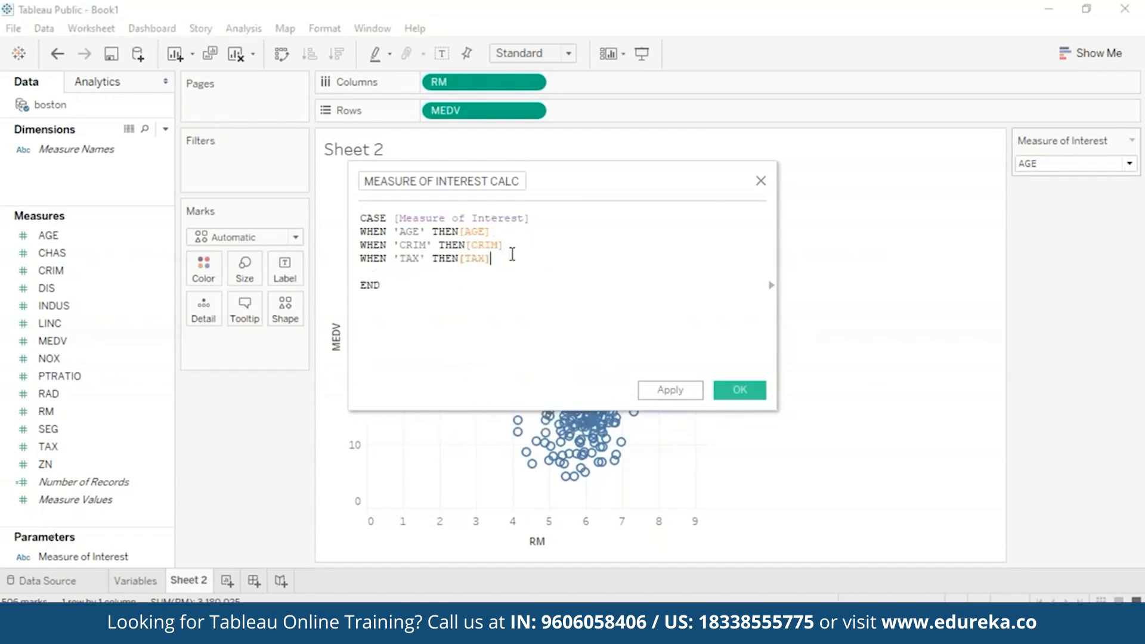
- Add WHEN branches for 'NOX', 'PTRATIO' and 'RAD' returning their matching fields above END, and save the MEASURE OF INTEREST CALC field
{"action": "key", "text": "Return"}
{"action": "type", "text": "WHEN 'NOX' THEN[NOX]"}
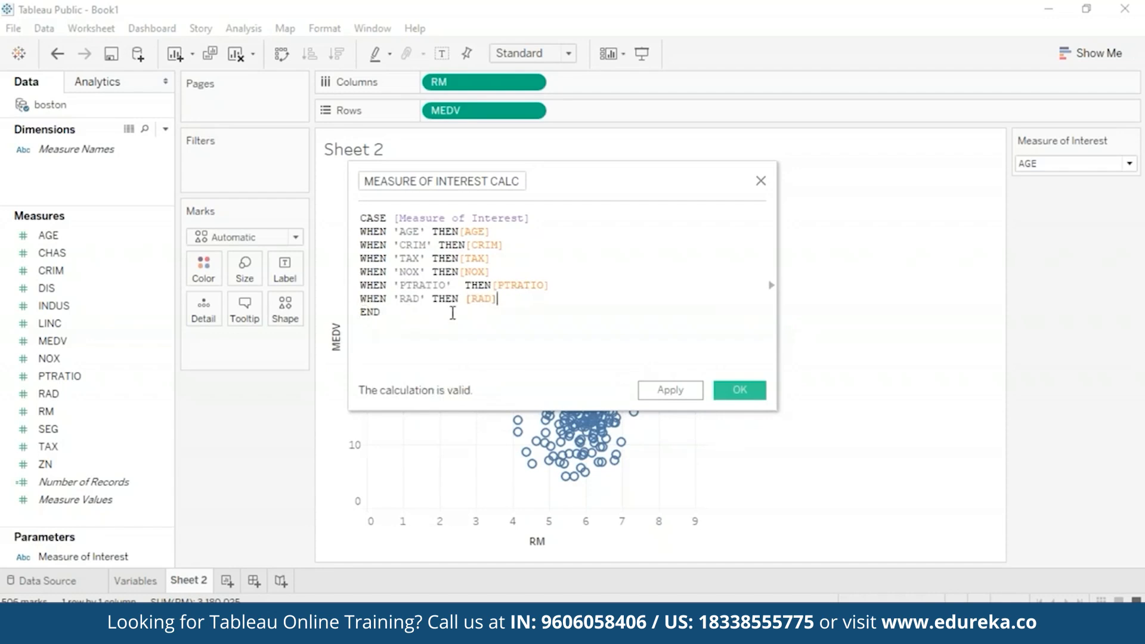
{"action": "left_click", "coordinate": [666, 391]}
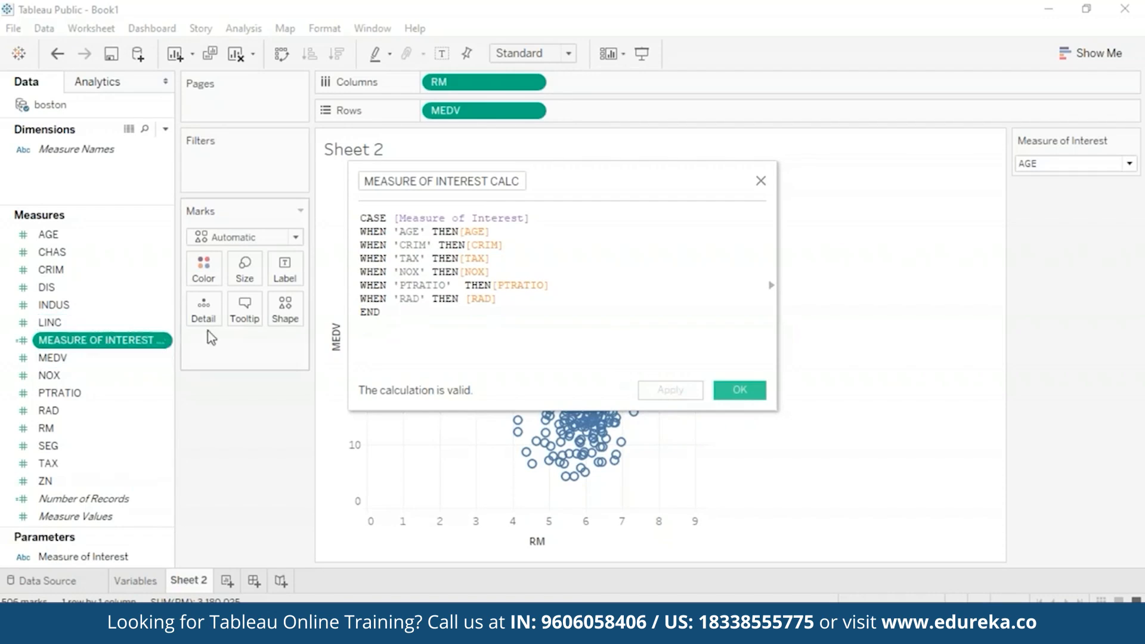
{"action": "left_click", "coordinate": [742, 392]}
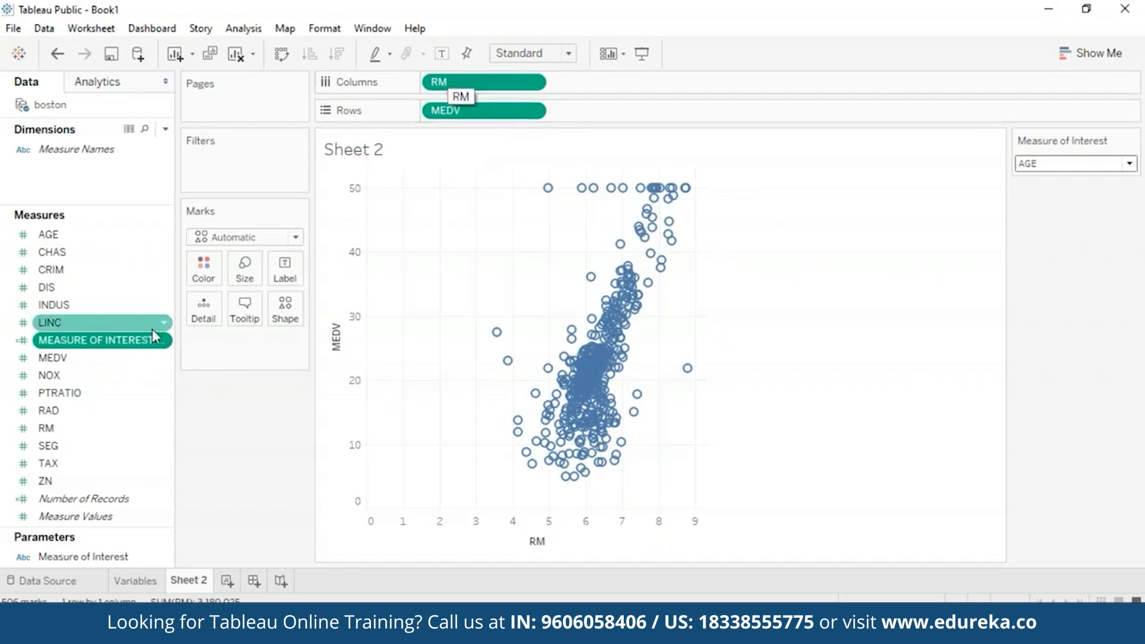
- Add MEASURE OF INTEREST CALC to Columns and remove RM so only the calculated field is plotted against MEDV
{"action": "left_click_drag", "start_coordinate": [134, 342], "coordinate": [686, 87]}
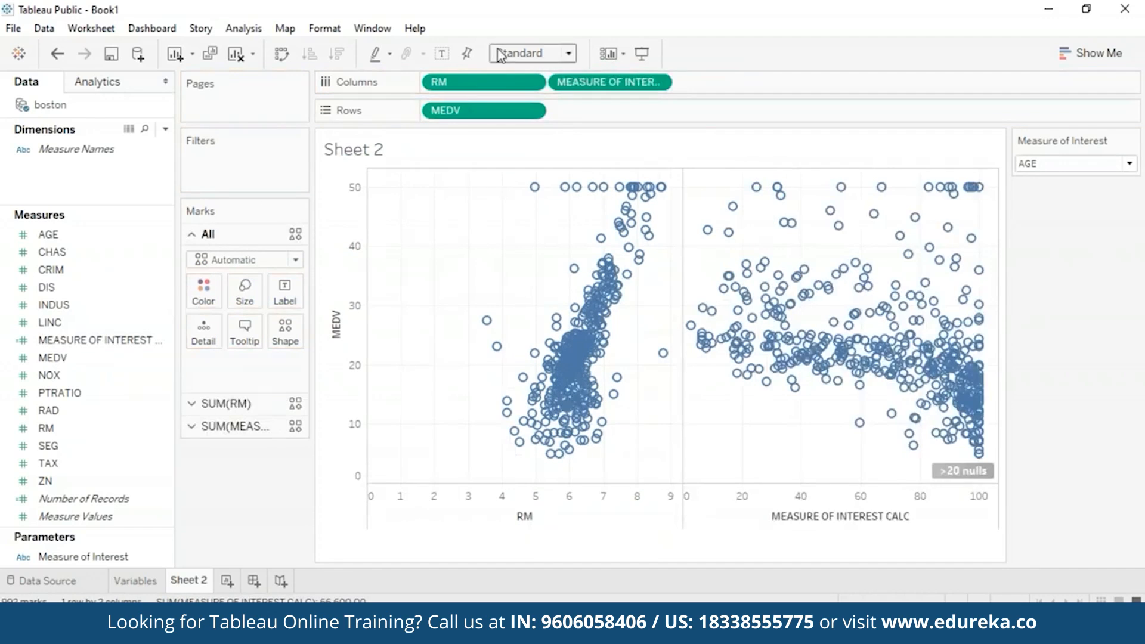
{"action": "left_click", "coordinate": [532, 82]}
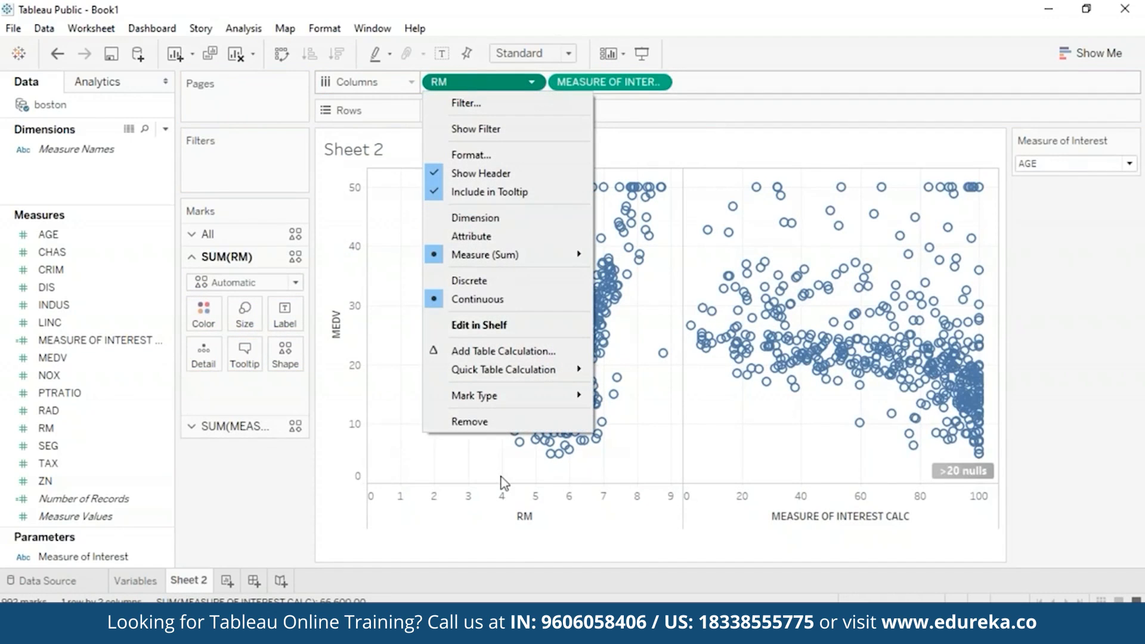
{"action": "left_click", "coordinate": [500, 428]}
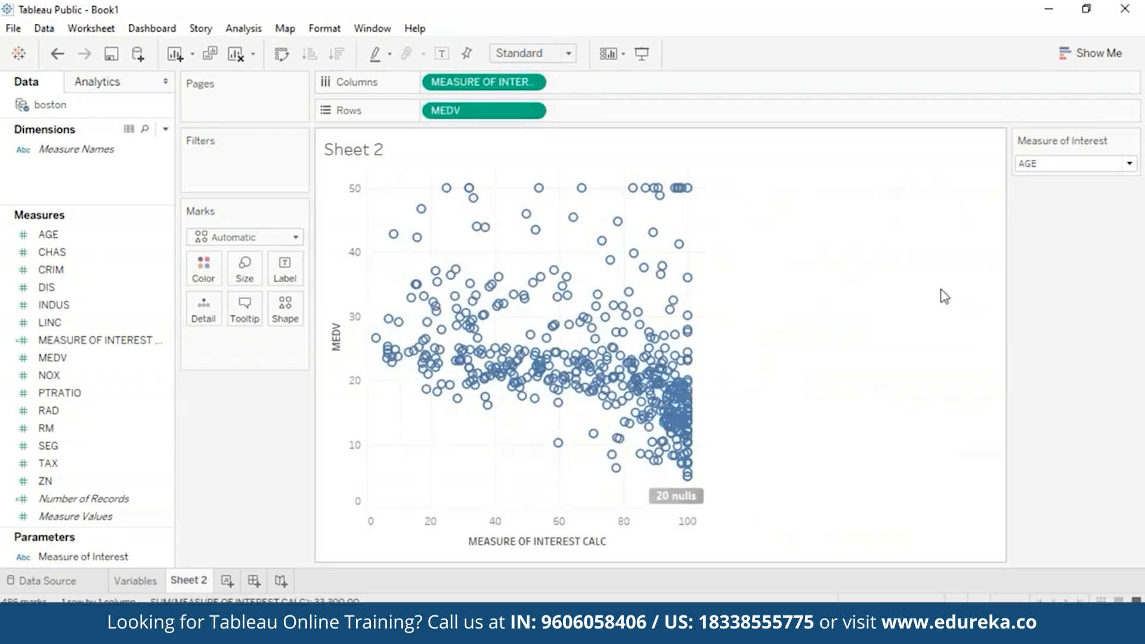
- Change the aggregation of MEDV on Rows and set MEASURE OF INTEREST CALC on Columns to Average
{"action": "left_click", "coordinate": [532, 110]}
{"action": "mouse_move", "coordinate": [583, 289]}
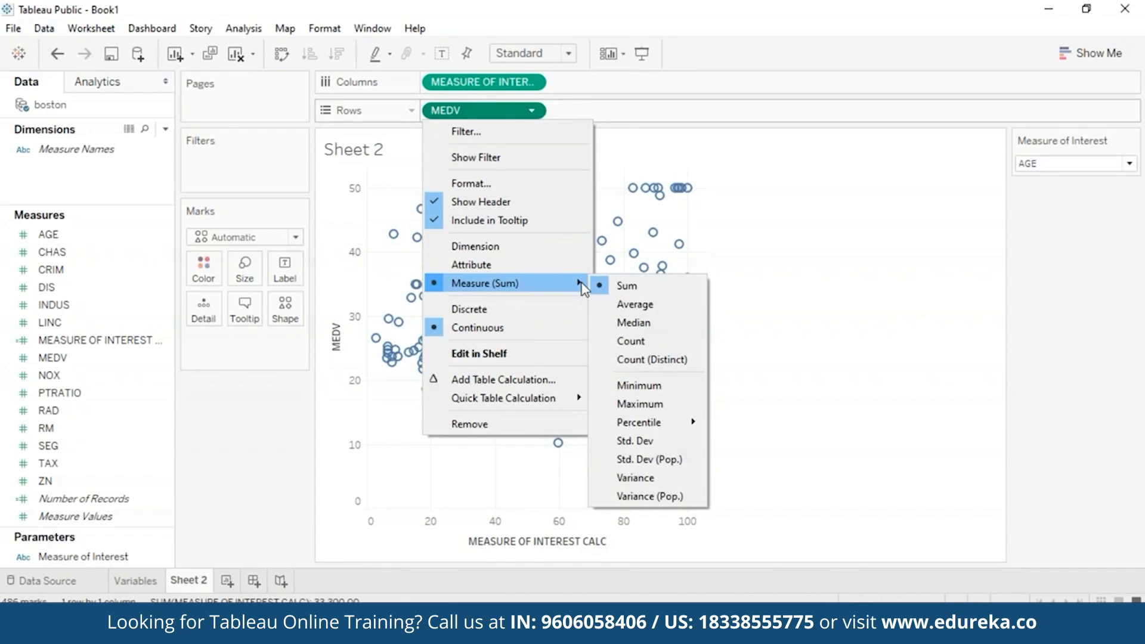
{"action": "left_click", "coordinate": [667, 314]}
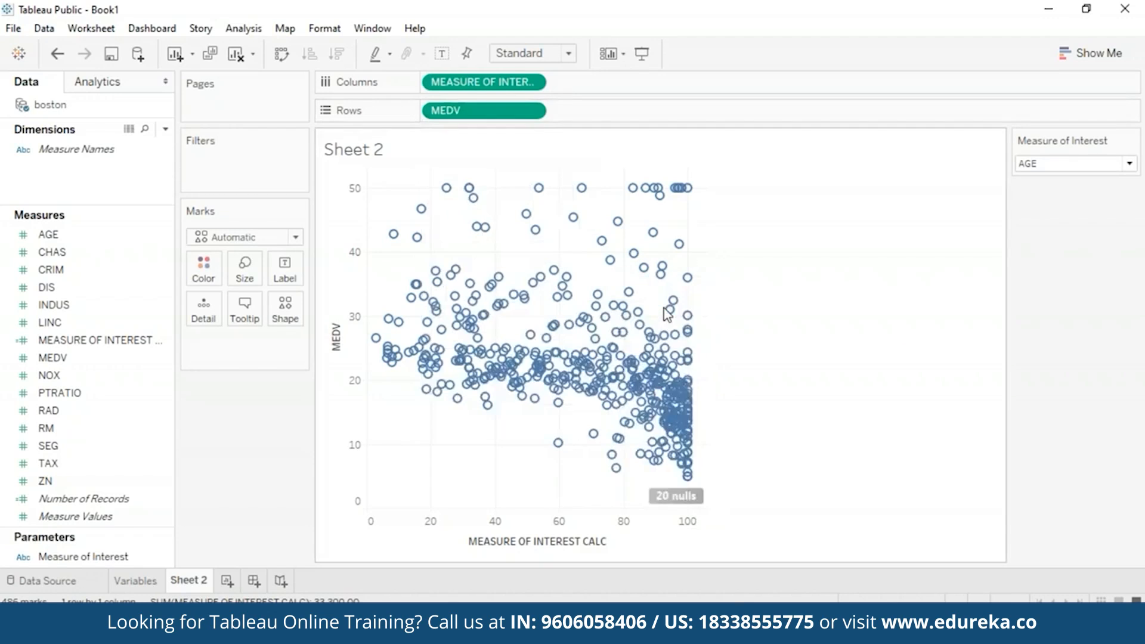
{"action": "left_click", "coordinate": [532, 82]}
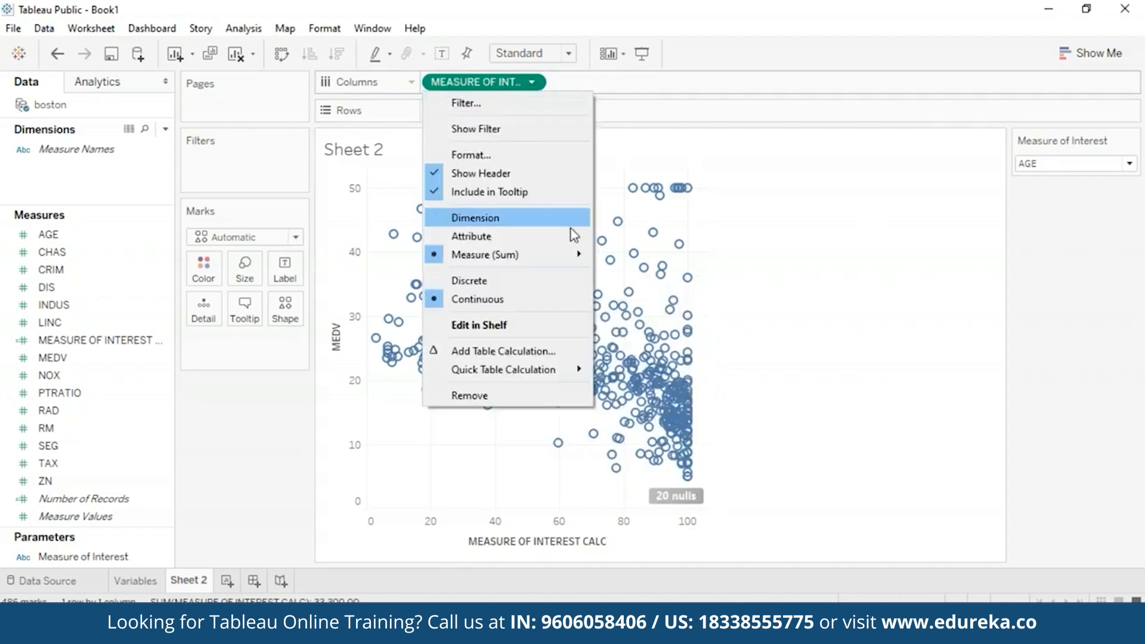
{"action": "mouse_move", "coordinate": [563, 262]}
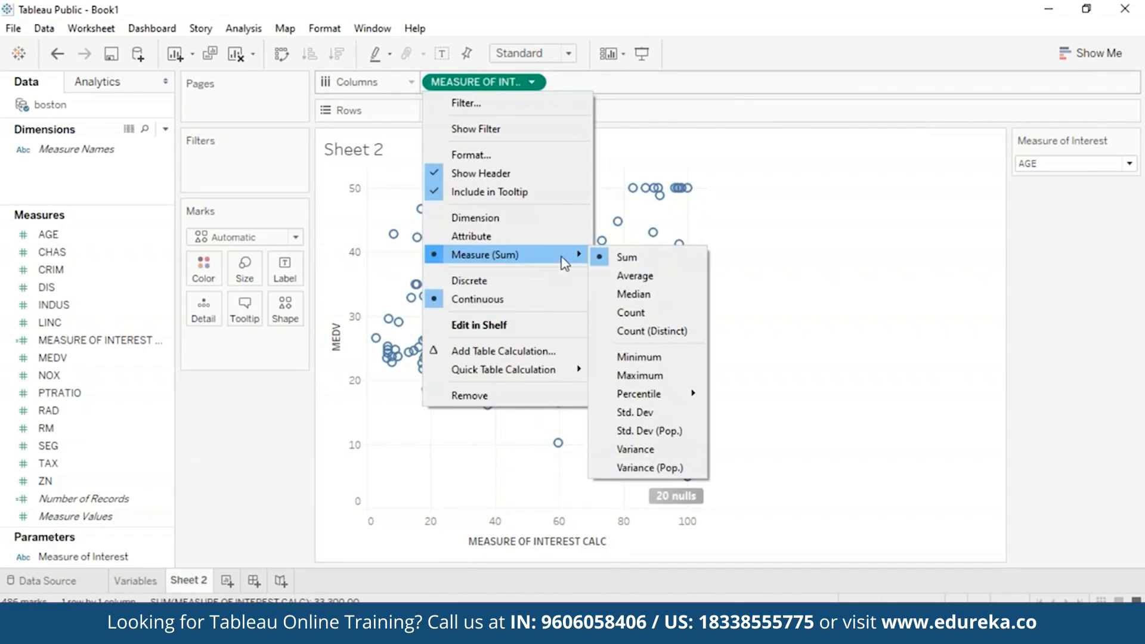
{"action": "left_click", "coordinate": [632, 276]}
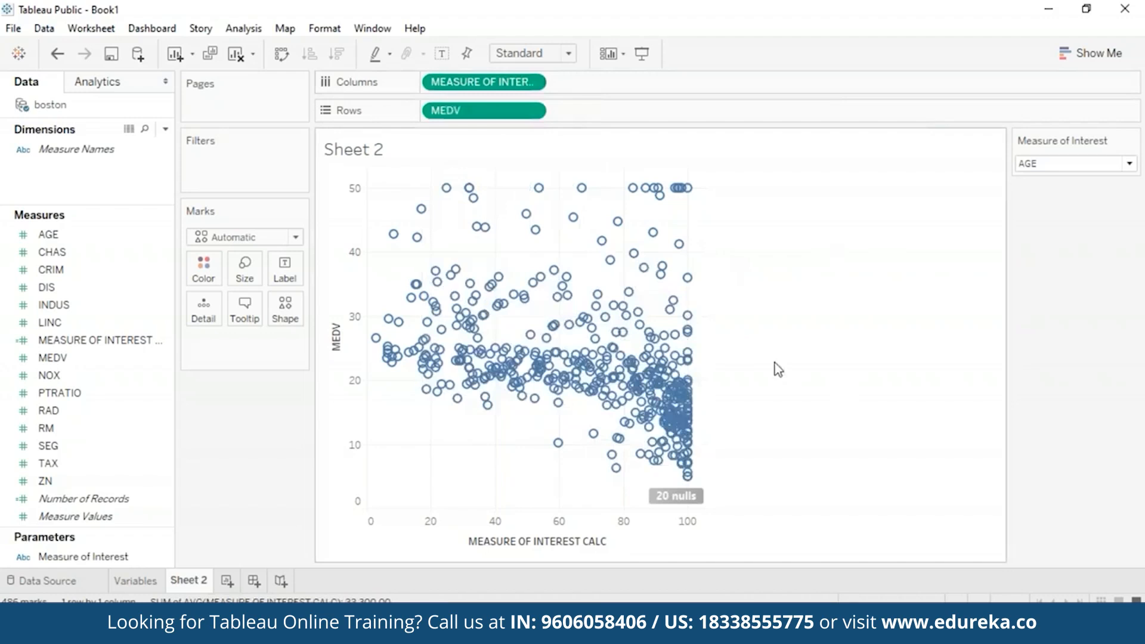
- Switch the Measure of Interest parameter through TAX, CRIM, RAD and PTRATIO to test the dynamic scatter plot
{"action": "left_click", "coordinate": [1130, 163]}
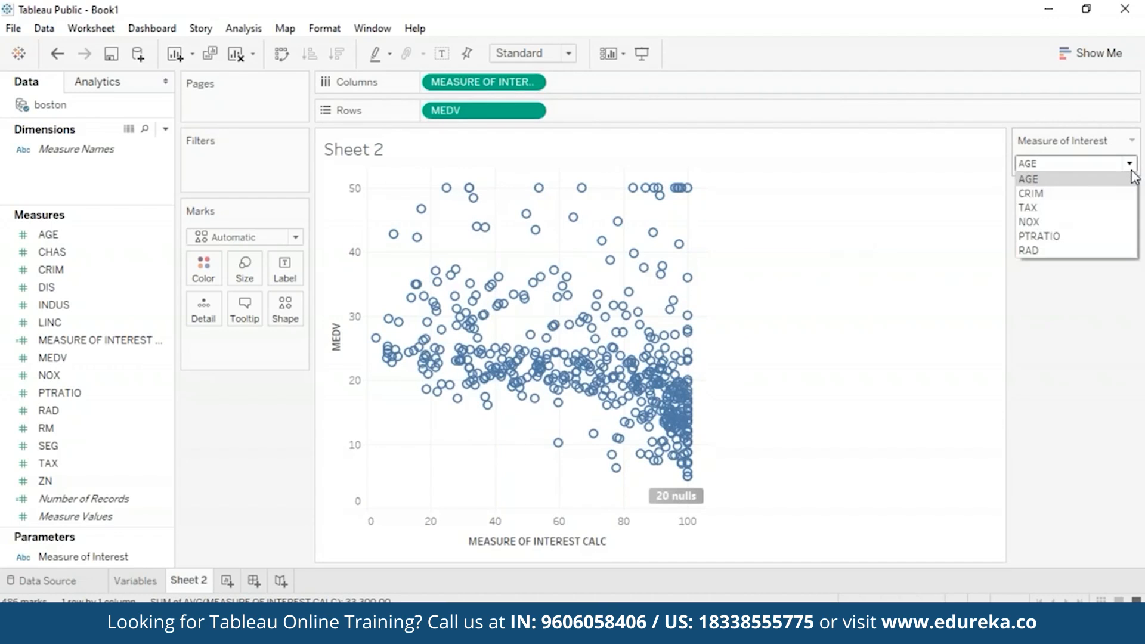
{"action": "left_click", "coordinate": [1071, 209]}
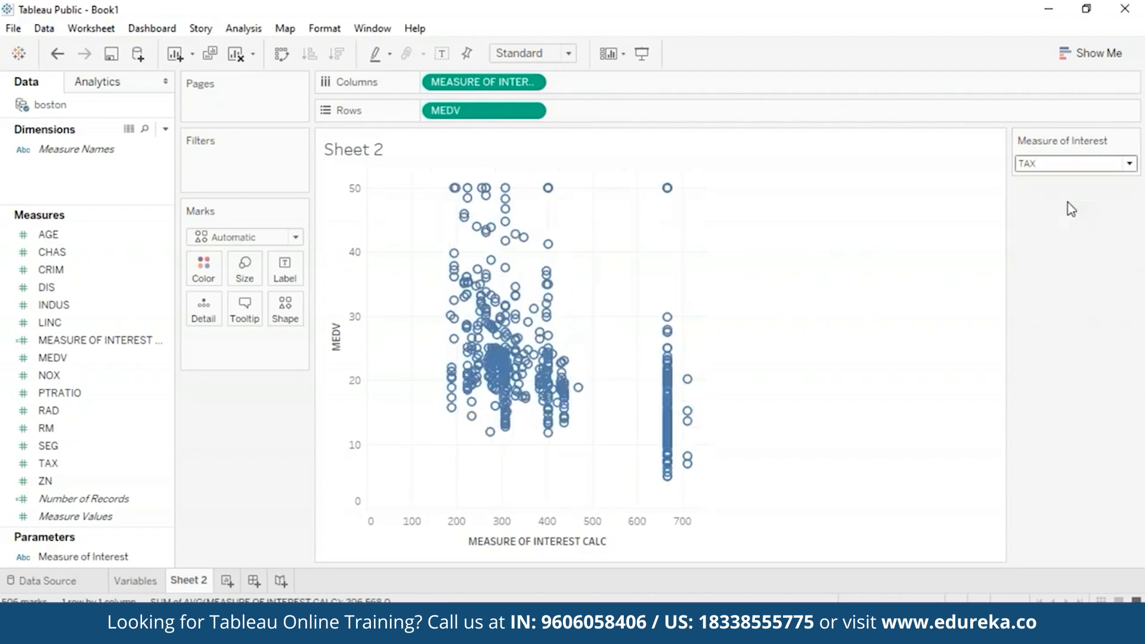
{"action": "left_click", "coordinate": [1130, 164]}
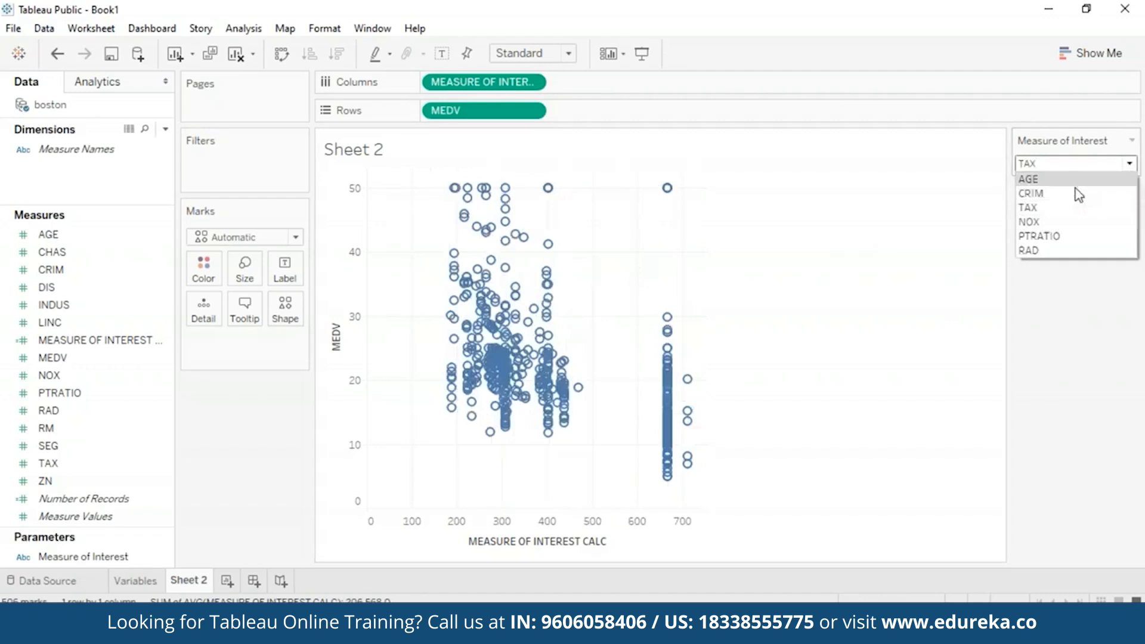
{"action": "left_click", "coordinate": [1046, 196]}
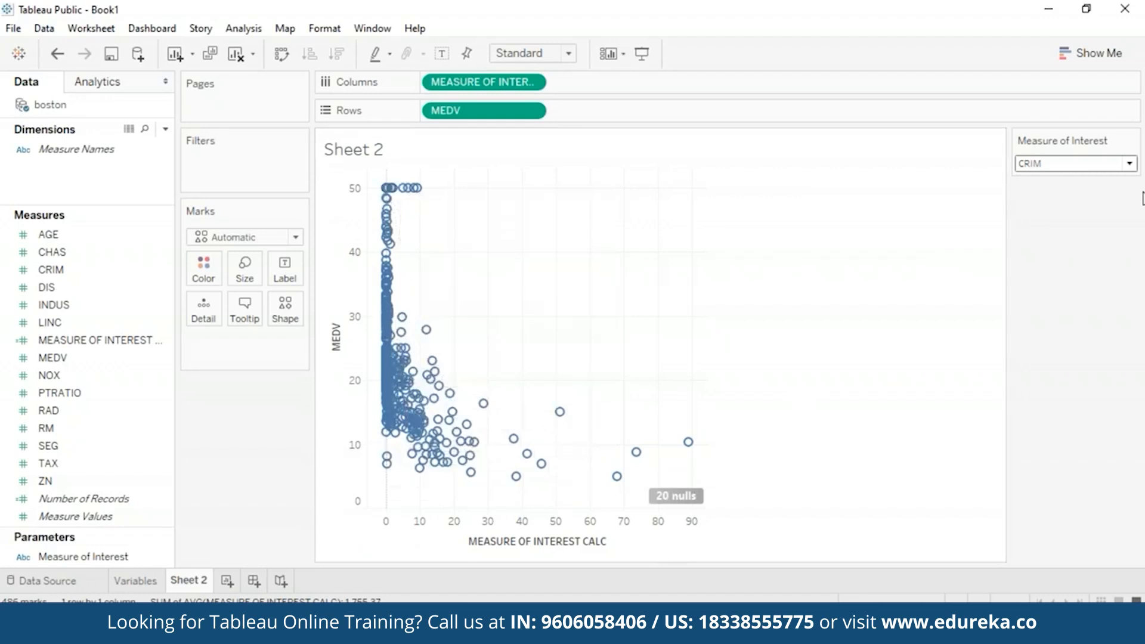
{"action": "left_click", "coordinate": [1129, 163]}
{"action": "left_click", "coordinate": [1073, 248]}
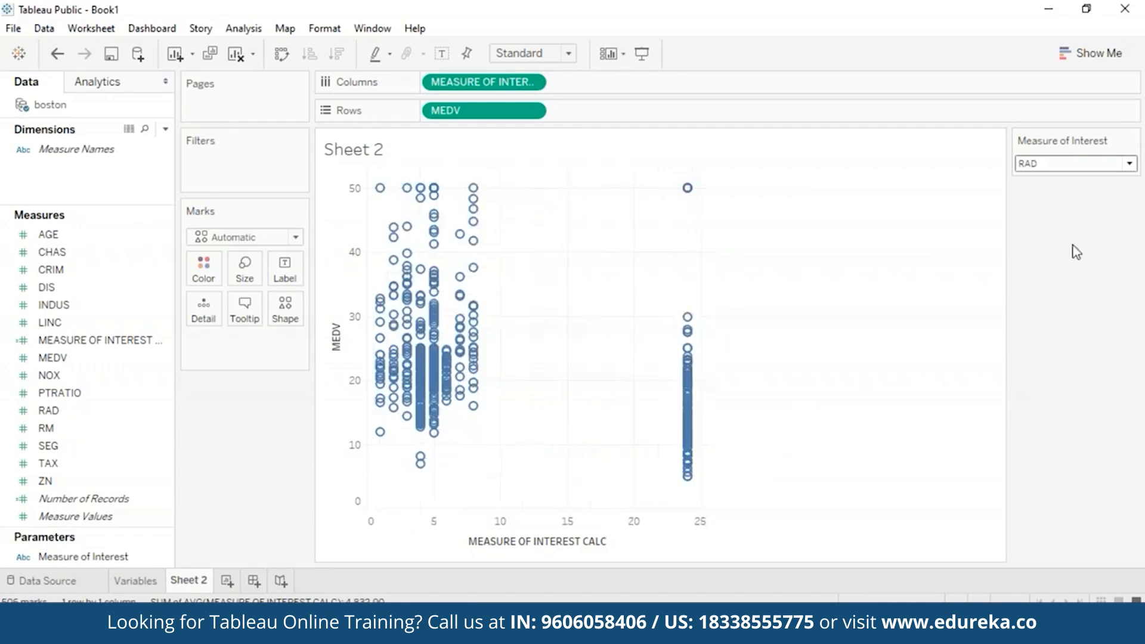
{"action": "left_click", "coordinate": [1129, 163]}
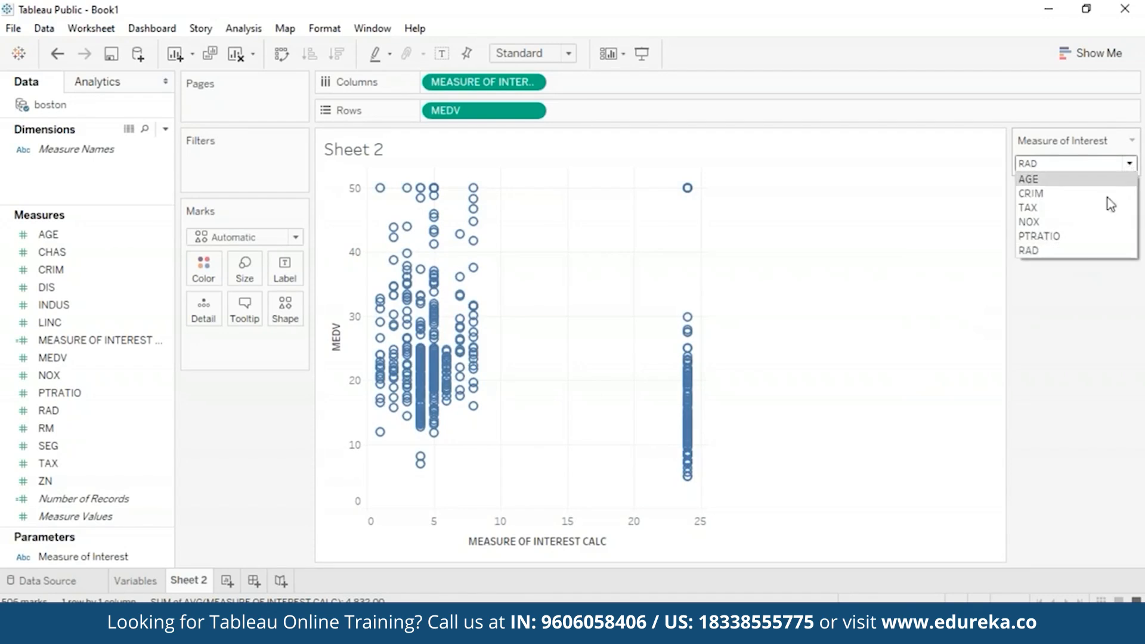
{"action": "left_click", "coordinate": [1084, 236]}
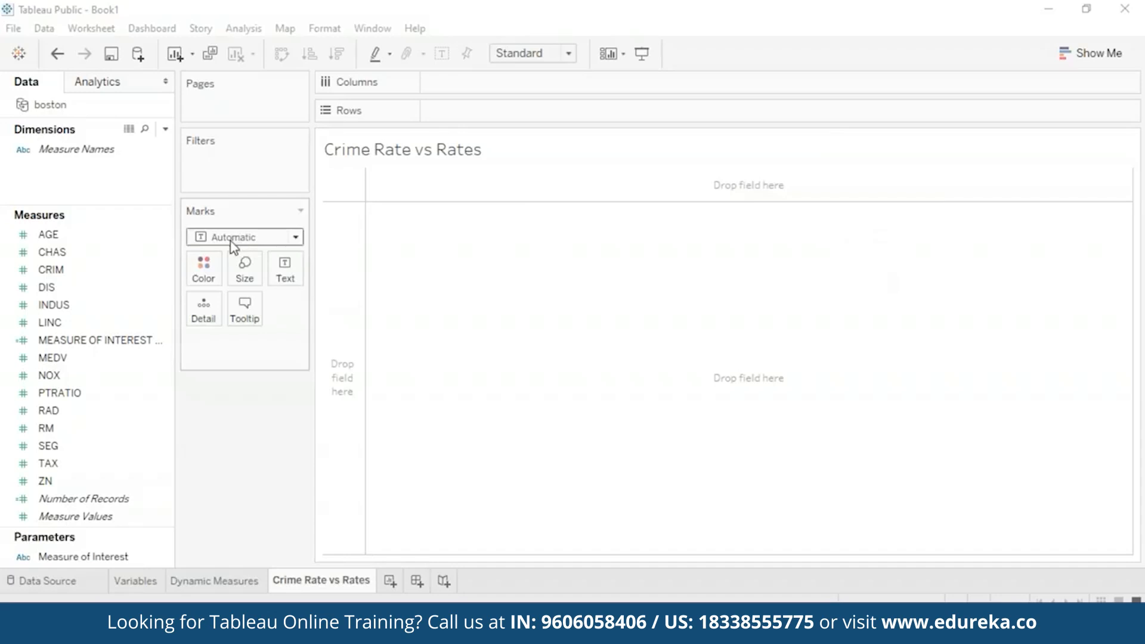
- Create a CRIM (bin) field from the CRIM measure with a bin size of 3
{"action": "left_click", "coordinate": [93, 275]}
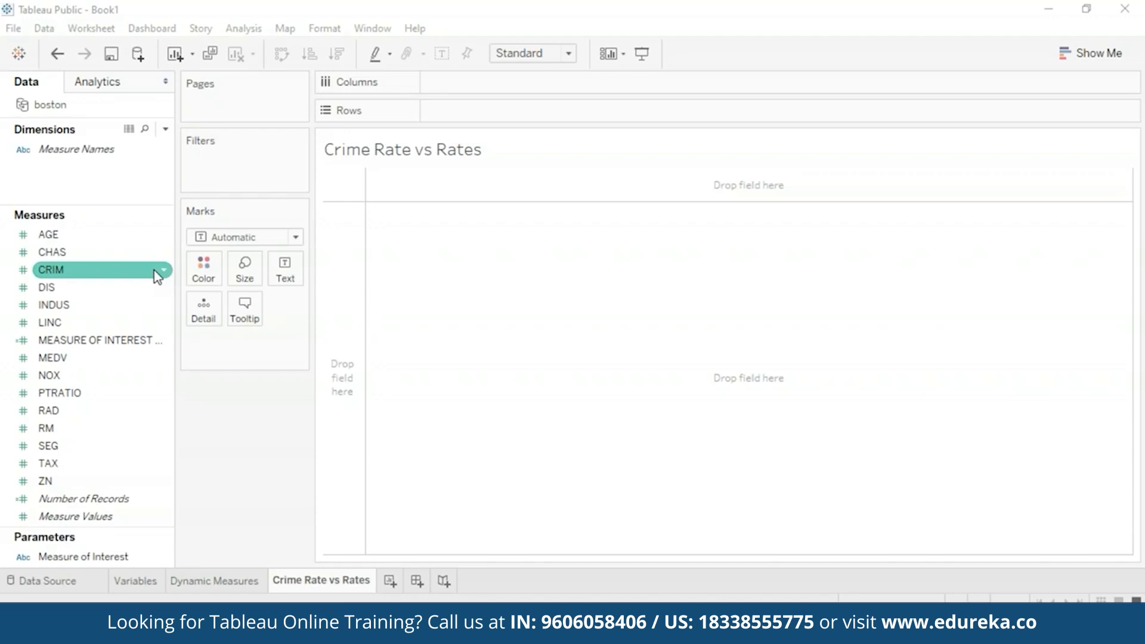
{"action": "right_click", "coordinate": [155, 273]}
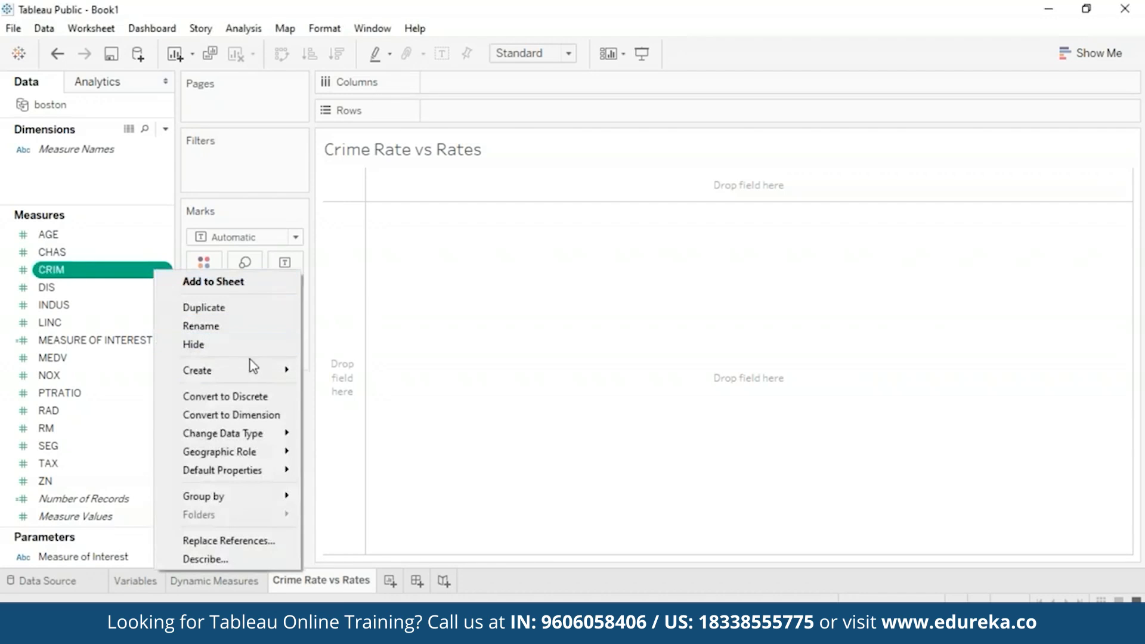
{"action": "mouse_move", "coordinate": [251, 377]}
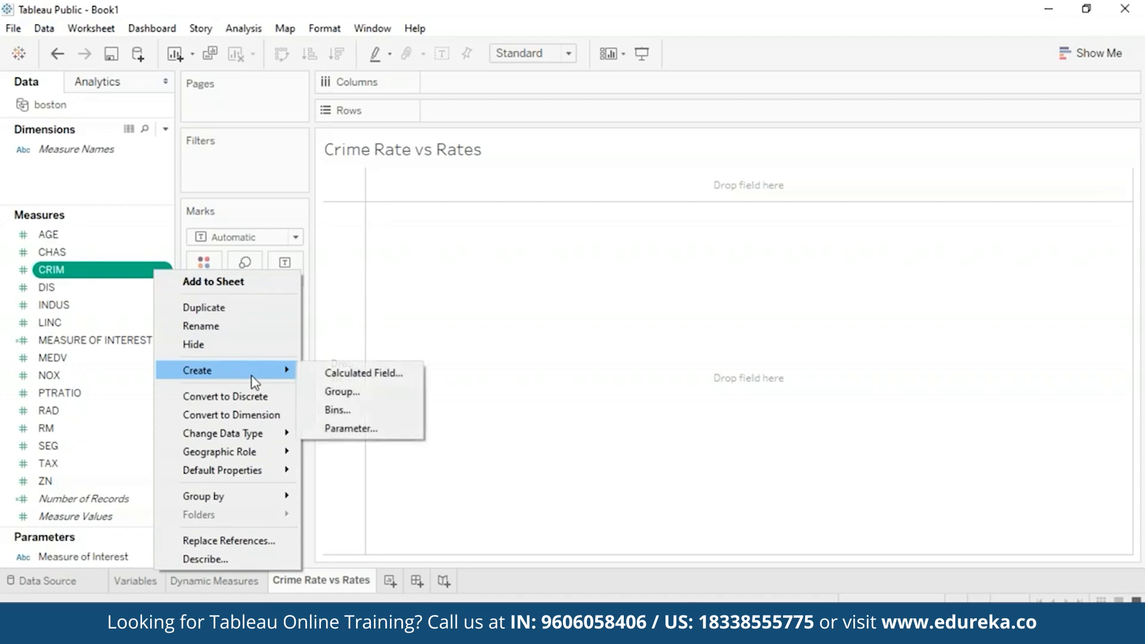
{"action": "left_click", "coordinate": [390, 411]}
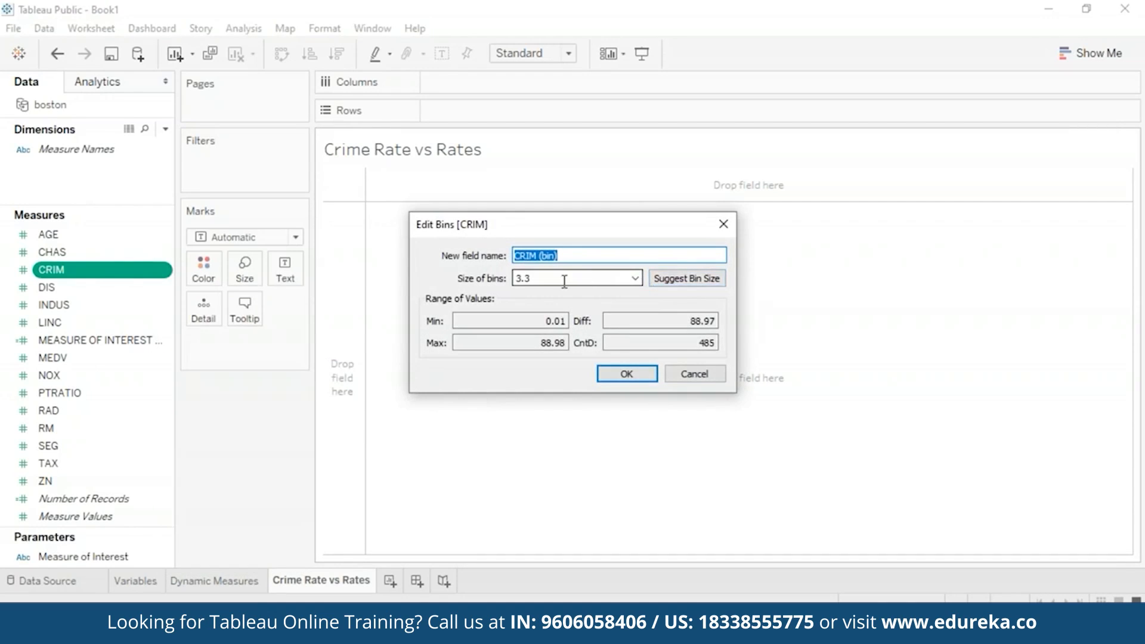
{"action": "left_click", "coordinate": [544, 279]}
{"action": "key", "text": "BackSpace"}
{"action": "key", "text": "BackSpace"}
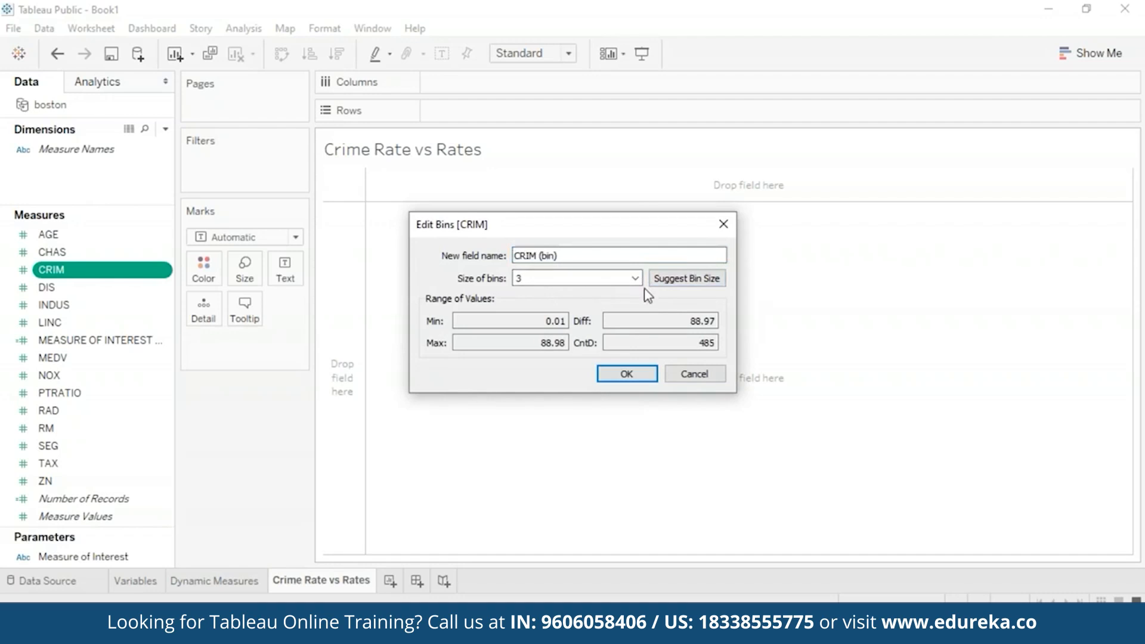
{"action": "left_click", "coordinate": [631, 382]}
{"action": "left_click", "coordinate": [631, 381]}
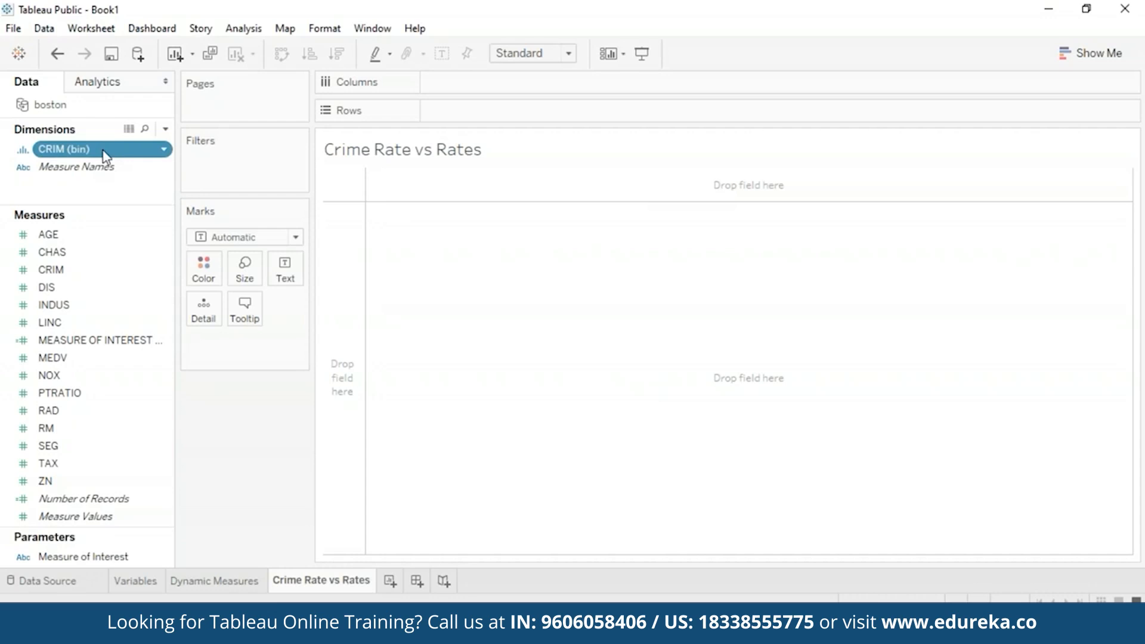
- Place CRIM (bin) on Columns and MEDV on Rows, and exclude the Null bin from the chart
{"action": "left_click_drag", "start_coordinate": [105, 156], "coordinate": [498, 87]}
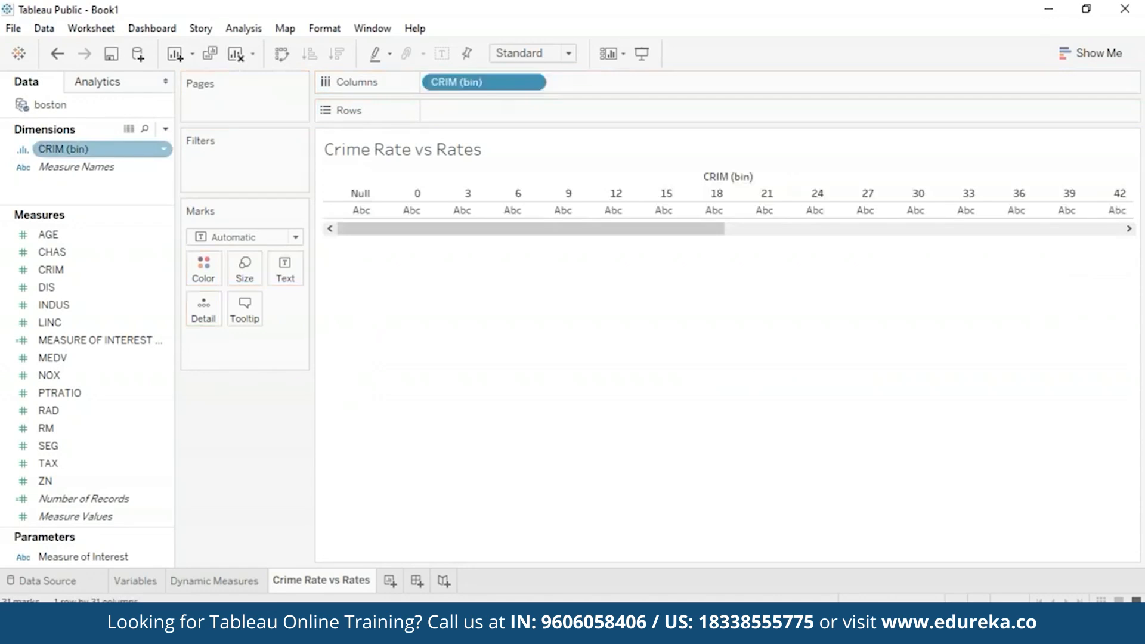
{"action": "left_click_drag", "start_coordinate": [72, 358], "coordinate": [463, 105]}
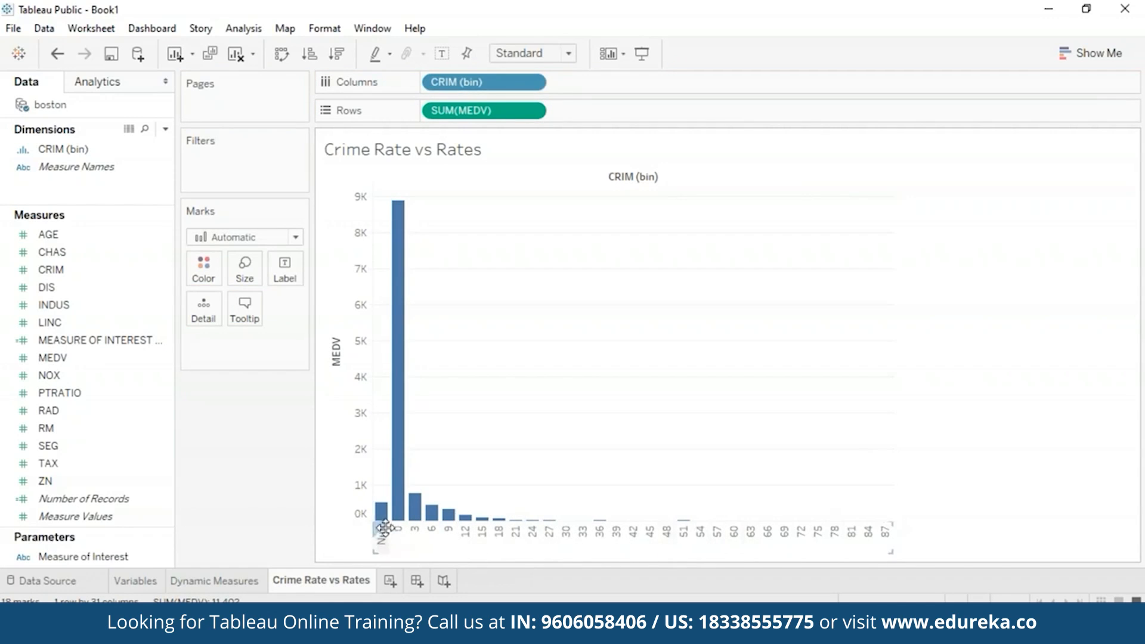
{"action": "mouse_move", "coordinate": [384, 520]}
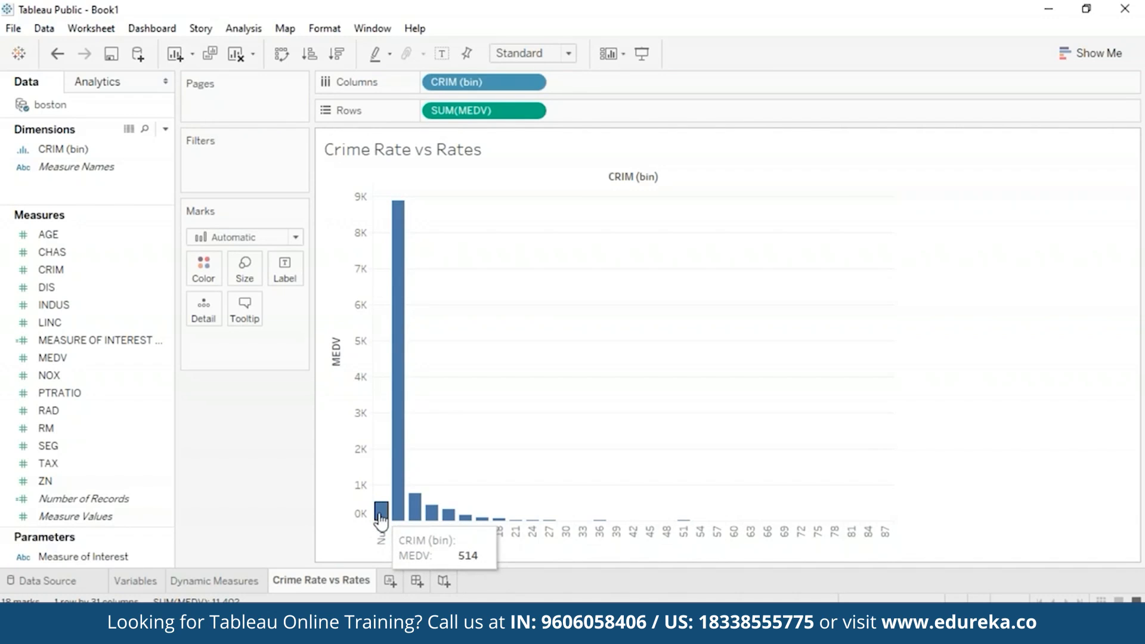
{"action": "right_click", "coordinate": [382, 521]}
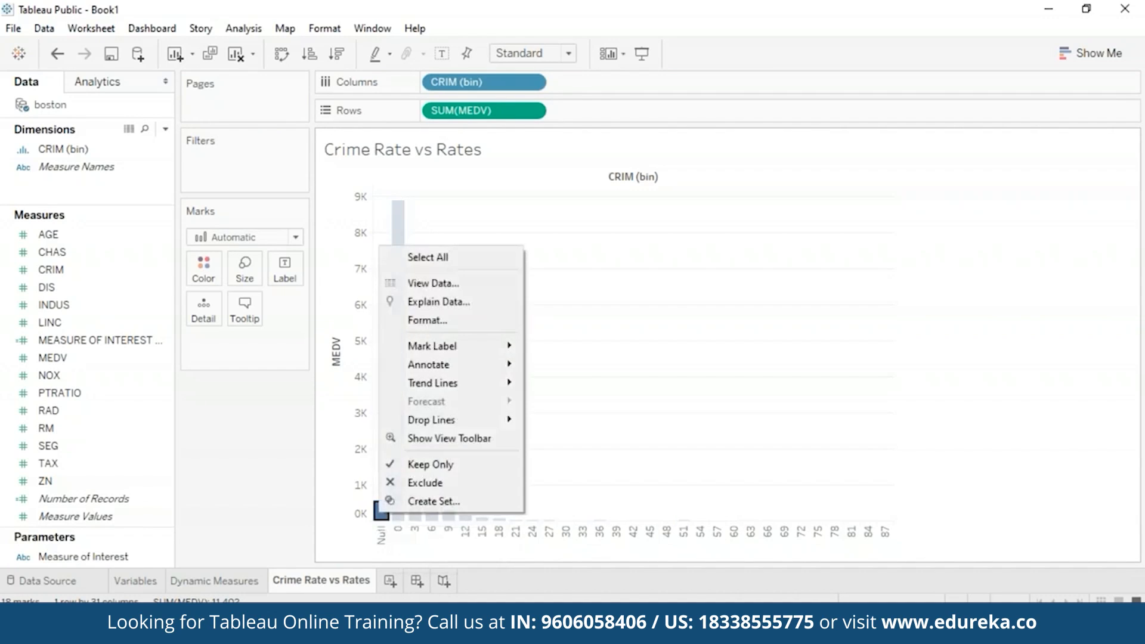
{"action": "left_click", "coordinate": [417, 485]}
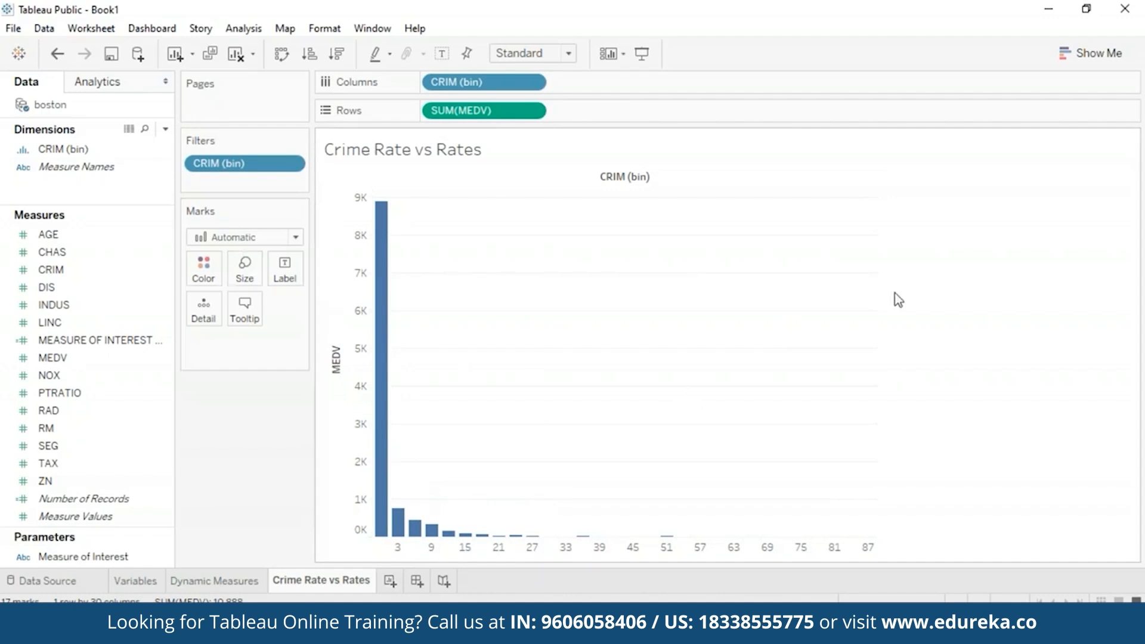
- Convert the chart to a box-and-whisker plot and move CRIM (bin) from the marks detail back to Columns
{"action": "left_click", "coordinate": [1101, 55]}
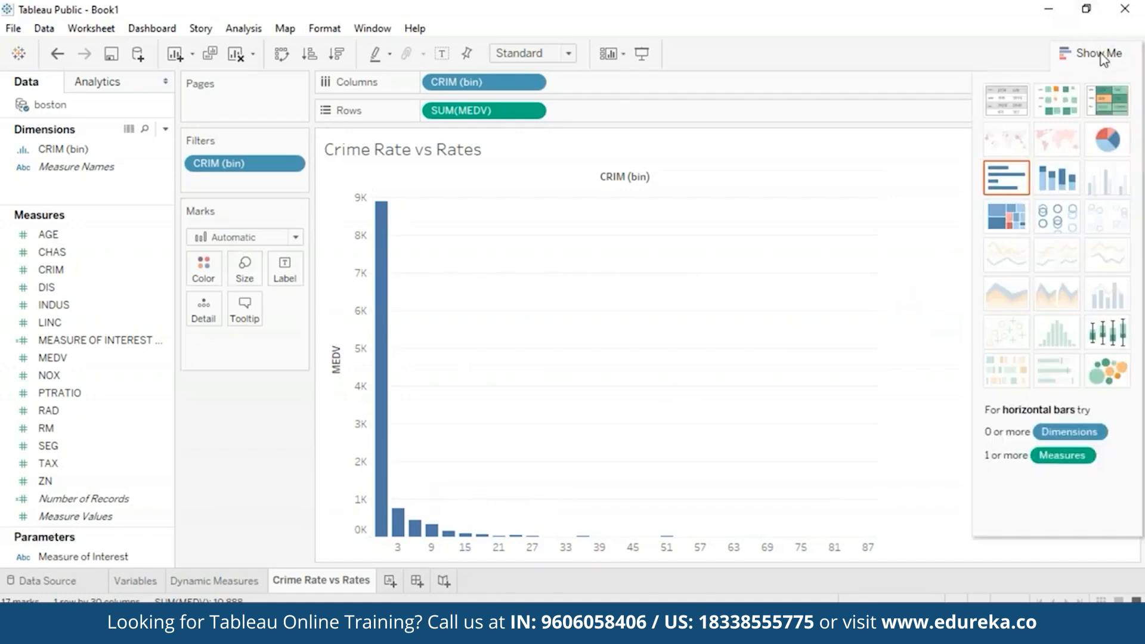
{"action": "left_click", "coordinate": [1100, 350]}
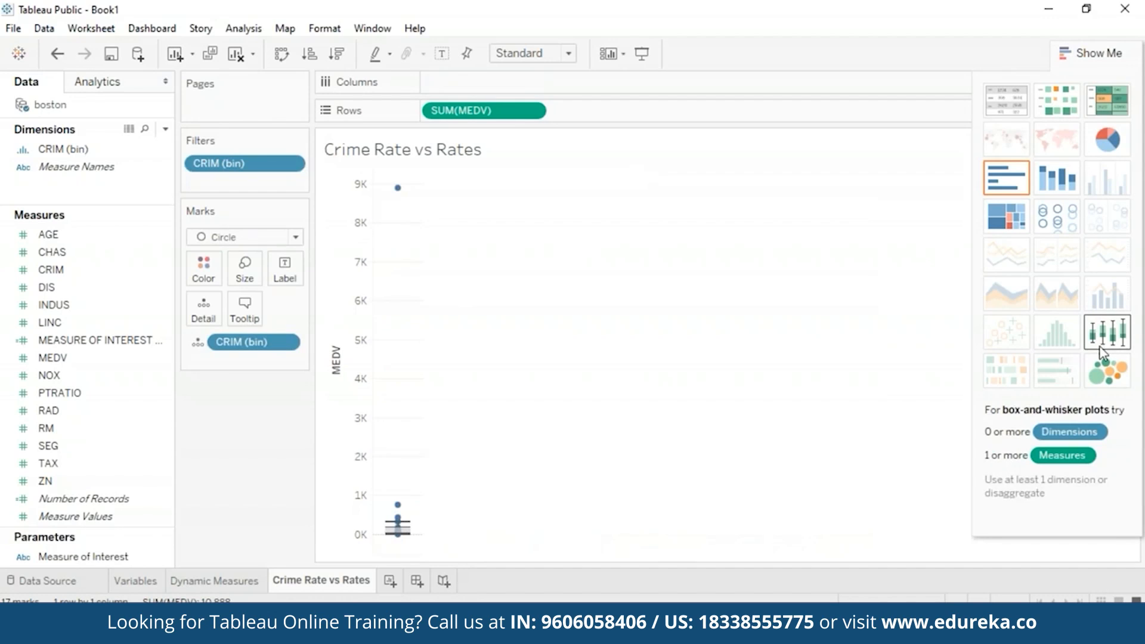
{"action": "left_click_drag", "start_coordinate": [244, 341], "coordinate": [495, 84]}
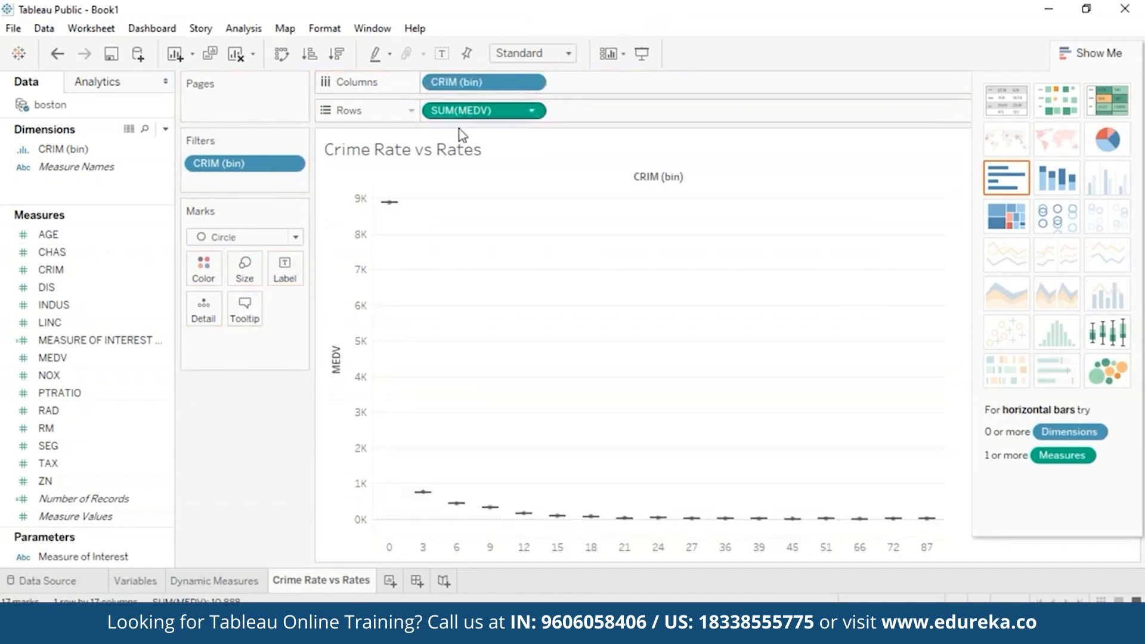
- Change MEDV on Rows to a dimension so each crime-rate bin plots its individual values
{"action": "mouse_move", "coordinate": [423, 492]}
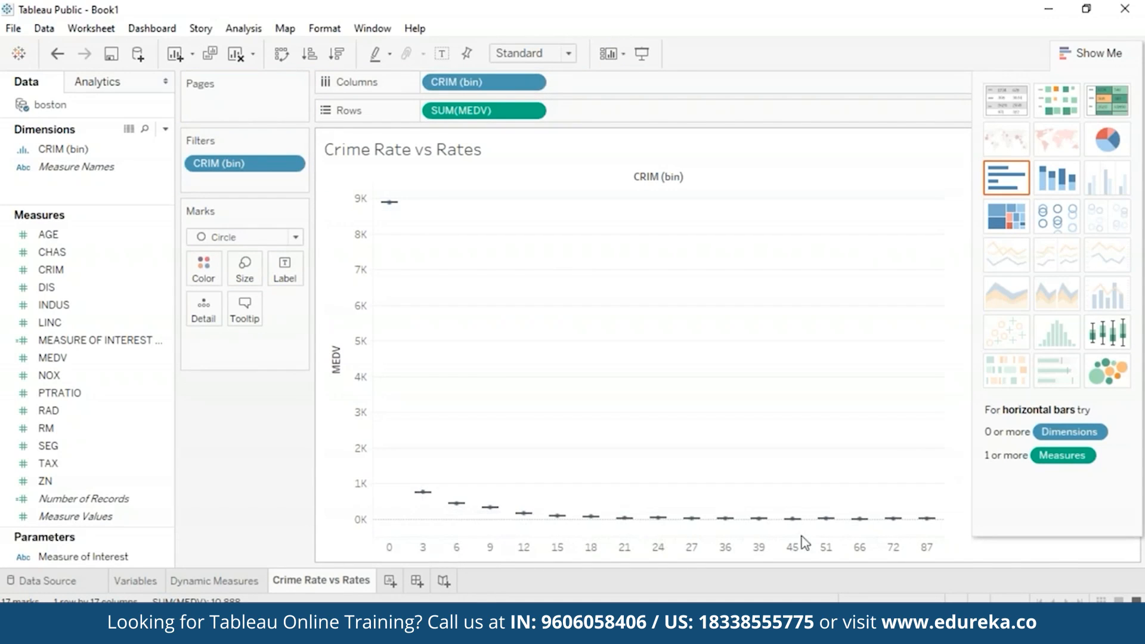
{"action": "mouse_move", "coordinate": [524, 513]}
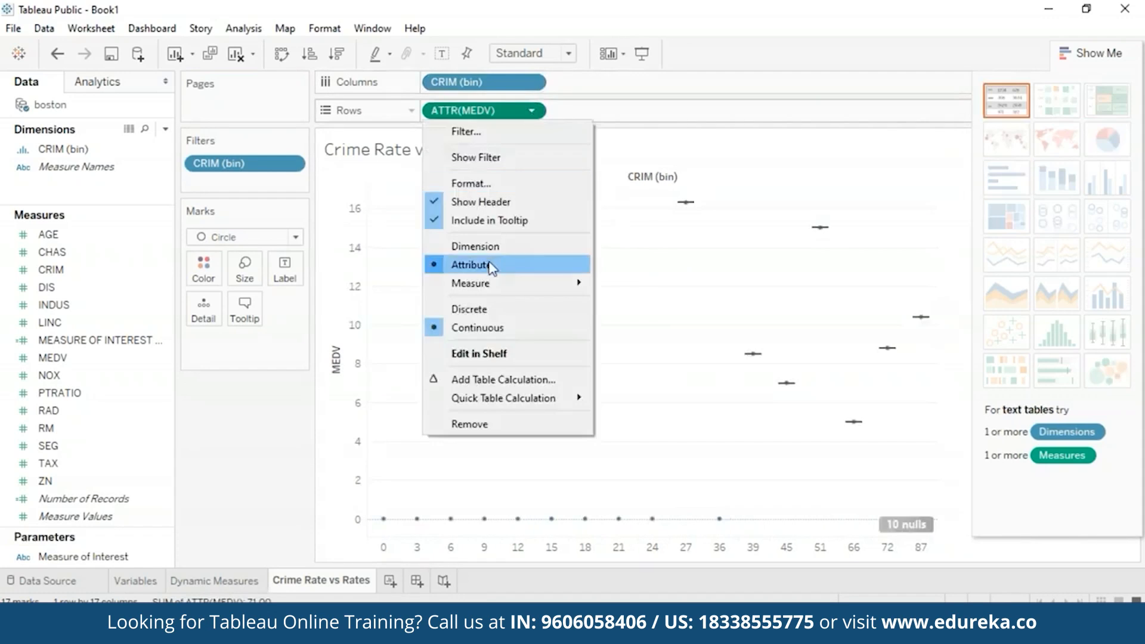
{"action": "left_click", "coordinate": [489, 246]}
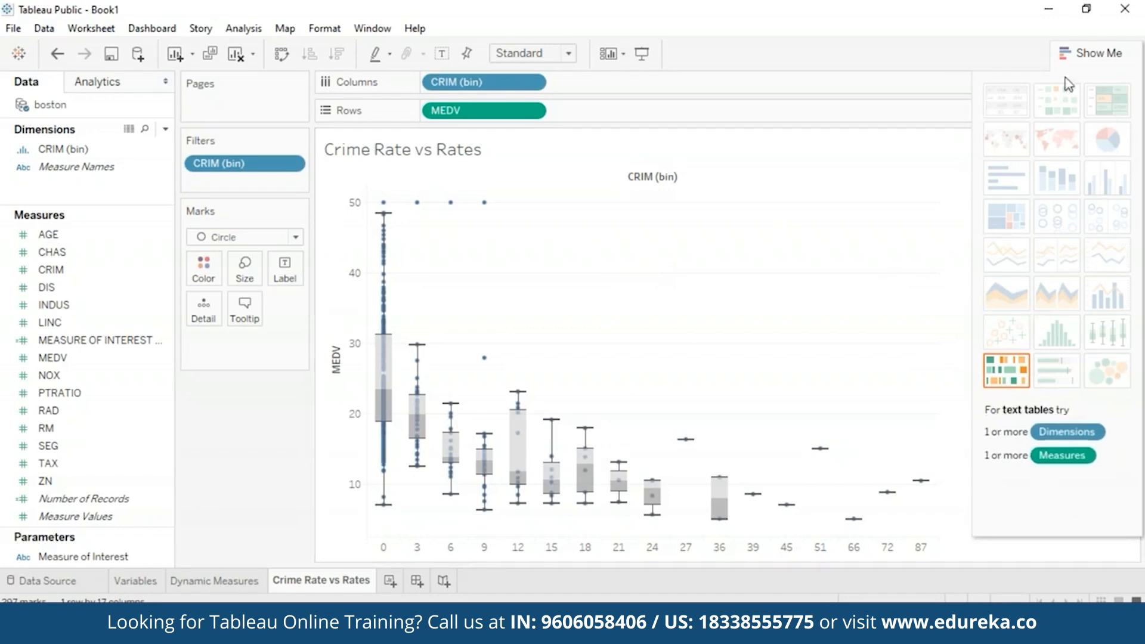
- Close the chart suggestions and review the aggregation options available for MEDV on Rows
{"action": "left_click", "coordinate": [1081, 53]}
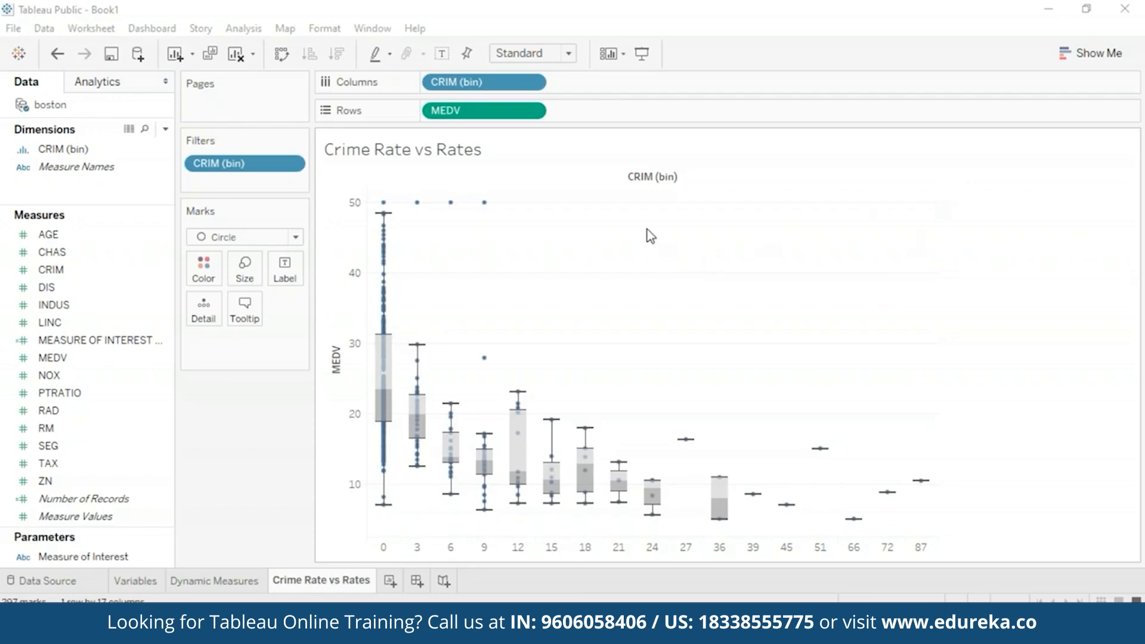
{"action": "left_click", "coordinate": [536, 112]}
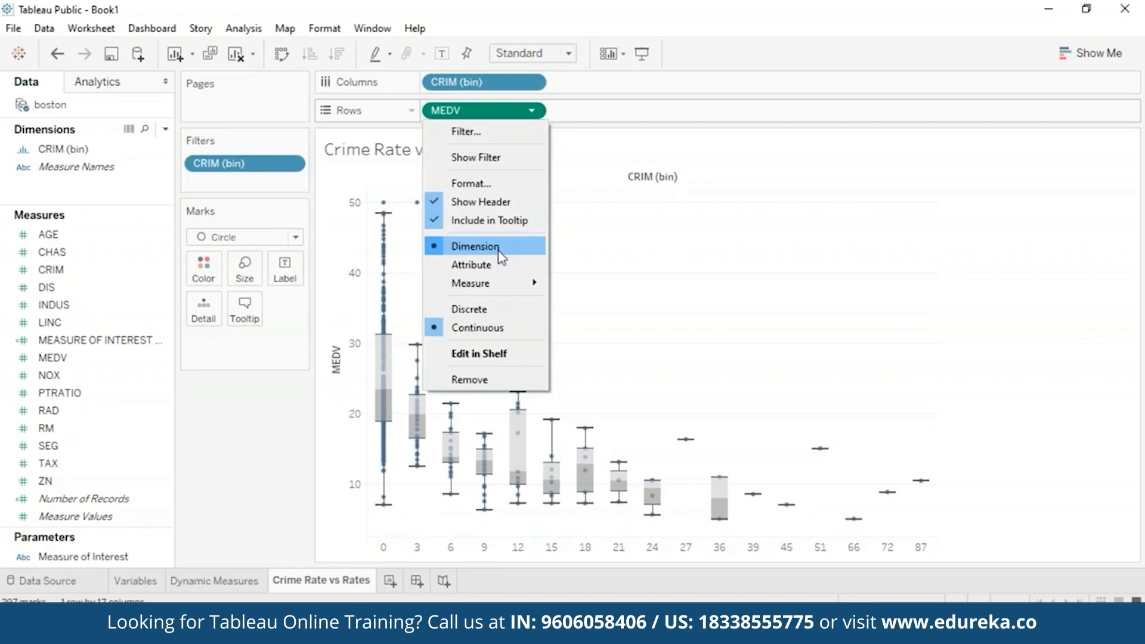
{"action": "mouse_move", "coordinate": [536, 287]}
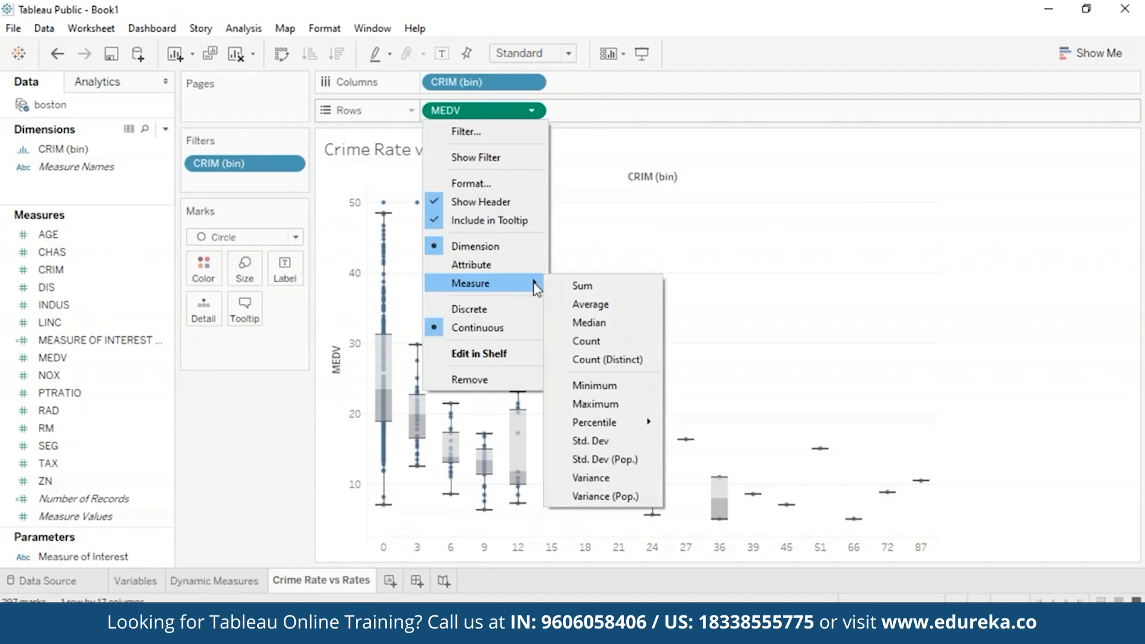
{"action": "left_click", "coordinate": [742, 275]}
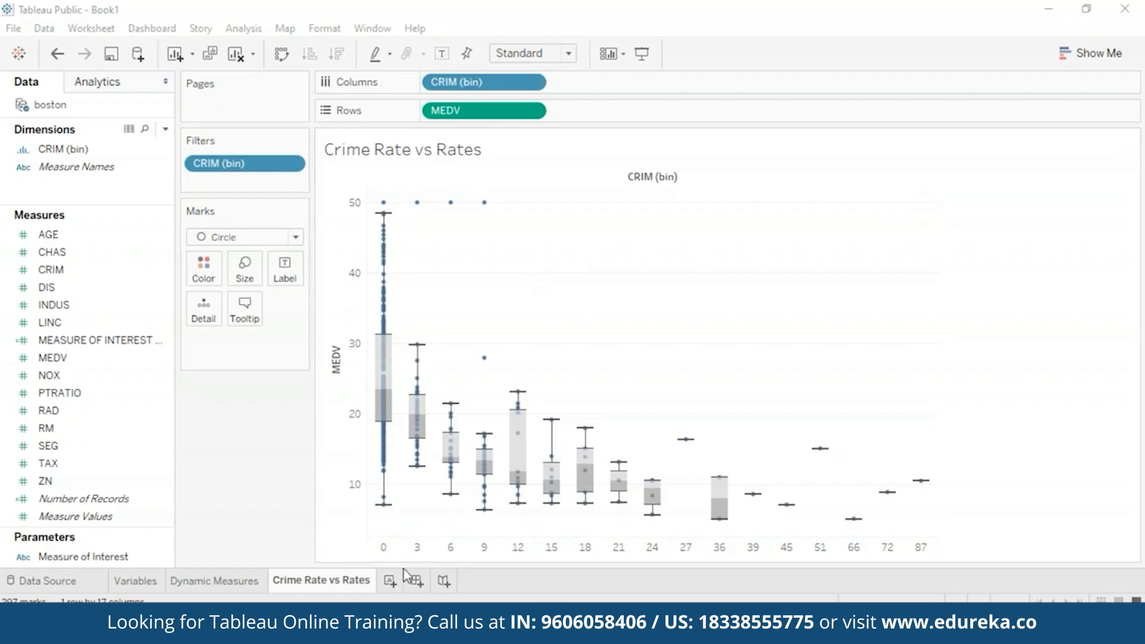
- Add a new worksheet and name it Metrics
{"action": "left_click", "coordinate": [390, 580]}
{"action": "right_click", "coordinate": [395, 581]}
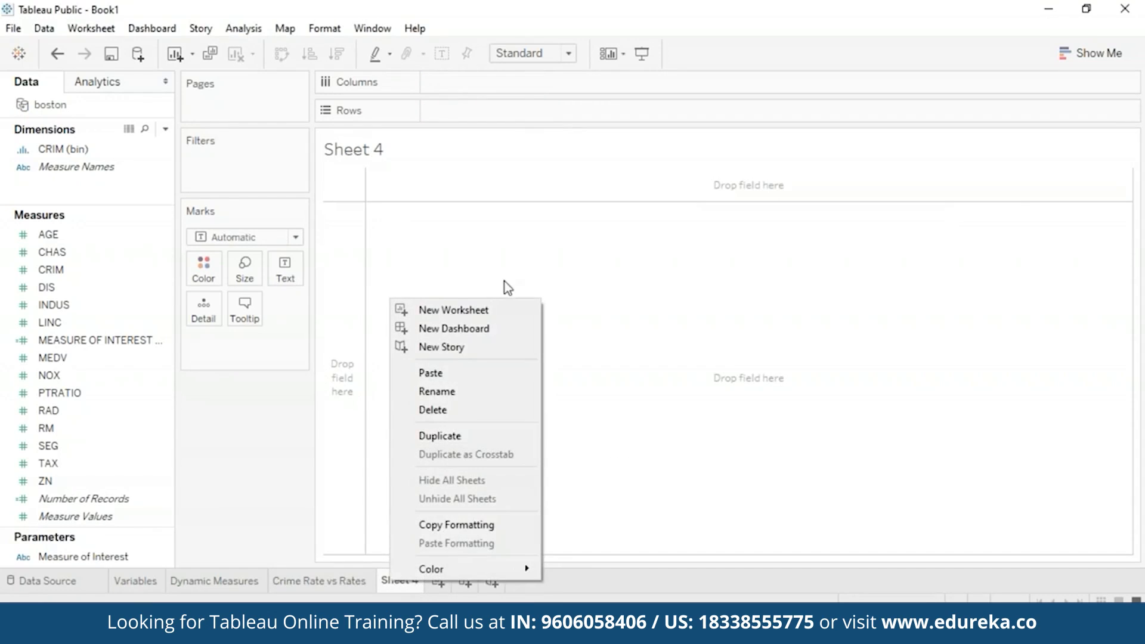
{"action": "left_click", "coordinate": [480, 391]}
{"action": "type", "text": "Metrics"}
{"action": "key", "text": "Return"}
{"action": "left_click", "coordinate": [107, 272]}
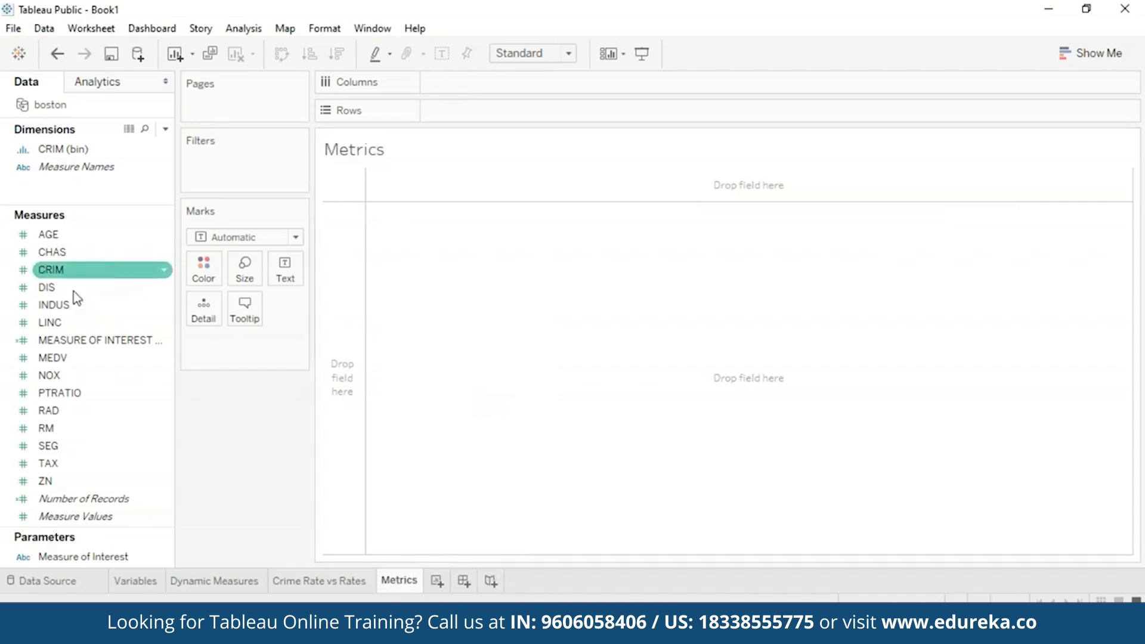
- Build a text table of all Measure Values, with Measure Names laid out across Columns
{"action": "left_click_drag", "start_coordinate": [78, 167], "coordinate": [496, 76]}
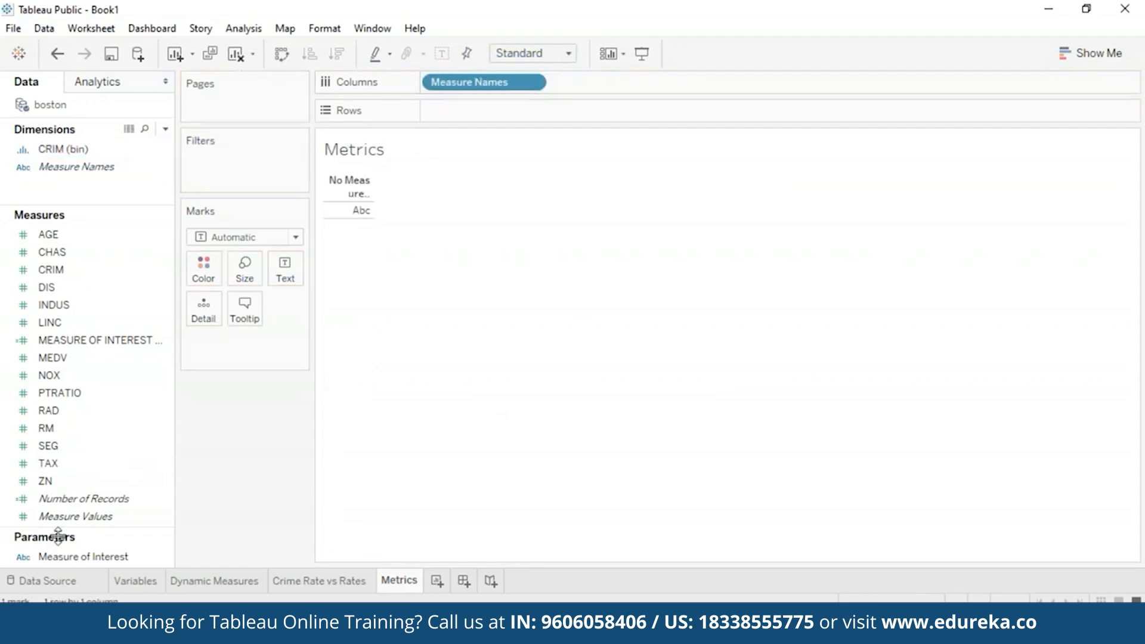
{"action": "left_click_drag", "start_coordinate": [76, 516], "coordinate": [476, 113]}
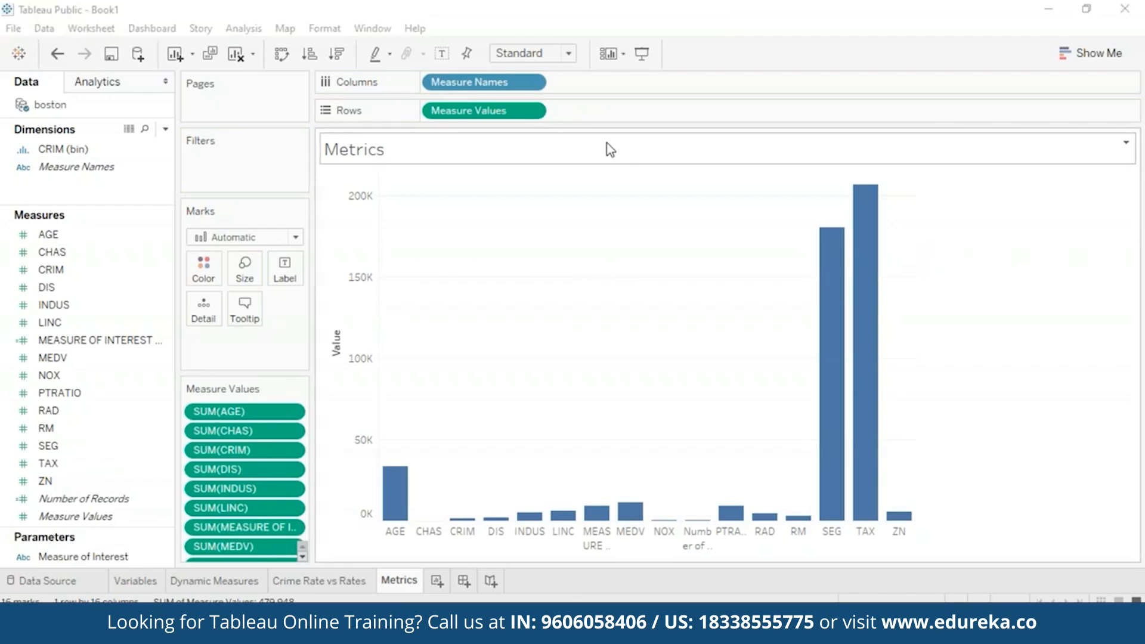
{"action": "left_click", "coordinate": [1111, 43]}
{"action": "left_click", "coordinate": [1112, 51]}
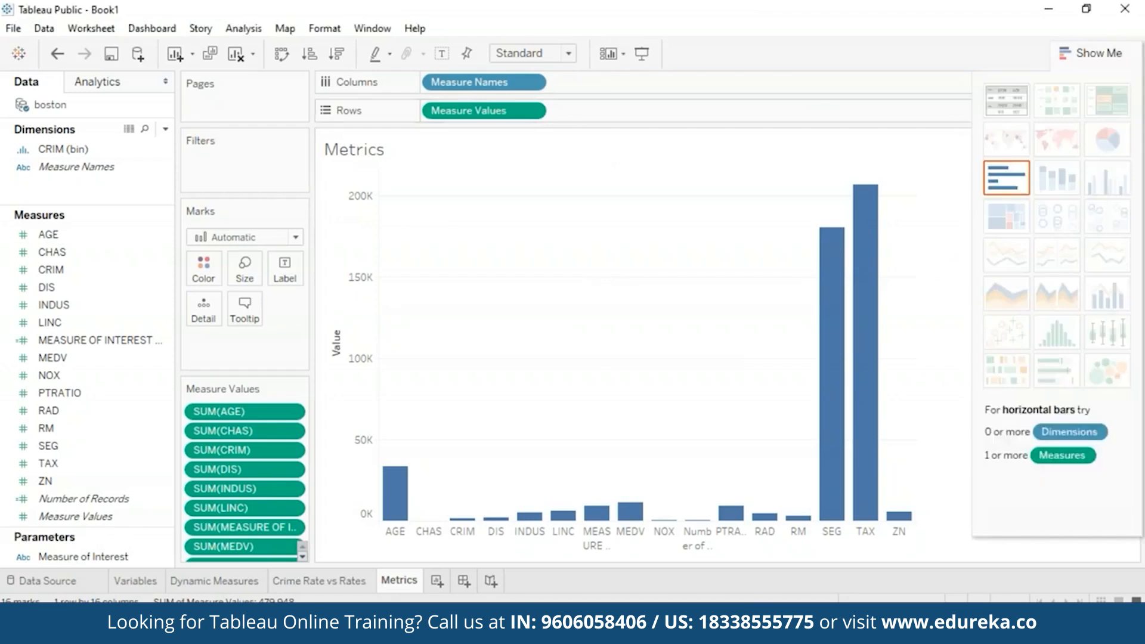
{"action": "left_click", "coordinate": [1000, 110]}
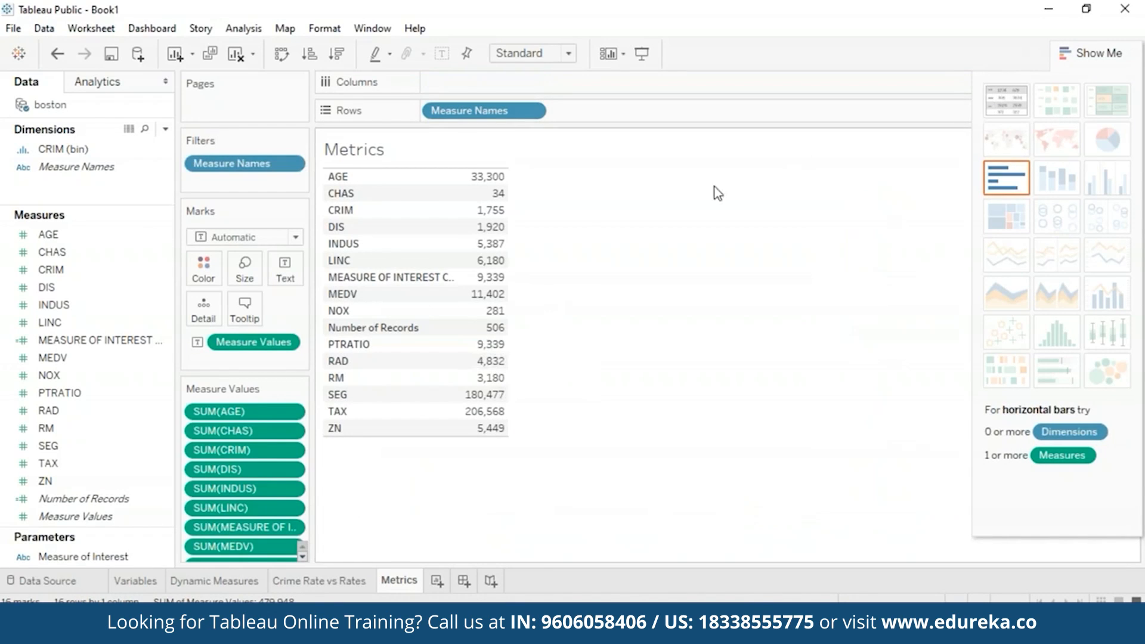
{"action": "left_click", "coordinate": [282, 55]}
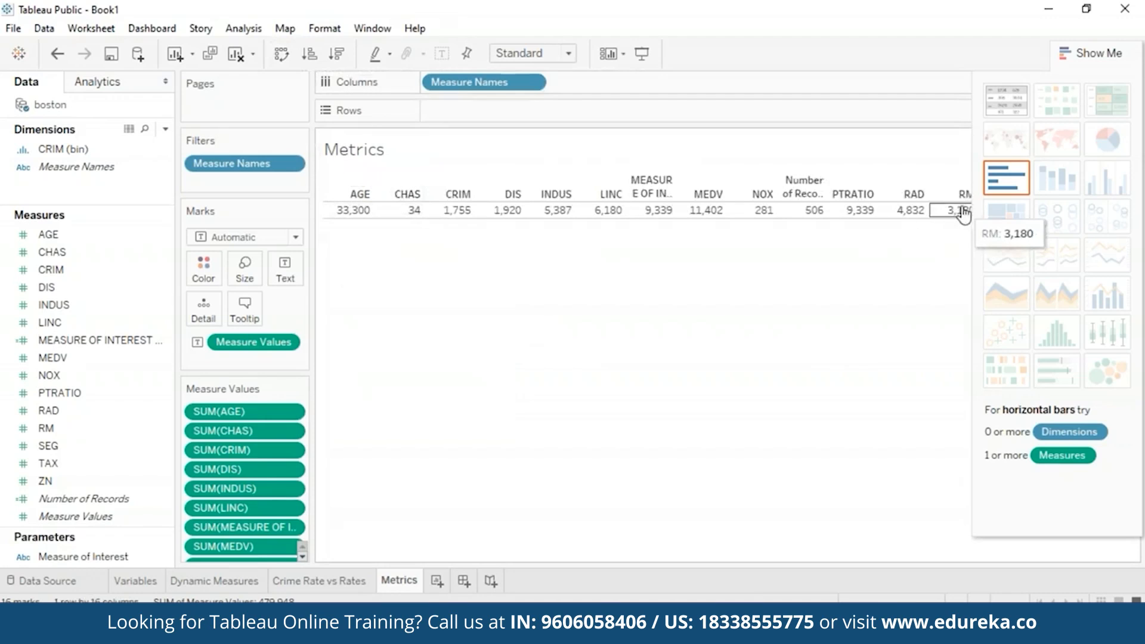
{"action": "left_click", "coordinate": [1097, 51]}
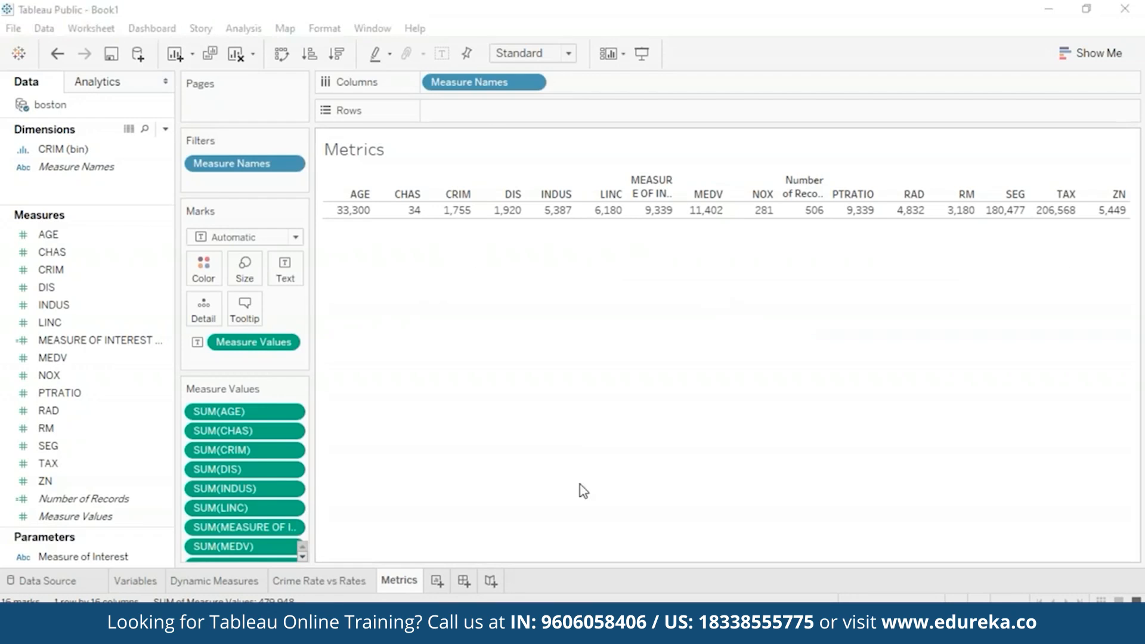
- Set the aggregation of Measure Values to Average for all measures in the table
{"action": "left_click", "coordinate": [289, 343]}
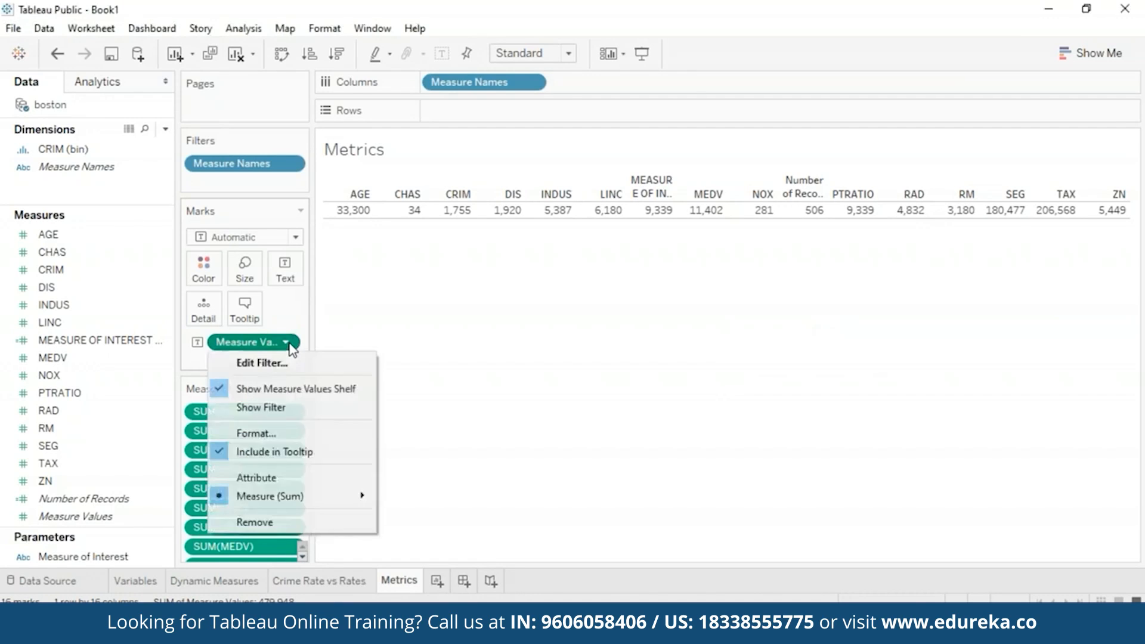
{"action": "mouse_move", "coordinate": [281, 497]}
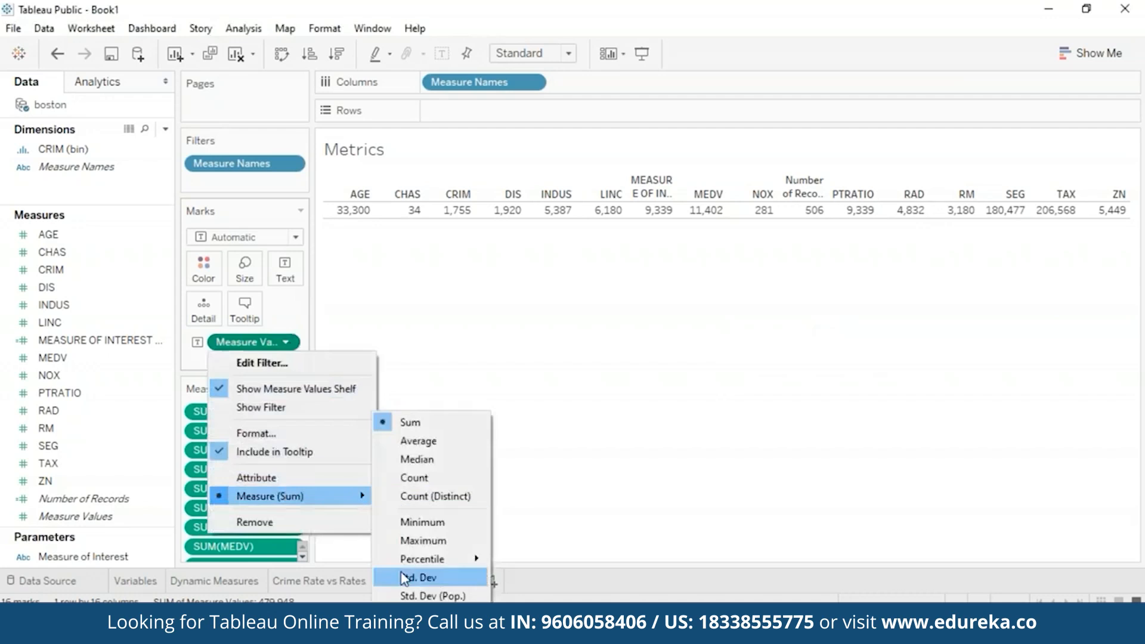
{"action": "left_click", "coordinate": [416, 441]}
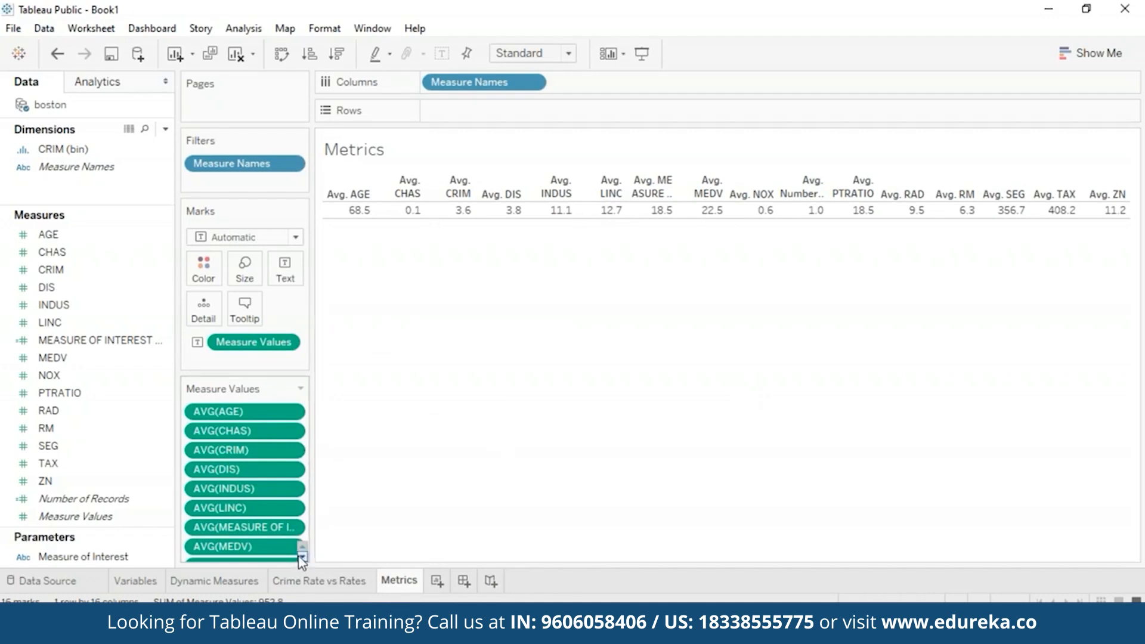
- Remove the CHAS, INDUS, LINC and MEASURE OF INTEREST averages from the Metrics table
{"action": "left_click", "coordinate": [291, 432]}
{"action": "left_click", "coordinate": [339, 423]}
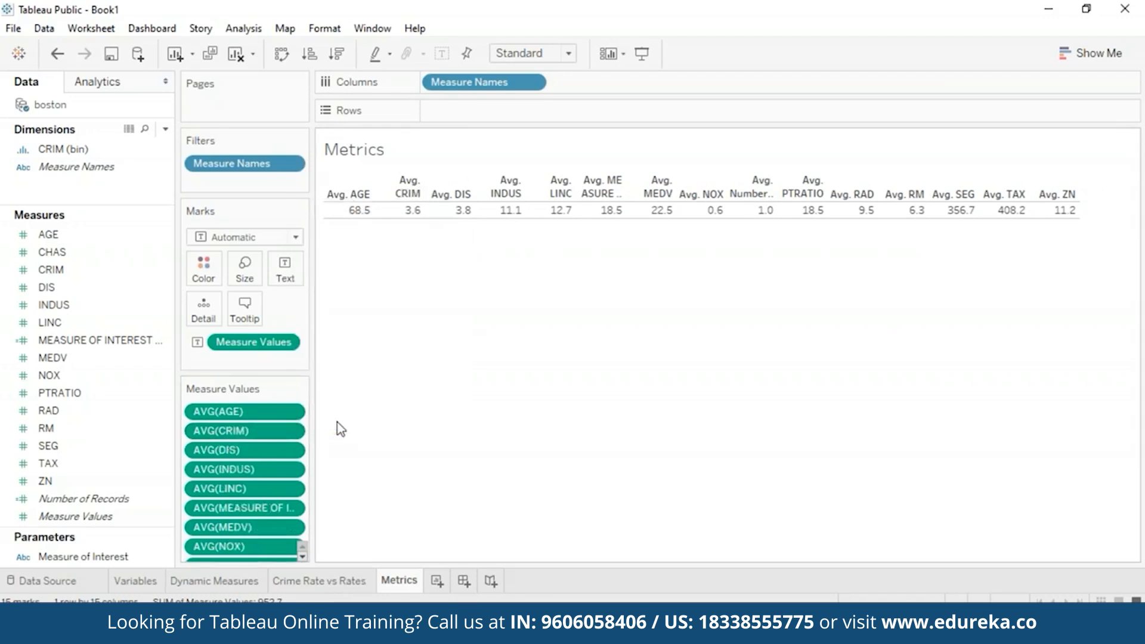
{"action": "left_click", "coordinate": [293, 470]}
{"action": "left_click", "coordinate": [337, 529]}
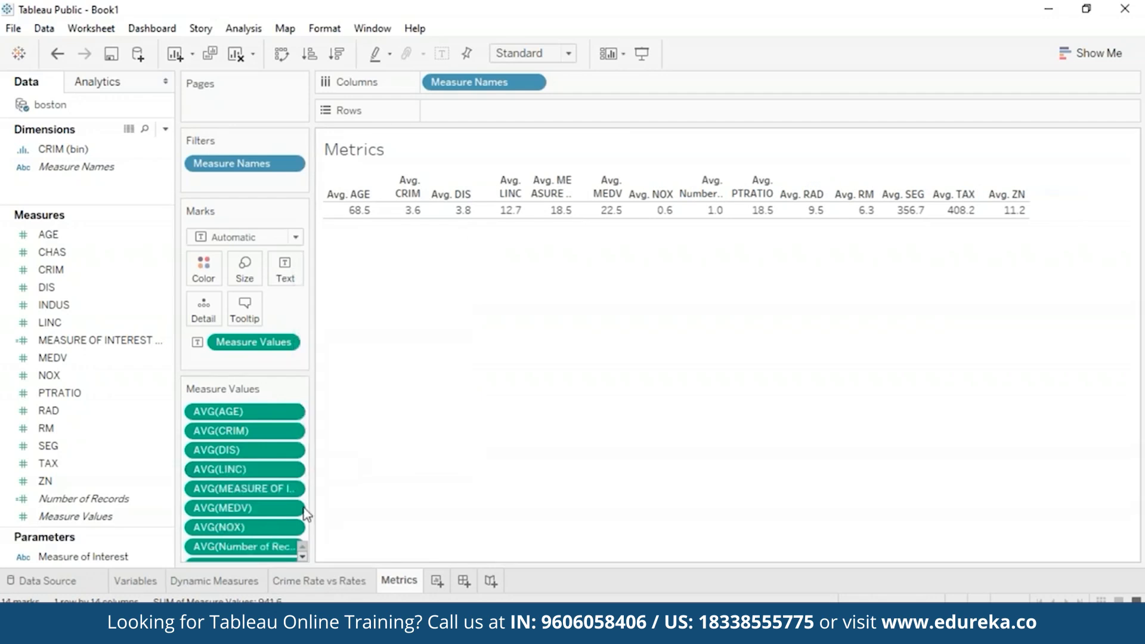
{"action": "left_click", "coordinate": [293, 470]}
{"action": "left_click", "coordinate": [337, 453]}
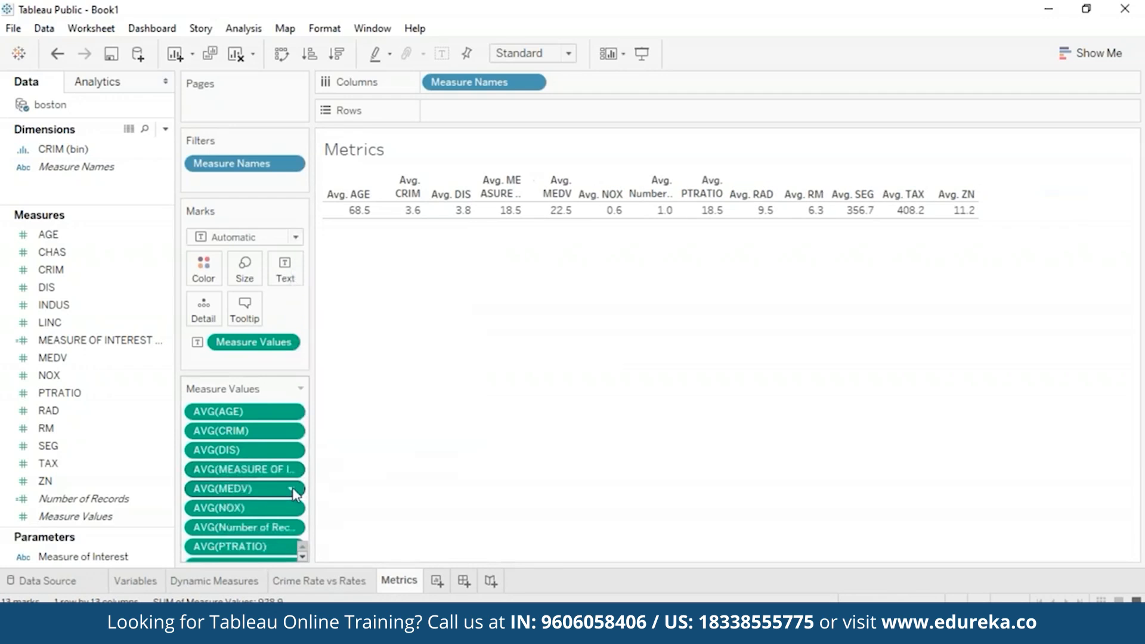
{"action": "left_click", "coordinate": [294, 472]}
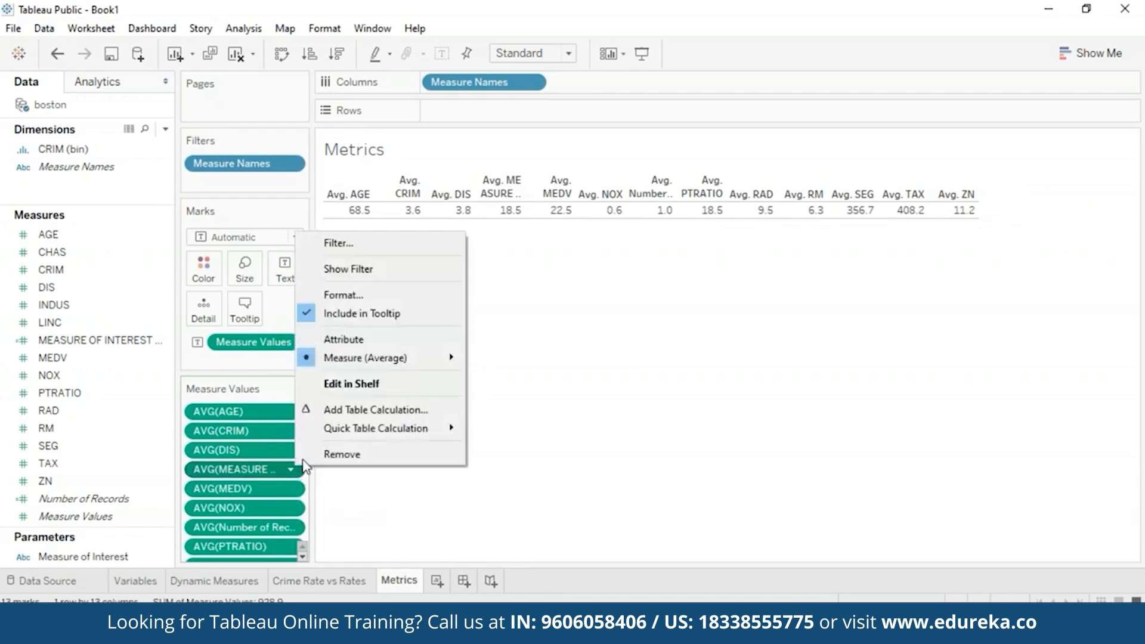
{"action": "left_click", "coordinate": [322, 455]}
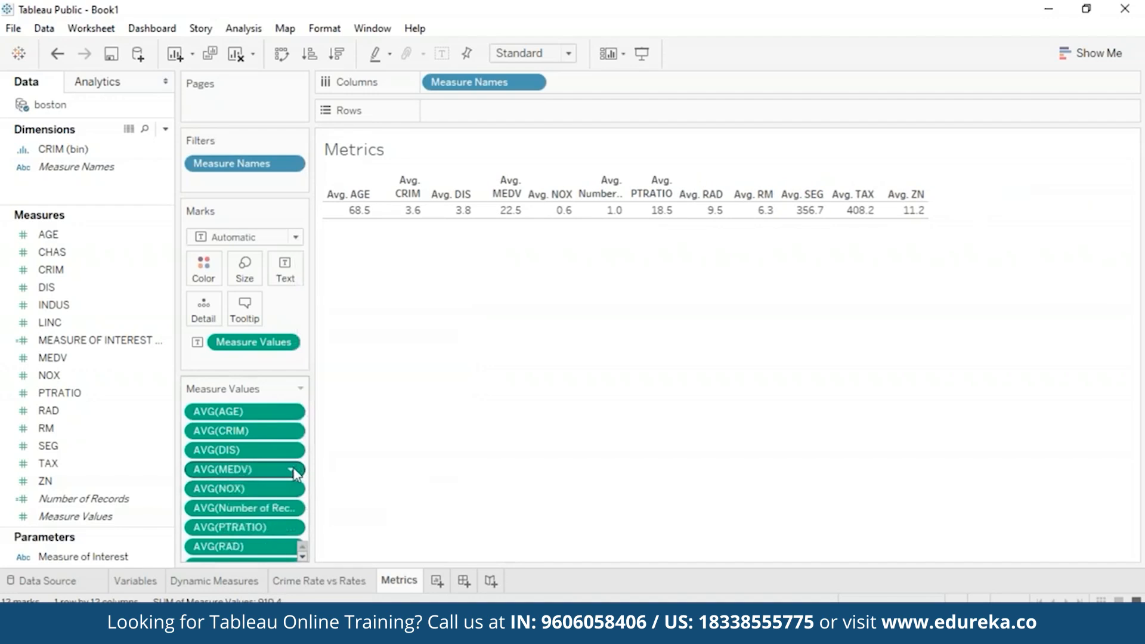
- Remove the MEDV, Number of Records, SEG and ZN averages from the Metrics table
{"action": "left_click", "coordinate": [293, 470]}
{"action": "left_click", "coordinate": [325, 456]}
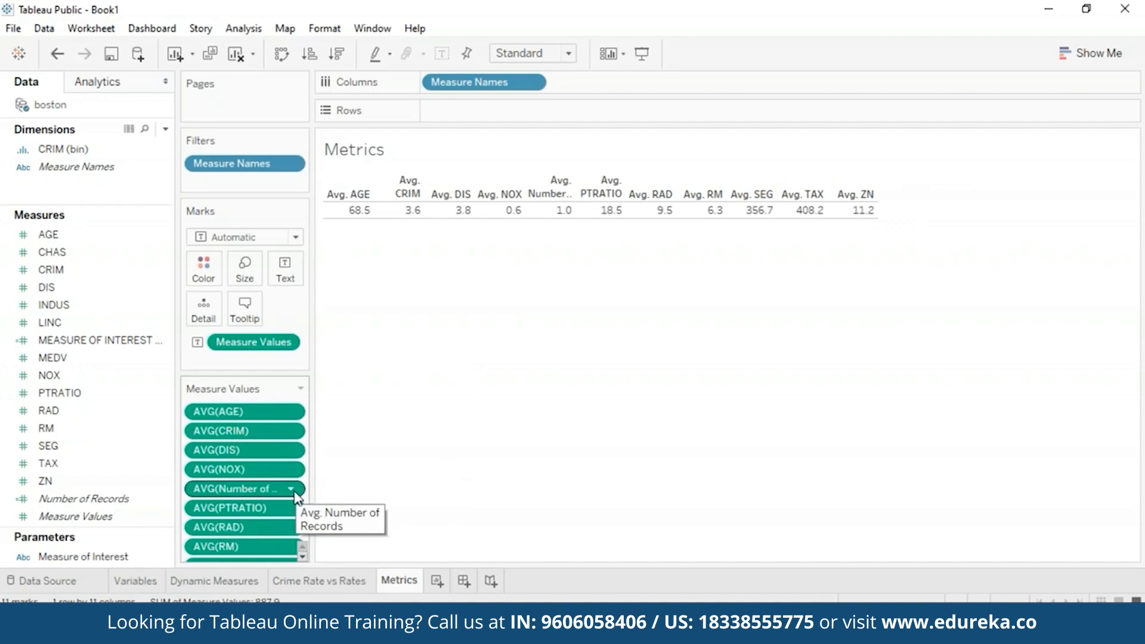
{"action": "left_click", "coordinate": [294, 492]}
{"action": "left_click", "coordinate": [327, 476]}
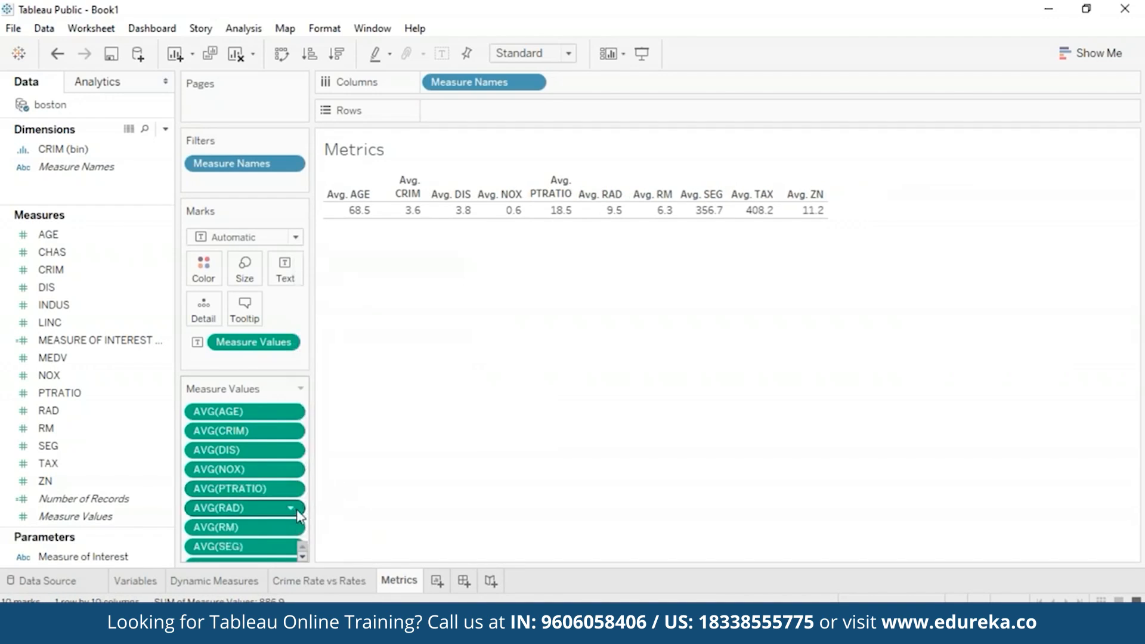
{"action": "left_click", "coordinate": [292, 546]}
{"action": "left_click", "coordinate": [327, 531]}
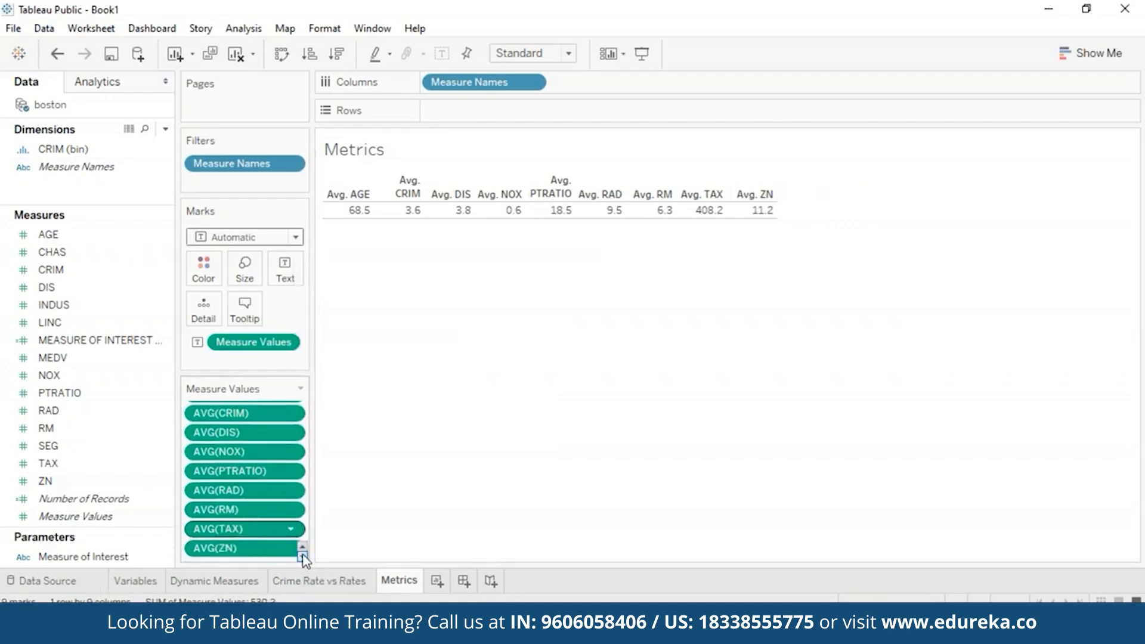
{"action": "left_click", "coordinate": [290, 548]}
{"action": "left_click", "coordinate": [331, 534]}
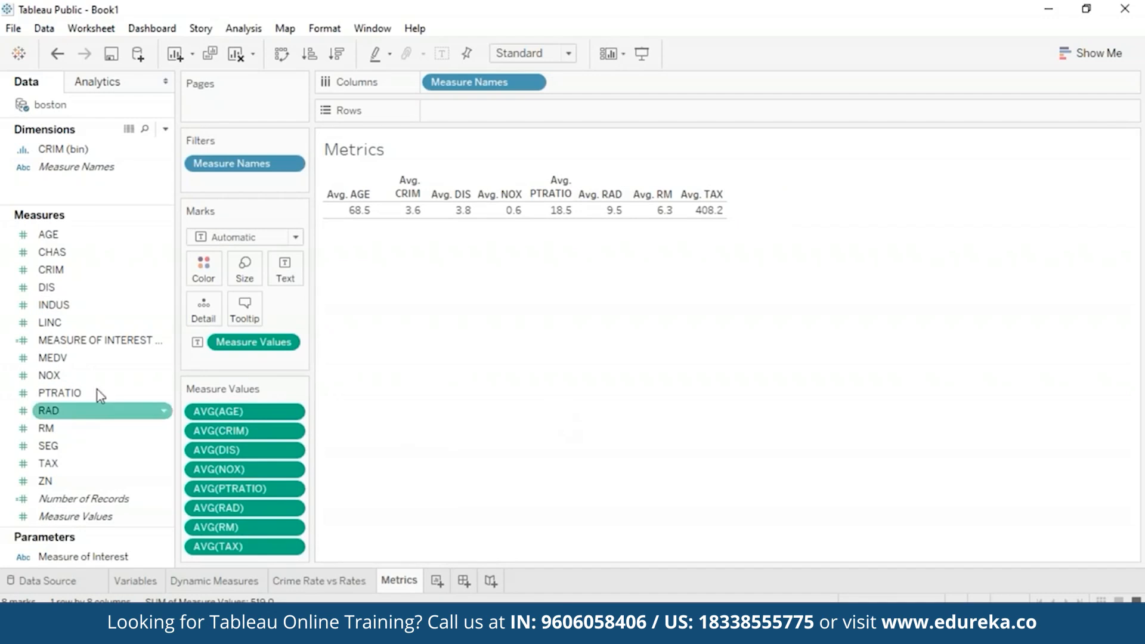
- Filter the Metrics table by all values of MEDV, show the range control, and limit the range to 15 to 25
{"action": "left_click", "coordinate": [87, 360]}
{"action": "left_click_drag", "start_coordinate": [86, 362], "coordinate": [223, 182]}
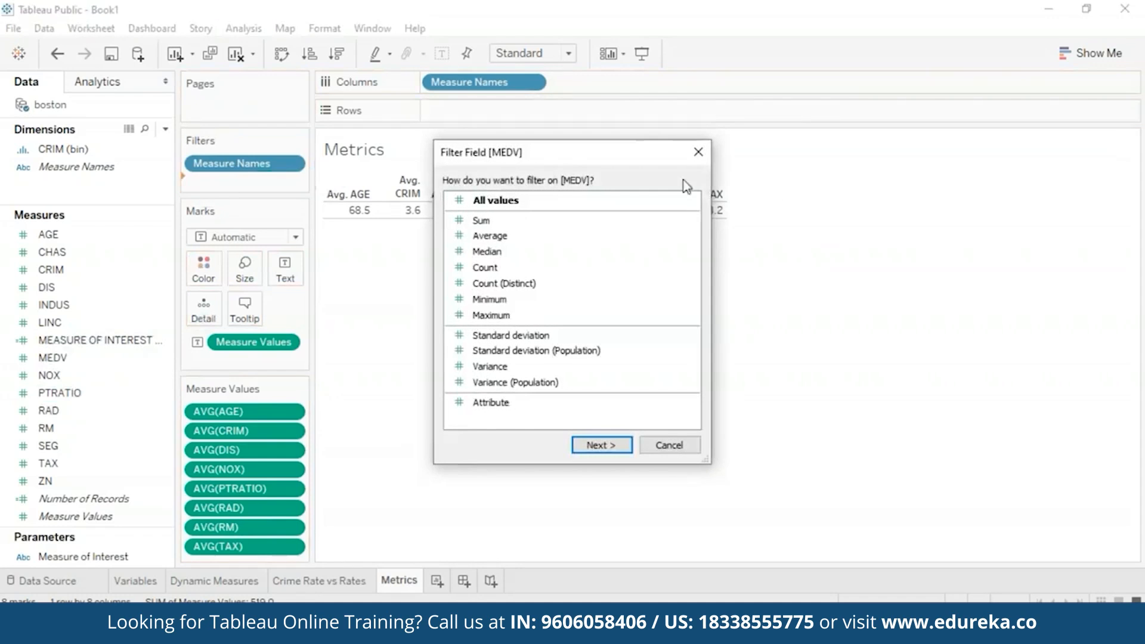
{"action": "left_click", "coordinate": [612, 452]}
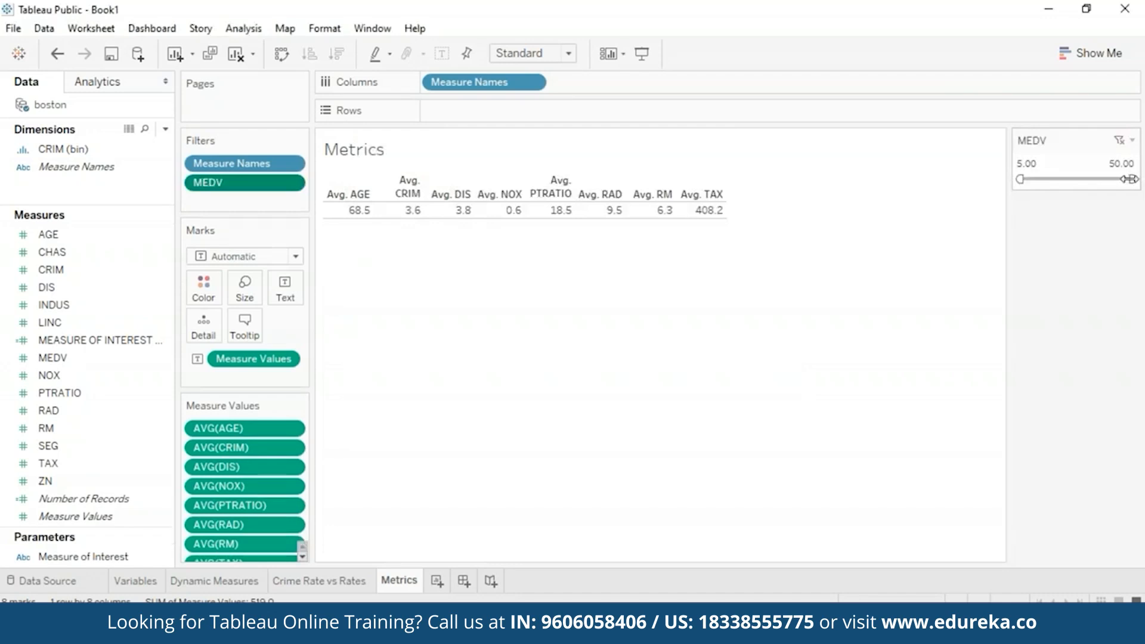
{"action": "left_click_drag", "start_coordinate": [1131, 178], "coordinate": [1040, 178]}
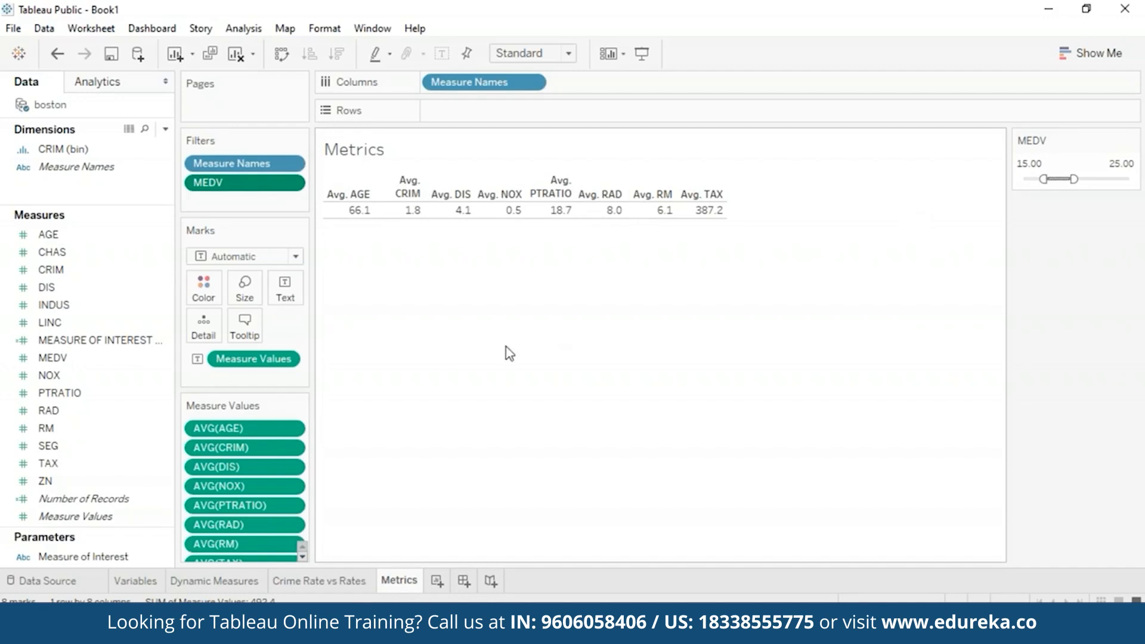
{"action": "mouse_move", "coordinate": [413, 216]}
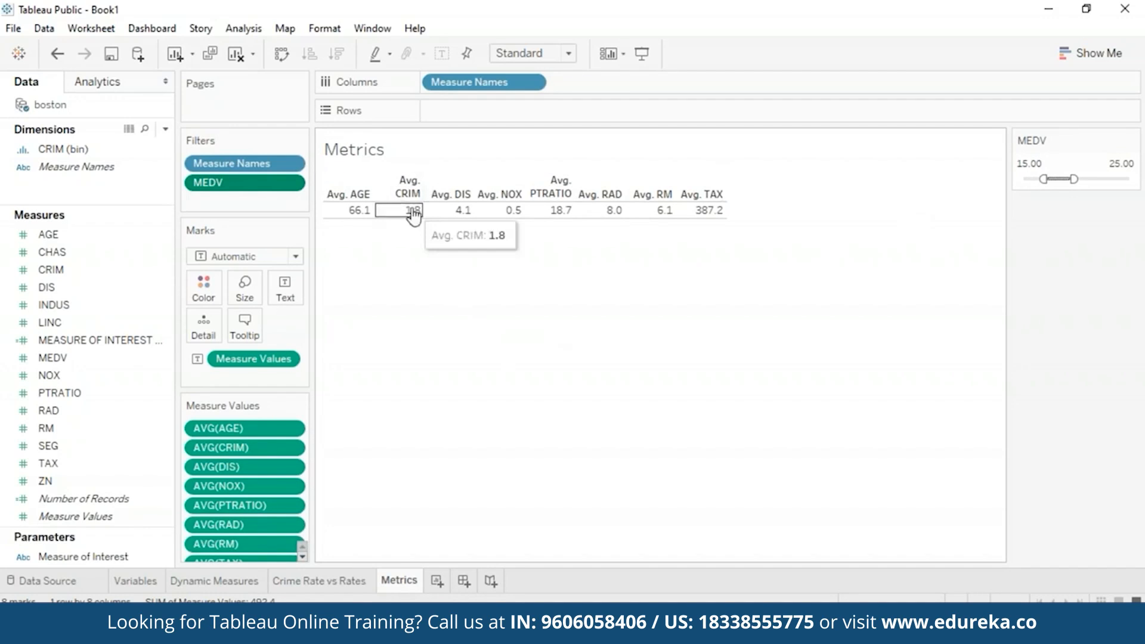
{"action": "mouse_move", "coordinate": [467, 223]}
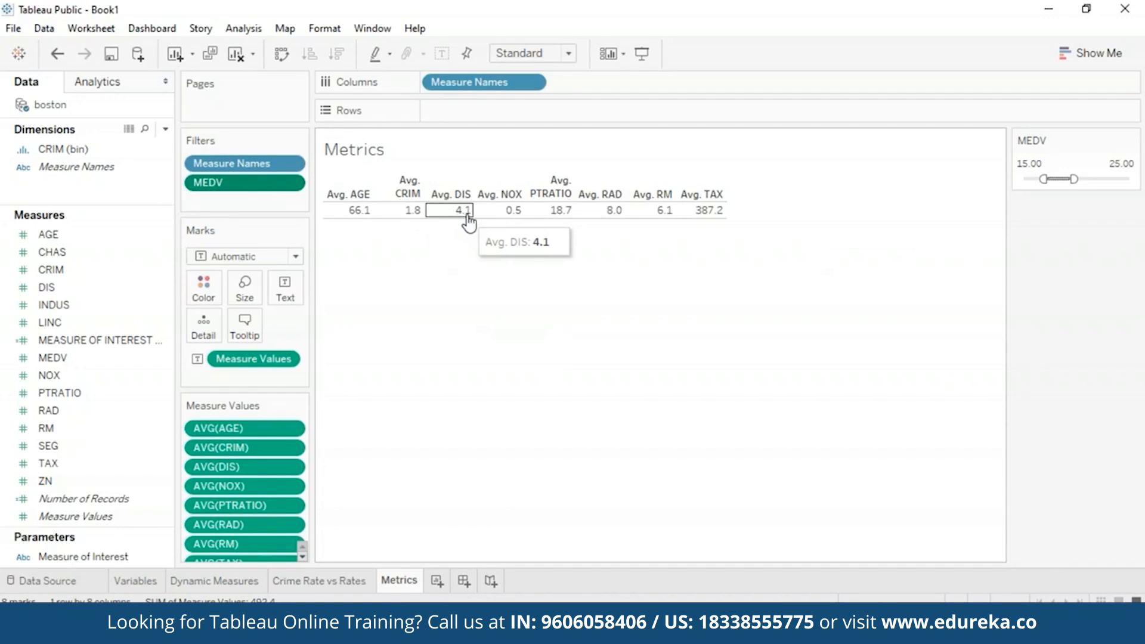
{"action": "mouse_move", "coordinate": [512, 219]}
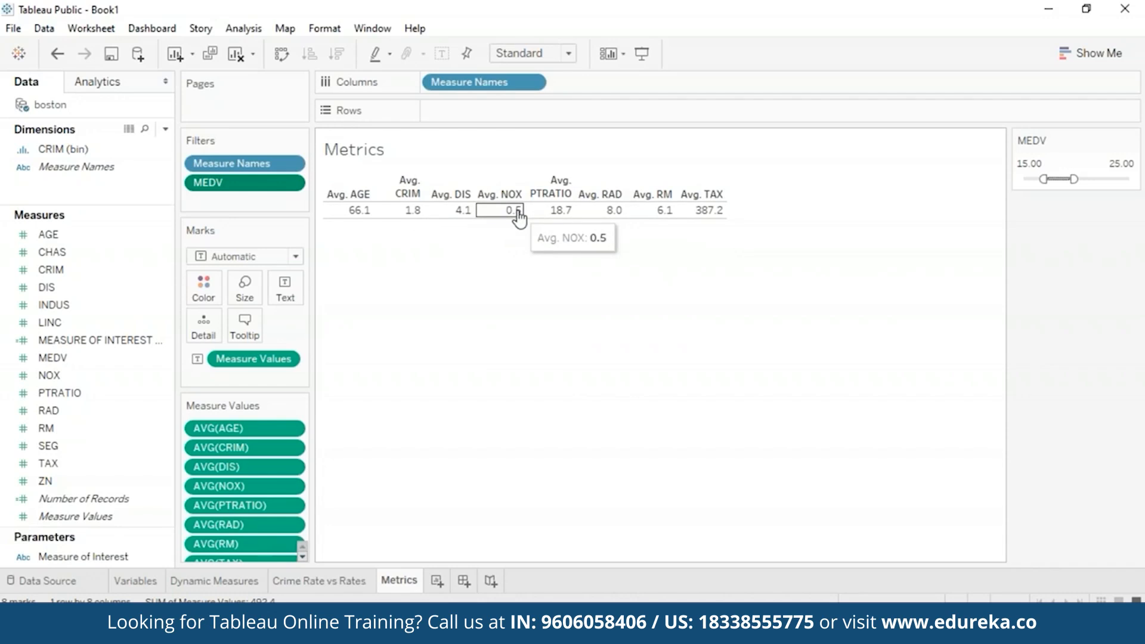
{"action": "mouse_move", "coordinate": [589, 219]}
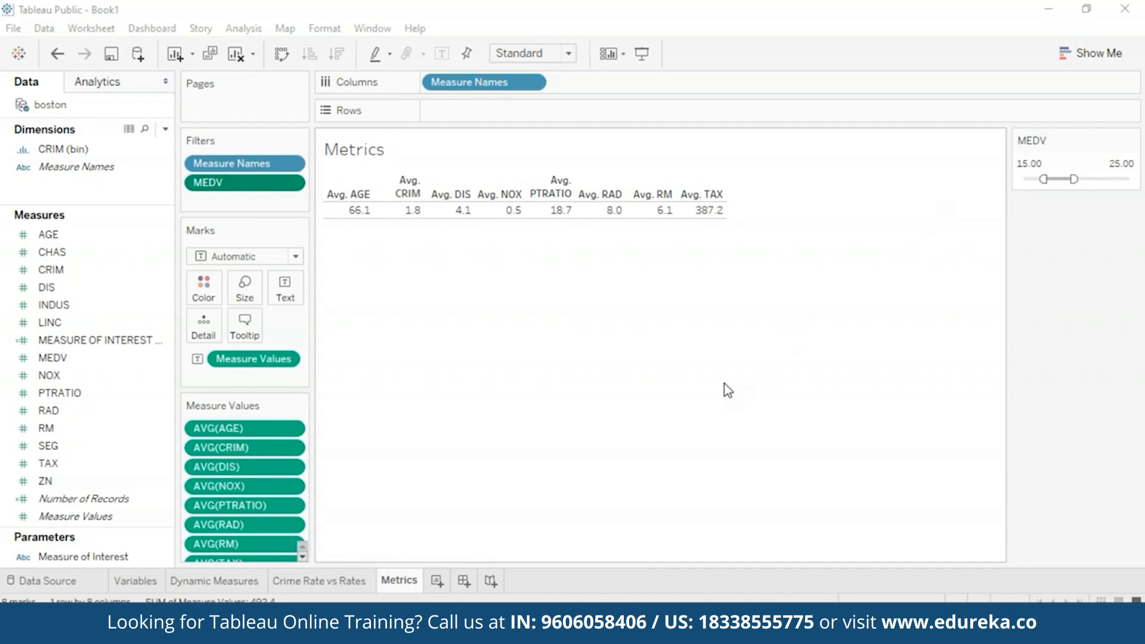
- Create a calculated field named CRIME INDICATOR
{"action": "left_click", "coordinate": [165, 130]}
{"action": "left_click", "coordinate": [83, 148]}
{"action": "key", "text": "BackSpace"}
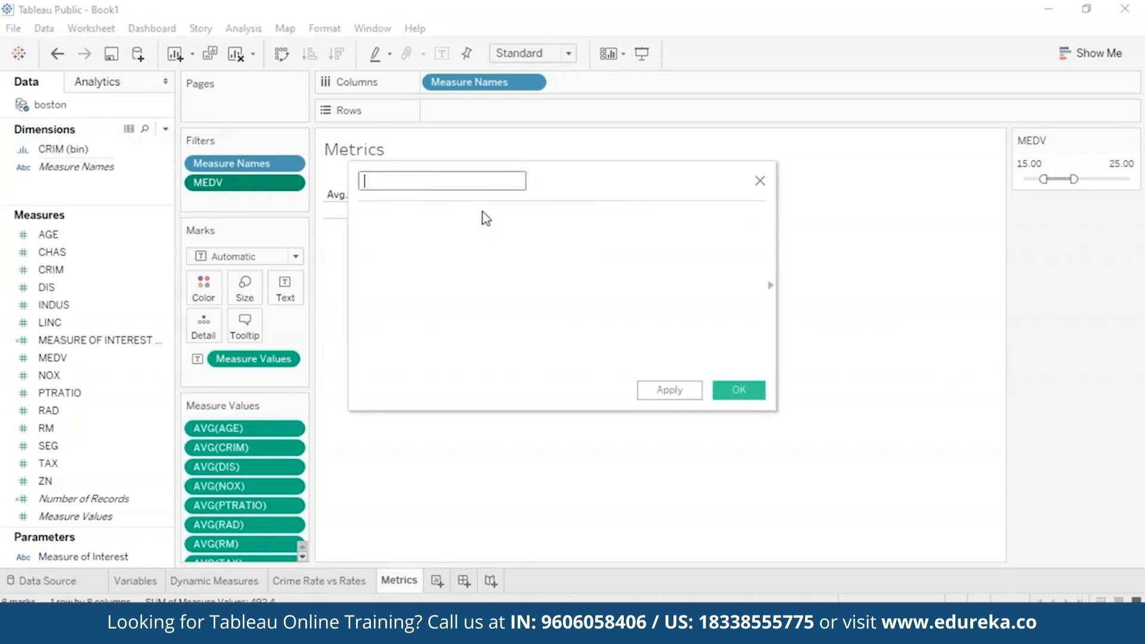
{"action": "type", "text": "CRIME INDICATOR"}
- Start the CRIME INDICATOR formula with an IF condition on the CRIM measure rather than CRIM (bin)
{"action": "left_click", "coordinate": [461, 258]}
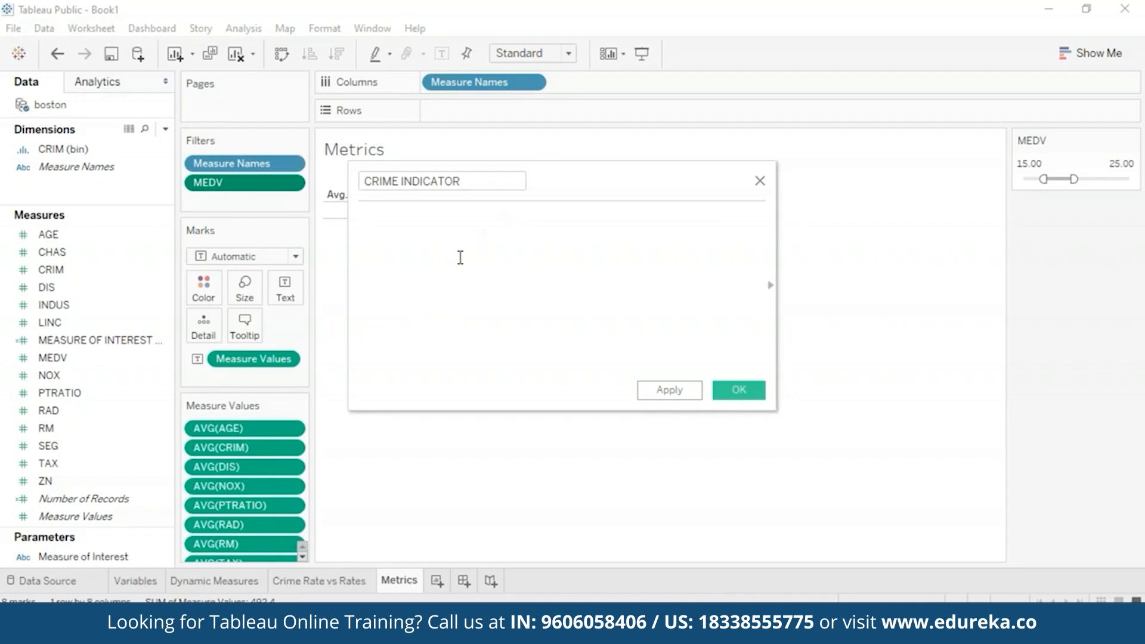
{"action": "type", "text": "IF "}
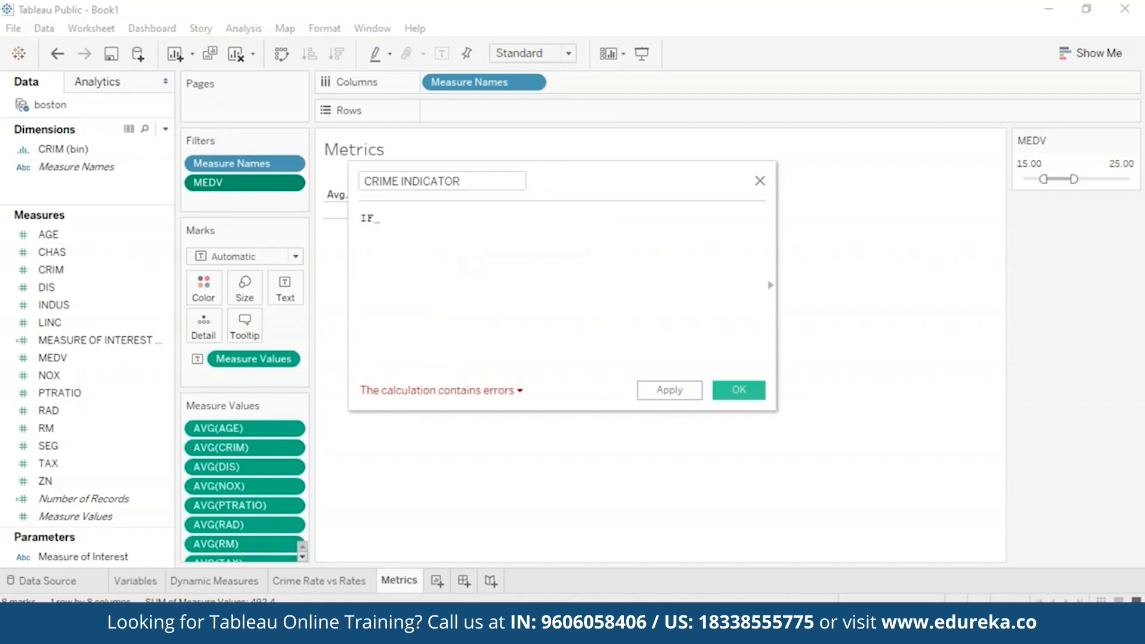
{"action": "type", "text": "[CR"}
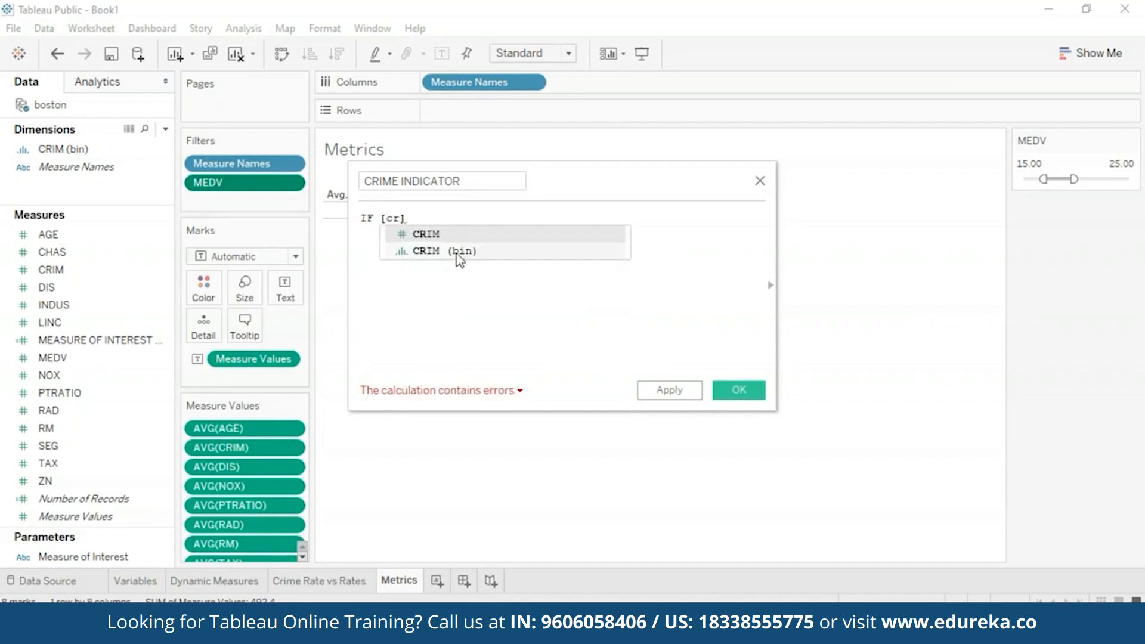
{"action": "left_click", "coordinate": [456, 253]}
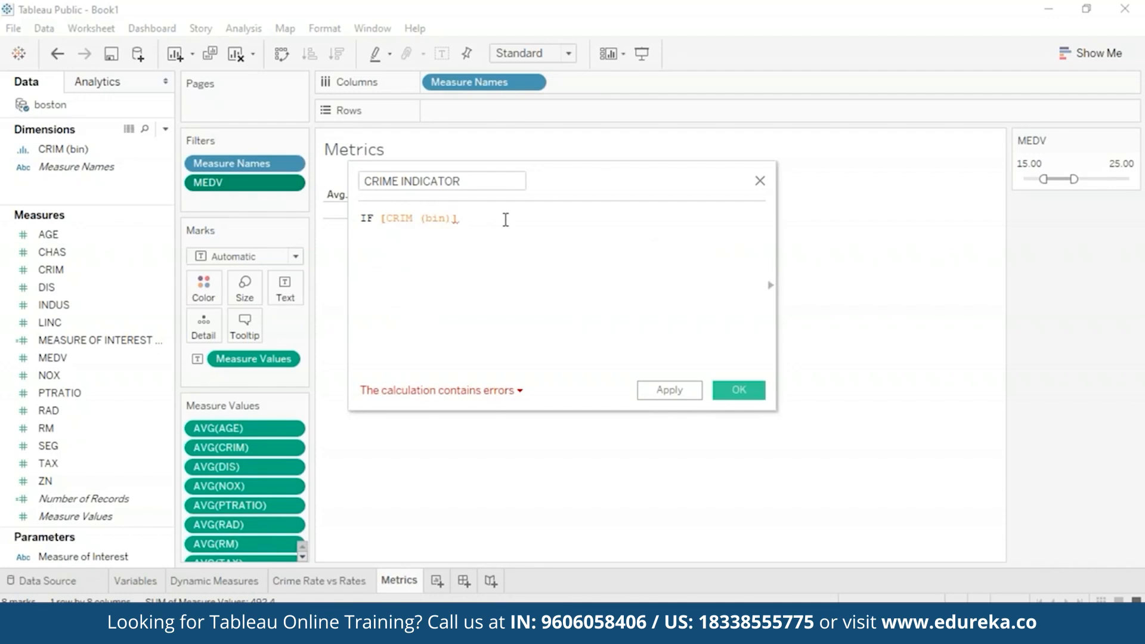
{"action": "key", "text": "BackSpace"}
{"action": "key", "text": "BackSpace"}
{"action": "key", "text": "BackSpace"}
{"action": "key", "text": "BackSpace"}
{"action": "key", "text": "BackSpace"}
{"action": "key", "text": "BackSpace"}
{"action": "key", "text": "BackSpace"}
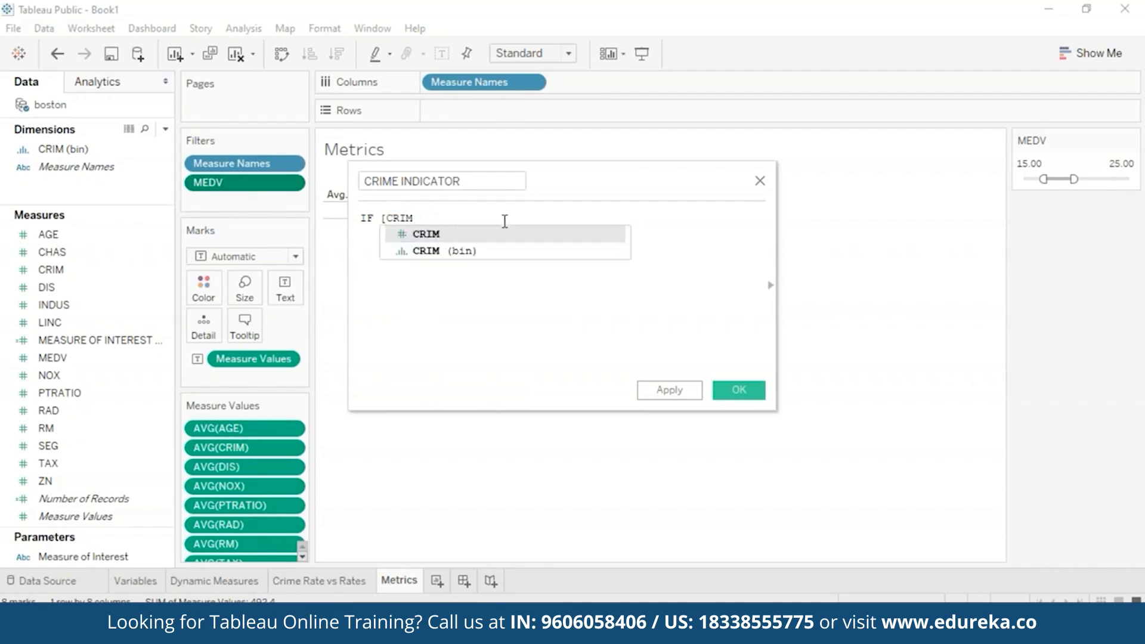
{"action": "left_click", "coordinate": [501, 234]}
- Complete the first condition as IF [CRIM] <= 3 THEN 'Low' and close the formula with END on its own line
{"action": "type", "text": "<"}
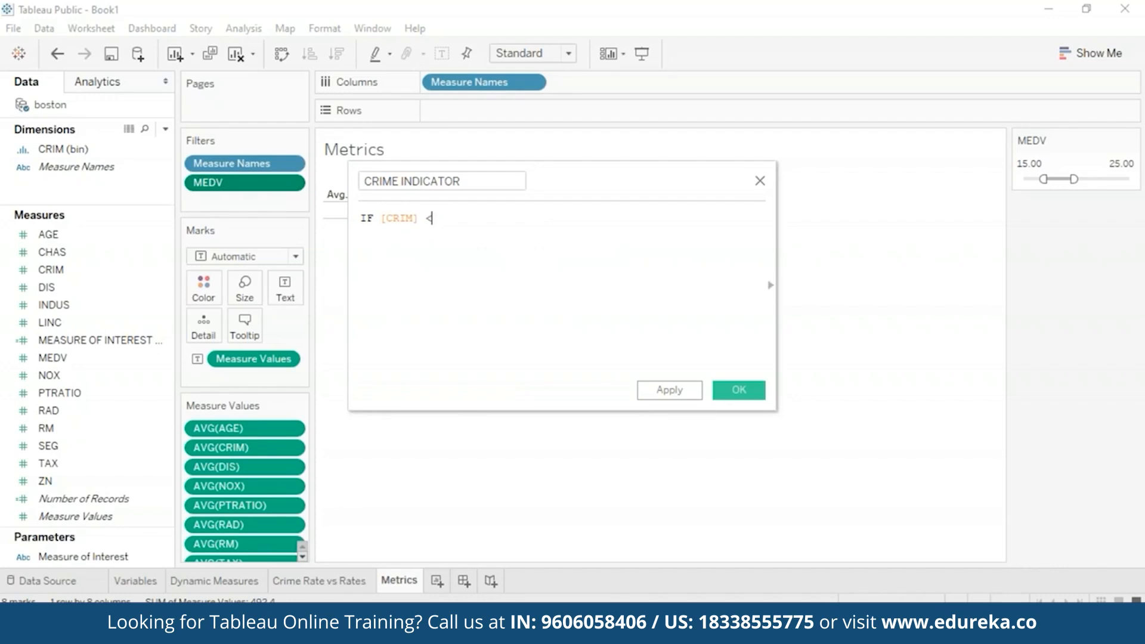
{"action": "type", "text": "="}
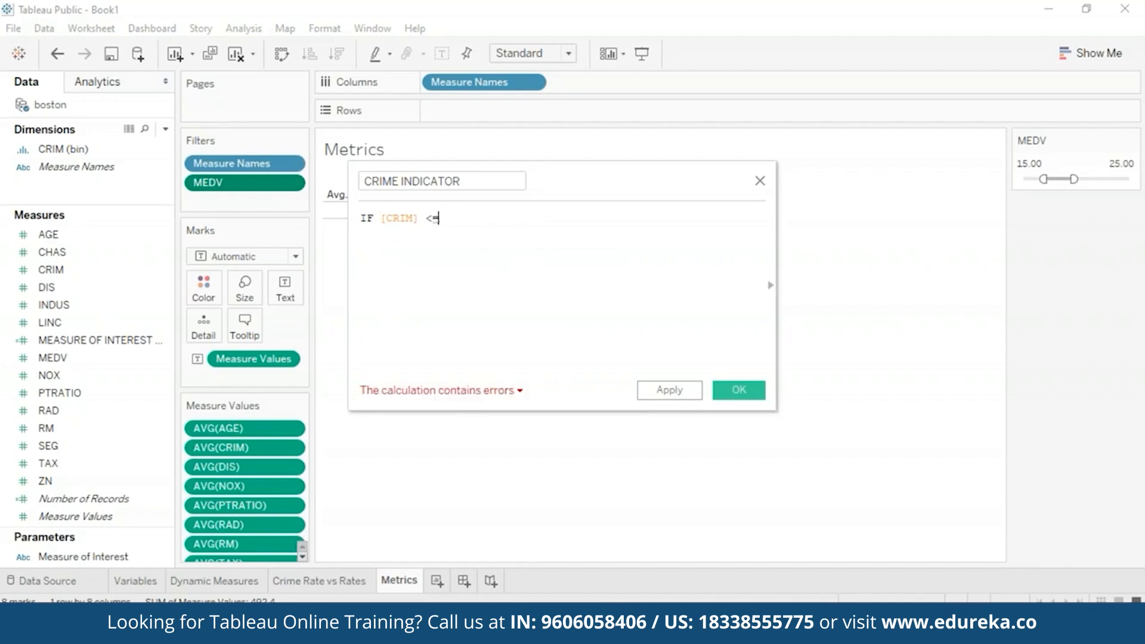
{"action": "type", "text": " 3 the"}
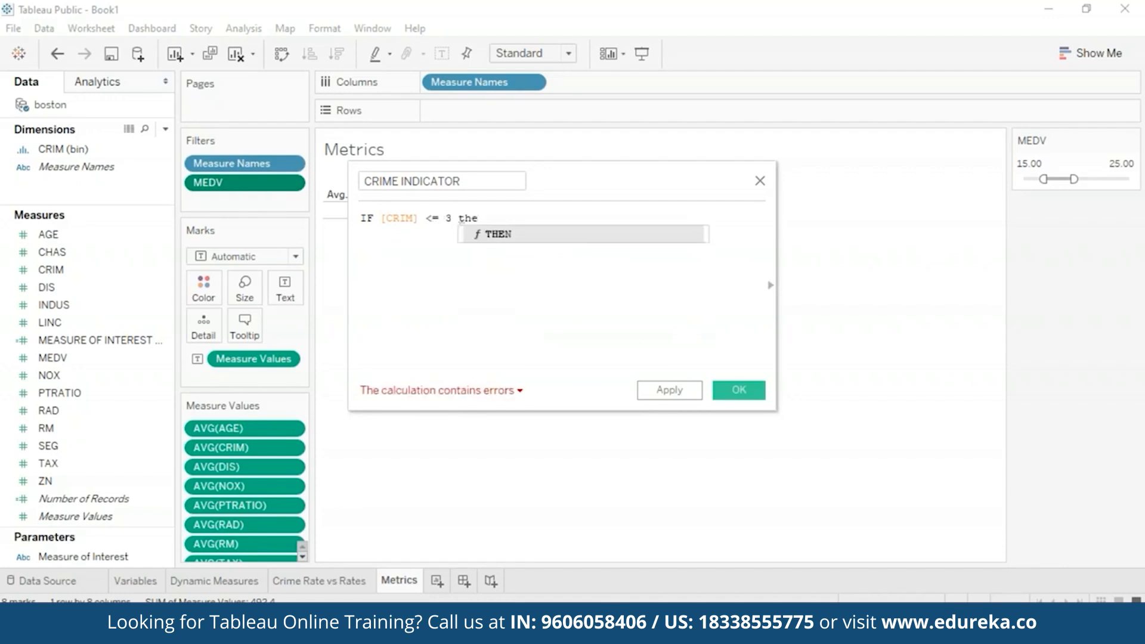
{"action": "key", "text": "Return"}
{"action": "type", "text": "''"}
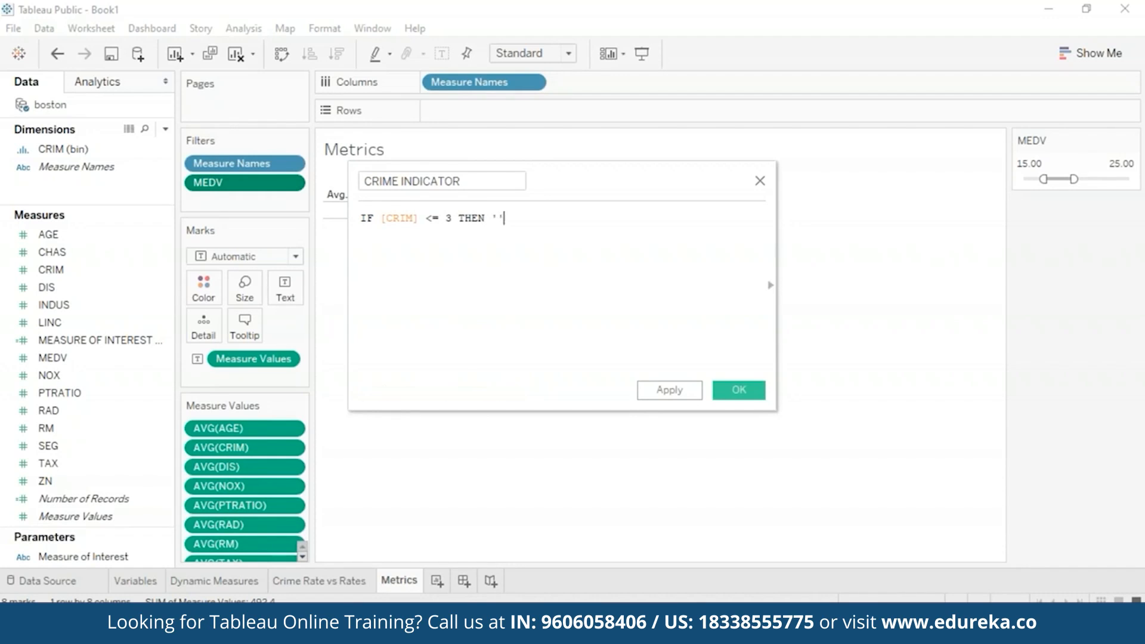
{"action": "key", "text": "Left"}
{"action": "type", "text": "Low"}
{"action": "key", "text": "Right"}
{"action": "key", "text": "Return"}
{"action": "type", "text": "END"}
- Insert a second condition before END: IF [CRIM] <= 8 THEN 'Moderate'
{"action": "left_click", "coordinate": [562, 218]}
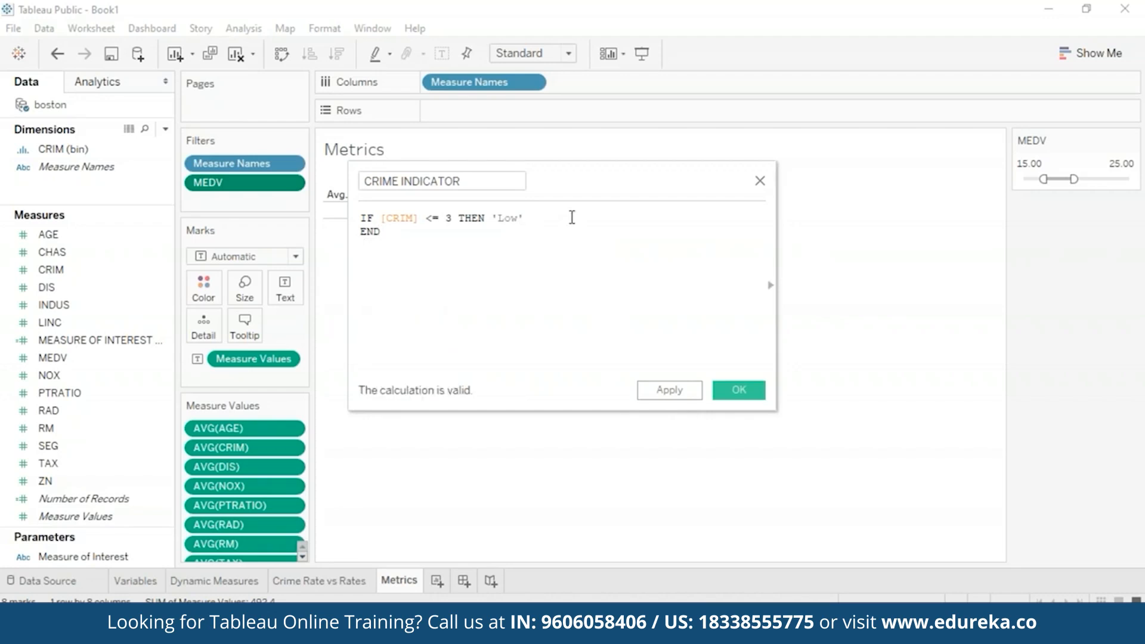
{"action": "key", "text": "Return"}
{"action": "type", "text": "IF [CR"}
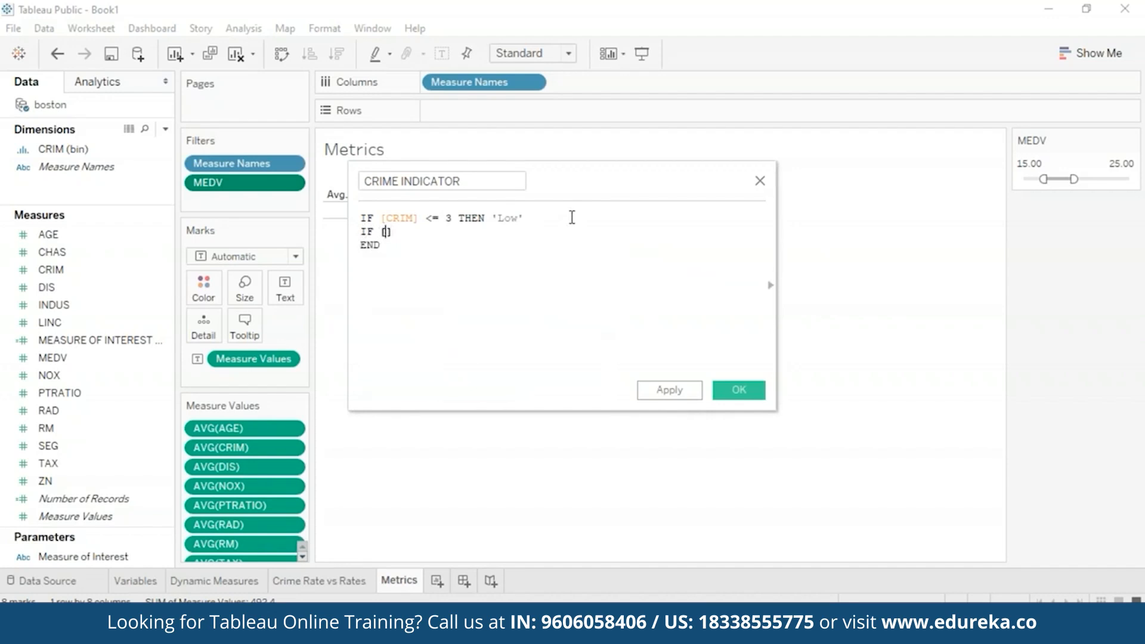
{"action": "key", "text": "Down"}
{"action": "key", "text": "Return"}
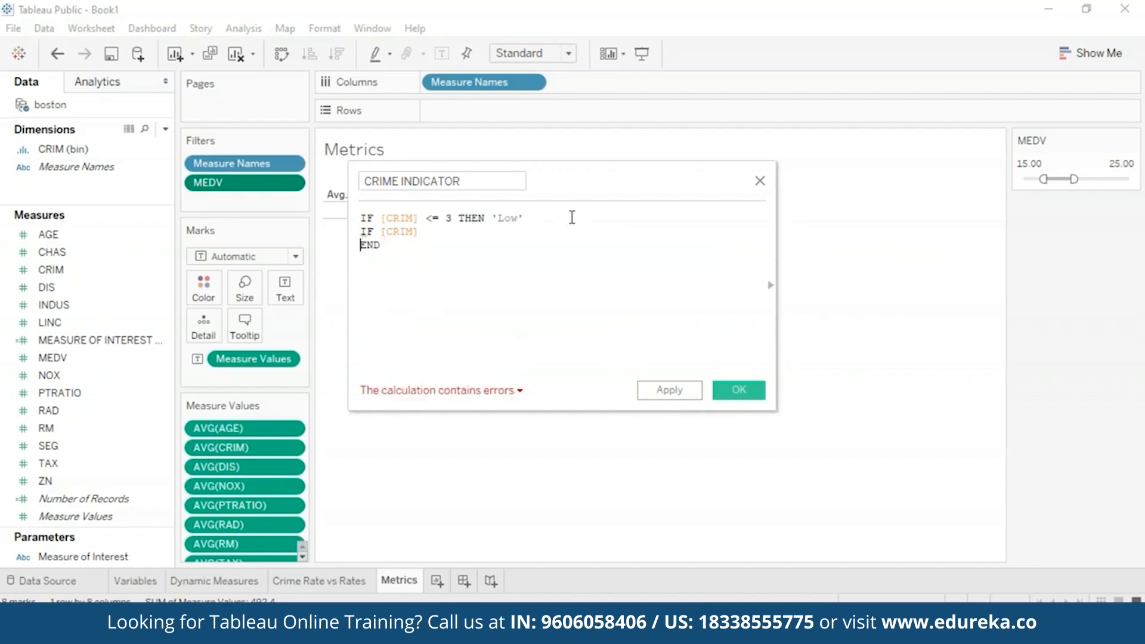
{"action": "type", "text": "<="}
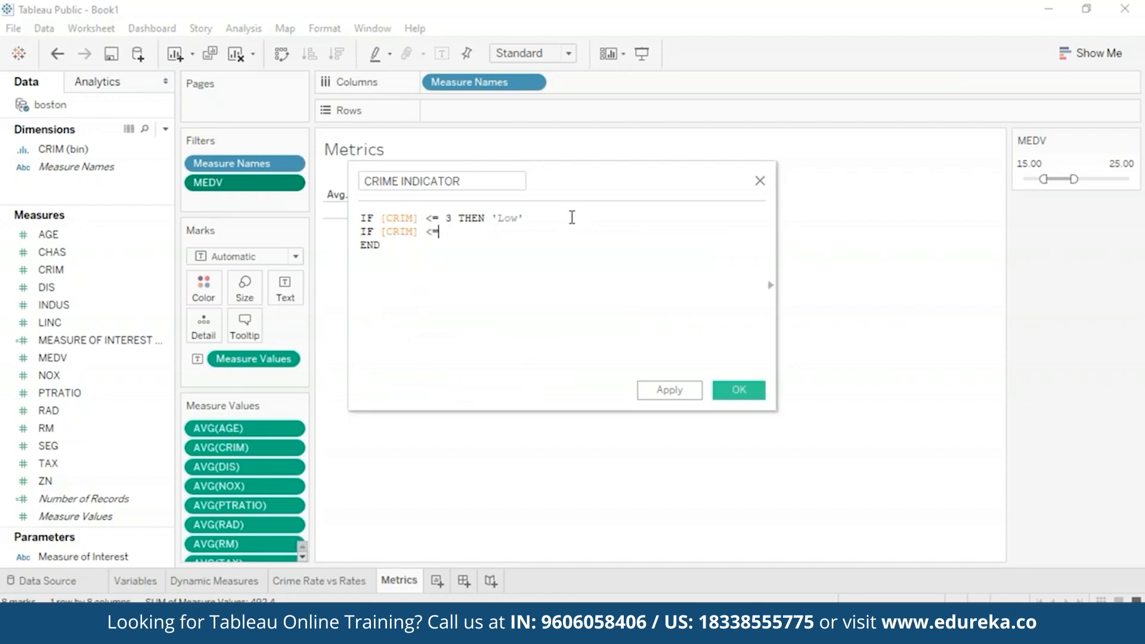
{"action": "type", "text": " 8 the"}
{"action": "key", "text": "Return"}
{"action": "type", "text": "'Moderate'"}
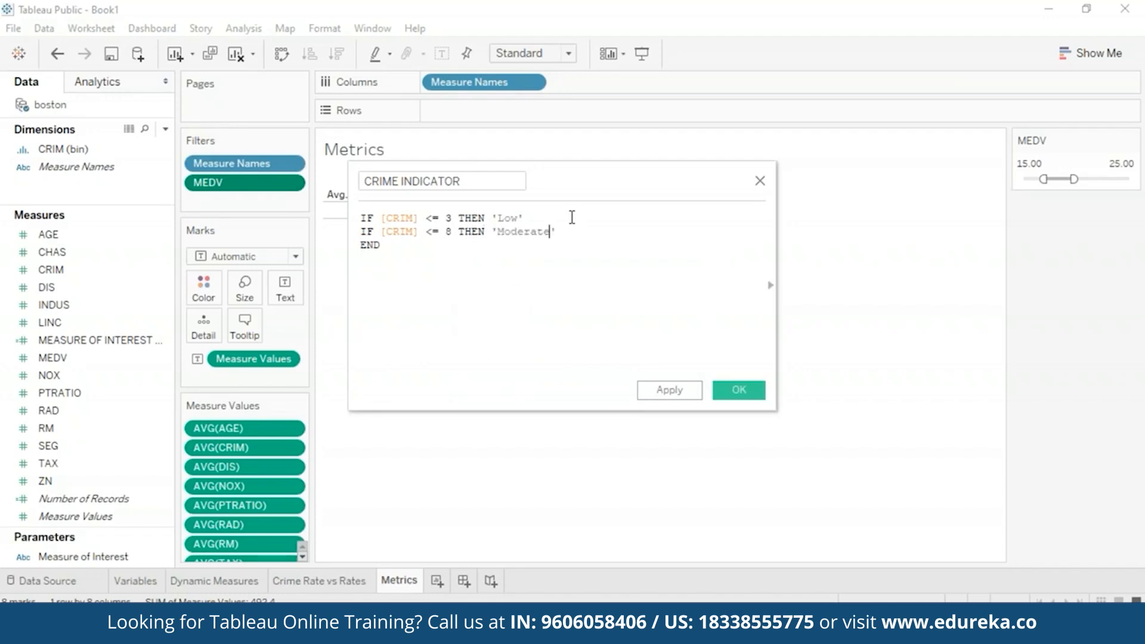
{"action": "key", "text": "Return"}
{"action": "type", "text": "IF"}
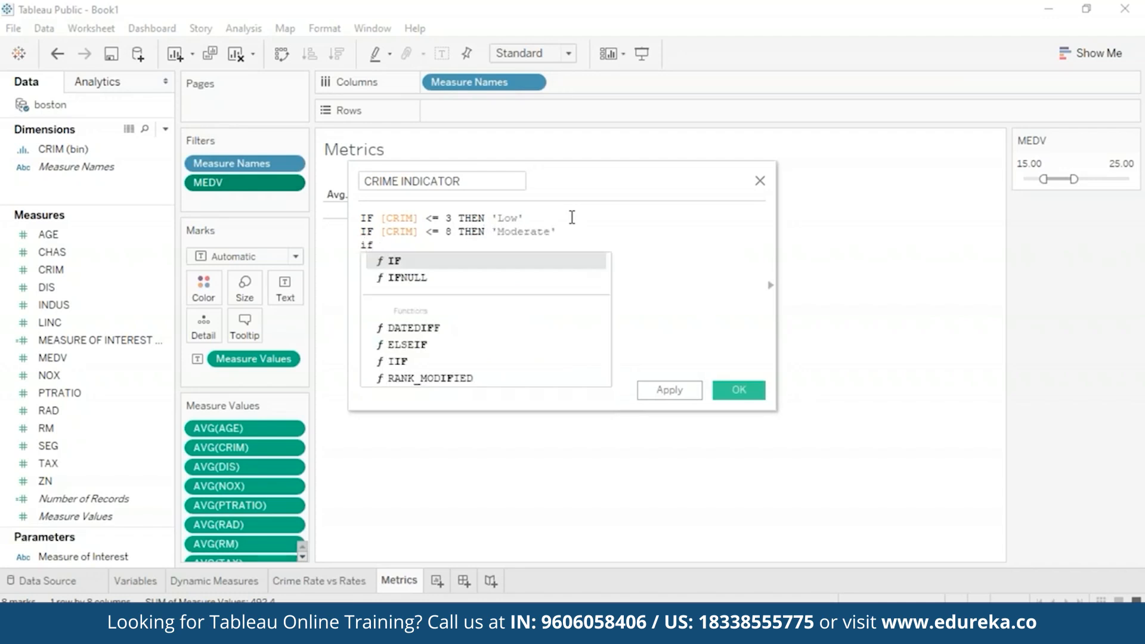
{"action": "type", "text": " [cri"}
{"action": "key", "text": "Return"}
{"action": "type", "text": "="}
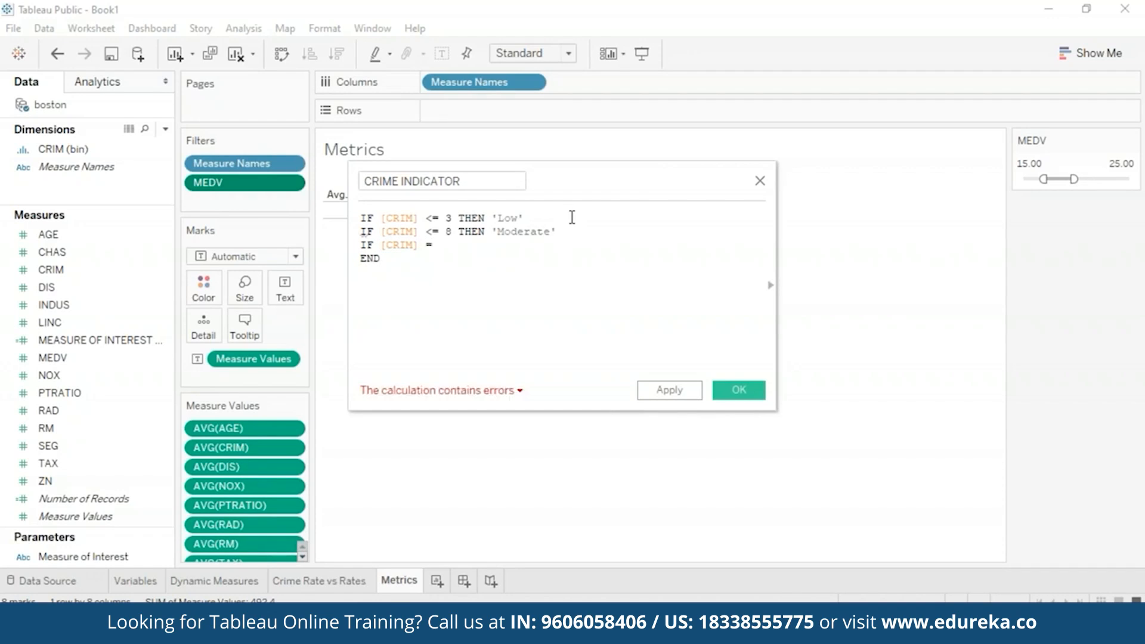
{"action": "key", "text": "BackSpace"}
{"action": "type", "text": ">"}
{"action": "key", "text": "BackSpace"}
{"action": "key", "text": "BackSpace"}
{"action": "key", "text": "BackSpace"}
{"action": "key", "text": "BackSpace"}
{"action": "key", "text": "BackSpace"}
{"action": "key", "text": "BackSpace"}
{"action": "key", "text": "BackSpace"}
{"action": "key", "text": "BackSpace"}
{"action": "key", "text": "BackSpace"}
{"action": "key", "text": "BackSpace"}
{"action": "key", "text": "BackSpace"}
{"action": "key", "text": "BackSpace"}
- Turn the IF of the 'Moderate' condition into ELSEIF, with a single space before [CRIM]
{"action": "type", "text": "ELSE"}
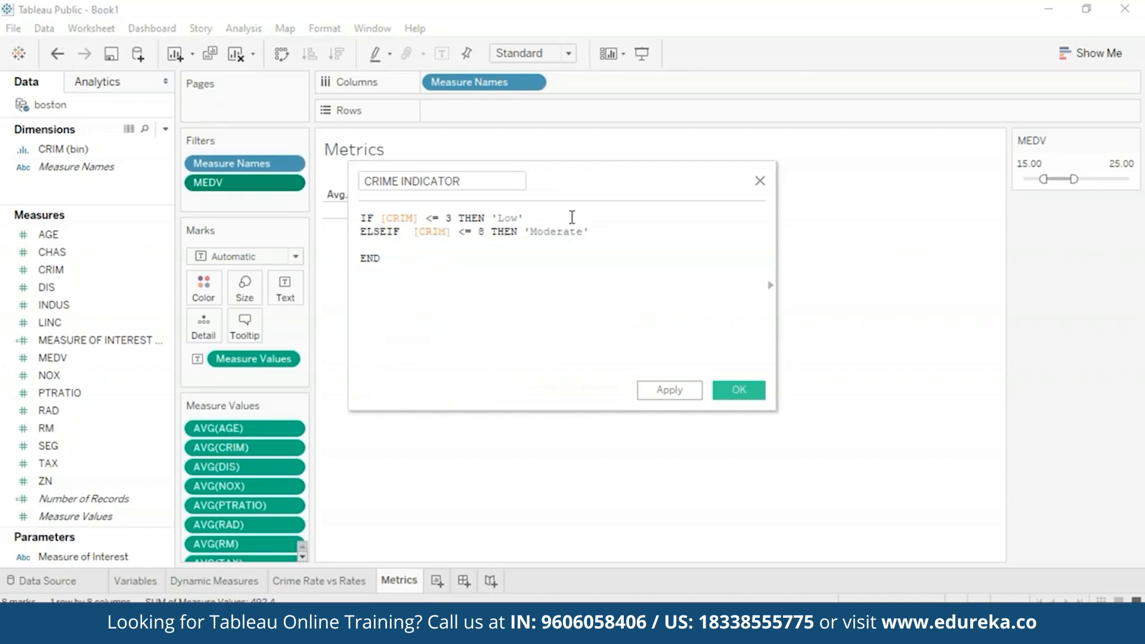
{"action": "key", "text": "BackSpace"}
{"action": "key", "text": "Down"}
- Add the fallback line ELSE 'High' before END, and apply and save the CRIME INDICATOR calculation
{"action": "type", "text": "else"}
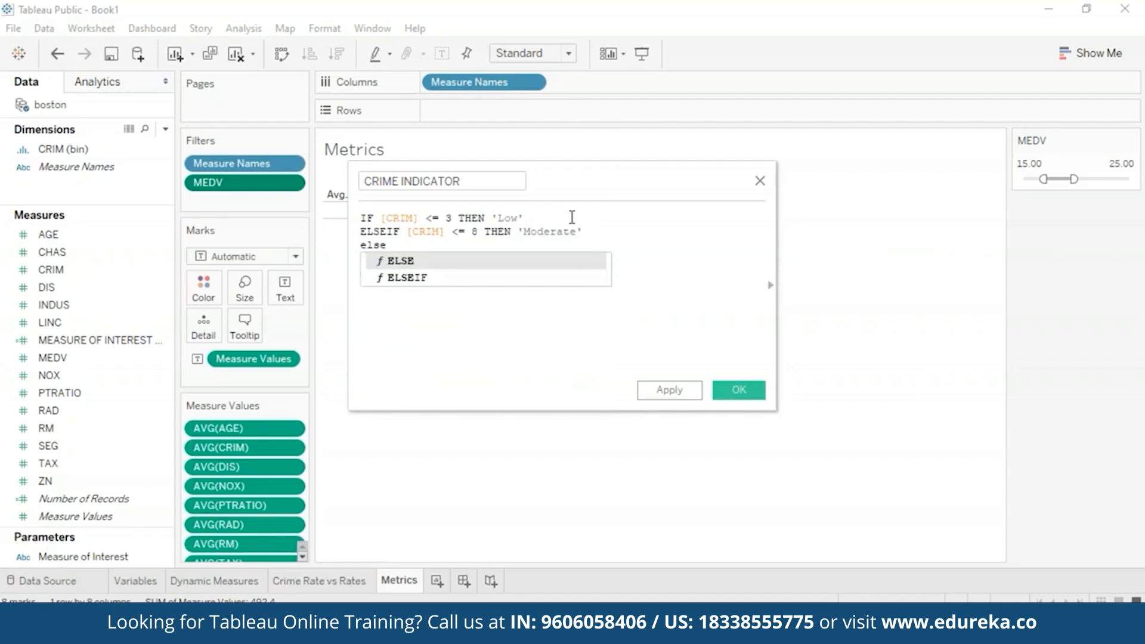
{"action": "key", "text": "Return"}
{"action": "type", "text": "'high'"}
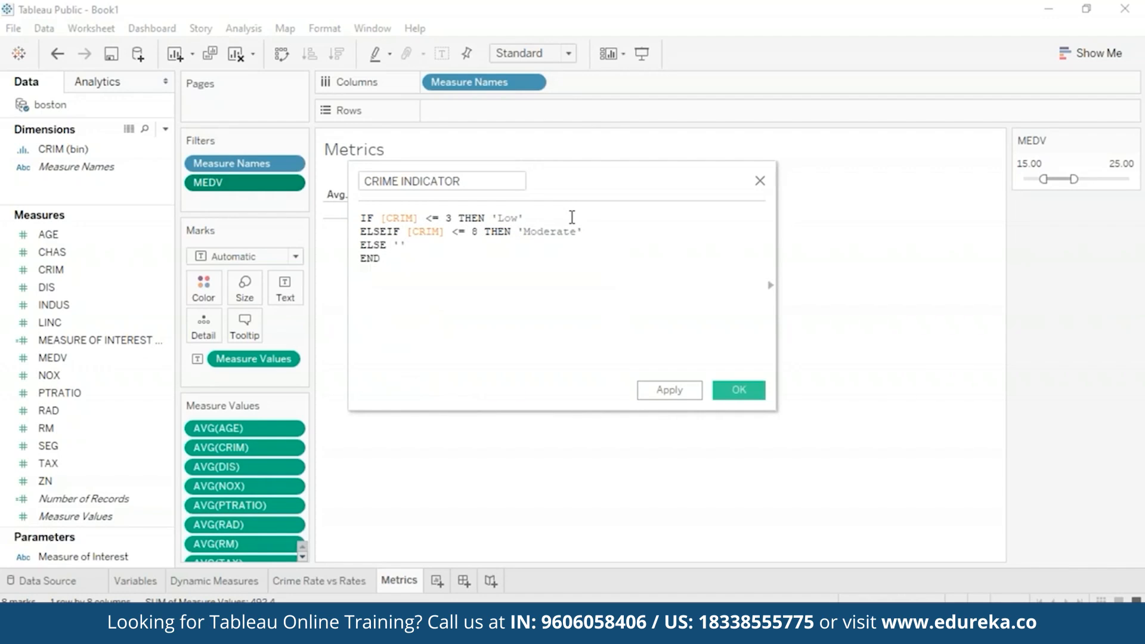
{"action": "key", "text": "Left"}
{"action": "key", "text": "Left"}
{"action": "key", "text": "Left"}
{"action": "key", "text": "Left"}
{"action": "key", "text": "BackSpace"}
{"action": "type", "text": "H"}
{"action": "key", "text": "Down"}
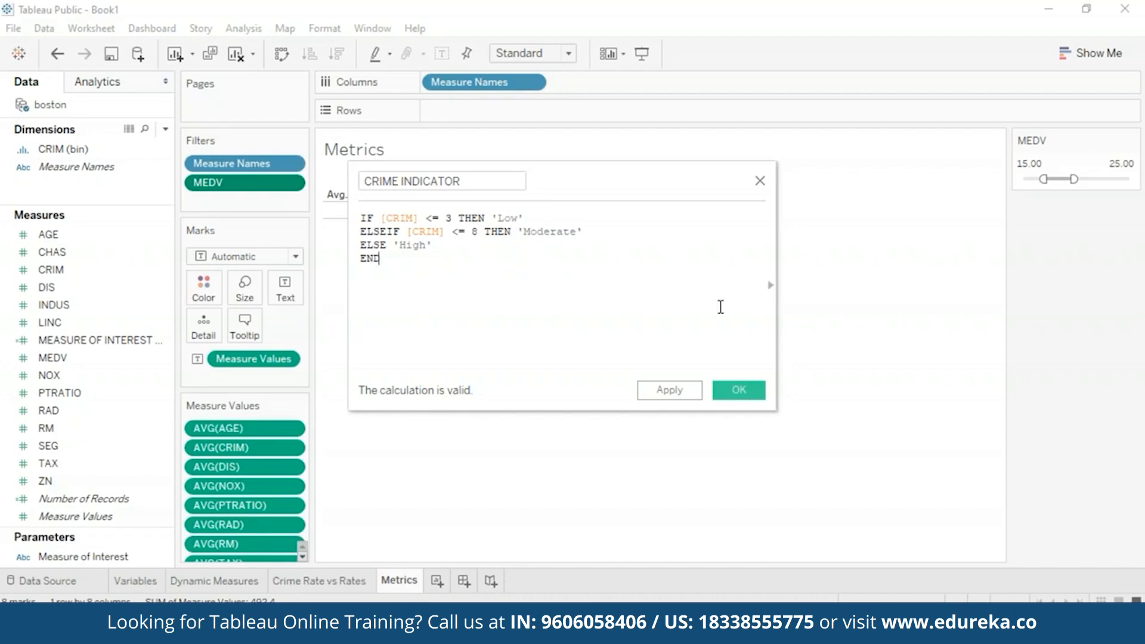
{"action": "left_click", "coordinate": [670, 390]}
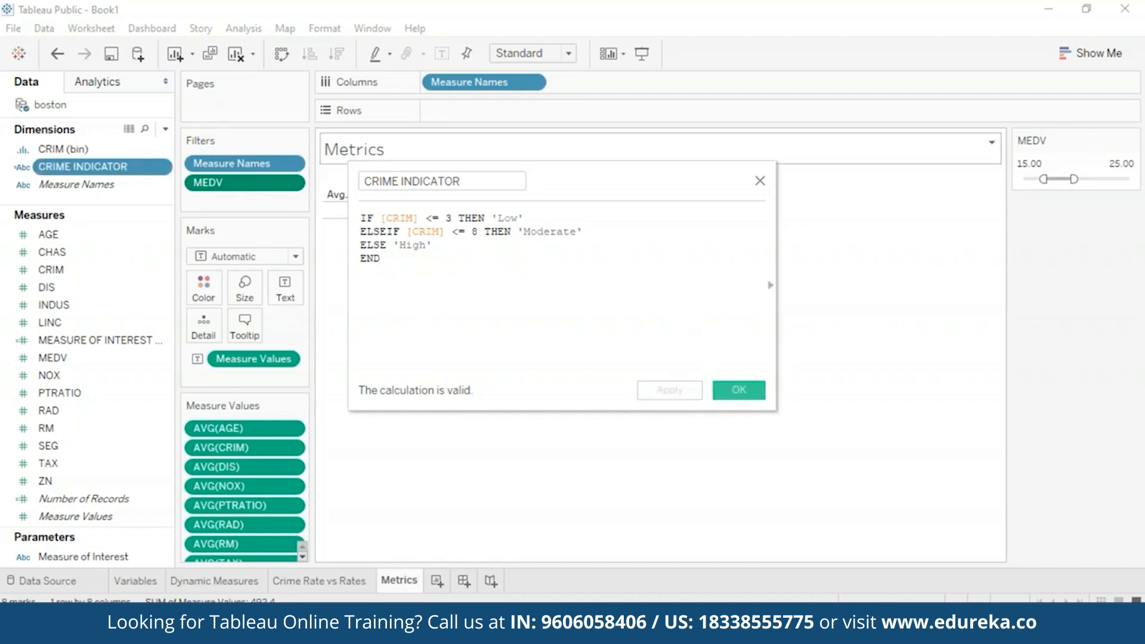
{"action": "left_click_drag", "start_coordinate": [635, 183], "coordinate": [632, 271]}
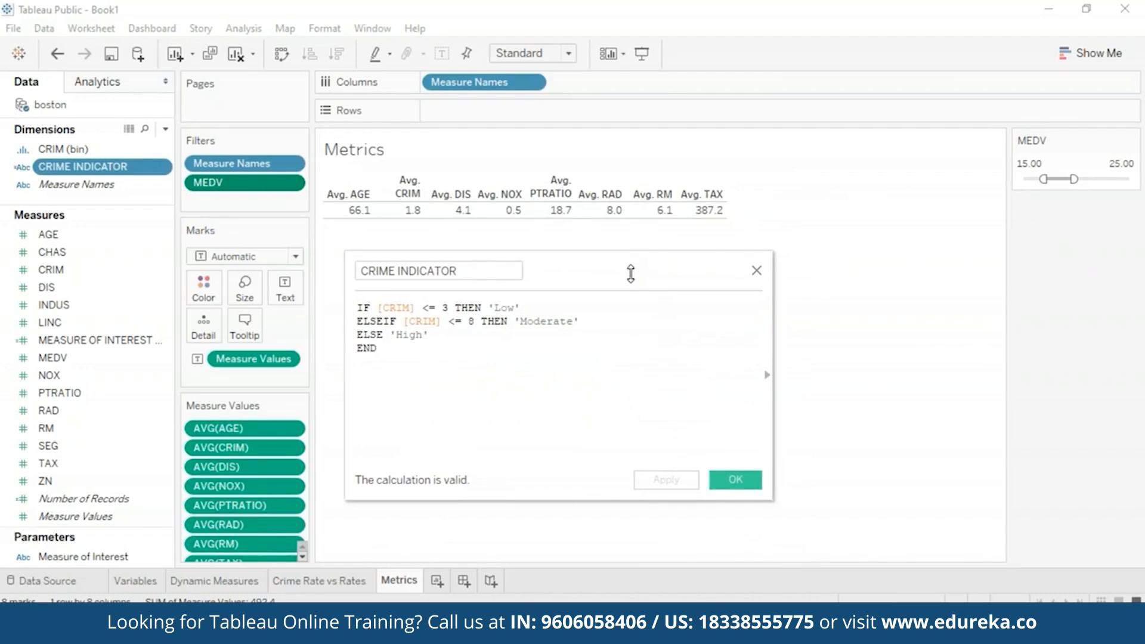
{"action": "left_click", "coordinate": [739, 474]}
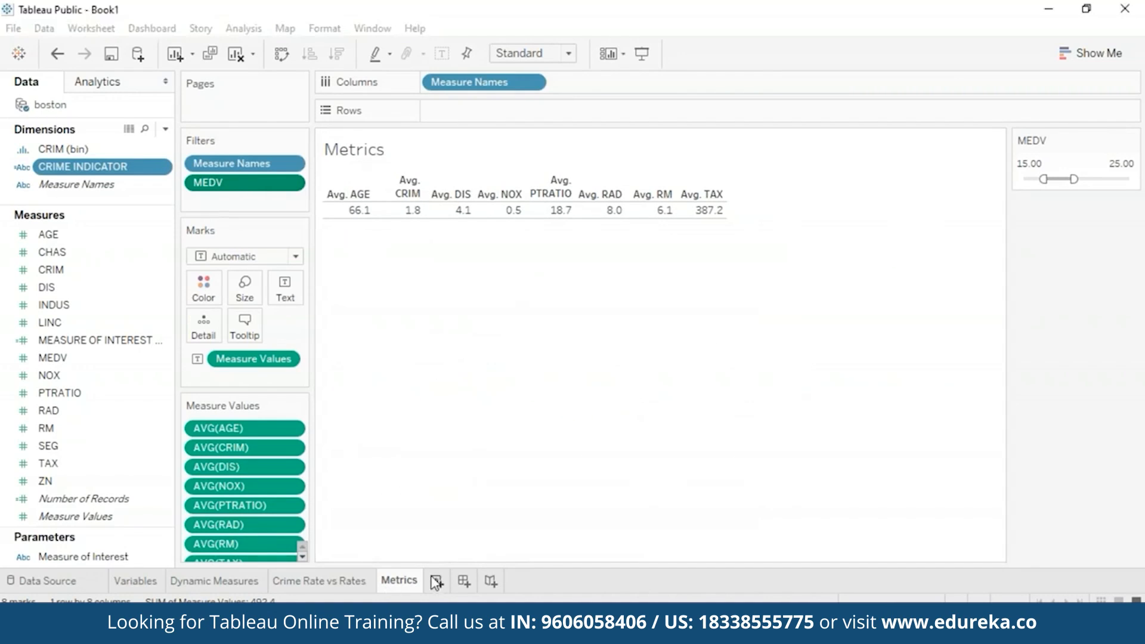
- Create a new worksheet with a table of summed MEDV by CRIME INDICATOR category, one category per row
{"action": "left_click", "coordinate": [436, 582]}
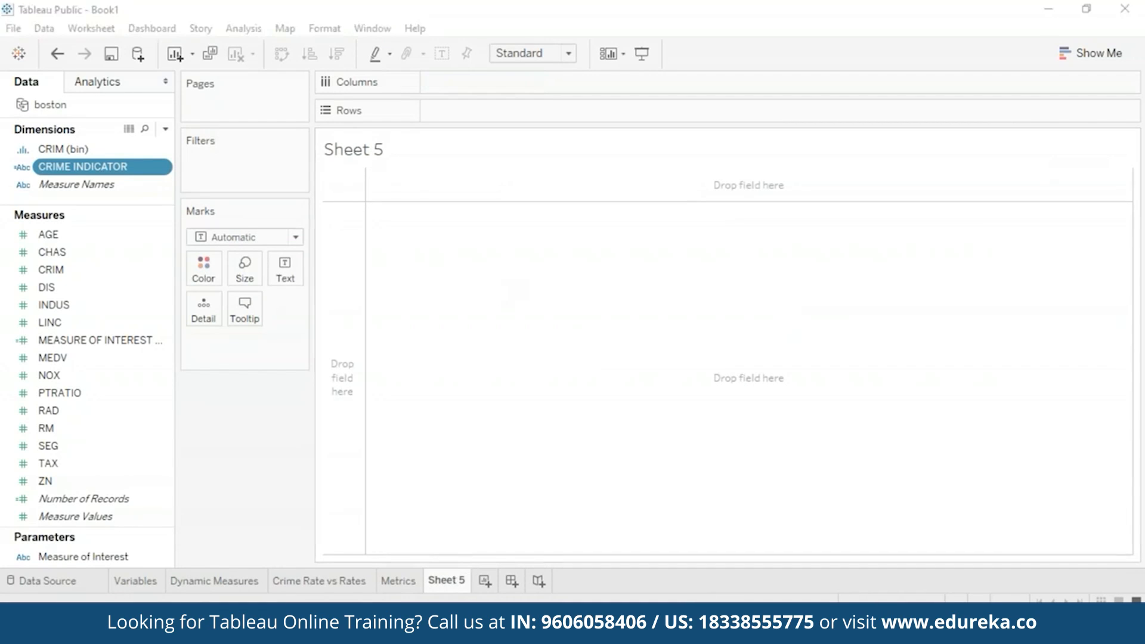
{"action": "left_click_drag", "start_coordinate": [107, 168], "coordinate": [626, 319]}
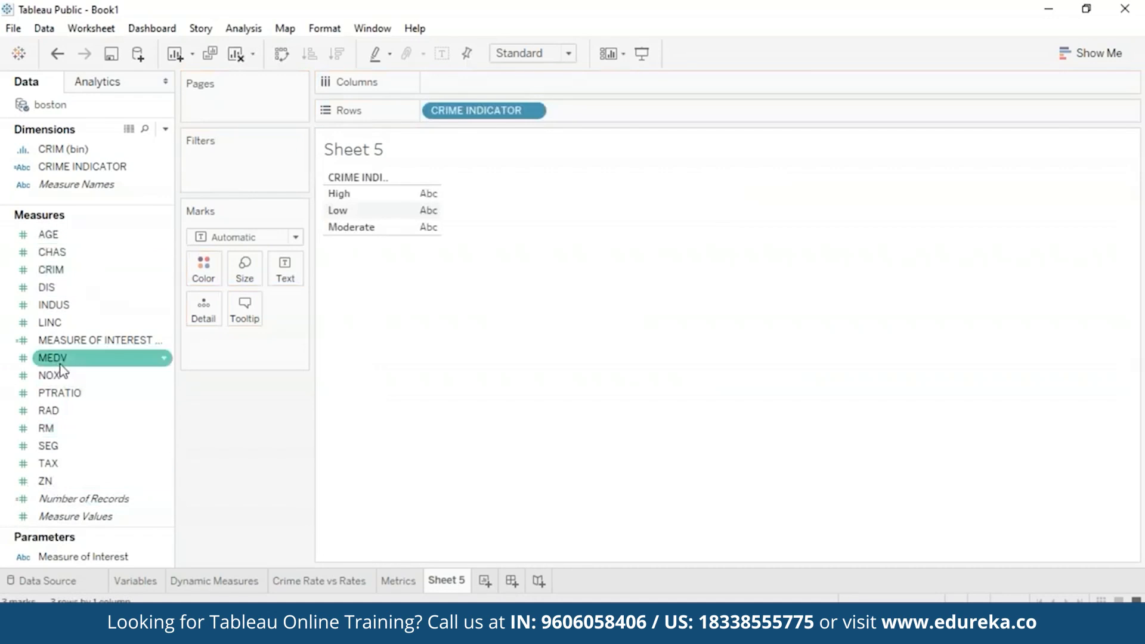
{"action": "left_click_drag", "start_coordinate": [40, 362], "coordinate": [427, 214]}
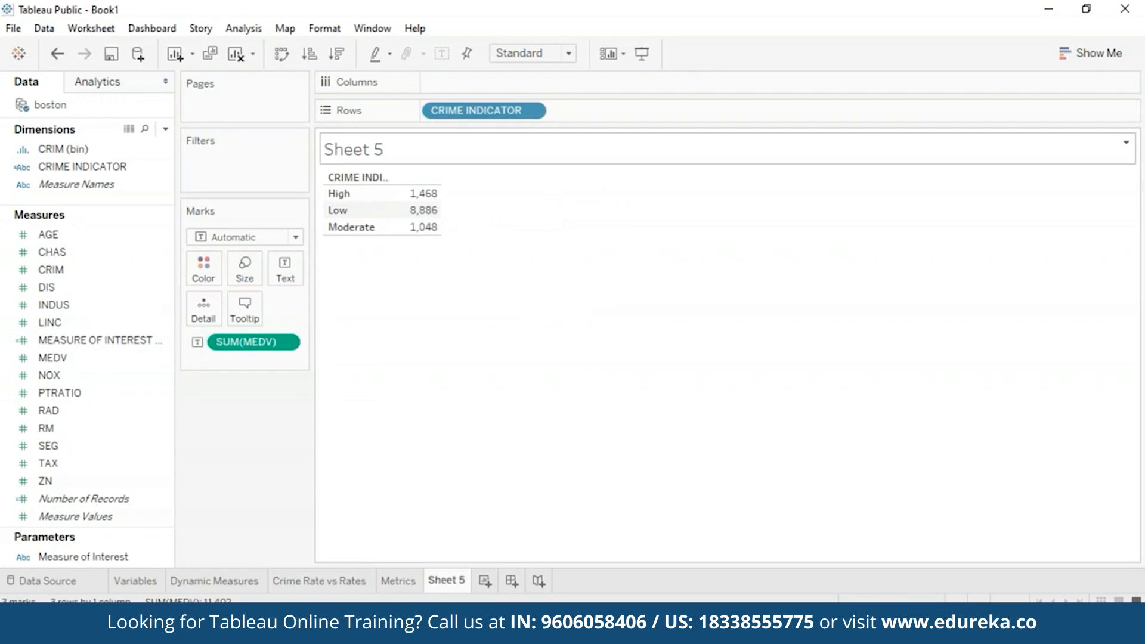
- Convert the CRIME INDICATOR table into a pie chart
{"action": "left_click", "coordinate": [1092, 57]}
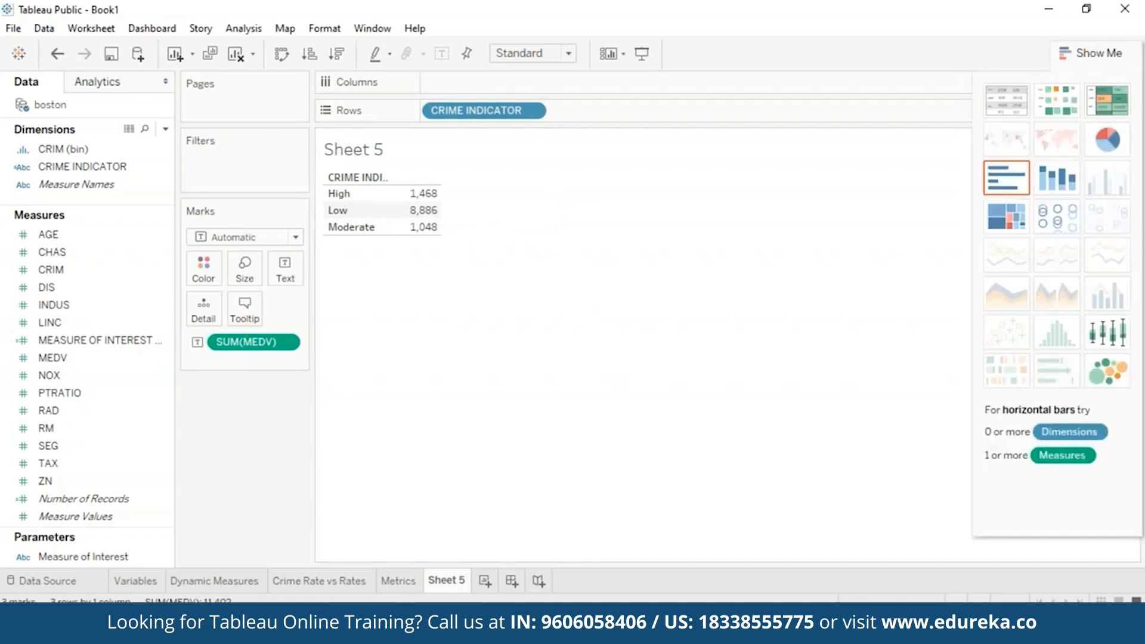
{"action": "left_click", "coordinate": [1115, 140]}
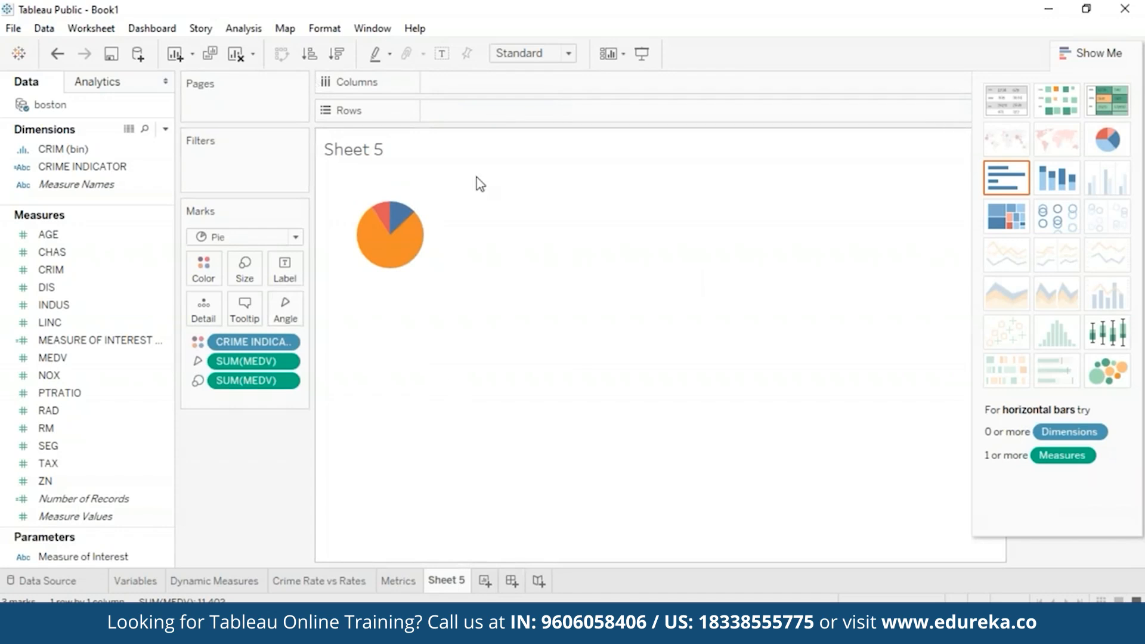
{"action": "left_click", "coordinate": [1100, 54]}
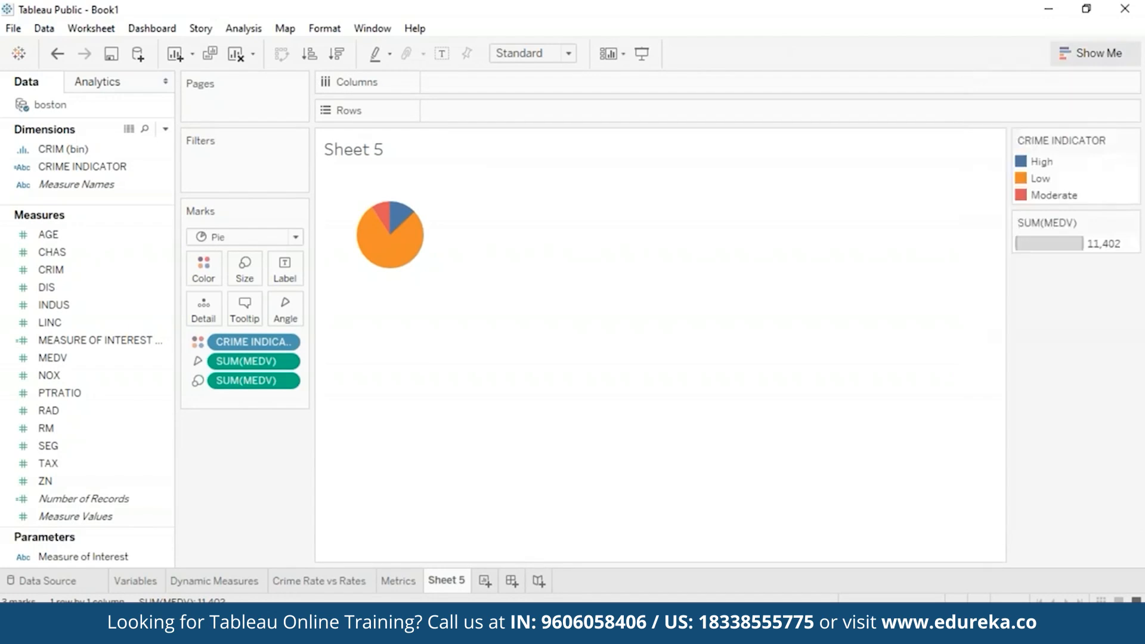
- Recolor the CRIME INDICATOR pie slices: red for High, green for Low and yellow for Moderate
{"action": "left_click", "coordinate": [219, 271]}
{"action": "left_click", "coordinate": [251, 322]}
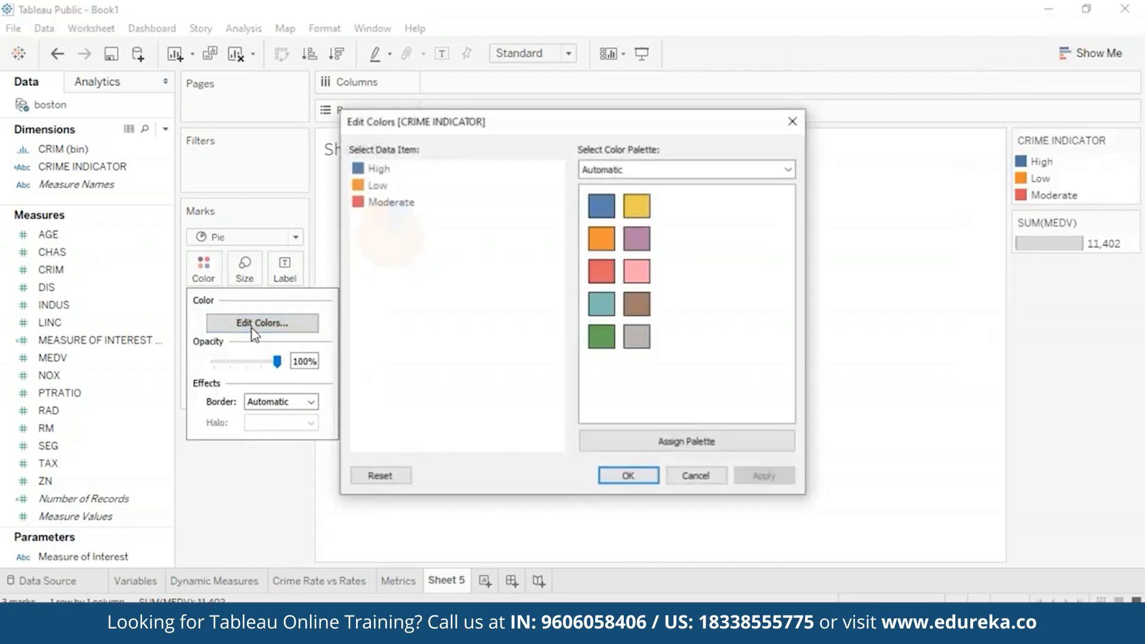
{"action": "left_click", "coordinate": [384, 169]}
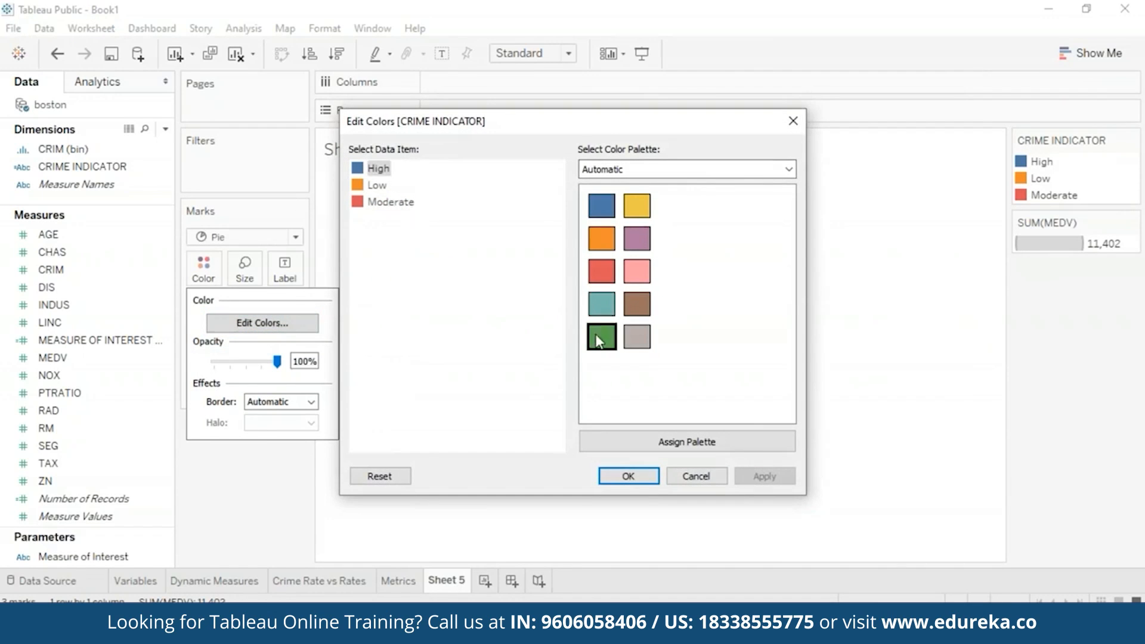
{"action": "left_click", "coordinate": [600, 282]}
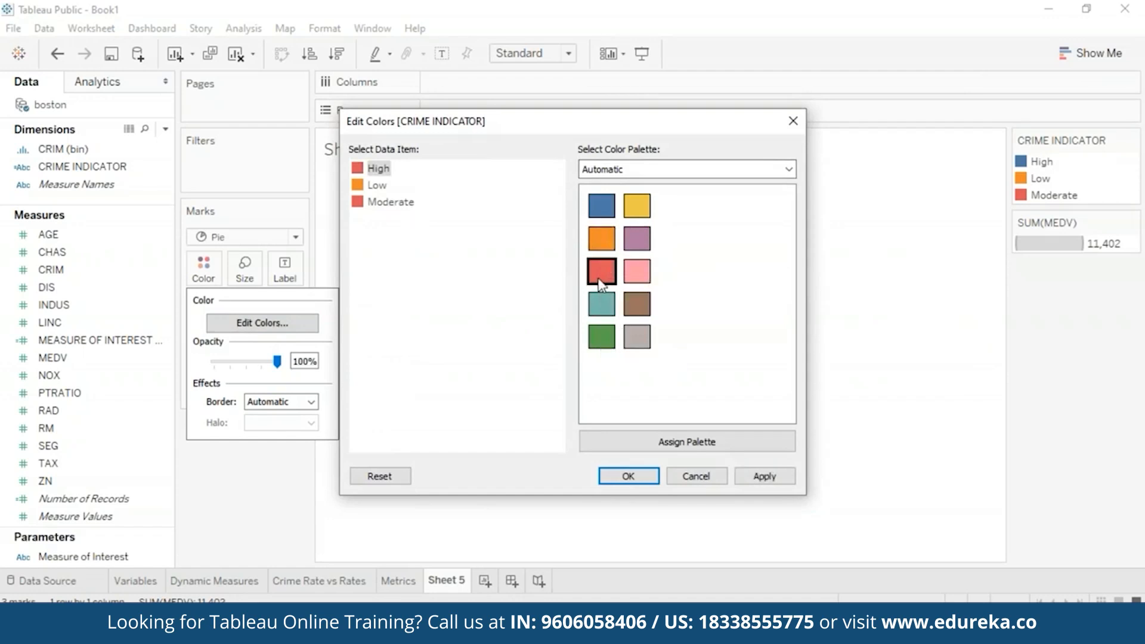
{"action": "left_click", "coordinate": [370, 187]}
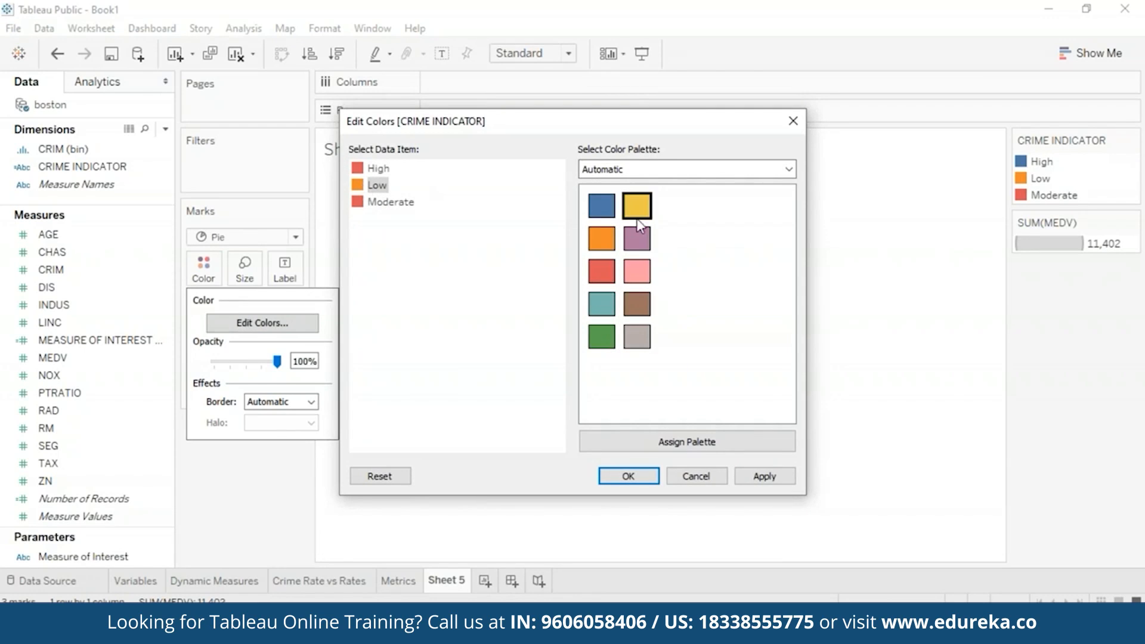
{"action": "left_click", "coordinate": [595, 339]}
{"action": "left_click", "coordinate": [361, 203]}
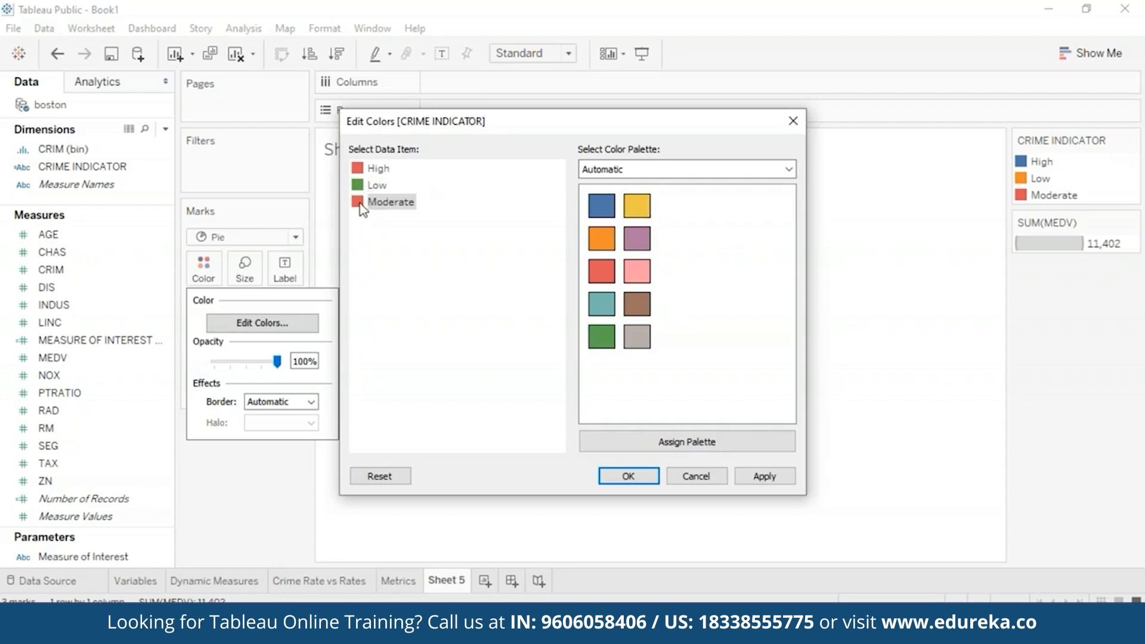
{"action": "left_click", "coordinate": [636, 209]}
{"action": "left_click", "coordinate": [765, 476]}
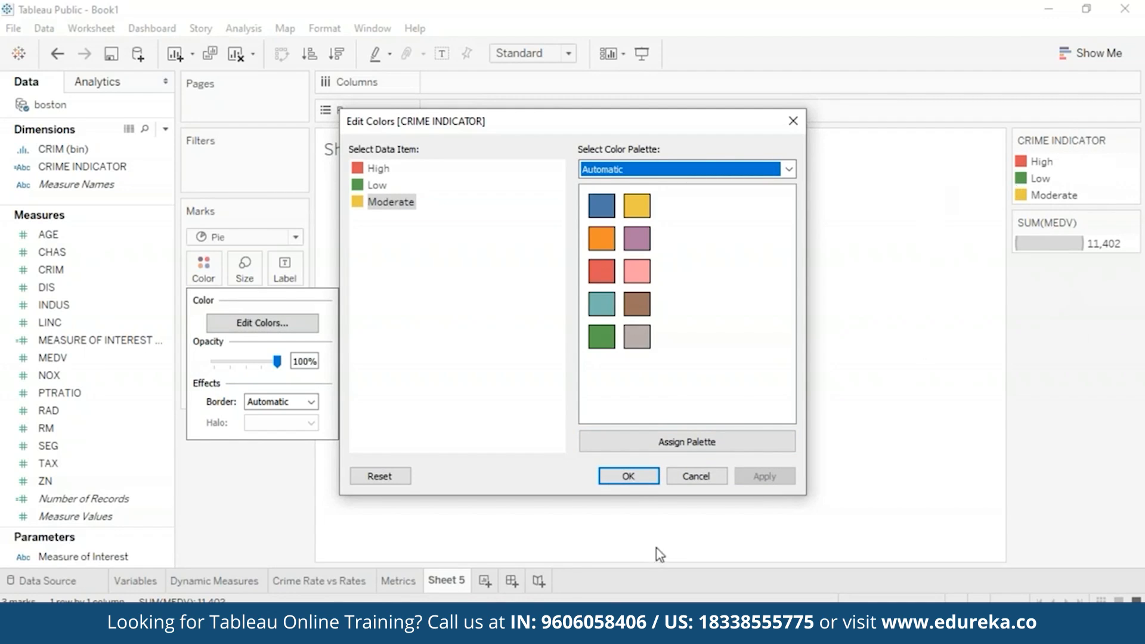
{"action": "left_click", "coordinate": [628, 476]}
- Filter the pie chart by MEDV as an unaggregated dimension instead of a sum, and show its range filter control
{"action": "right_click", "coordinate": [161, 363]}
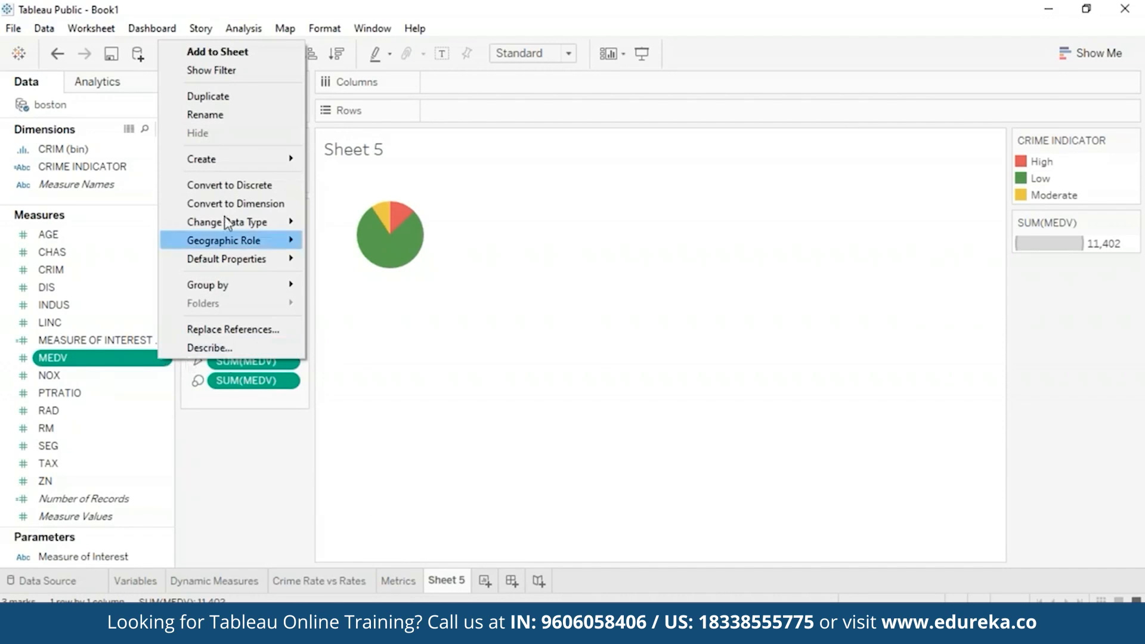
{"action": "left_click", "coordinate": [261, 71]}
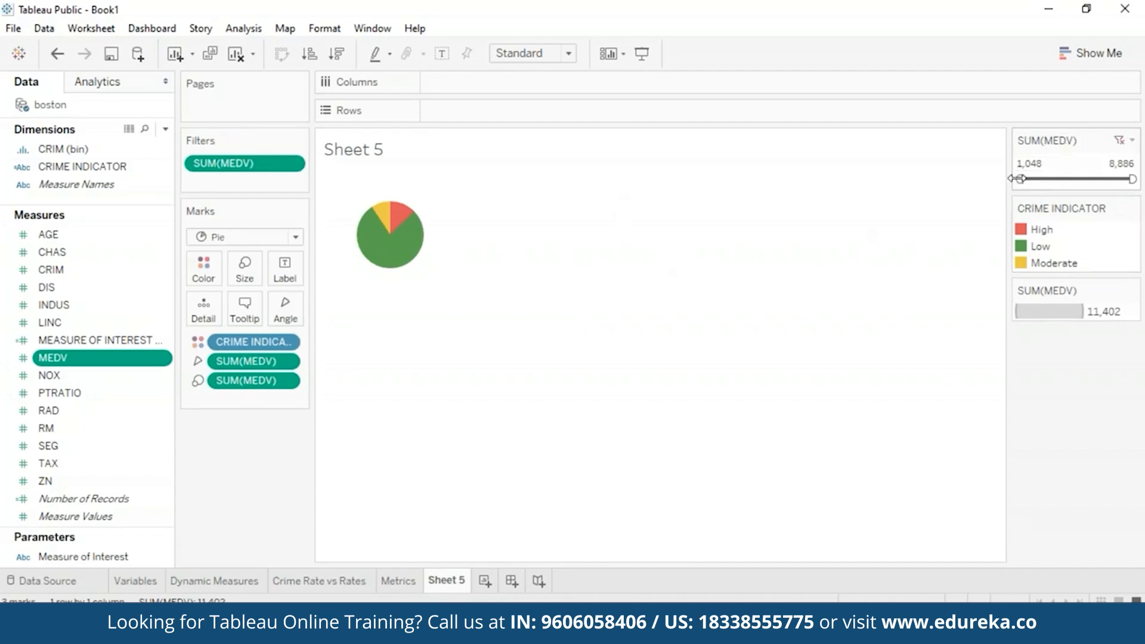
{"action": "left_click", "coordinate": [296, 169]}
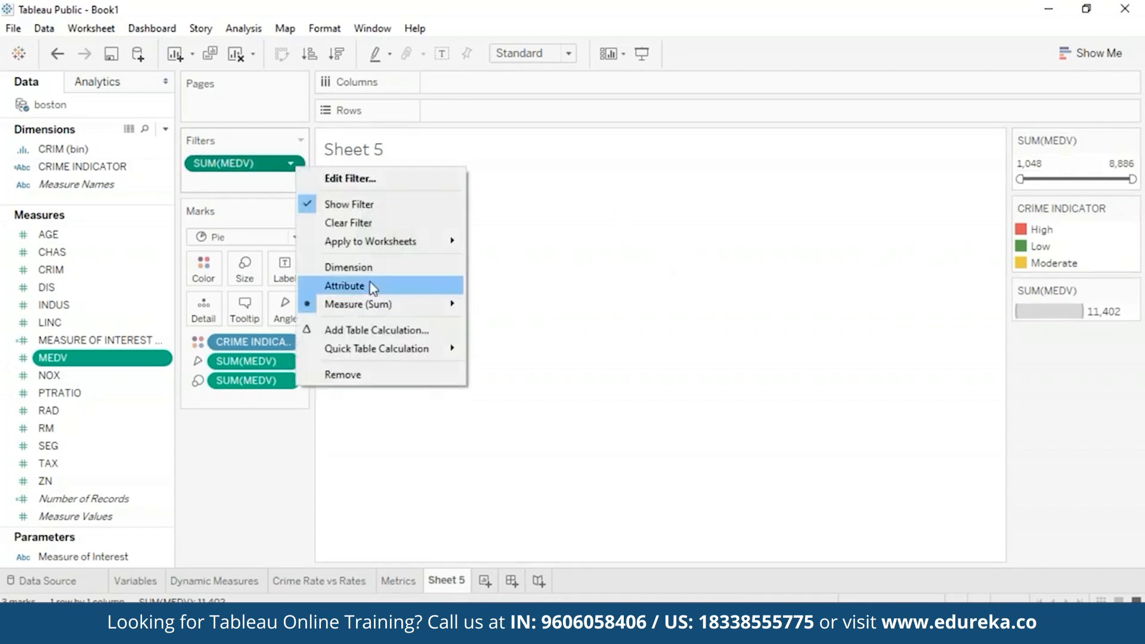
{"action": "left_click", "coordinate": [346, 177]}
{"action": "left_click", "coordinate": [674, 438]}
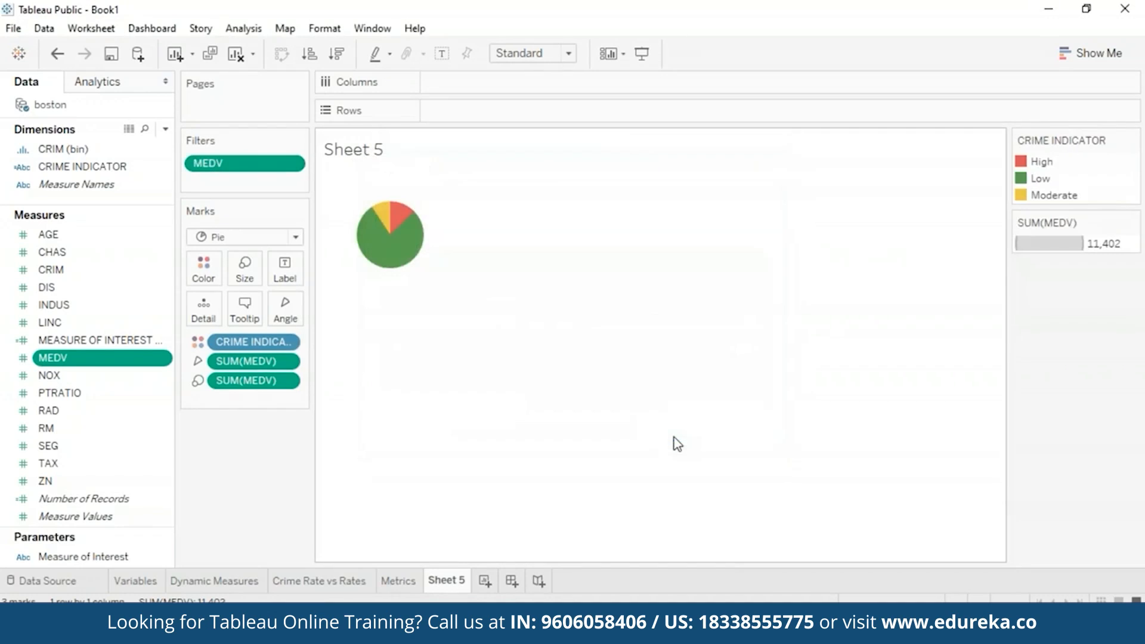
{"action": "left_click", "coordinate": [288, 165]}
{"action": "left_click", "coordinate": [370, 309]}
{"action": "left_click", "coordinate": [295, 164]}
{"action": "left_click", "coordinate": [334, 205]}
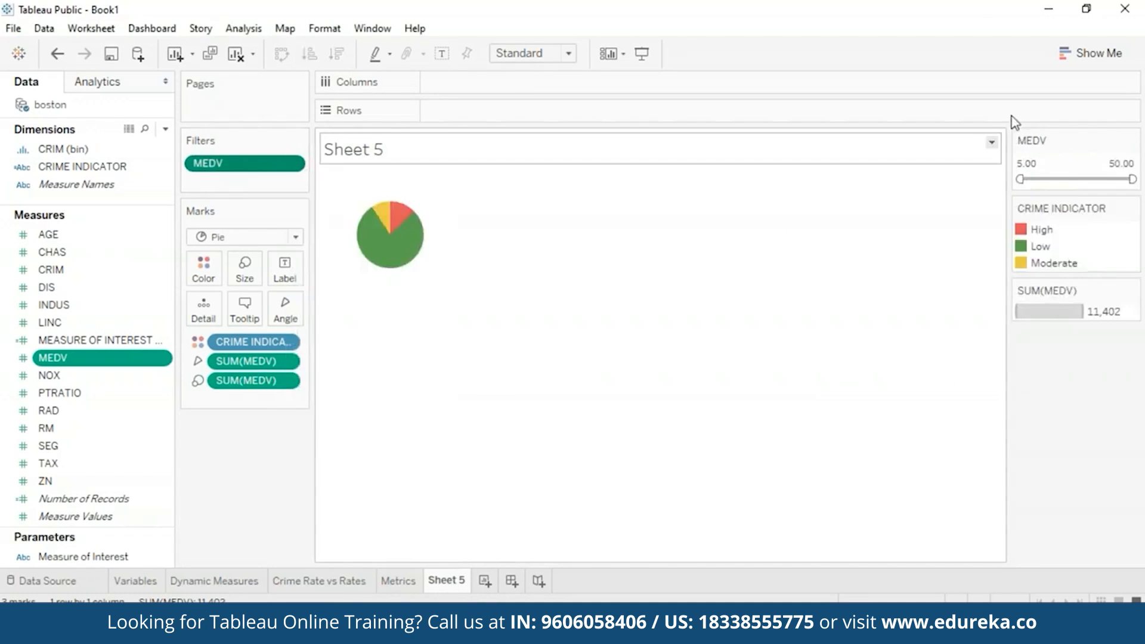
- Try narrowing the MEDV filter range by raising its minimum to 15 and lowering its maximum
{"action": "left_click_drag", "start_coordinate": [1026, 180], "coordinate": [1043, 178]}
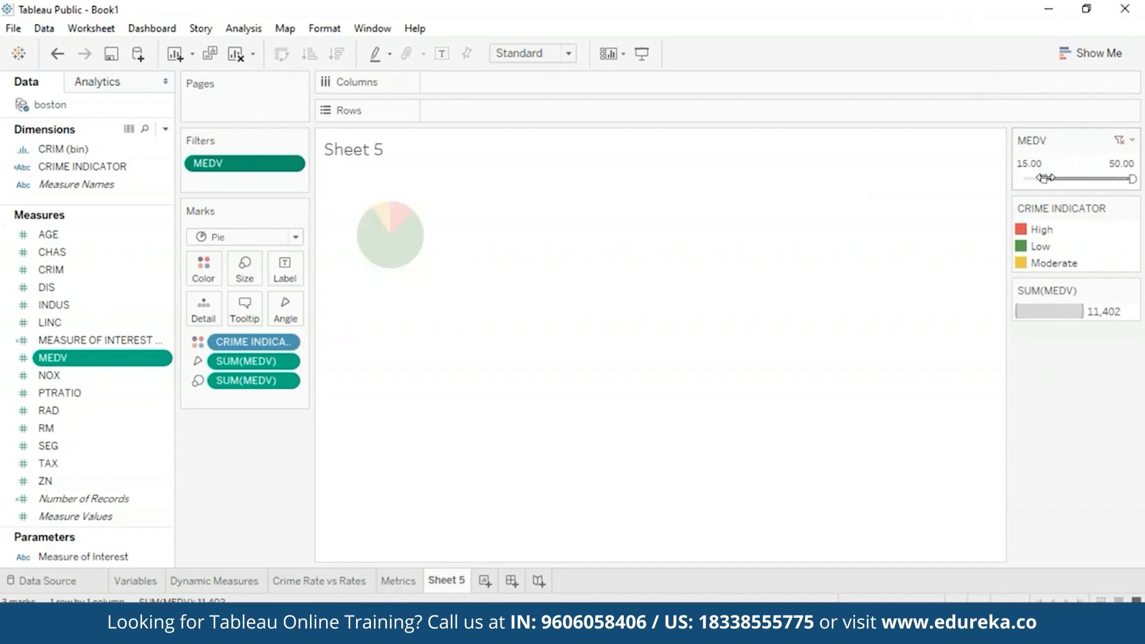
{"action": "left_click_drag", "start_coordinate": [1132, 178], "coordinate": [1073, 178]}
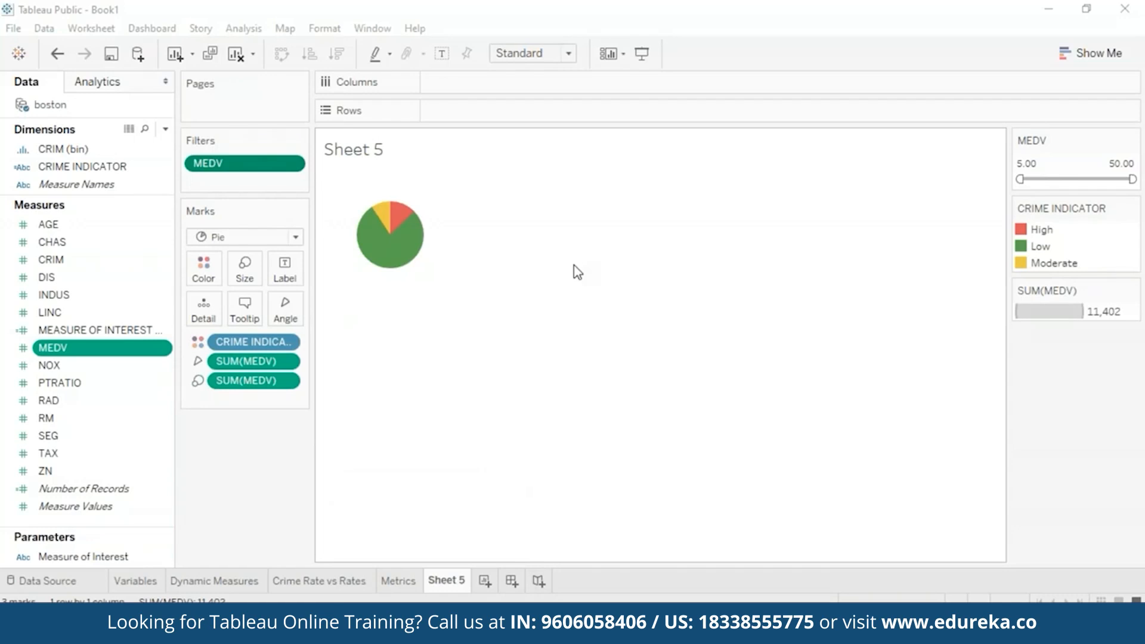
- Rename the pie chart worksheet as Crime indicators
{"action": "left_click", "coordinate": [461, 586]}
{"action": "right_click", "coordinate": [461, 586]}
{"action": "left_click", "coordinate": [555, 392]}
{"action": "key", "text": "BackSpace"}
{"action": "type", "text": "CR"}
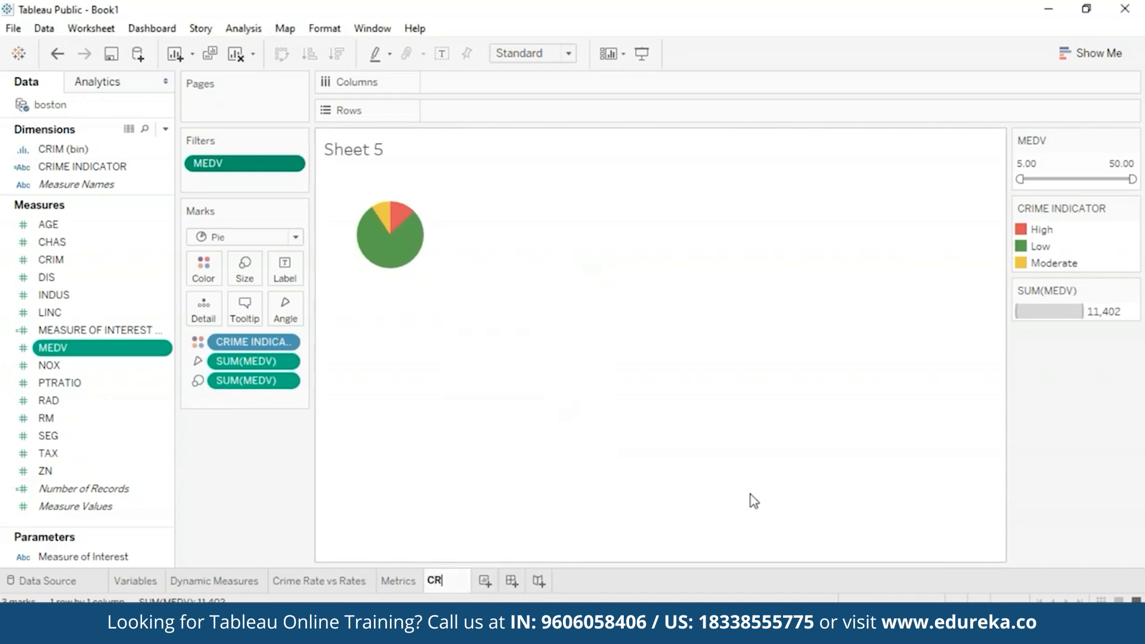
{"action": "key", "text": "BackSpace"}
{"action": "type", "text": "rime indic"}
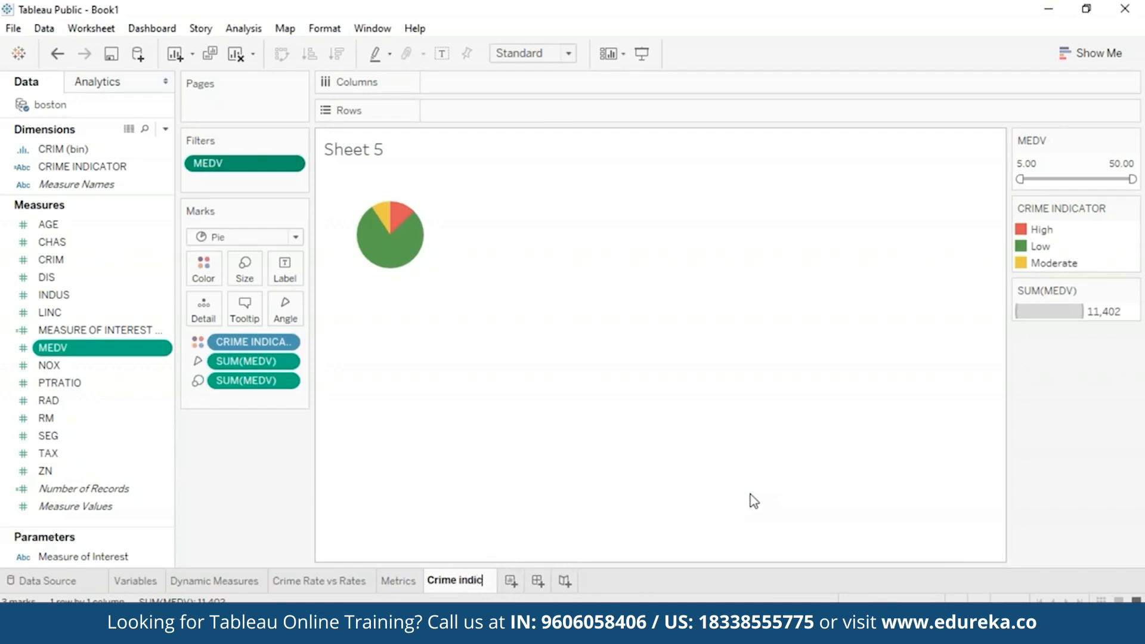
{"action": "type", "text": "ators"}
{"action": "key", "text": "Return"}
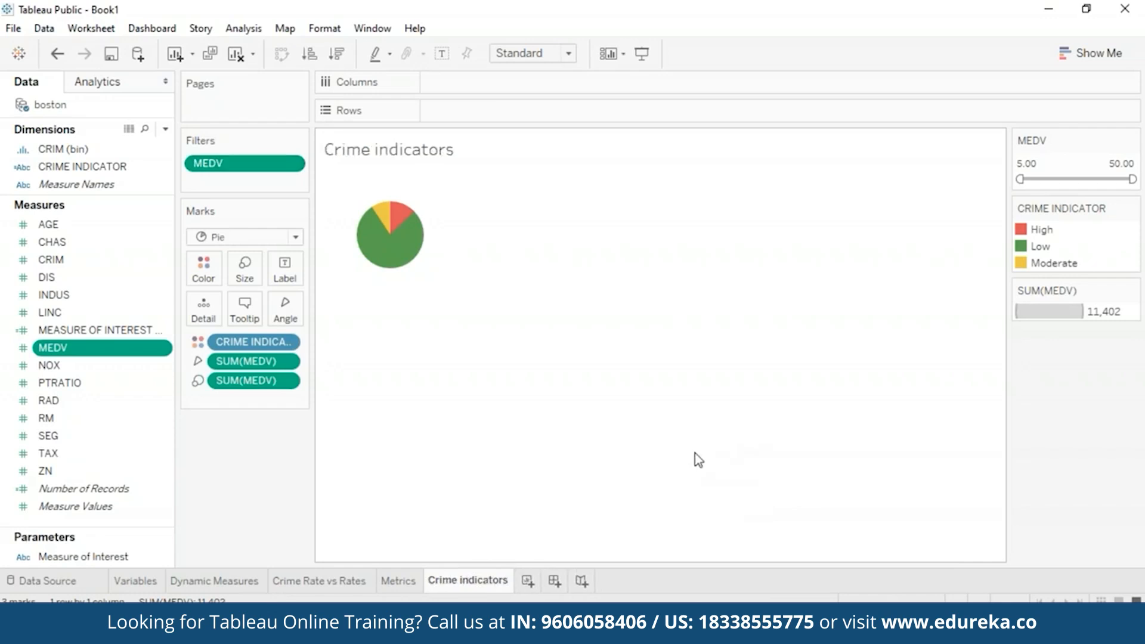
- Create a new worksheet and name it Equation
{"action": "left_click", "coordinate": [533, 580]}
{"action": "right_click", "coordinate": [533, 581]}
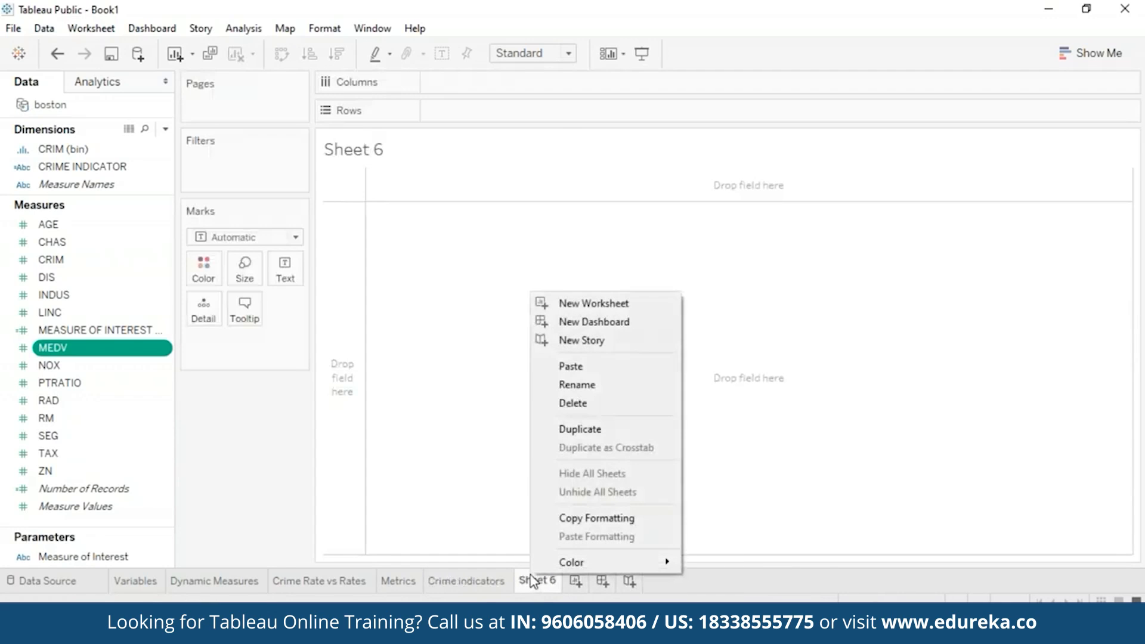
{"action": "left_click", "coordinate": [607, 393]}
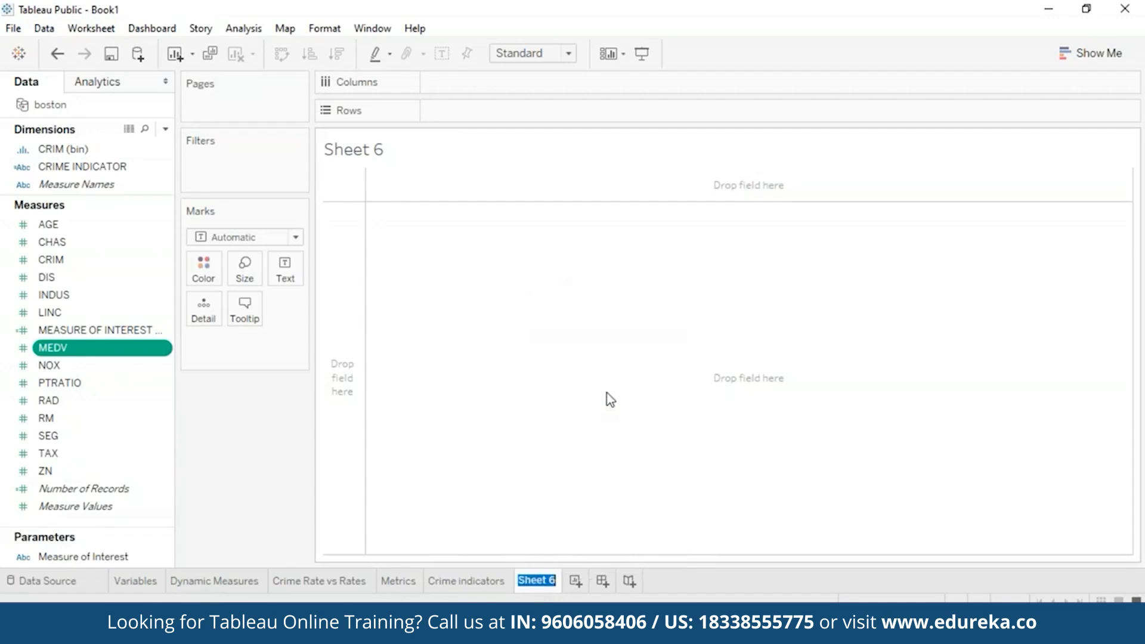
{"action": "type", "text": "Equation"}
{"action": "key", "text": "Return"}
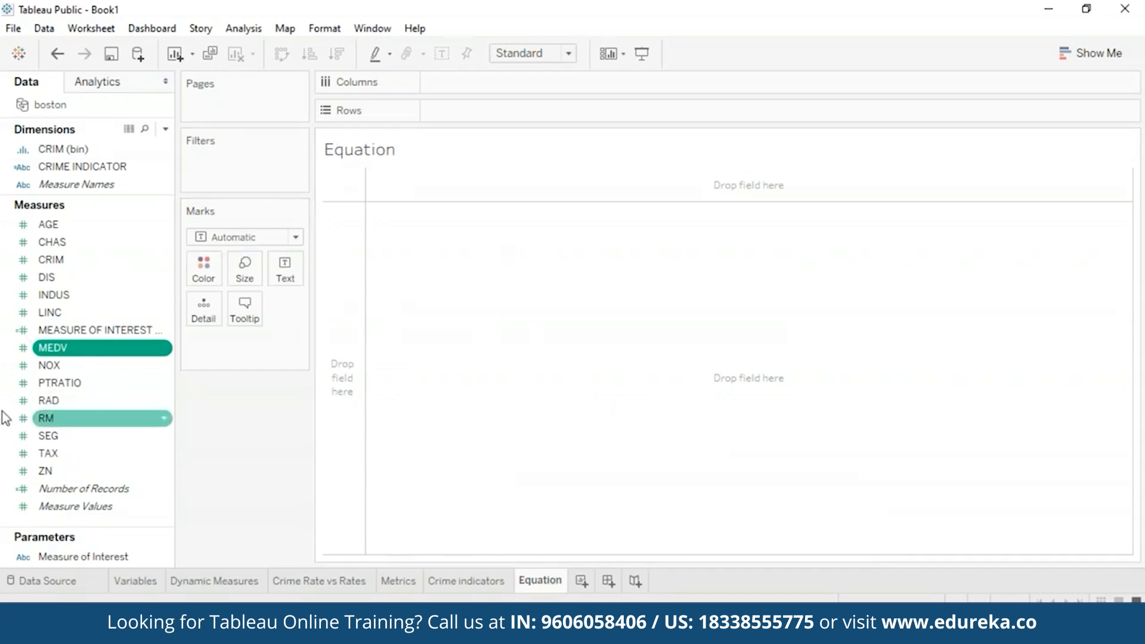
- Build an unaggregated scatter plot with MEDV as columns and CRIM as rows, and add a logarithmic trend line
{"action": "left_click_drag", "start_coordinate": [68, 349], "coordinate": [491, 85]}
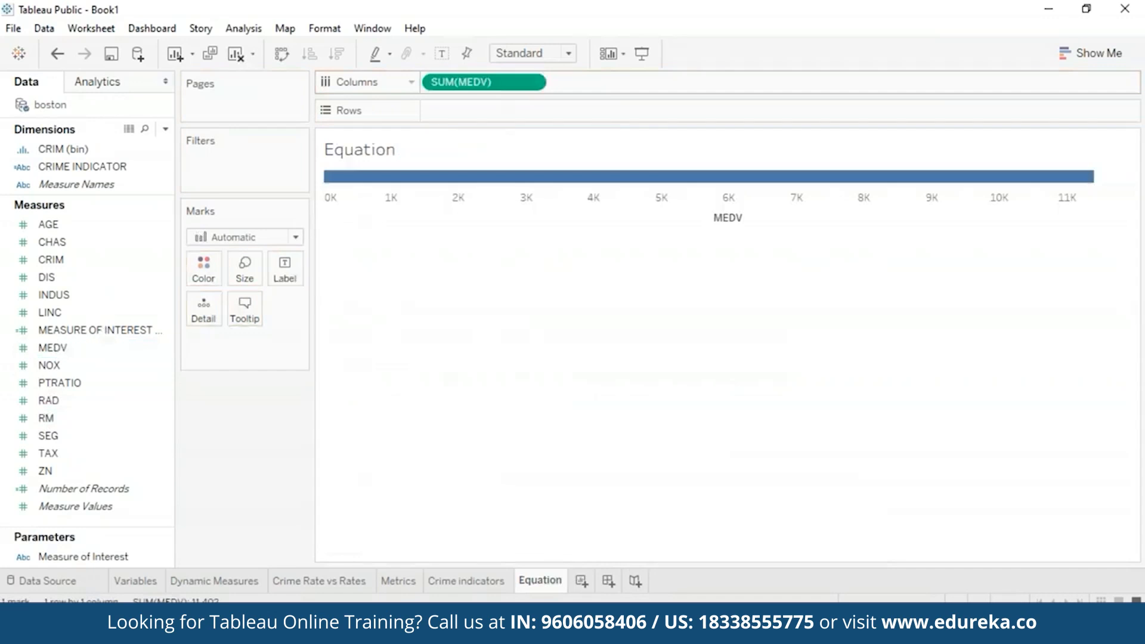
{"action": "left_click_drag", "start_coordinate": [60, 260], "coordinate": [478, 110]}
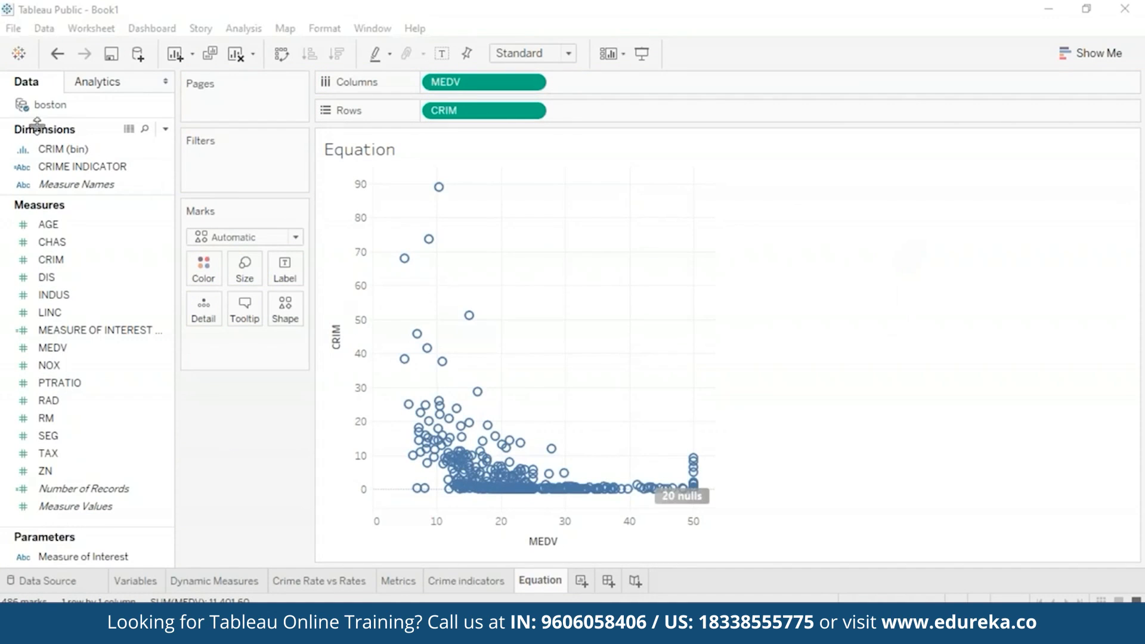
{"action": "left_click", "coordinate": [106, 83]}
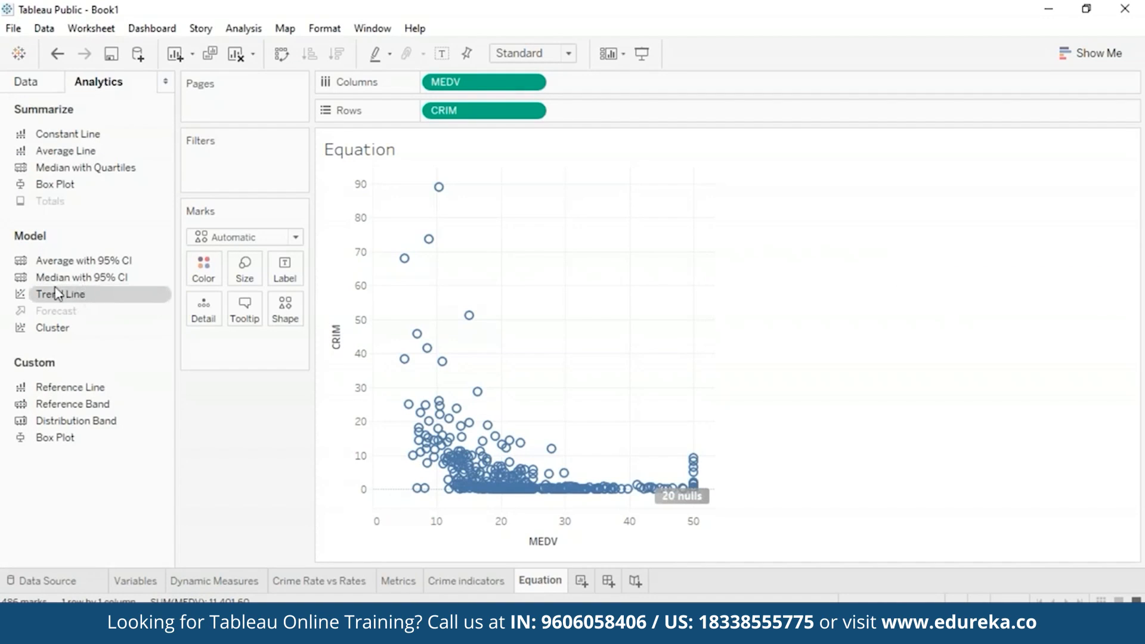
{"action": "left_click_drag", "start_coordinate": [62, 297], "coordinate": [564, 197]}
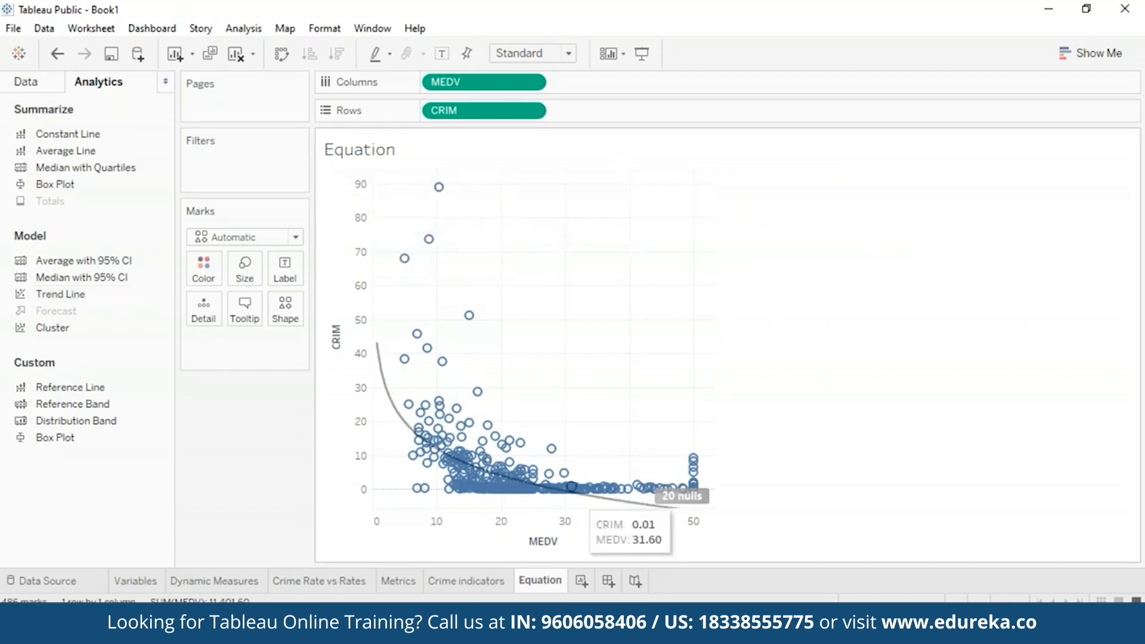
{"action": "mouse_move", "coordinate": [666, 511]}
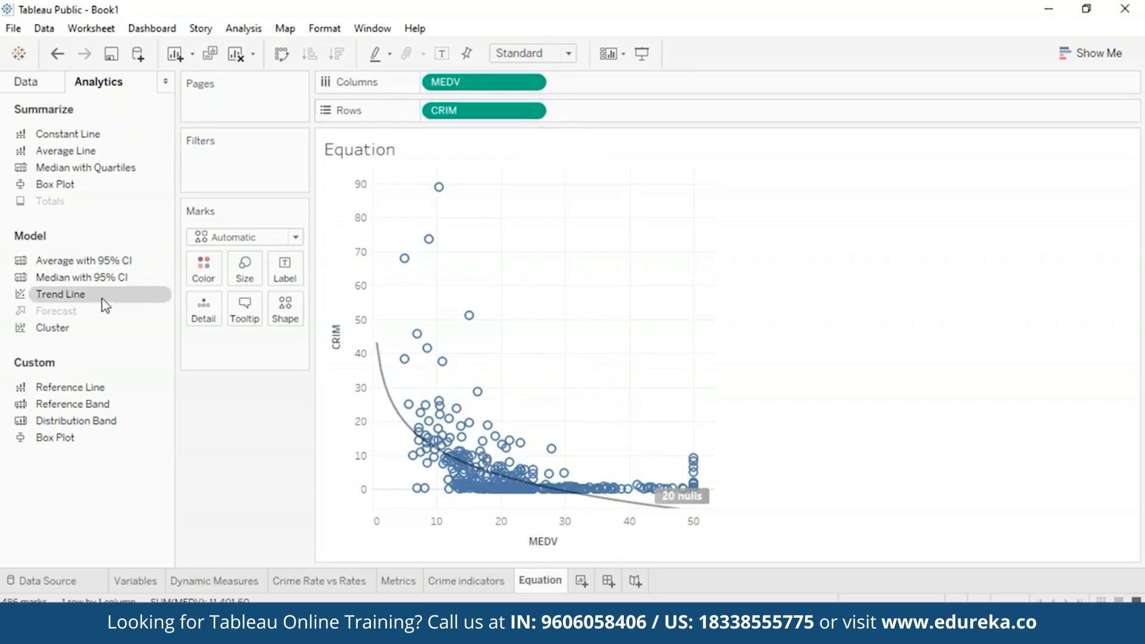
- Replace CRIM with NOX in the scatter plot, and swap the axes so NOX is in columns and MEDV in rows
{"action": "left_click", "coordinate": [18, 87]}
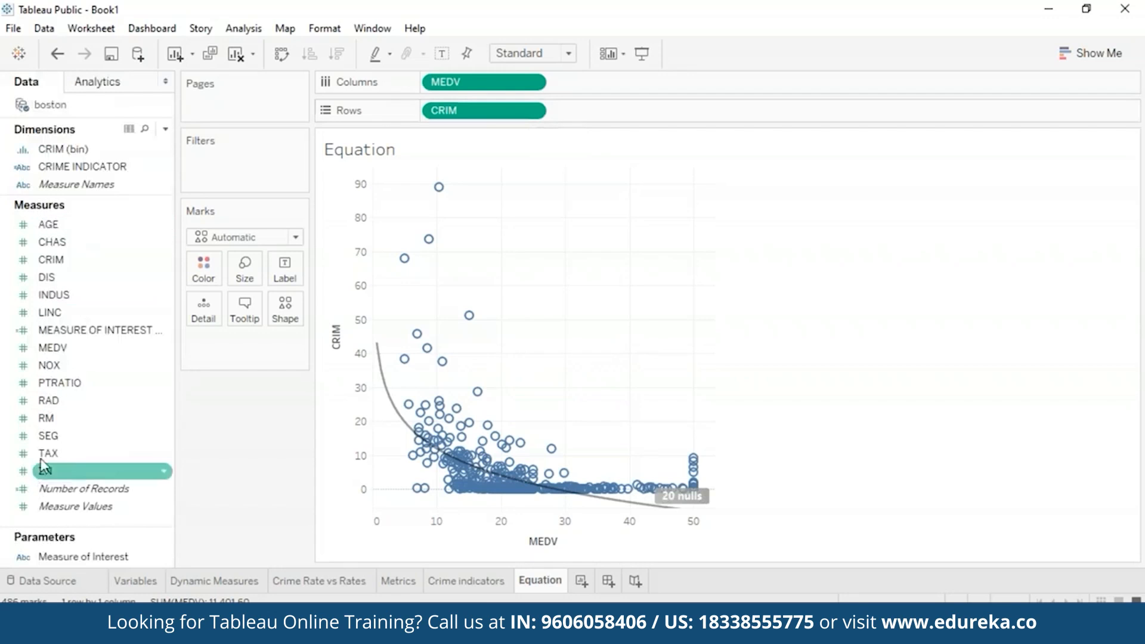
{"action": "left_click_drag", "start_coordinate": [65, 373], "coordinate": [592, 116]}
{"action": "right_click", "coordinate": [426, 111]}
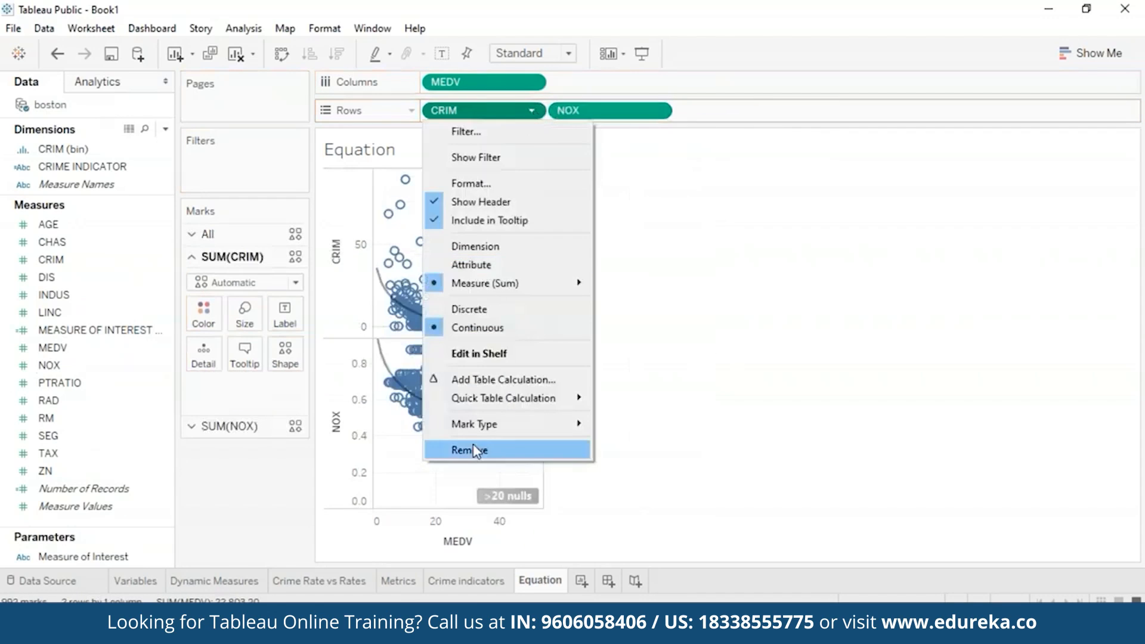
{"action": "left_click", "coordinate": [473, 444]}
{"action": "mouse_move", "coordinate": [399, 229]}
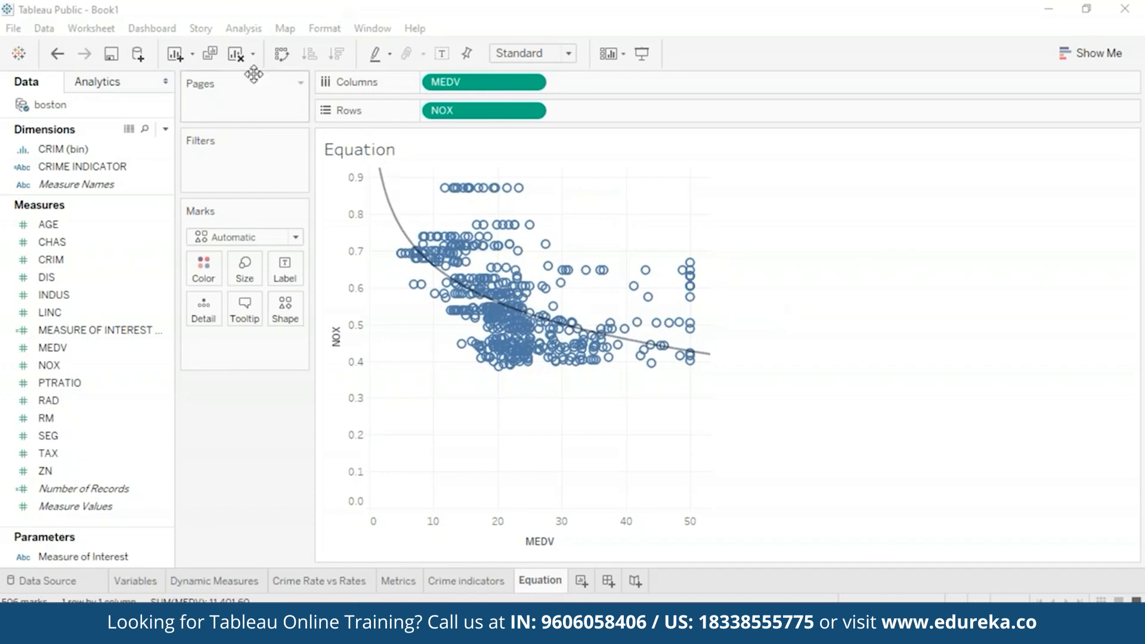
{"action": "left_click", "coordinate": [281, 55]}
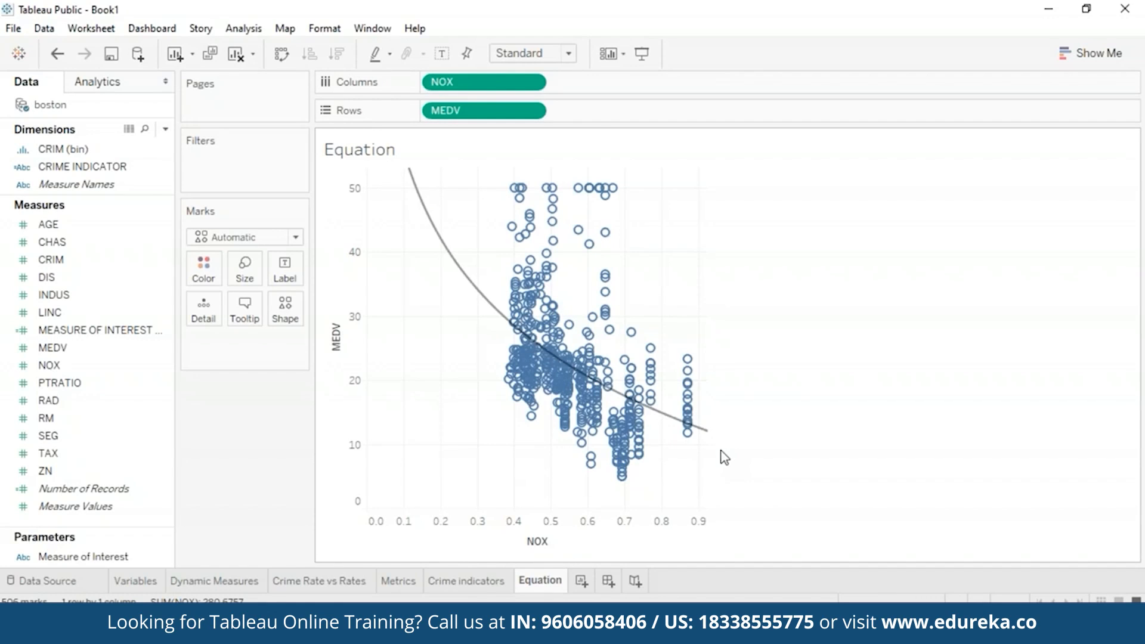
- Change the trend line of the MEDV by NOX scatter plot to a linear model, and inspect its equation
{"action": "mouse_move", "coordinate": [433, 225]}
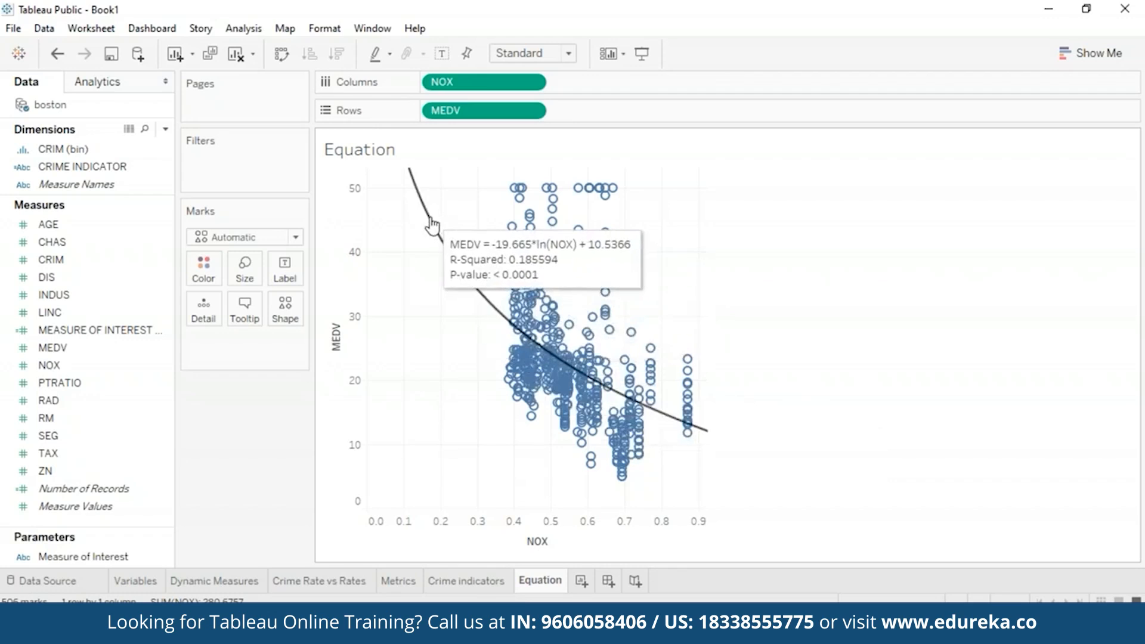
{"action": "right_click", "coordinate": [445, 251]}
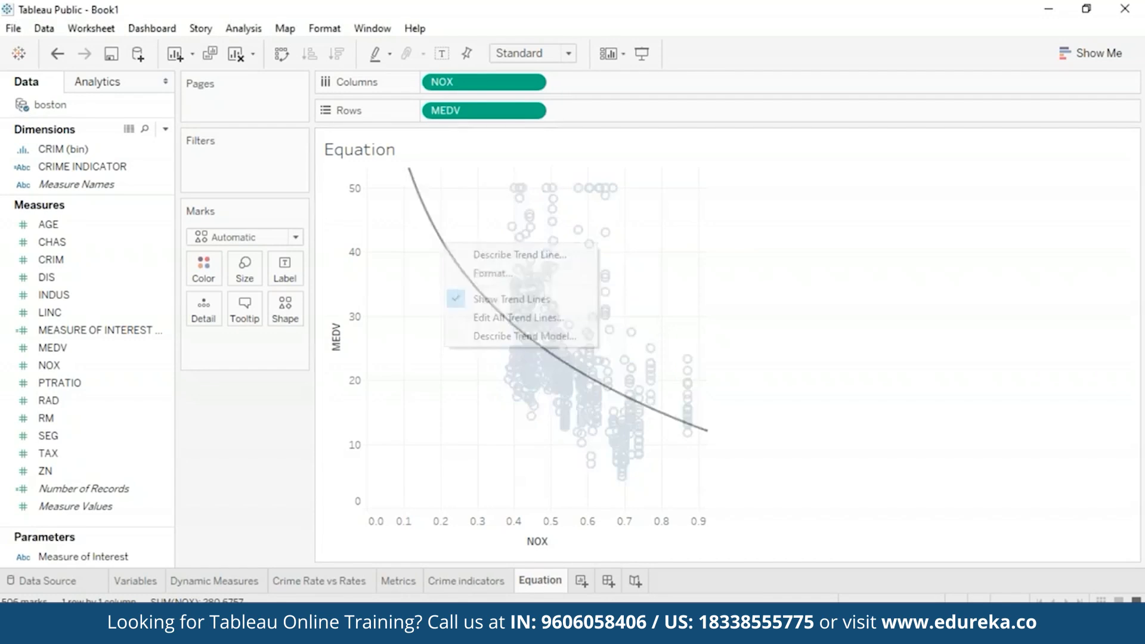
{"action": "left_click", "coordinate": [512, 318]}
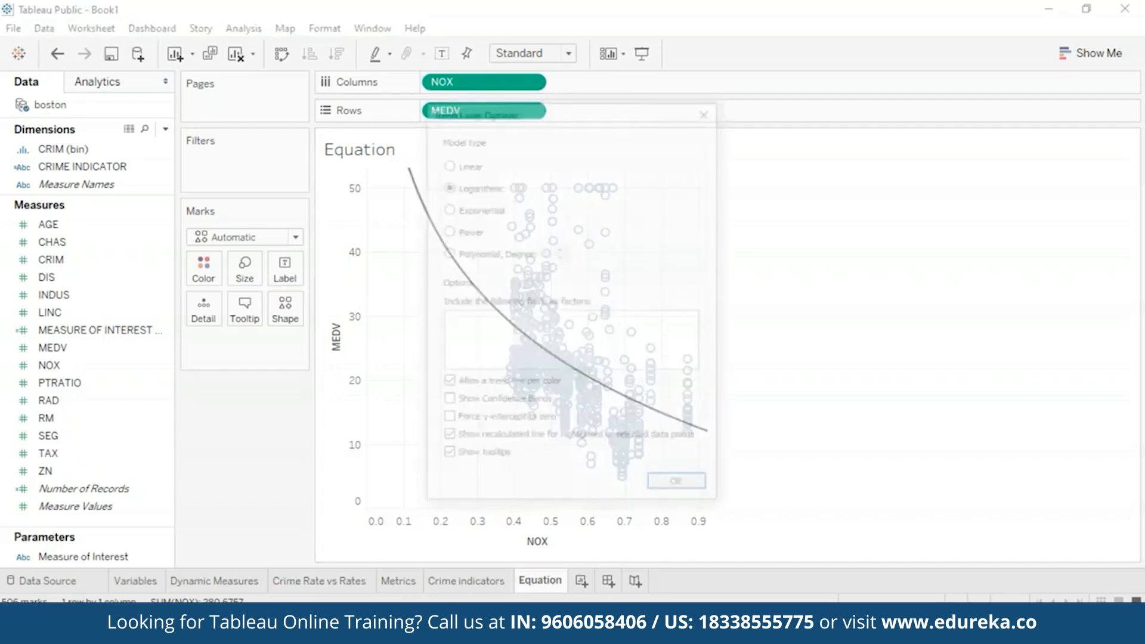
{"action": "left_click", "coordinate": [447, 163]}
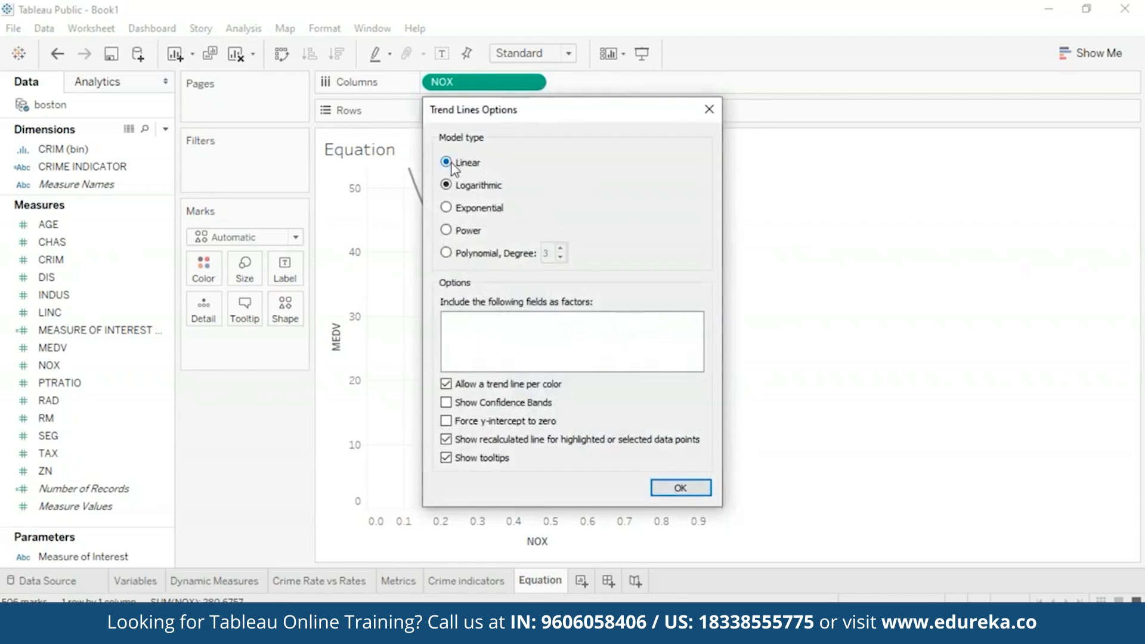
{"action": "left_click", "coordinate": [678, 488]}
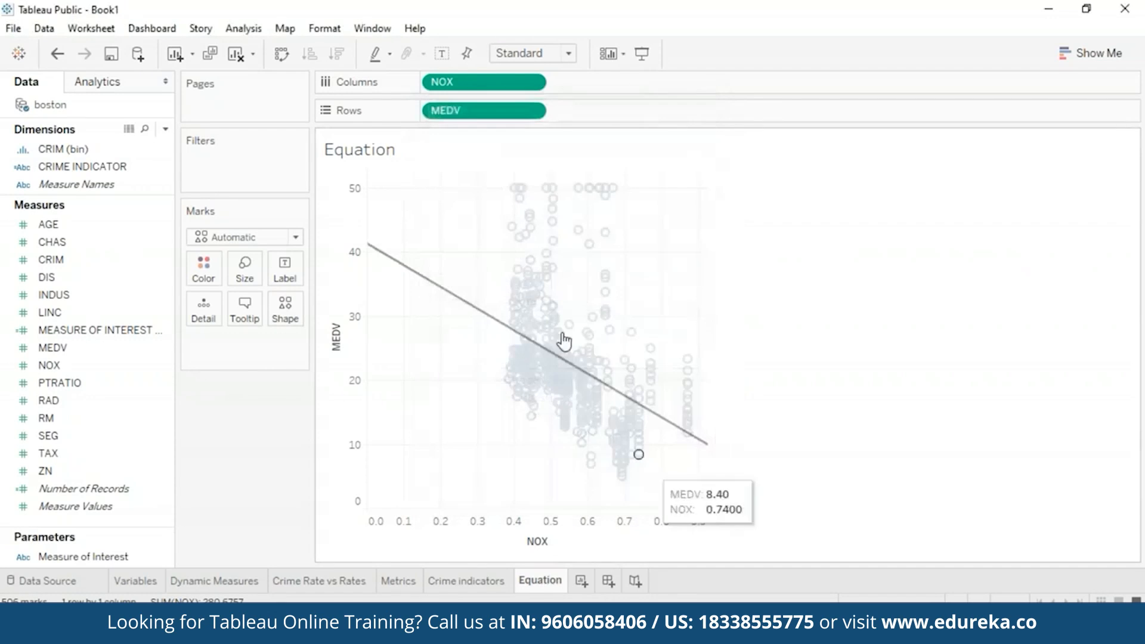
{"action": "mouse_move", "coordinate": [484, 311]}
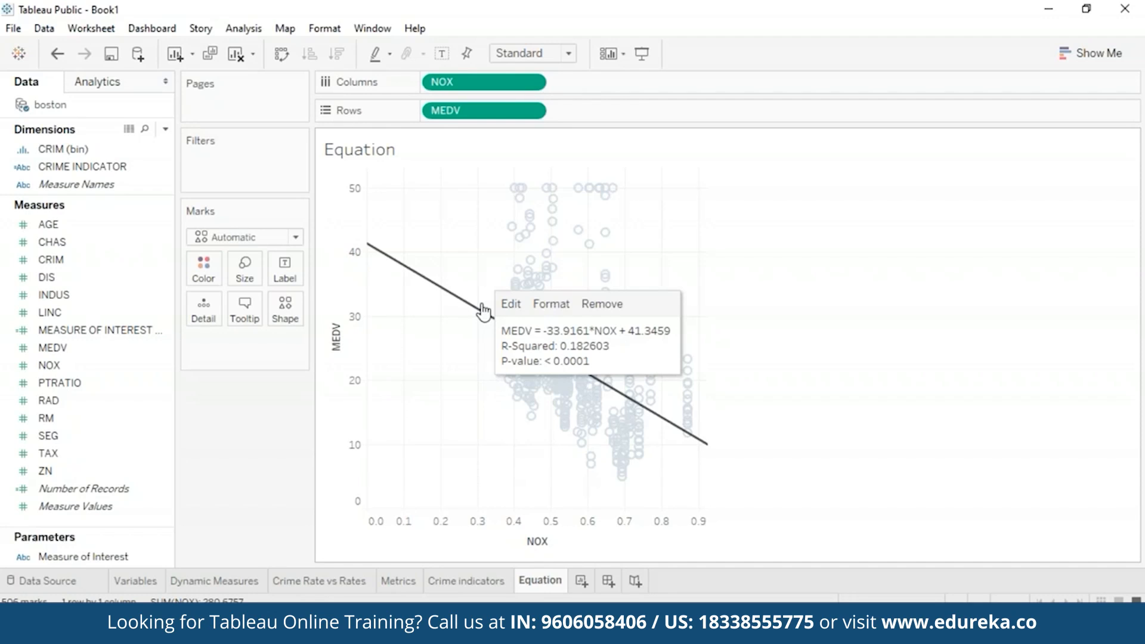
{"action": "left_click", "coordinate": [735, 267]}
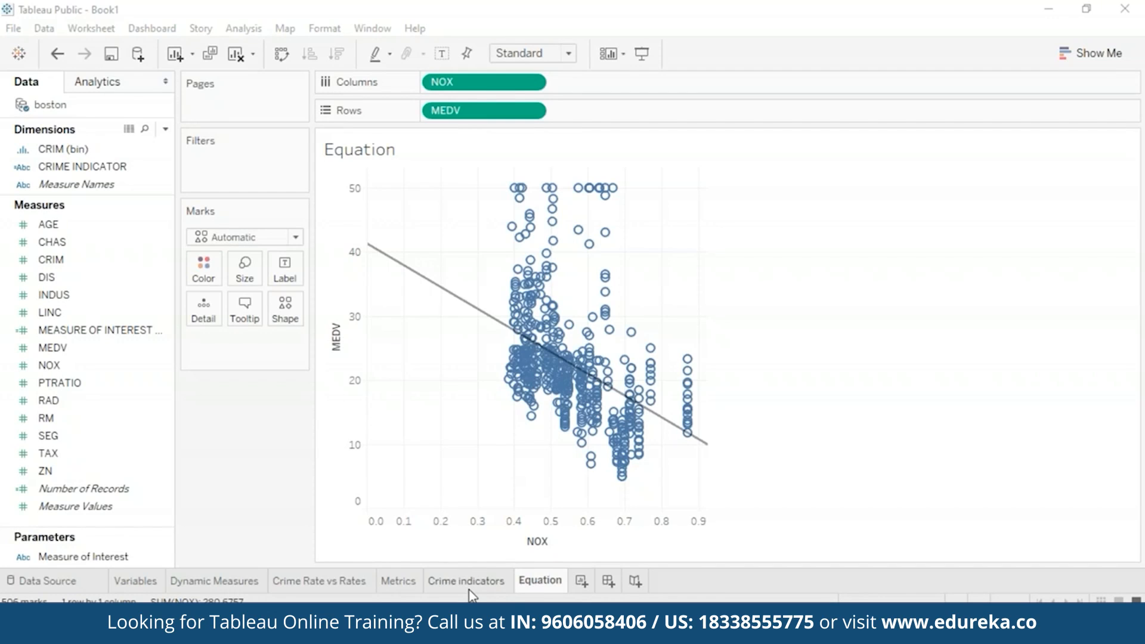
- Review the Crime indicators, Metrics, Crime Rate vs Rates, Dynamic Measures and Variables worksheets in turn
{"action": "mouse_move", "coordinate": [662, 427]}
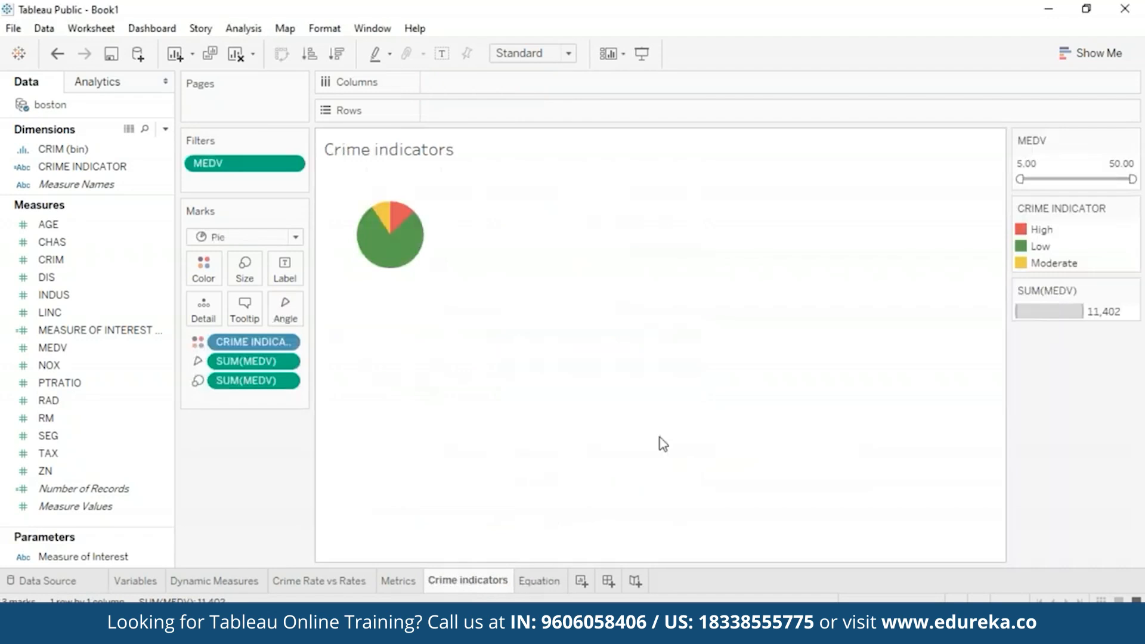
{"action": "left_click", "coordinate": [401, 584]}
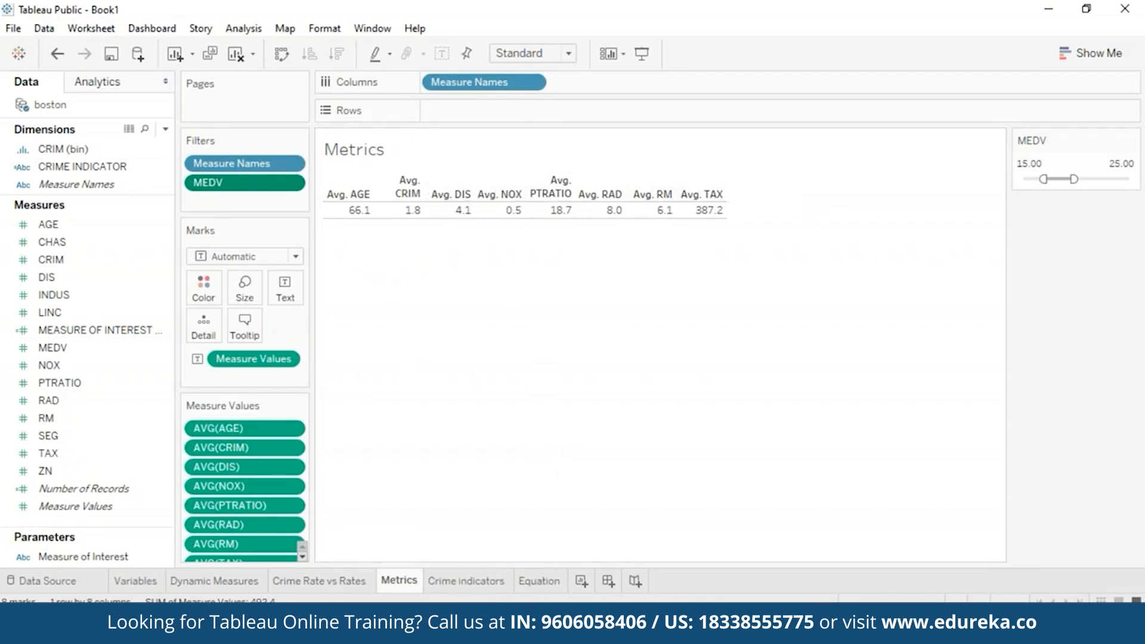
{"action": "left_click", "coordinate": [323, 584]}
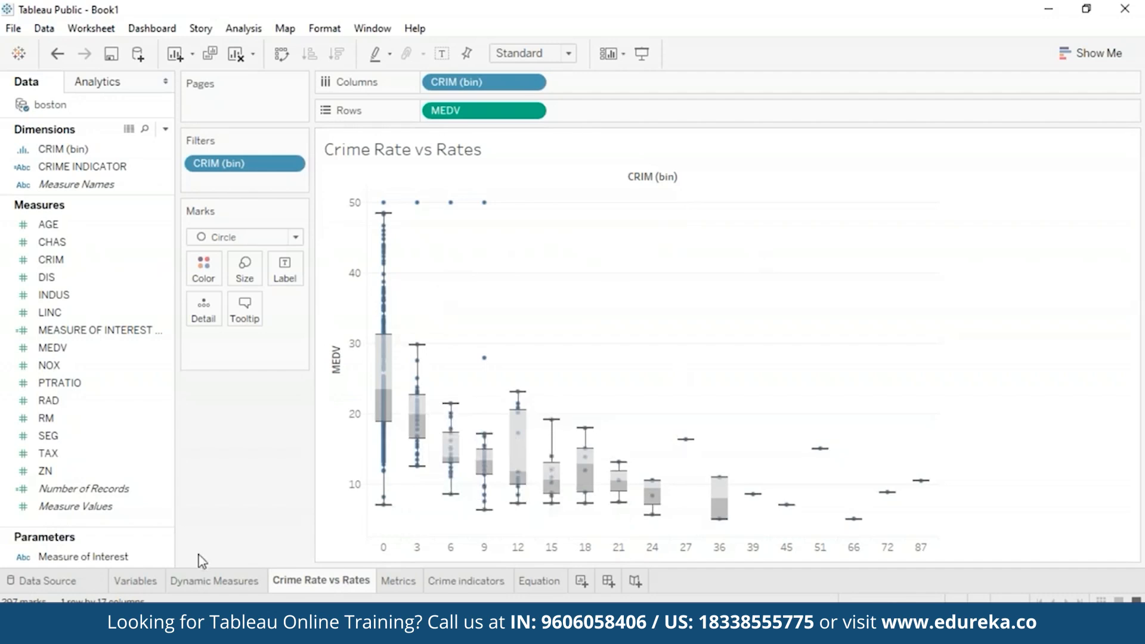
{"action": "left_click", "coordinate": [196, 583]}
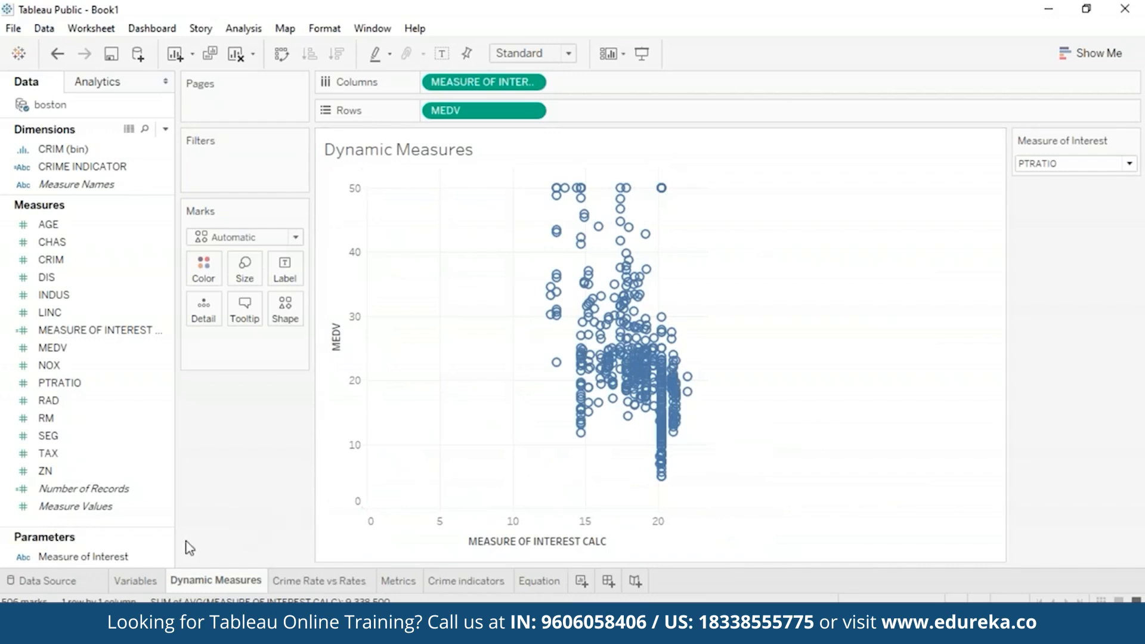
{"action": "left_click", "coordinate": [130, 587]}
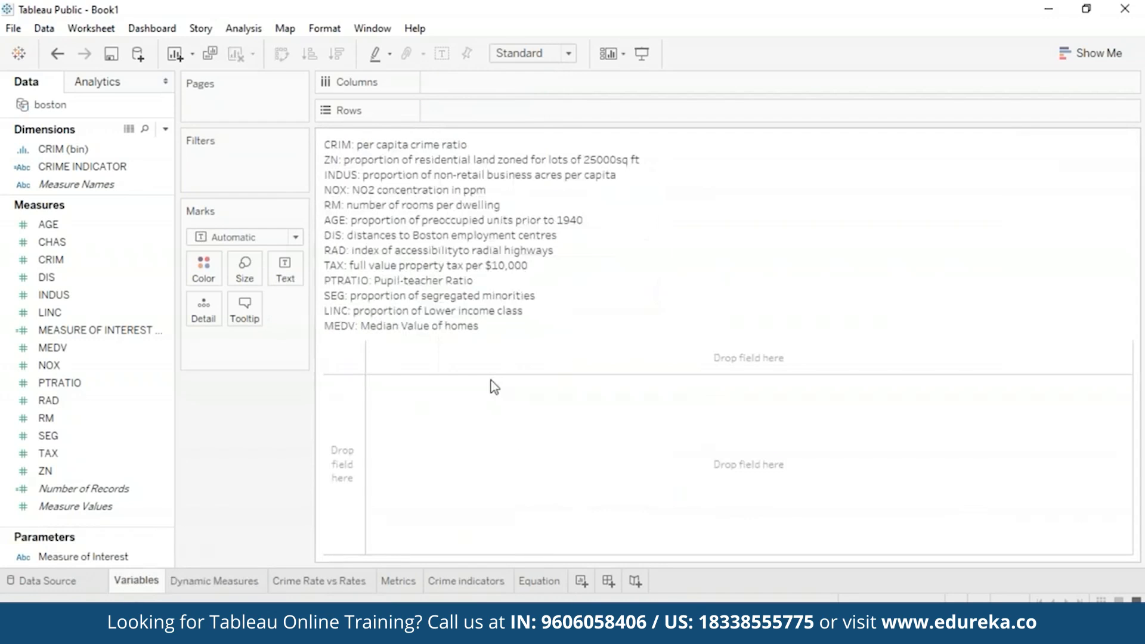
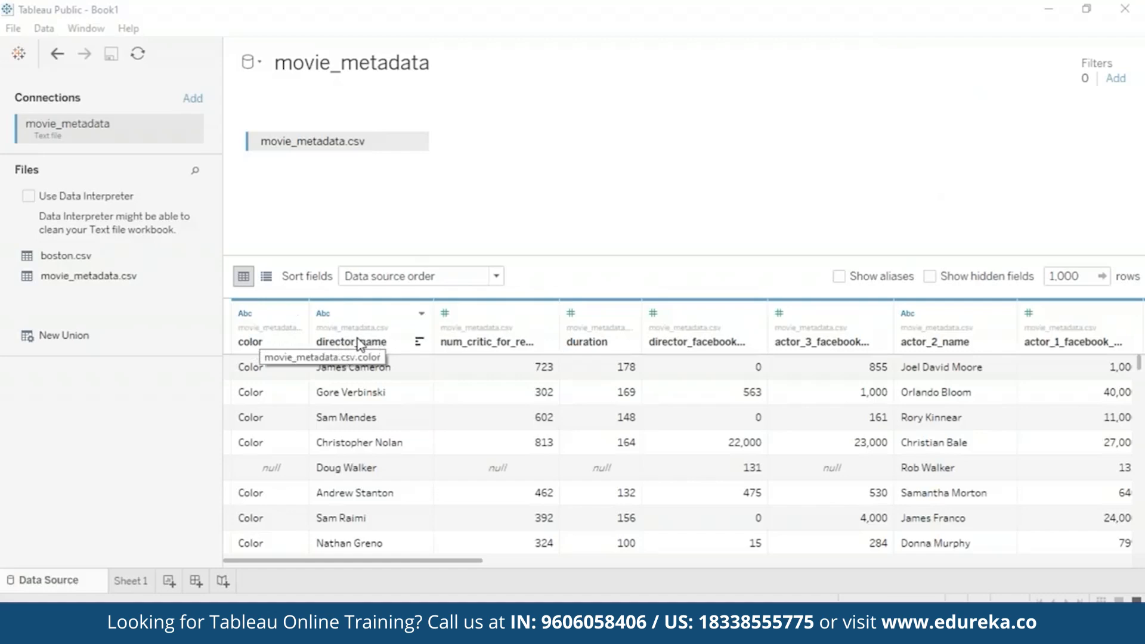
- Split the genres column of the movie_metadata source into separate genre columns, and hide the original genres column
{"action": "left_click", "coordinate": [489, 344]}
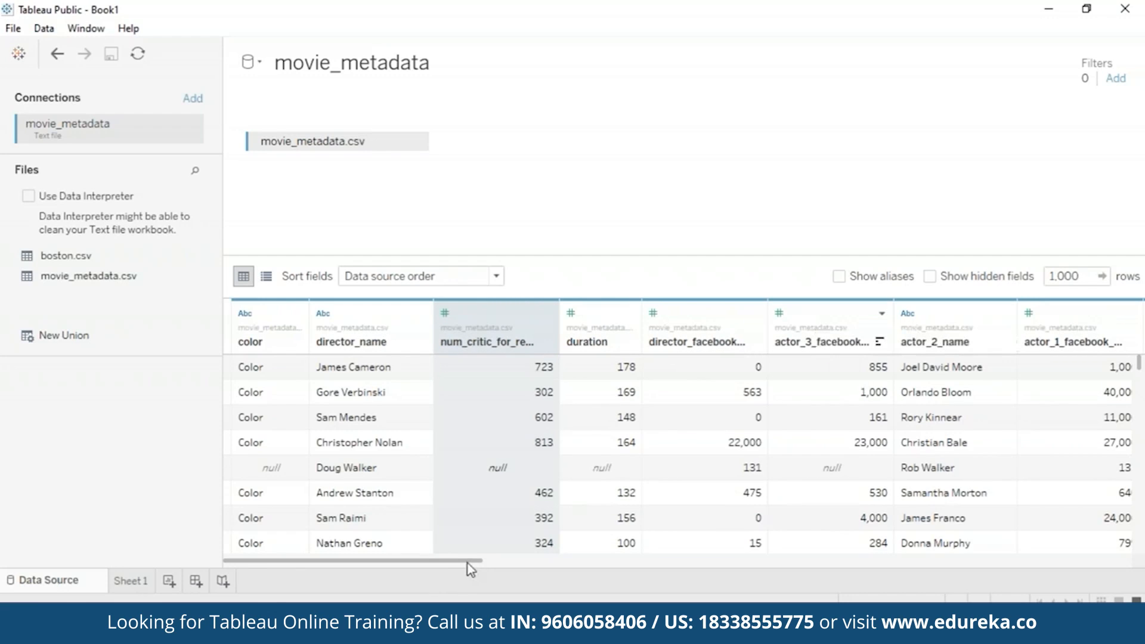
{"action": "left_click_drag", "start_coordinate": [470, 562], "coordinate": [664, 565]}
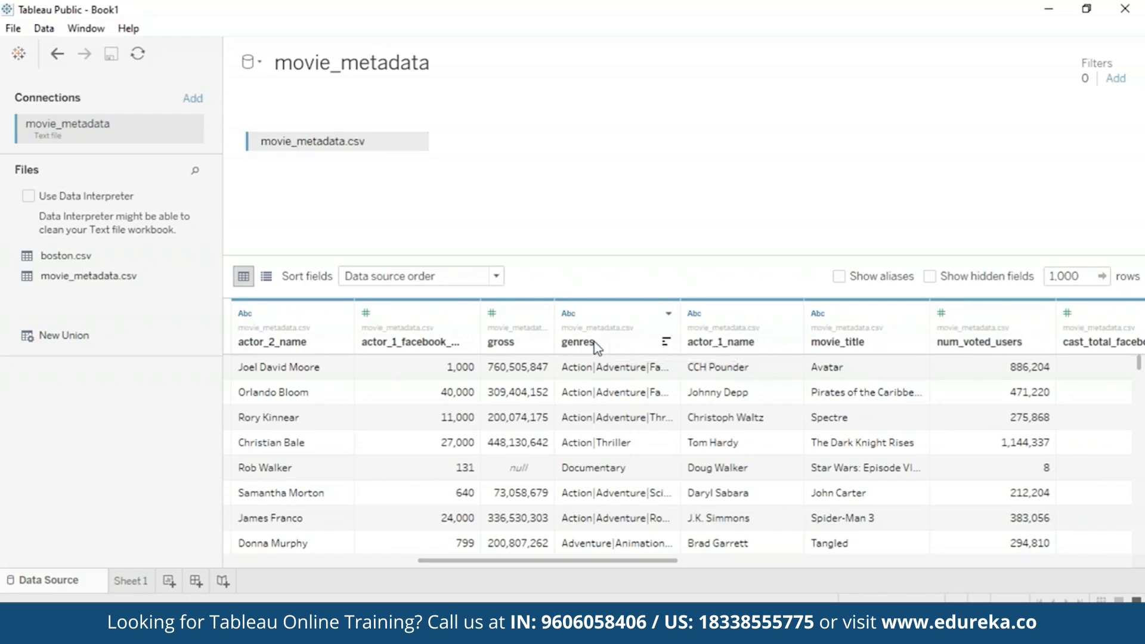
{"action": "right_click", "coordinate": [597, 347]}
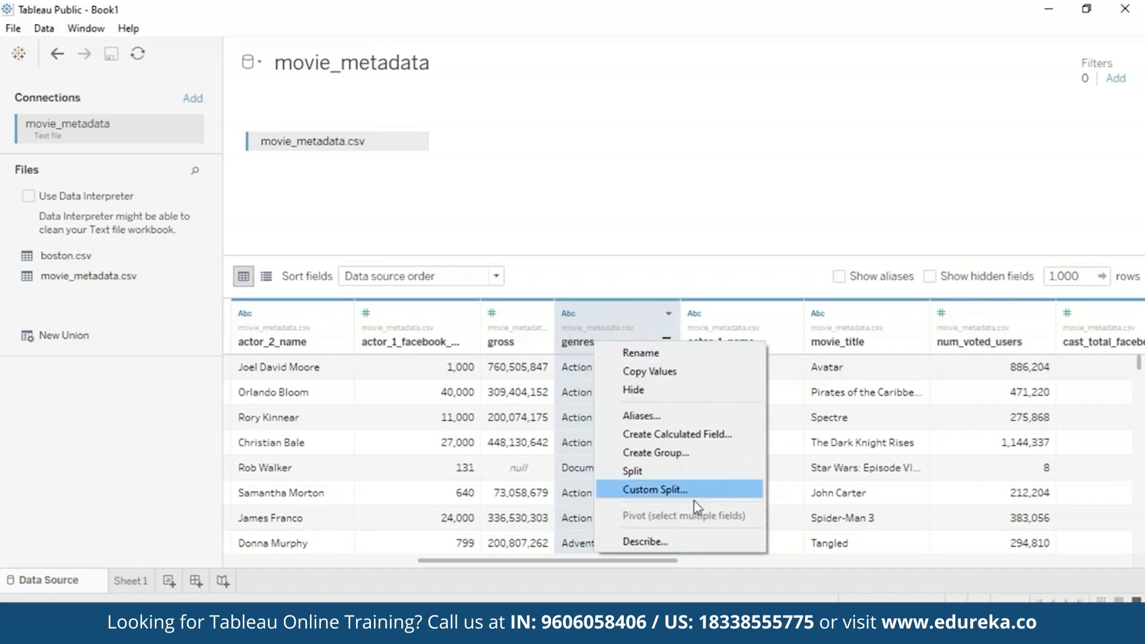
{"action": "left_click", "coordinate": [677, 466]}
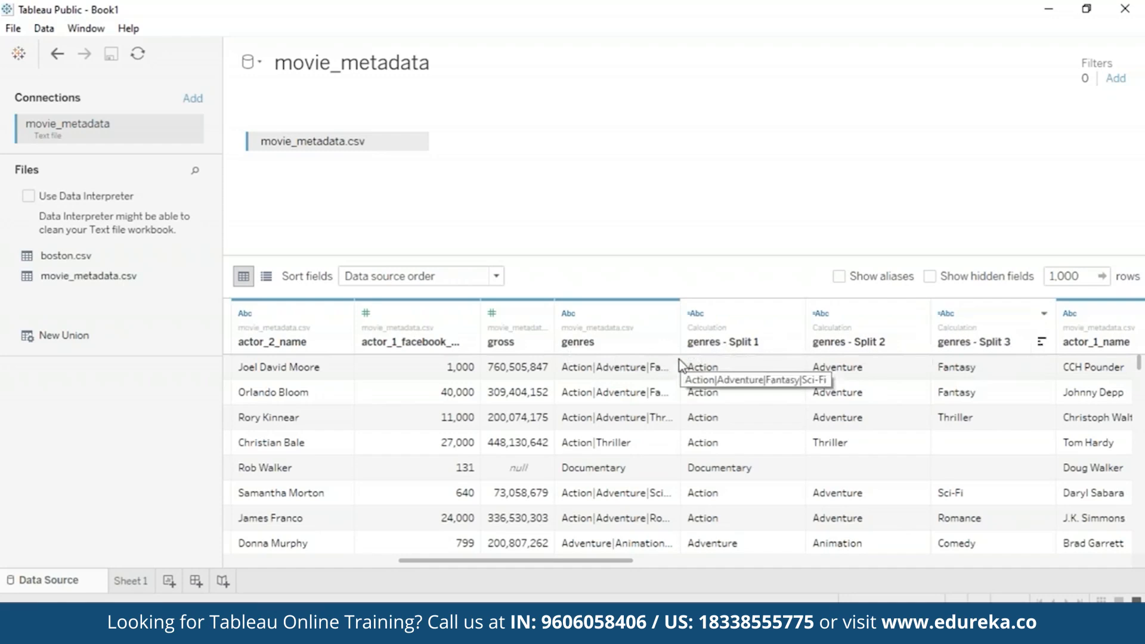
{"action": "right_click", "coordinate": [736, 344]}
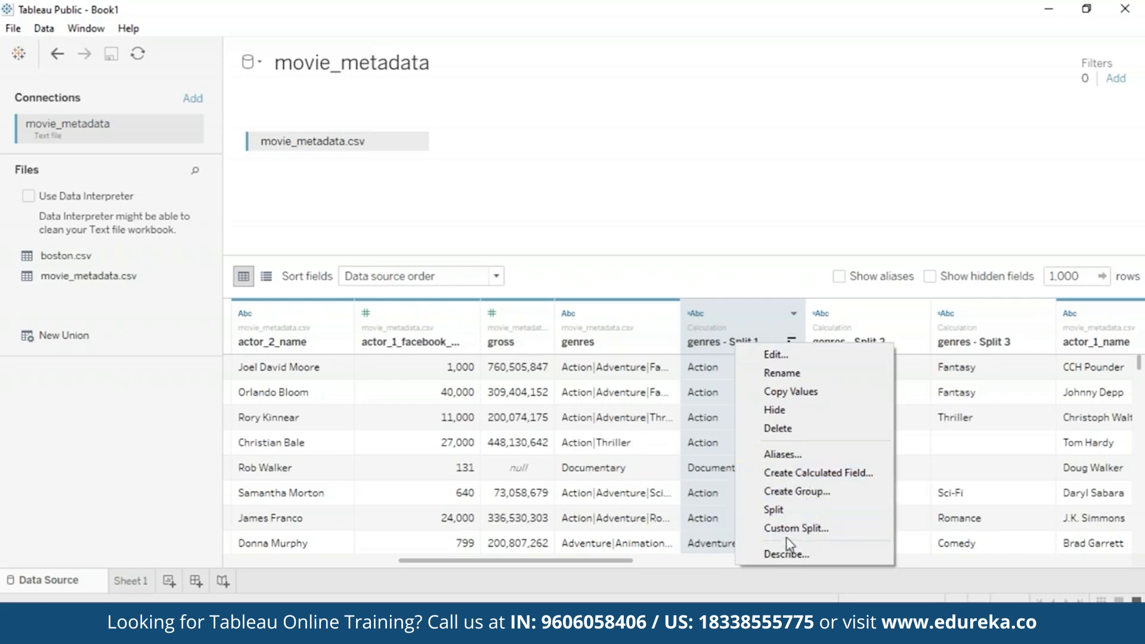
{"action": "left_click", "coordinate": [673, 313]}
{"action": "left_click", "coordinate": [675, 374]}
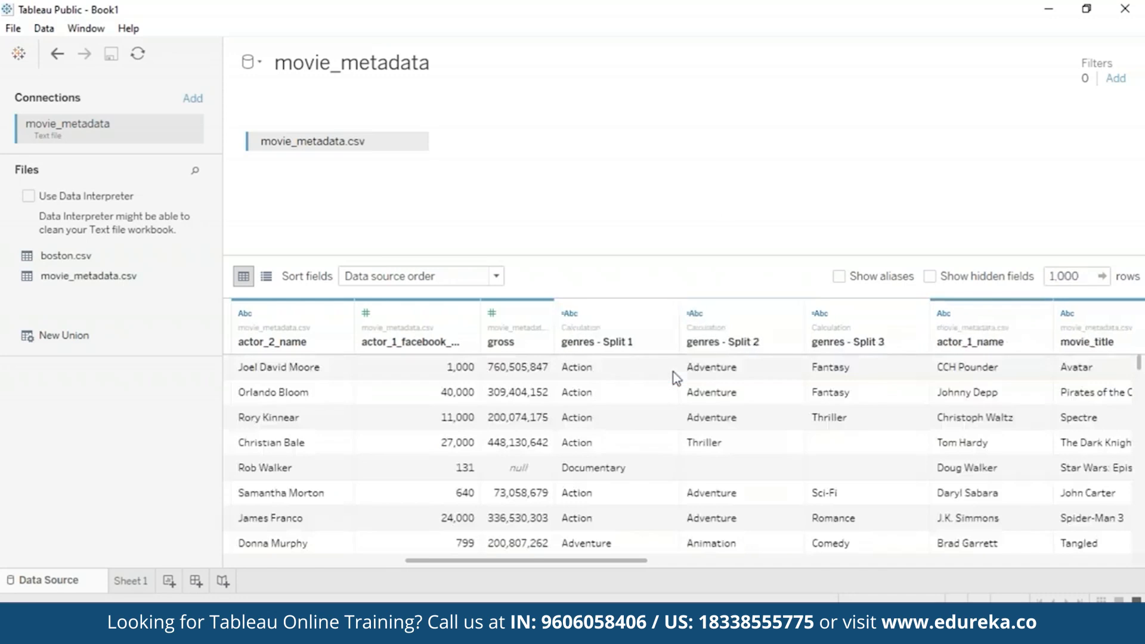
- Open Sheet 1 and rename it Budget vs Revenue
{"action": "left_click_drag", "start_coordinate": [550, 560], "coordinate": [251, 405]}
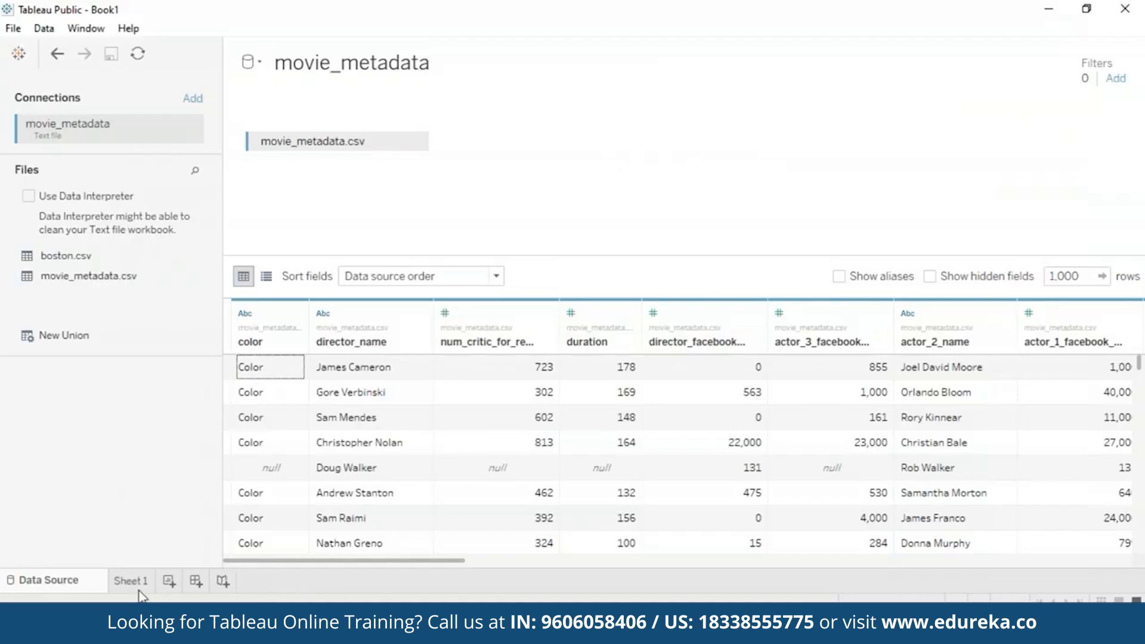
{"action": "left_click", "coordinate": [132, 585]}
{"action": "right_click", "coordinate": [141, 584]}
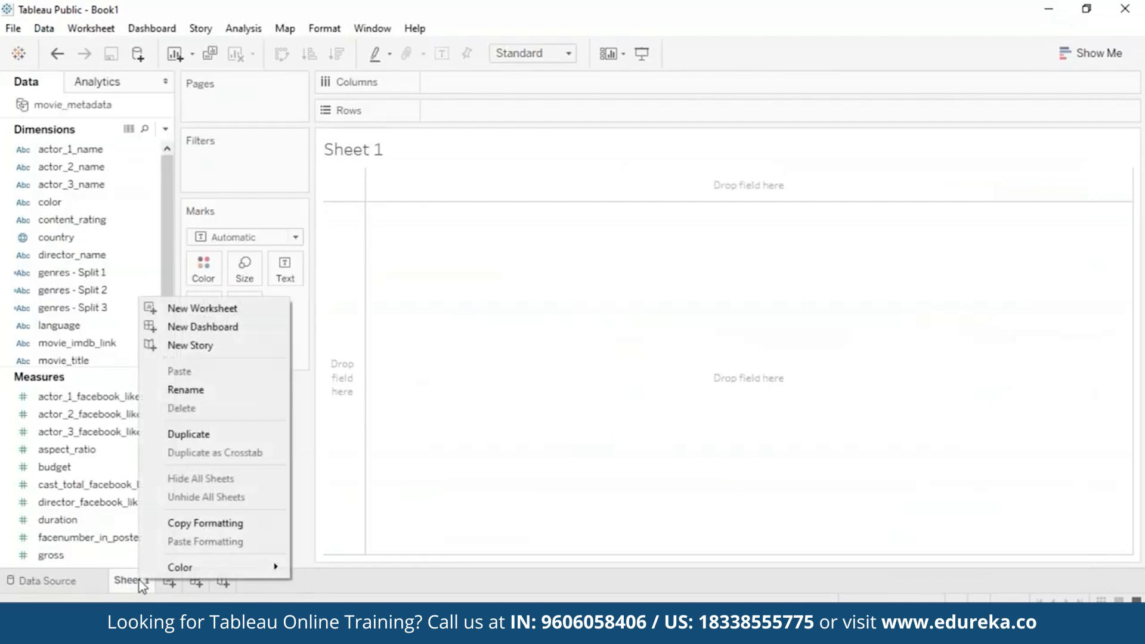
{"action": "left_click", "coordinate": [272, 390]}
{"action": "type", "text": "Budget vs Revenue"}
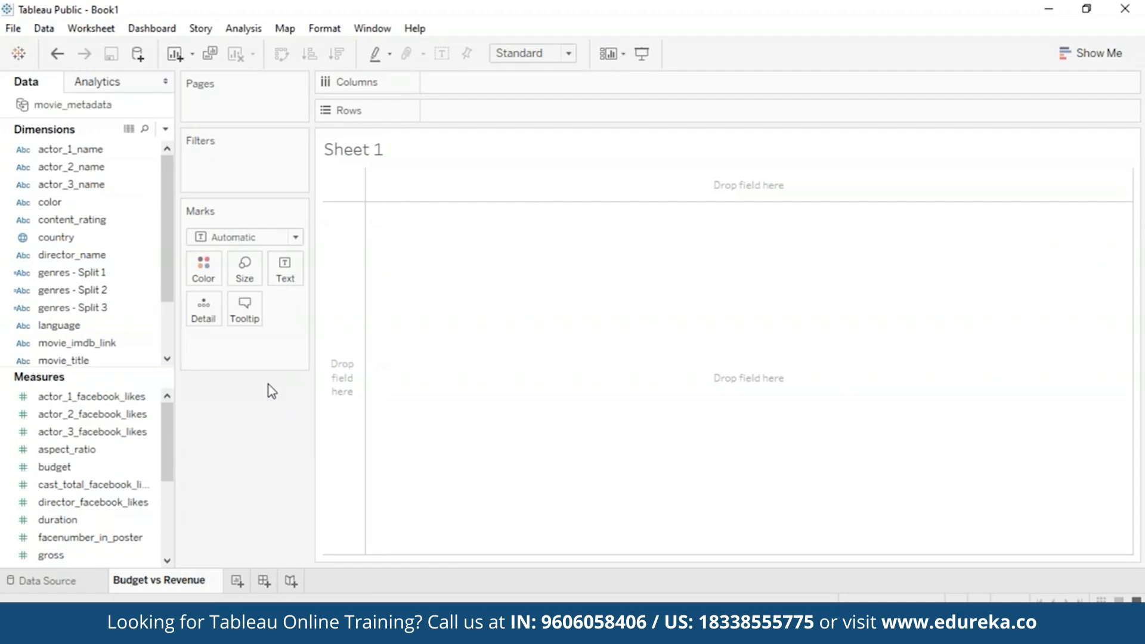
{"action": "left_click", "coordinate": [532, 339]}
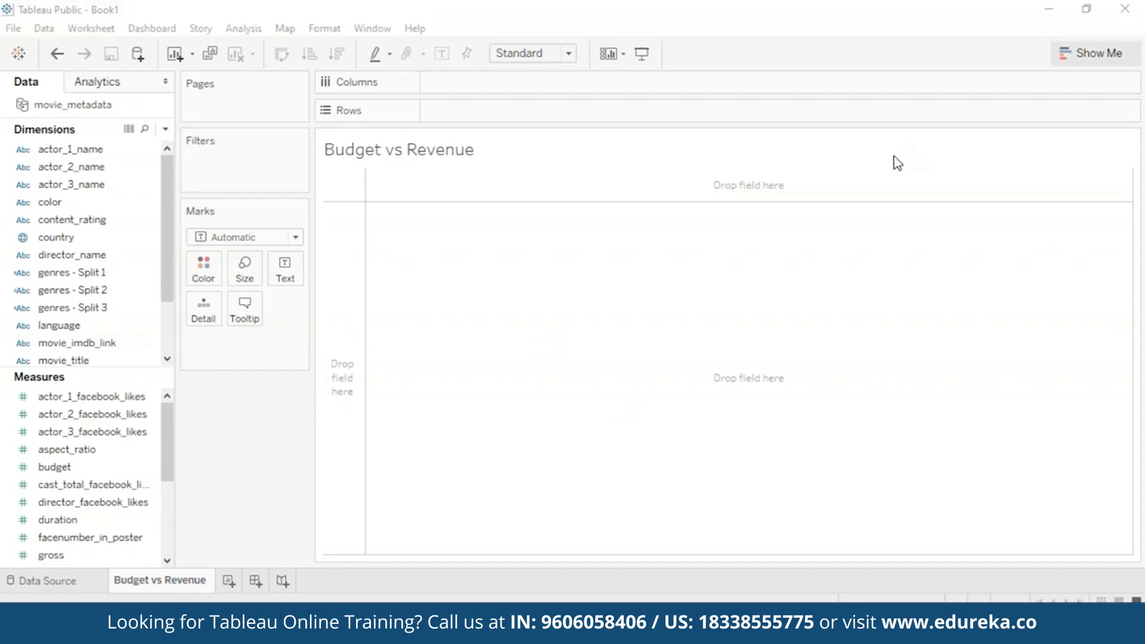
- Build a scatter plot with gross in columns and budget in rows, and turn off measure aggregation
{"action": "left_click", "coordinate": [128, 432]}
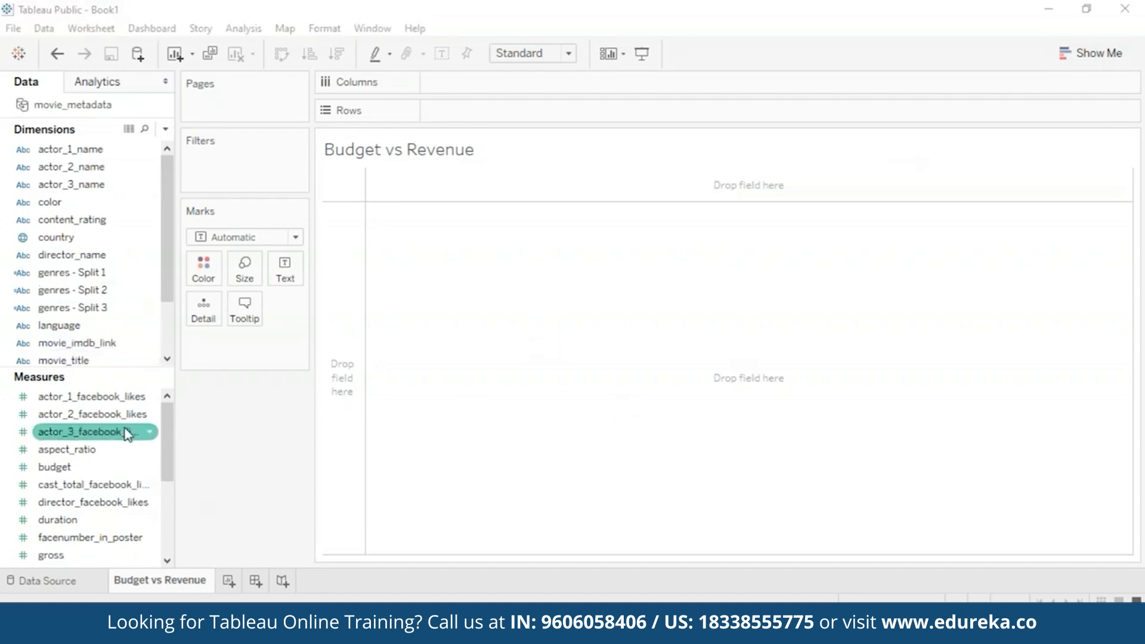
{"action": "mouse_move", "coordinate": [152, 434]}
{"action": "left_mouse_down"}
{"action": "mouse_move", "coordinate": [174, 434]}
{"action": "mouse_move", "coordinate": [316, 298]}
{"action": "mouse_move", "coordinate": [406, 252]}
{"action": "mouse_move", "coordinate": [420, 77]}
{"action": "mouse_move", "coordinate": [474, 81]}
{"action": "left_mouse_up"}
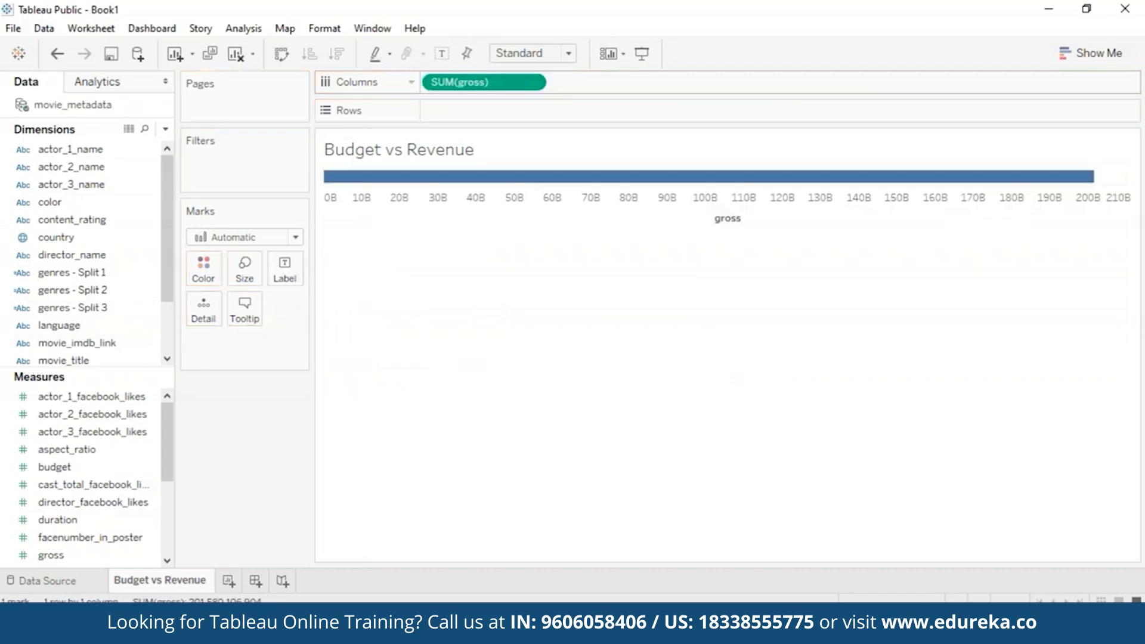
{"action": "mouse_move", "coordinate": [165, 440]}
{"action": "left_mouse_down"}
{"action": "mouse_move", "coordinate": [168, 477]}
{"action": "mouse_move", "coordinate": [167, 437]}
{"action": "left_mouse_up"}
{"action": "left_click", "coordinate": [46, 470]}
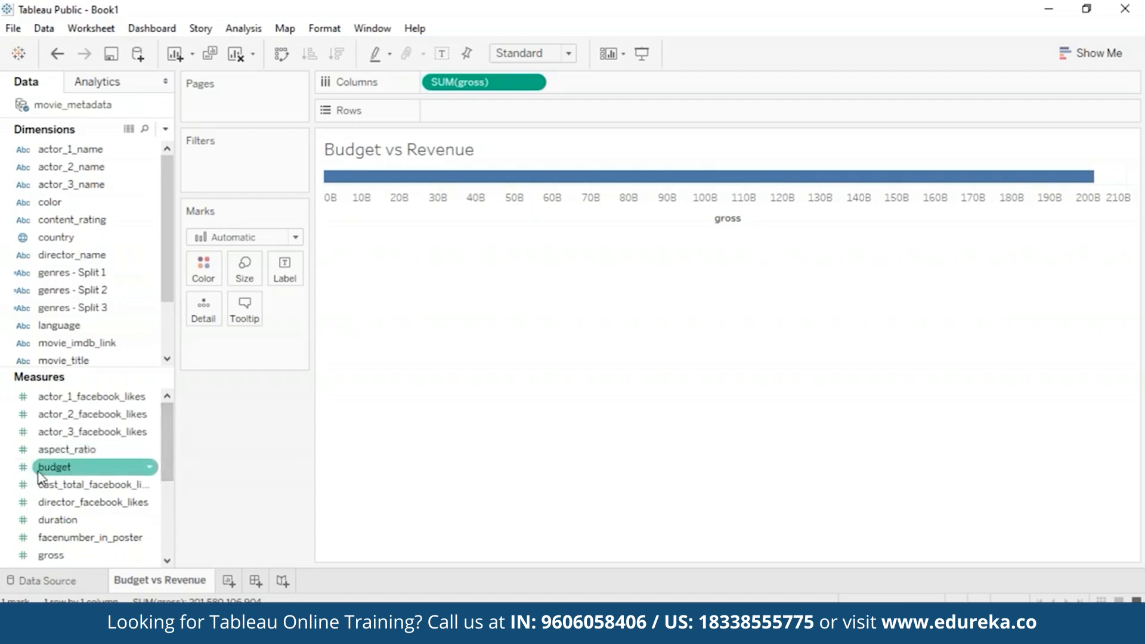
{"action": "left_click_drag", "start_coordinate": [44, 472], "coordinate": [466, 112]}
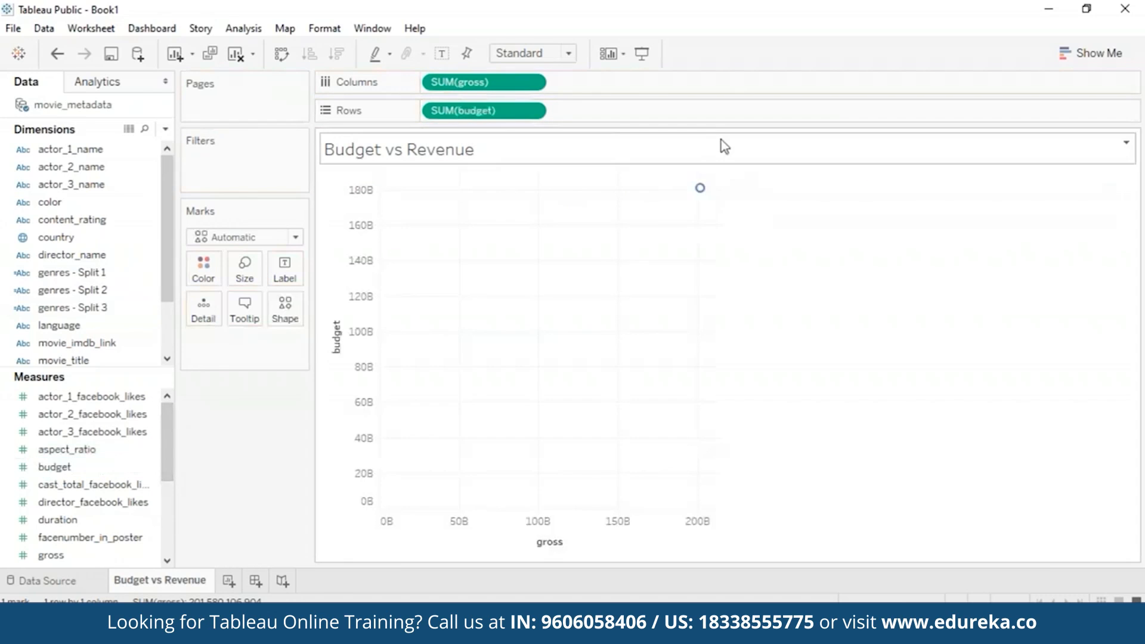
{"action": "left_click", "coordinate": [247, 28]}
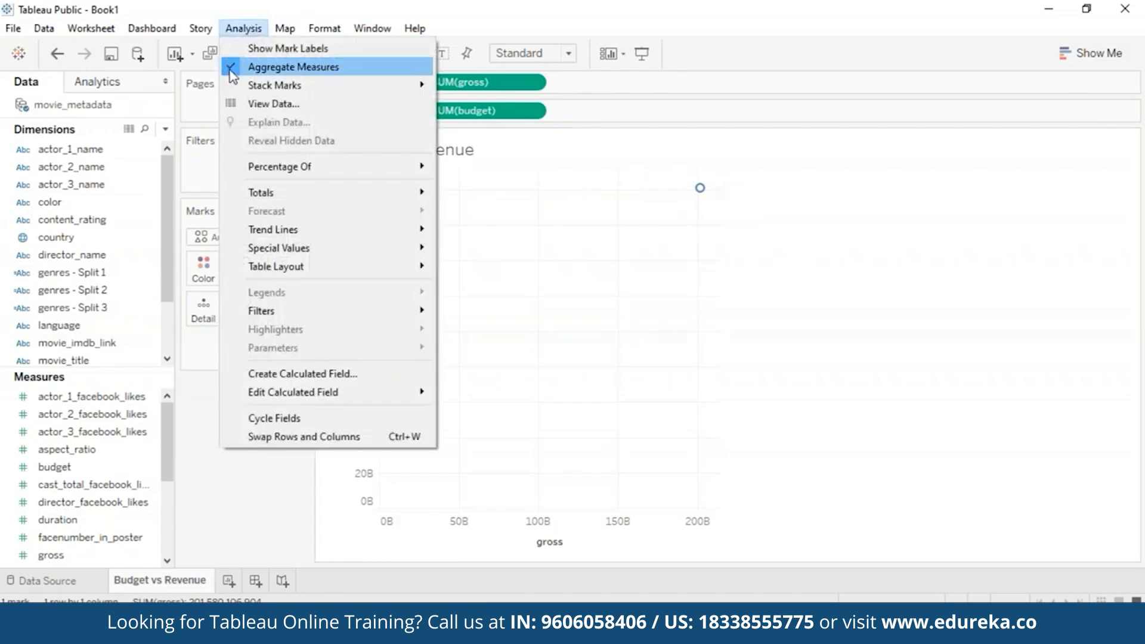
{"action": "left_click", "coordinate": [227, 70]}
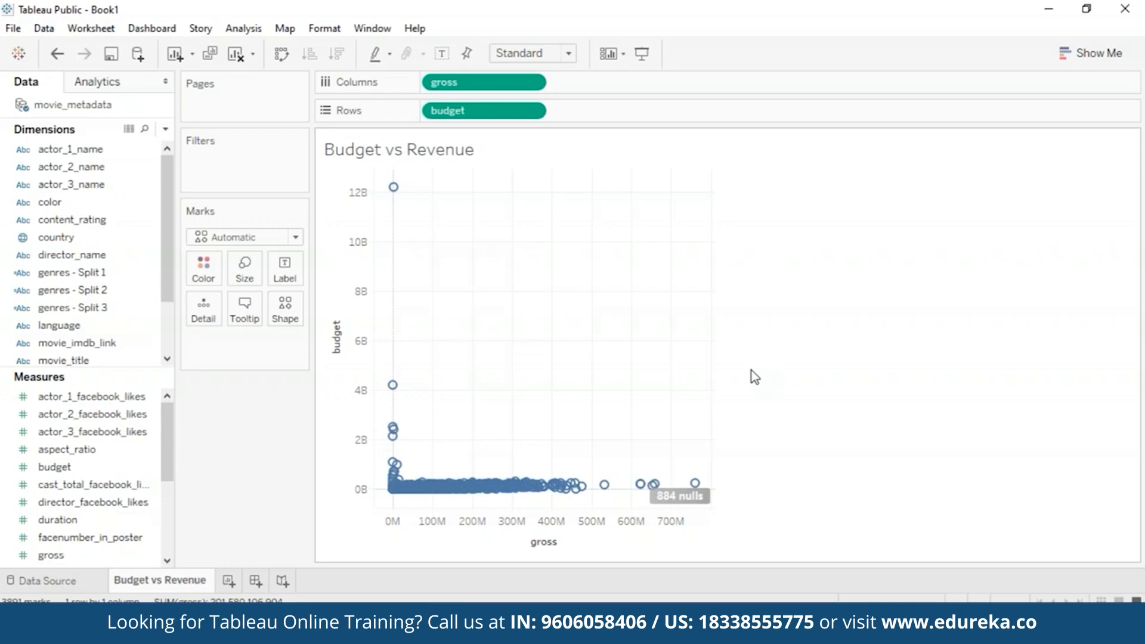
- Inspect the full underlying data of the highest-budget outlier in the scatter plot, including its movie title, gross and IMDb score
{"action": "mouse_move", "coordinate": [398, 482]}
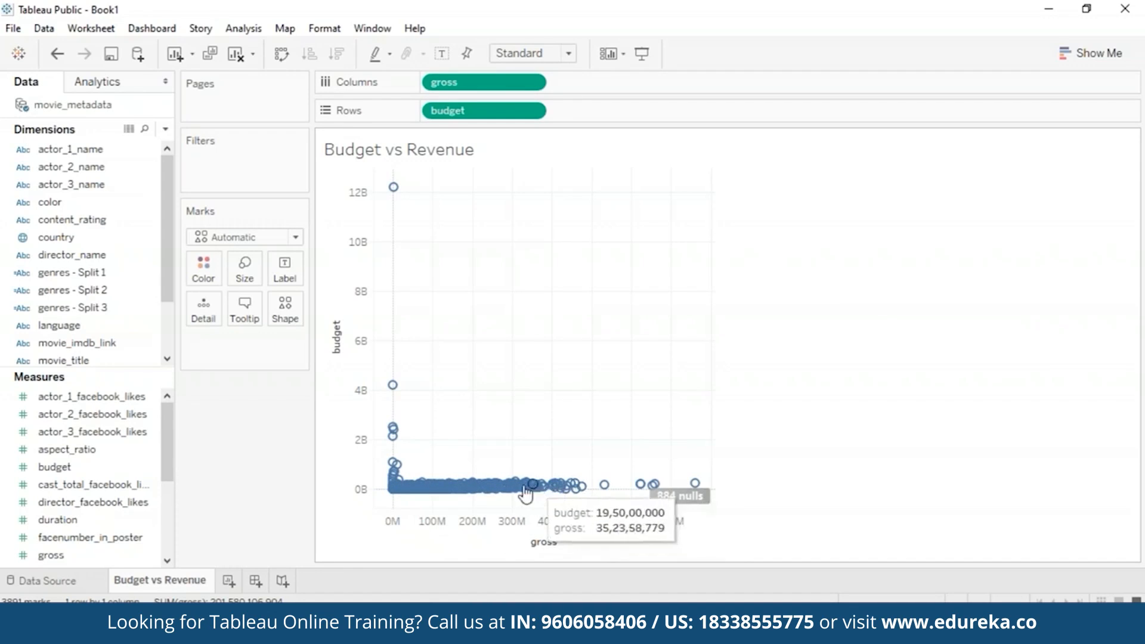
{"action": "mouse_move", "coordinate": [394, 189]}
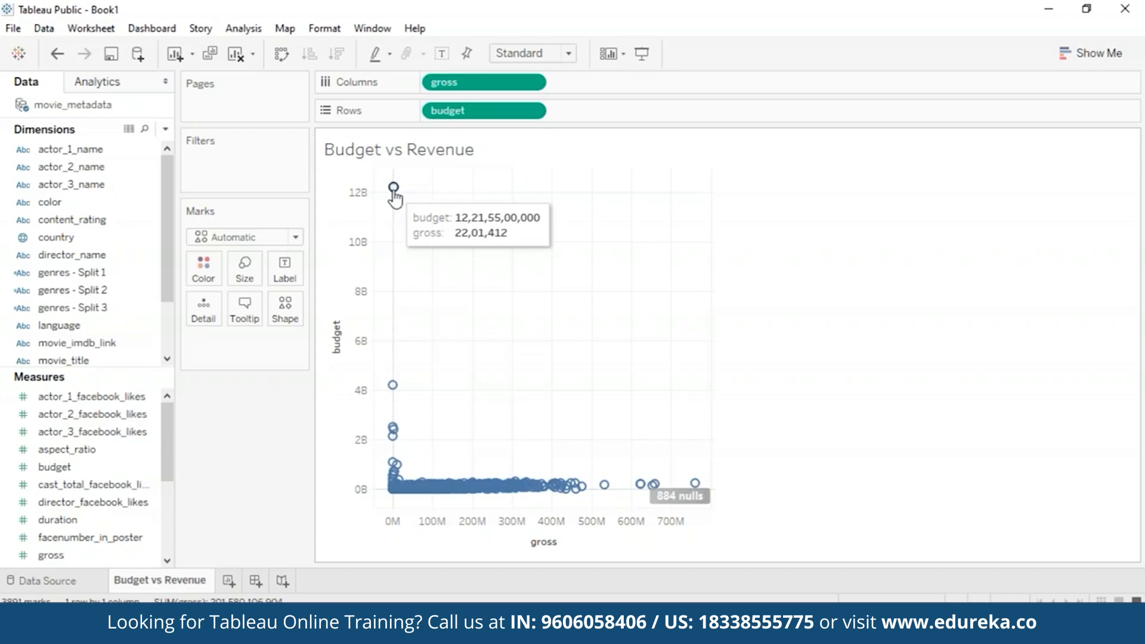
{"action": "left_click", "coordinate": [394, 190]}
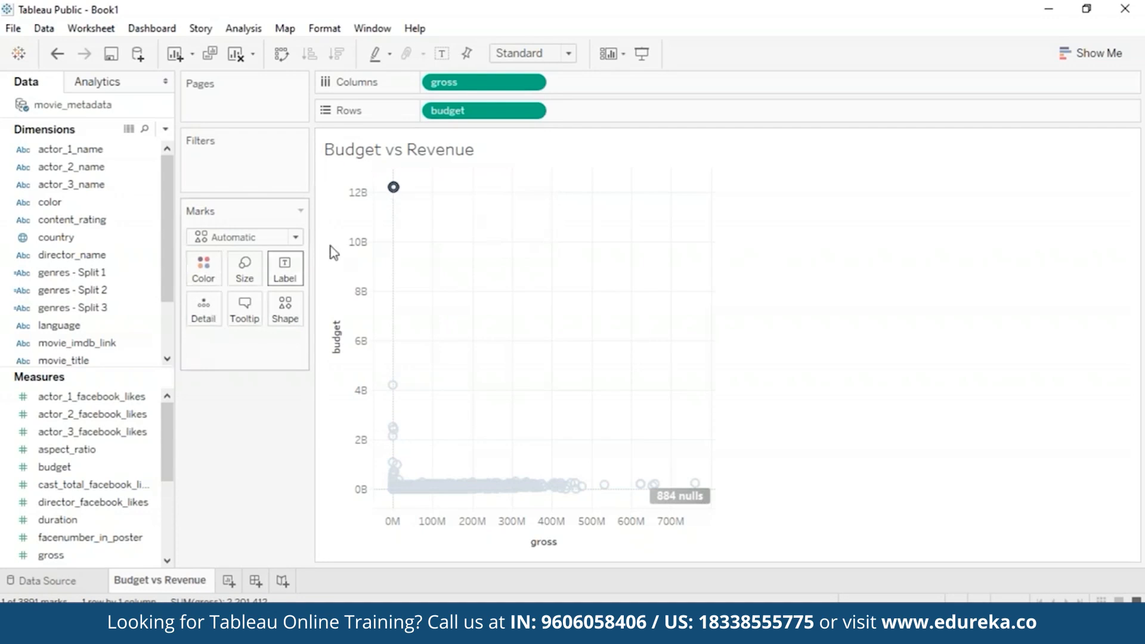
{"action": "left_click", "coordinate": [394, 188]}
{"action": "left_click", "coordinate": [394, 188]}
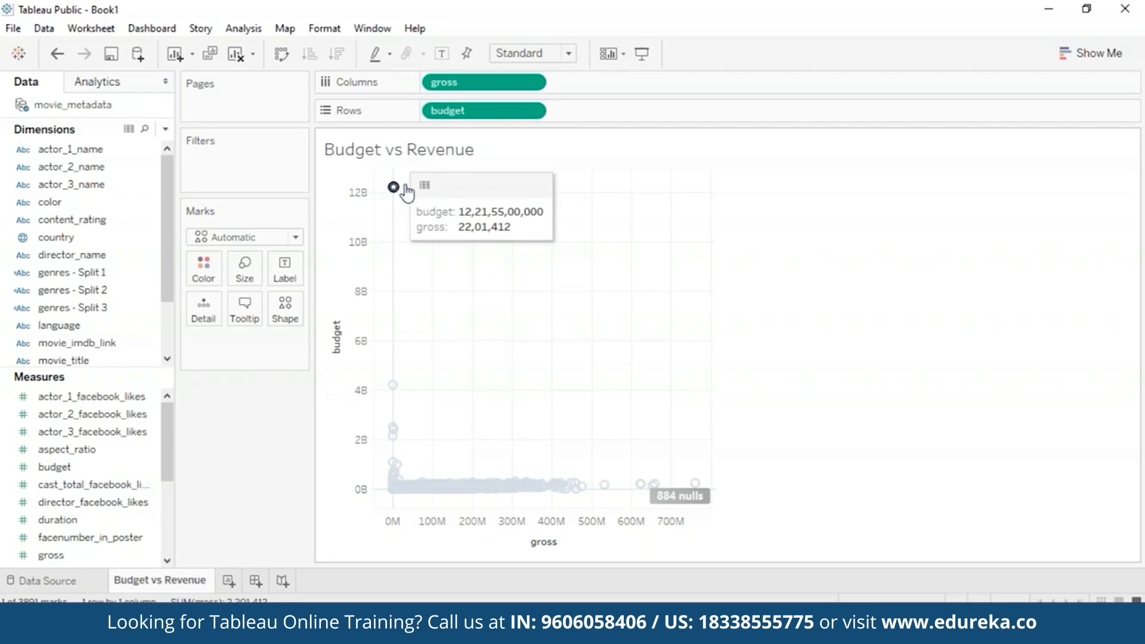
{"action": "left_click", "coordinate": [425, 186]}
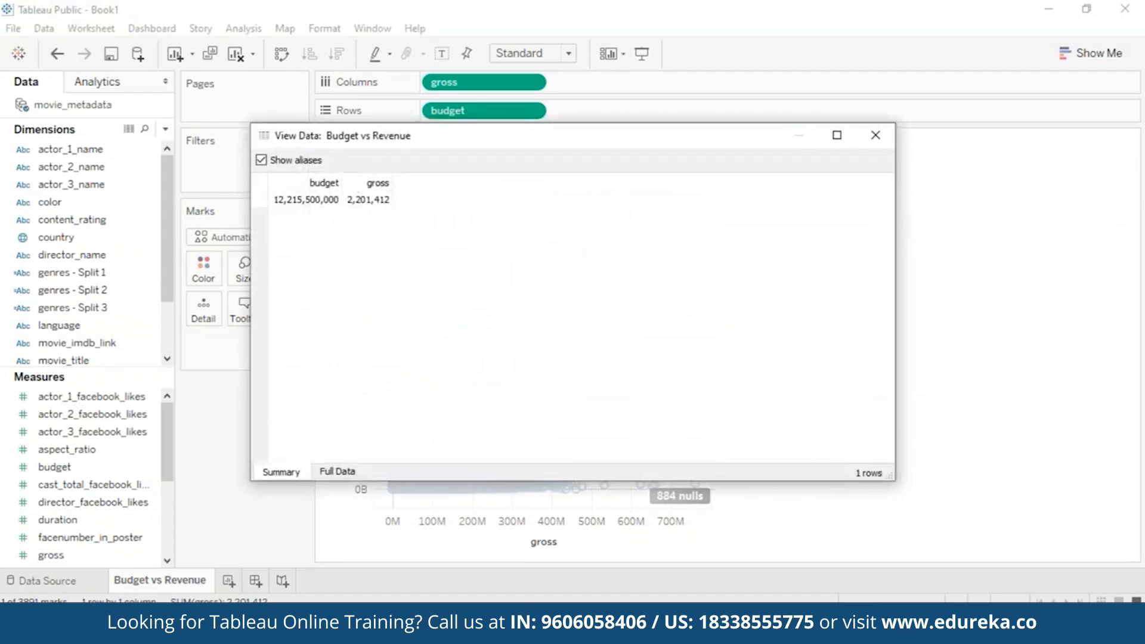
{"action": "left_click", "coordinate": [337, 472]}
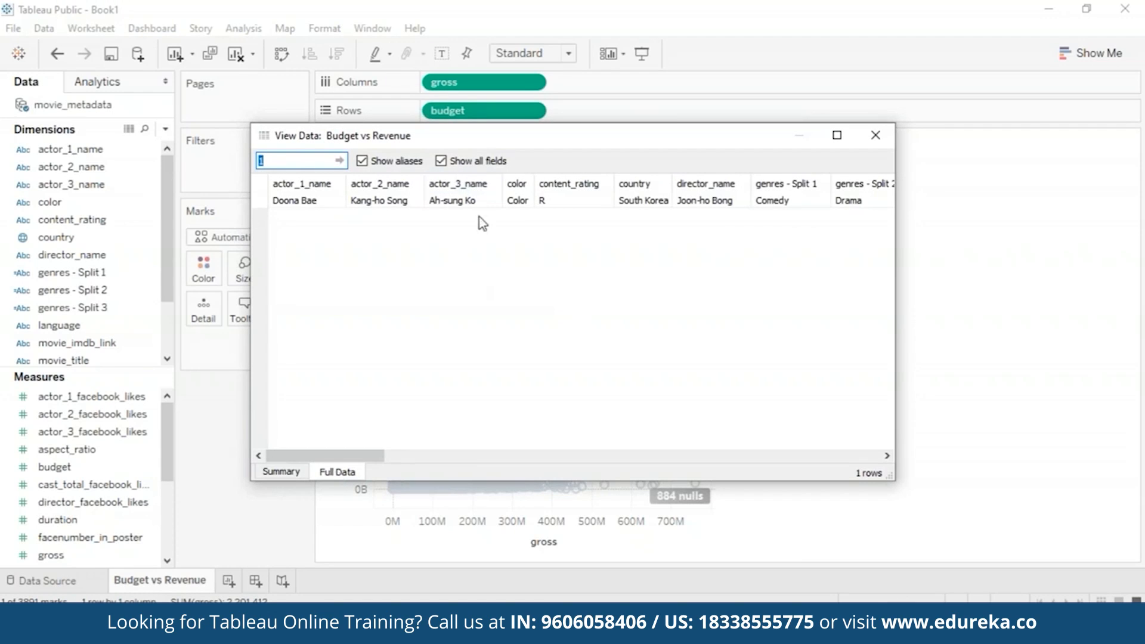
{"action": "left_click_drag", "start_coordinate": [371, 456], "coordinate": [591, 432]}
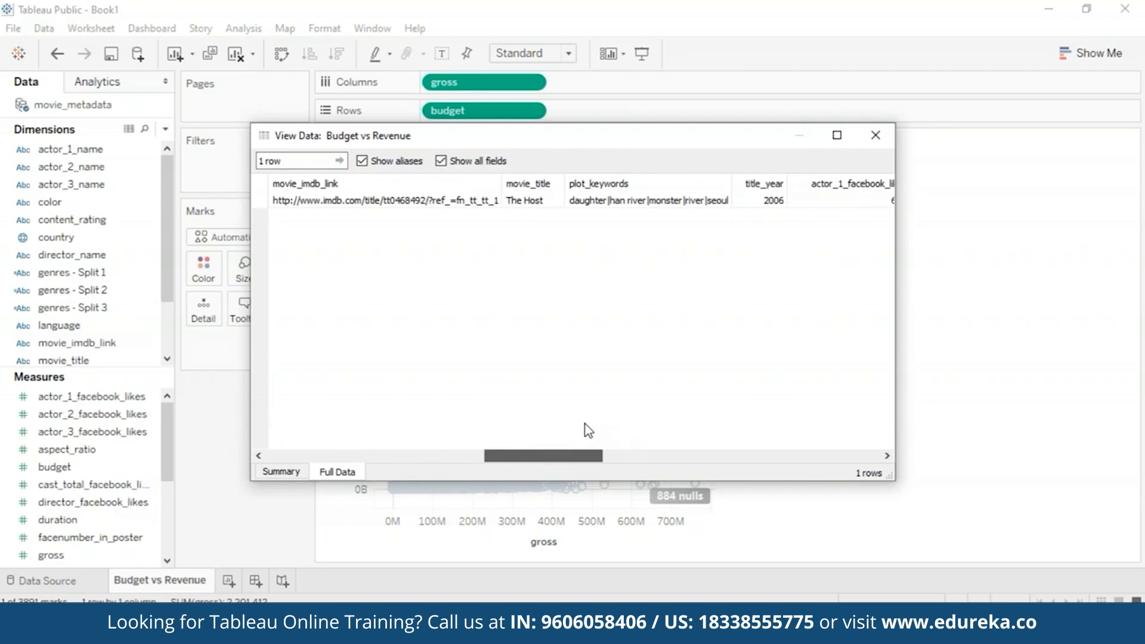
{"action": "left_click_drag", "start_coordinate": [590, 427], "coordinate": [833, 374]}
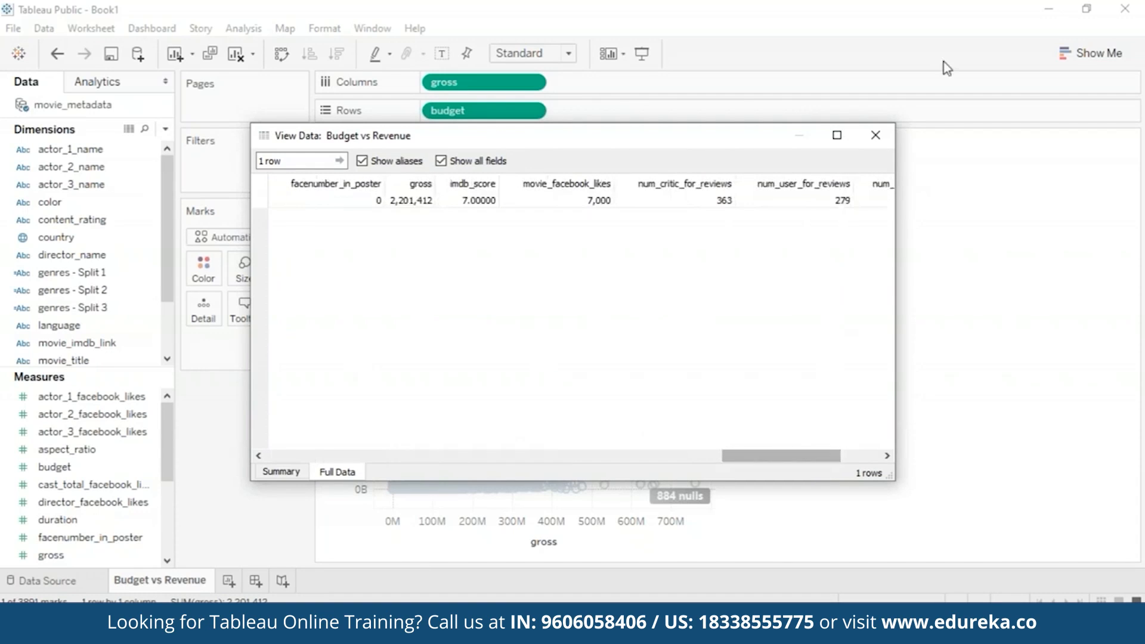
{"action": "left_click", "coordinate": [875, 136]}
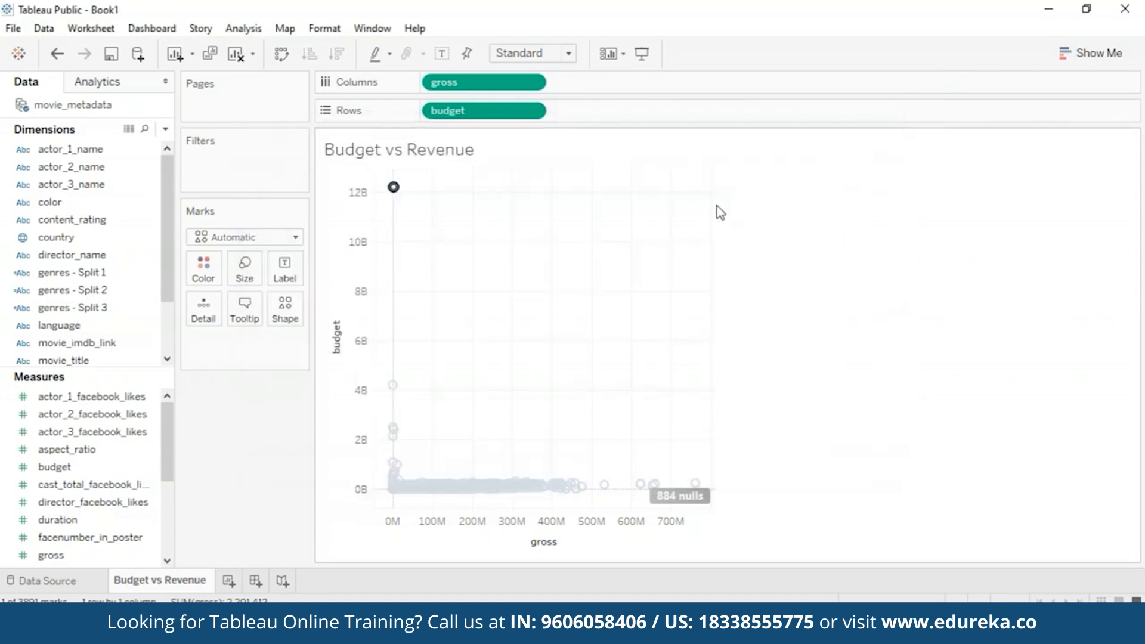
{"action": "left_click", "coordinate": [926, 263]}
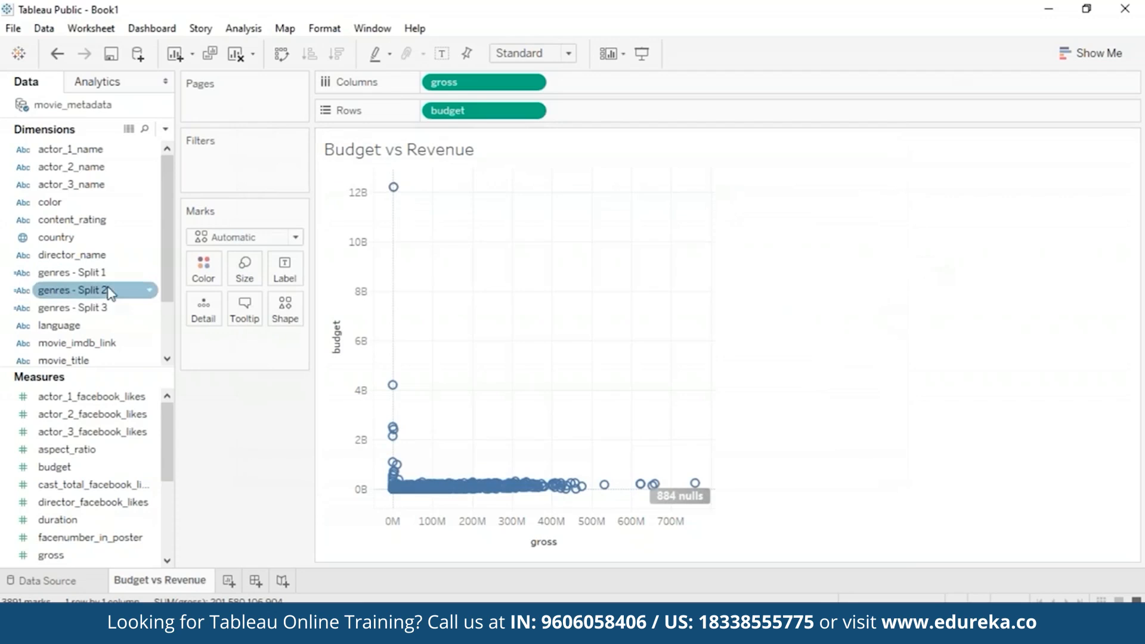
- Show a budget filter for the scatter plot and lower its maximum to about 969 million to exclude the extreme outliers
{"action": "right_click", "coordinate": [98, 469]}
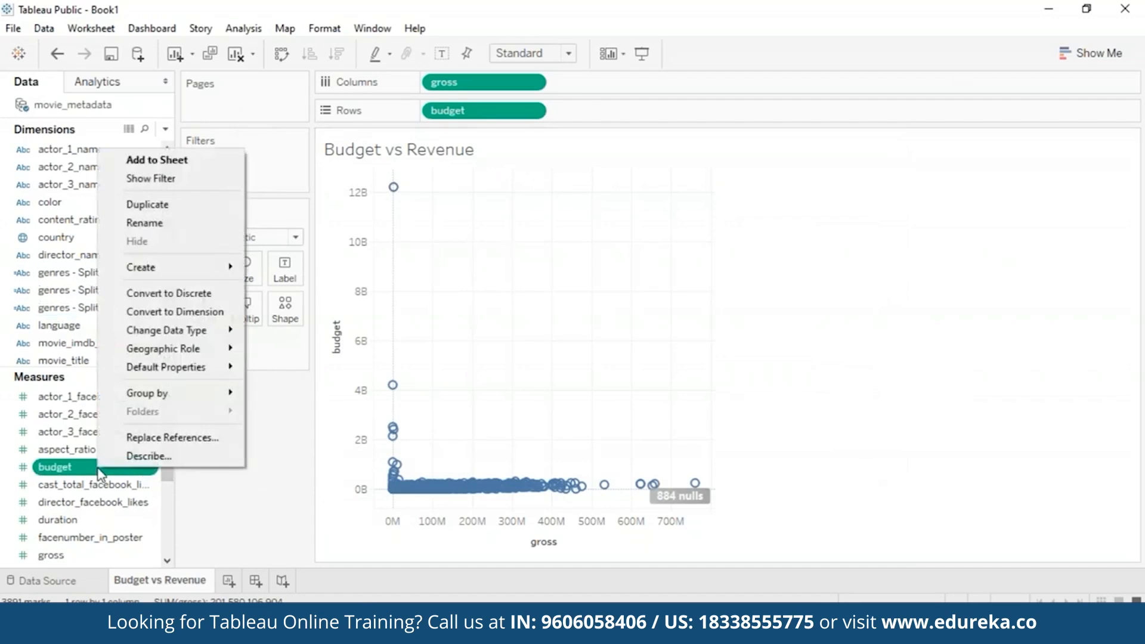
{"action": "left_click", "coordinate": [136, 180]}
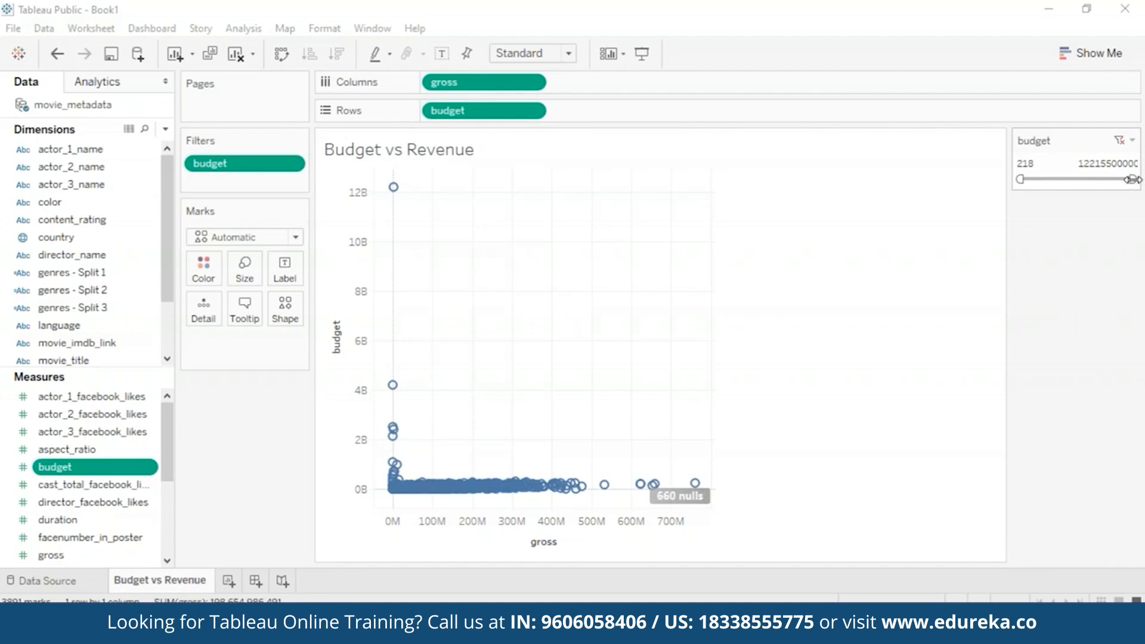
{"action": "left_click_drag", "start_coordinate": [1132, 178], "coordinate": [1039, 179]}
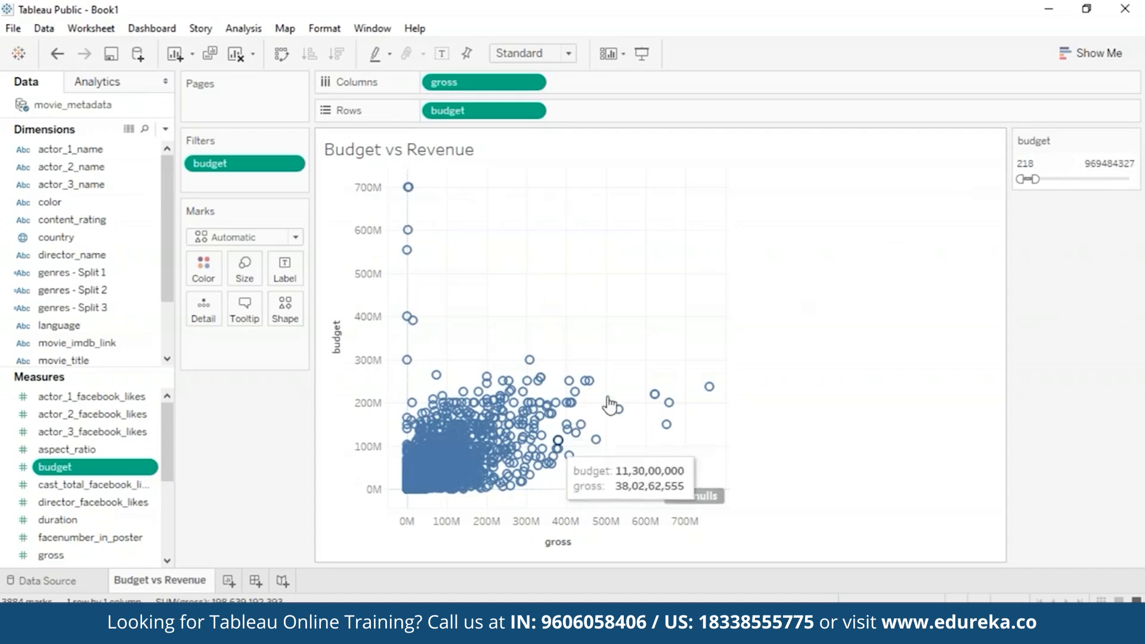
- Lower the maximum of the budget filter on the Budget vs Revenue scatter plot further
{"action": "left_click_drag", "start_coordinate": [1030, 179], "coordinate": [1024, 179]}
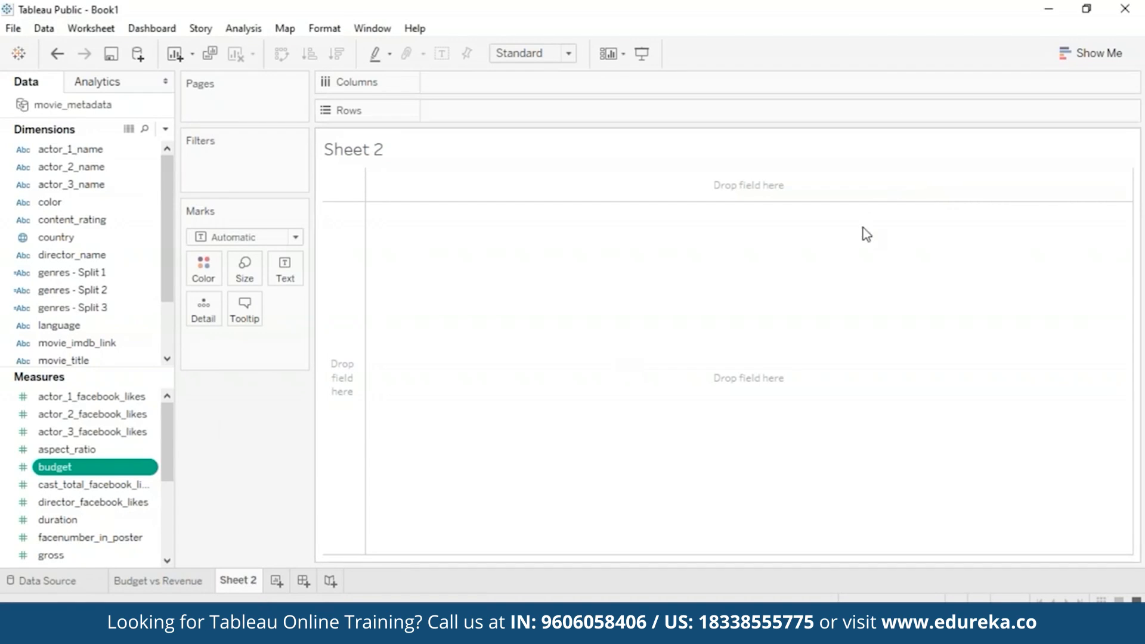
- On Sheet 2, chart summed duration by genres - Split 1 and convert the chart to a box-and-whisker plot
{"action": "left_click", "coordinate": [1089, 54]}
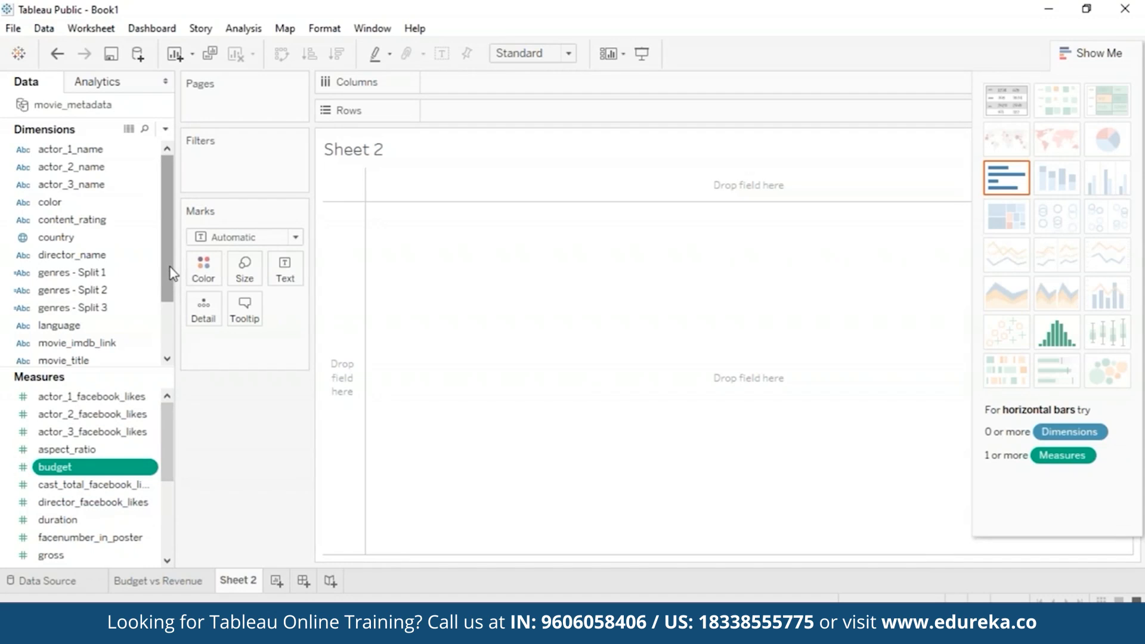
{"action": "left_click", "coordinate": [103, 276], "text": "ctrl"}
{"action": "mouse_move", "coordinate": [506, 124]}
{"action": "left_mouse_down"}
{"action": "mouse_move", "coordinate": [482, 104]}
{"action": "mouse_move", "coordinate": [501, 113]}
{"action": "left_mouse_up"}
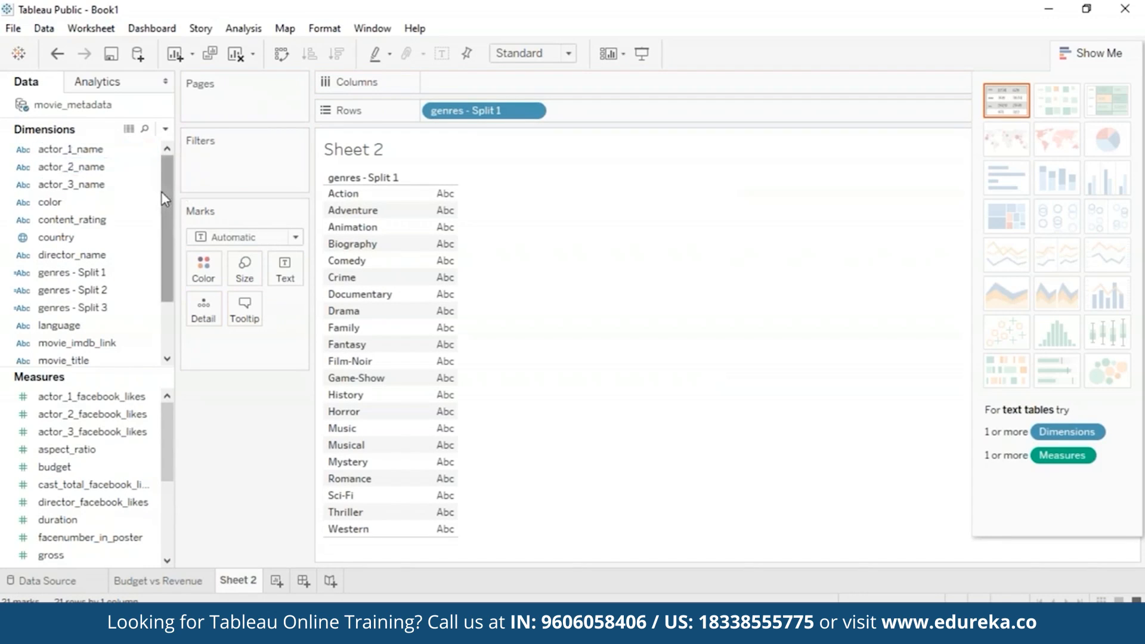
{"action": "left_click_drag", "start_coordinate": [99, 520], "coordinate": [493, 85]}
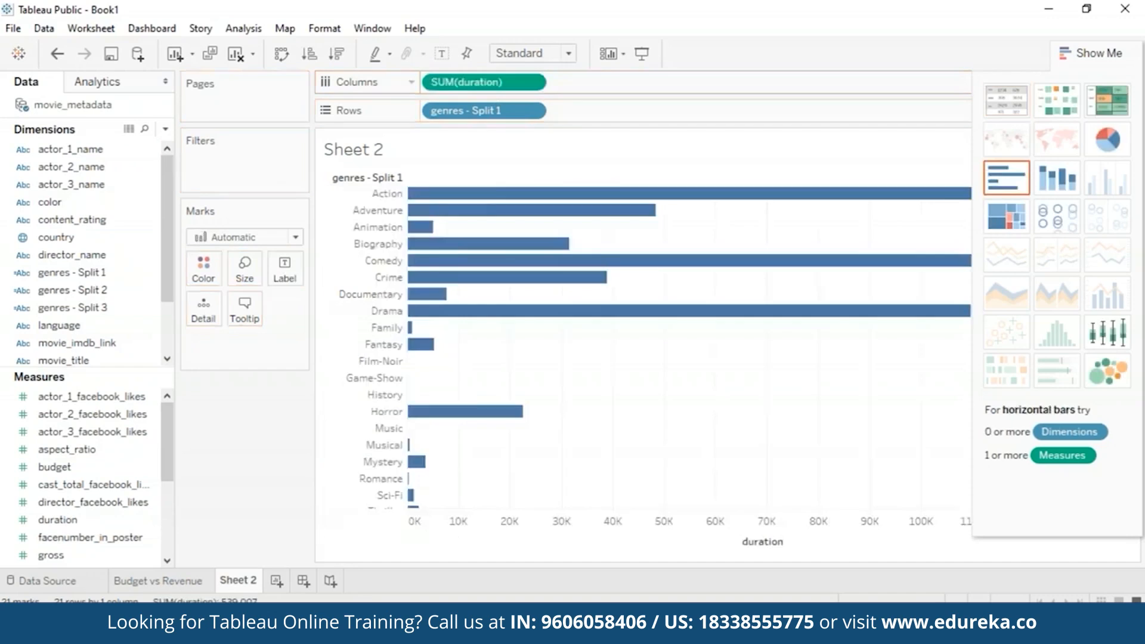
{"action": "left_click", "coordinate": [1121, 333]}
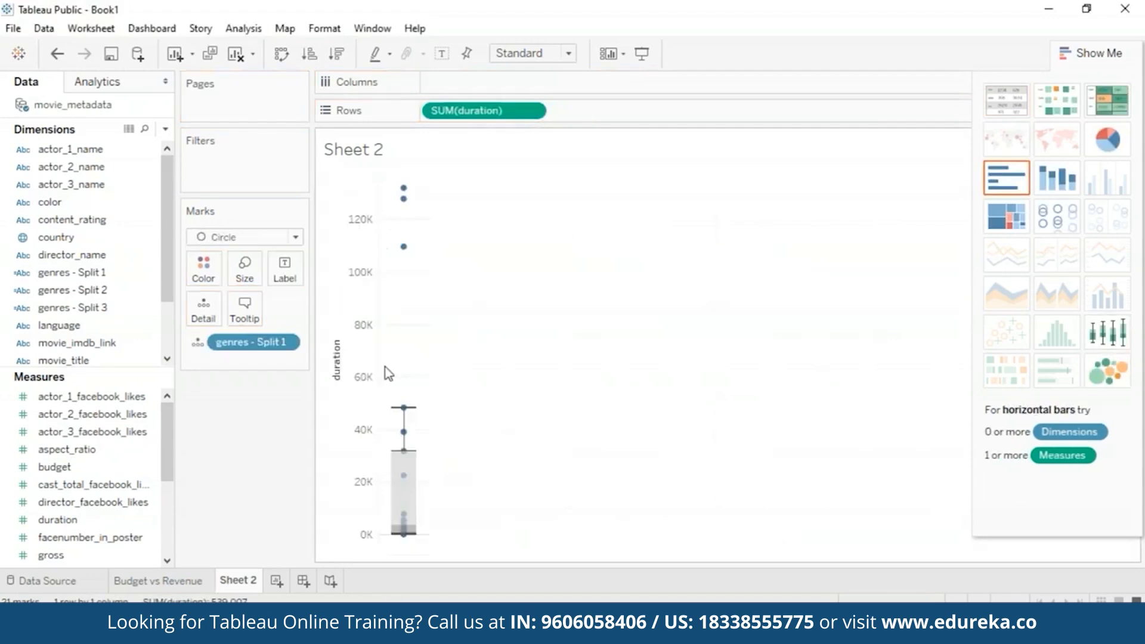
- Move genres - Split 1 to columns and change duration to a dimension to get a box plot per genre
{"action": "left_click_drag", "start_coordinate": [250, 349], "coordinate": [477, 82]}
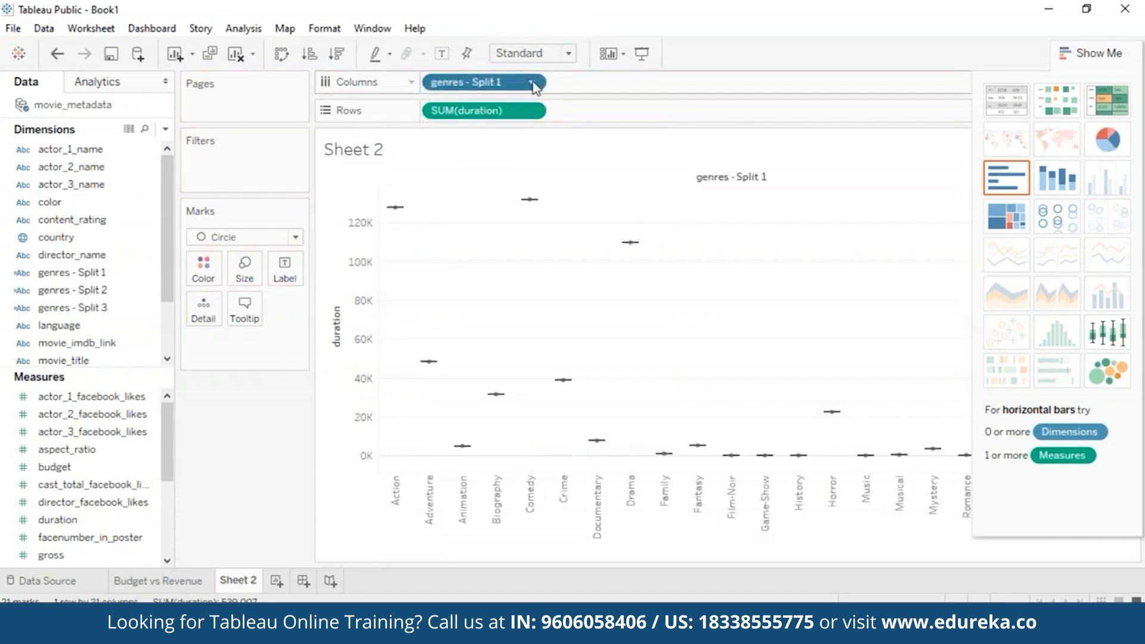
{"action": "left_click", "coordinate": [533, 113]}
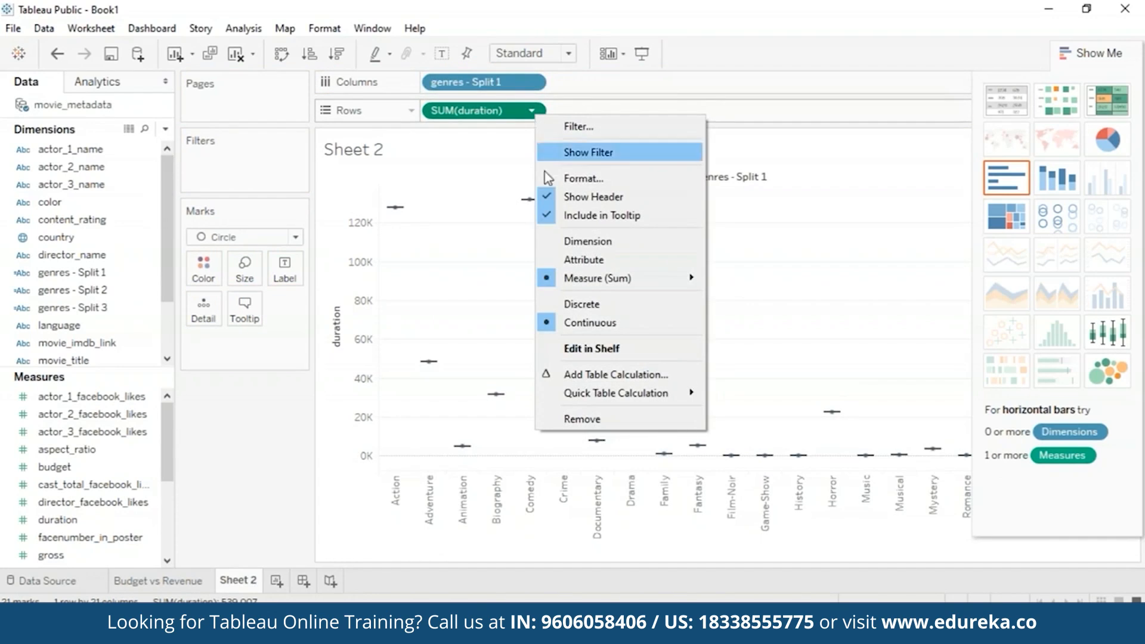
{"action": "left_click", "coordinate": [575, 242]}
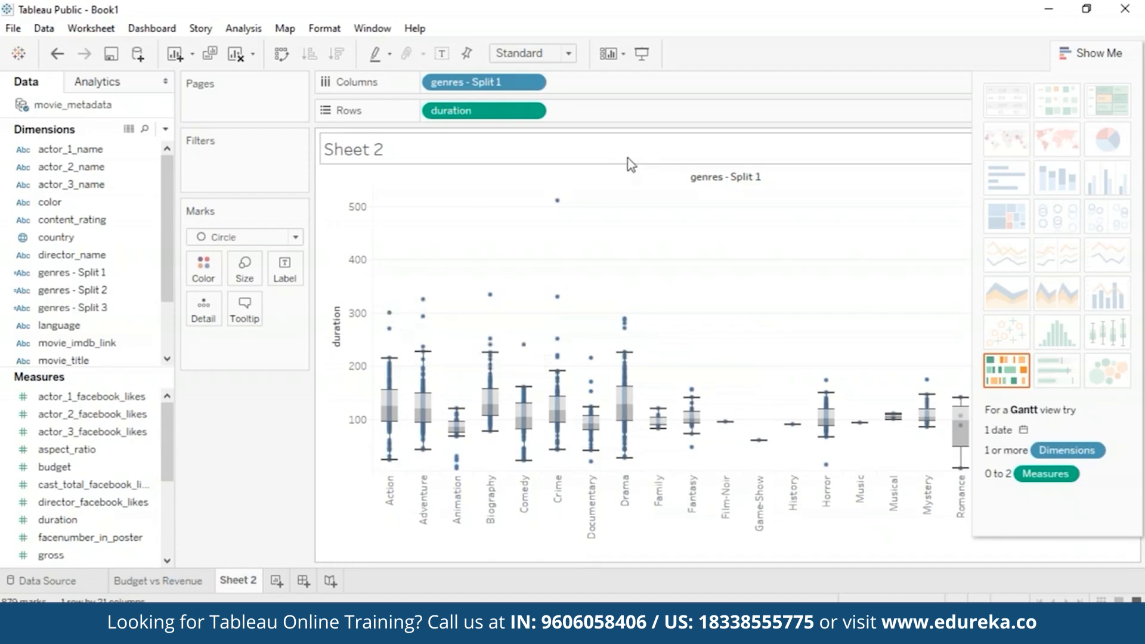
- Inspect the full underlying data of the longest-duration outlier in the Crime genre, including its language and movie title
{"action": "right_click", "coordinate": [558, 201]}
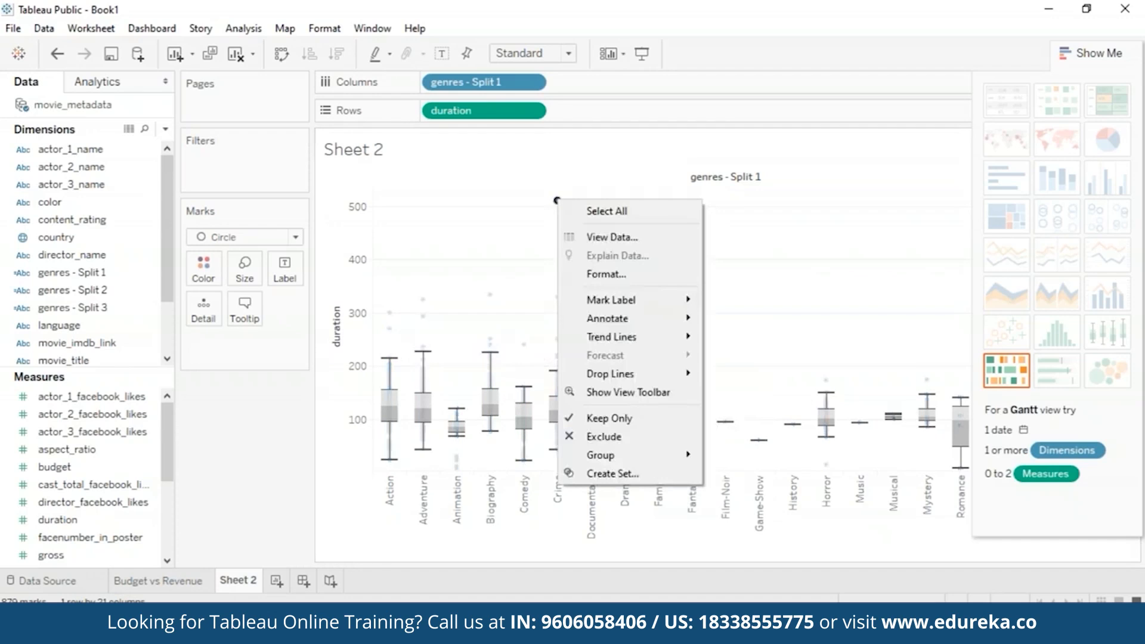
{"action": "left_click", "coordinate": [585, 238]}
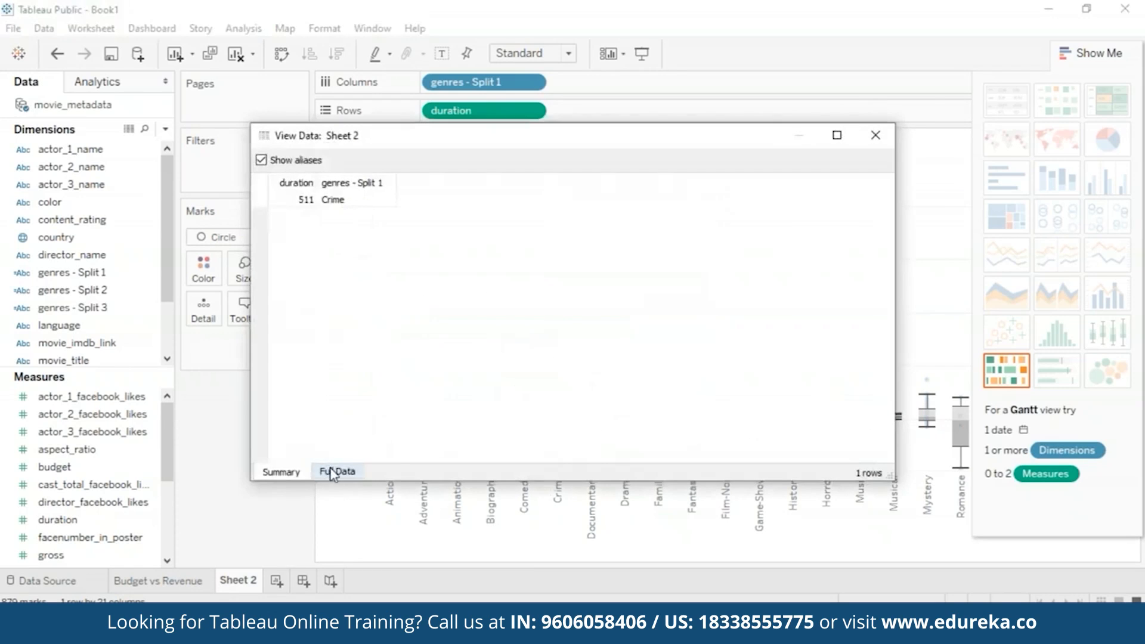
{"action": "left_click", "coordinate": [331, 473]}
{"action": "left_click_drag", "start_coordinate": [354, 455], "coordinate": [515, 408]}
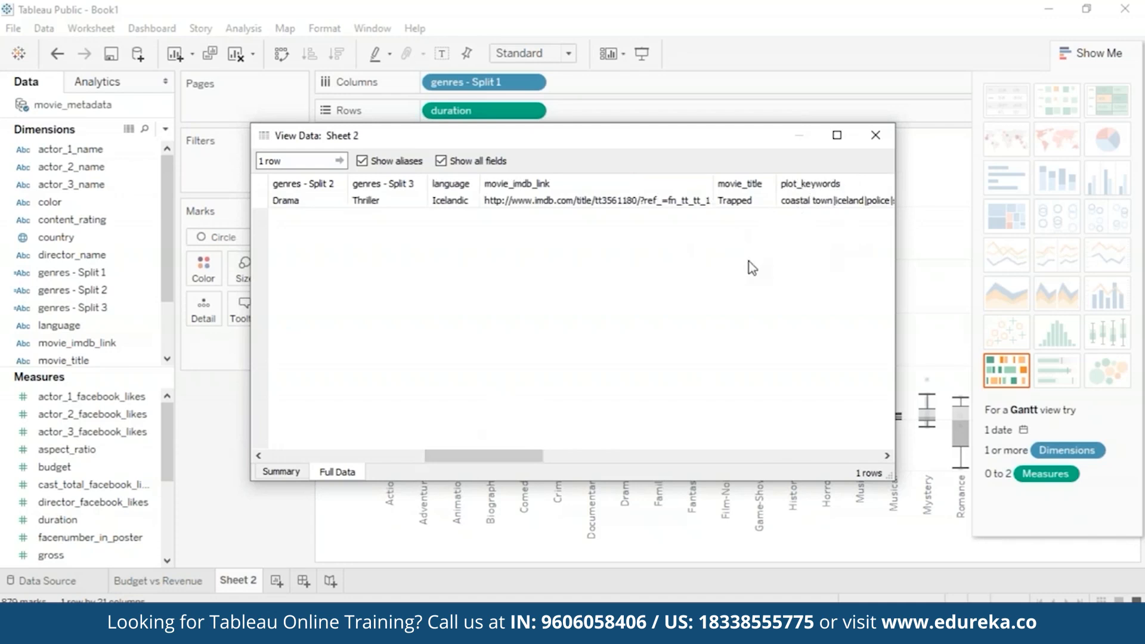
{"action": "left_click", "coordinate": [874, 136]}
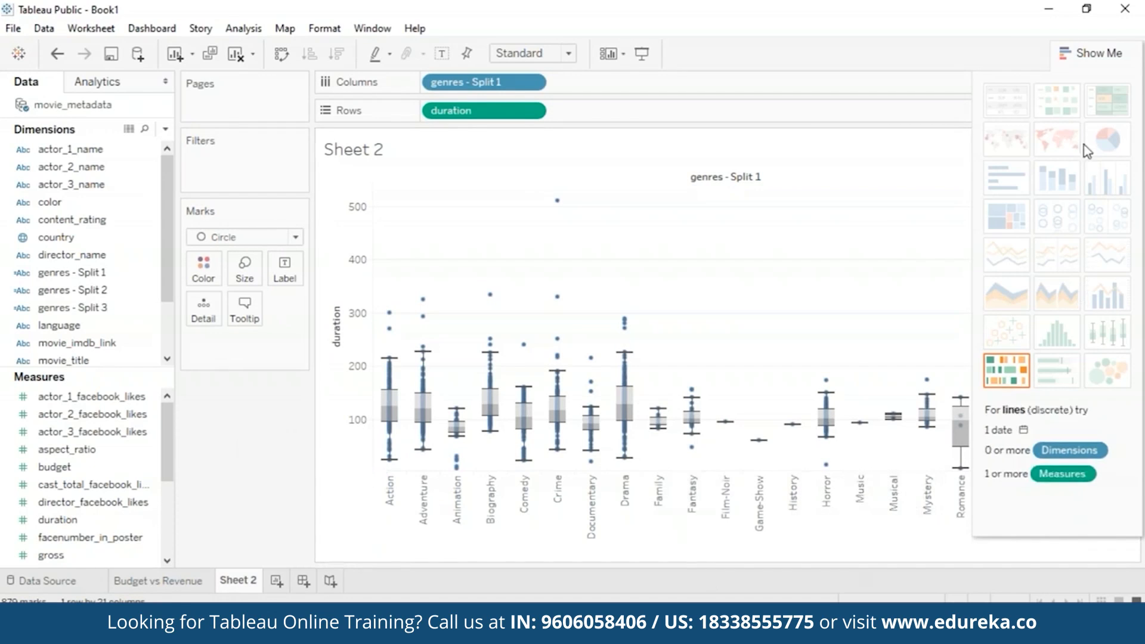
- Rename Sheet 2 as Duration Outliers
{"action": "left_click", "coordinate": [1064, 47]}
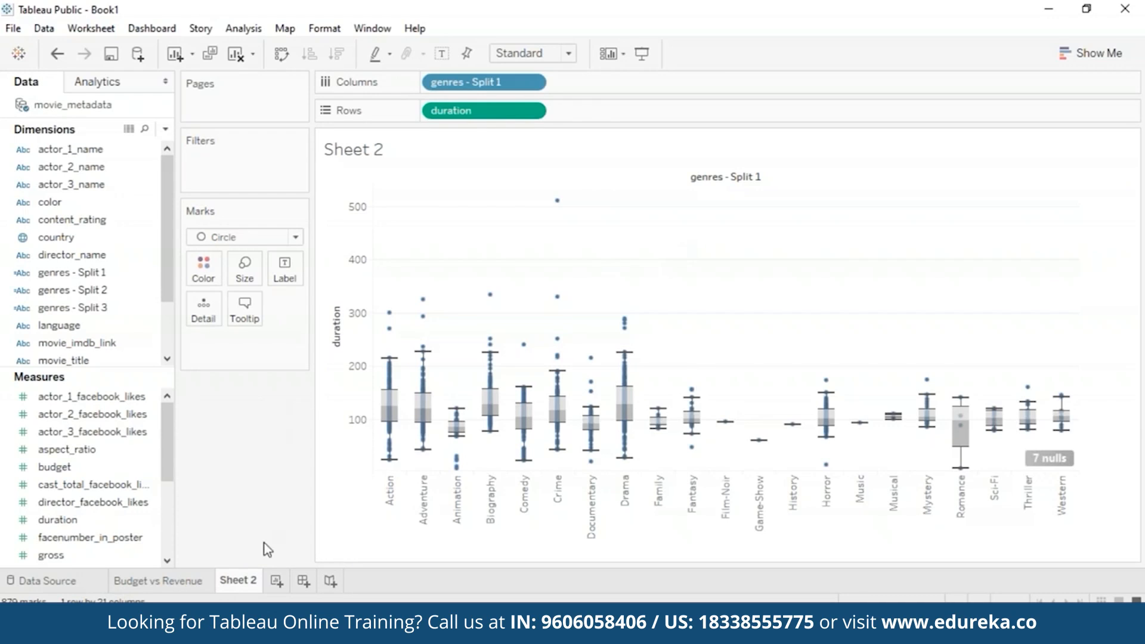
{"action": "right_click", "coordinate": [258, 587]}
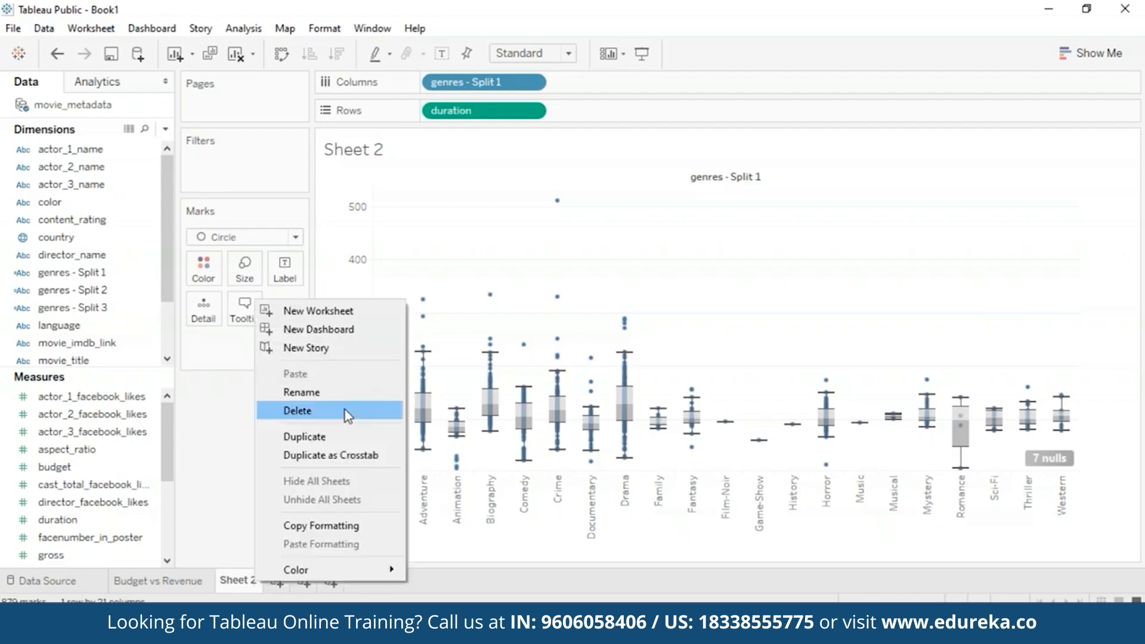
{"action": "left_click", "coordinate": [344, 399]}
{"action": "type", "text": "Duration Outliers"}
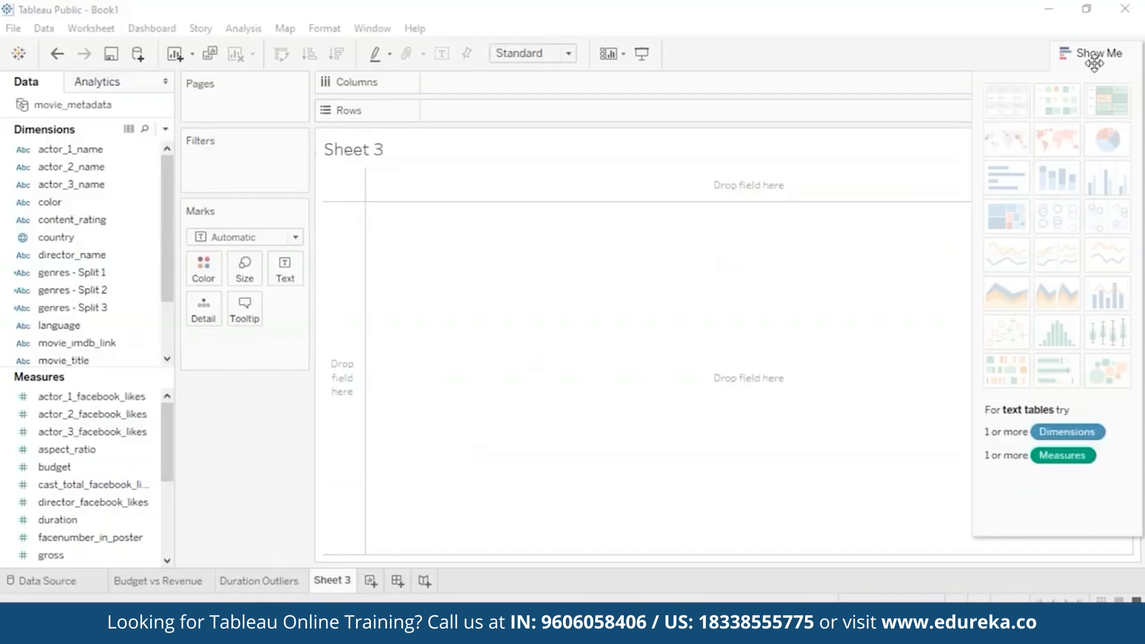
- On Sheet 3, build a histogram of the duration measure
{"action": "left_click", "coordinate": [1064, 53]}
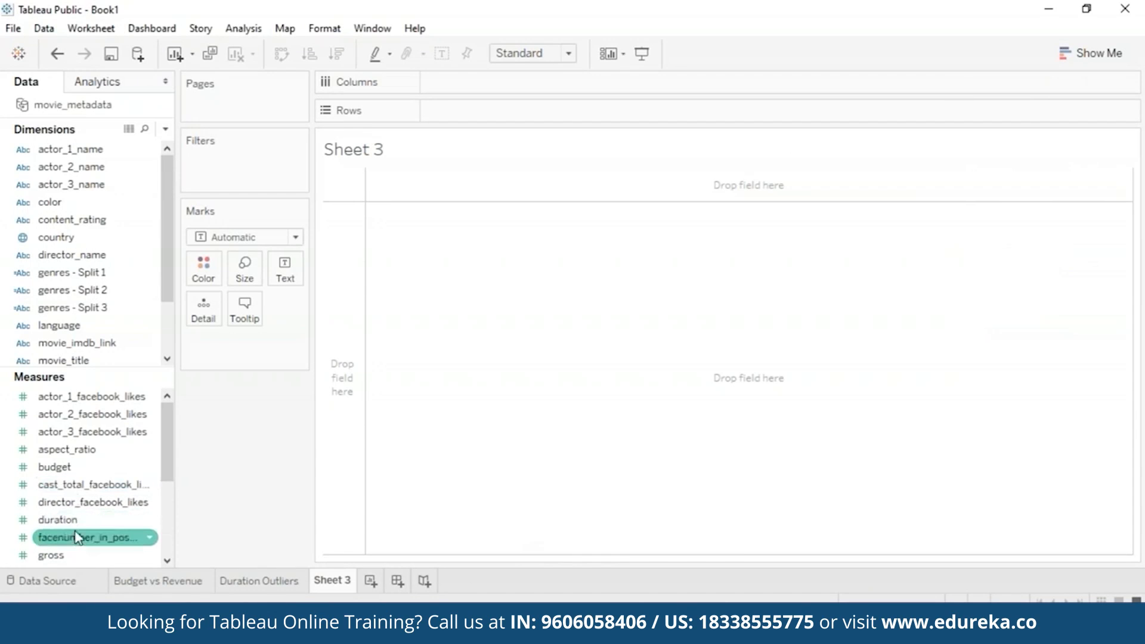
{"action": "left_click_drag", "start_coordinate": [73, 523], "coordinate": [495, 368]}
{"action": "left_click_drag", "start_coordinate": [252, 342], "coordinate": [626, 322]}
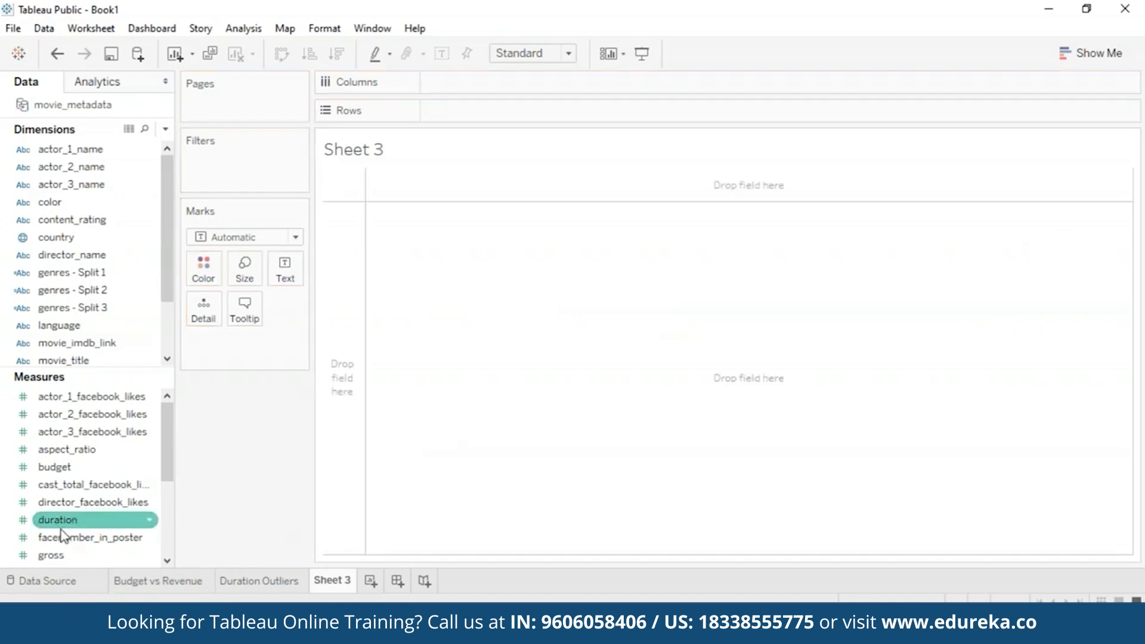
{"action": "left_click_drag", "start_coordinate": [66, 528], "coordinate": [681, 335]}
{"action": "left_click", "coordinate": [1090, 53]}
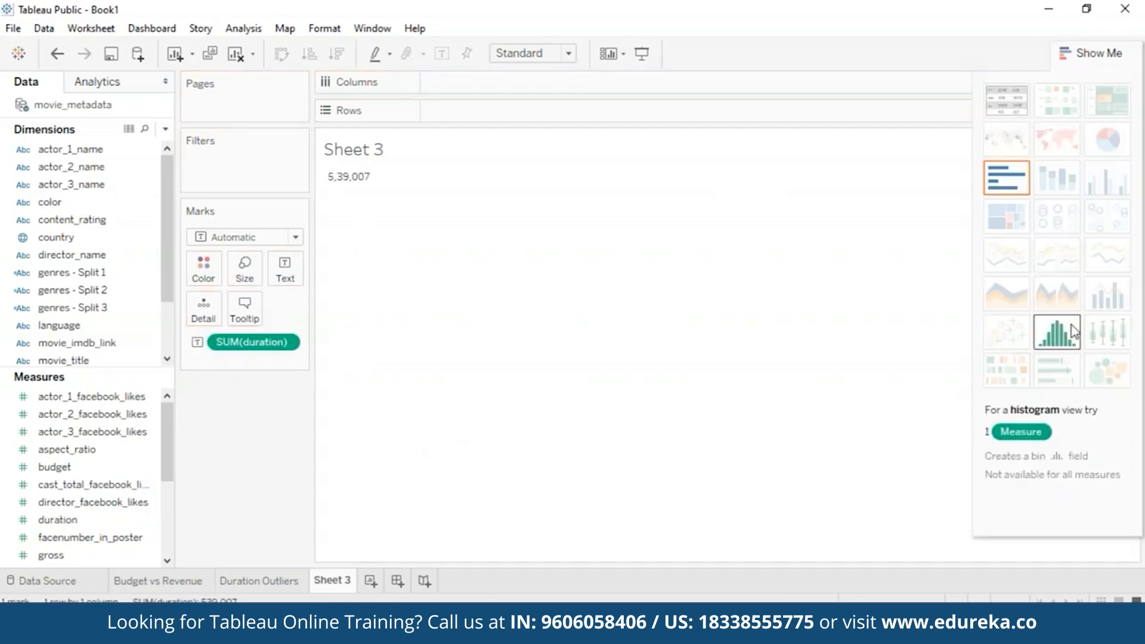
{"action": "left_click", "coordinate": [1070, 336]}
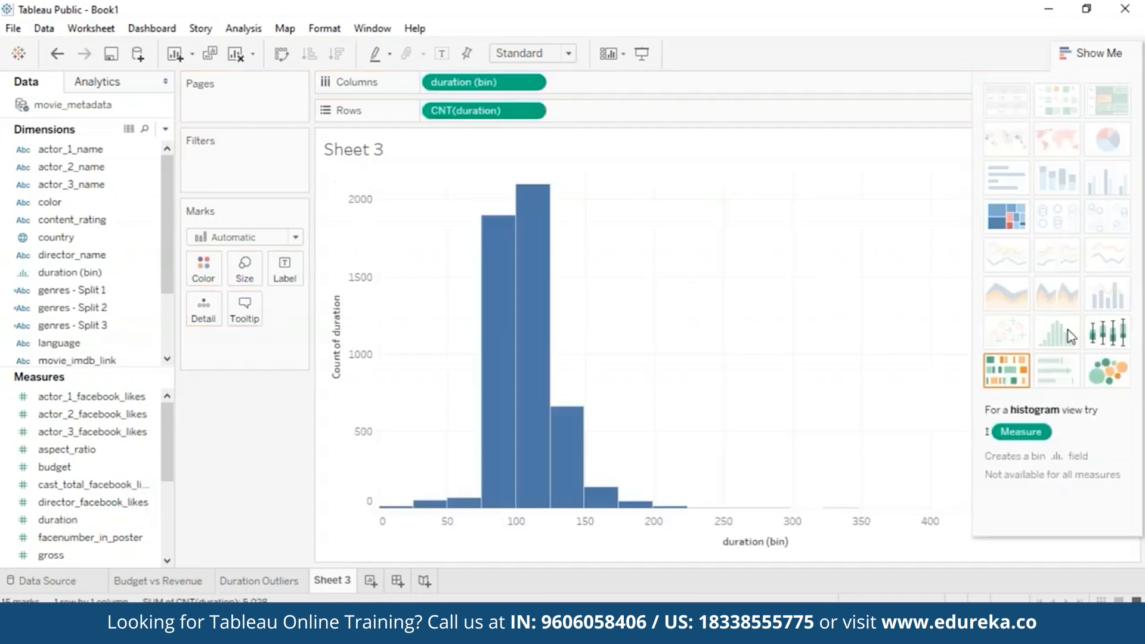
{"action": "left_click", "coordinate": [1078, 53]}
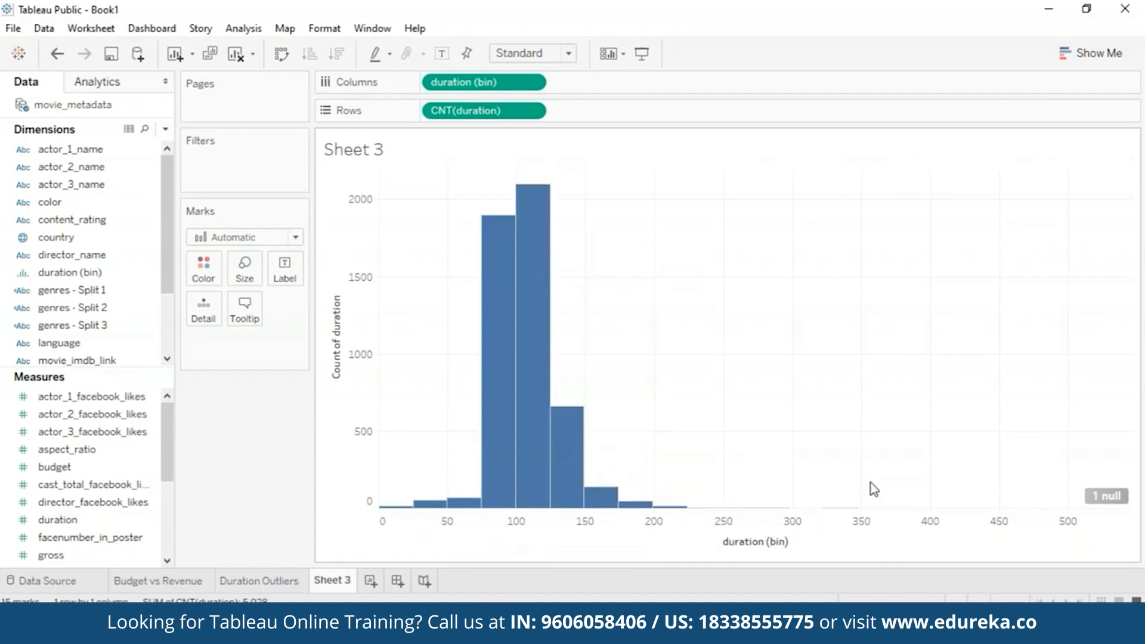
- Rename the histogram worksheet as Duration Bin
{"action": "mouse_move", "coordinate": [542, 370]}
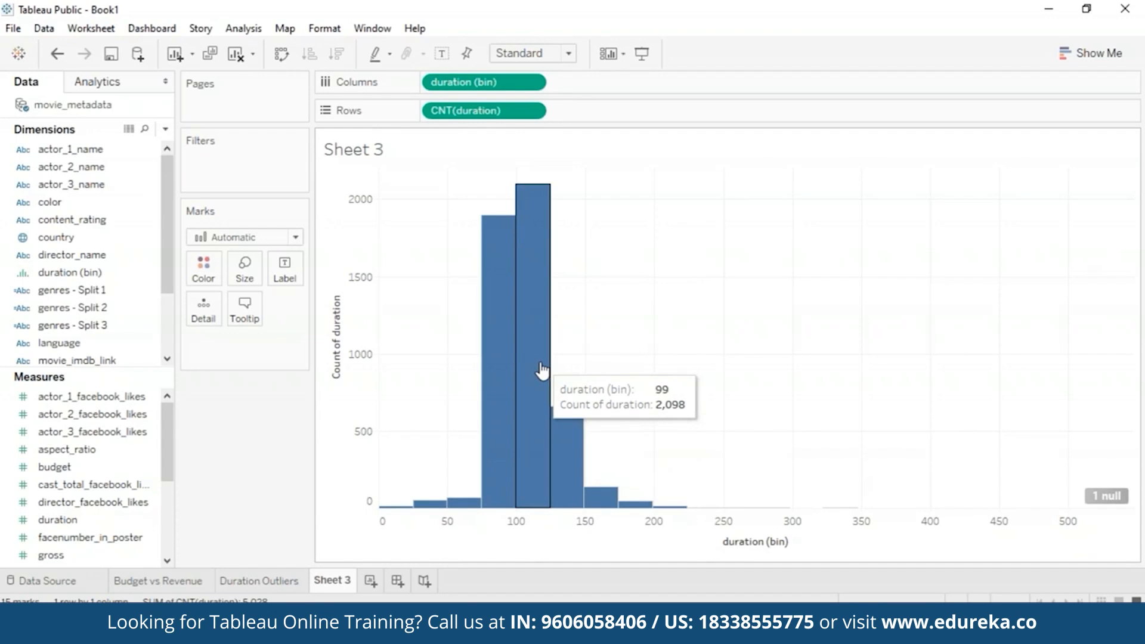
{"action": "right_click", "coordinate": [344, 580]}
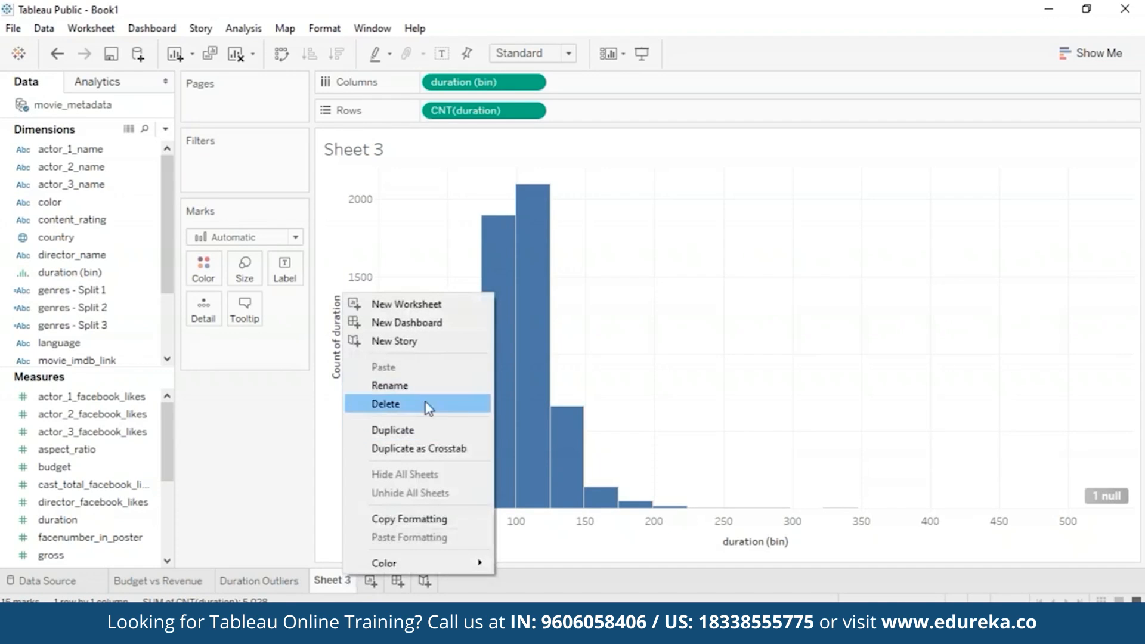
{"action": "left_click", "coordinate": [424, 385]}
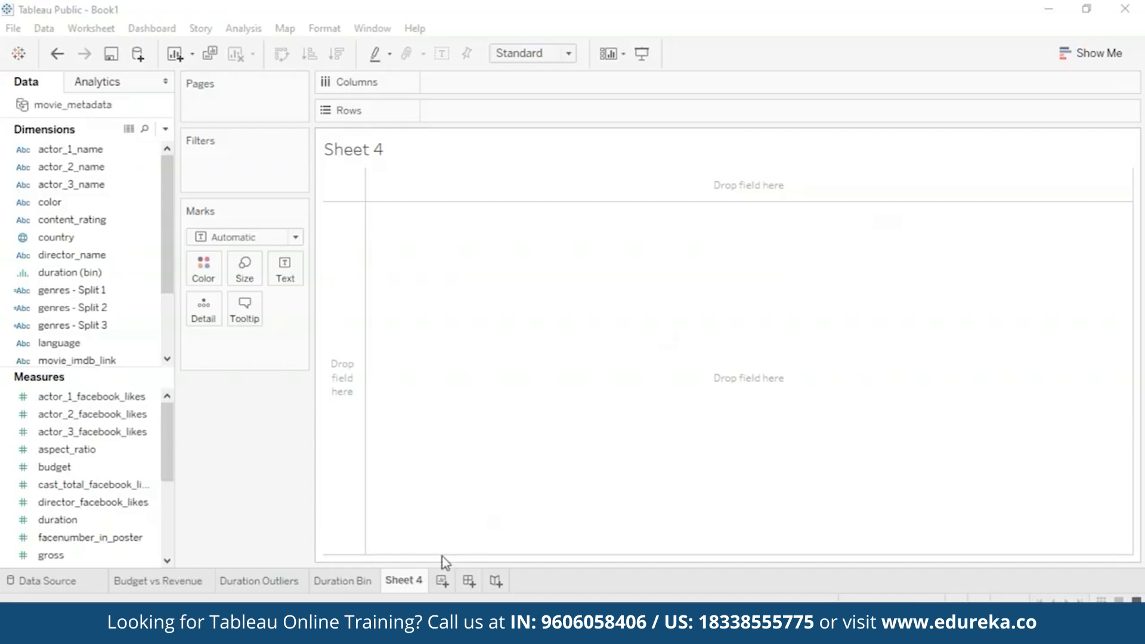
- Rename Sheet 4 as FB vs Revenue
{"action": "right_click", "coordinate": [412, 583]}
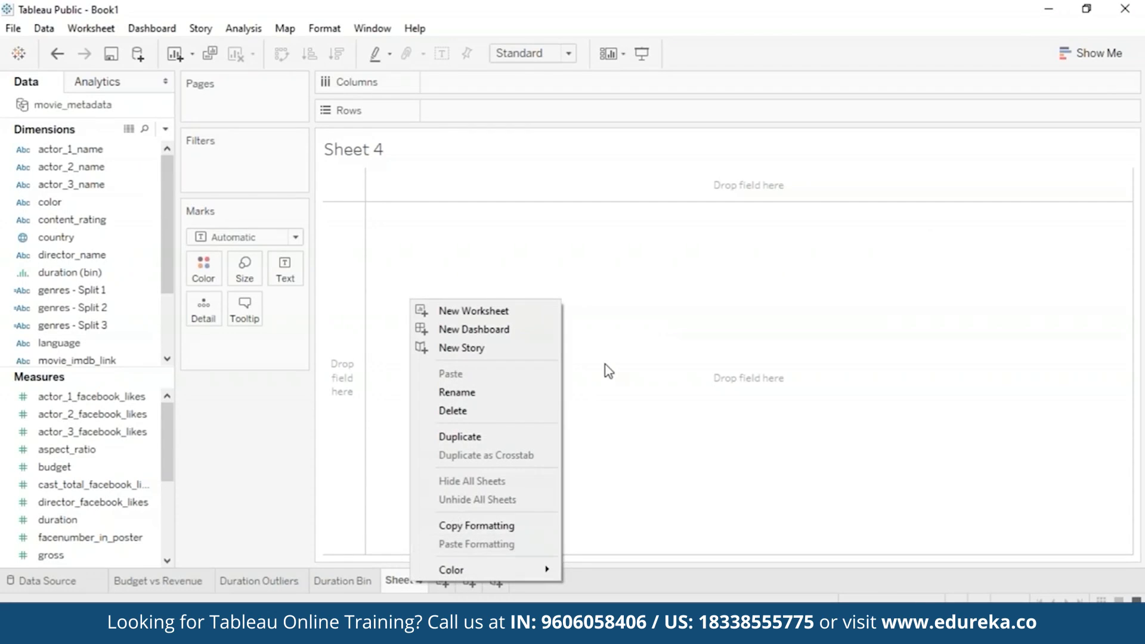
{"action": "left_click", "coordinate": [510, 394]}
{"action": "type", "text": "FB vs Ree"}
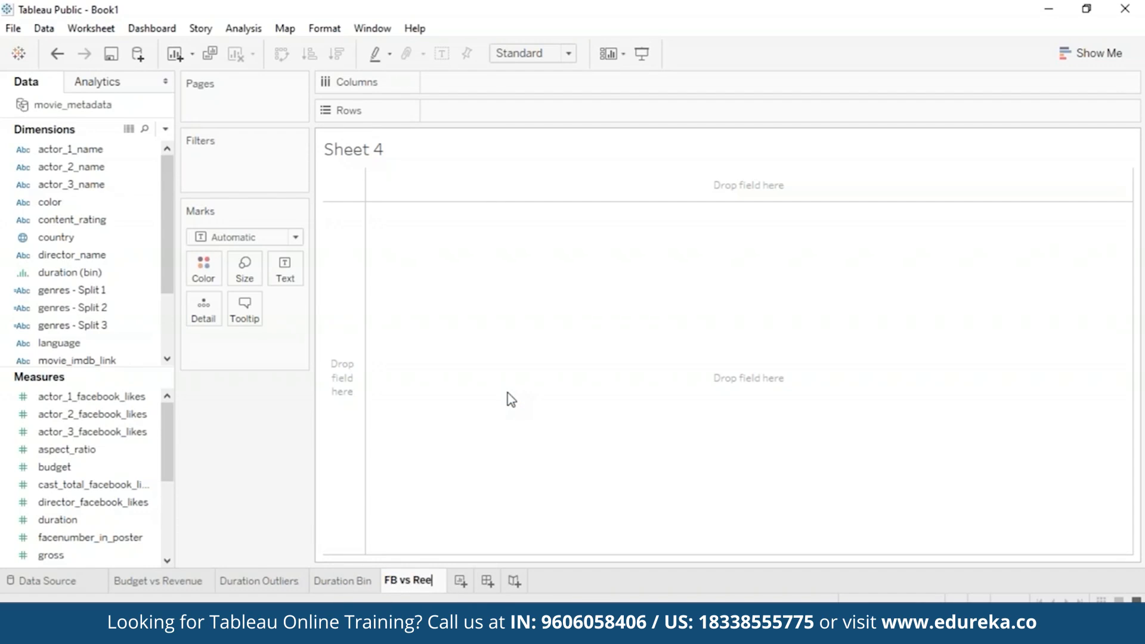
{"action": "key", "text": "Return"}
{"action": "type", "text": "evenue"}
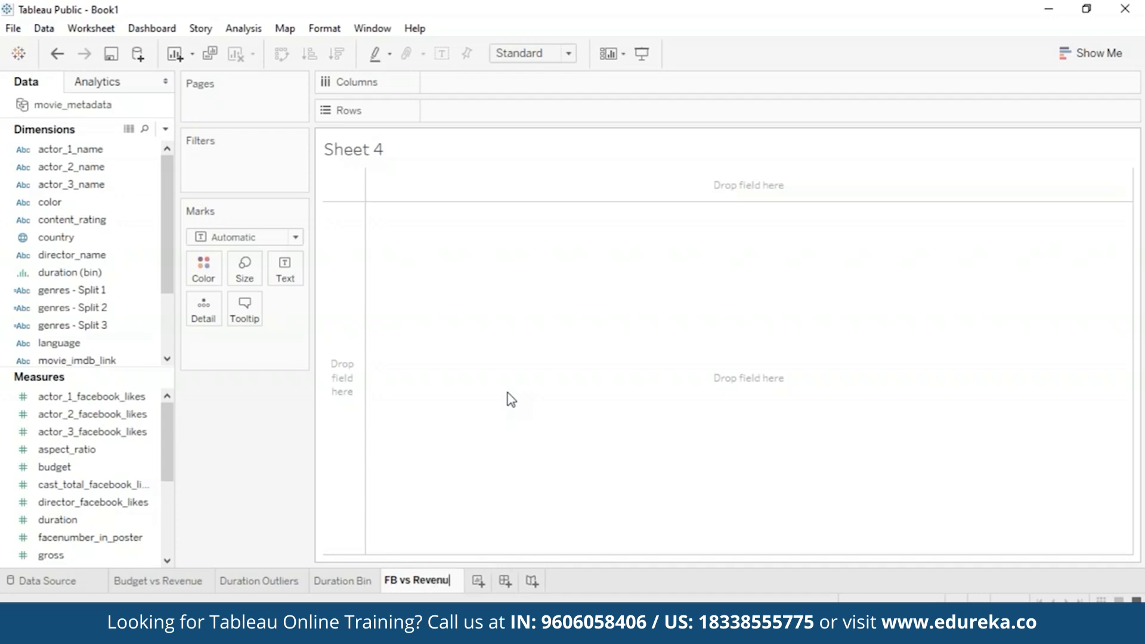
{"action": "key", "text": "Return"}
- Build a scatter plot with movie_facebook_likes in columns and gross in rows, and turn off measure aggregation
{"action": "left_click_drag", "start_coordinate": [171, 477], "coordinate": [170, 505]}
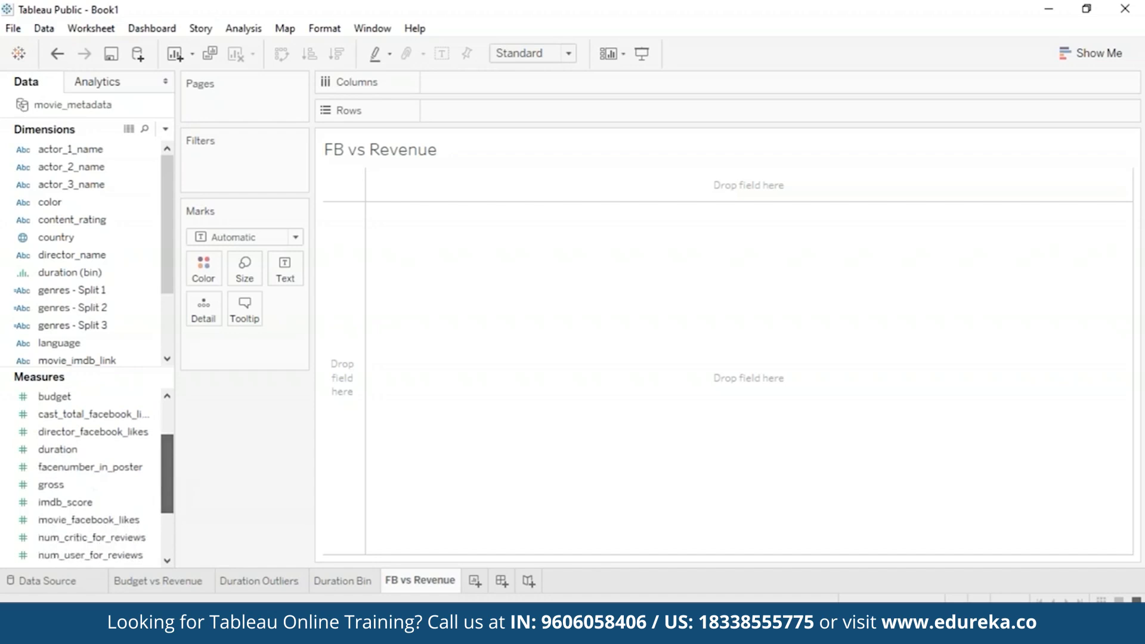
{"action": "left_click", "coordinate": [113, 520]}
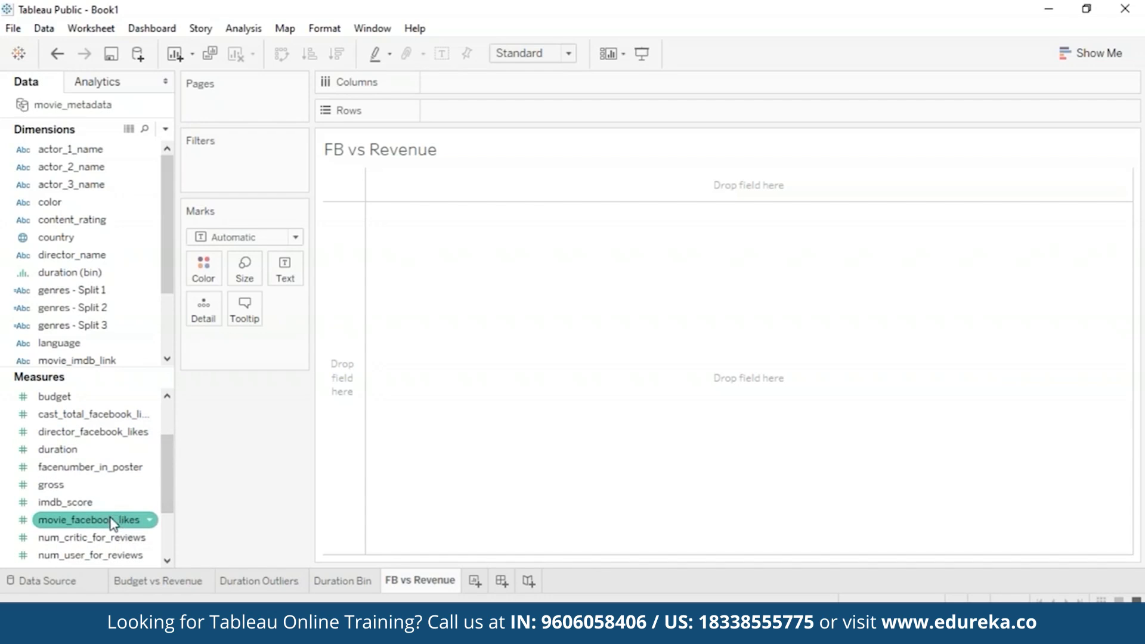
{"action": "mouse_move", "coordinate": [113, 521]}
{"action": "left_mouse_down"}
{"action": "mouse_move", "coordinate": [539, 135]}
{"action": "mouse_move", "coordinate": [549, 59]}
{"action": "mouse_move", "coordinate": [552, 82]}
{"action": "left_mouse_up"}
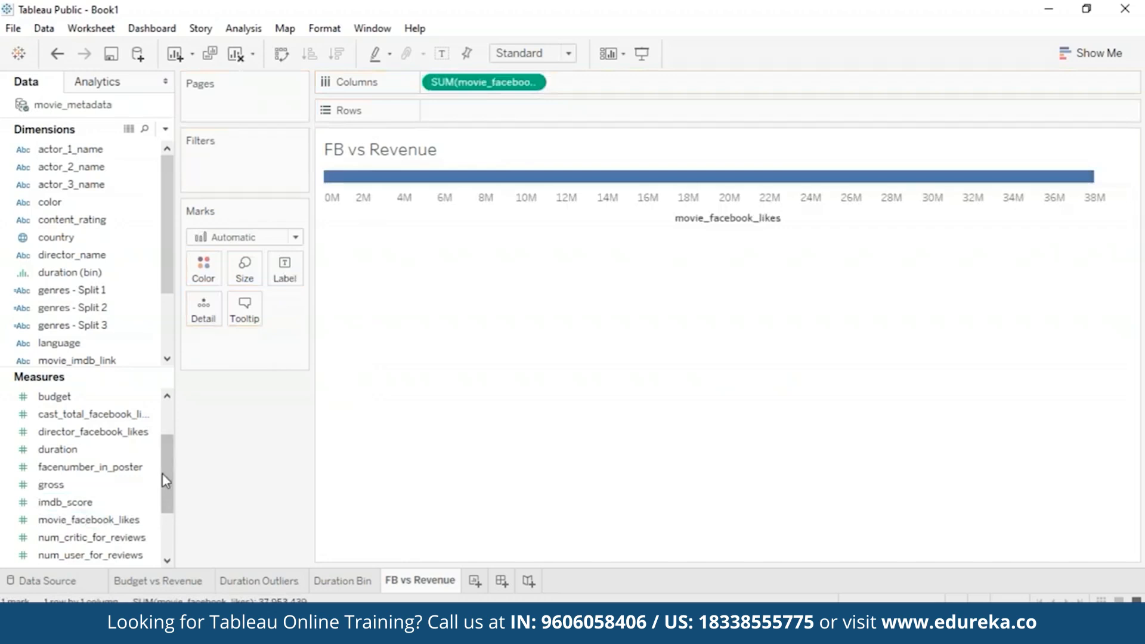
{"action": "left_click_drag", "start_coordinate": [50, 484], "coordinate": [486, 179]}
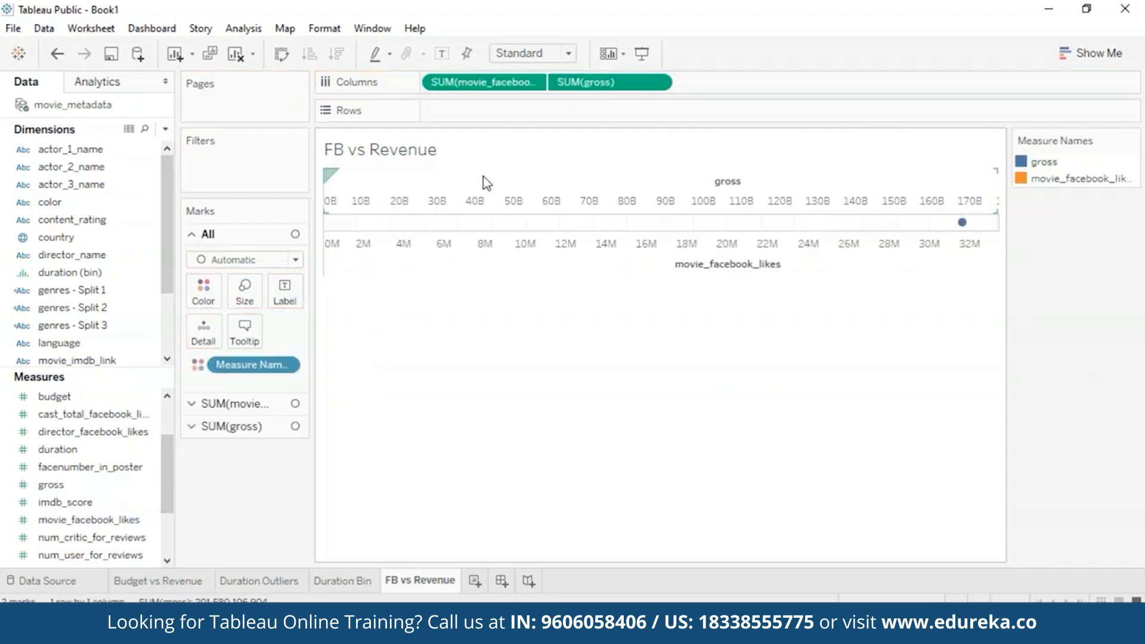
{"action": "left_click_drag", "start_coordinate": [597, 82], "coordinate": [587, 117]}
{"action": "mouse_move", "coordinate": [702, 188]}
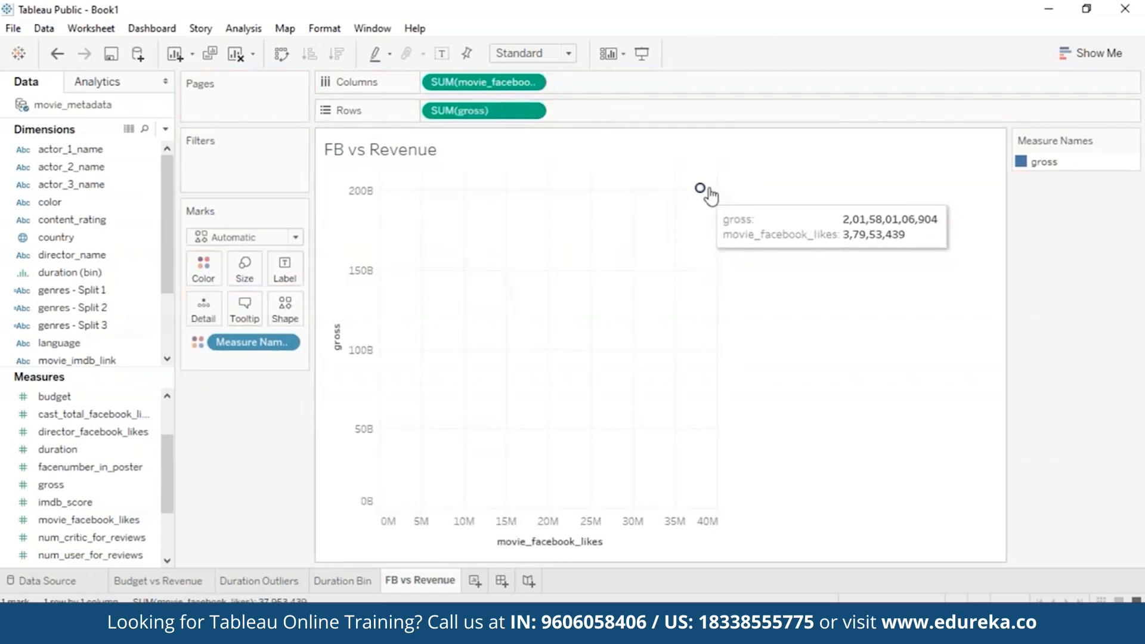
{"action": "left_click", "coordinate": [244, 30]}
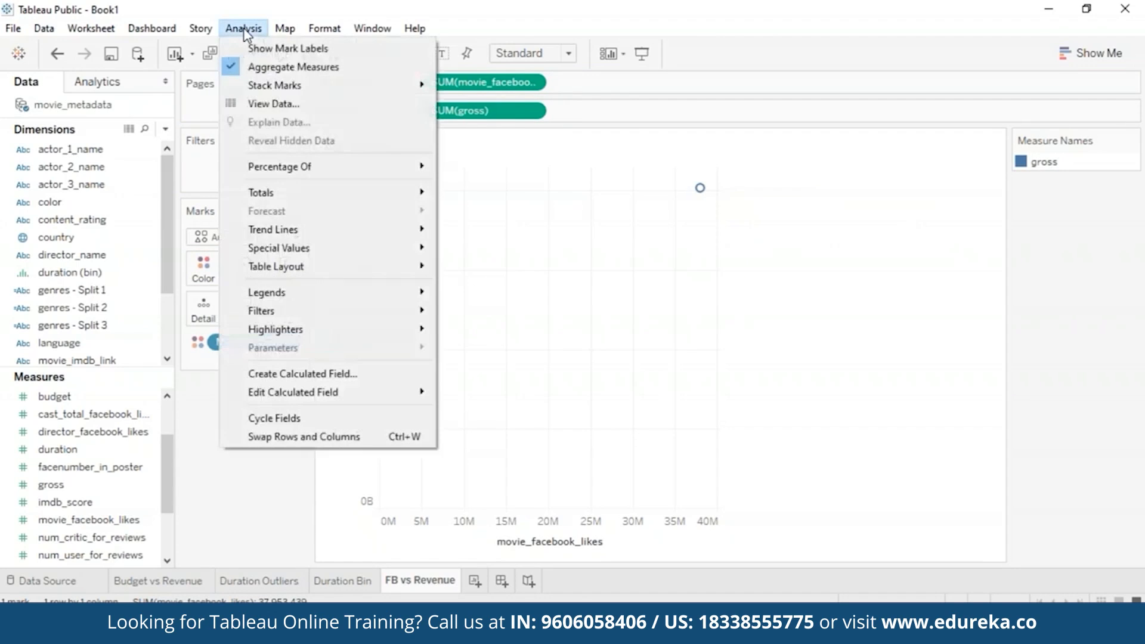
{"action": "left_click", "coordinate": [239, 68]}
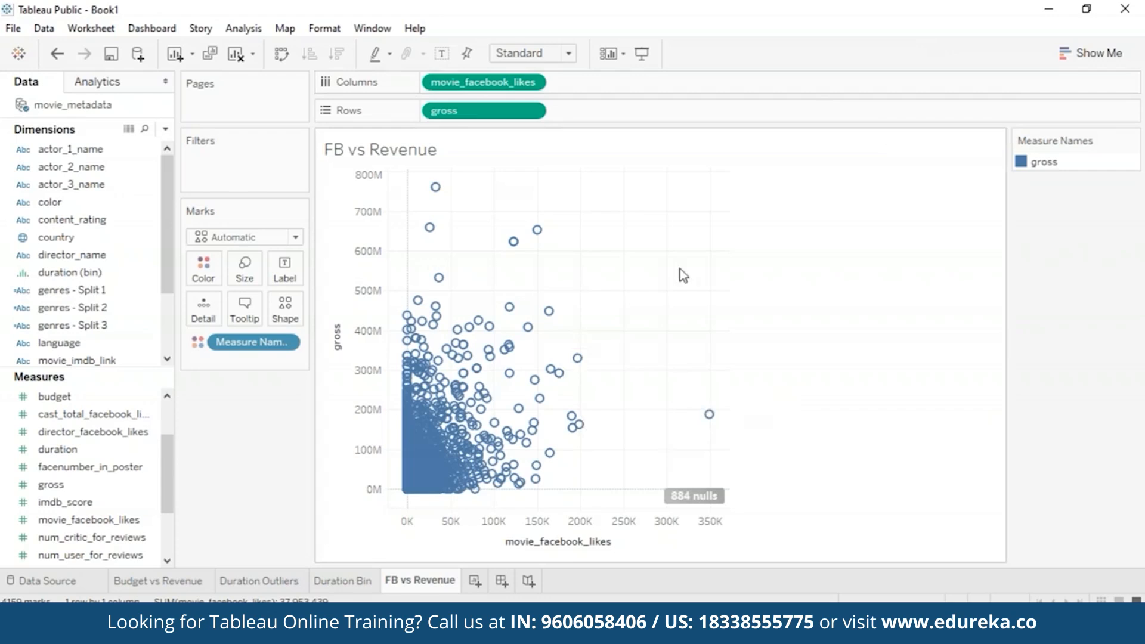
- Add a new worksheet and name it FB vs IMDb
{"action": "left_click", "coordinate": [474, 580]}
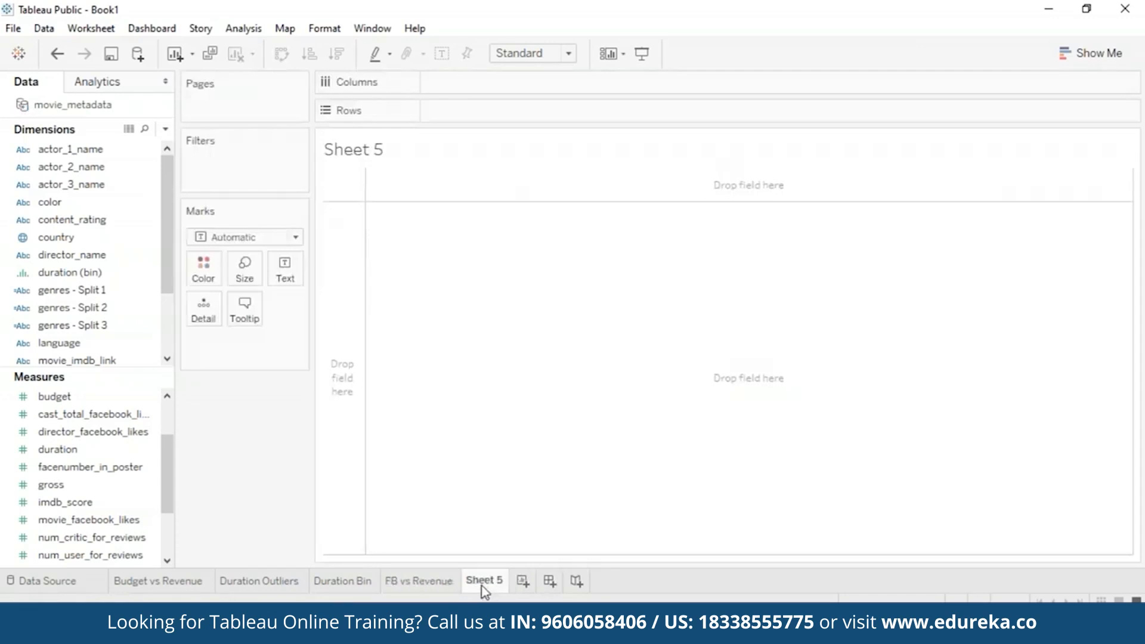
{"action": "right_click", "coordinate": [482, 585]}
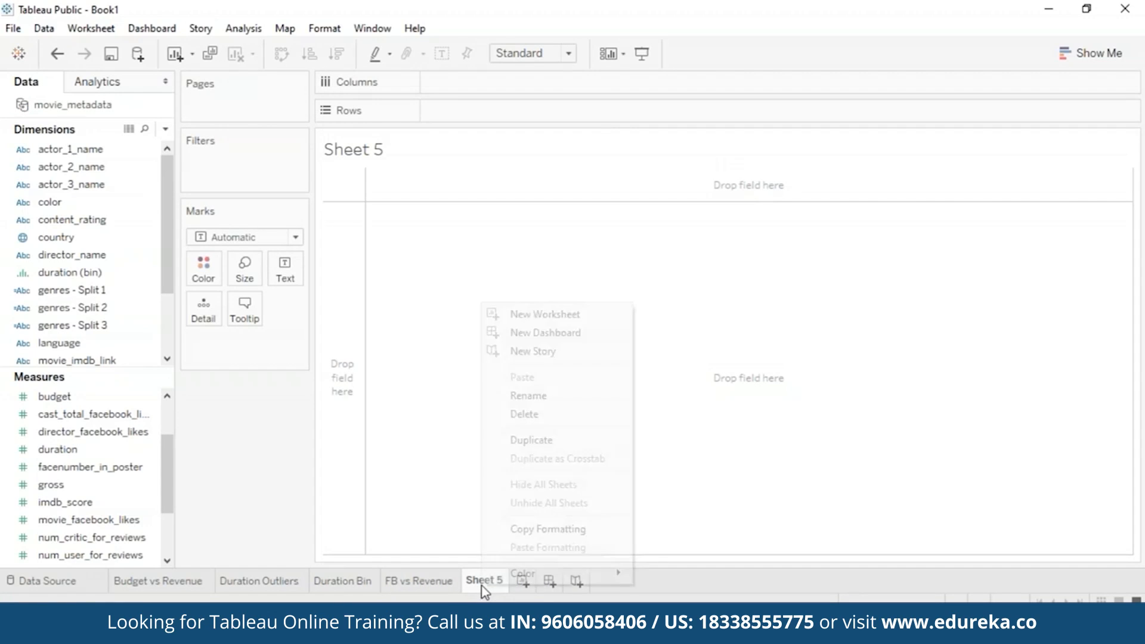
{"action": "left_click", "coordinate": [562, 396]}
{"action": "type", "text": "FB vs IMDb"}
{"action": "key", "text": "Return"}
- Build a scatter plot with imdb_score in columns and movie_facebook_likes in rows, and turn off measure aggregation
{"action": "left_click_drag", "start_coordinate": [113, 502], "coordinate": [522, 81]}
{"action": "left_click_drag", "start_coordinate": [518, 79], "coordinate": [516, 82]}
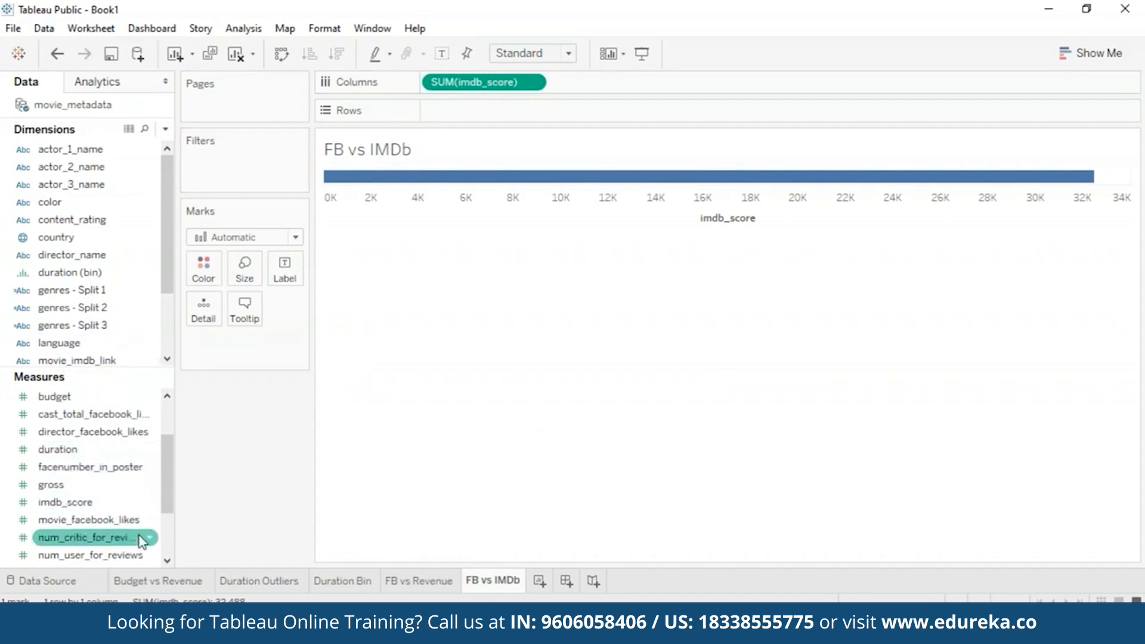
{"action": "scroll", "coordinate": [170, 501], "scroll_direction": "down", "scroll_amount": 1}
{"action": "left_click_drag", "start_coordinate": [128, 504], "coordinate": [519, 113]}
{"action": "left_click", "coordinate": [242, 29]}
{"action": "left_click", "coordinate": [257, 64]}
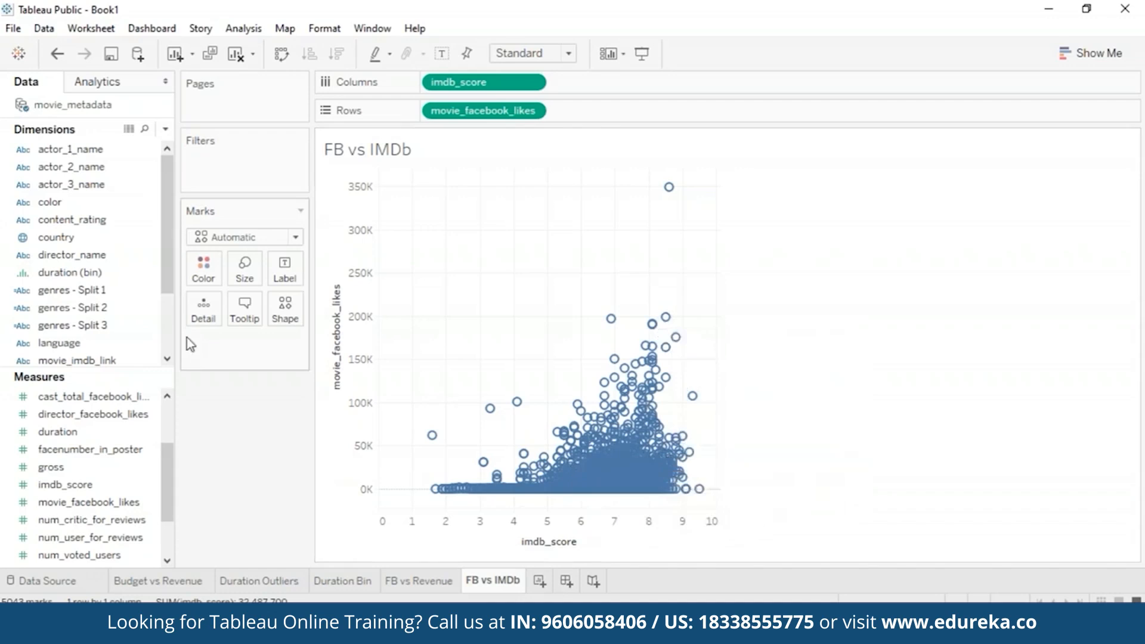
- Add a trend line to the FB vs IMDb scatter plot, trying a logarithmic model and settling on a polynomial one
{"action": "left_click", "coordinate": [98, 81]}
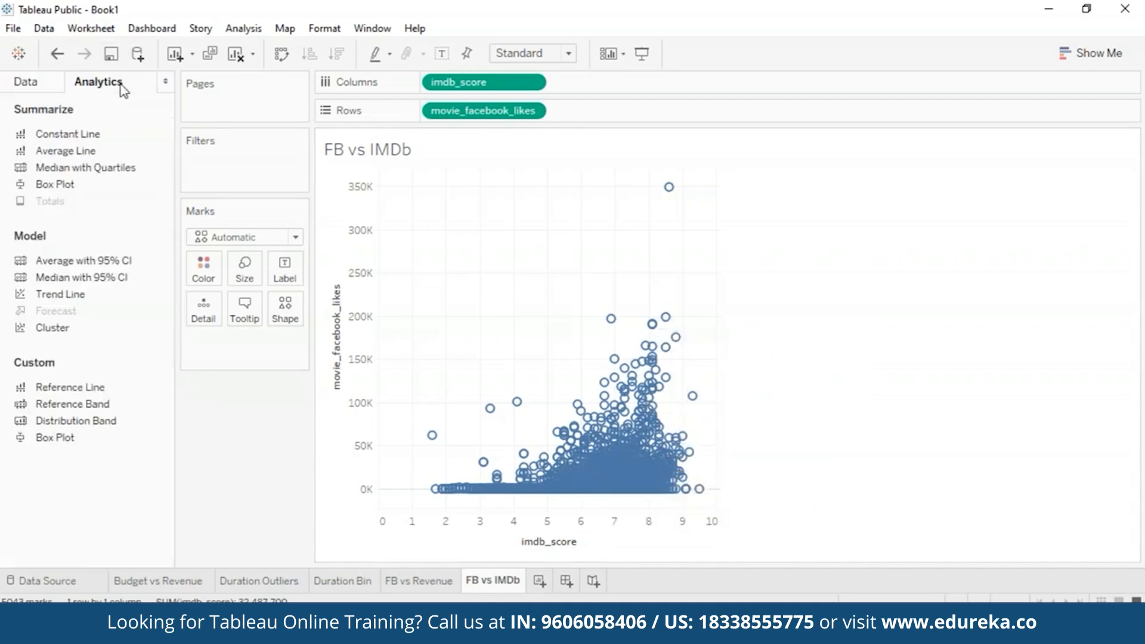
{"action": "mouse_move", "coordinate": [70, 297]}
{"action": "left_mouse_down"}
{"action": "mouse_move", "coordinate": [380, 292]}
{"action": "mouse_move", "coordinate": [535, 266]}
{"action": "mouse_move", "coordinate": [724, 201]}
{"action": "left_mouse_up"}
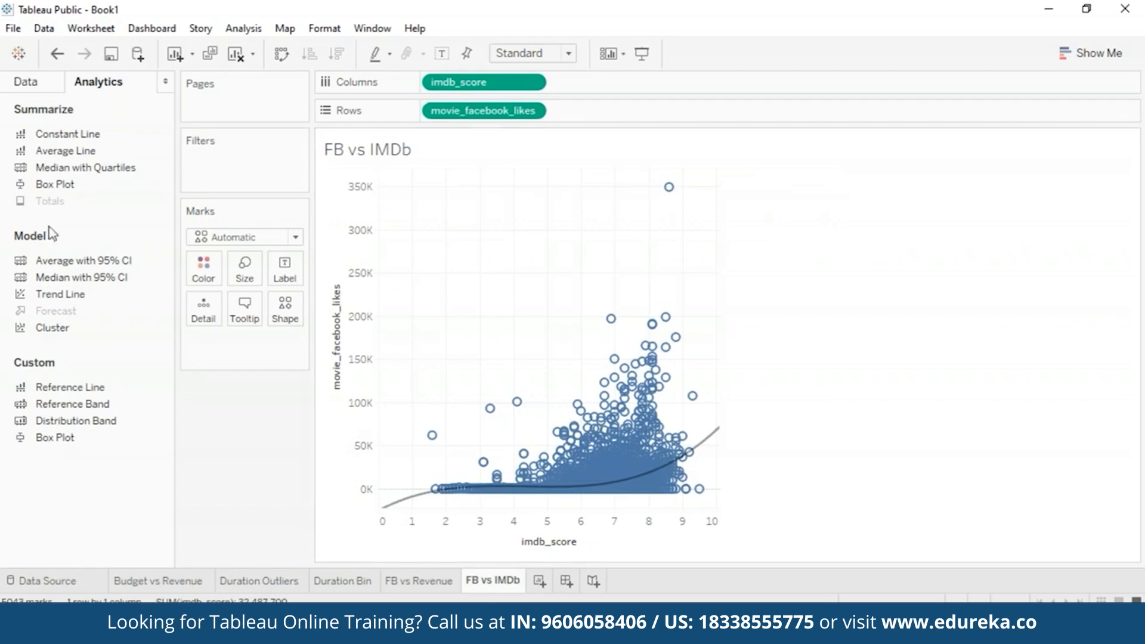
{"action": "left_click_drag", "start_coordinate": [70, 299], "coordinate": [577, 214]}
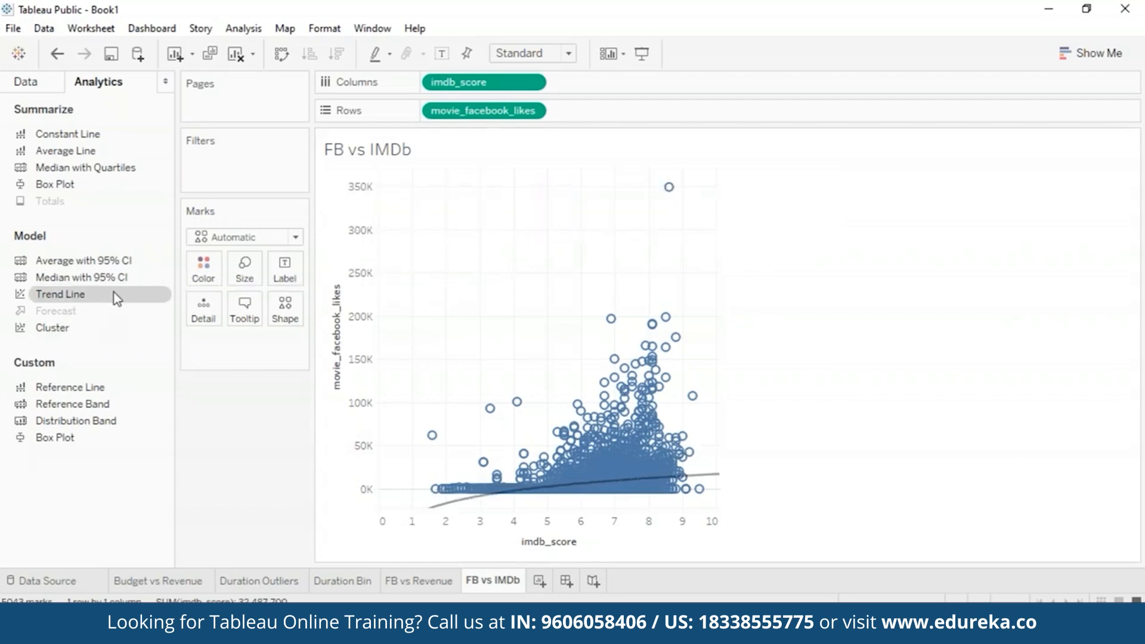
{"action": "mouse_move", "coordinate": [113, 292]}
{"action": "left_mouse_down"}
{"action": "mouse_move", "coordinate": [366, 284]}
{"action": "mouse_move", "coordinate": [749, 191]}
{"action": "left_mouse_up"}
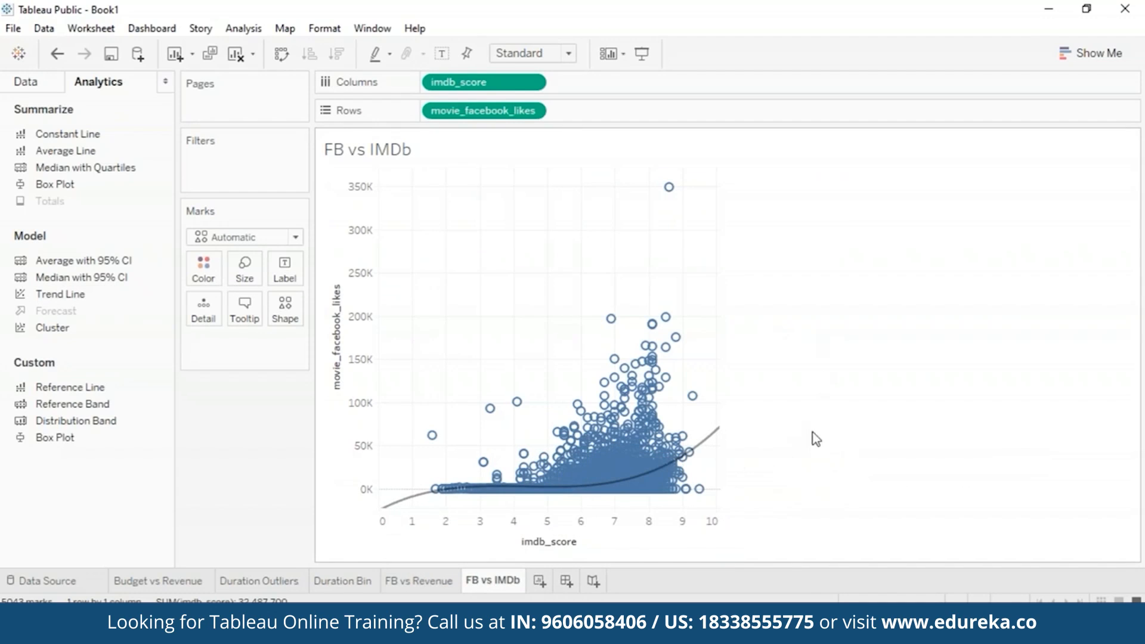
{"action": "mouse_move", "coordinate": [678, 461]}
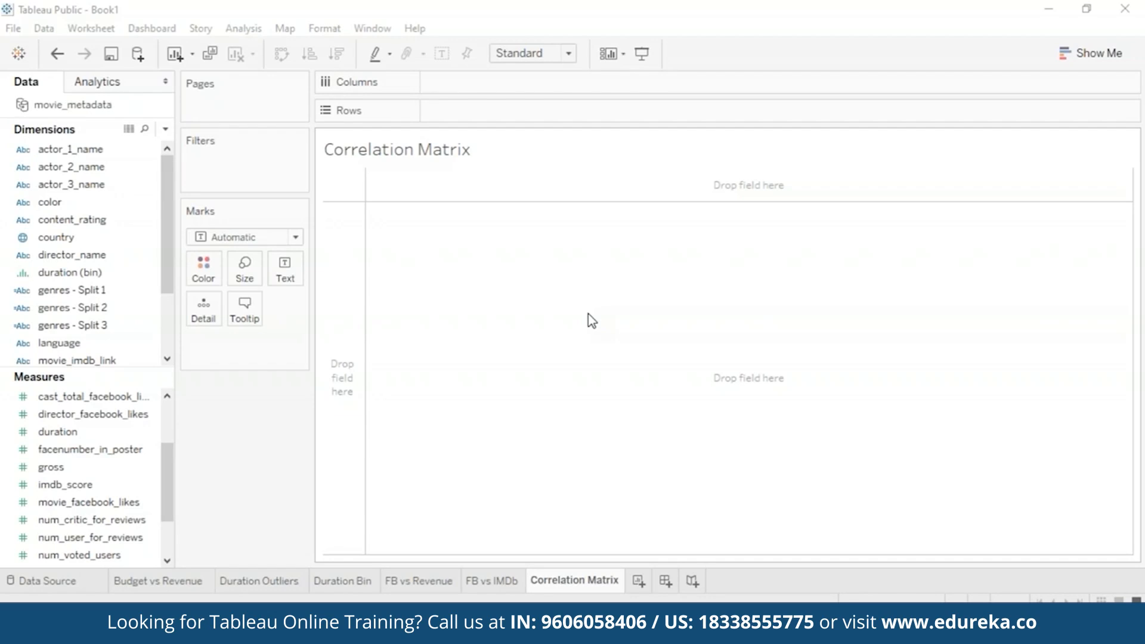
- On the Correlation Matrix sheet, plot budget in columns against duration in rows with measure aggregation turned off
{"action": "left_click", "coordinate": [53, 415]}
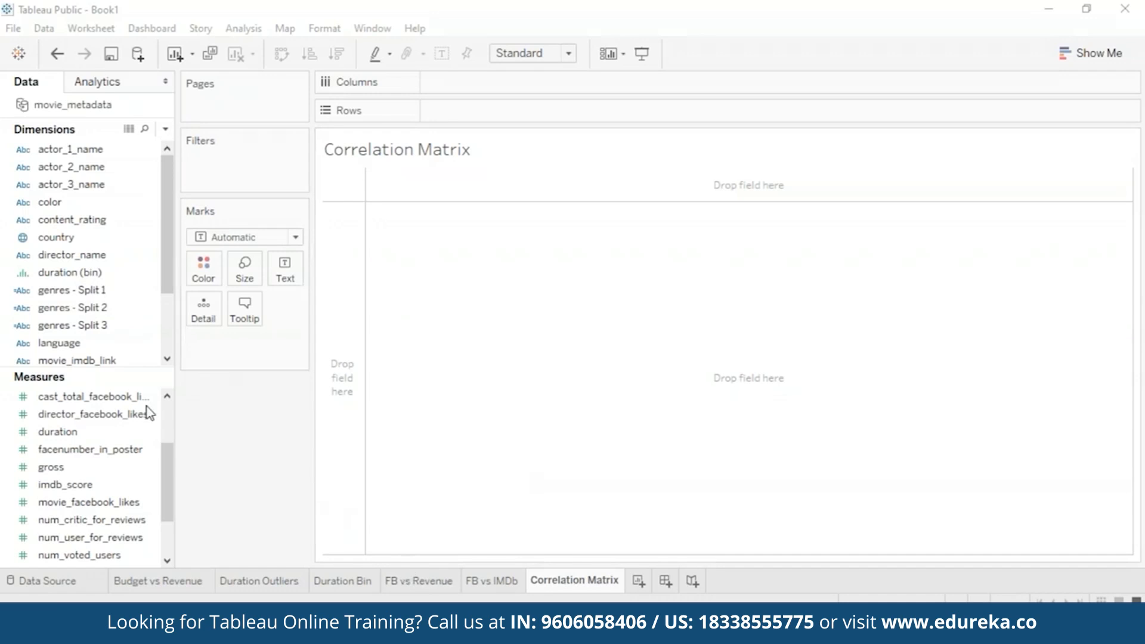
{"action": "scroll", "coordinate": [167, 465], "scroll_direction": "up", "scroll_amount": 1}
{"action": "left_click_drag", "start_coordinate": [55, 431], "coordinate": [471, 84]}
{"action": "left_click_drag", "start_coordinate": [57, 484], "coordinate": [495, 111]}
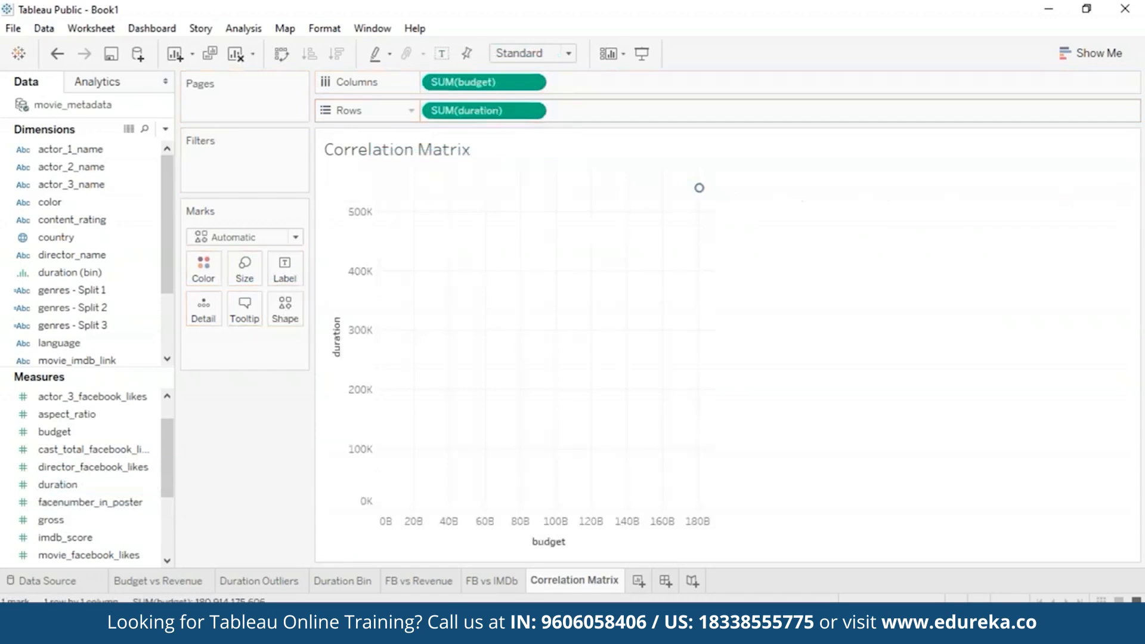
{"action": "left_click", "coordinate": [243, 28]}
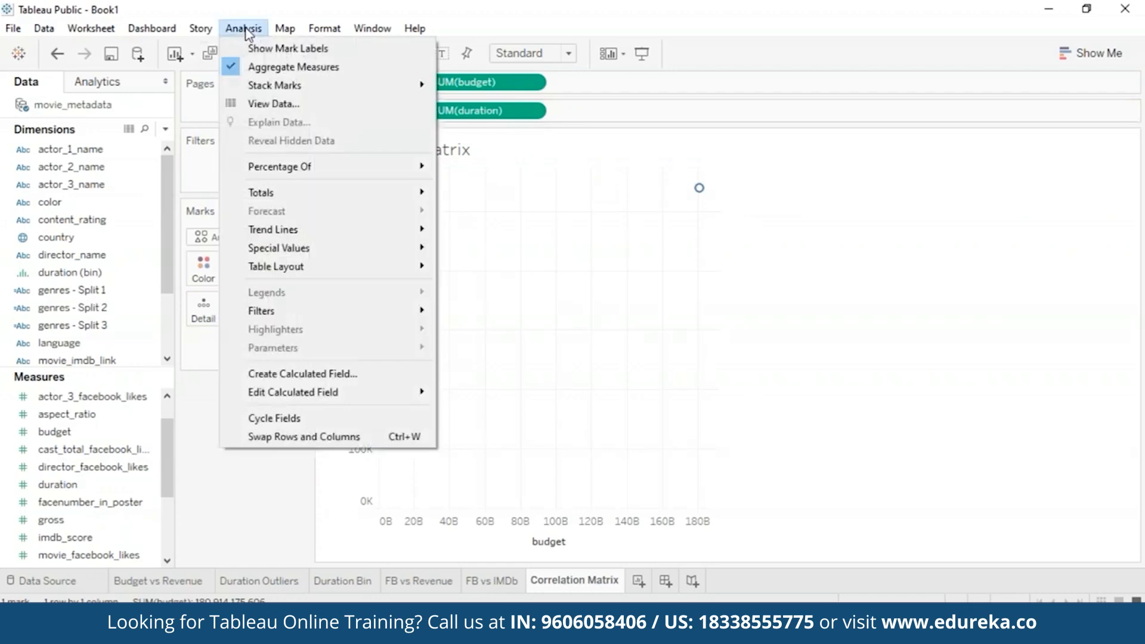
{"action": "left_click", "coordinate": [234, 70]}
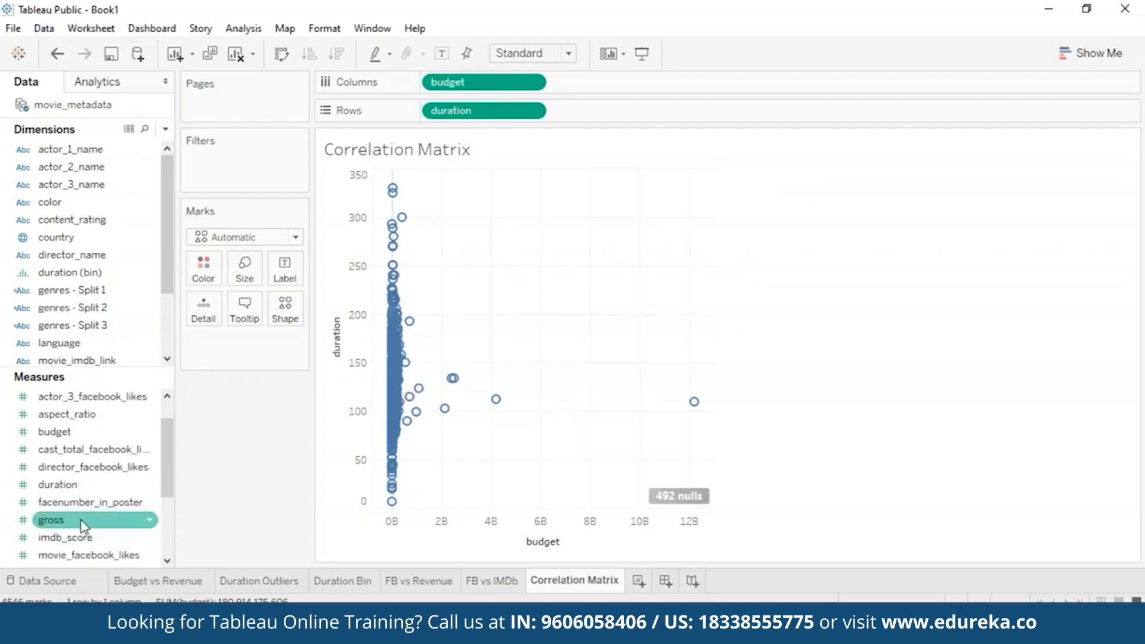
- Extend the correlation matrix by adding gross, imdb_score and movie_facebook_likes to both columns and rows
{"action": "left_click_drag", "start_coordinate": [82, 531], "coordinate": [615, 90]}
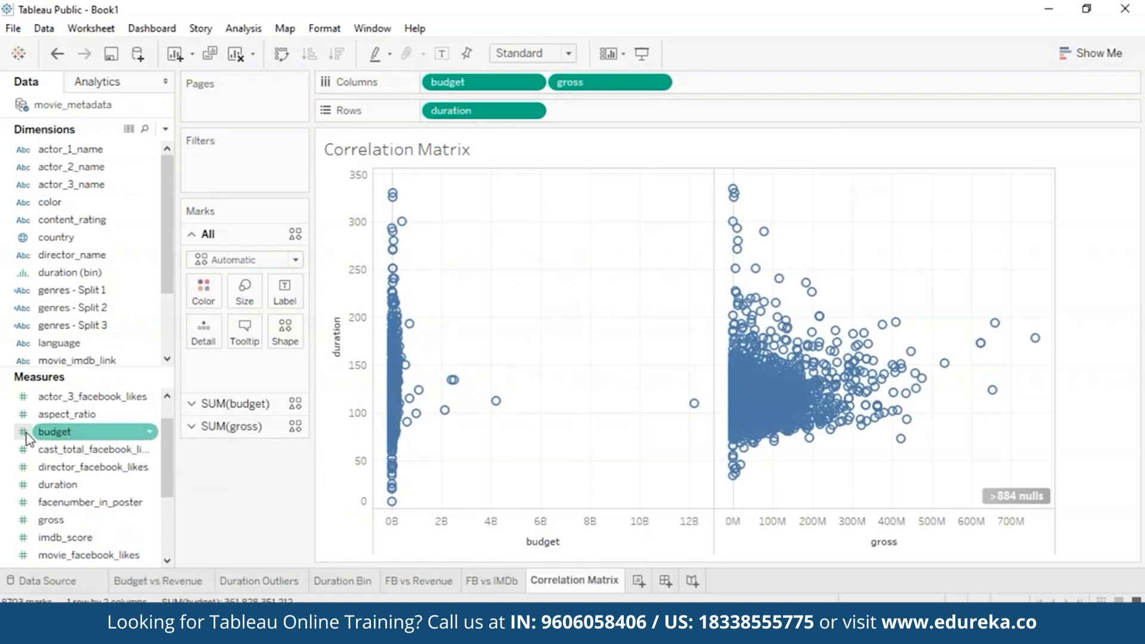
{"action": "left_click_drag", "start_coordinate": [50, 520], "coordinate": [584, 109]}
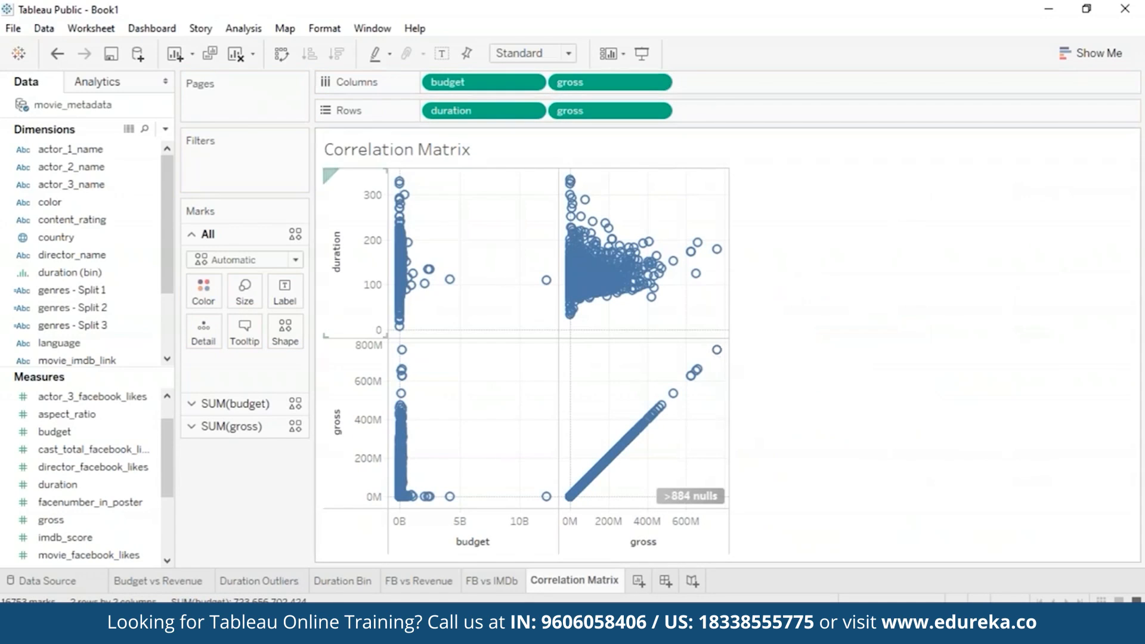
{"action": "left_click_drag", "start_coordinate": [109, 542], "coordinate": [736, 108]}
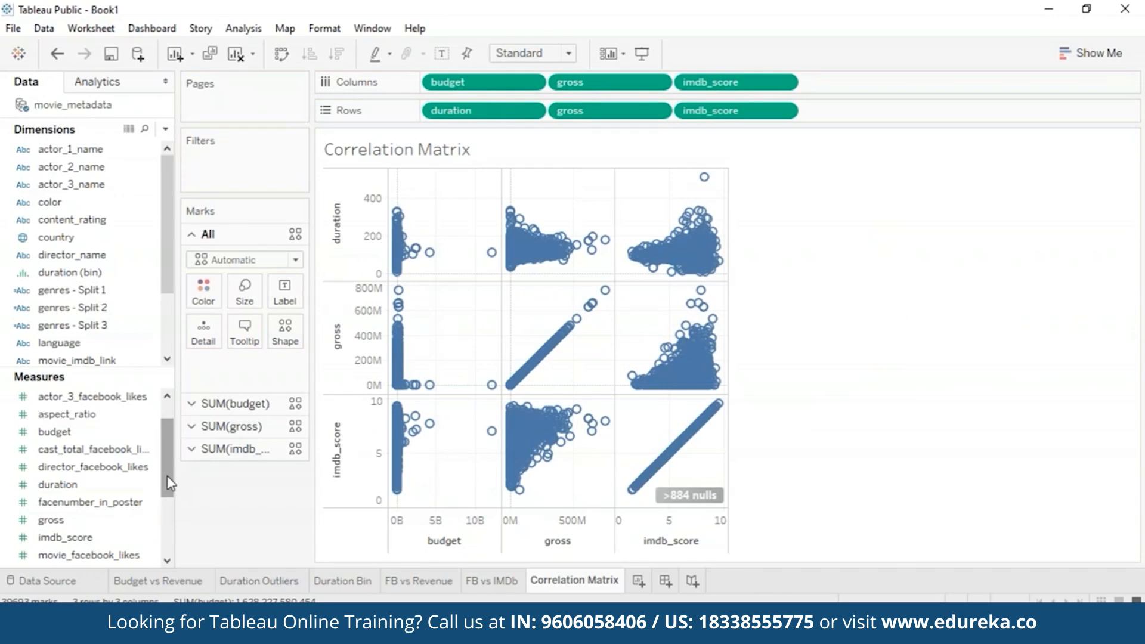
{"action": "left_click_drag", "start_coordinate": [90, 555], "coordinate": [878, 84]}
{"action": "left_click_drag", "start_coordinate": [124, 551], "coordinate": [893, 108]}
- Fit the correlation matrix to Entire View
{"action": "left_click", "coordinate": [569, 54]}
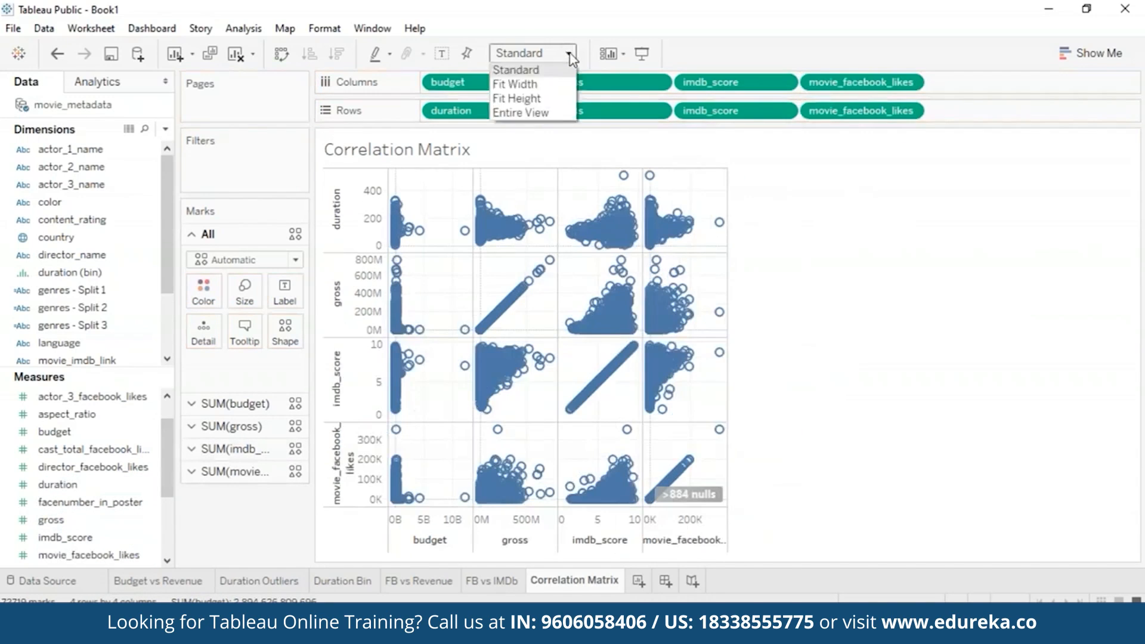
{"action": "left_click", "coordinate": [539, 125]}
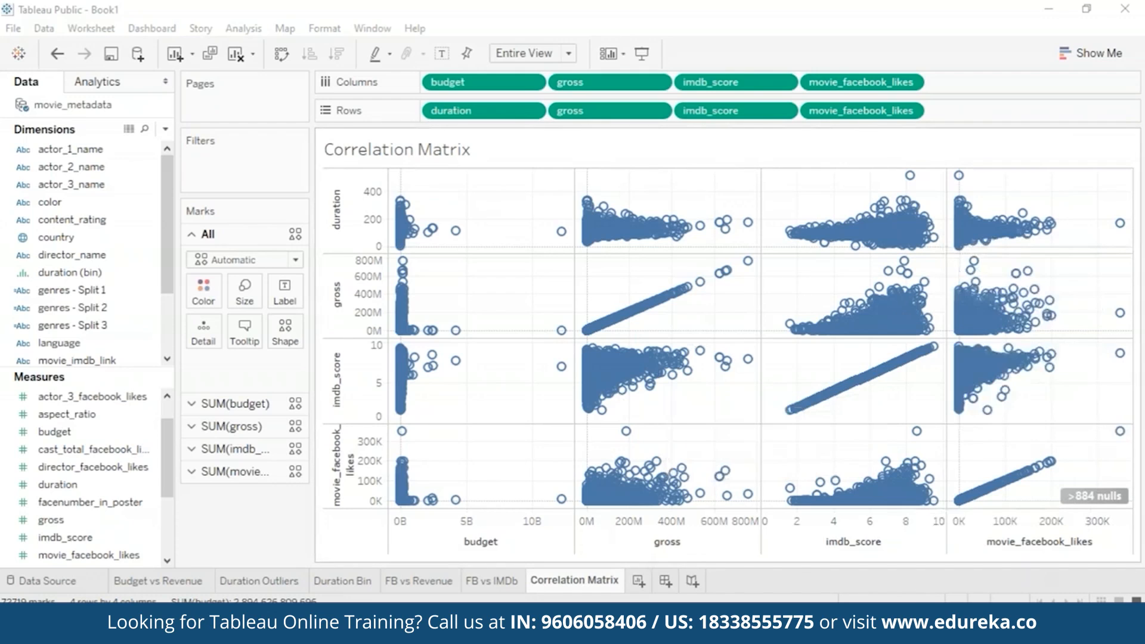
{"action": "mouse_move", "coordinate": [698, 371]}
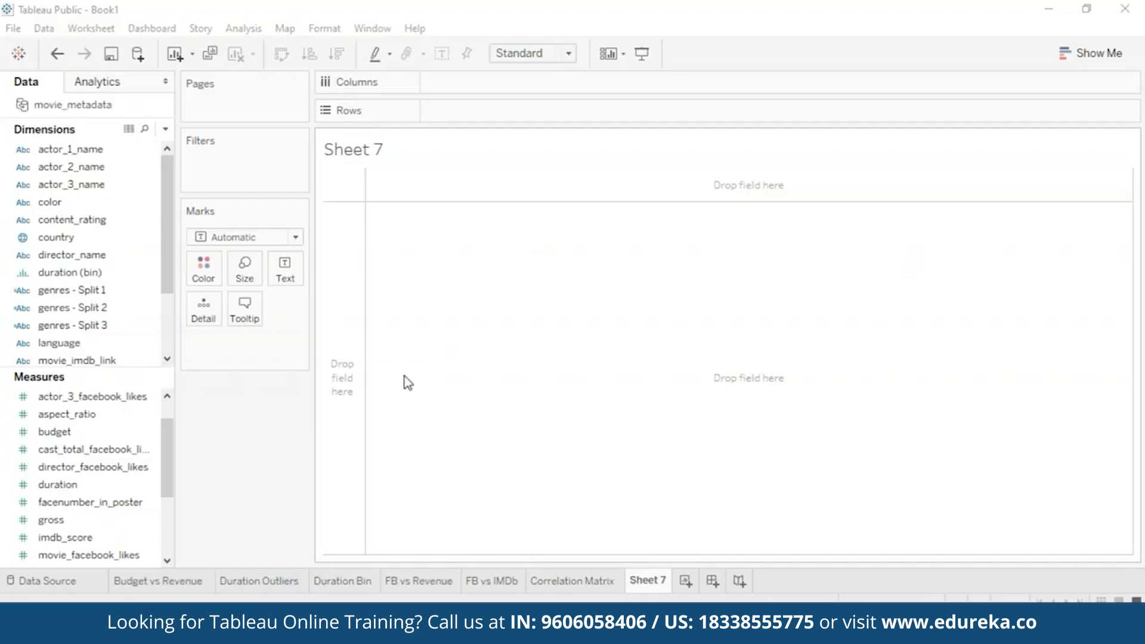
- On Sheet 7, change the data type of the title_year dimension to Date
{"action": "left_click_drag", "start_coordinate": [164, 277], "coordinate": [161, 347]}
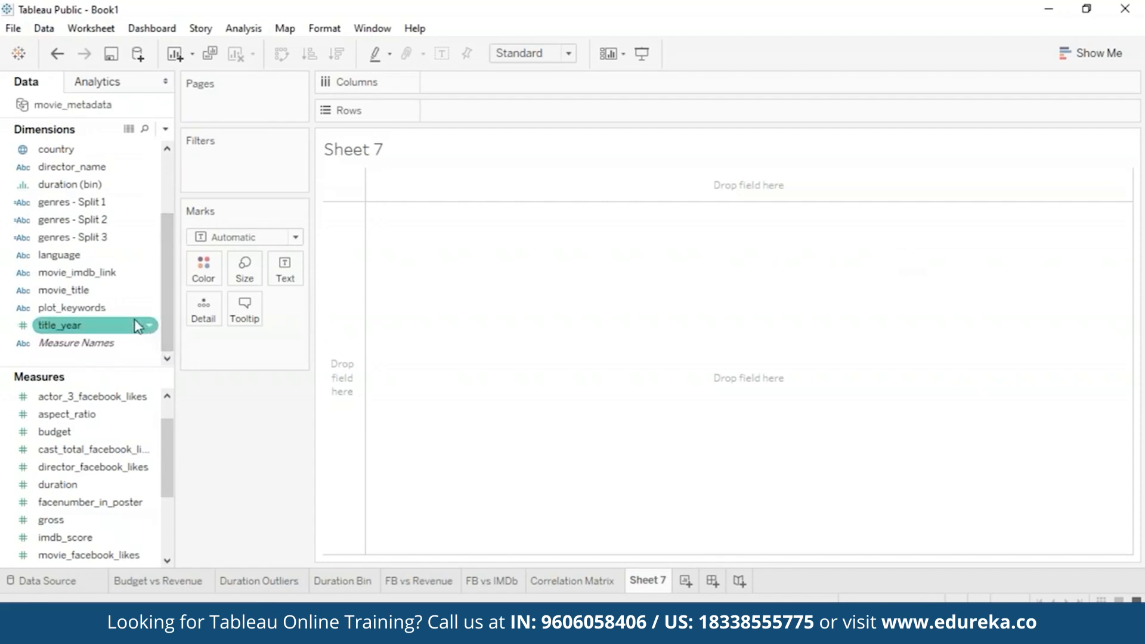
{"action": "right_click", "coordinate": [137, 327]}
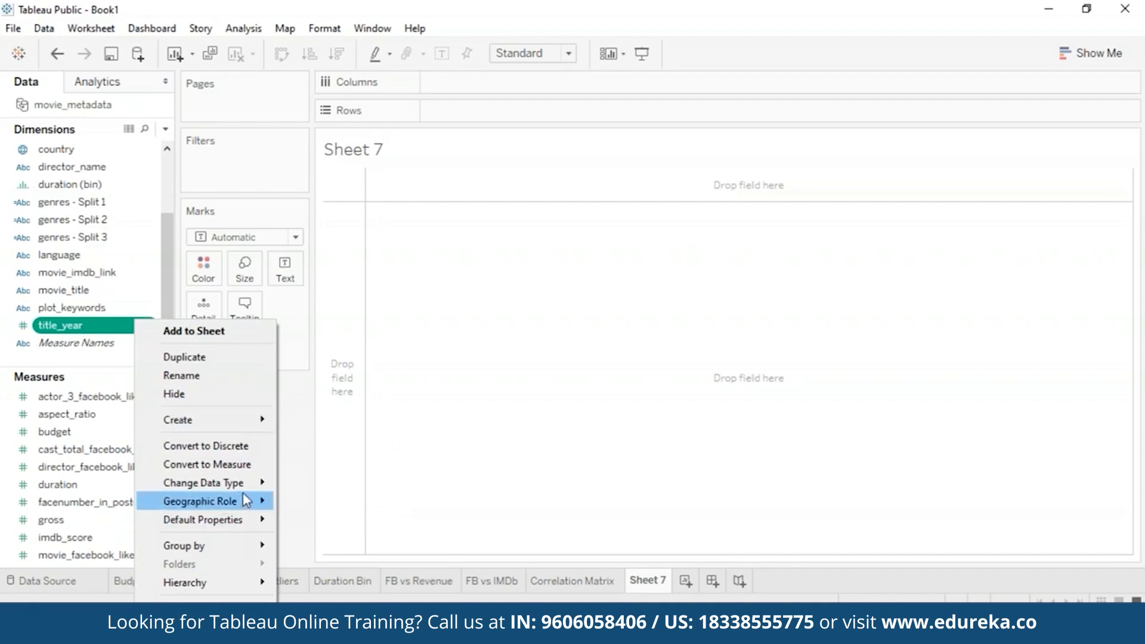
{"action": "mouse_move", "coordinate": [247, 484]}
{"action": "left_click", "coordinate": [340, 540]}
- Plot budget in rows against the year of title_year in columns, and change the budget aggregation to Average
{"action": "left_click_drag", "start_coordinate": [101, 325], "coordinate": [501, 85]}
{"action": "left_click_drag", "start_coordinate": [90, 432], "coordinate": [517, 113]}
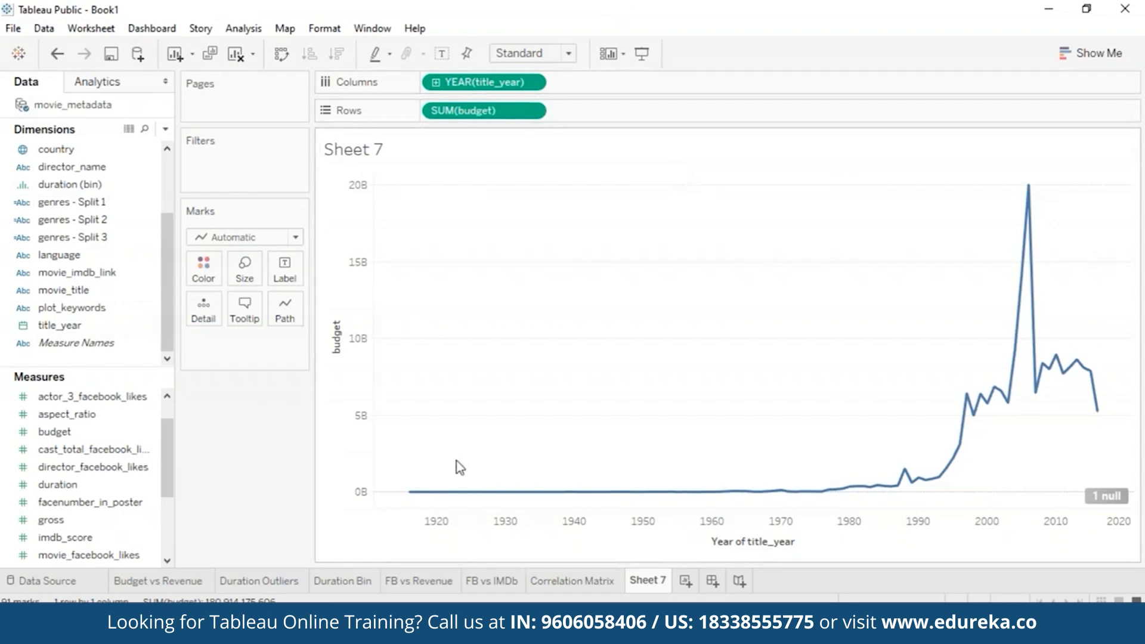
{"action": "mouse_move", "coordinate": [488, 494]}
{"action": "left_click", "coordinate": [531, 110]}
{"action": "mouse_move", "coordinate": [559, 281]}
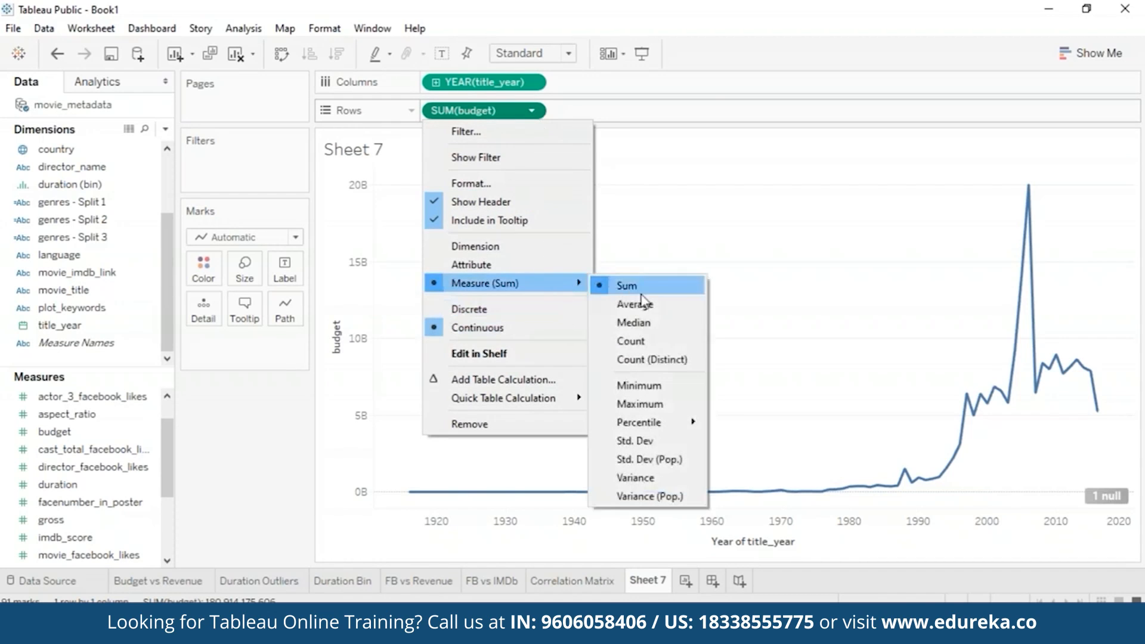
{"action": "left_click", "coordinate": [654, 306]}
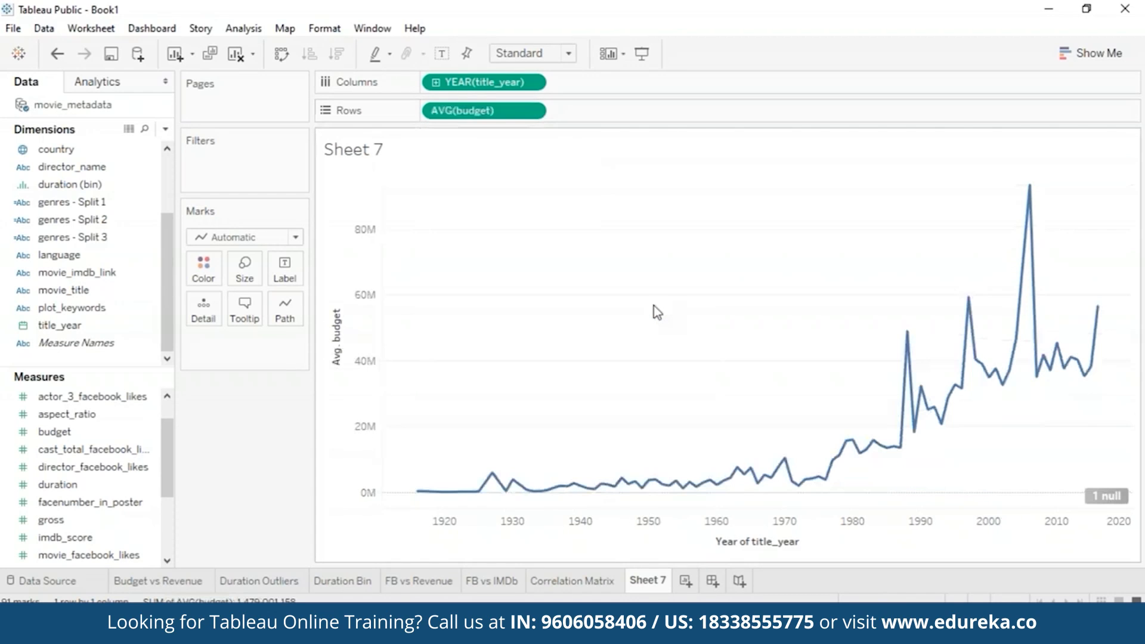
- Show a filter for the genres - Split 1 dimension on the budget line chart
{"action": "left_click", "coordinate": [127, 471]}
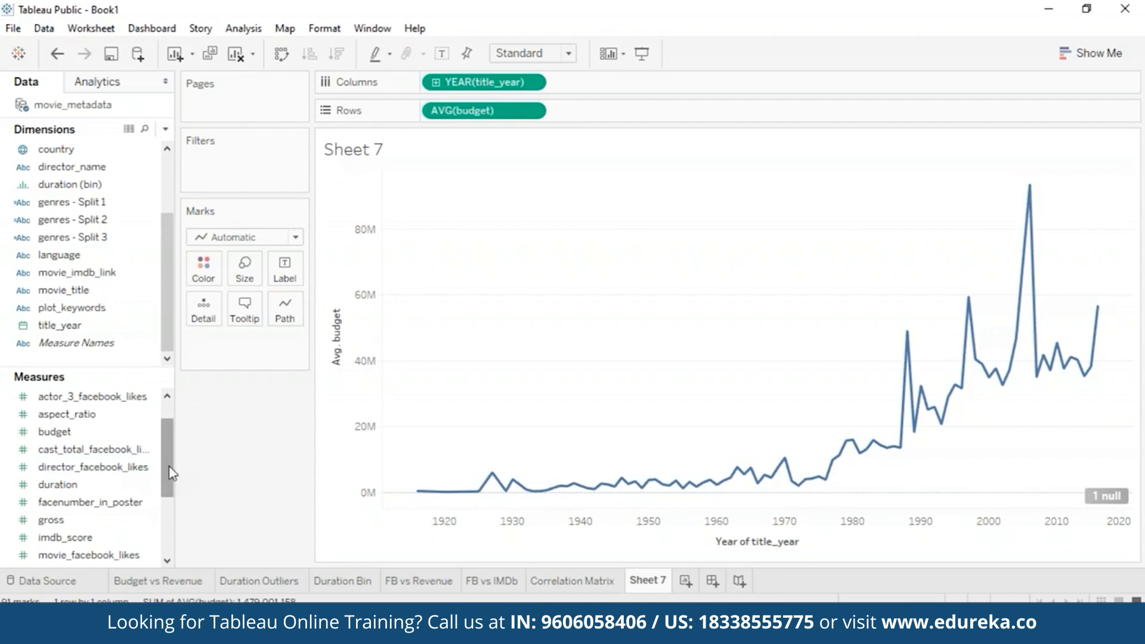
{"action": "left_click_drag", "start_coordinate": [171, 468], "coordinate": [171, 530]}
{"action": "left_click_drag", "start_coordinate": [173, 411], "coordinate": [168, 511]}
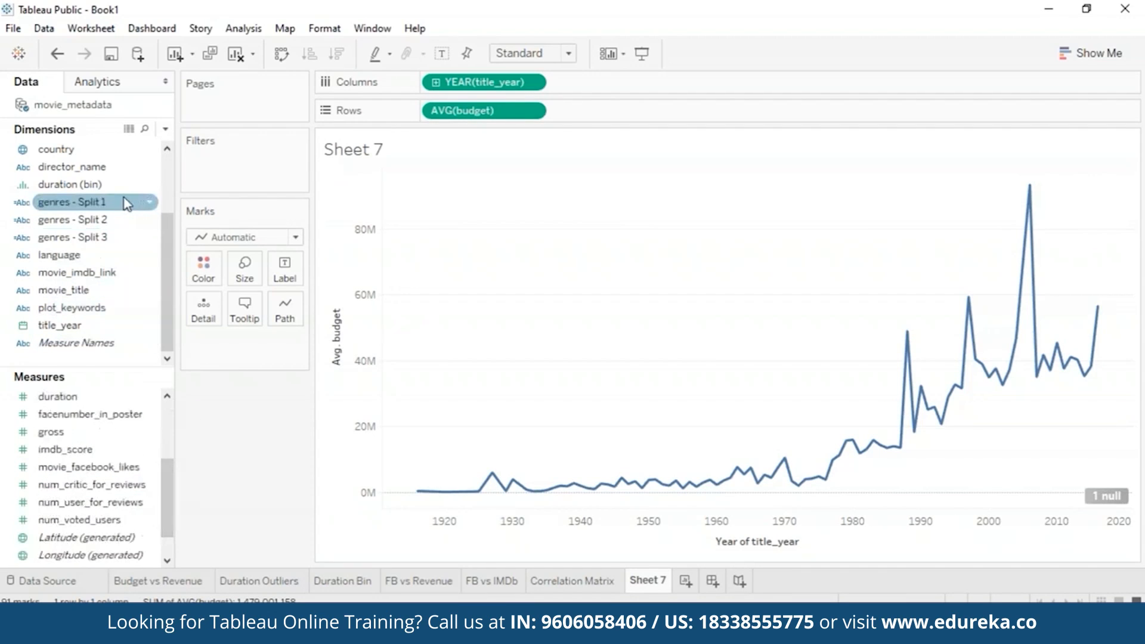
{"action": "mouse_move", "coordinate": [128, 201]}
{"action": "left_mouse_down"}
{"action": "mouse_move", "coordinate": [232, 173]}
{"action": "mouse_move", "coordinate": [110, 198]}
{"action": "mouse_move", "coordinate": [122, 206]}
{"action": "left_mouse_up"}
{"action": "left_click", "coordinate": [149, 205]}
{"action": "left_click", "coordinate": [224, 232]}
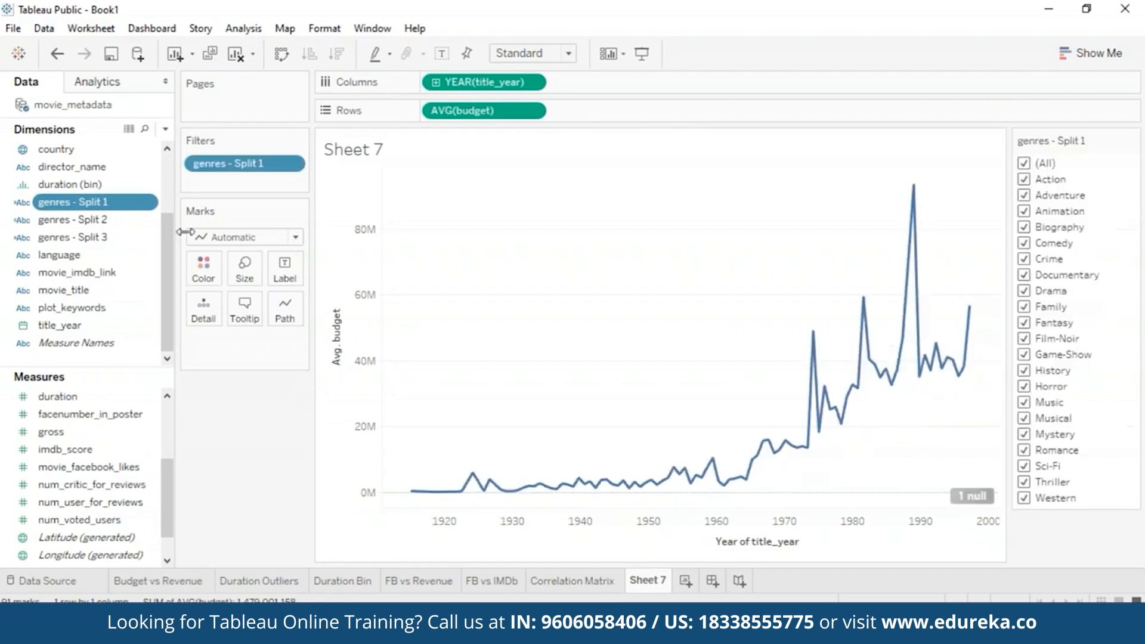
- Deselect all genres in the genres - Split 1 filter, and view Action and Animation one at a time
{"action": "left_click", "coordinate": [1024, 163]}
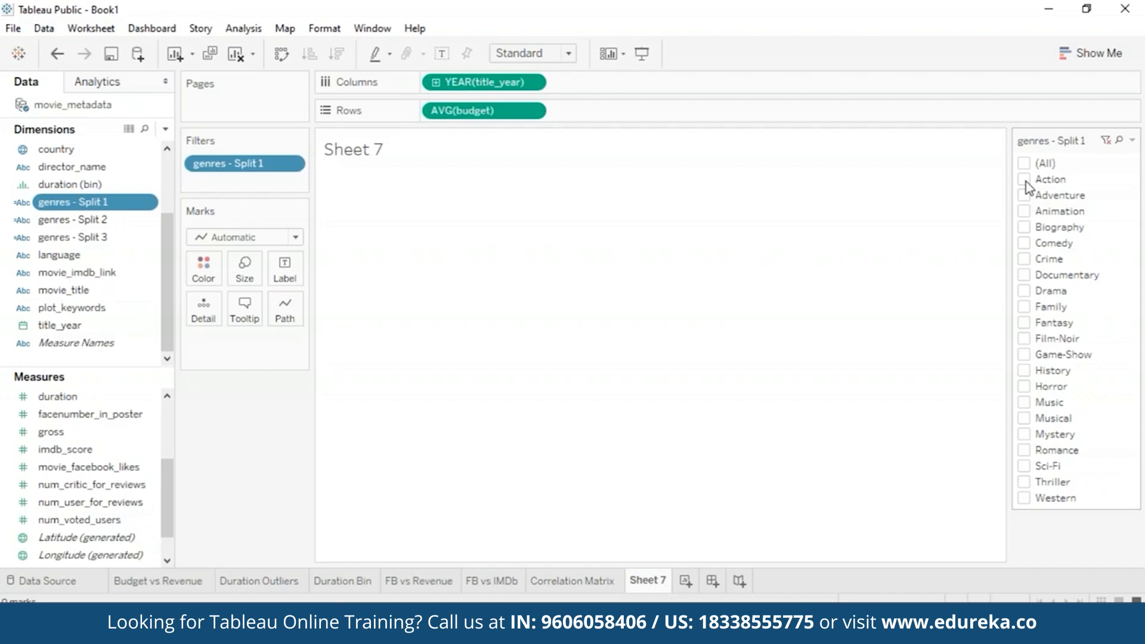
{"action": "left_click", "coordinate": [1024, 179]}
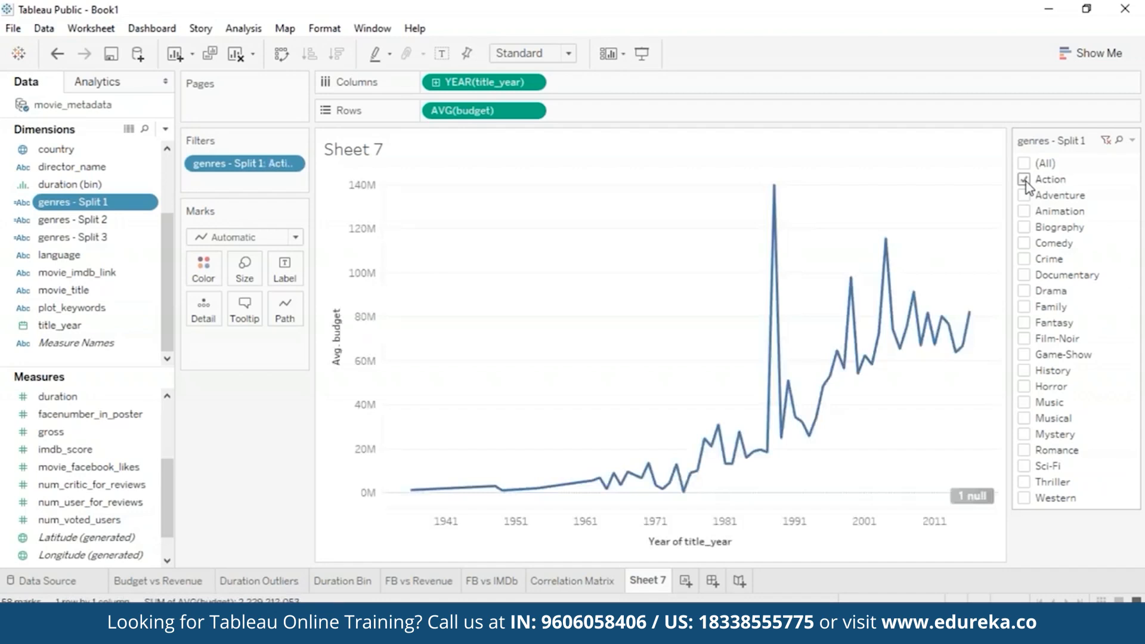
{"action": "left_click", "coordinate": [1024, 180]}
{"action": "left_click", "coordinate": [1024, 212]}
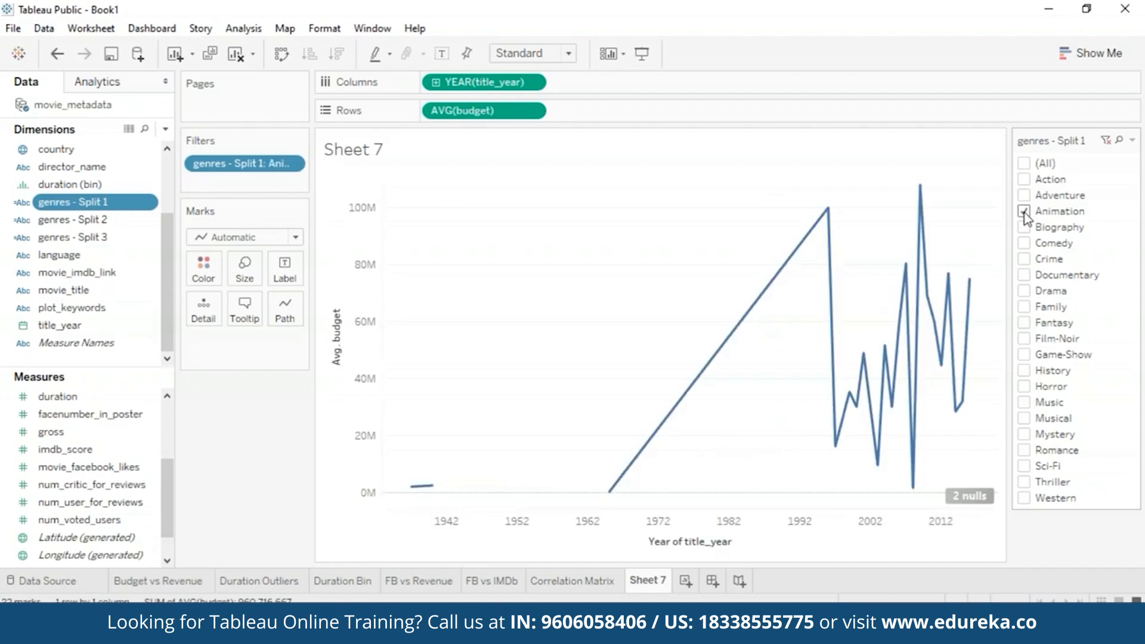
{"action": "left_click", "coordinate": [1024, 212]}
- View the average budget trend for the Crime genre and for the Documentary genre separately
{"action": "left_click", "coordinate": [1025, 259]}
{"action": "left_click", "coordinate": [1025, 259]}
{"action": "left_click", "coordinate": [1024, 259]}
{"action": "left_click", "coordinate": [1025, 259]}
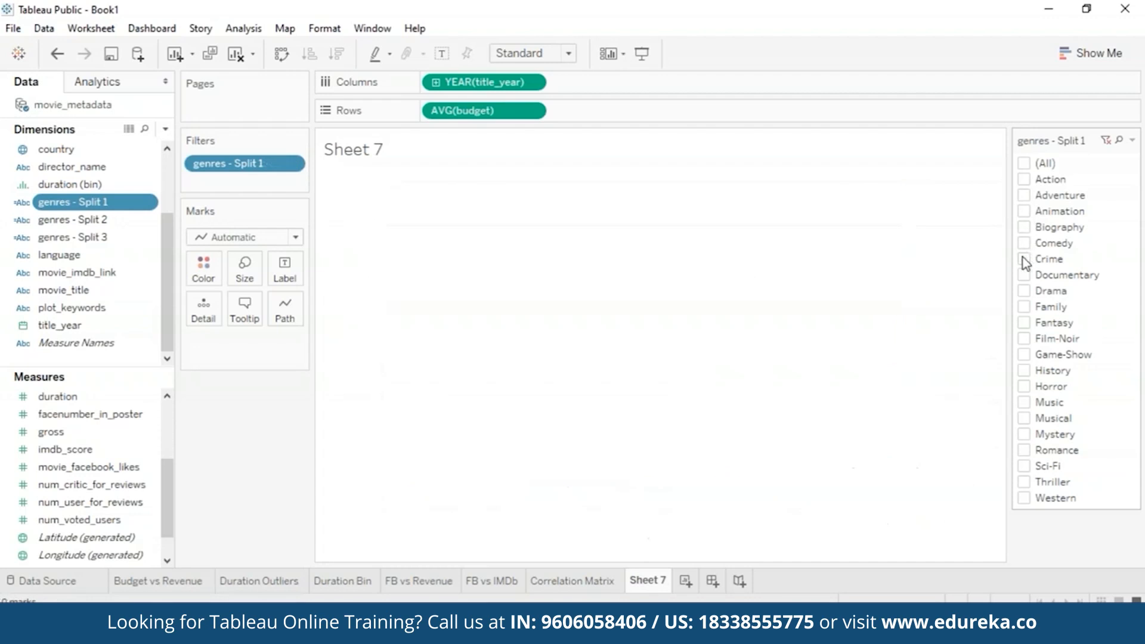
{"action": "left_click", "coordinate": [1024, 276]}
{"action": "left_click", "coordinate": [1024, 275]}
- Try the Film-Noir and Family genres, restrict the filter to Sci-Fi only, and inspect the peak of its budget line
{"action": "left_click", "coordinate": [1024, 339]}
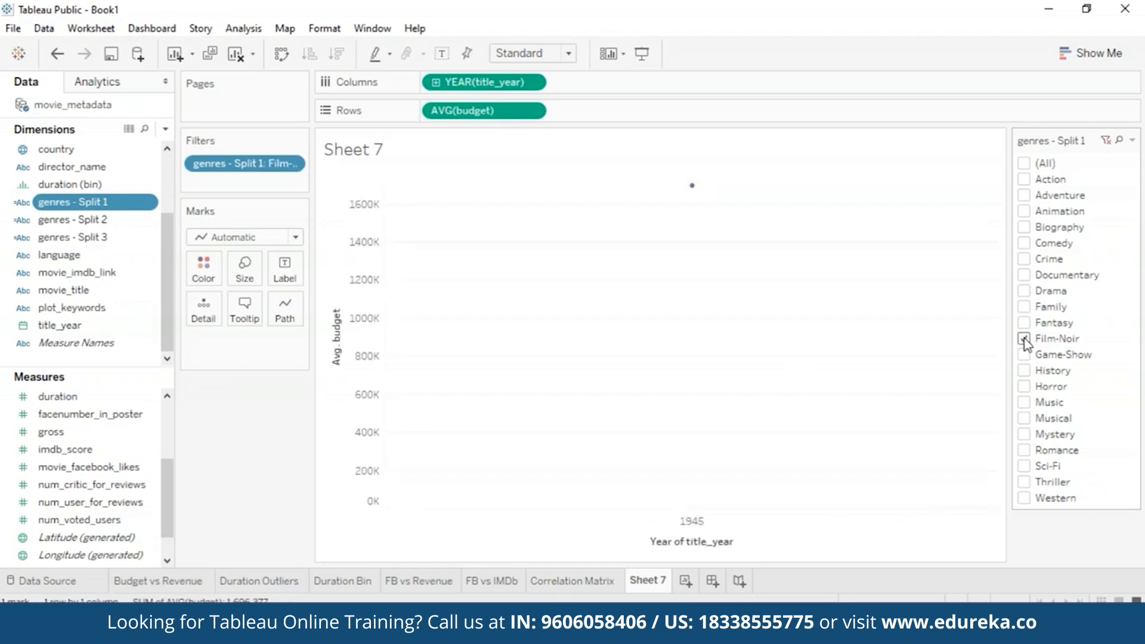
{"action": "left_click", "coordinate": [1024, 307]}
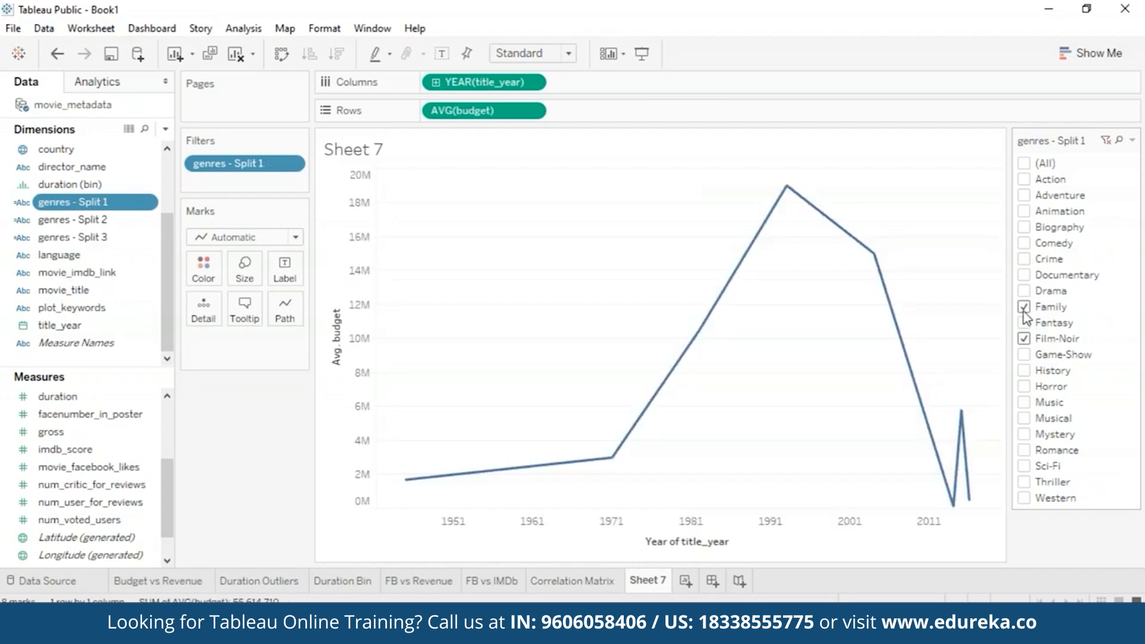
{"action": "left_click", "coordinate": [1024, 307]}
{"action": "left_click", "coordinate": [1024, 466]}
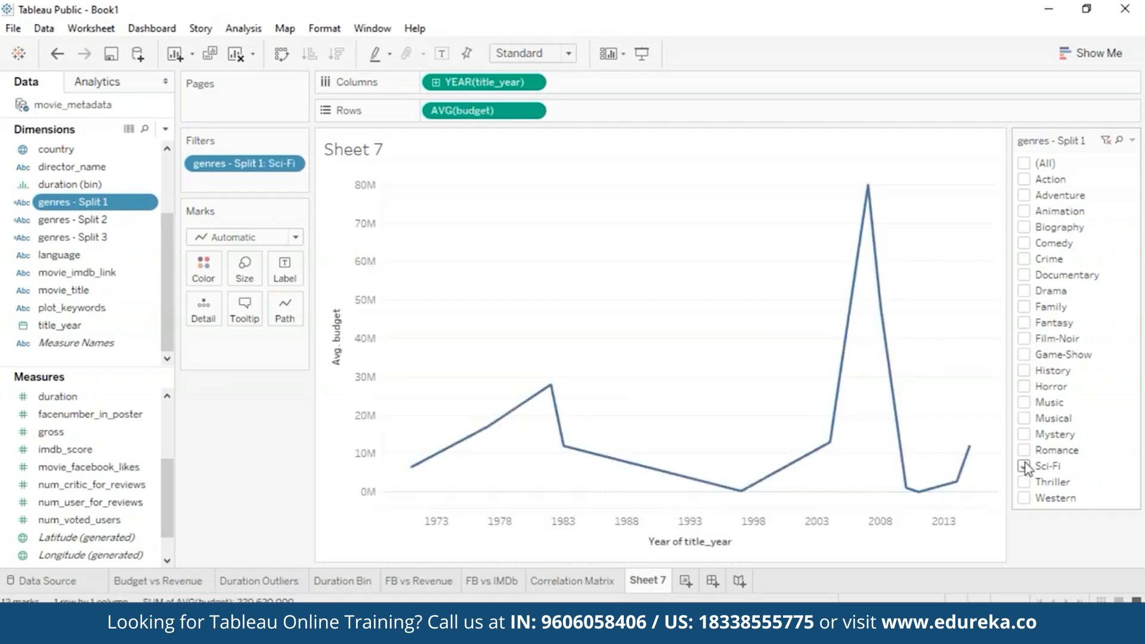
{"action": "mouse_move", "coordinate": [897, 216]}
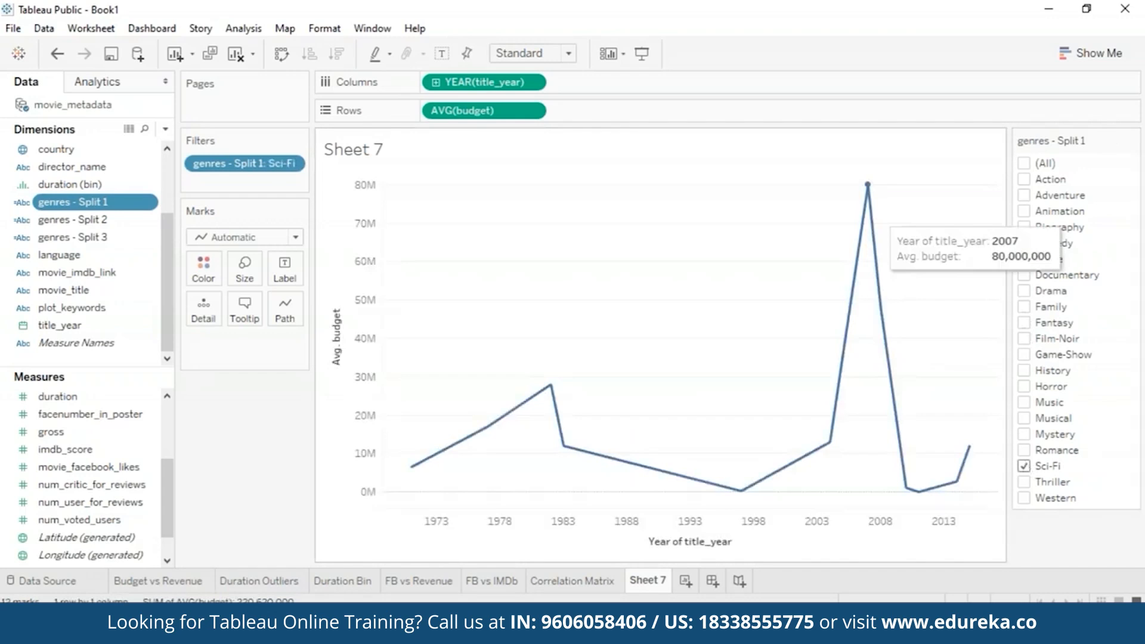
- Rename the Sheet 7 worksheet as Genre Budget and add a new worksheet named Genre IMDb
{"action": "right_click", "coordinate": [649, 580]}
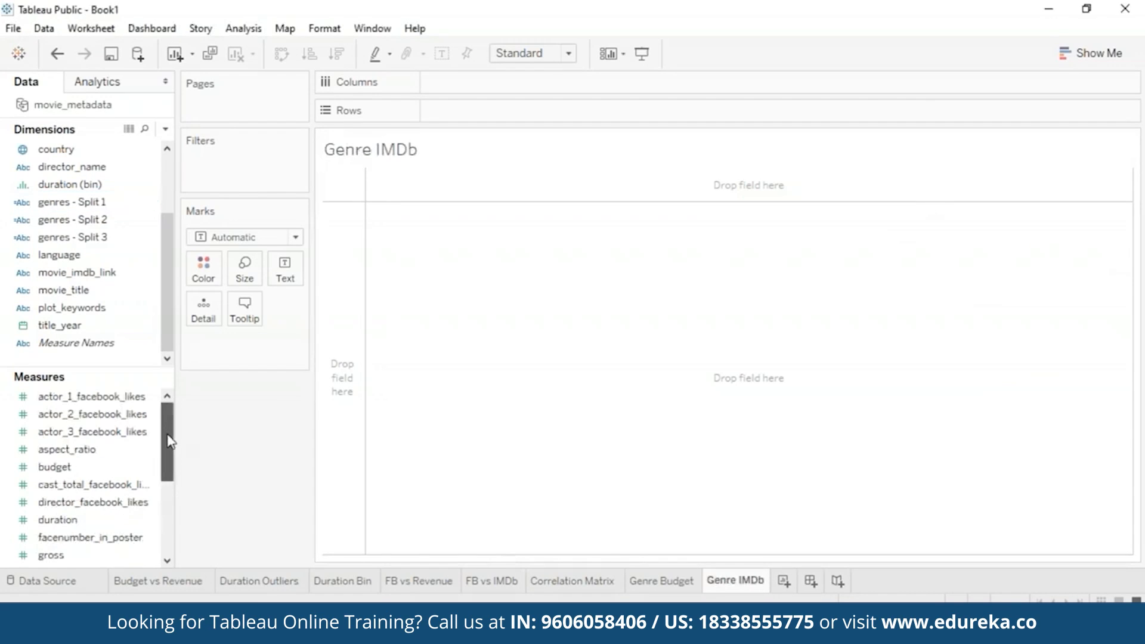
- Create bins from the imdb_score measure with a bin size of 1
{"action": "scroll", "coordinate": [166, 447], "scroll_direction": "down", "scroll_amount": 1}
{"action": "scroll", "coordinate": [165, 447], "scroll_direction": "up", "scroll_amount": 1}
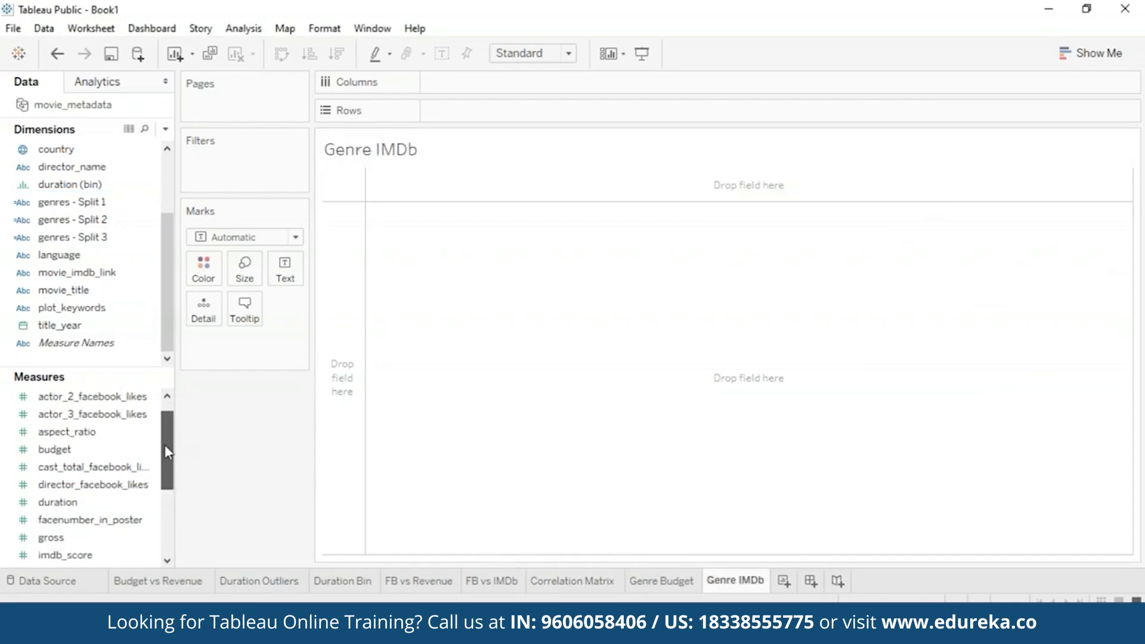
{"action": "left_click_drag", "start_coordinate": [165, 444], "coordinate": [166, 459]}
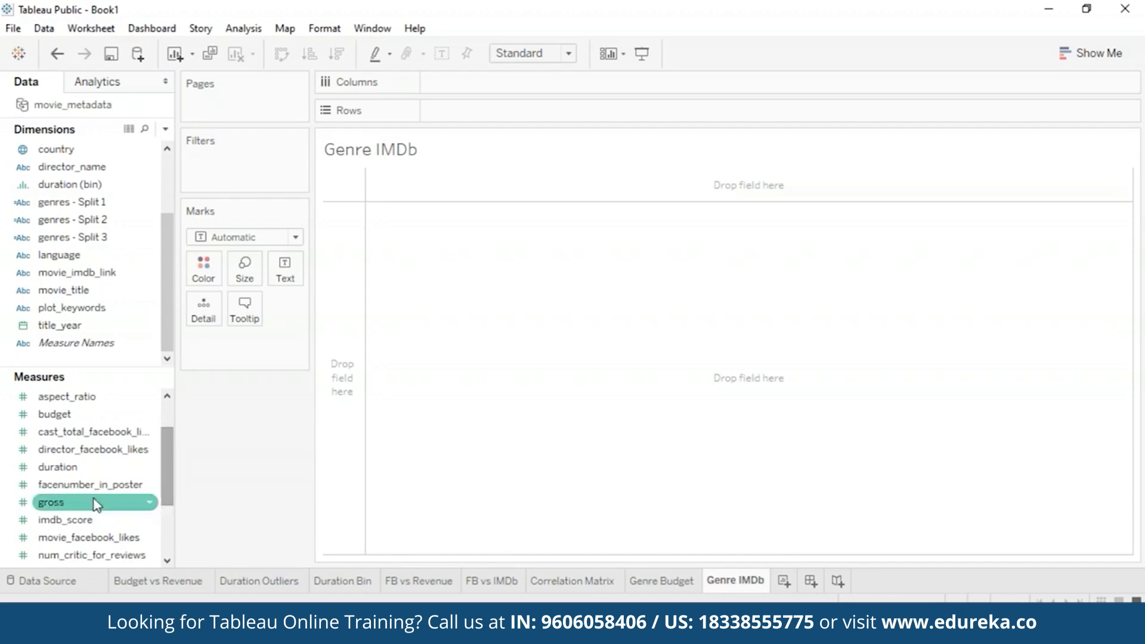
{"action": "right_click", "coordinate": [98, 524]}
{"action": "mouse_move", "coordinate": [179, 325]}
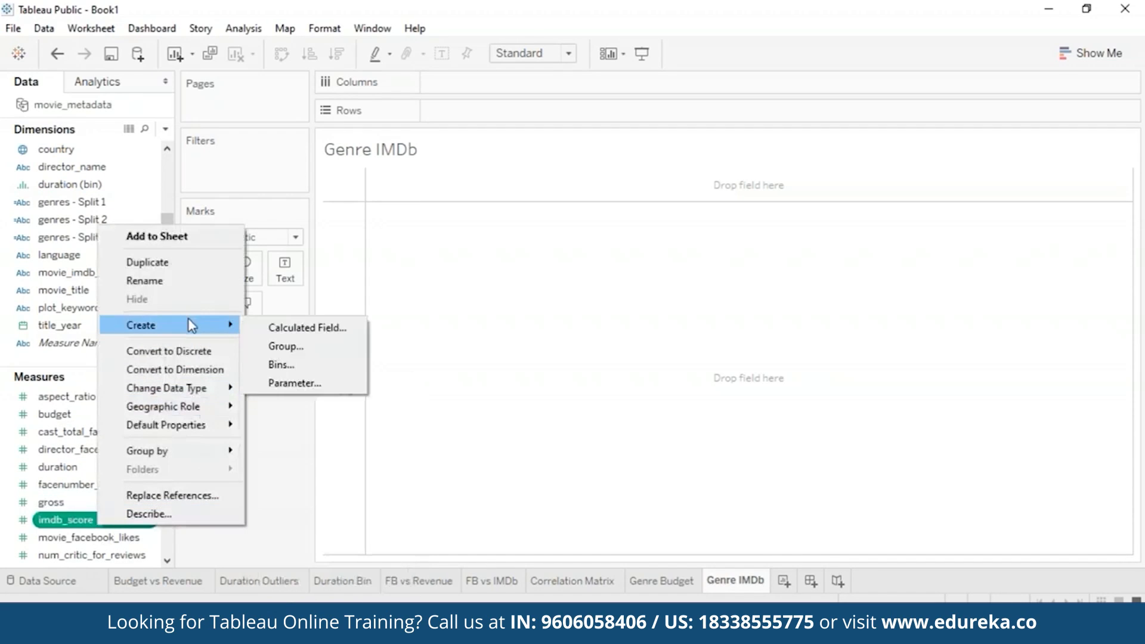
{"action": "left_click", "coordinate": [298, 365]}
{"action": "double_click", "coordinate": [560, 277]}
{"action": "type", "text": "1"}
{"action": "left_click", "coordinate": [627, 374]}
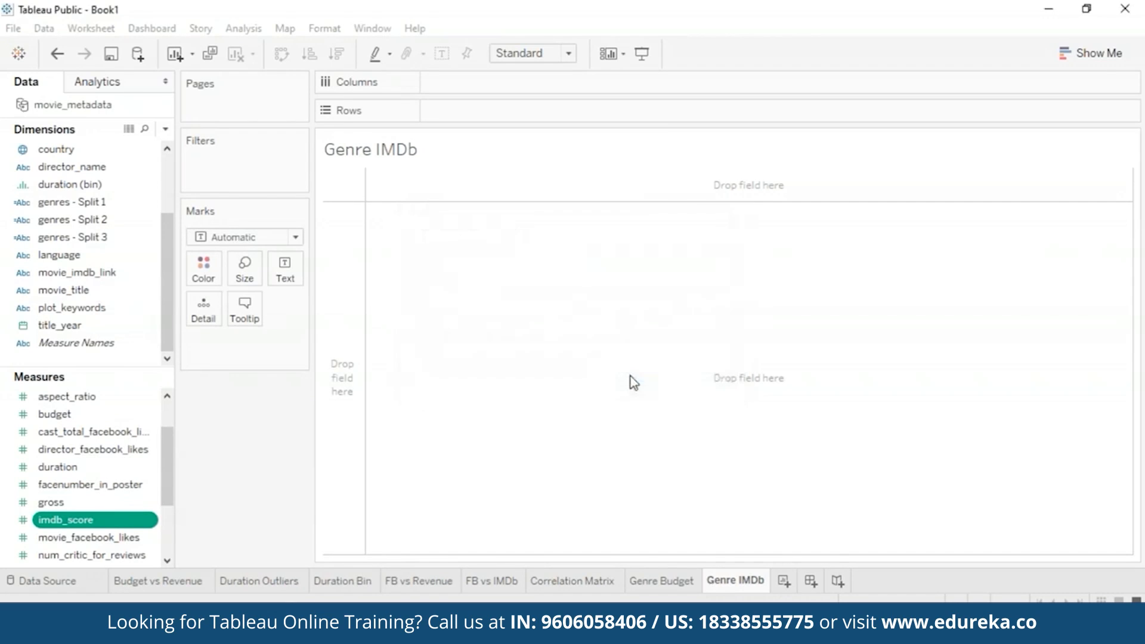
- Plot the sum of imdb_score by imdb_score (bin) and add genres - Split 1 as detail on the bars
{"action": "left_click_drag", "start_coordinate": [110, 256], "coordinate": [430, 83]}
{"action": "left_click_drag", "start_coordinate": [59, 519], "coordinate": [489, 111]}
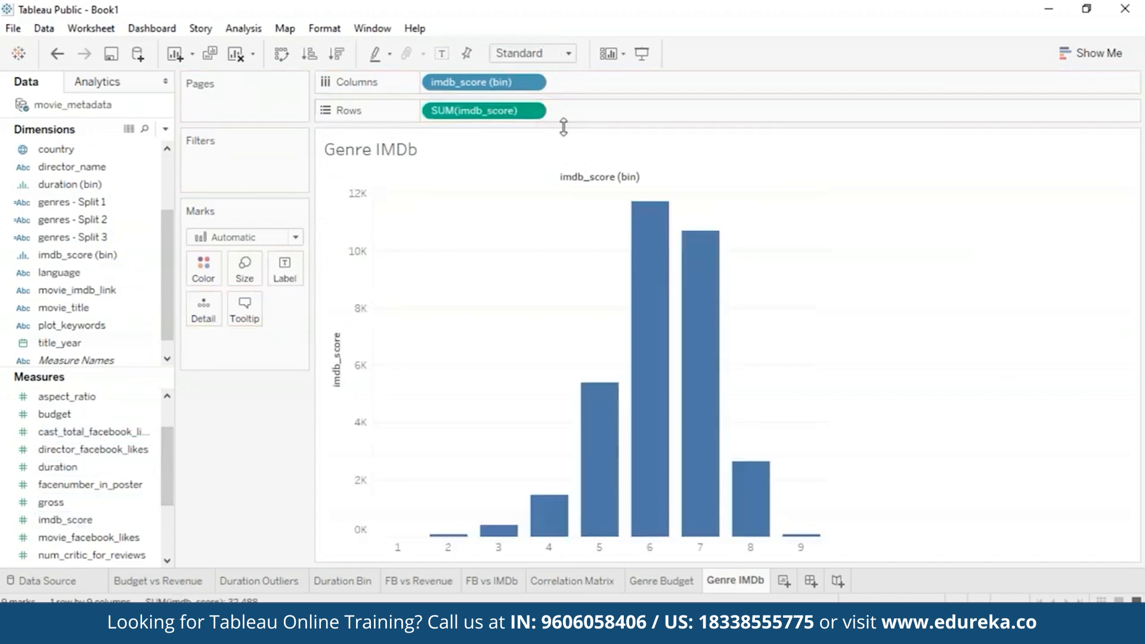
{"action": "left_click_drag", "start_coordinate": [150, 205], "coordinate": [299, 350]}
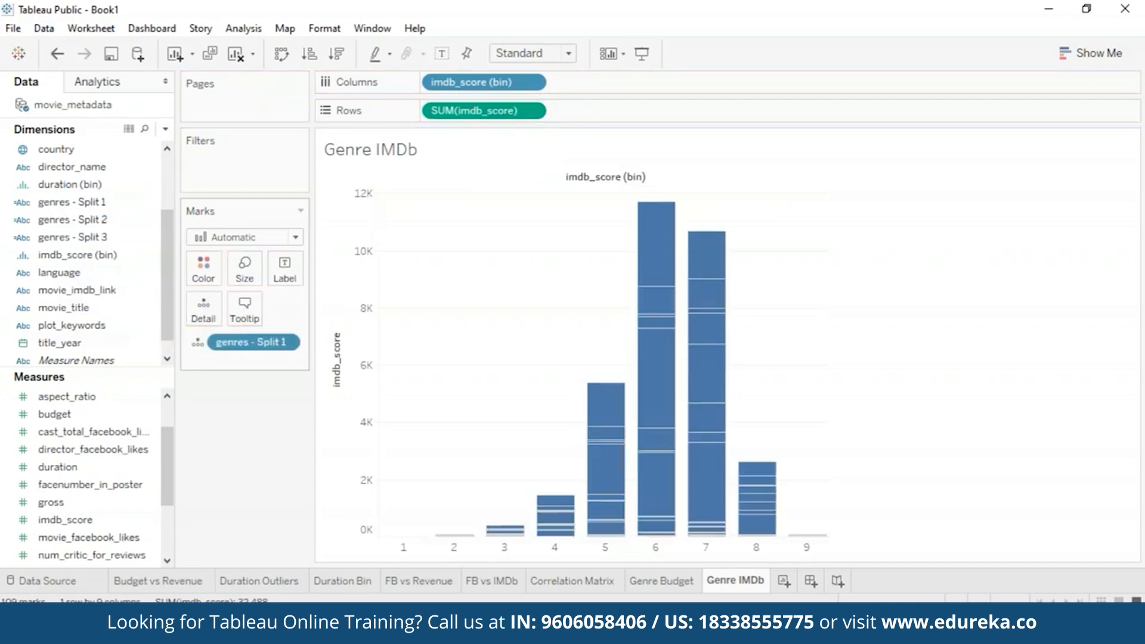
- Color the imdb_score histogram bars by genres - Split 1, keeping the mark border on Automatic
{"action": "left_click", "coordinate": [292, 342]}
{"action": "left_click", "coordinate": [293, 341]}
{"action": "left_click", "coordinate": [203, 273]}
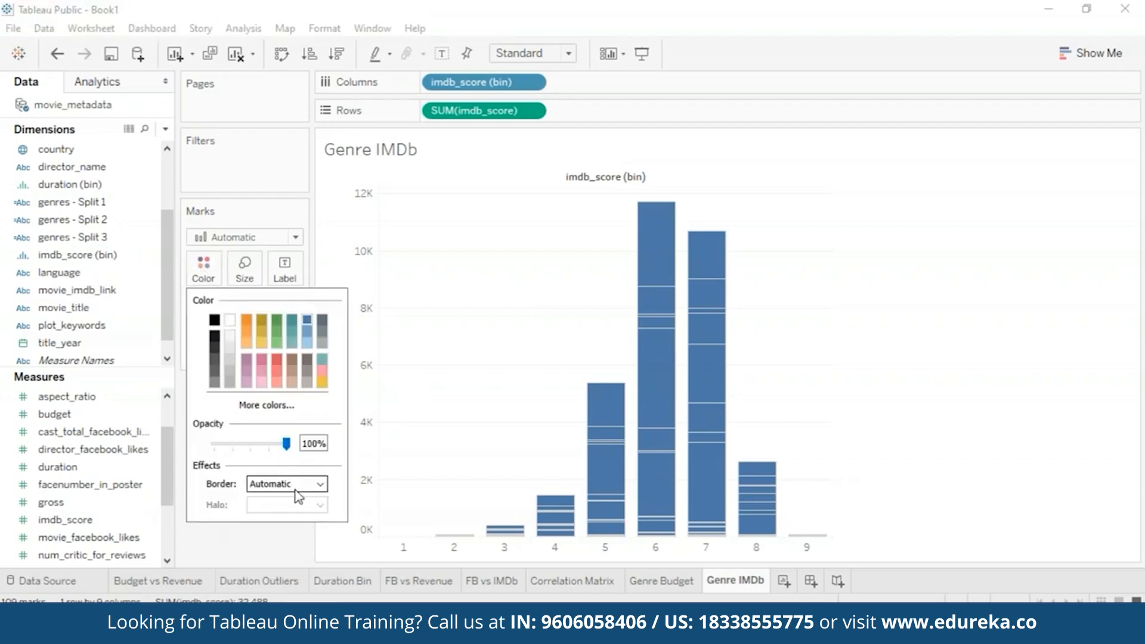
{"action": "left_click", "coordinate": [319, 485]}
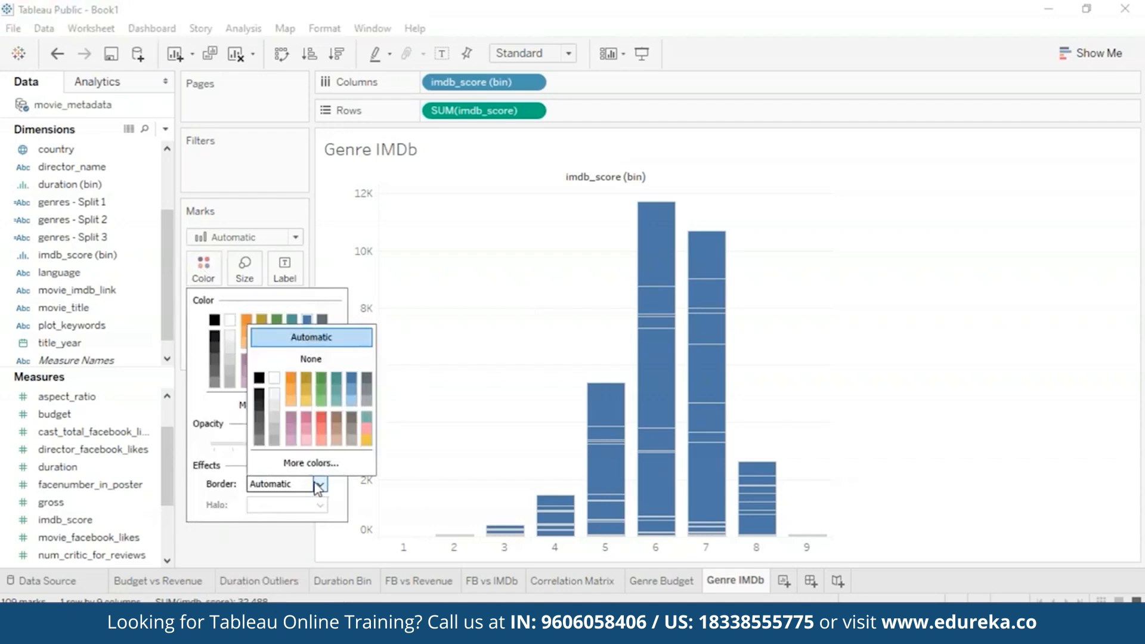
{"action": "left_click", "coordinate": [430, 389]}
{"action": "left_click_drag", "start_coordinate": [104, 202], "coordinate": [203, 267]}
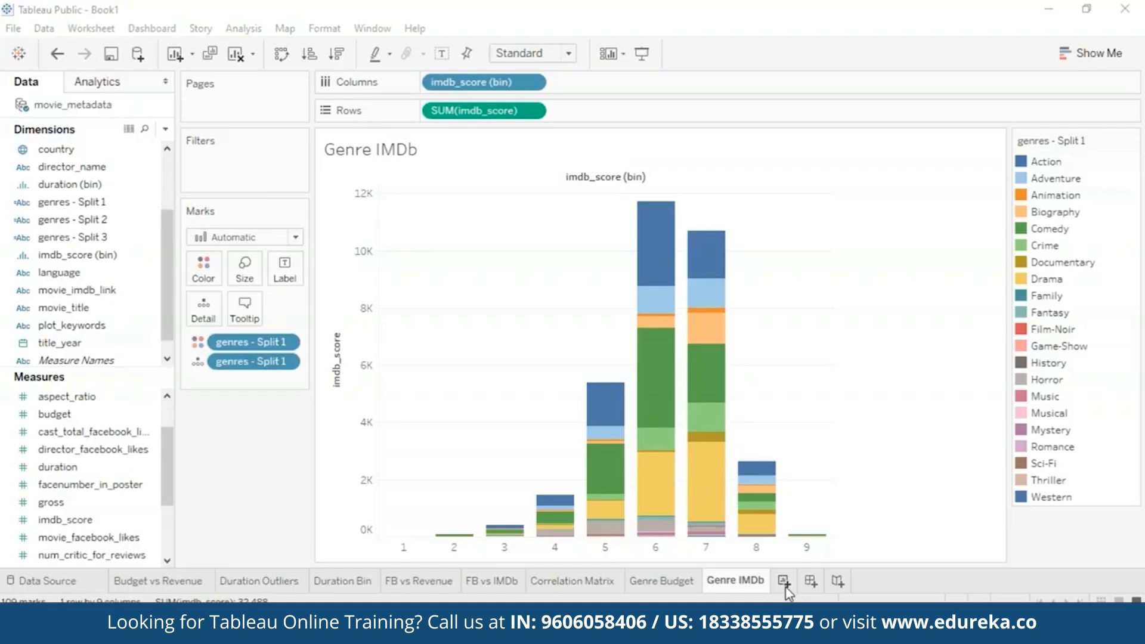
- Add a new worksheet and name it Content Rating Revenue
{"action": "left_click", "coordinate": [784, 584]}
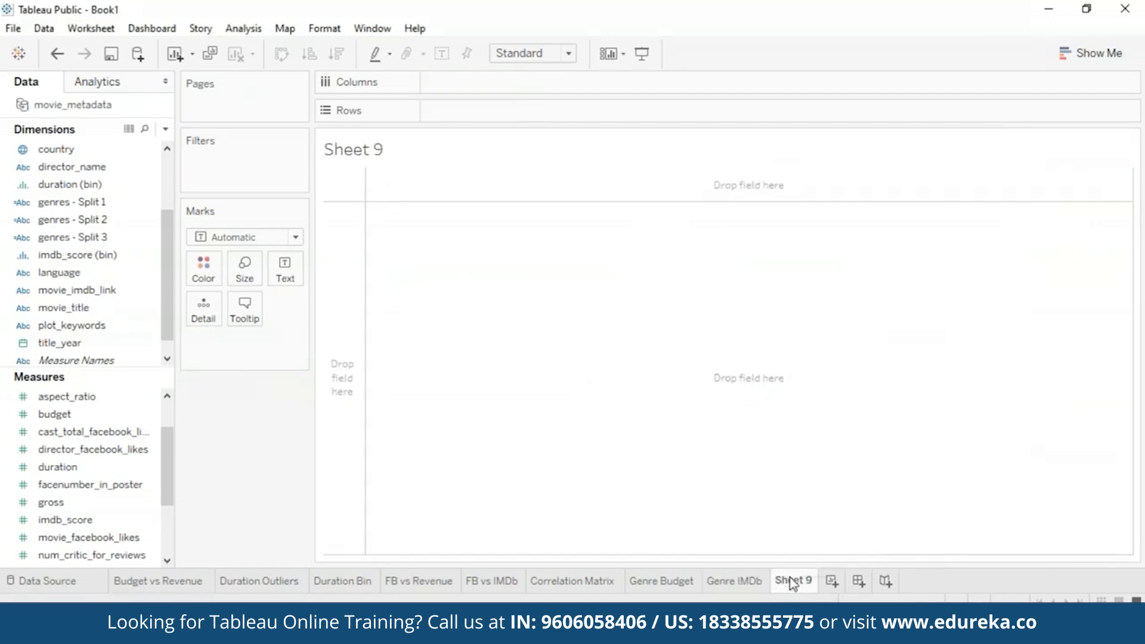
{"action": "right_click", "coordinate": [792, 583]}
{"action": "left_click", "coordinate": [855, 386]}
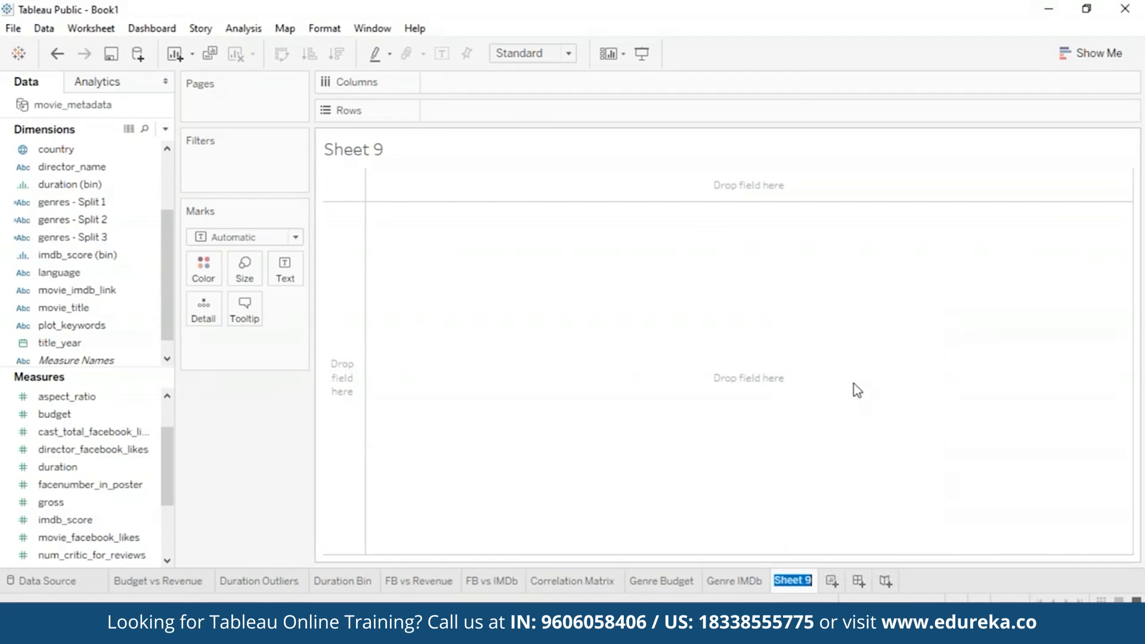
{"action": "type", "text": "Content Rating"}
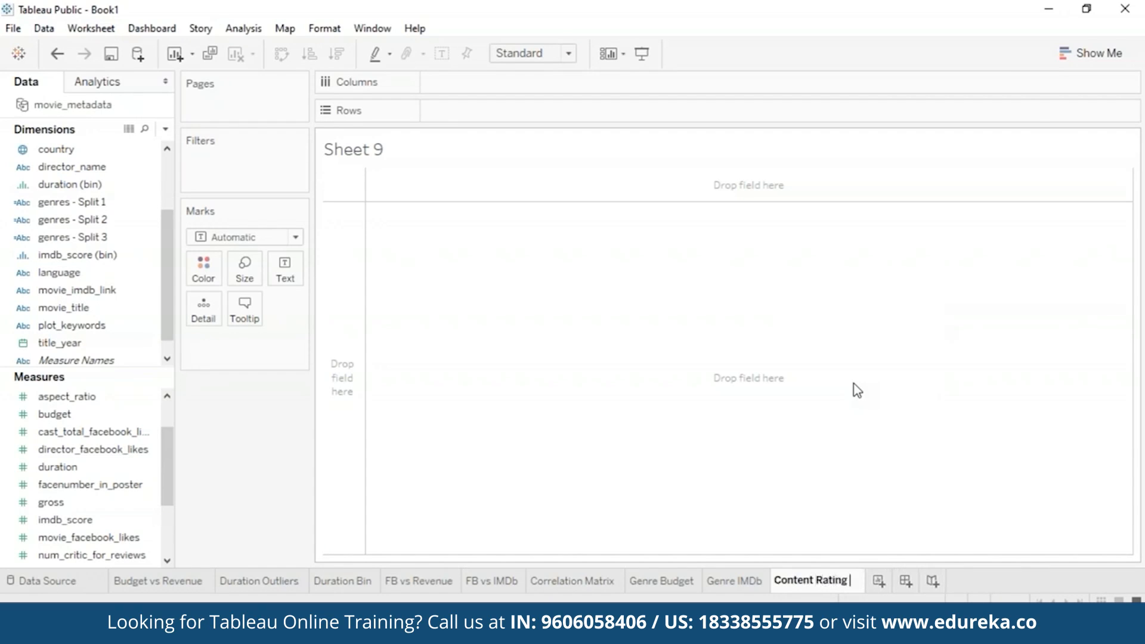
{"action": "type", "text": " Revenue"}
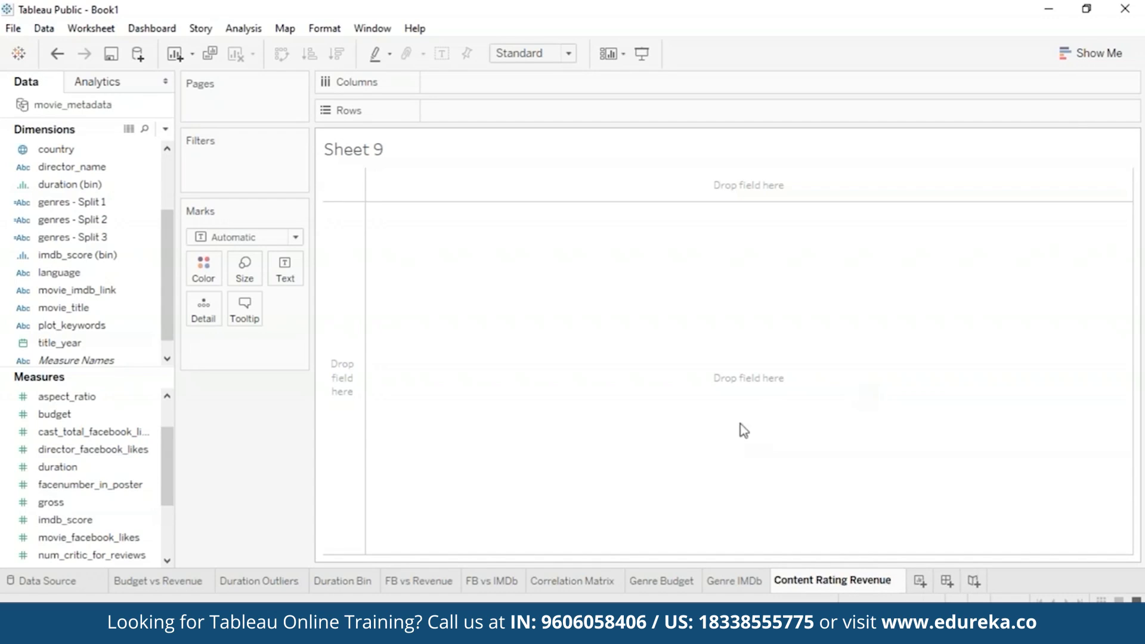
{"action": "key", "text": "Return"}
{"action": "scroll", "coordinate": [170, 238], "scroll_direction": "up", "scroll_amount": 3}
{"action": "left_click_drag", "start_coordinate": [72, 219], "coordinate": [507, 86]}
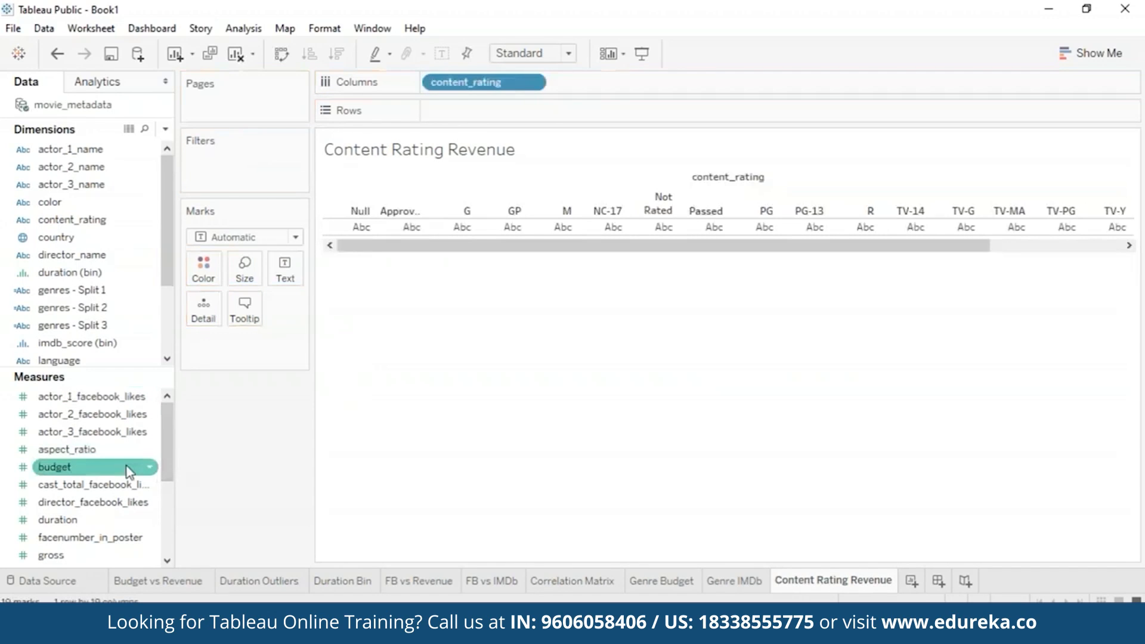
{"action": "left_click_drag", "start_coordinate": [92, 555], "coordinate": [495, 105]}
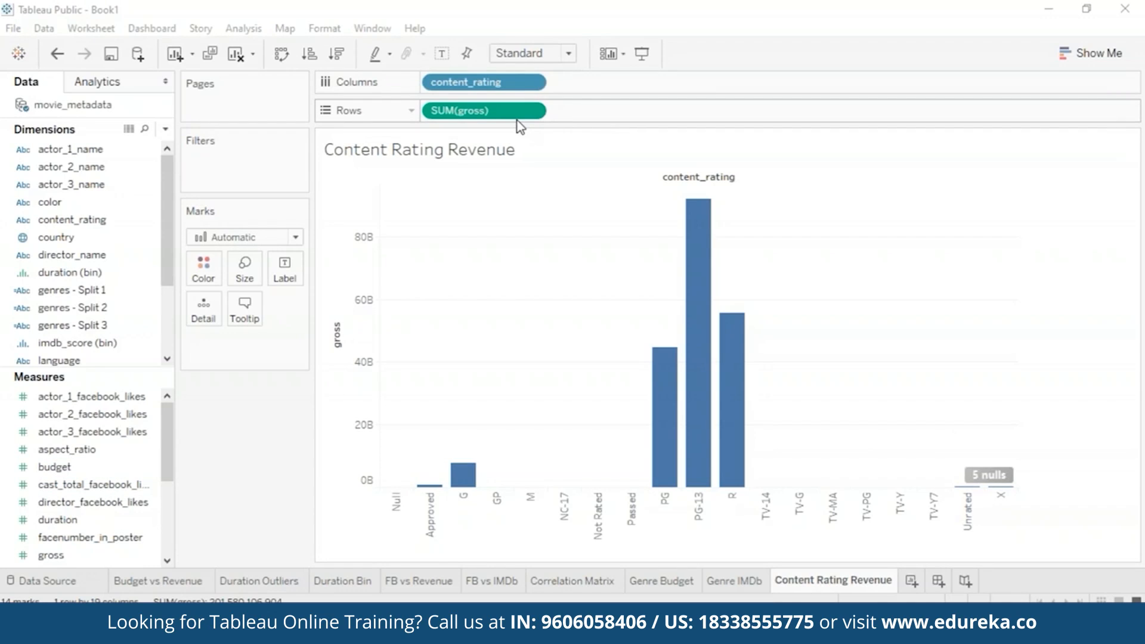
{"action": "left_click", "coordinate": [532, 111]}
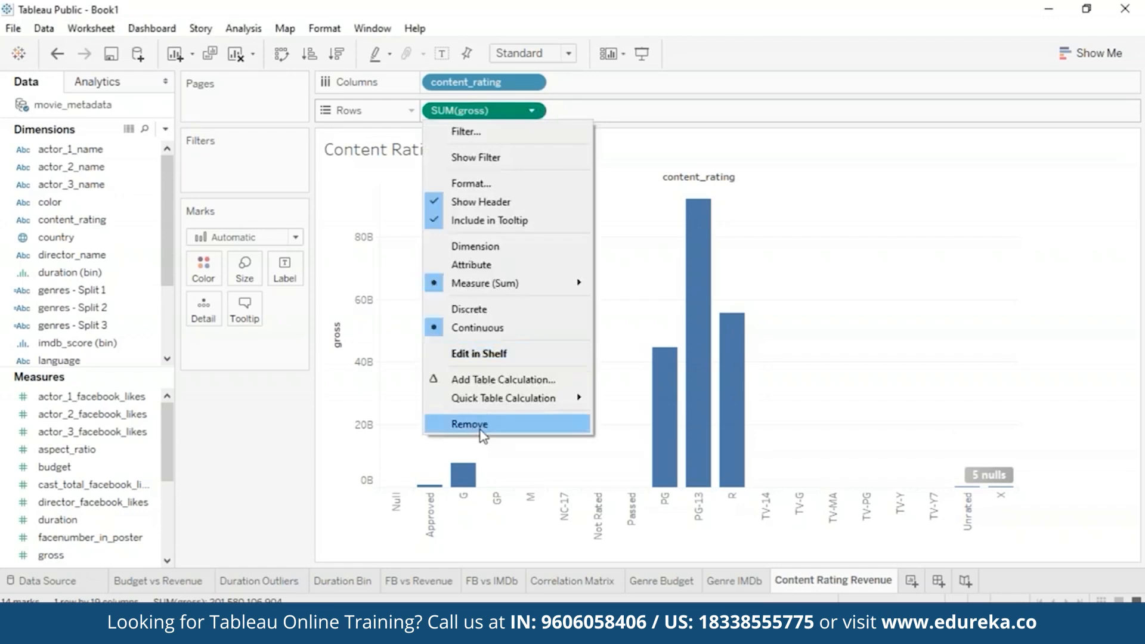
{"action": "left_click", "coordinate": [482, 424]}
{"action": "left_click", "coordinate": [531, 83]}
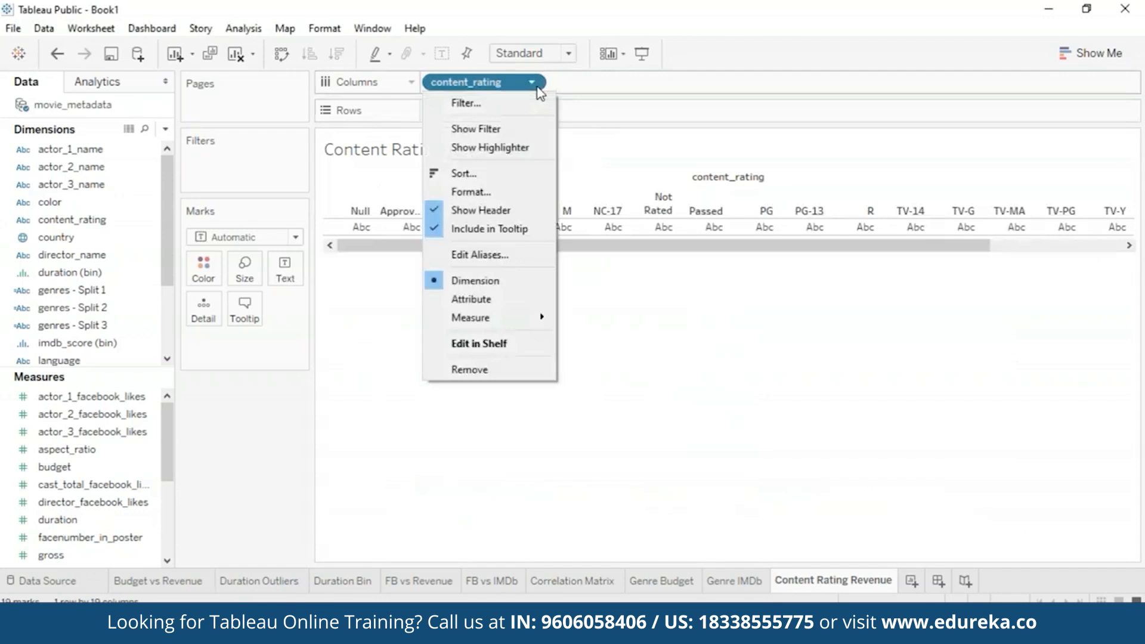
{"action": "left_click", "coordinate": [486, 371]}
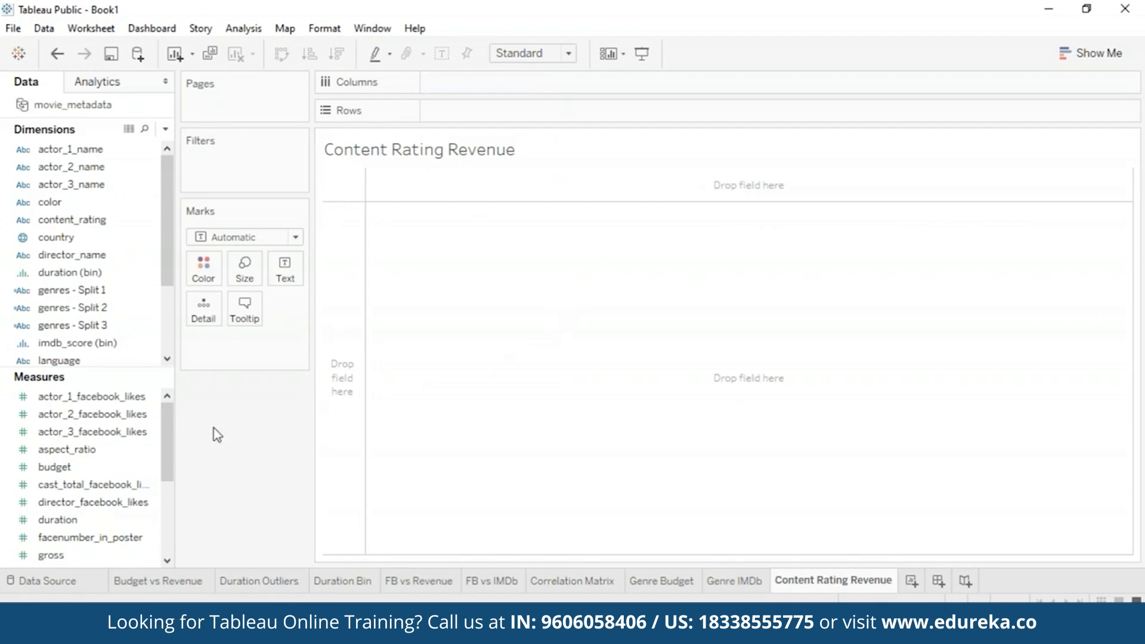
- Plot the sum of gross by year of title_year as a line chart
{"action": "scroll", "coordinate": [182, 447], "scroll_direction": "down", "scroll_amount": 2}
{"action": "mouse_move", "coordinate": [54, 519]}
{"action": "left_mouse_down"}
{"action": "mouse_move", "coordinate": [96, 520]}
{"action": "mouse_move", "coordinate": [385, 218]}
{"action": "left_mouse_up"}
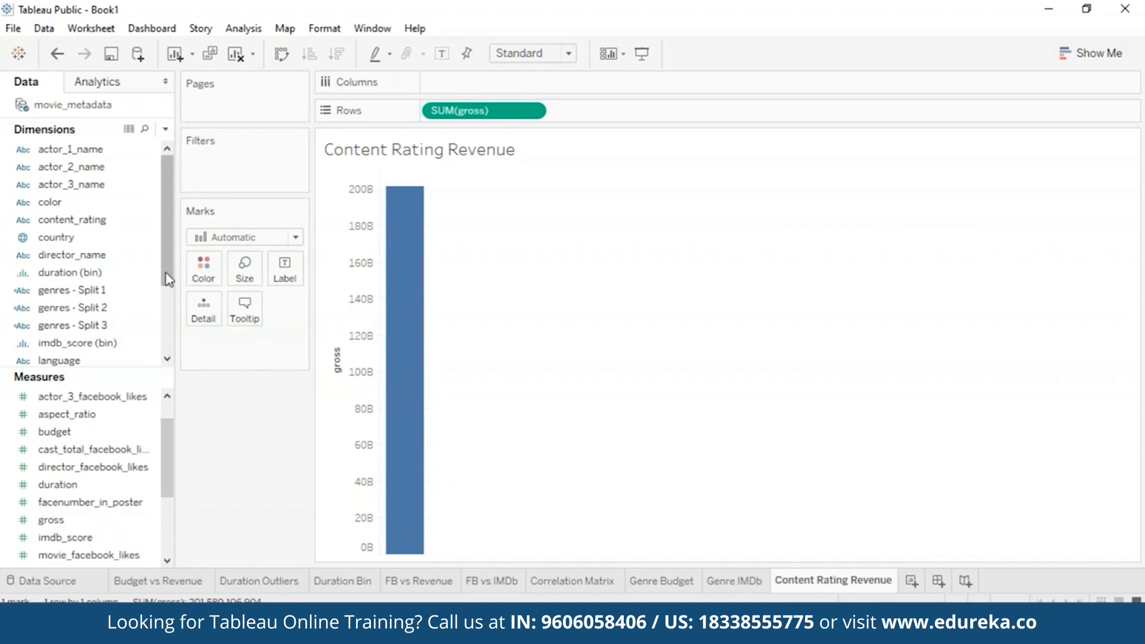
{"action": "left_click_drag", "start_coordinate": [168, 279], "coordinate": [171, 342]}
{"action": "left_click_drag", "start_coordinate": [84, 325], "coordinate": [484, 84]}
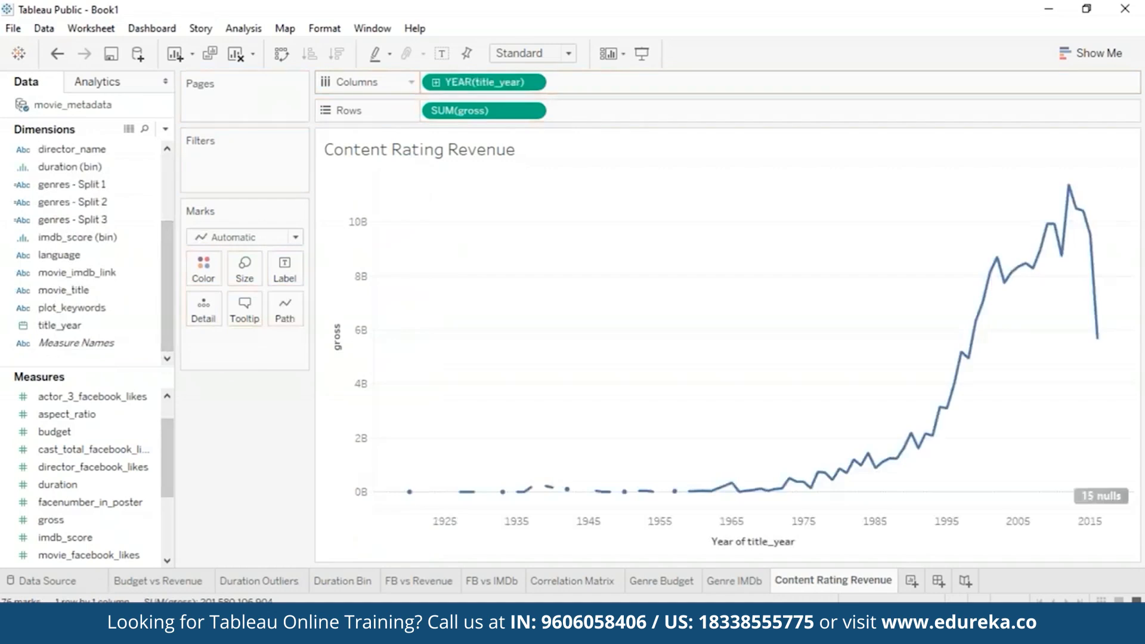
- Split the yearly gross line into colored lines by content_rating
{"action": "left_click_drag", "start_coordinate": [170, 477], "coordinate": [159, 303]}
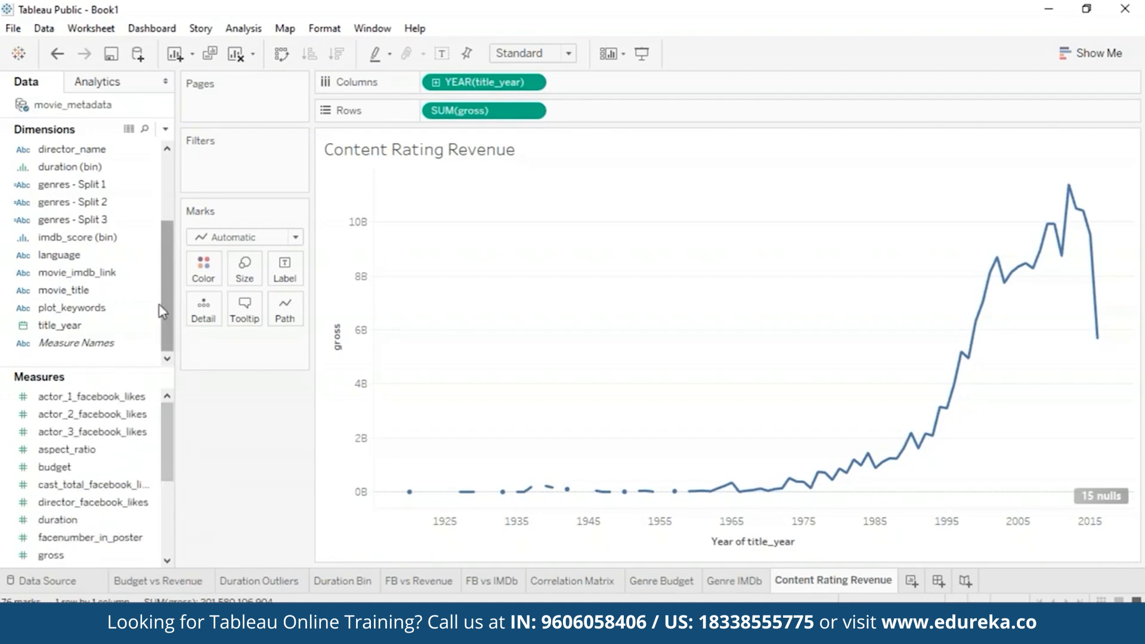
{"action": "scroll", "coordinate": [159, 303], "scroll_direction": "up", "scroll_amount": 5}
{"action": "left_click_drag", "start_coordinate": [72, 220], "coordinate": [202, 269]}
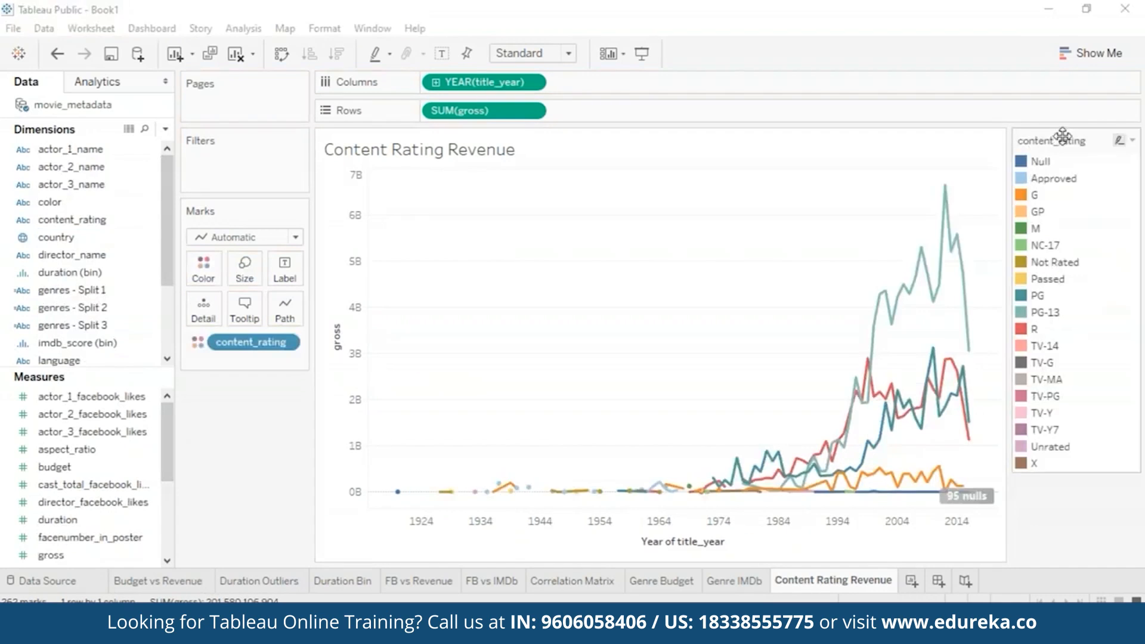
- Change the content rating revenue chart to stacked bars and swap its rows and columns
{"action": "left_click", "coordinate": [1090, 52]}
{"action": "left_click", "coordinate": [1057, 178]}
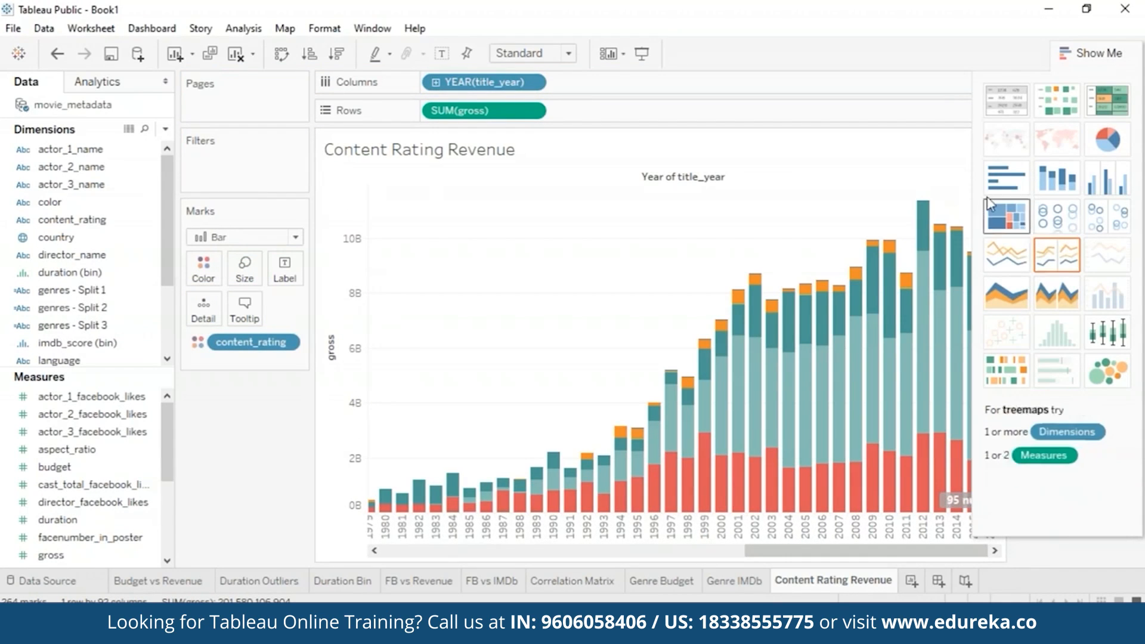
{"action": "left_click", "coordinate": [282, 54]}
- Fit the stacked bar chart to Entire View
{"action": "left_click", "coordinate": [1090, 53]}
{"action": "left_click_drag", "start_coordinate": [994, 249], "coordinate": [1042, 477]}
{"action": "left_click", "coordinate": [569, 53]}
{"action": "left_click", "coordinate": [524, 109]}
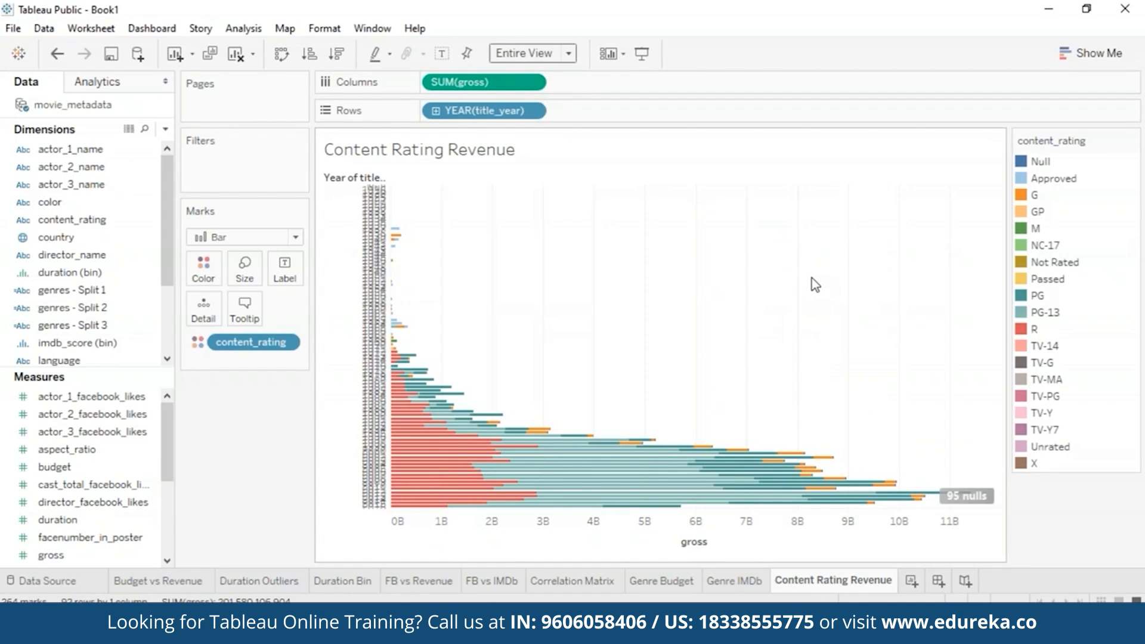
- Highlight the PG-13 rating in the chart, clear the highlight, and inspect the PG-13 gross for recent years
{"action": "left_click", "coordinate": [1045, 311]}
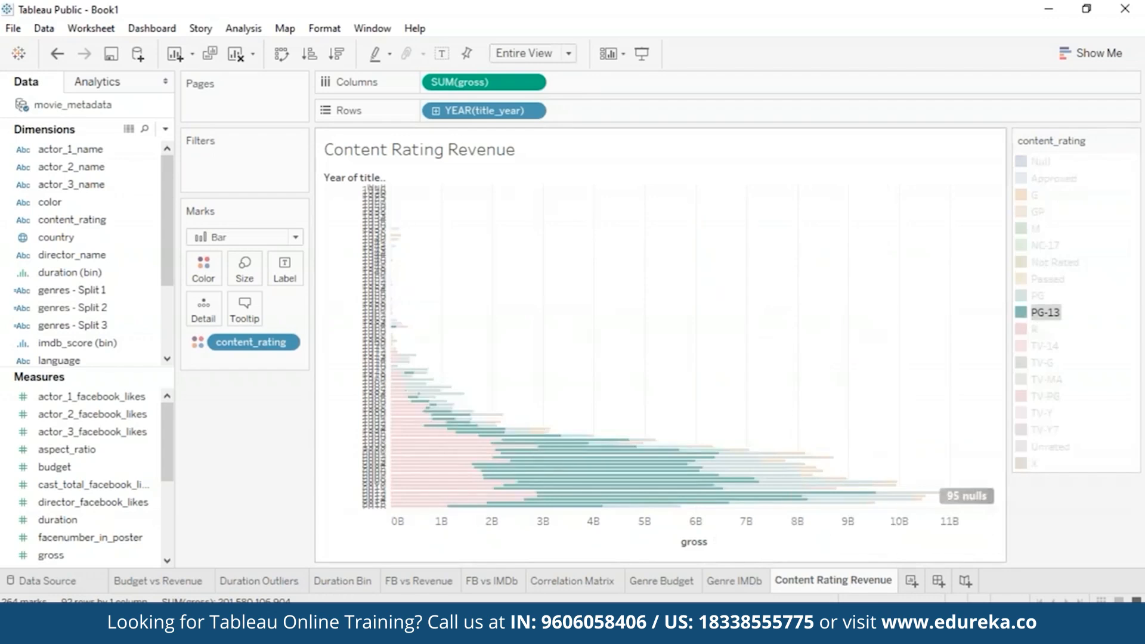
{"action": "left_click", "coordinate": [907, 310]}
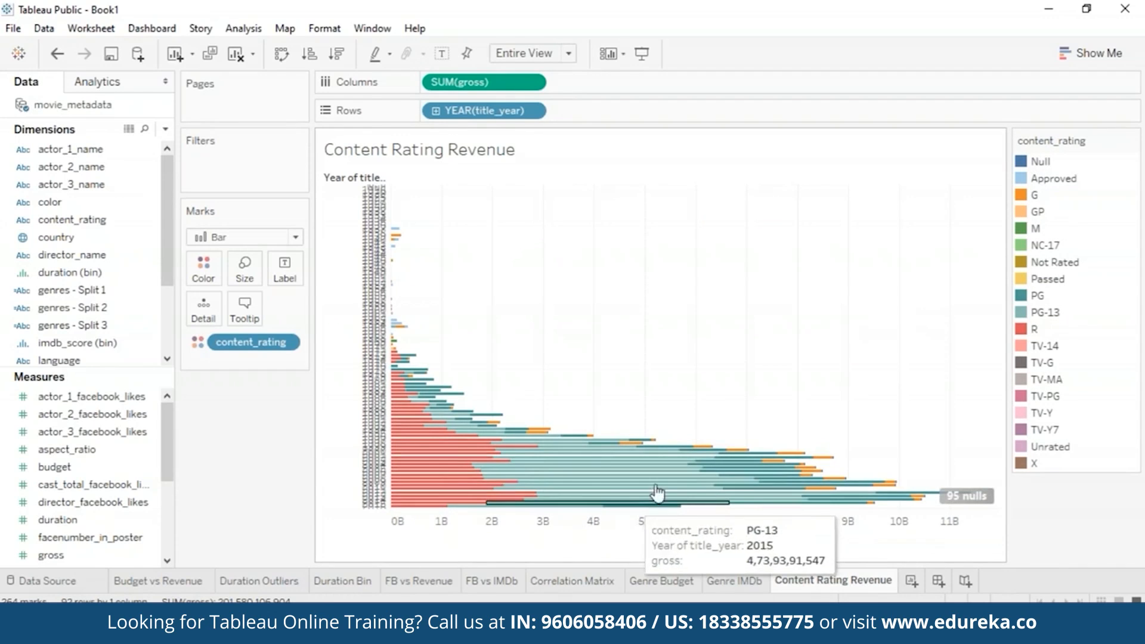
{"action": "left_click", "coordinate": [1024, 201]}
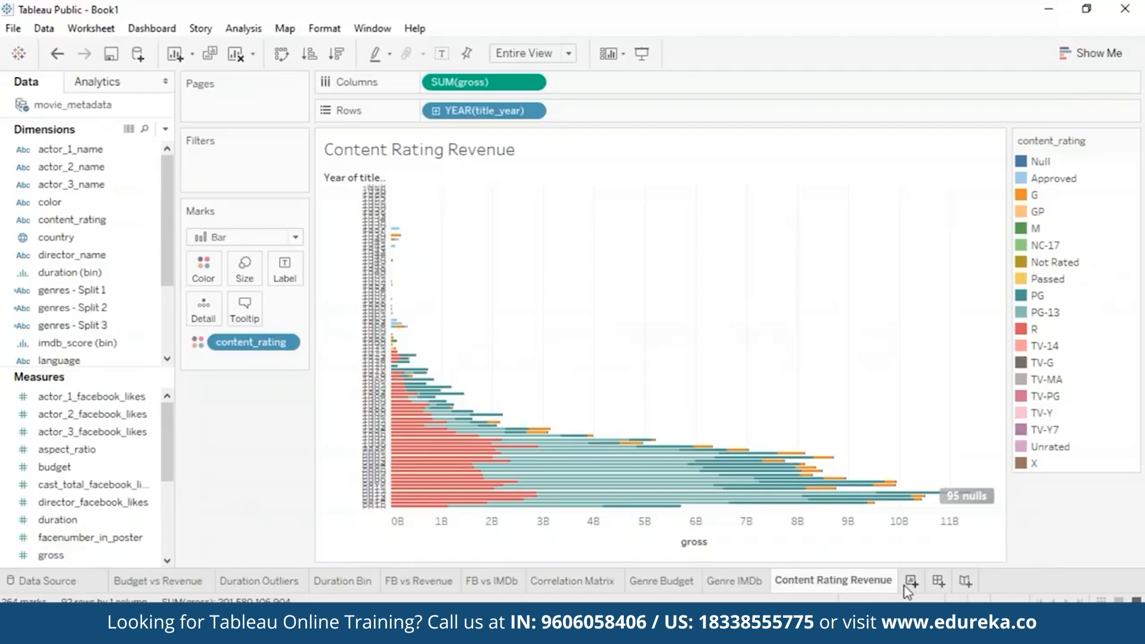
- Add a new worksheet and name it FB vs IMDb
{"action": "left_click", "coordinate": [908, 585]}
{"action": "right_click", "coordinate": [919, 581]}
{"action": "key", "text": "Escape"}
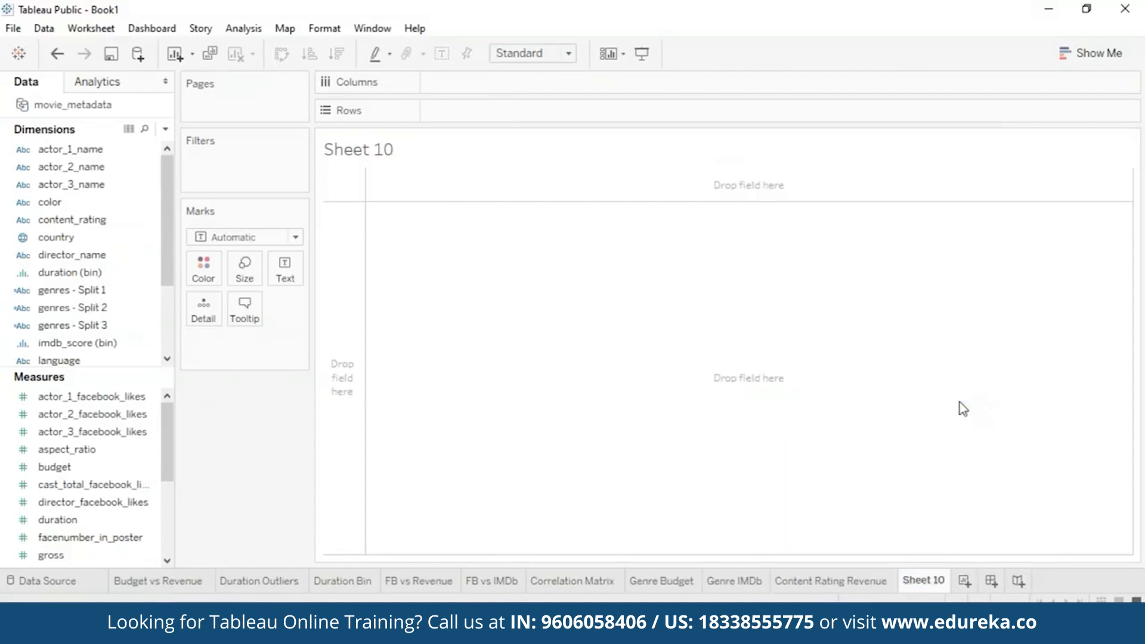
{"action": "type", "text": "facebook ra"}
{"action": "type", "text": "ting vs IMDb"}
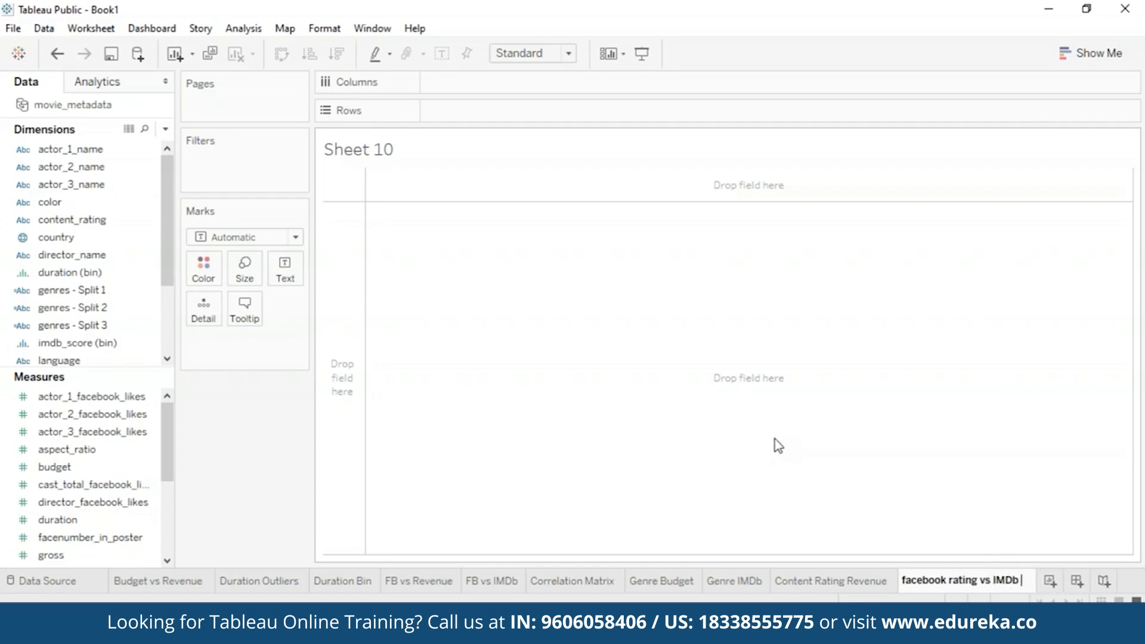
{"action": "left_click_drag", "start_coordinate": [979, 581], "coordinate": [900, 581]}
{"action": "type", "text": "FB"}
{"action": "key", "text": "Return"}
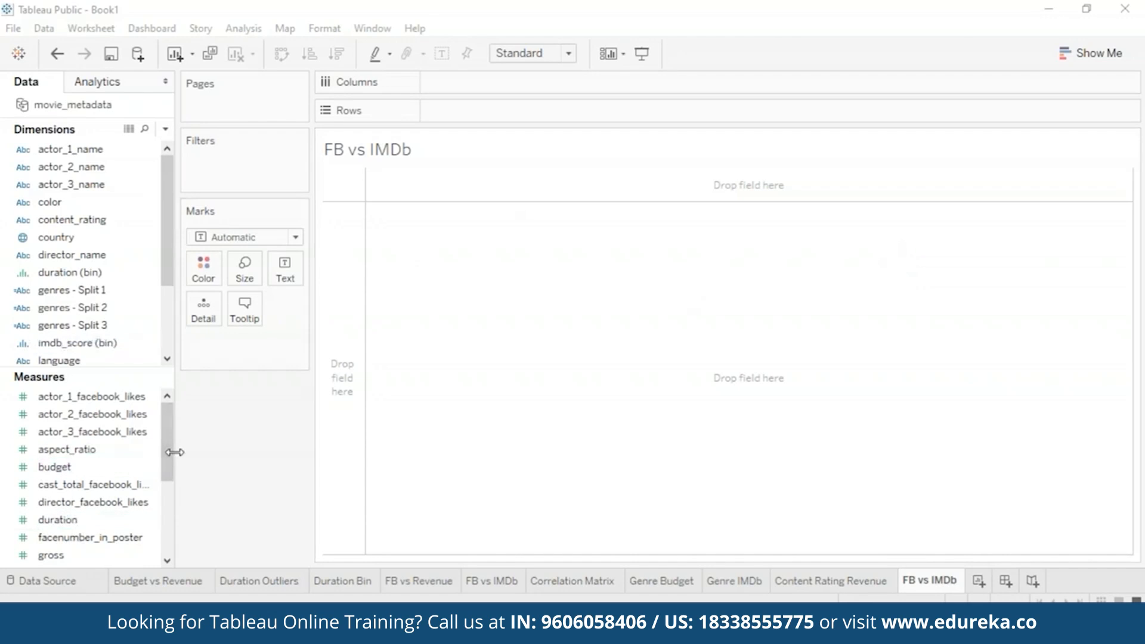
- Plot movie_facebook_likes on rows against imdb_score on columns, and turn off measure aggregation for a scatter plot of individual records
{"action": "scroll", "coordinate": [149, 468], "scroll_direction": "down", "scroll_amount": 1}
{"action": "left_click_drag", "start_coordinate": [69, 523], "coordinate": [475, 85]}
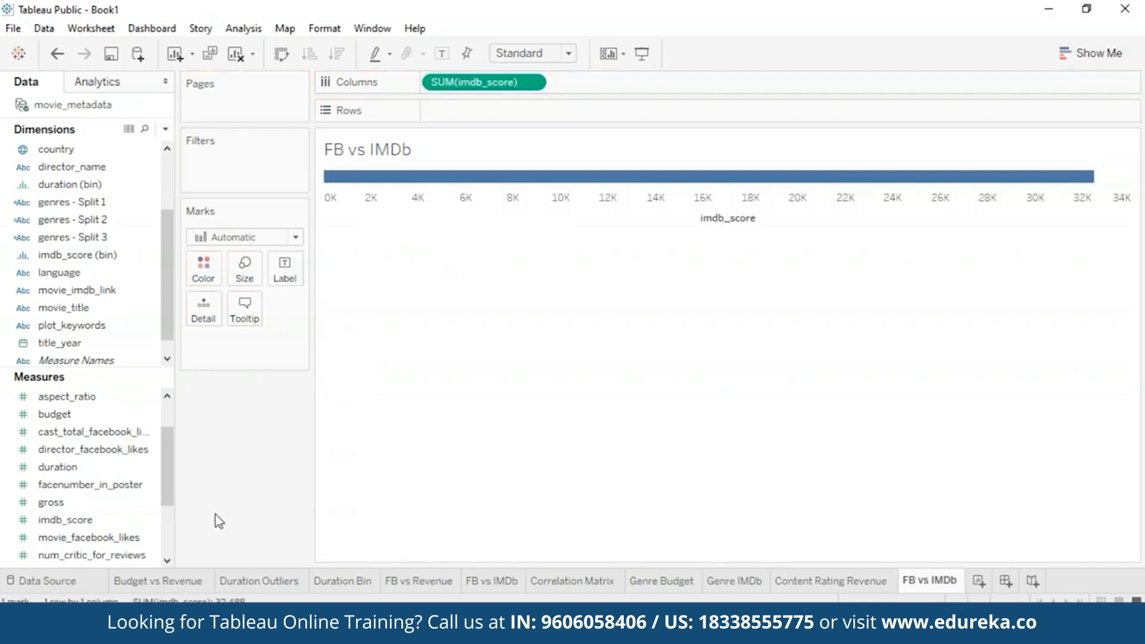
{"action": "left_click", "coordinate": [127, 539]}
{"action": "left_click_drag", "start_coordinate": [127, 539], "coordinate": [525, 114]}
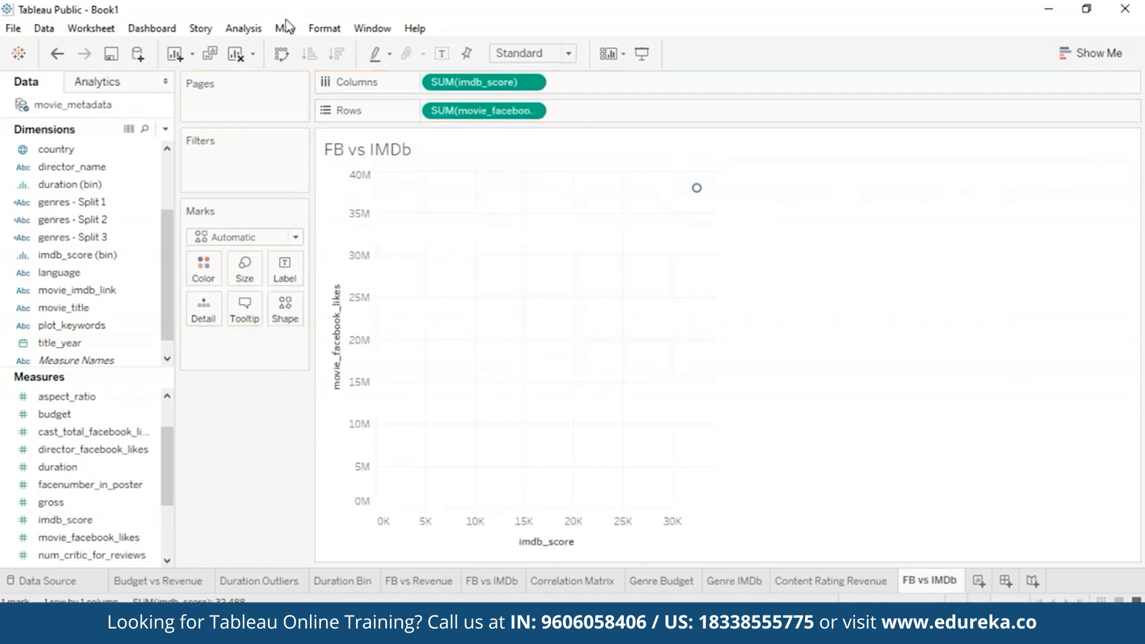
{"action": "left_click", "coordinate": [244, 28]}
{"action": "left_click", "coordinate": [230, 74]}
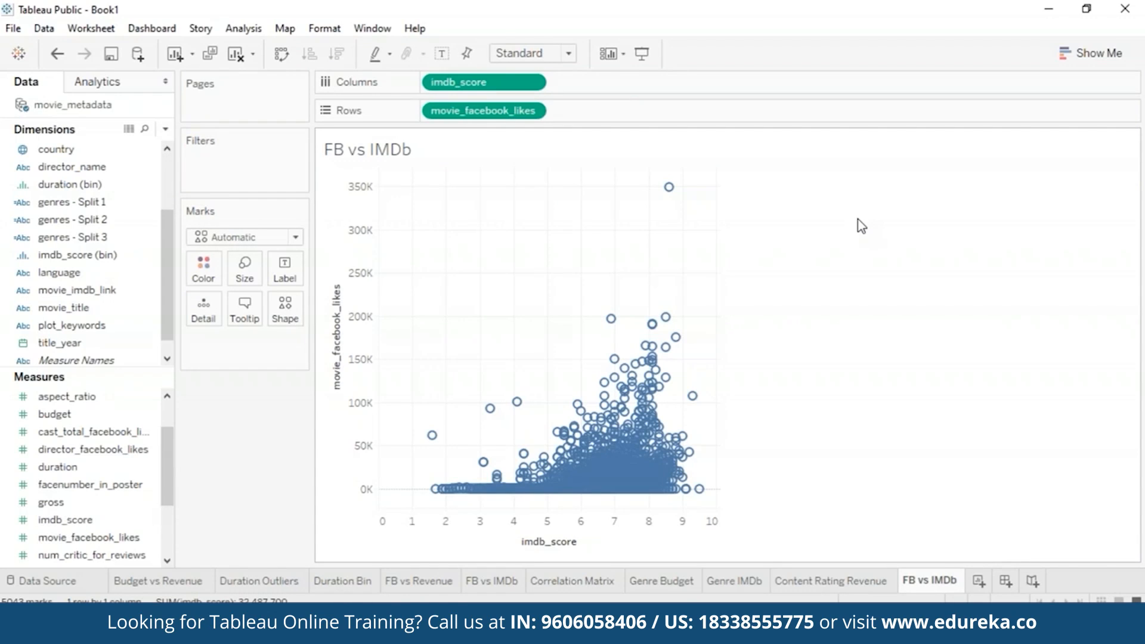
- Add a linear trend line to the FB vs IMDb scatter plot and inspect its equation and fit statistics
{"action": "left_click", "coordinate": [132, 83]}
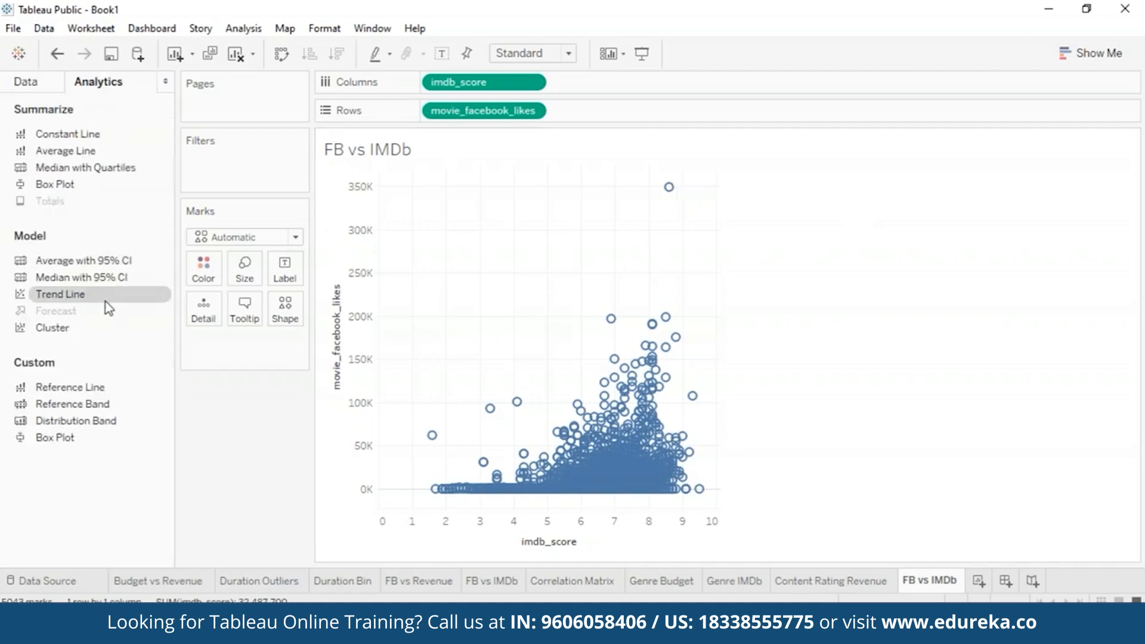
{"action": "left_click_drag", "start_coordinate": [112, 294], "coordinate": [467, 230]}
{"action": "mouse_move", "coordinate": [720, 475]}
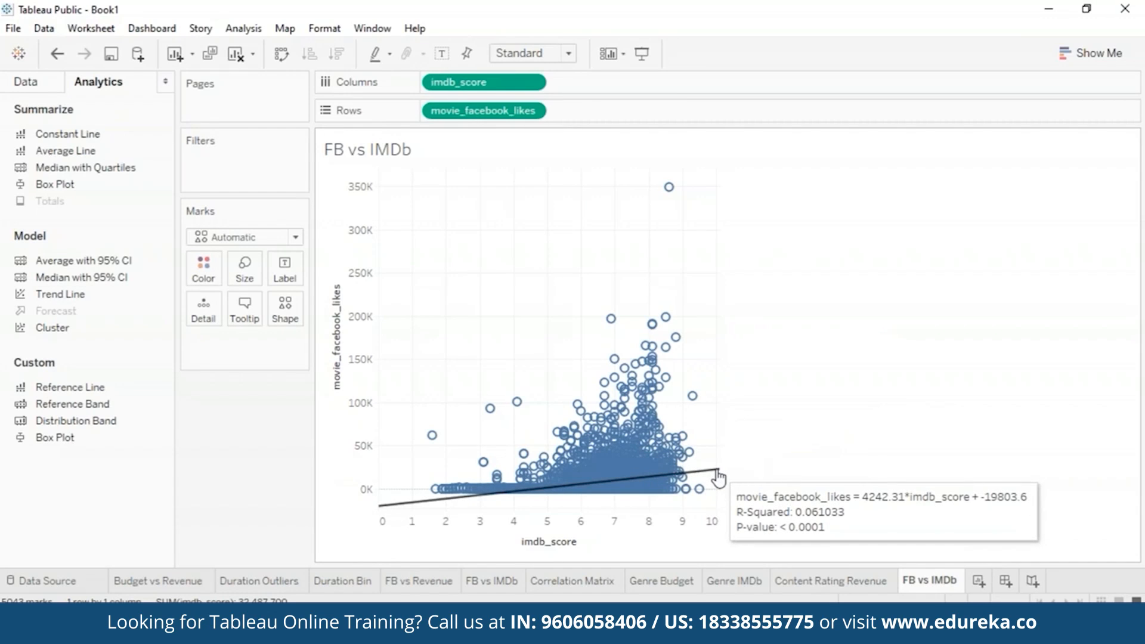
- Duplicate the FB vs IMDb worksheet and swap the copy's axes so movie_facebook_likes is on columns and imdb_score on rows
{"action": "right_click", "coordinate": [934, 579]}
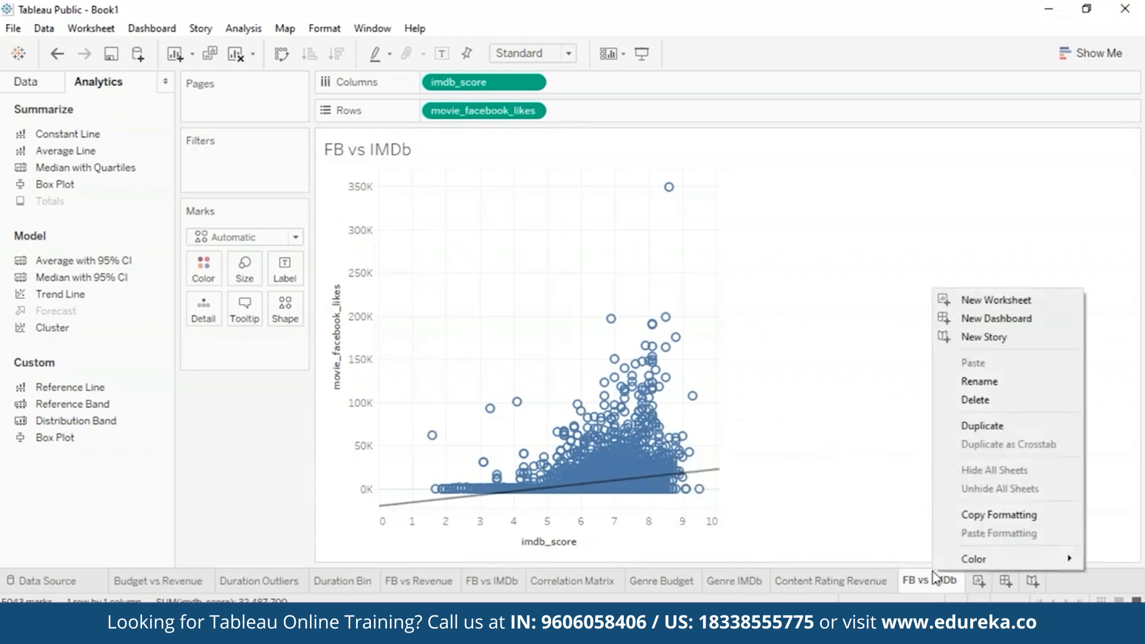
{"action": "left_click", "coordinate": [996, 427]}
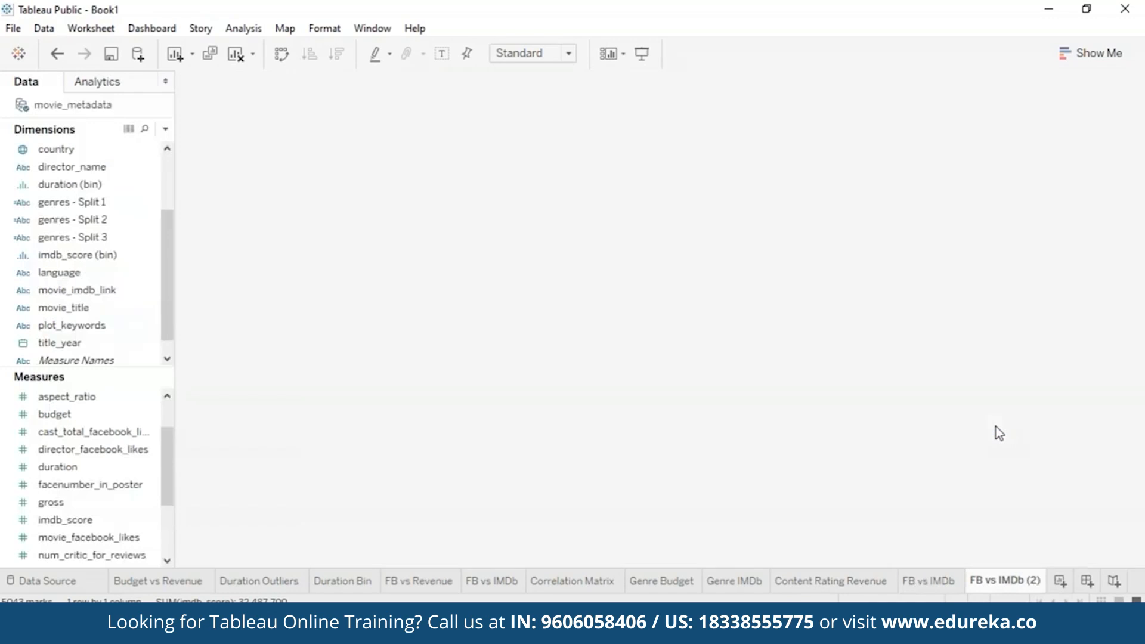
{"action": "left_click", "coordinate": [284, 55]}
{"action": "mouse_move", "coordinate": [586, 192]}
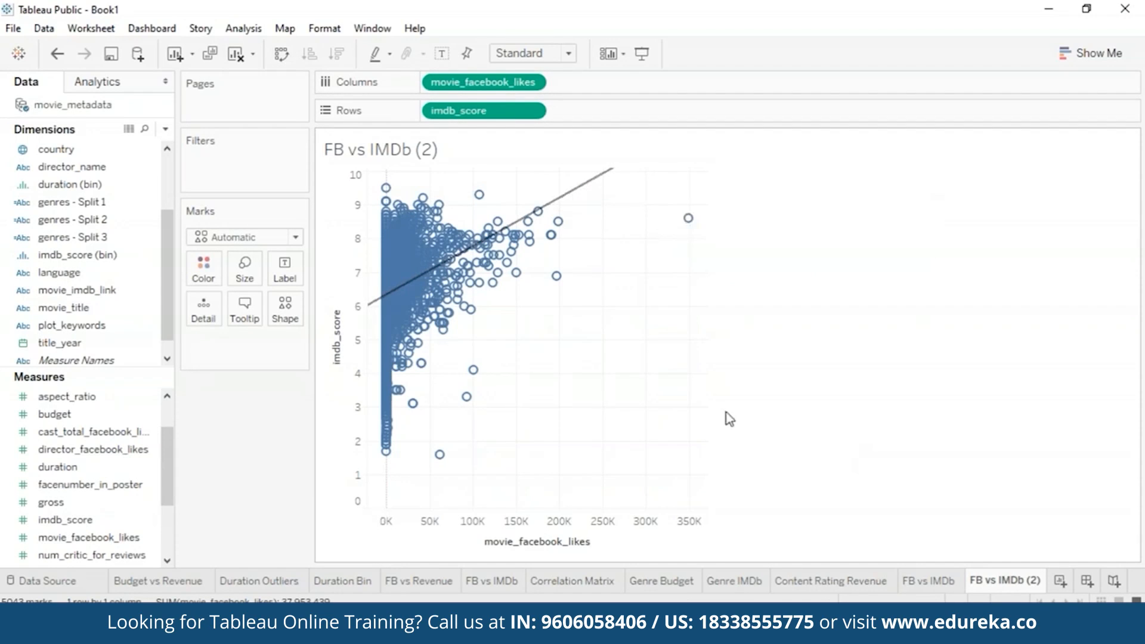
- Review the finished worksheets in order, from Budget vs Revenue through the duration, Facebook, correlation and genre sheets to FB vs IMDb (2)
{"action": "mouse_move", "coordinate": [166, 589]}
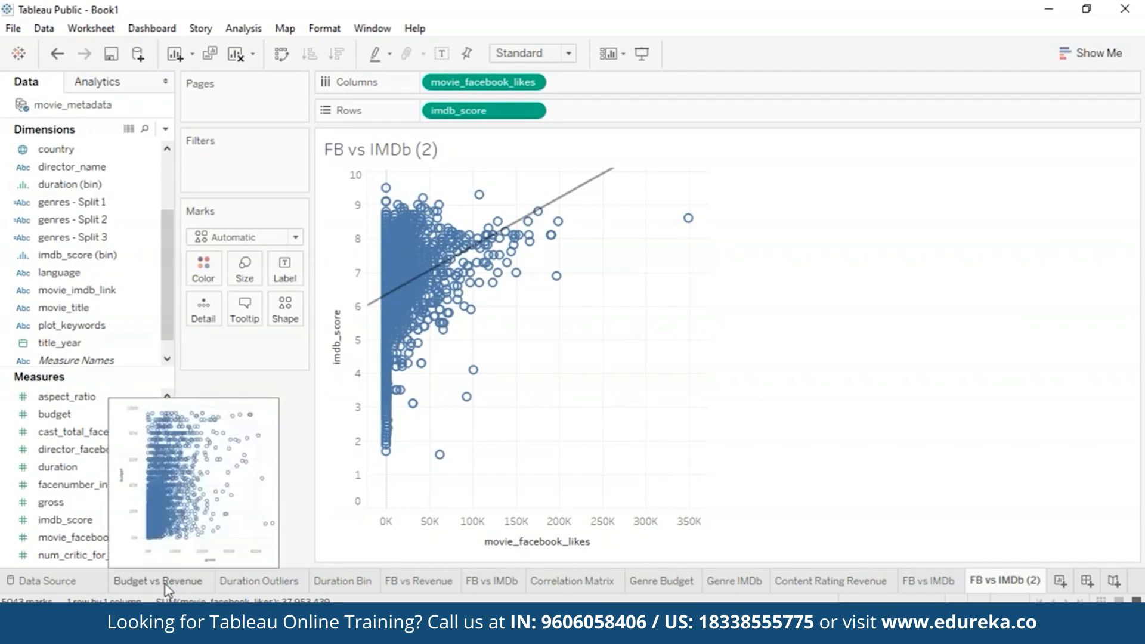
{"action": "left_click", "coordinate": [167, 589]}
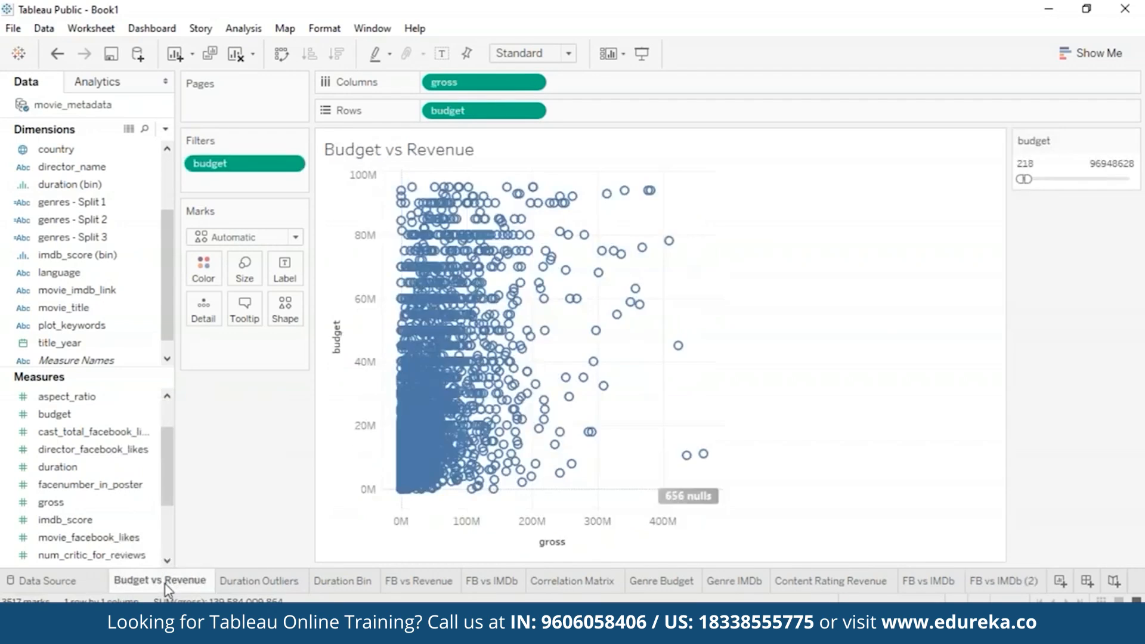
{"action": "left_click", "coordinate": [263, 588]}
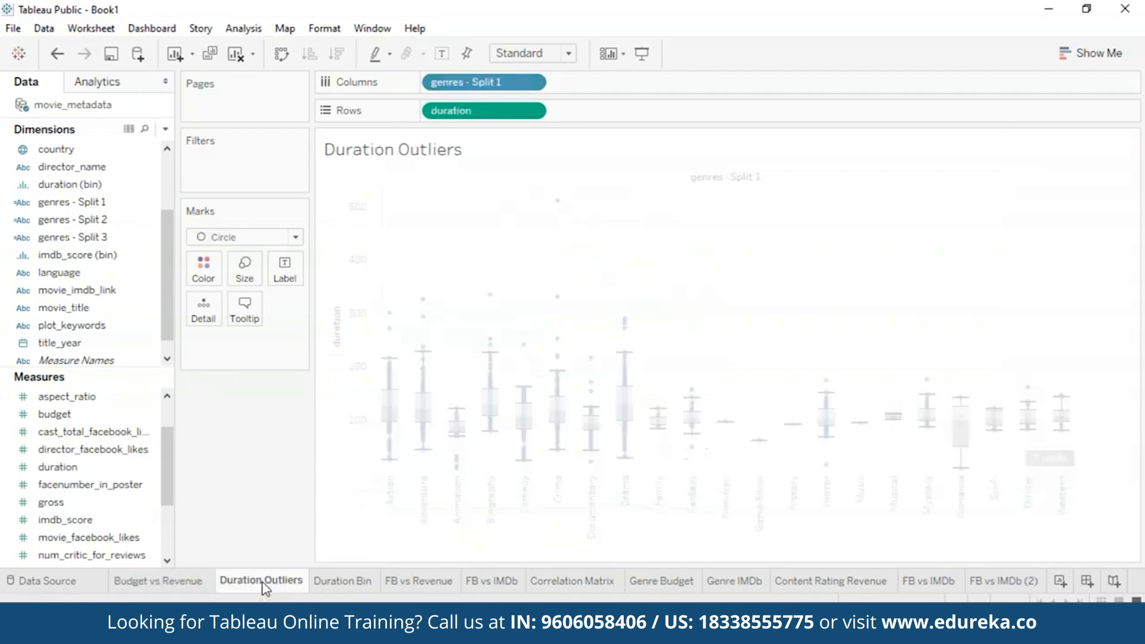
{"action": "left_click", "coordinate": [327, 582]}
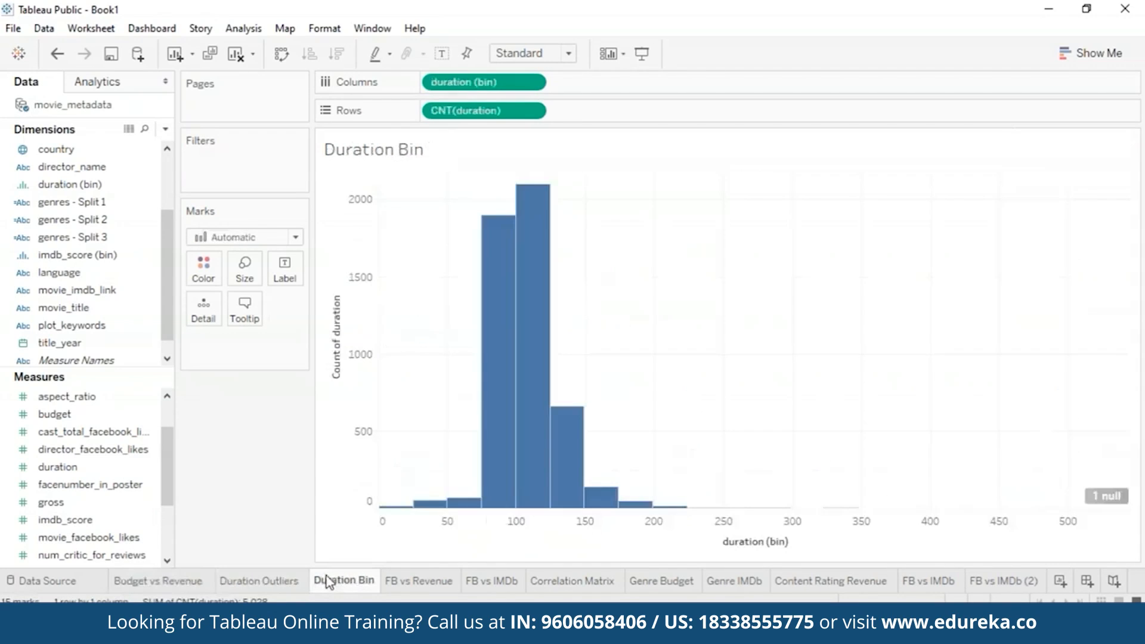
{"action": "left_click", "coordinate": [410, 584]}
{"action": "left_click", "coordinate": [495, 582]}
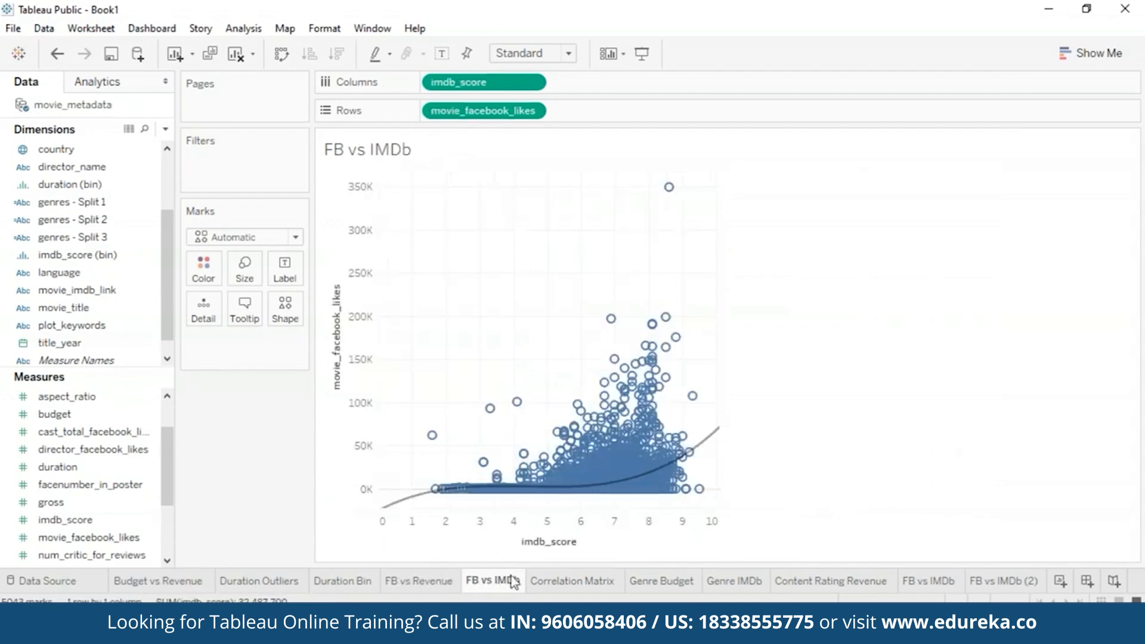
{"action": "left_click", "coordinate": [576, 580]}
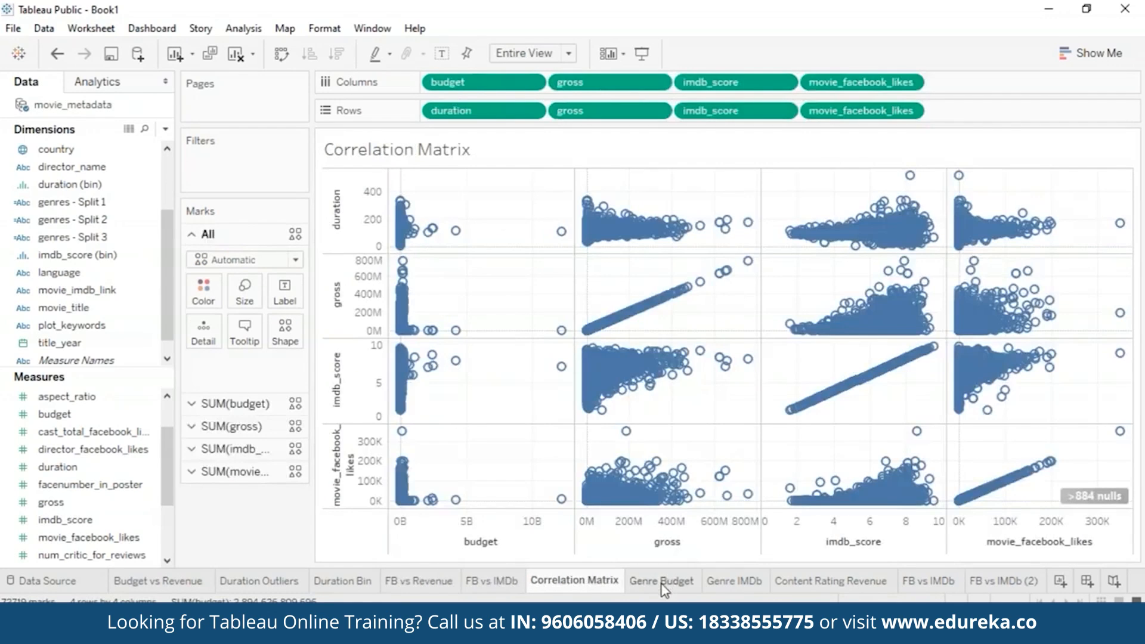
{"action": "left_click", "coordinate": [662, 581]}
{"action": "left_click", "coordinate": [735, 581]}
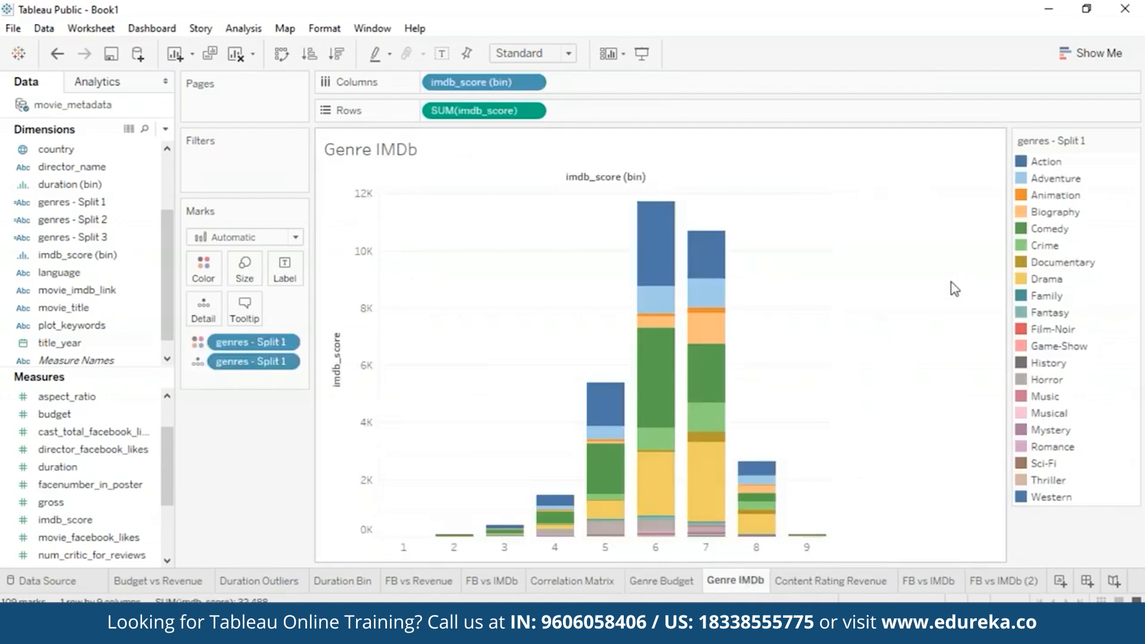
{"action": "left_click", "coordinate": [929, 586]}
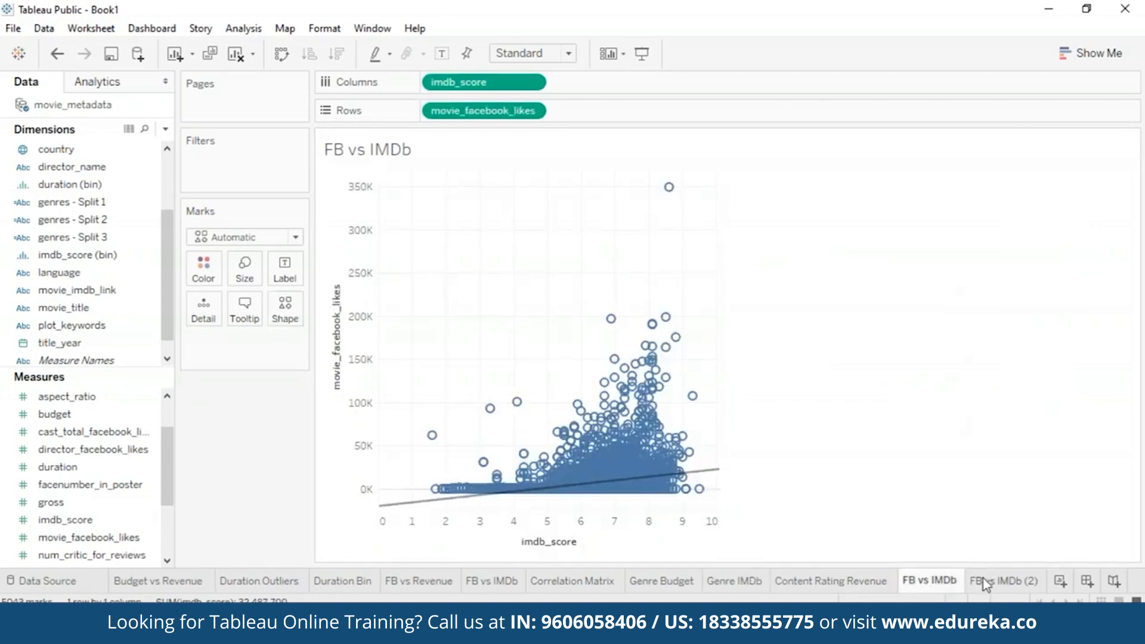
{"action": "left_click", "coordinate": [1000, 583]}
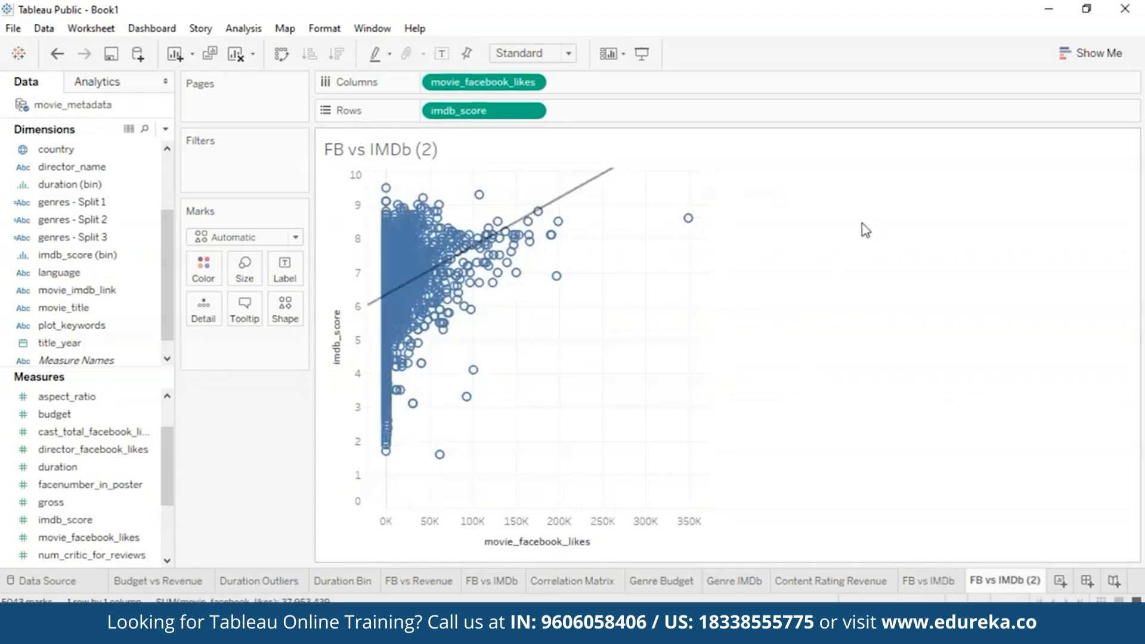